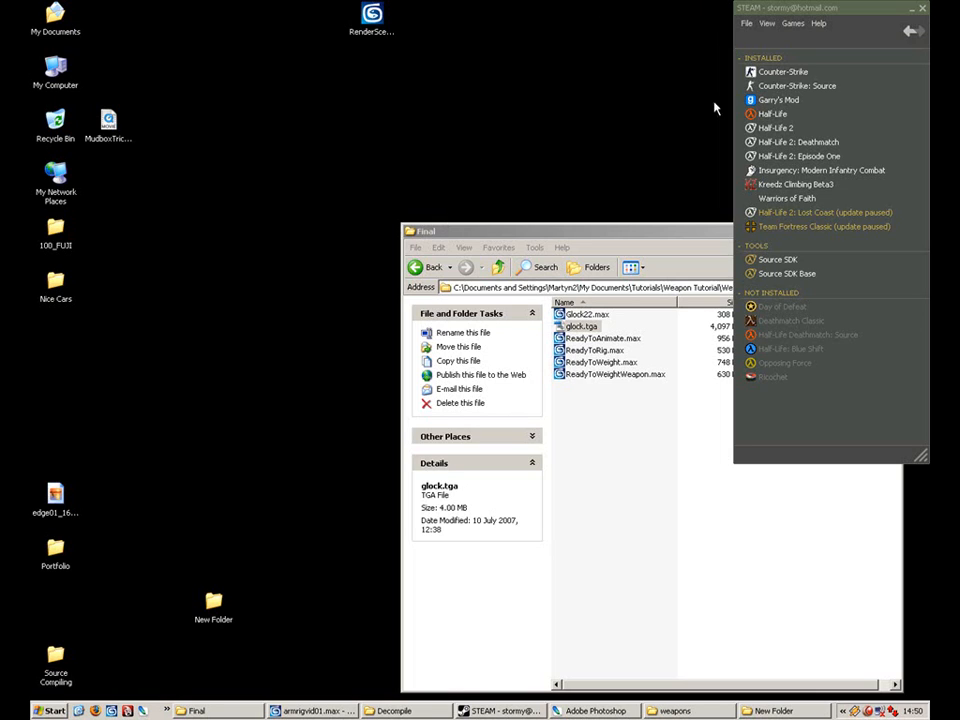
Look up Source SDK in the full view's list of tools in Steam, and close the Steam window
{"action": "left_click", "coordinate": [794, 261]}
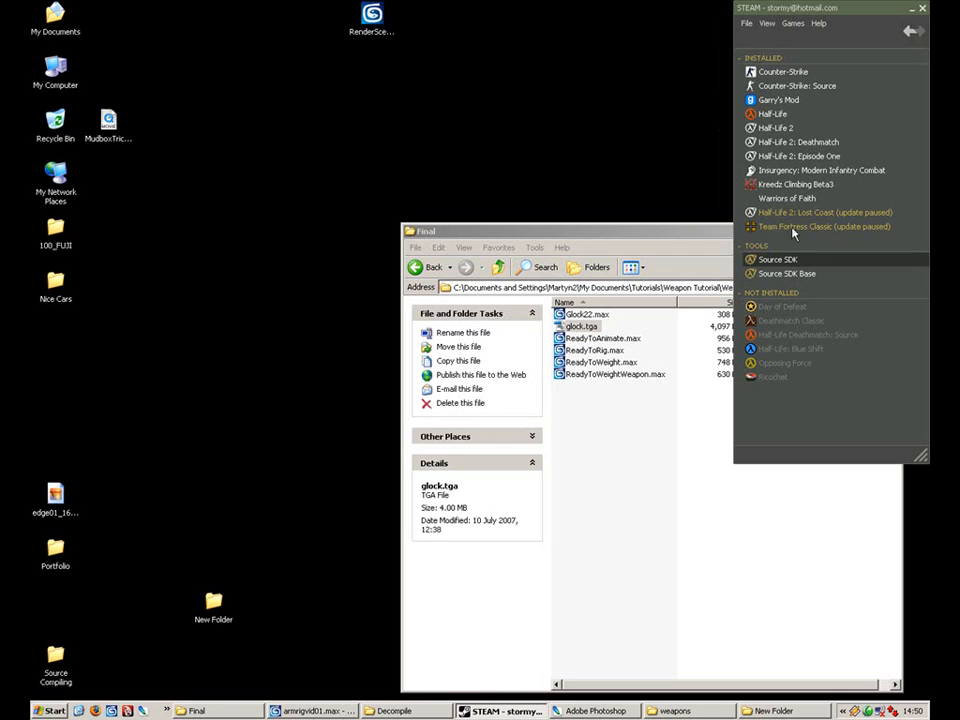
{"action": "left_click", "coordinate": [746, 23]}
{"action": "mouse_move", "coordinate": [792, 24]}
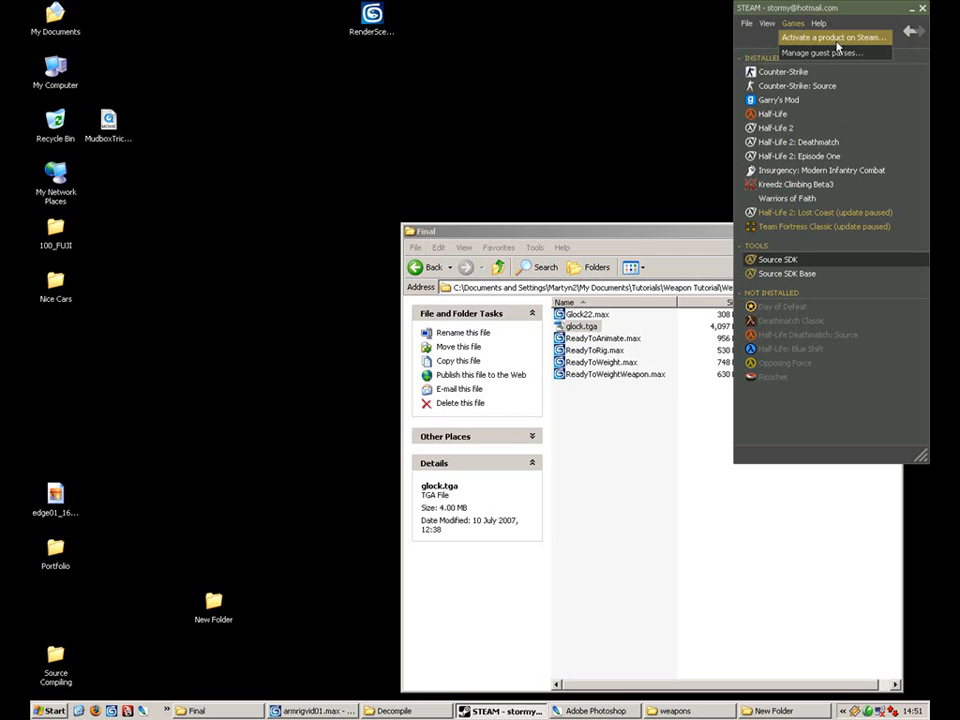
{"action": "mouse_move", "coordinate": [745, 26]}
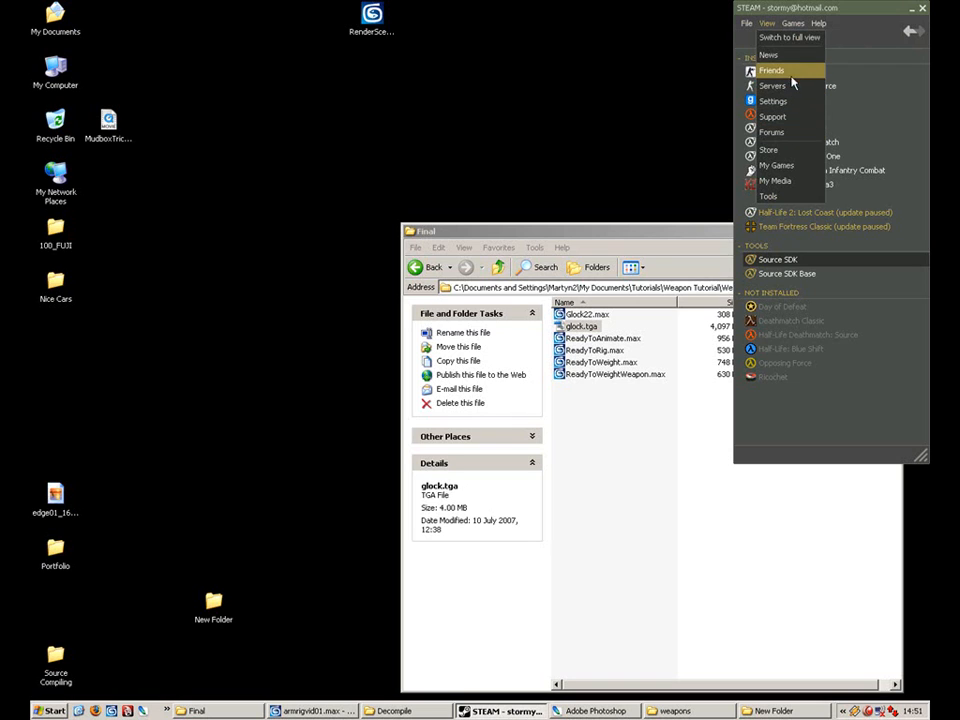
{"action": "left_click", "coordinate": [803, 166]}
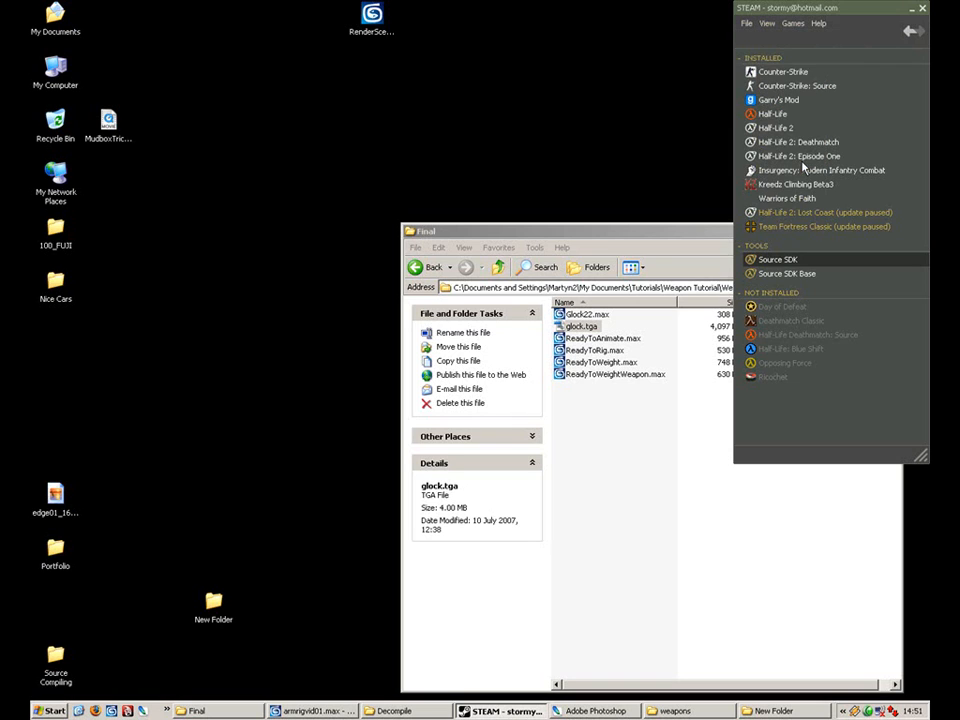
{"action": "left_click", "coordinate": [767, 23]}
{"action": "left_click", "coordinate": [766, 130]}
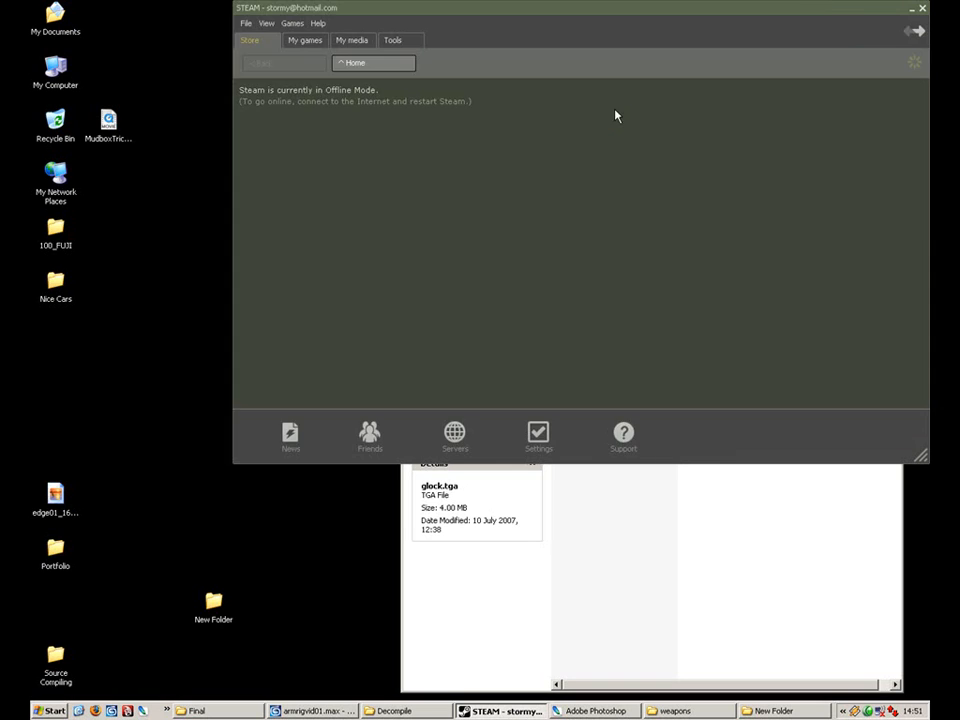
{"action": "left_click", "coordinate": [410, 41]}
{"action": "left_click", "coordinate": [345, 76]}
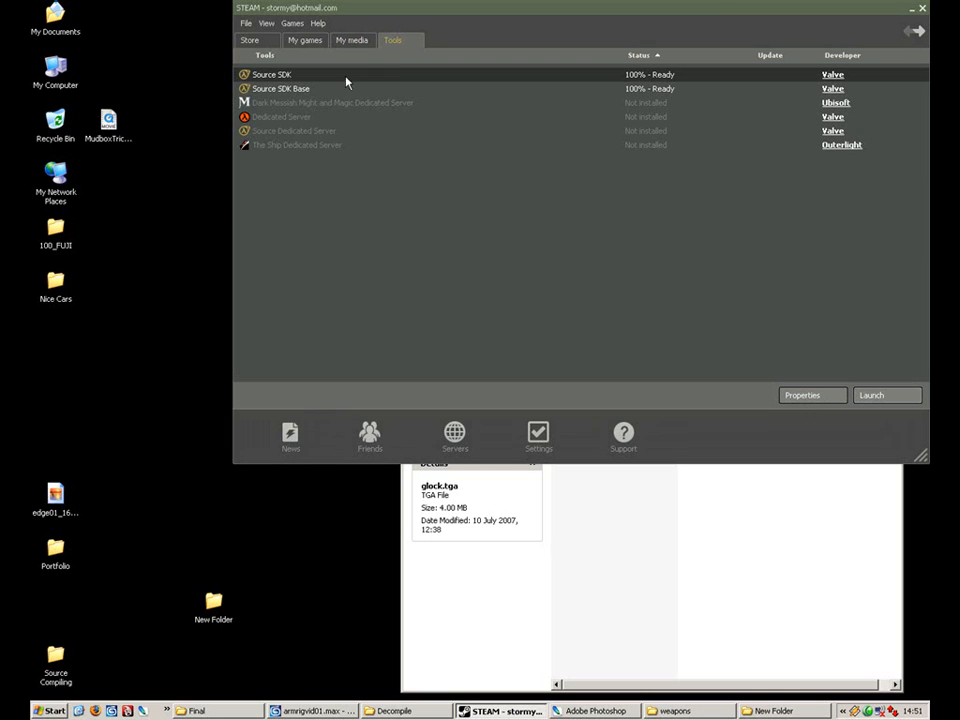
{"action": "left_click", "coordinate": [922, 10]}
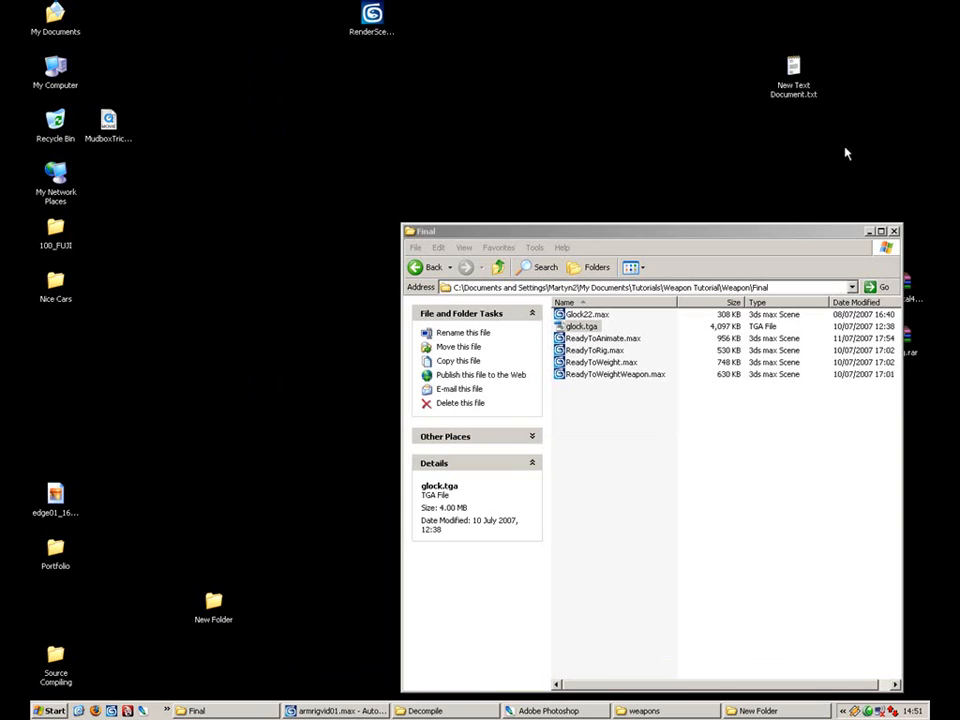
{"action": "left_click", "coordinate": [843, 710]}
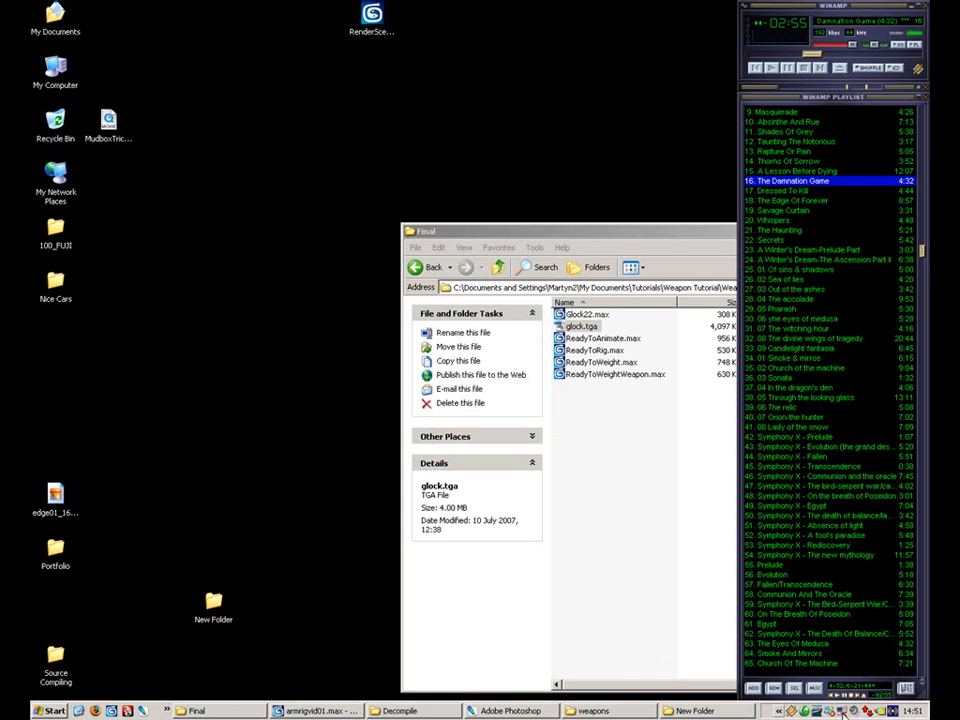
{"action": "left_click", "coordinate": [914, 7]}
{"action": "left_click", "coordinate": [843, 711]}
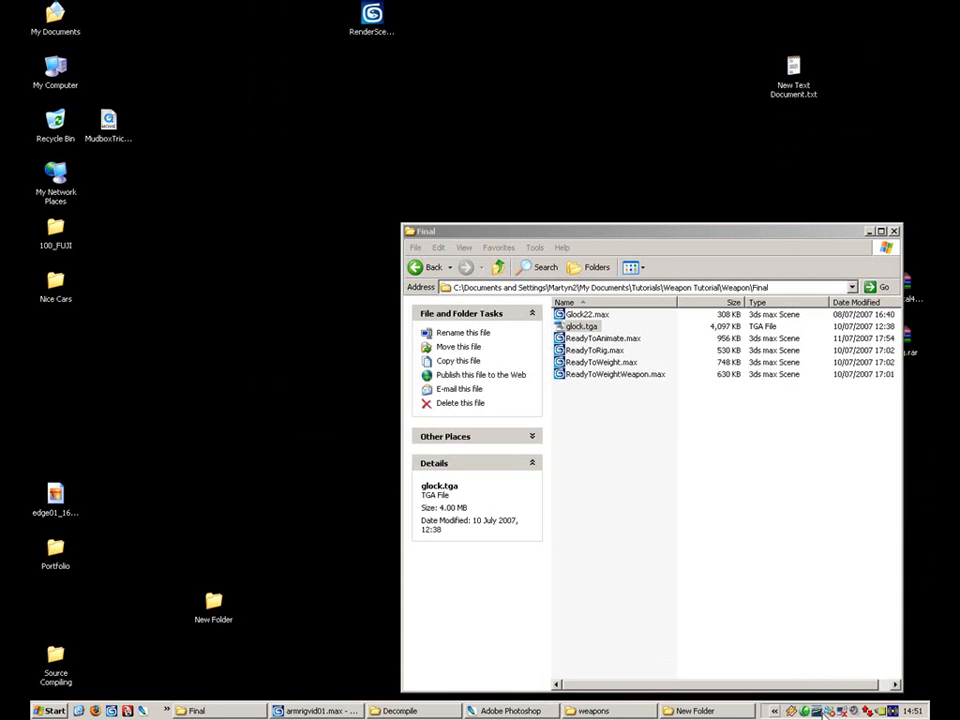
Bring back the Steam window and launch Source SDK
{"action": "left_click", "coordinate": [778, 711]}
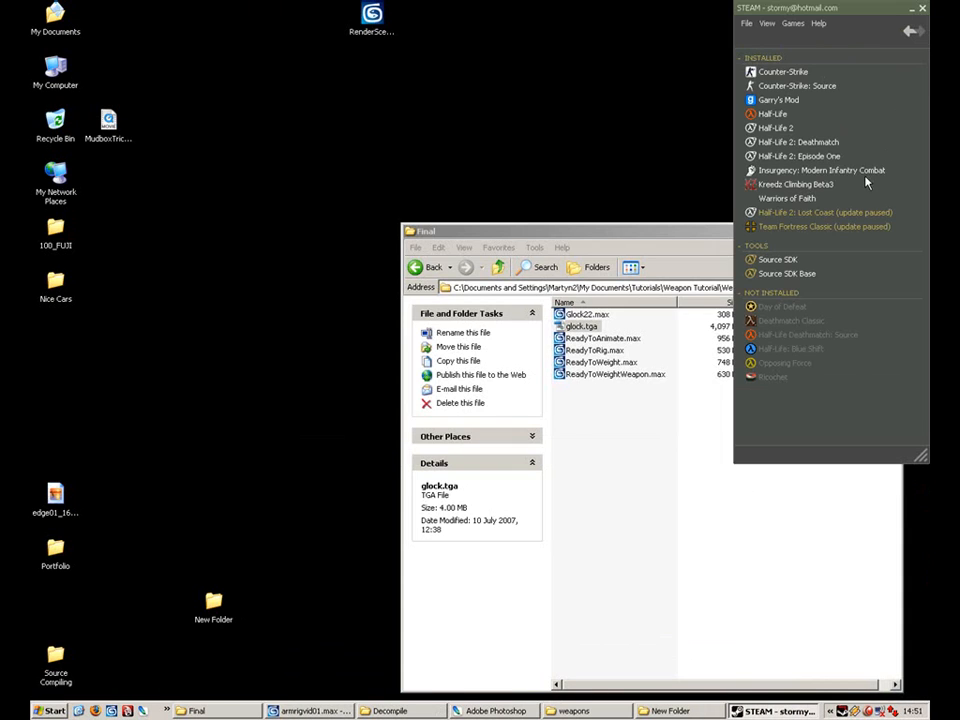
{"action": "left_click", "coordinate": [788, 261]}
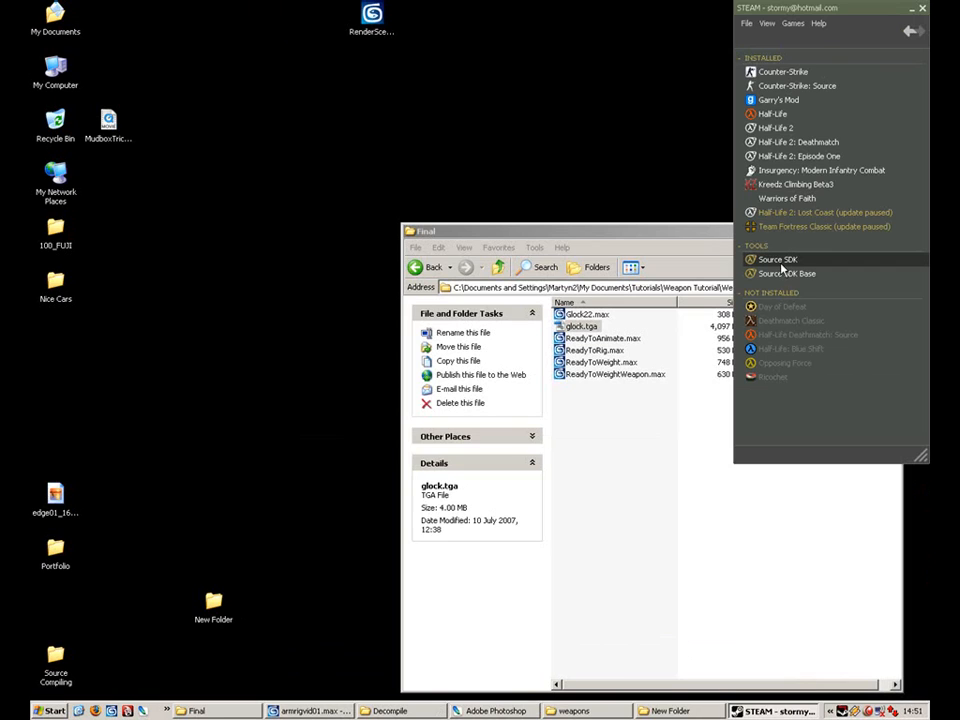
{"action": "double_click", "coordinate": [782, 262]}
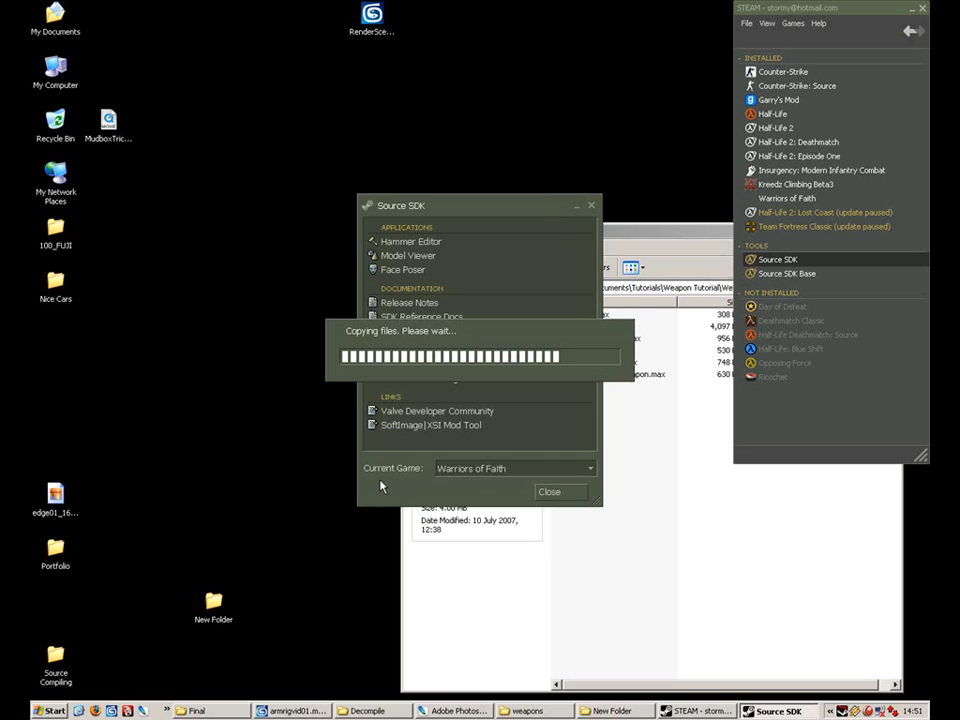
Set the SDK's current game to Counter-Strike: Source and close the Source SDK window
{"action": "left_click", "coordinate": [520, 469]}
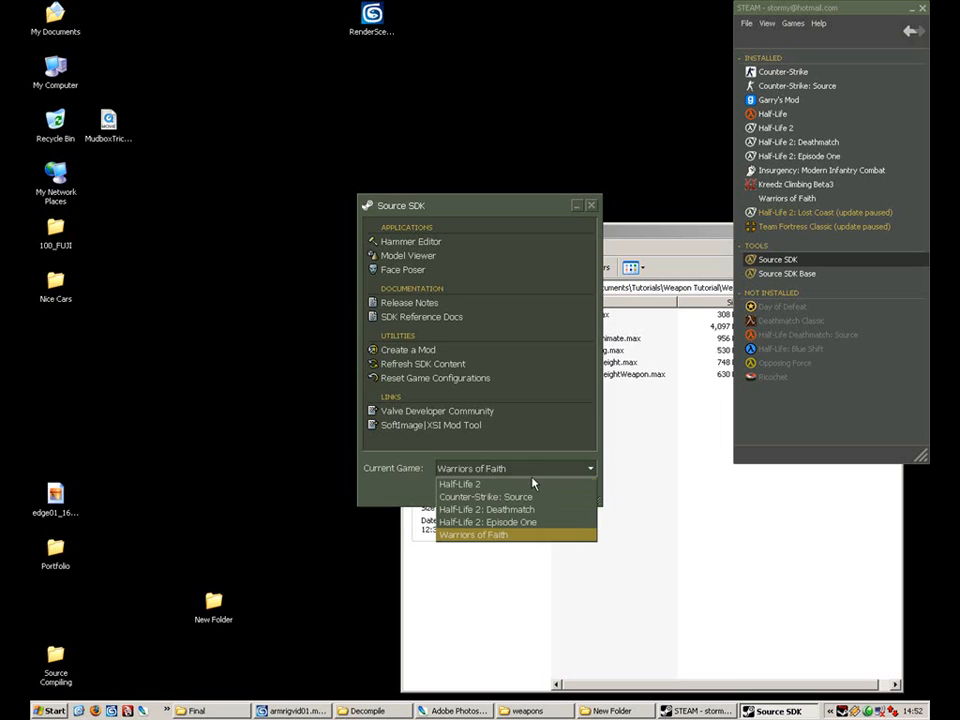
{"action": "left_click", "coordinate": [532, 486]}
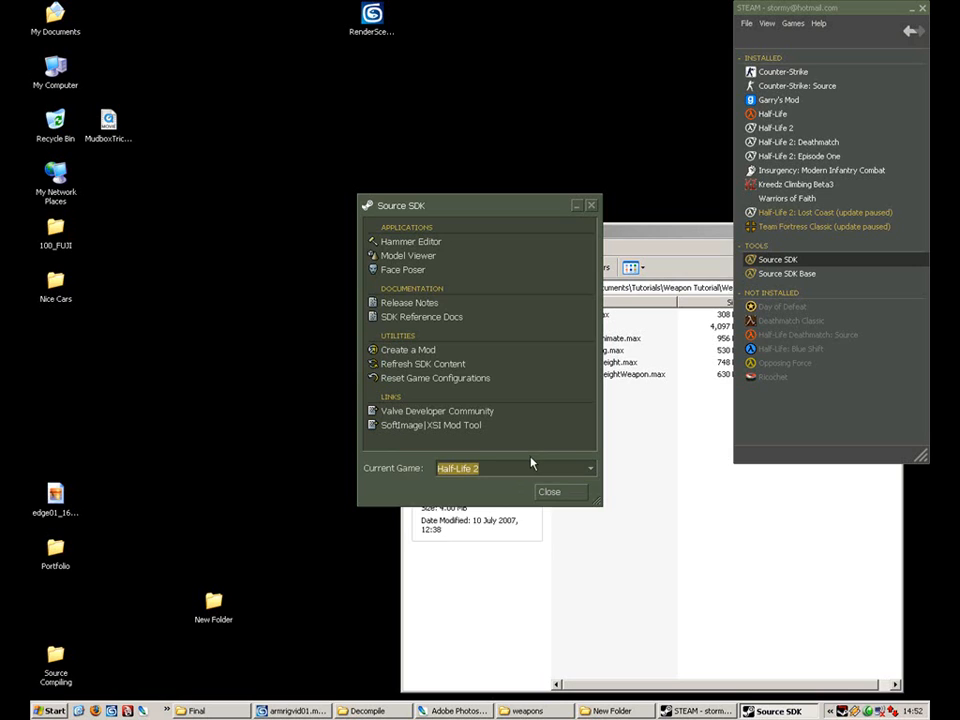
{"action": "left_click", "coordinate": [532, 466]}
{"action": "left_click", "coordinate": [522, 495]}
{"action": "left_click", "coordinate": [534, 474]}
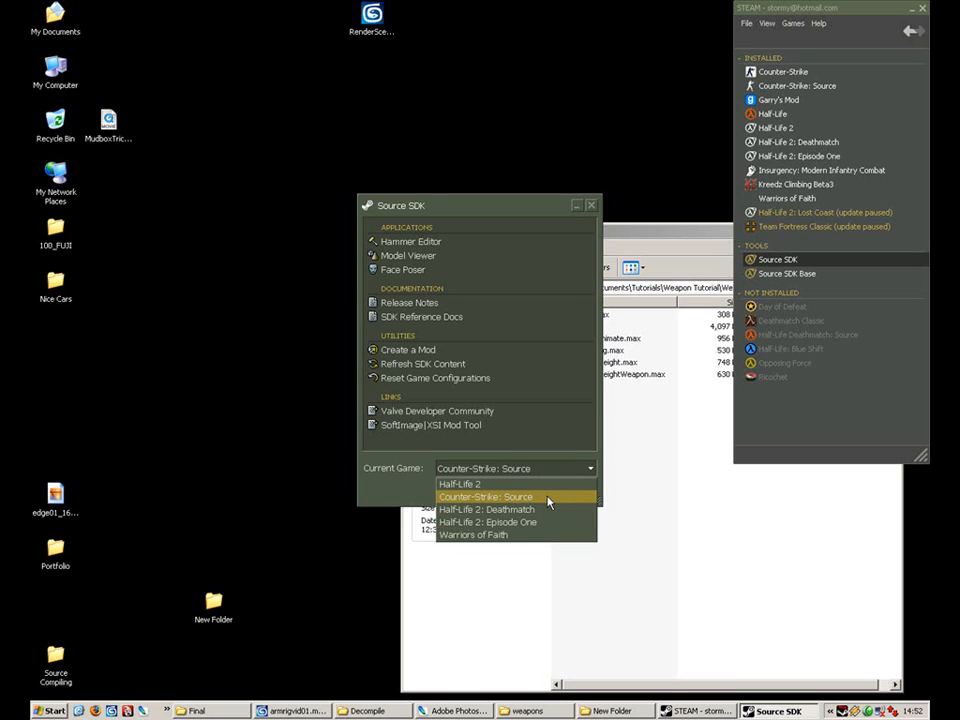
{"action": "left_click", "coordinate": [549, 497]}
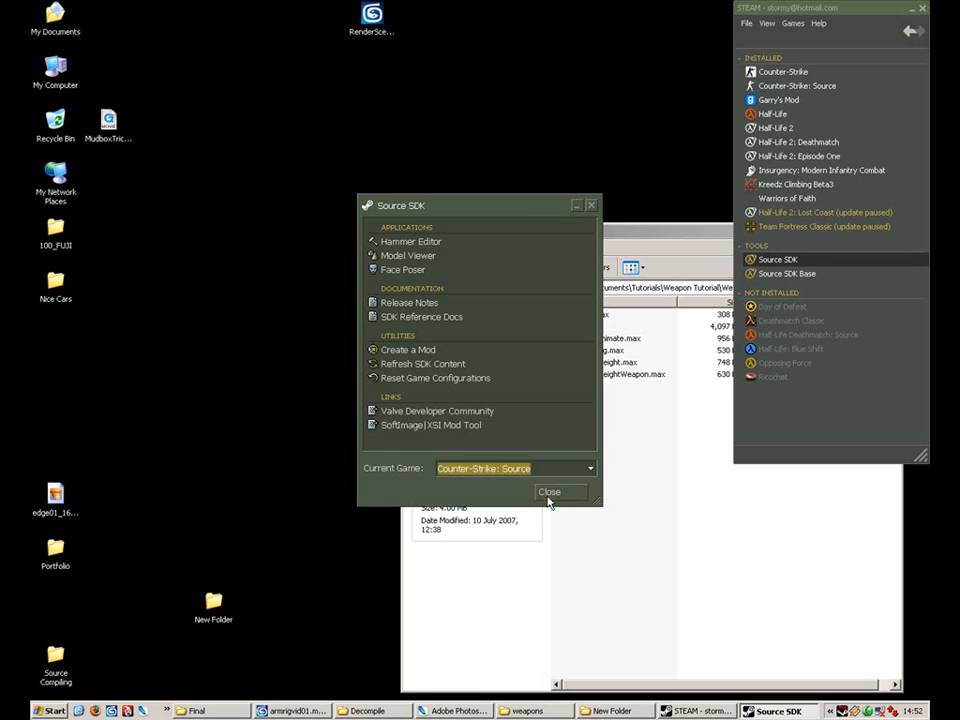
{"action": "left_click", "coordinate": [593, 205]}
{"action": "left_click", "coordinate": [602, 471]}
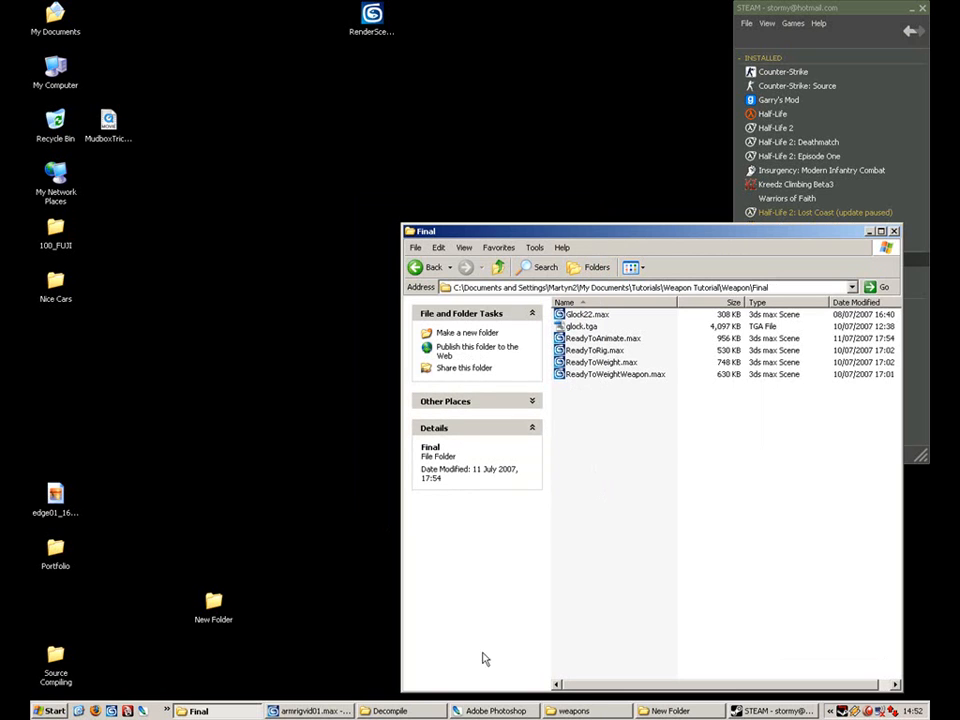
Switch to Photoshop and enlarge the glock2.psd window so the whole texture fits inside it
{"action": "left_click", "coordinate": [496, 711]}
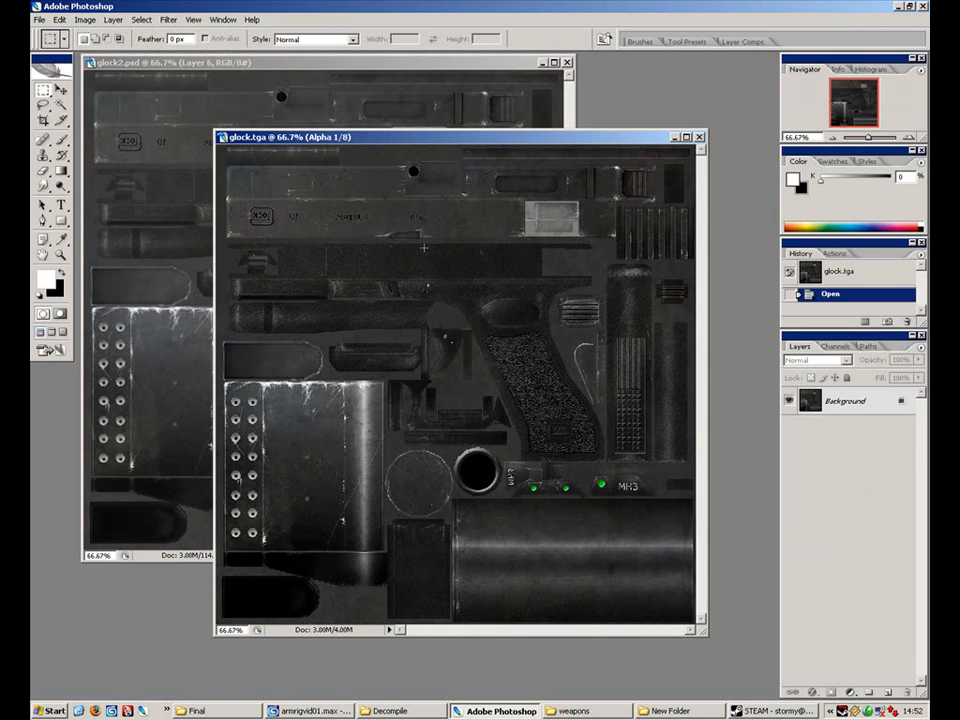
{"action": "left_click", "coordinate": [303, 63]}
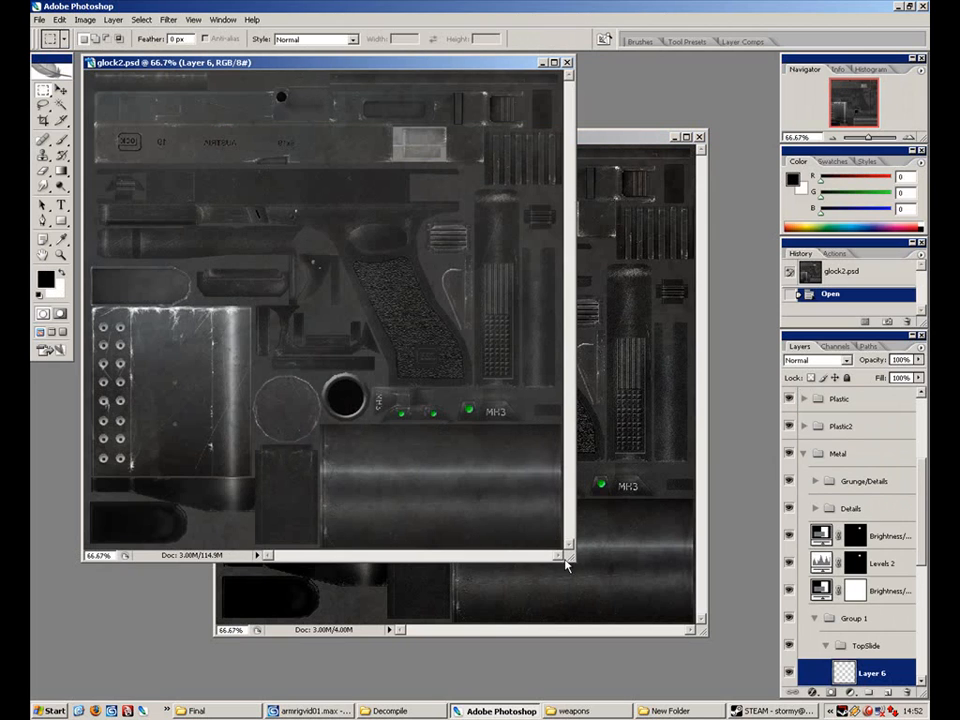
{"action": "left_click_drag", "start_coordinate": [569, 557], "coordinate": [702, 676]}
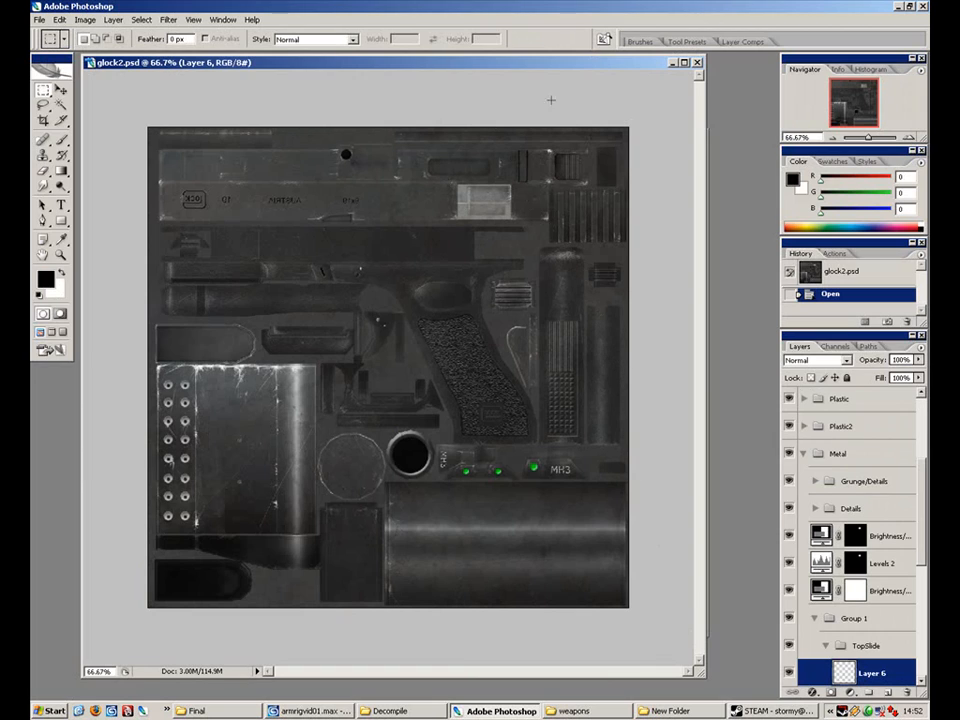
{"action": "left_click", "coordinate": [822, 346]}
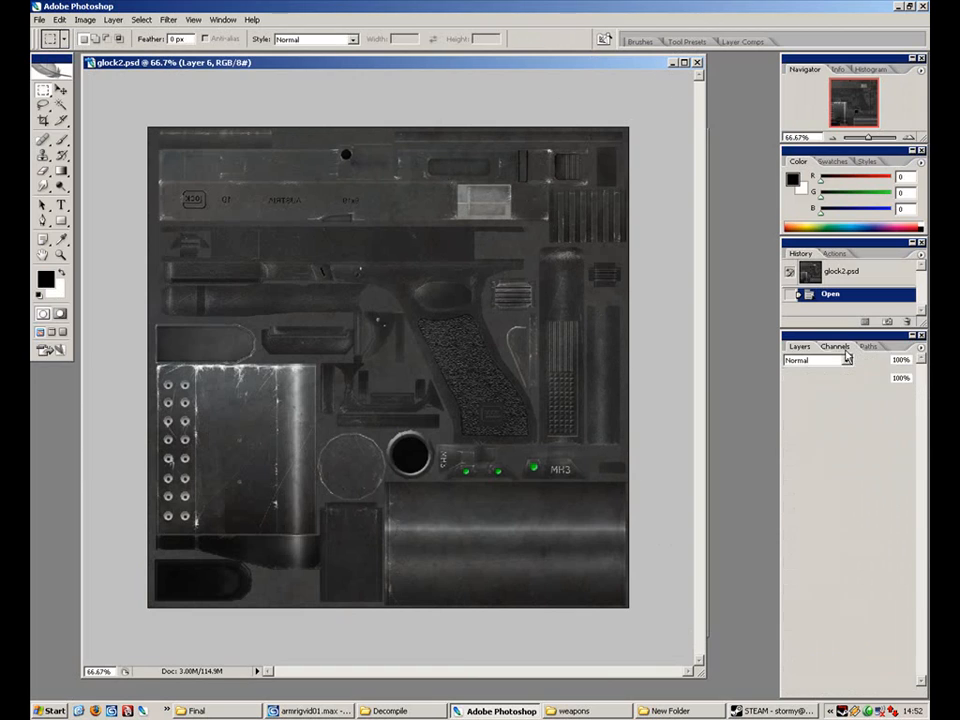
{"action": "left_click", "coordinate": [806, 346]}
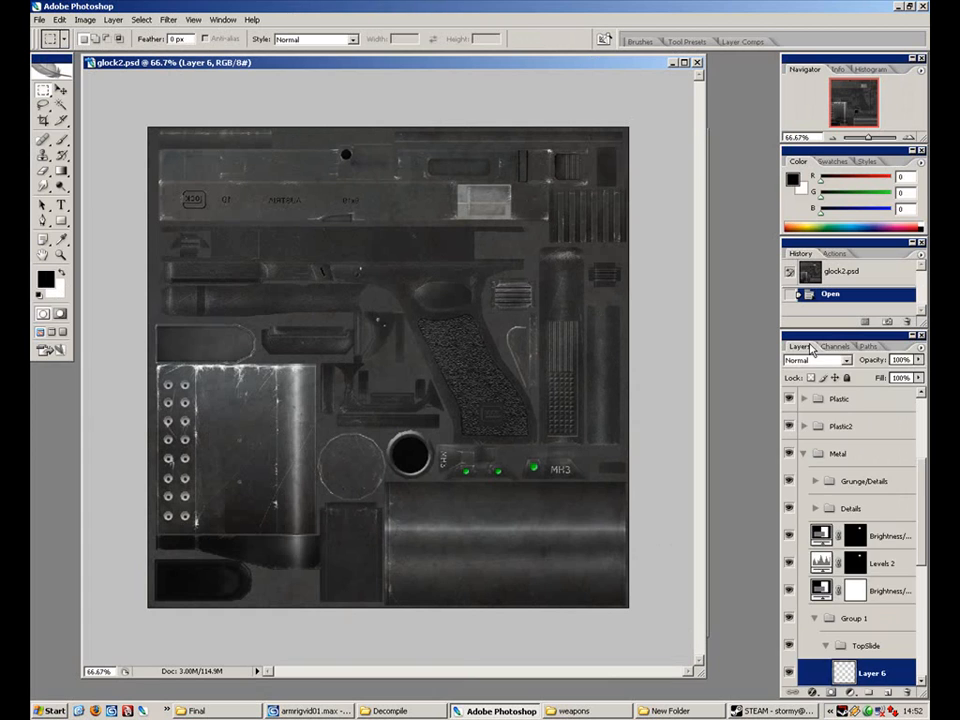
Rearrange the glock2.psd and glock.tga windows so they overlap with both title bars reachable
{"action": "left_click_drag", "start_coordinate": [644, 68], "coordinate": [556, 129]}
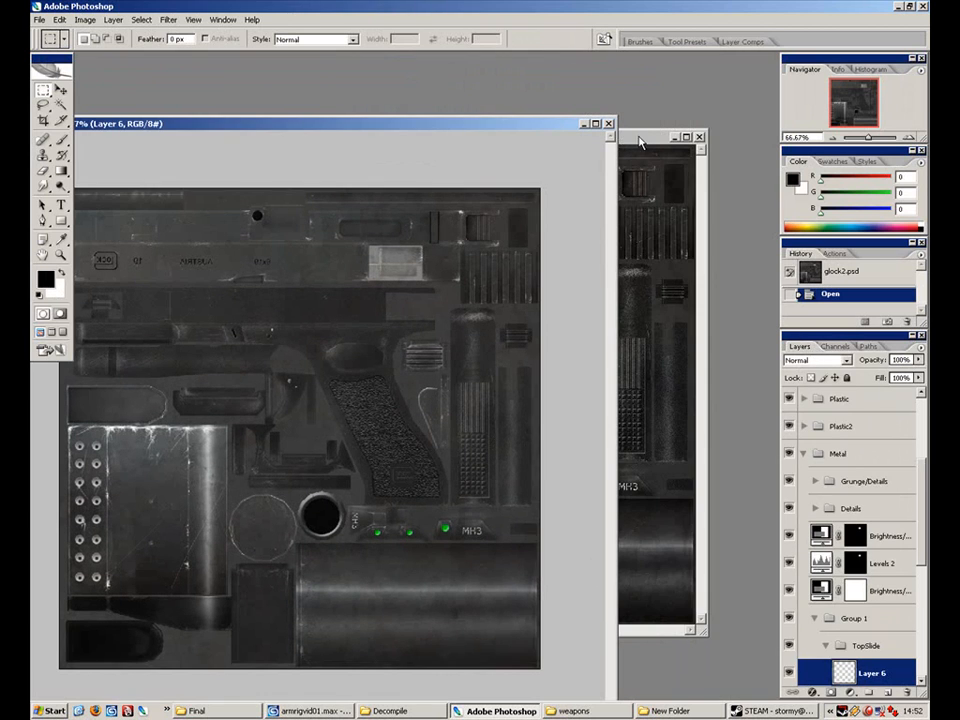
{"action": "left_click_drag", "start_coordinate": [648, 125], "coordinate": [698, 82]}
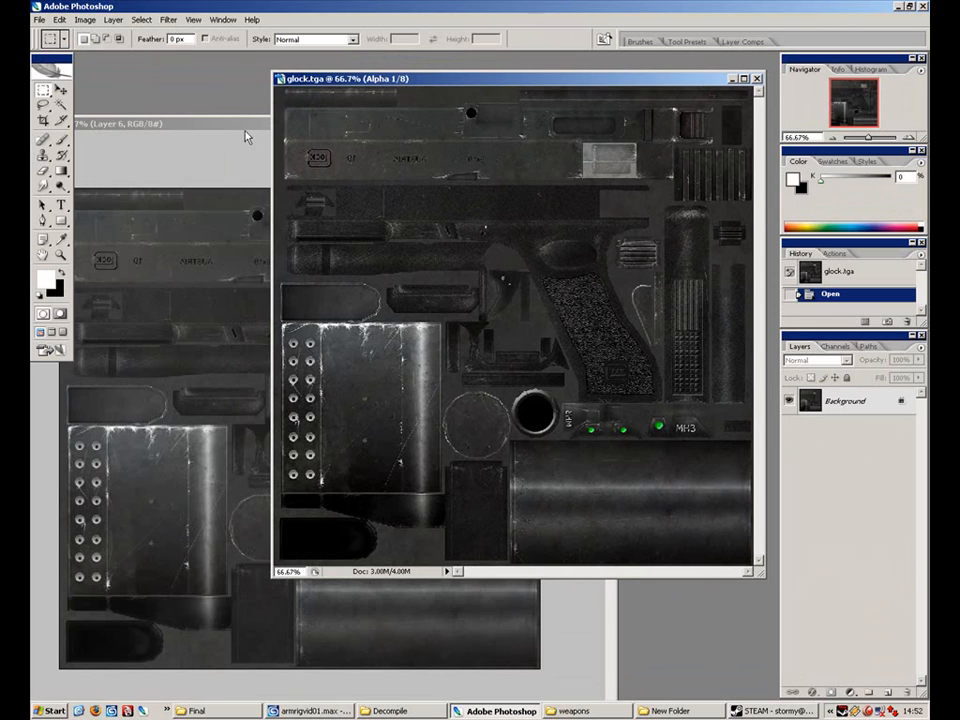
{"action": "left_click_drag", "start_coordinate": [245, 127], "coordinate": [338, 74]}
Try to save glock2.psd in Targa format at 32 bits/pixel
{"action": "left_click", "coordinate": [38, 19]}
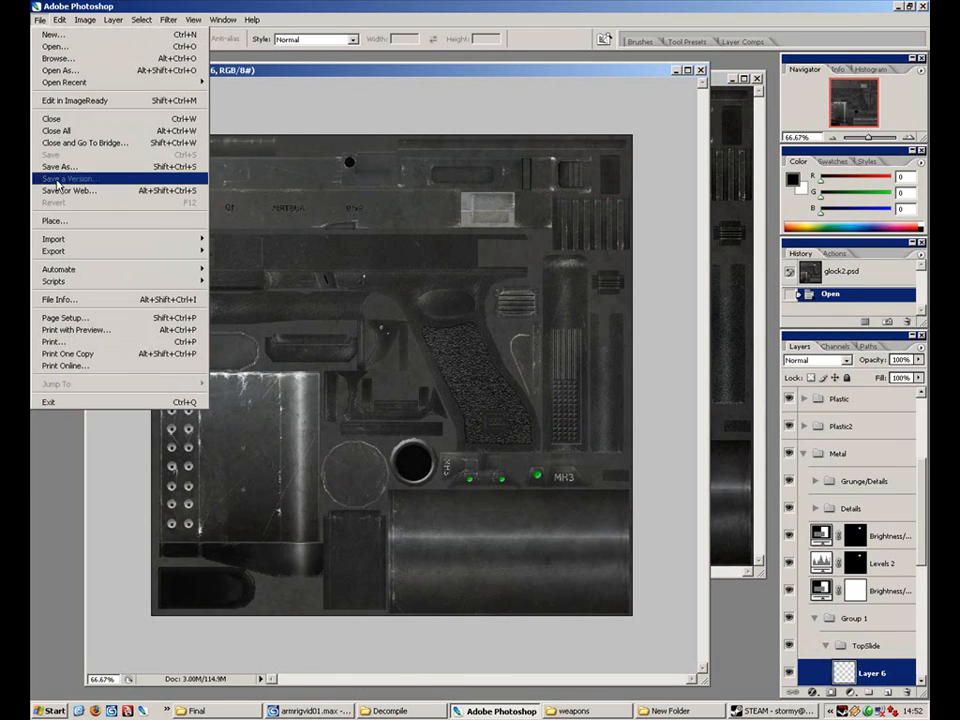
{"action": "left_click", "coordinate": [58, 166]}
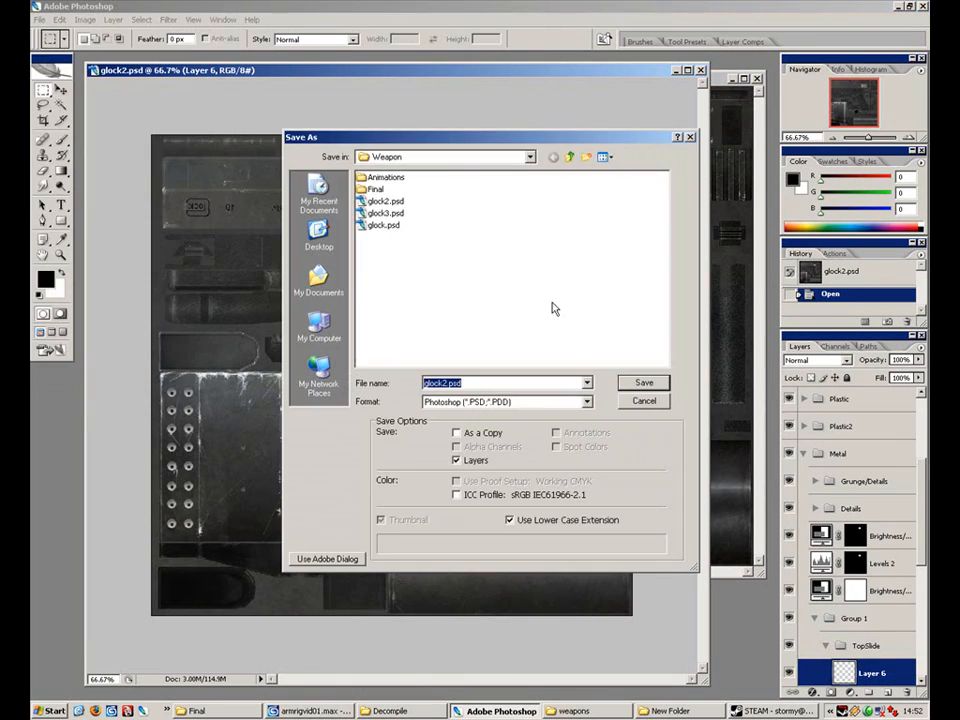
{"action": "left_click", "coordinate": [587, 401]}
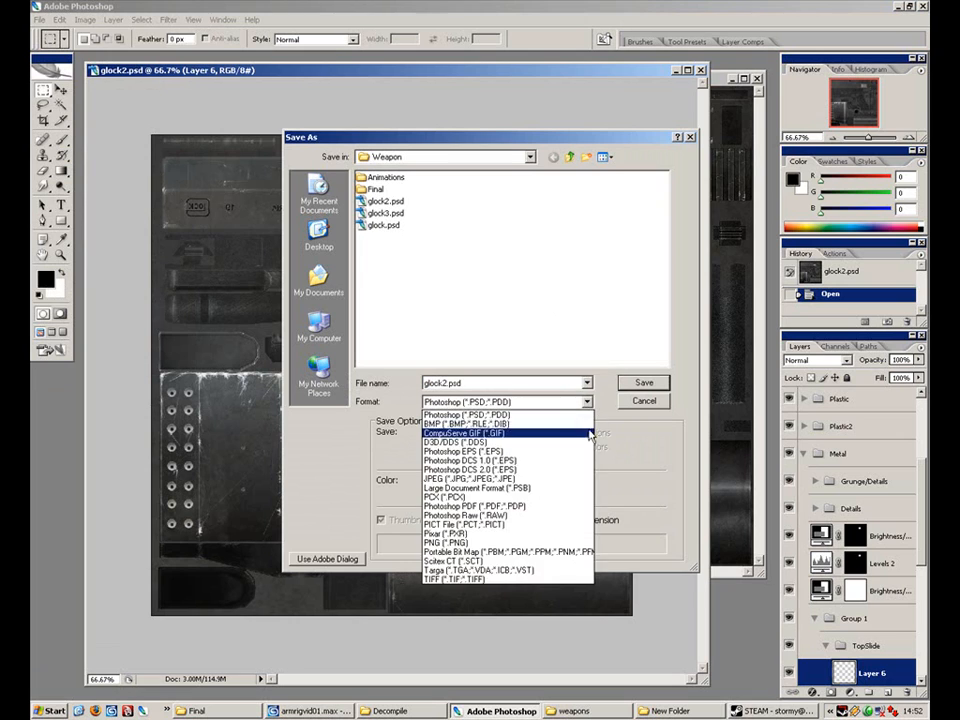
{"action": "left_click", "coordinate": [549, 570]}
{"action": "left_click", "coordinate": [644, 382]}
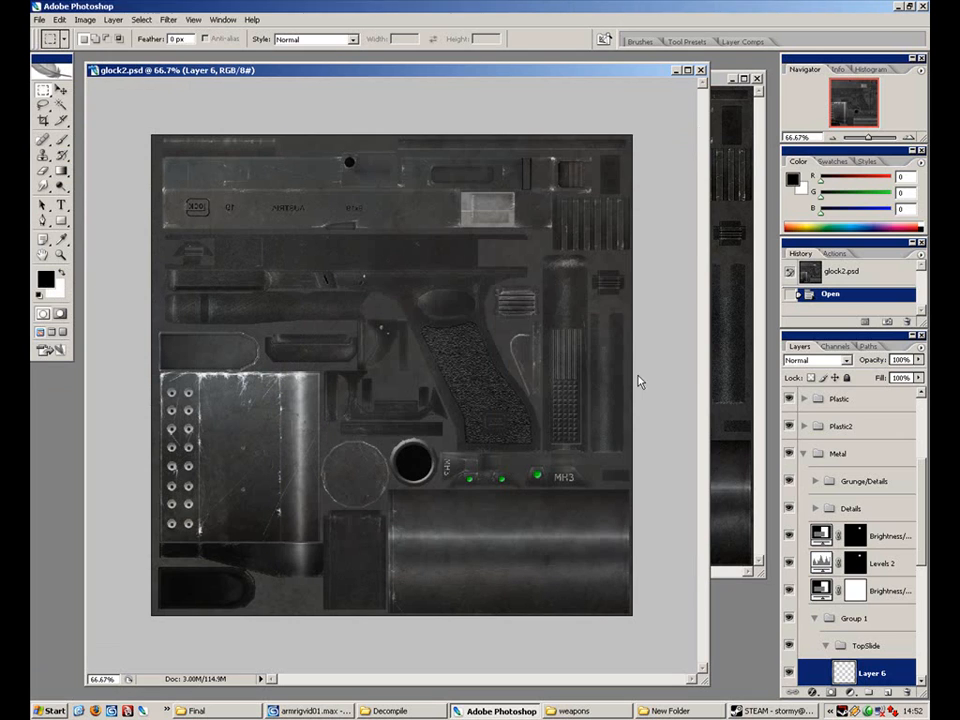
{"action": "left_click", "coordinate": [443, 368]}
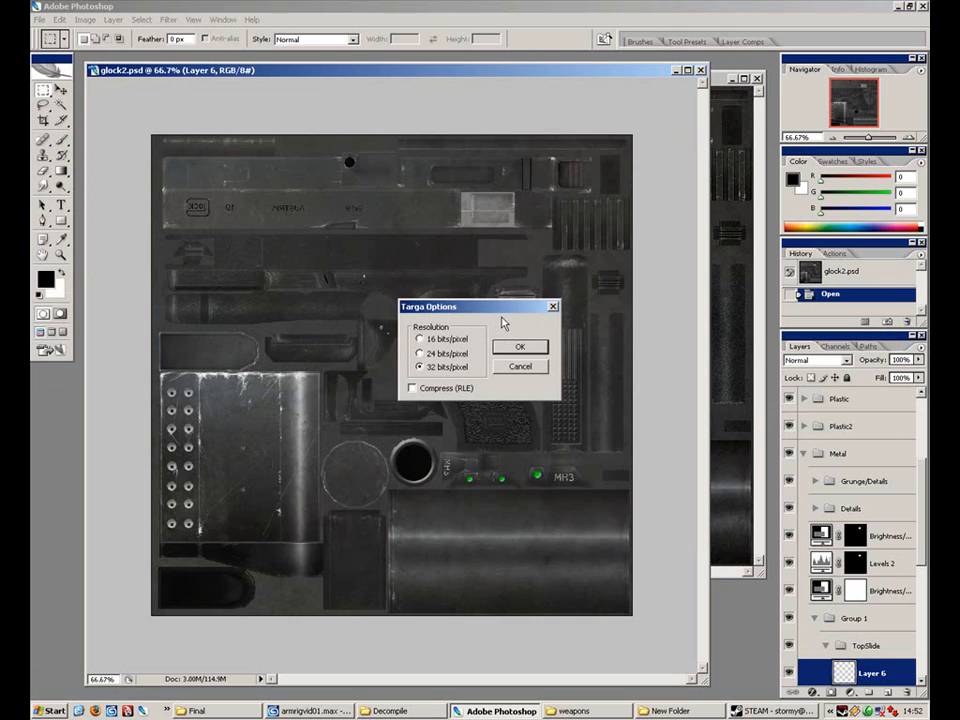
{"action": "left_click", "coordinate": [520, 367]}
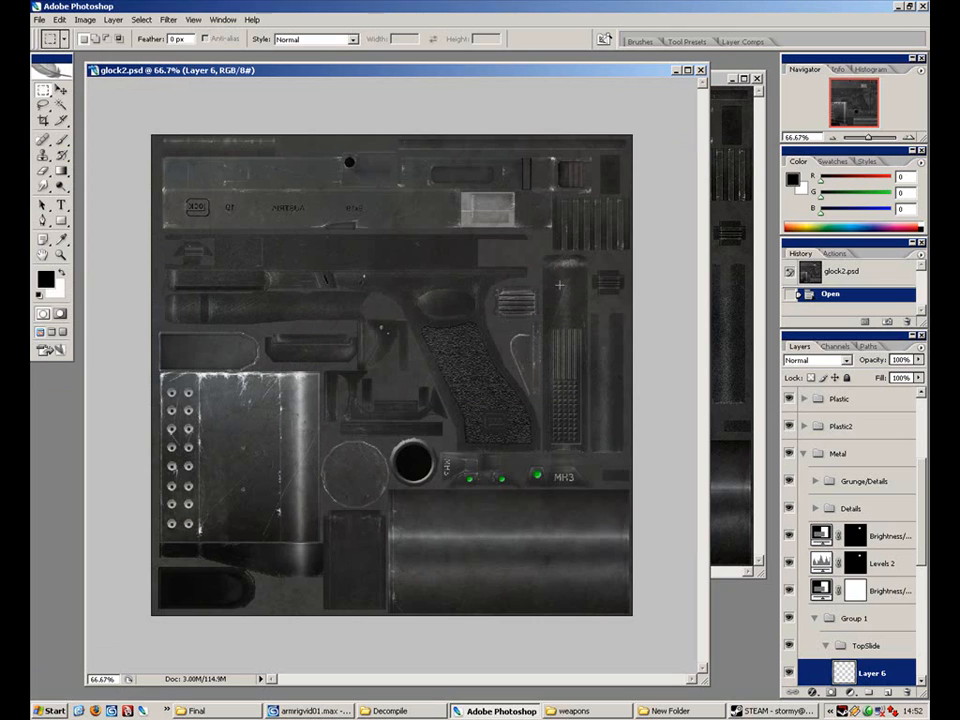
Compare the channels of glock.tga, including its Alpha 1 channel, with those of glock2.psd
{"action": "left_click", "coordinate": [843, 349]}
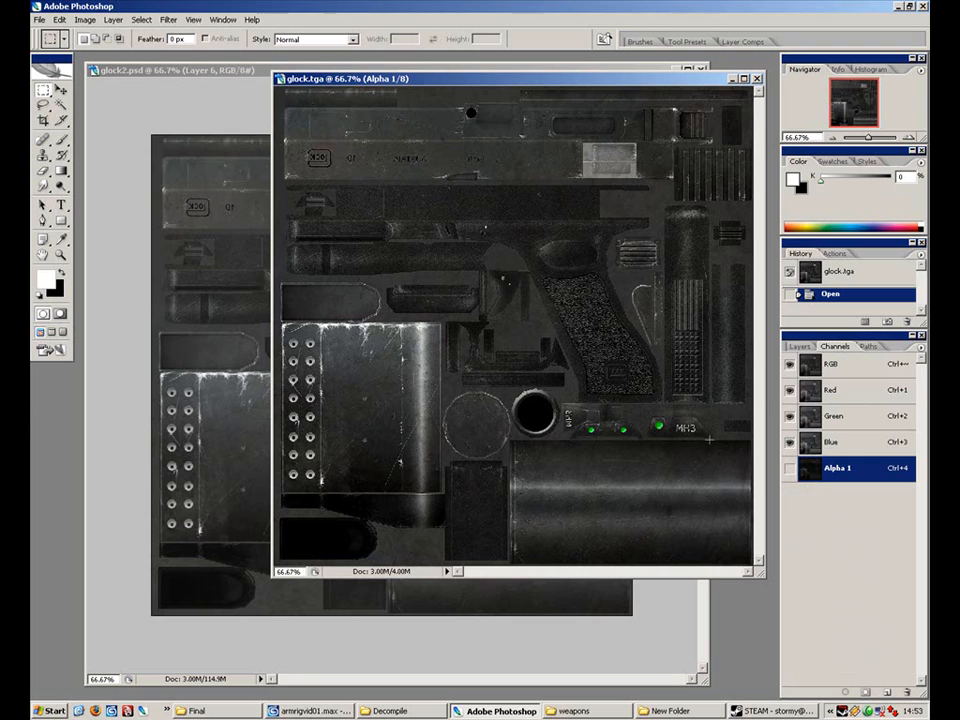
{"action": "key", "text": "ctrl+plus"}
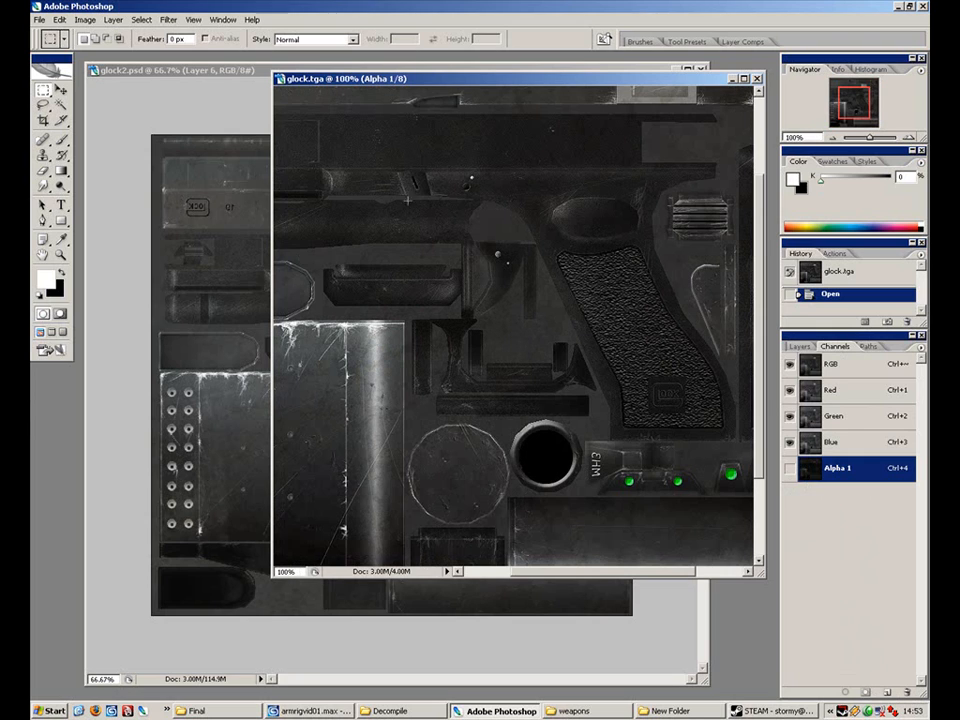
{"action": "key", "text": "ctrl+minus"}
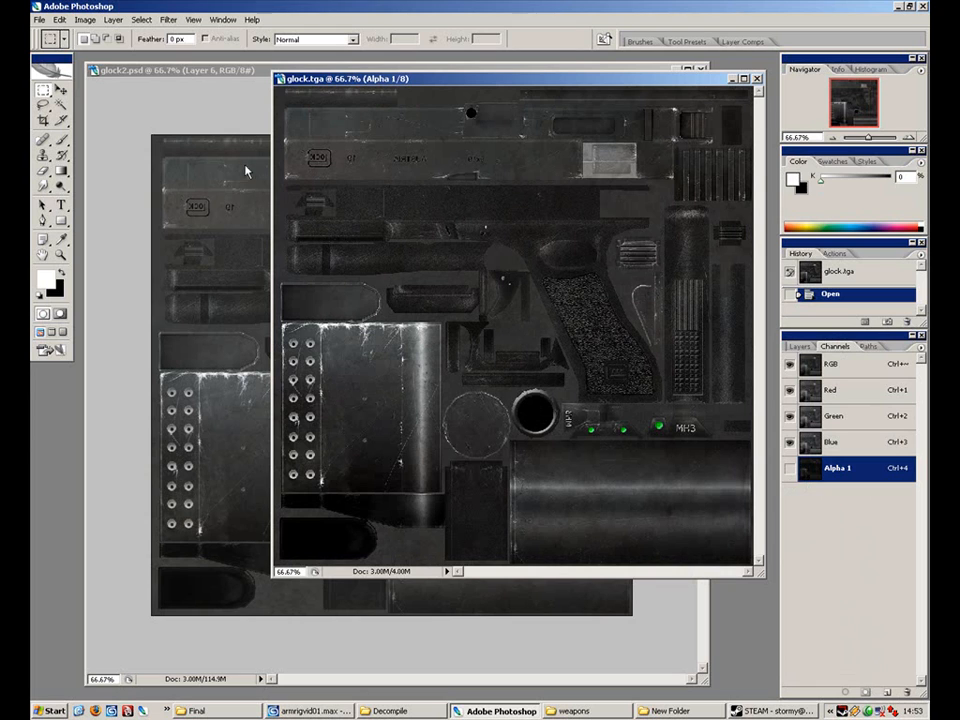
{"action": "left_click", "coordinate": [253, 78]}
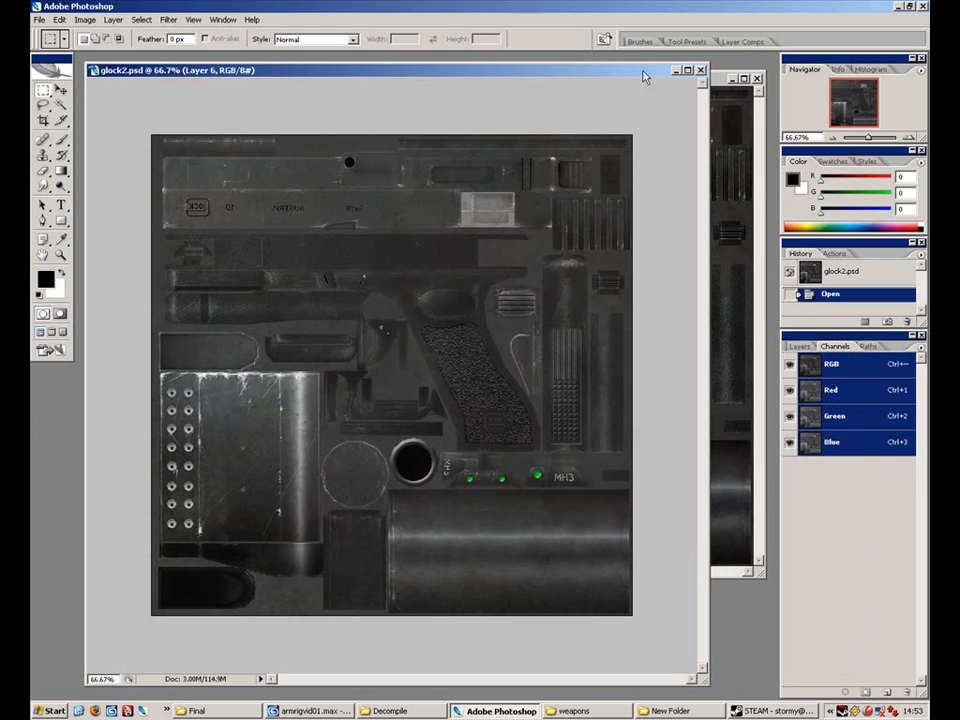
{"action": "key", "text": "ctrl+Tab"}
{"action": "key", "text": "ctrl+plus"}
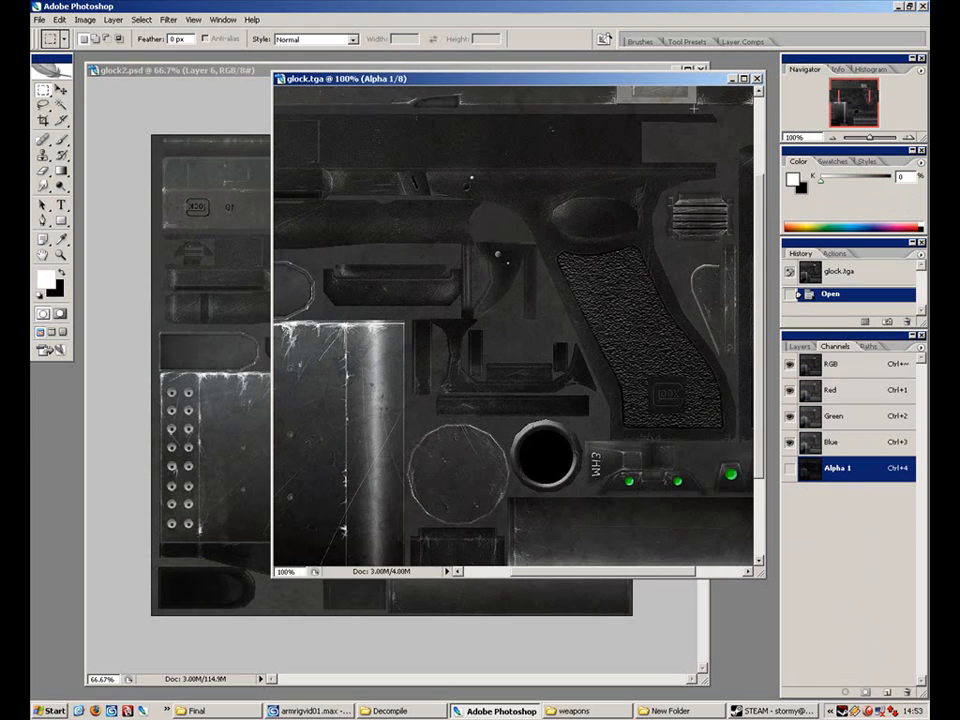
{"action": "key", "text": "ctrl+plus"}
{"action": "key", "text": "ctrl+minus"}
{"action": "left_click", "coordinate": [82, 20]}
{"action": "mouse_move", "coordinate": [138, 20]}
{"action": "mouse_move", "coordinate": [68, 20]}
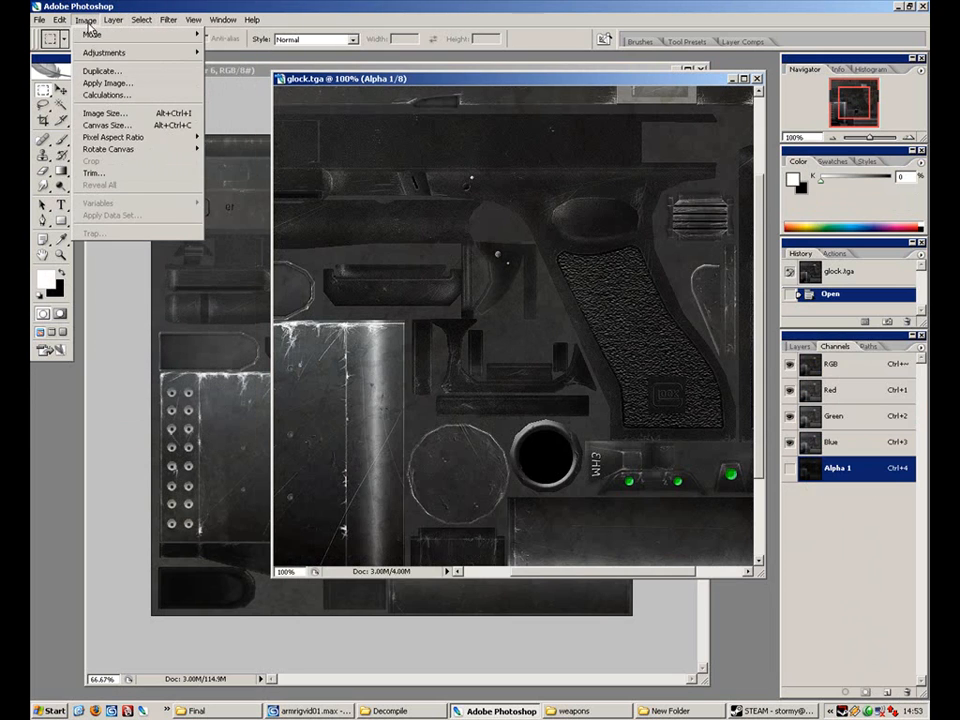
{"action": "mouse_move", "coordinate": [85, 52]}
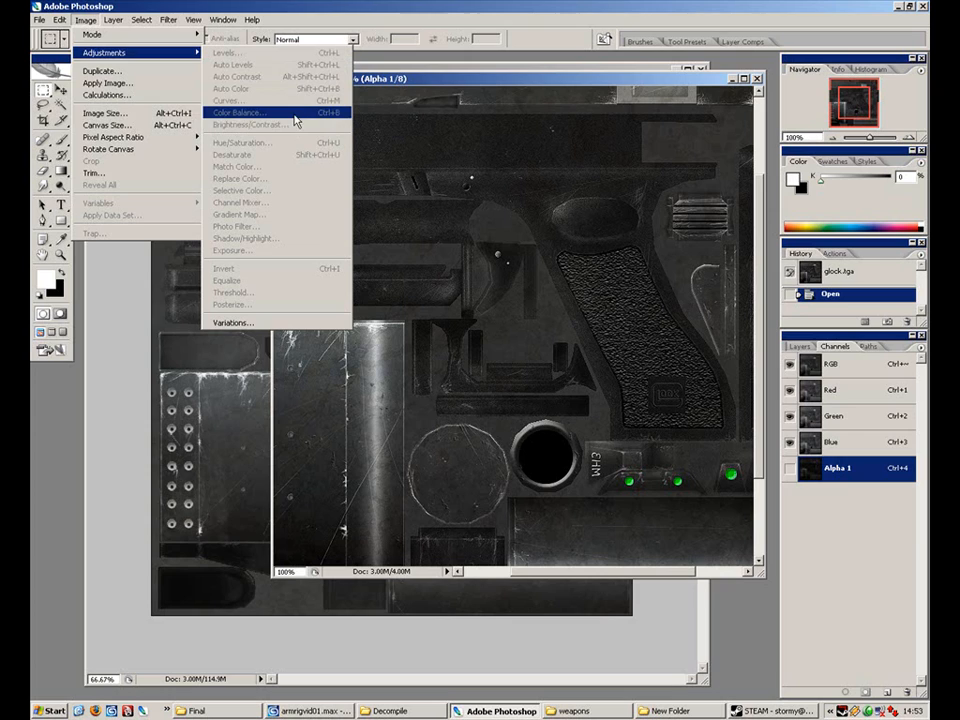
{"action": "left_click", "coordinate": [808, 349]}
{"action": "left_click", "coordinate": [835, 346]}
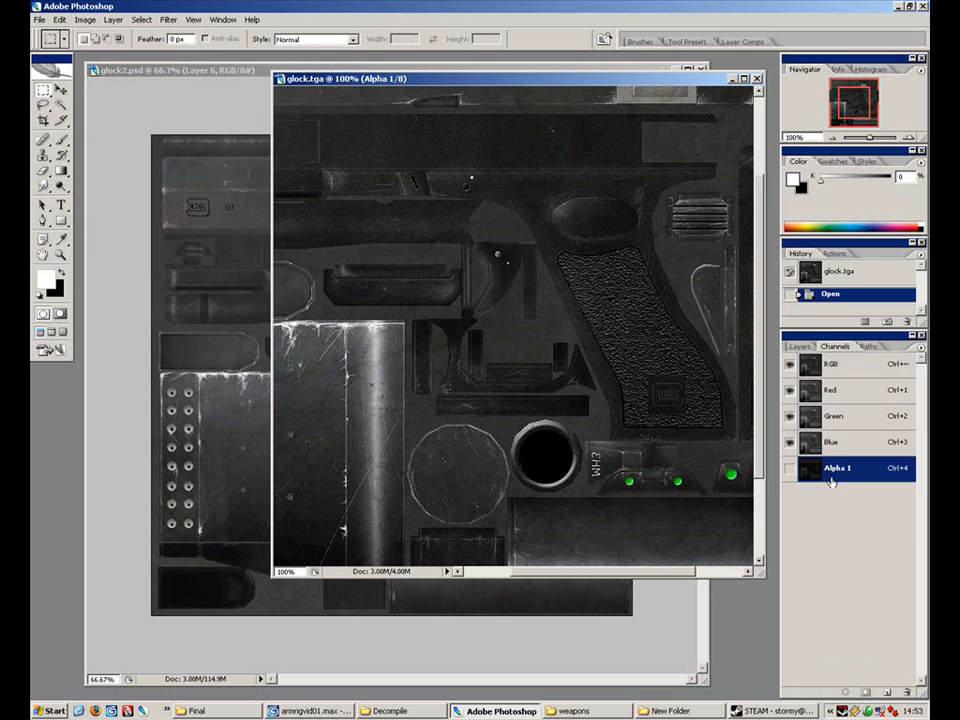
Isolate the Alpha 1 channel of glock.tga by hiding its colour channels, and inspect the whole texture
{"action": "key", "text": "ctrl+minus"}
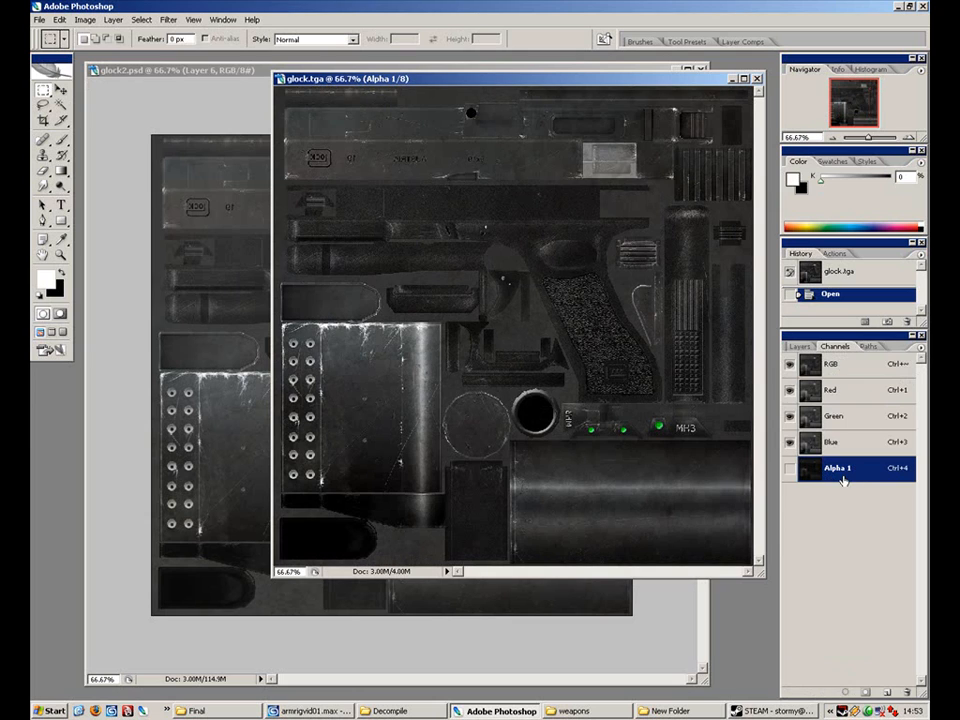
{"action": "left_click", "coordinate": [790, 445]}
{"action": "left_click", "coordinate": [790, 419]}
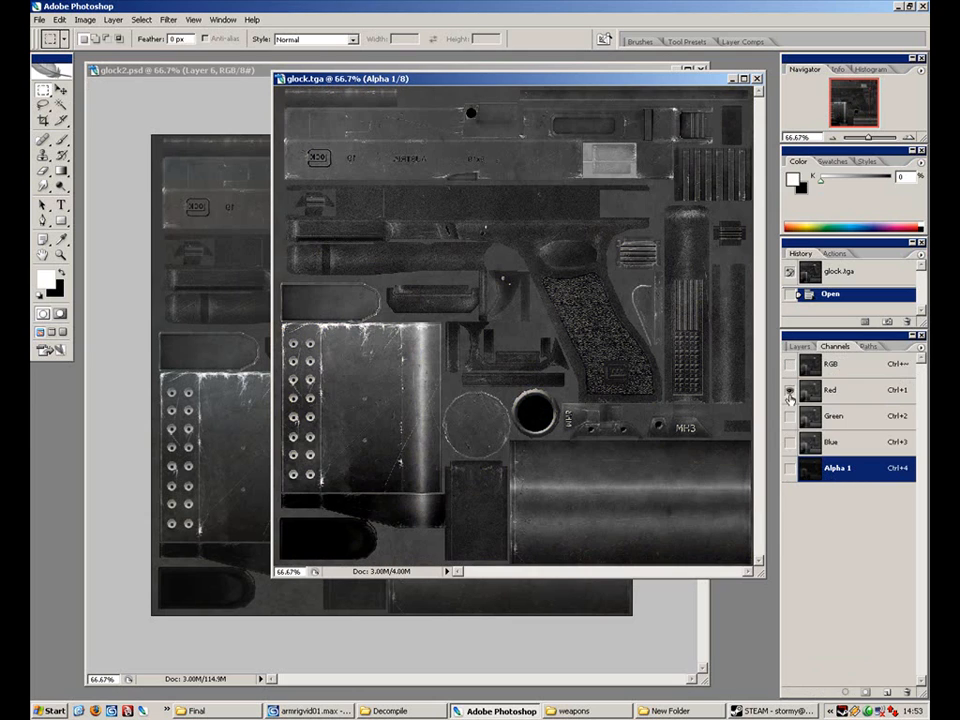
{"action": "left_click", "coordinate": [790, 470]}
{"action": "left_click", "coordinate": [790, 390]}
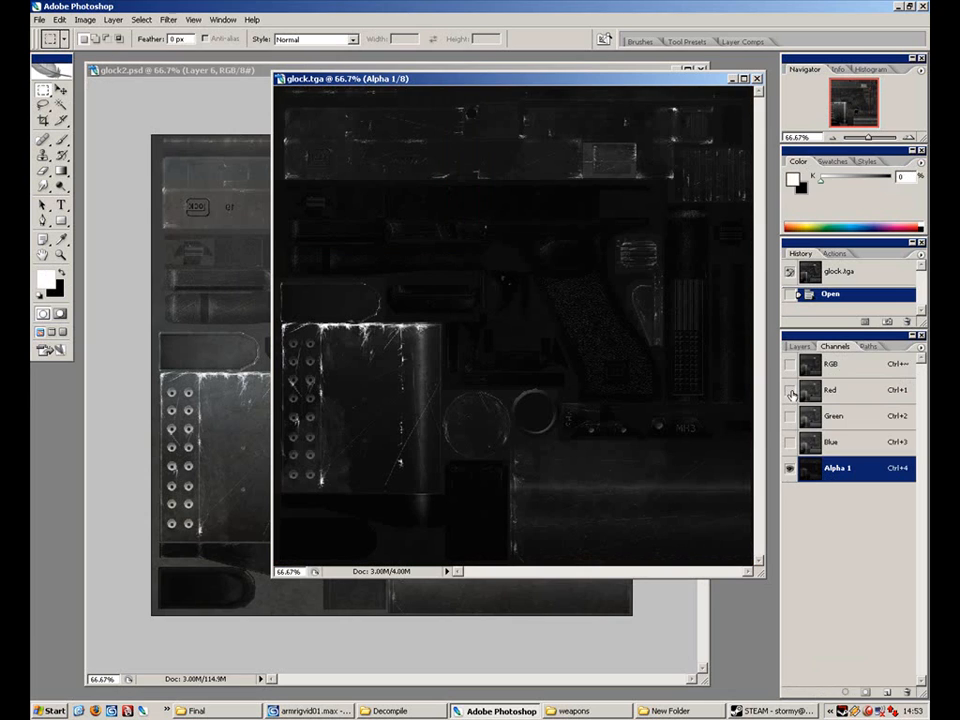
{"action": "key", "text": "ctrl+minus"}
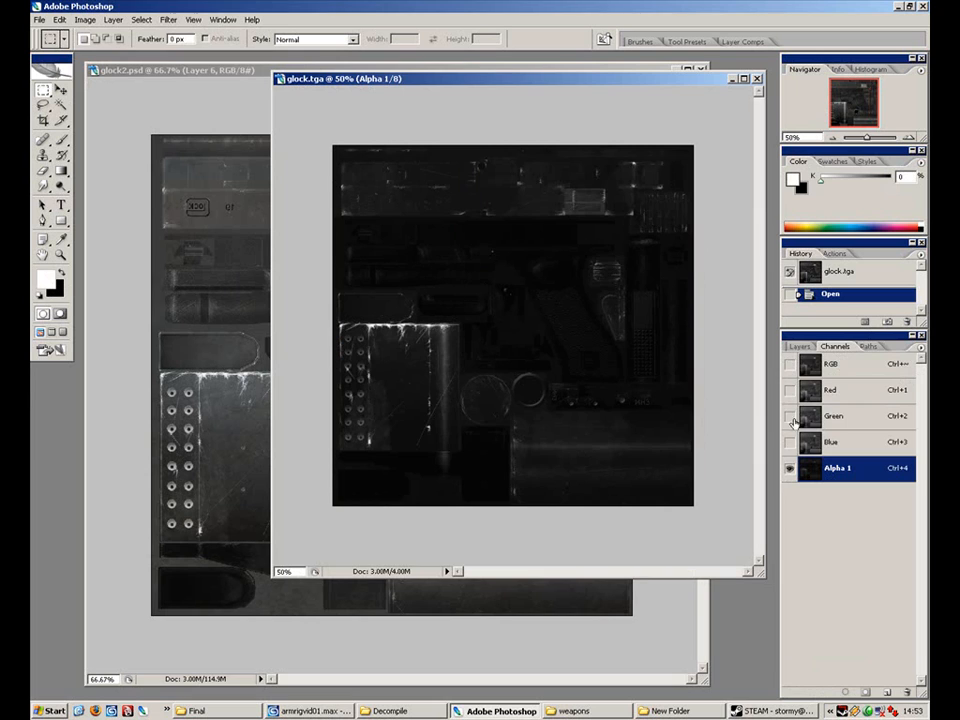
View Alpha 1 overlaid on the RGB channels of glock.tga, then hide it and return to the layer list
{"action": "left_click", "coordinate": [790, 372]}
{"action": "left_click", "coordinate": [799, 346]}
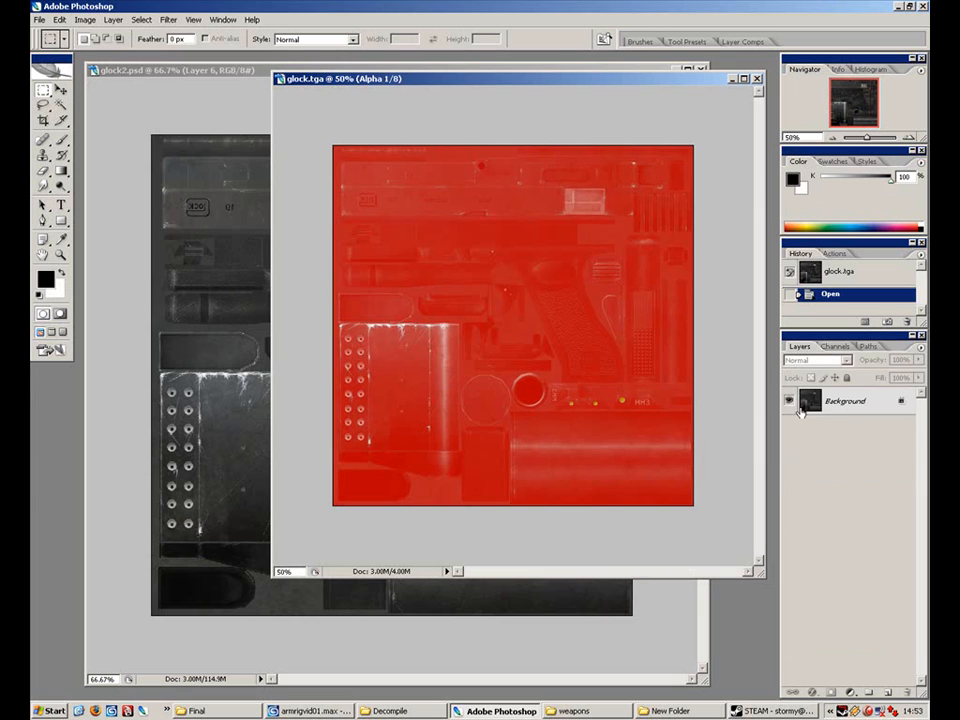
{"action": "left_click", "coordinate": [834, 346]}
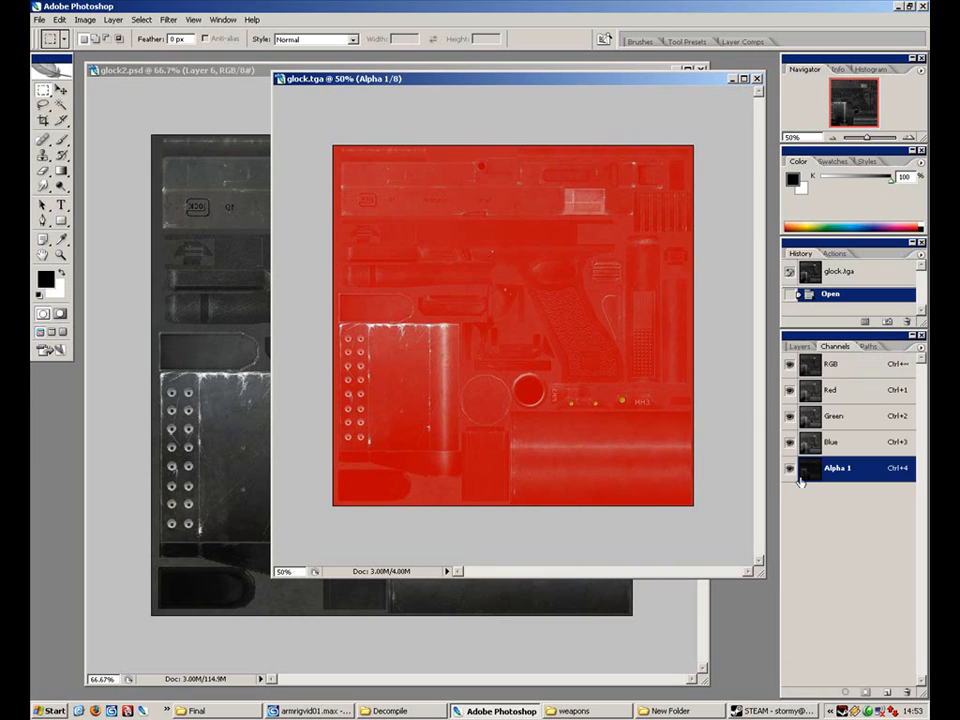
{"action": "left_click", "coordinate": [790, 466]}
{"action": "left_click", "coordinate": [799, 346]}
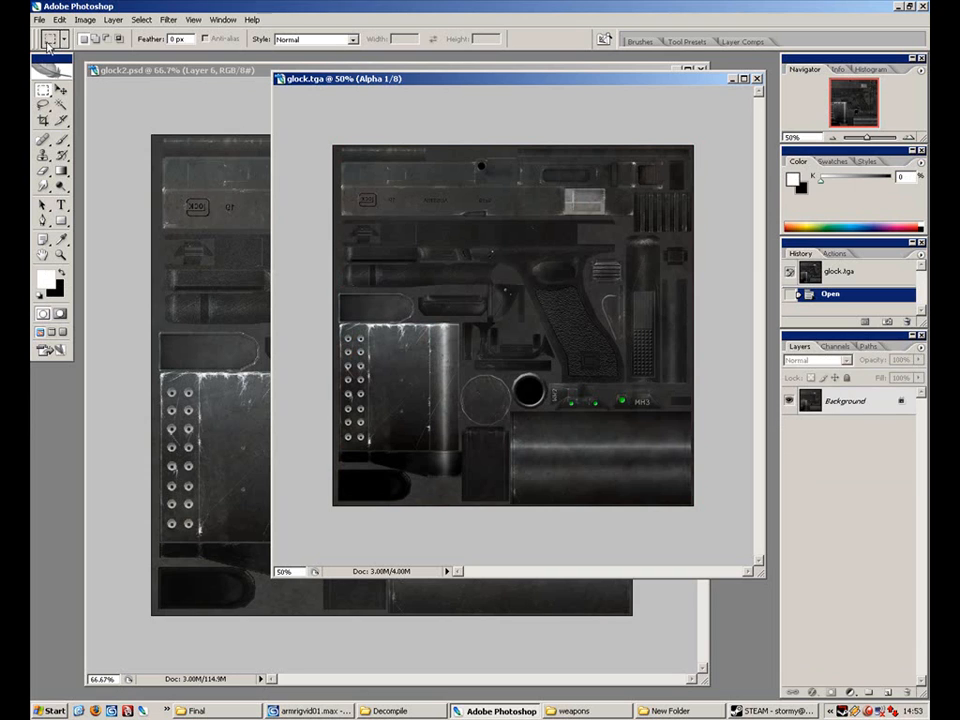
Minimize Photoshop and create a new folder named Glock Compile on the desktop
{"action": "left_click", "coordinate": [898, 7]}
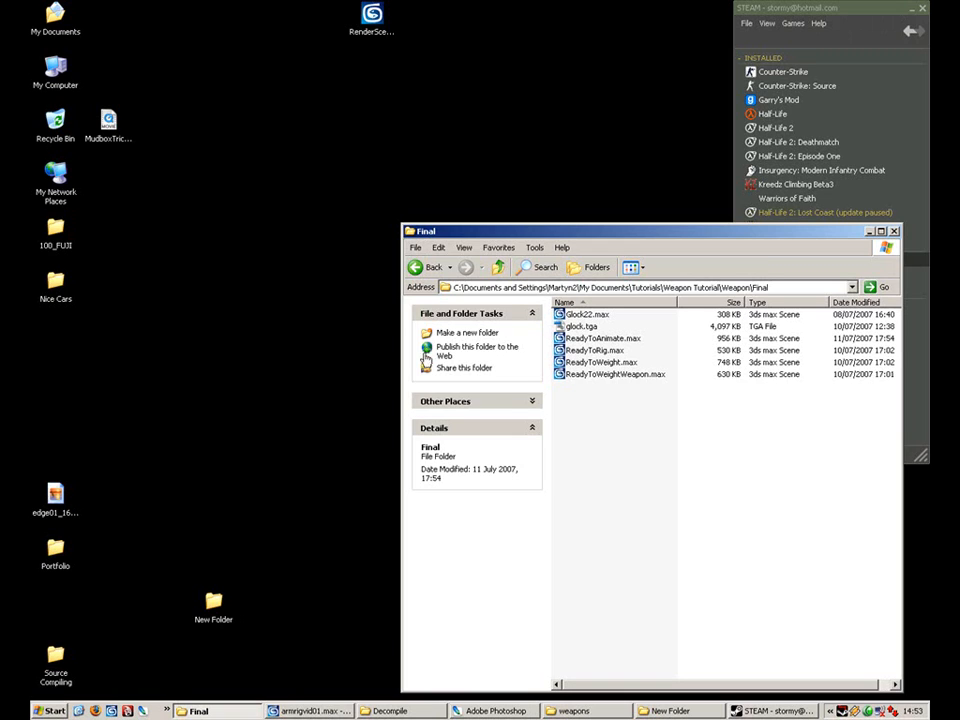
{"action": "left_click", "coordinate": [582, 326]}
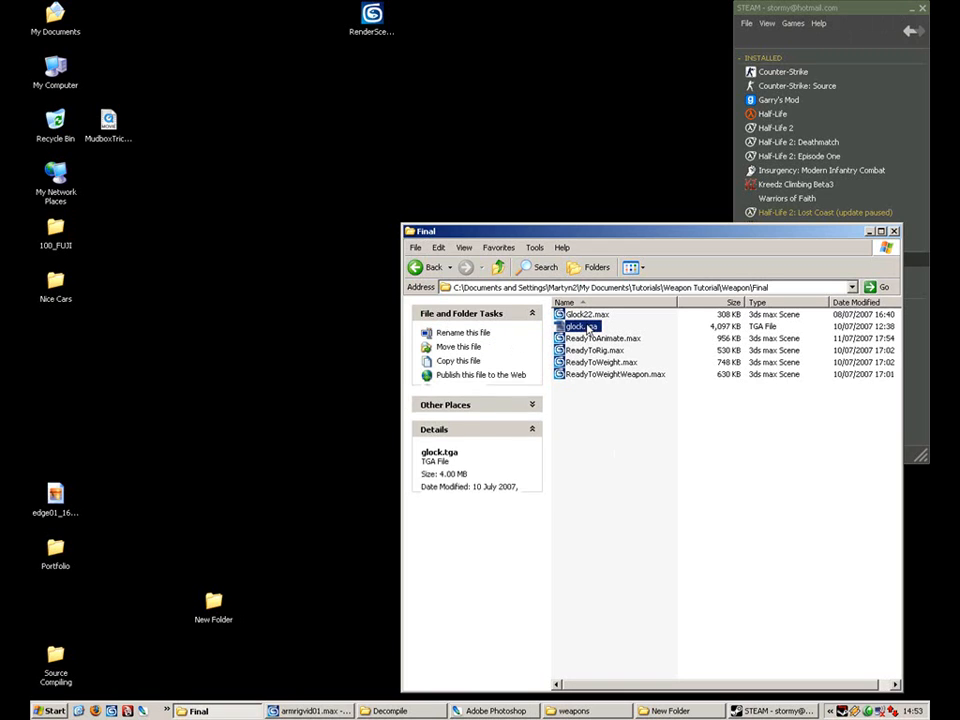
{"action": "right_click", "coordinate": [587, 325]}
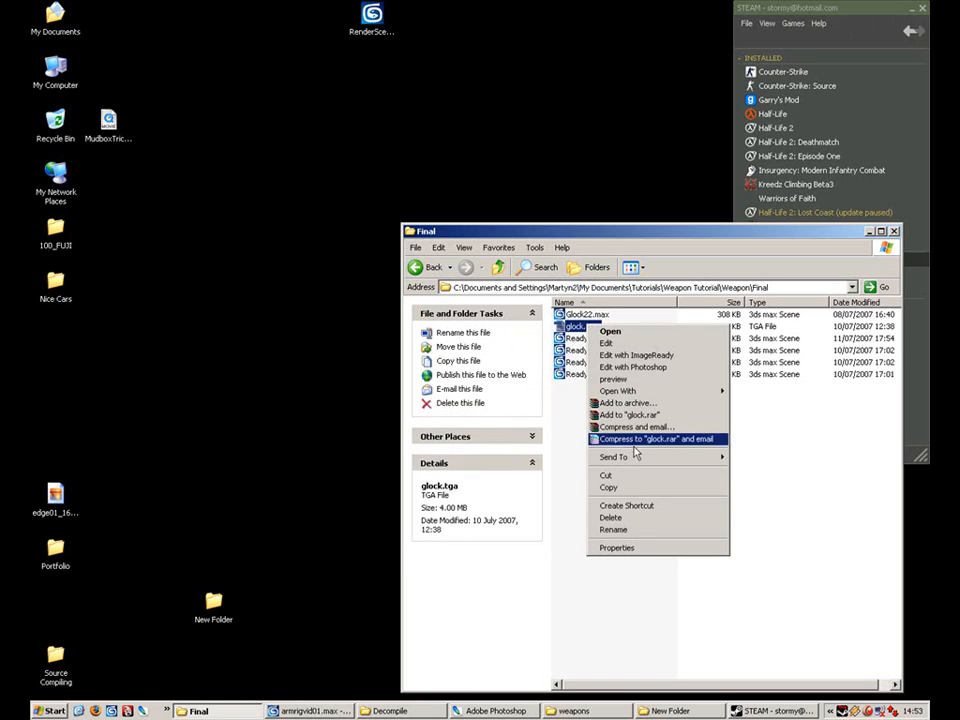
{"action": "right_click", "coordinate": [253, 407]}
{"action": "mouse_move", "coordinate": [305, 504]}
{"action": "left_click", "coordinate": [408, 506]}
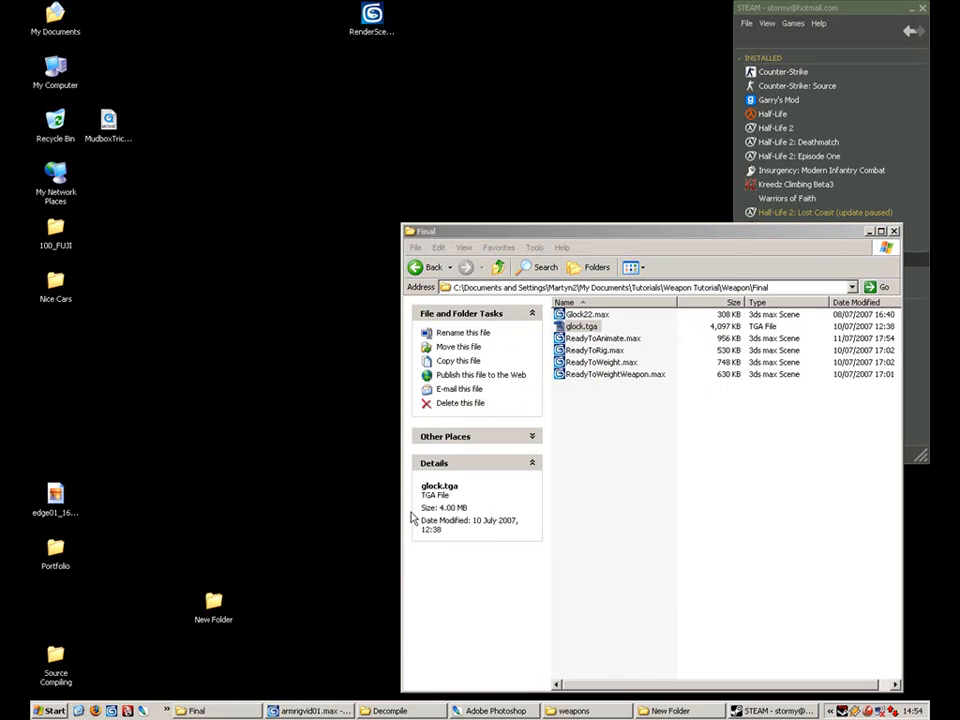
{"action": "type", "text": "G"}
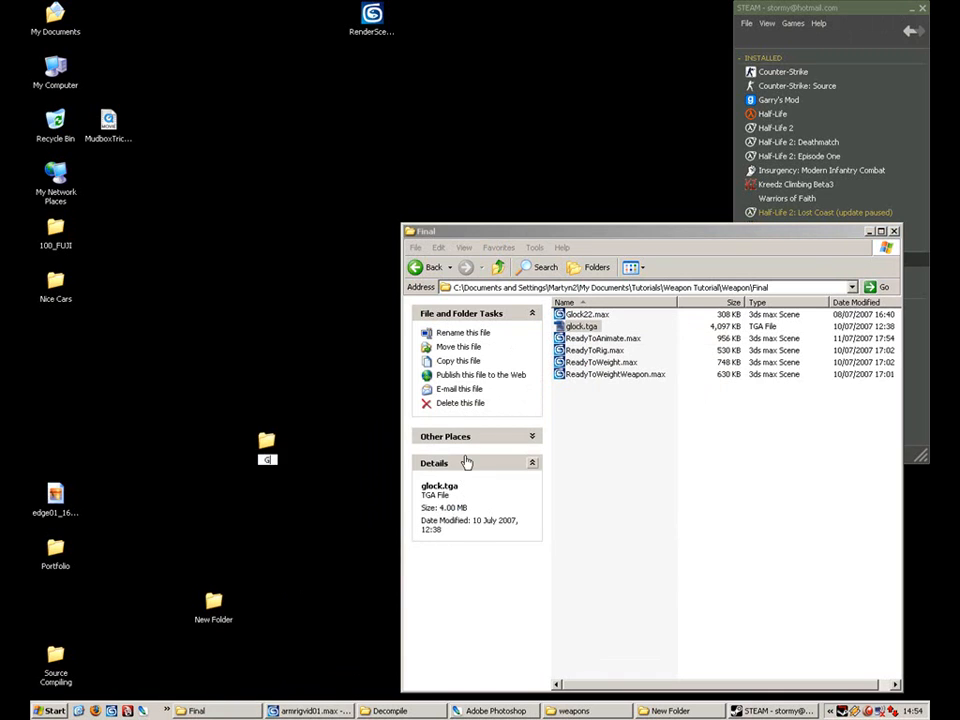
{"action": "type", "text": "lock Compile"}
{"action": "key", "text": "Return"}
Copy glock.tga from the Final folder into the Glock Compile folder and put that folder's window away
{"action": "left_click", "coordinate": [584, 327]}
{"action": "right_click", "coordinate": [584, 327]}
{"action": "left_click", "coordinate": [604, 493]}
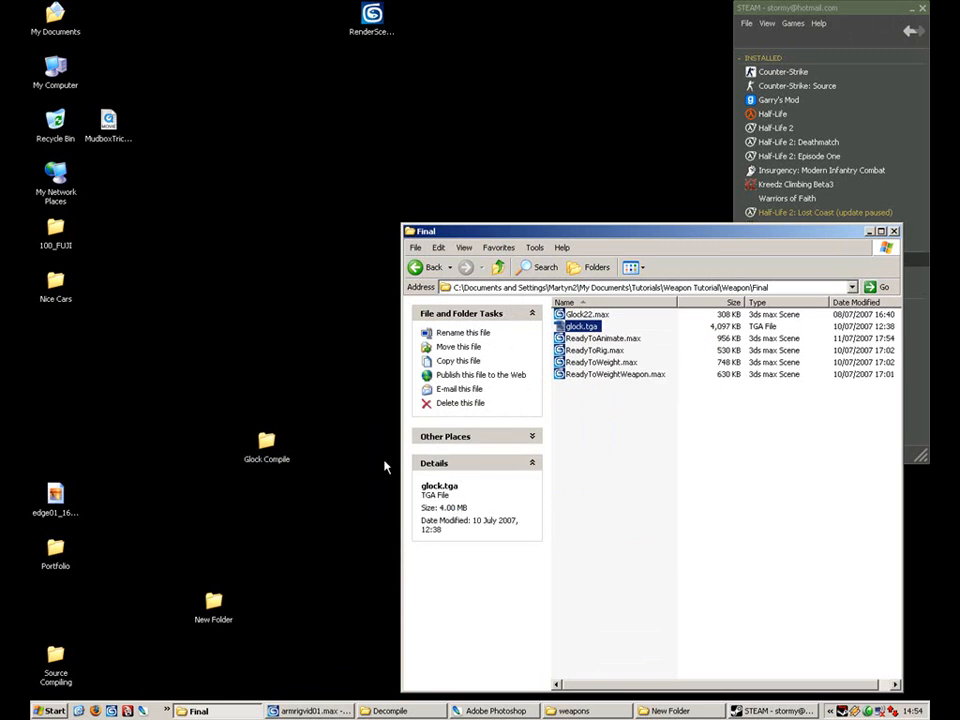
{"action": "double_click", "coordinate": [267, 441]}
{"action": "right_click", "coordinate": [455, 311]}
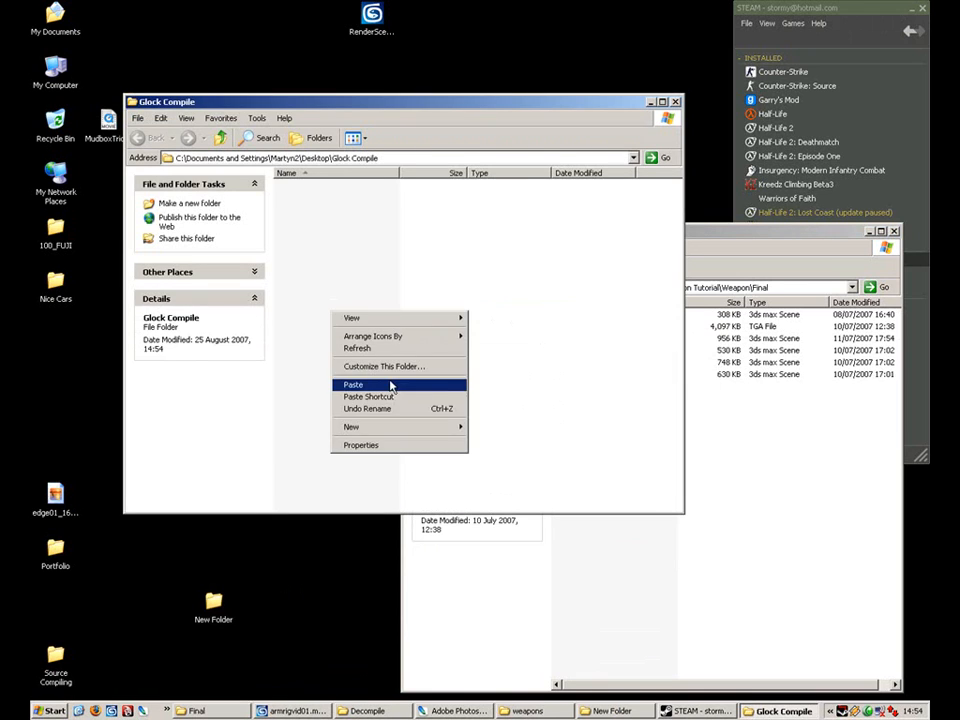
{"action": "left_click", "coordinate": [456, 386]}
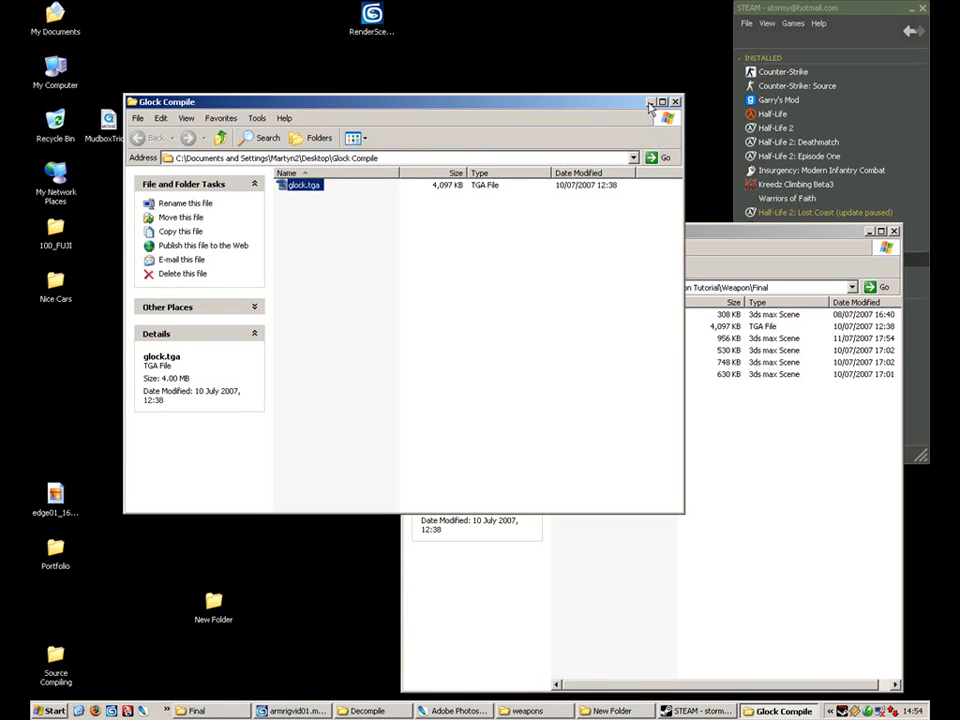
{"action": "left_click", "coordinate": [676, 102]}
Close the New Folder window containing the earlier compile files
{"action": "left_click", "coordinate": [612, 711]}
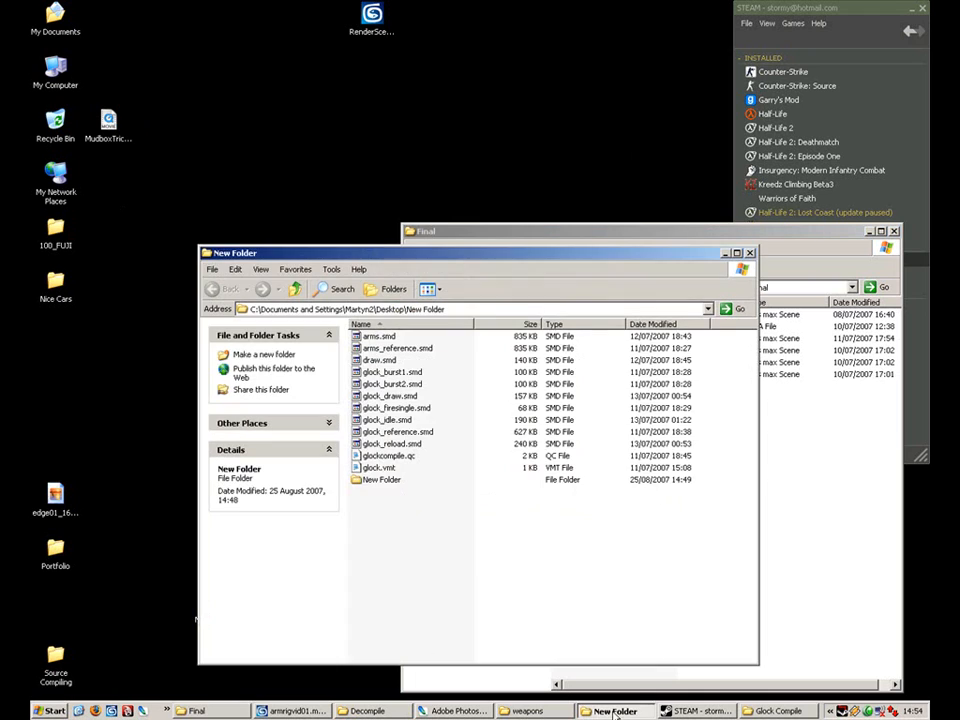
{"action": "right_click", "coordinate": [612, 711]}
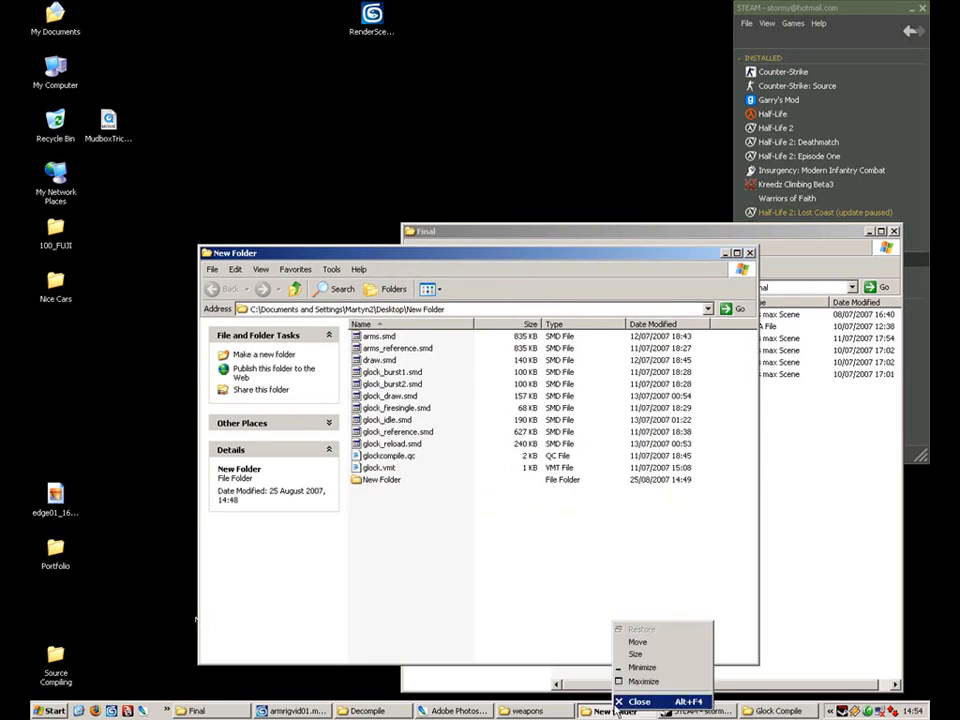
{"action": "left_click", "coordinate": [650, 699]}
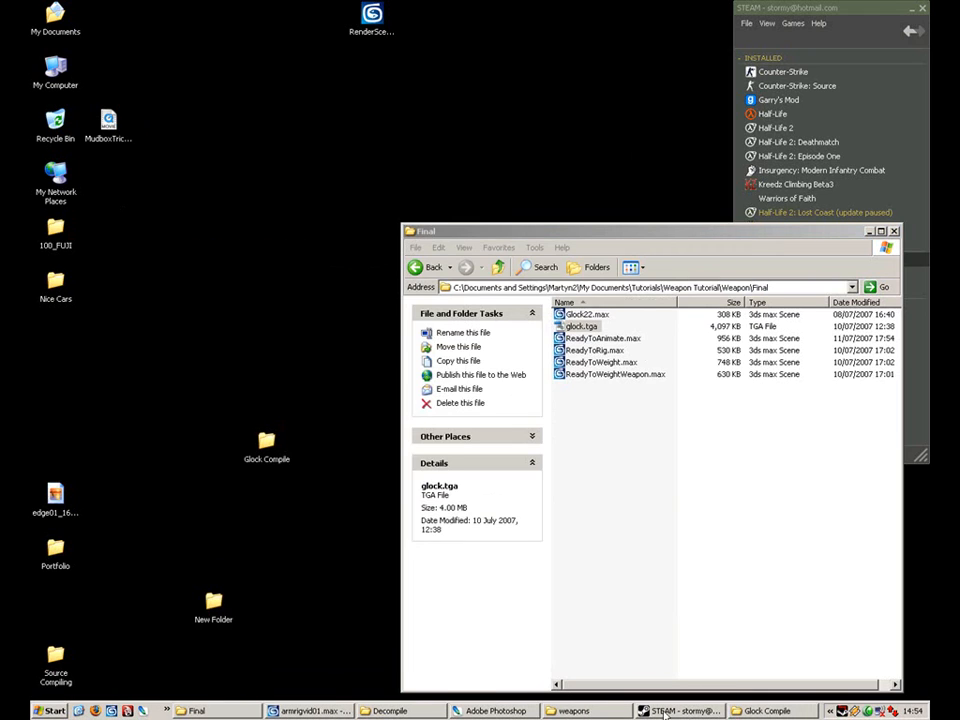
Bring up the weapons and Decompile folder windows and shift the Decompile window slightly downward
{"action": "left_click", "coordinate": [590, 713]}
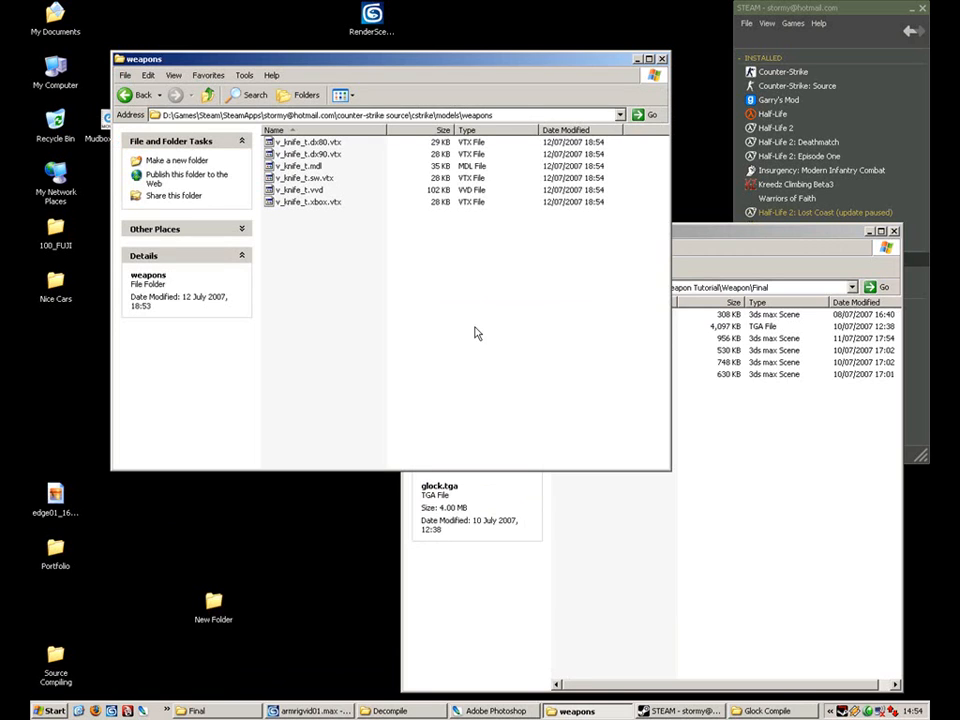
{"action": "left_click", "coordinate": [395, 711]}
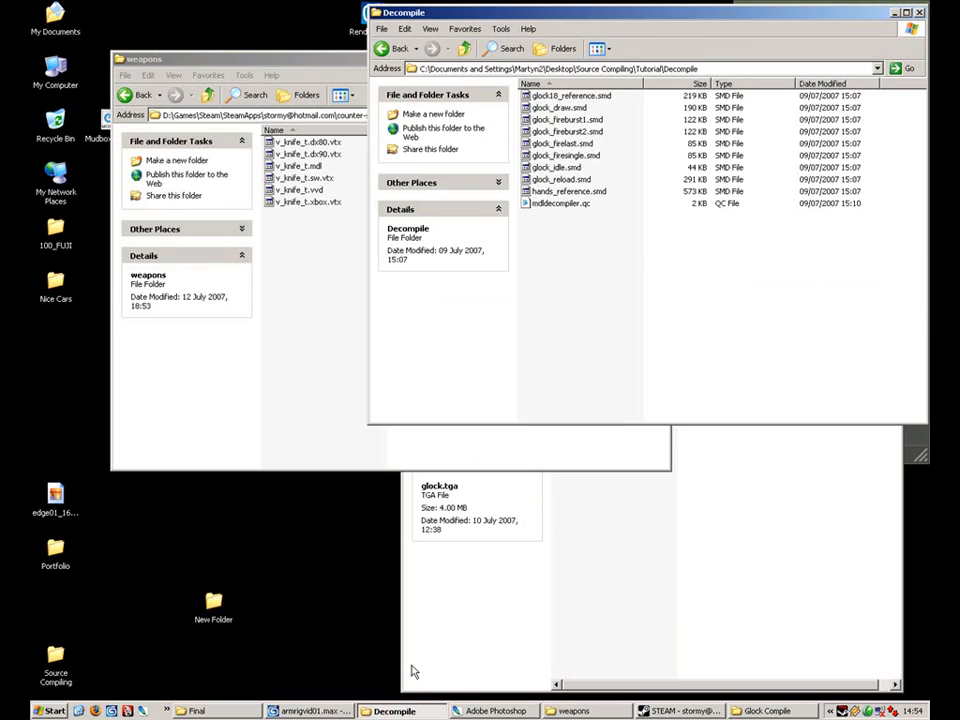
{"action": "left_click", "coordinate": [574, 205]}
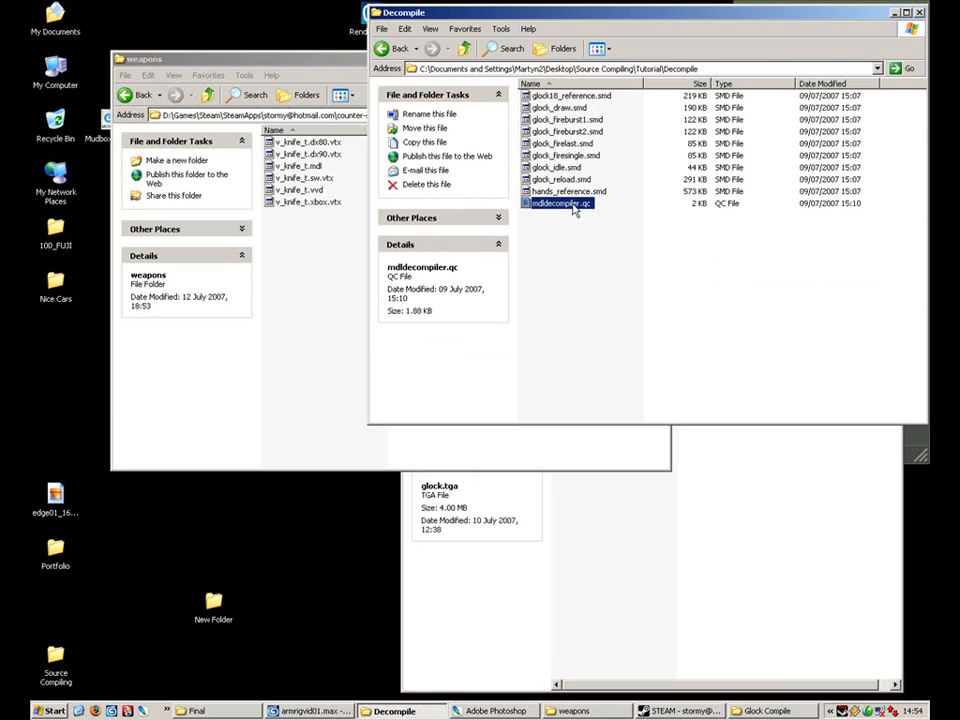
{"action": "left_click_drag", "start_coordinate": [603, 273], "coordinate": [499, 71]}
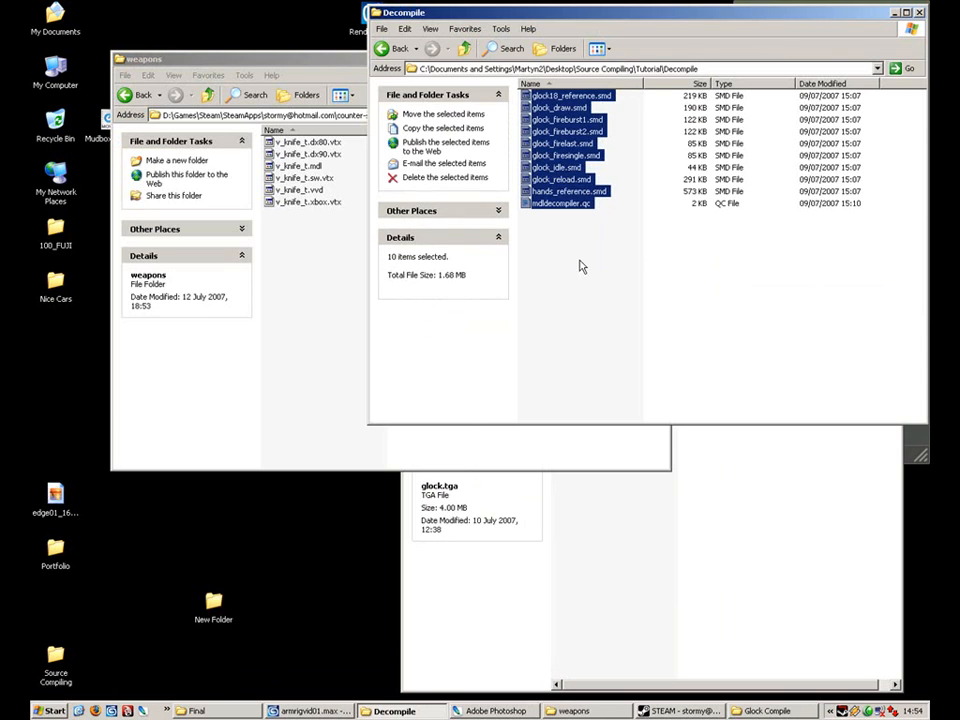
{"action": "left_click", "coordinate": [579, 262]}
{"action": "left_click_drag", "start_coordinate": [660, 18], "coordinate": [642, 62]}
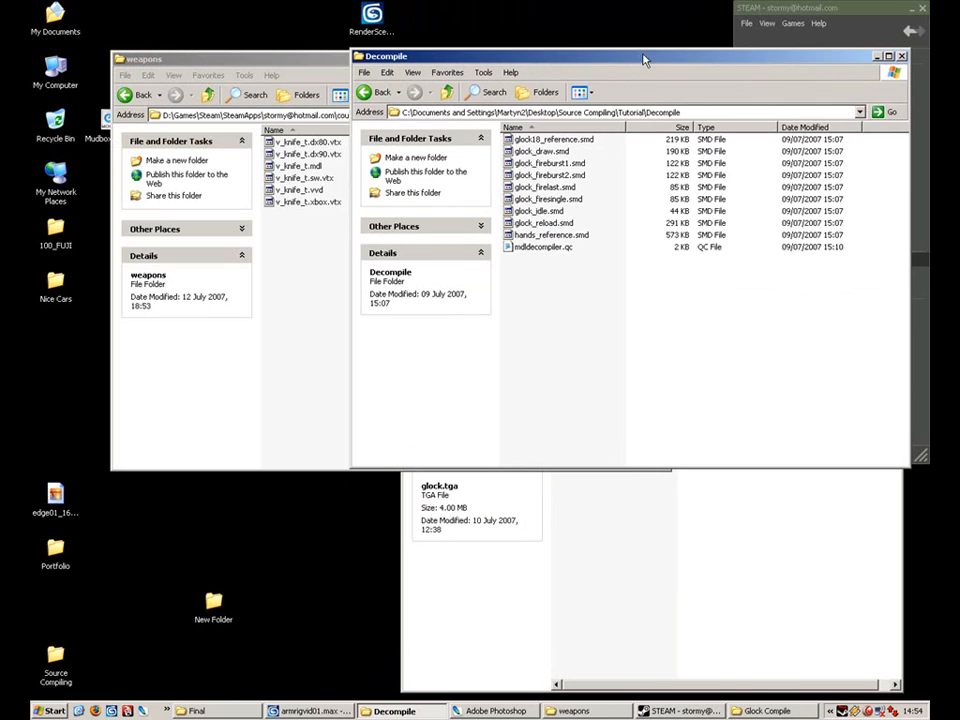
Open mdldecompiler.qc from the Decompile folder in Notepad and minimize it for reference
{"action": "left_click", "coordinate": [914, 18]}
{"action": "left_click", "coordinate": [913, 12]}
{"action": "double_click", "coordinate": [553, 246]}
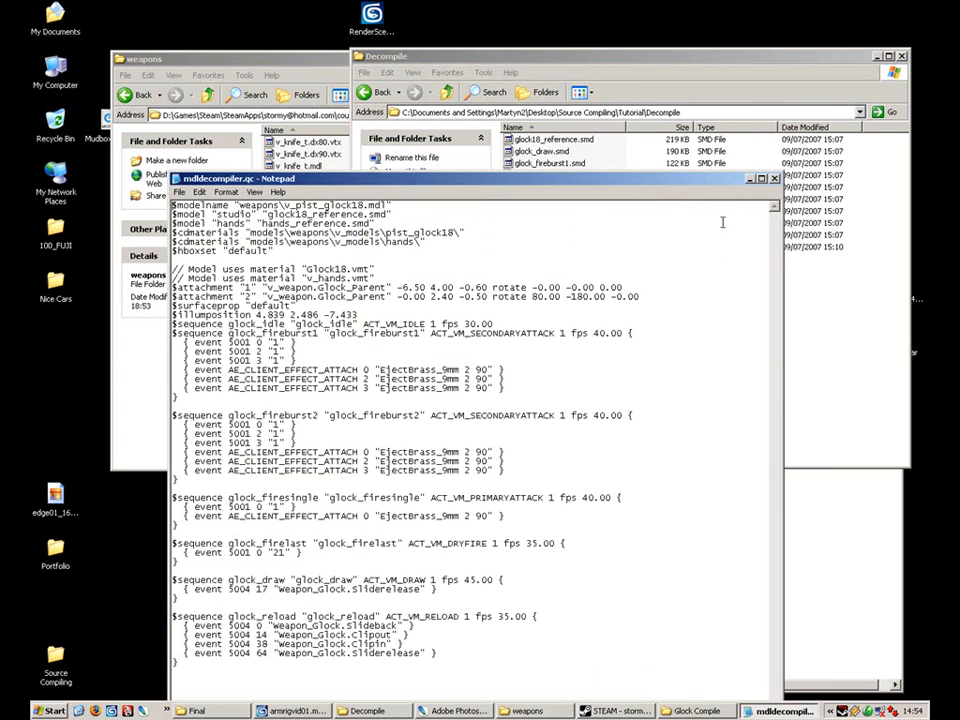
{"action": "left_click", "coordinate": [754, 179]}
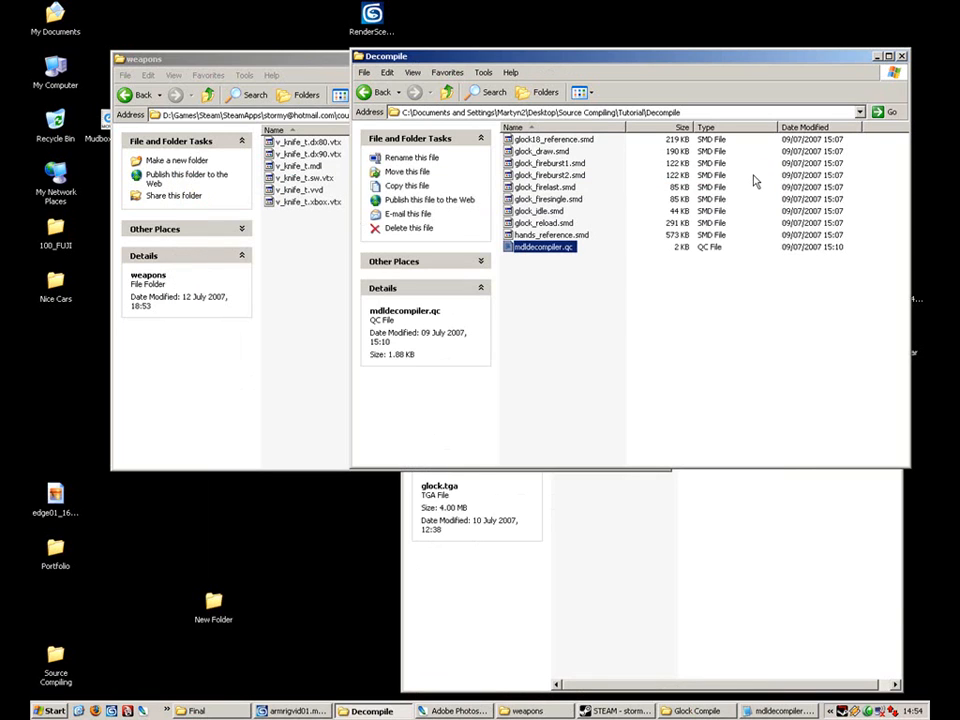
Close the Final folder window and move the weapons window lower so the Glock Compile desktop folder can be opened and checked
{"action": "left_click", "coordinate": [232, 712]}
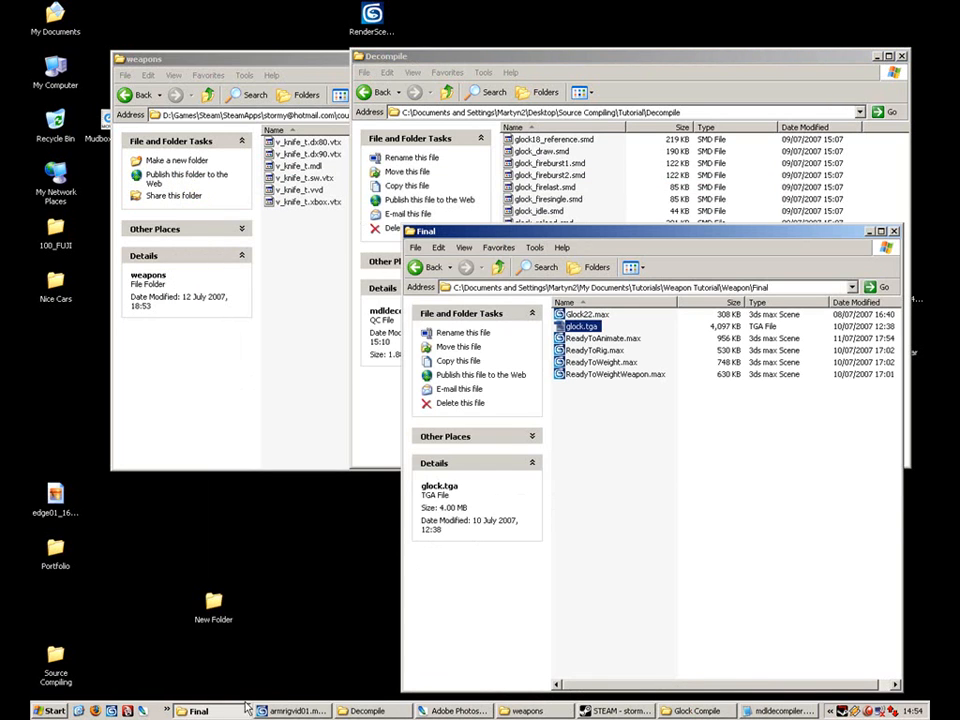
{"action": "left_click", "coordinate": [894, 231]}
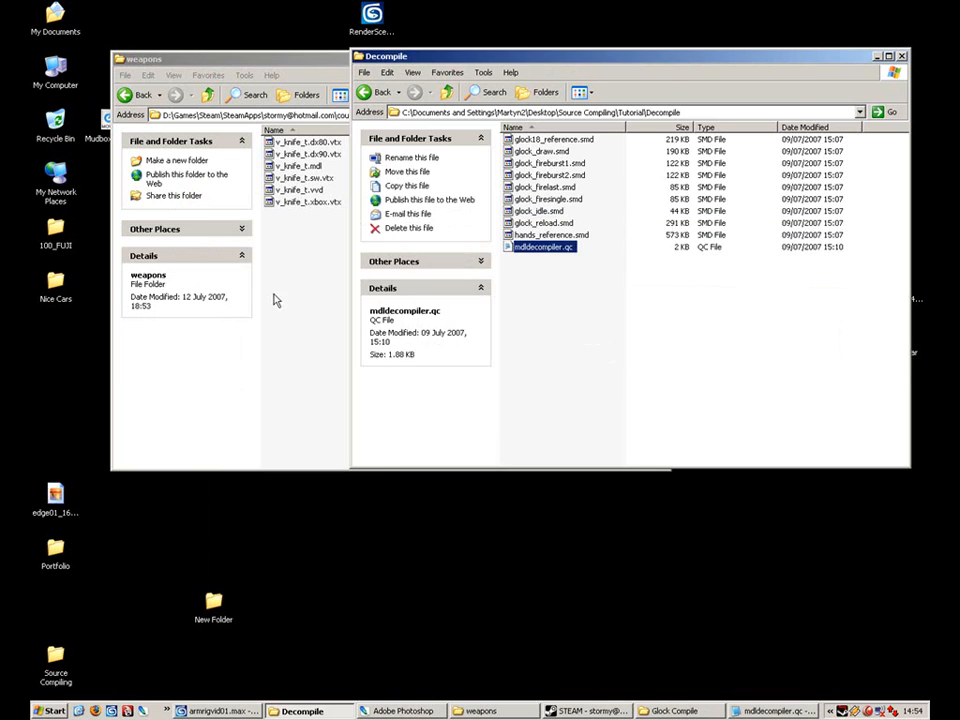
{"action": "left_click_drag", "start_coordinate": [276, 59], "coordinate": [606, 272]}
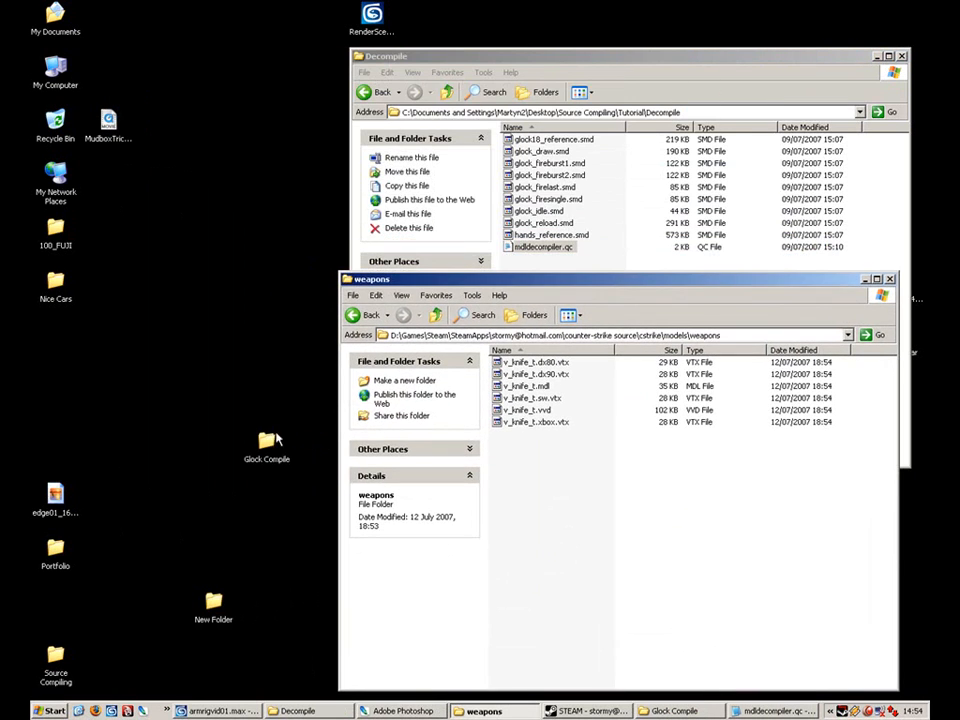
{"action": "double_click", "coordinate": [268, 442]}
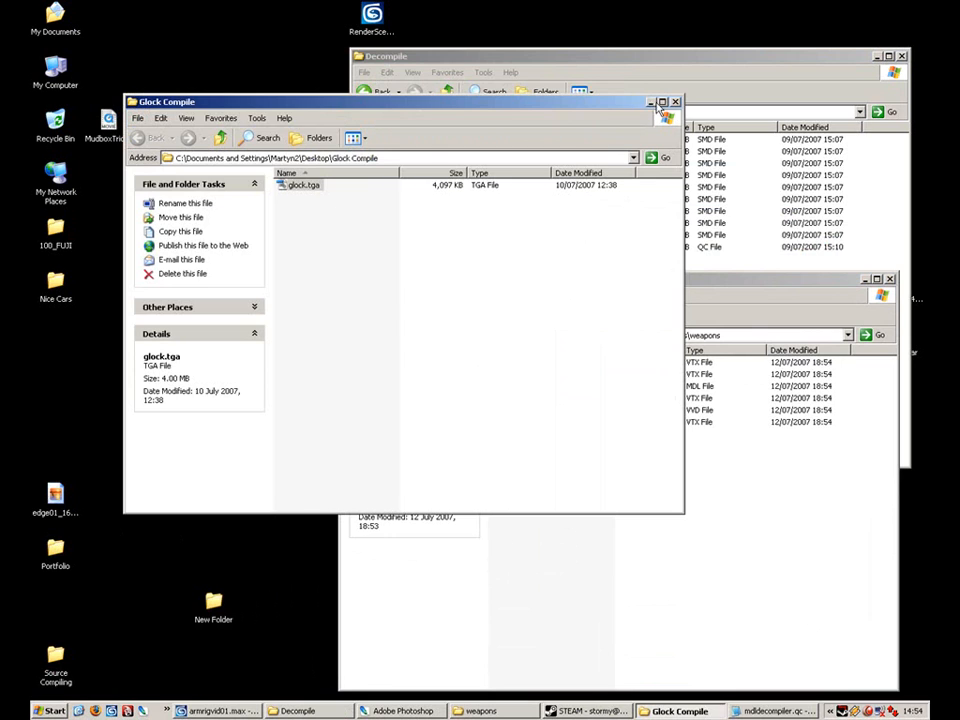
{"action": "left_click", "coordinate": [651, 102]}
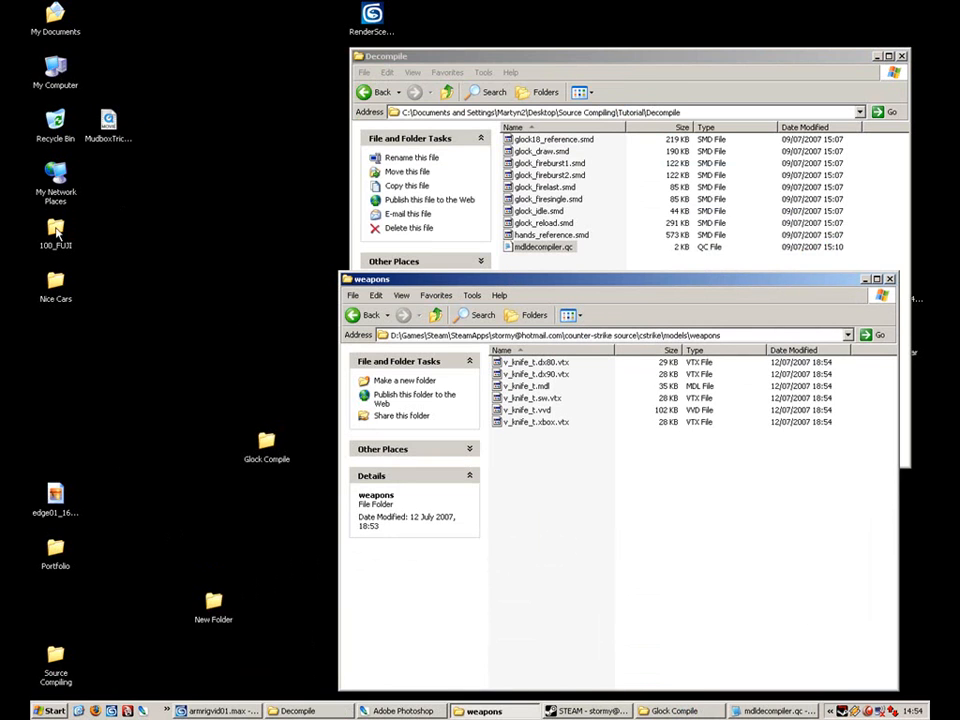
Open the desktop's Source Compiling folder and follow its shortcut to the Steam account's SteamApps folder
{"action": "double_click", "coordinate": [56, 660]}
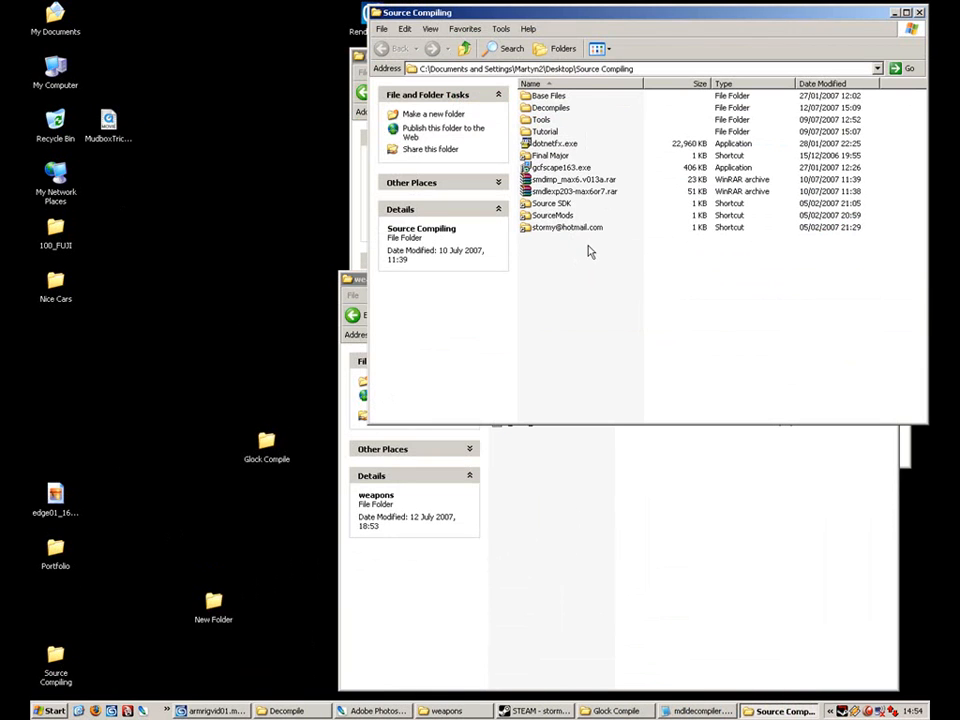
{"action": "left_click", "coordinate": [586, 230]}
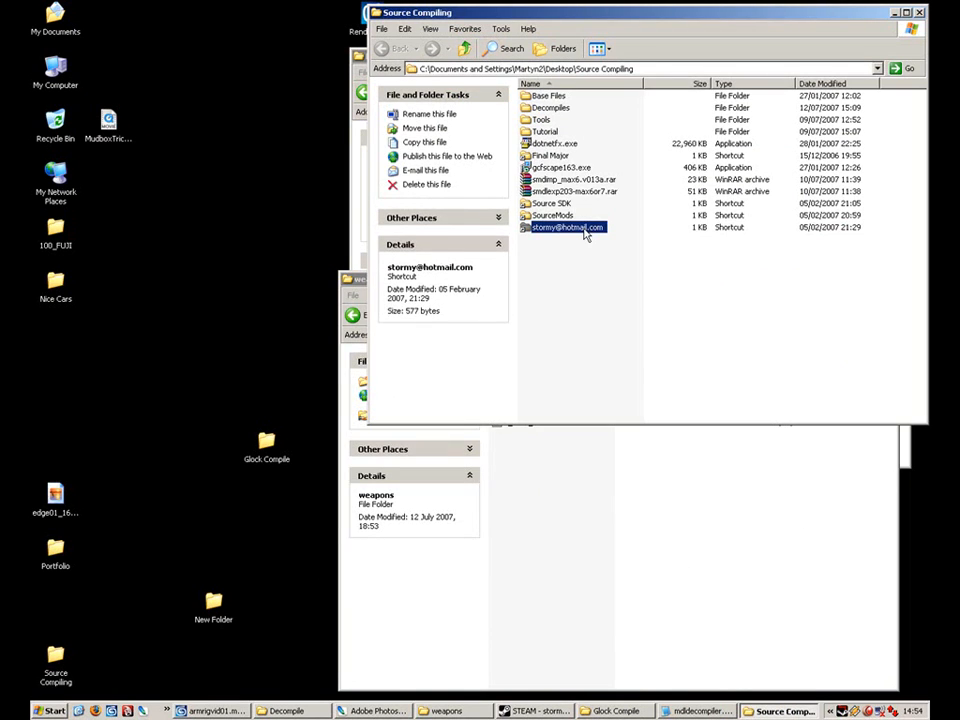
{"action": "double_click", "coordinate": [586, 229]}
{"action": "key", "text": "ctrl+a"}
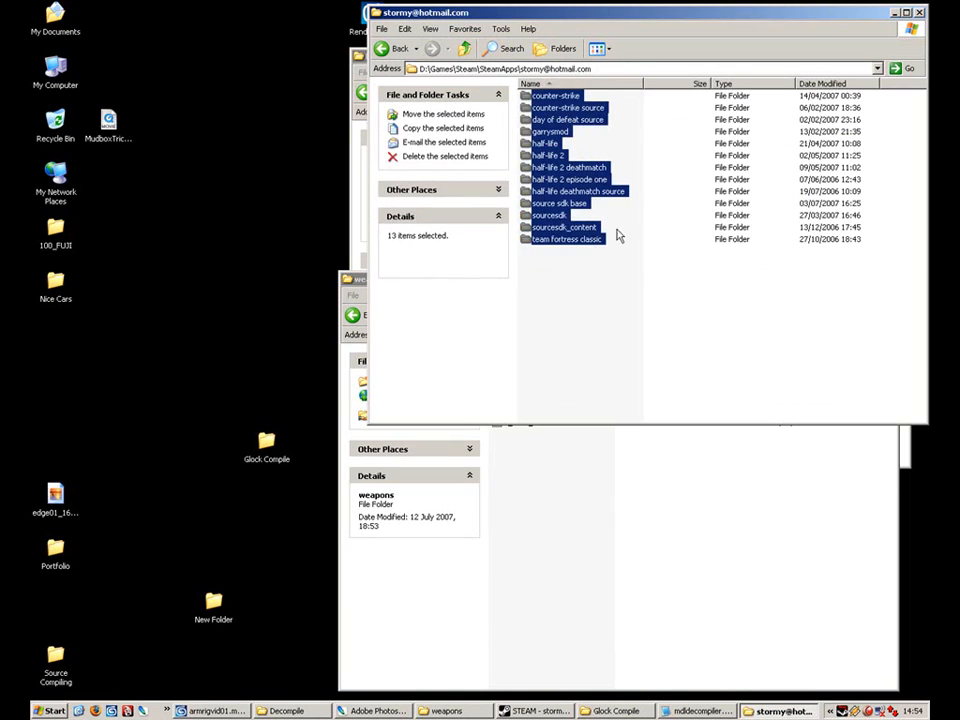
{"action": "left_click", "coordinate": [619, 235]}
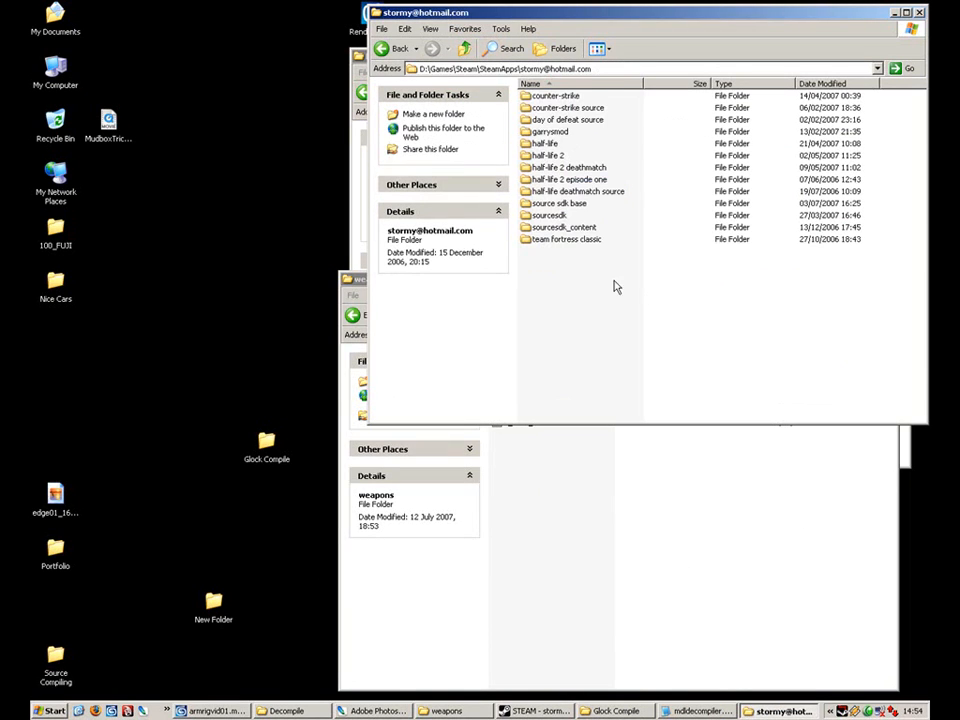
Open the Glock Compile desktop folder, move its window clear of the Steam account folder, and return to the account folder
{"action": "double_click", "coordinate": [273, 450]}
{"action": "left_click_drag", "start_coordinate": [393, 95], "coordinate": [317, 266]}
{"action": "left_click", "coordinate": [681, 294]}
Open the counter-strike source\cstrike\materials\weapons folder inside the Steam account folder
{"action": "left_click", "coordinate": [566, 218]}
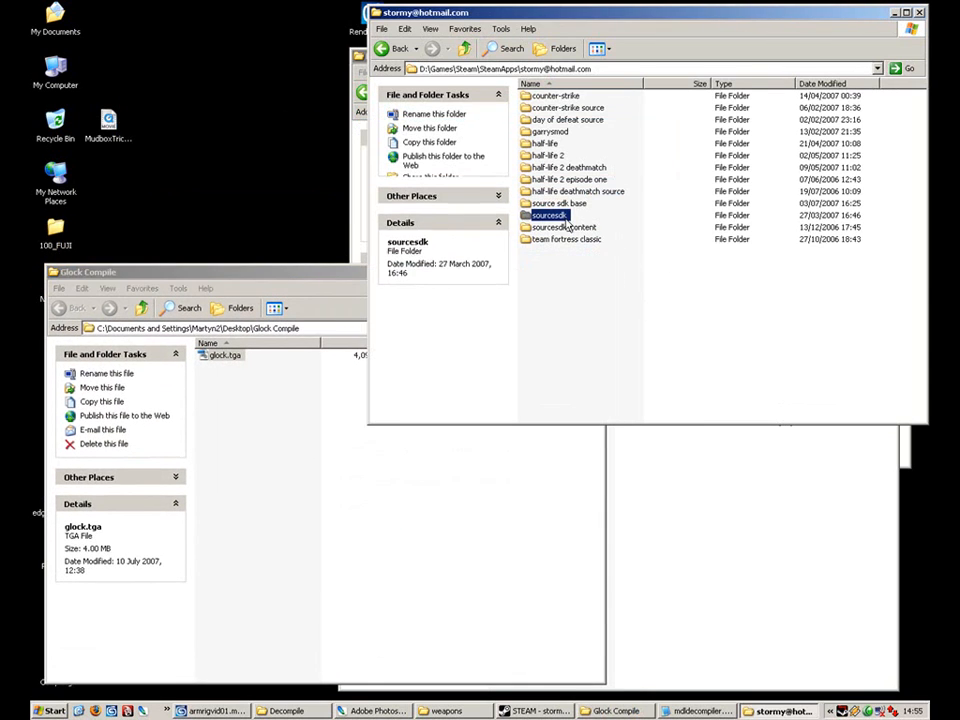
{"action": "left_click", "coordinate": [567, 109]}
{"action": "double_click", "coordinate": [567, 109]}
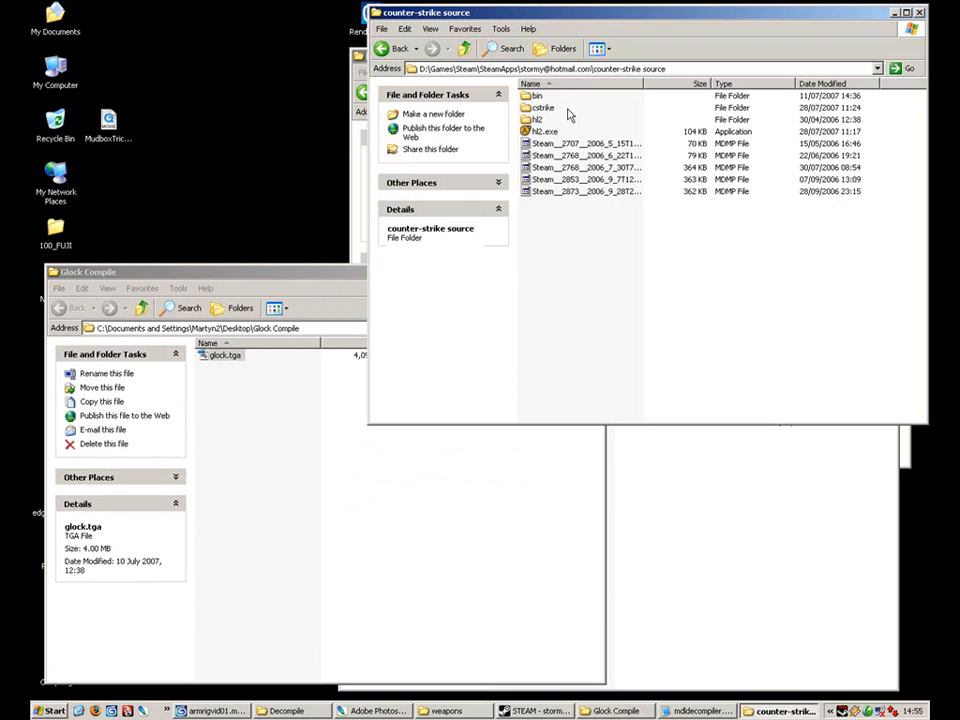
{"action": "double_click", "coordinate": [550, 108]}
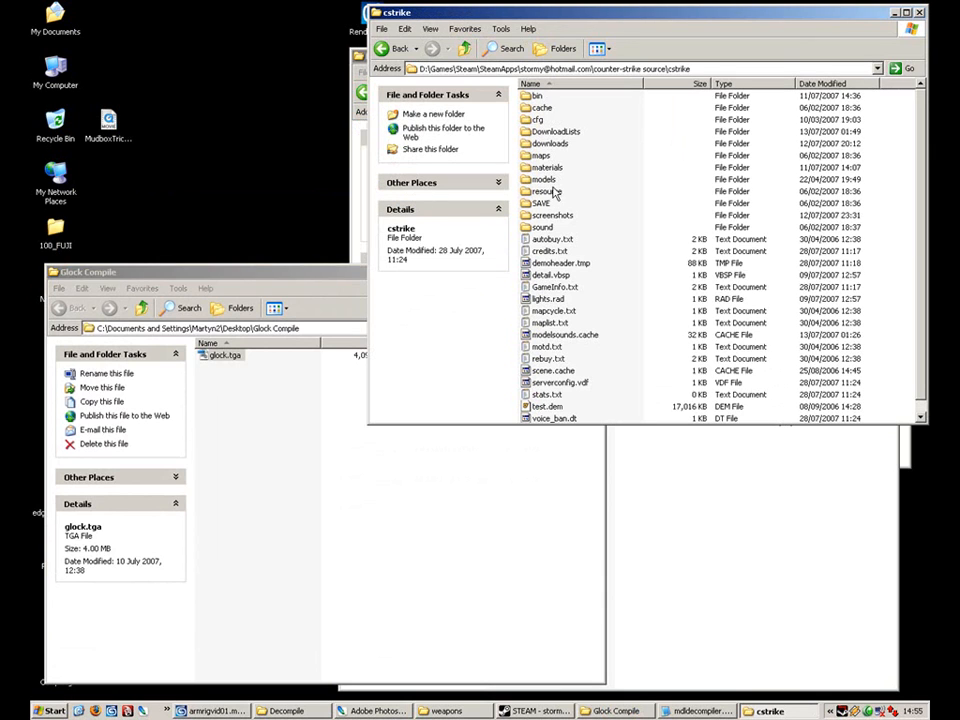
{"action": "double_click", "coordinate": [549, 167]}
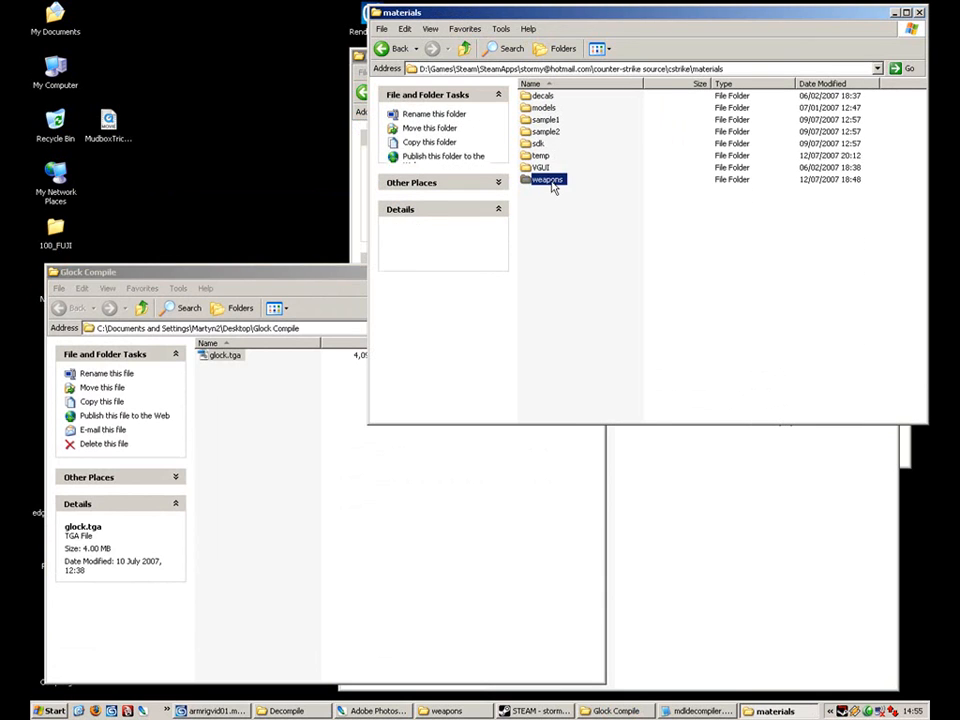
{"action": "double_click", "coordinate": [548, 178]}
Move glock.vmt and glock.vtf from the cstrike materials\weapons folder into the Glock Compile folder
{"action": "left_click", "coordinate": [548, 96]}
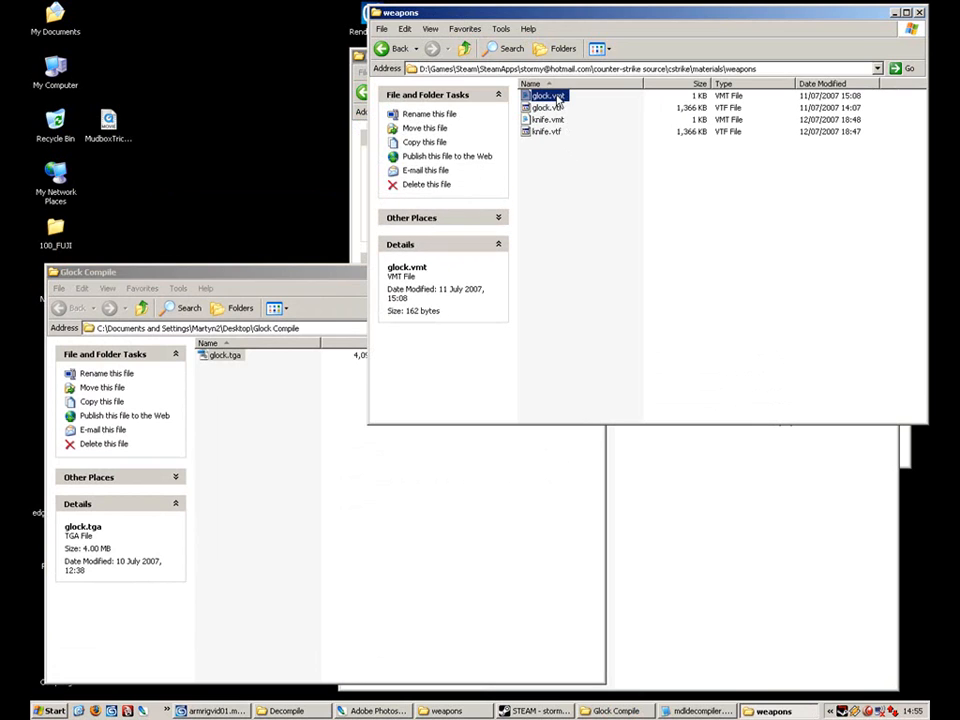
{"action": "right_click", "coordinate": [556, 98]}
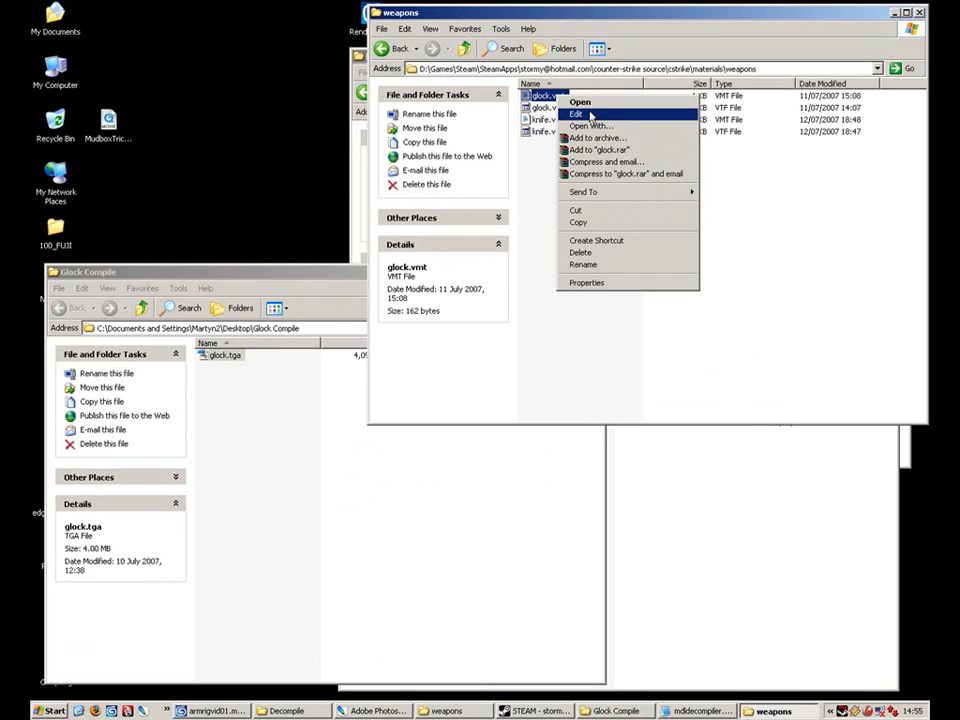
{"action": "left_click", "coordinate": [556, 97]}
{"action": "left_click", "coordinate": [543, 107], "text": "shift"}
{"action": "right_click", "coordinate": [541, 102]}
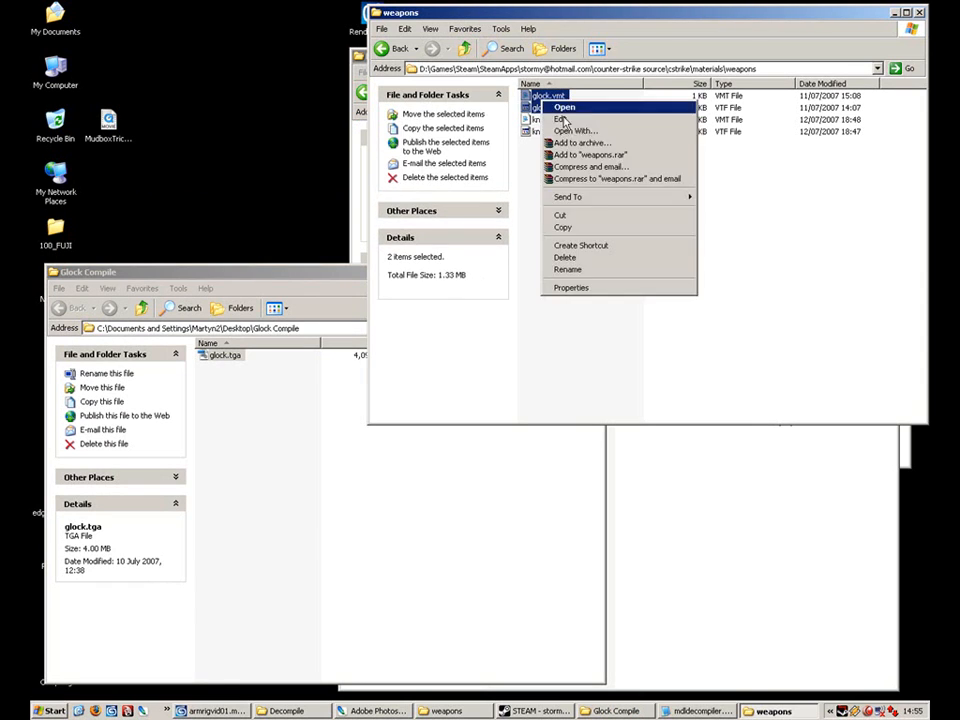
{"action": "left_click", "coordinate": [563, 227]}
{"action": "left_click", "coordinate": [253, 478]}
{"action": "right_click", "coordinate": [251, 476]}
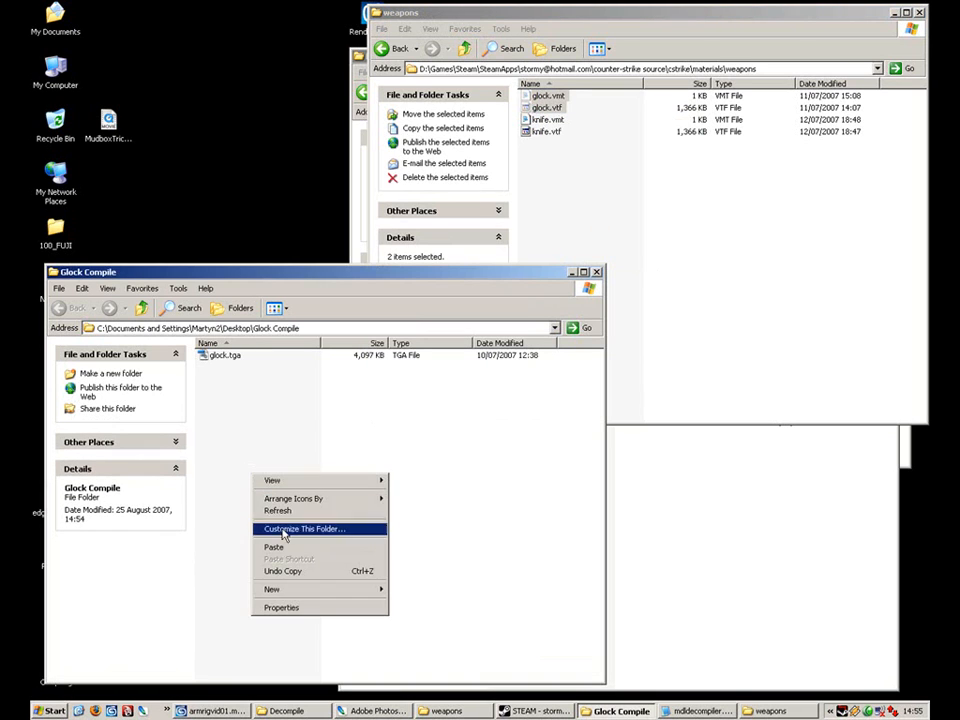
{"action": "left_click", "coordinate": [281, 547]}
Go back up from the materials\weapons folder to the Steam account folder and locate the sourcesdk folder there
{"action": "left_click", "coordinate": [622, 196]}
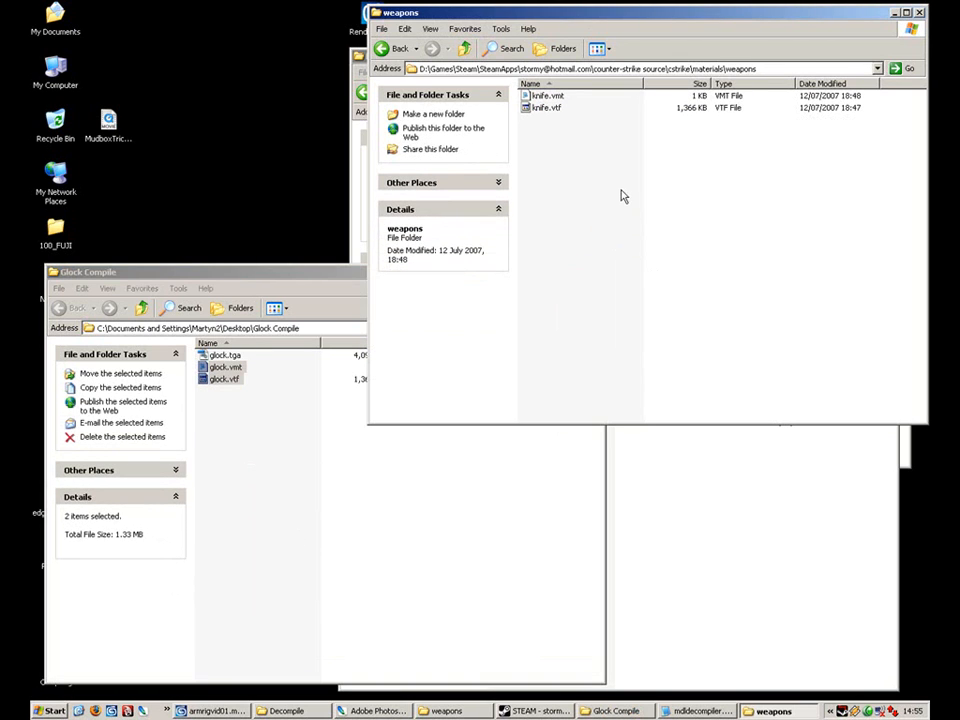
{"action": "key", "text": "BackSpace"}
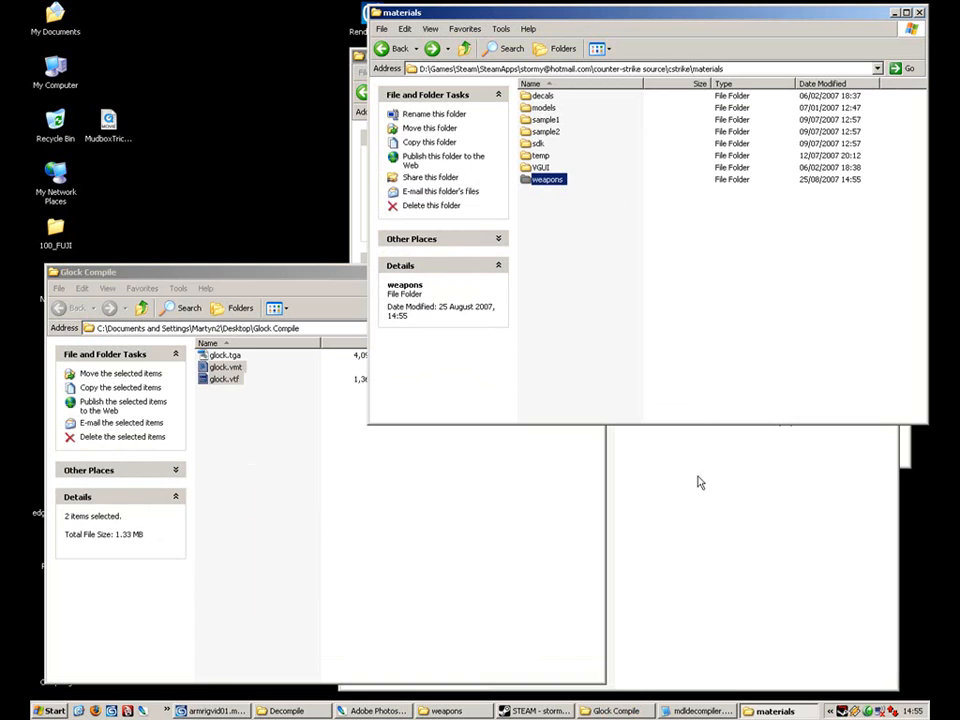
{"action": "key", "text": "BackSpace"}
{"action": "key", "text": "BackSpace"}
{"action": "key", "text": "BackSpace"}
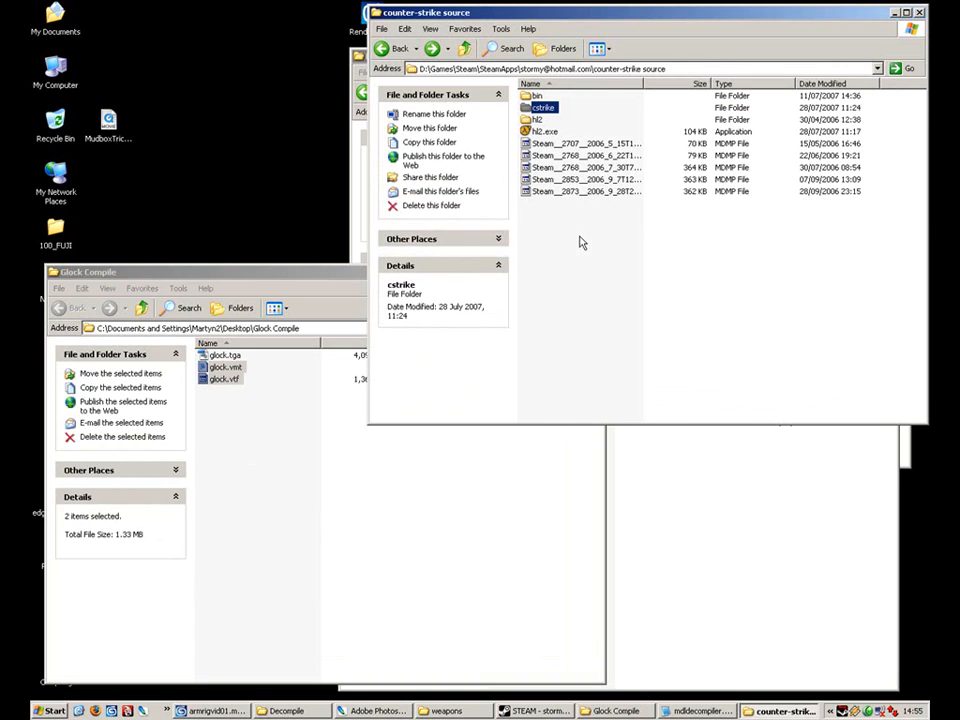
{"action": "double_click", "coordinate": [550, 215]}
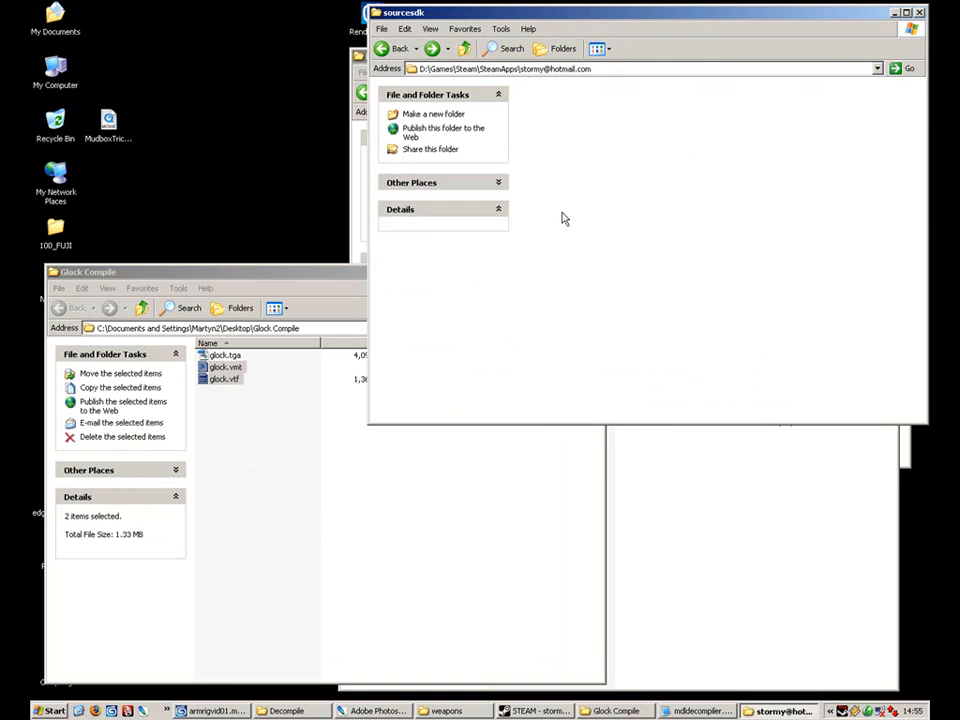
{"action": "key", "text": "BackSpace"}
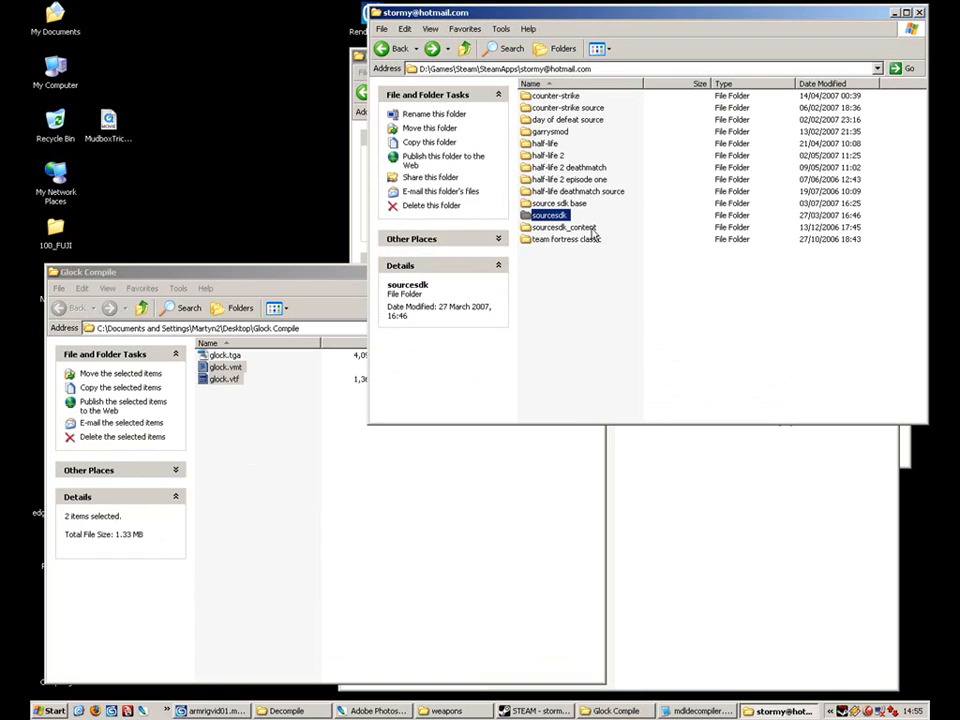
Highlight the account name in the folder path, and open the bin folder inside sourcesdk
{"action": "left_click", "coordinate": [520, 68]}
{"action": "left_click_drag", "start_coordinate": [520, 68], "coordinate": [594, 68]}
{"action": "left_click", "coordinate": [572, 294]}
{"action": "double_click", "coordinate": [545, 215]}
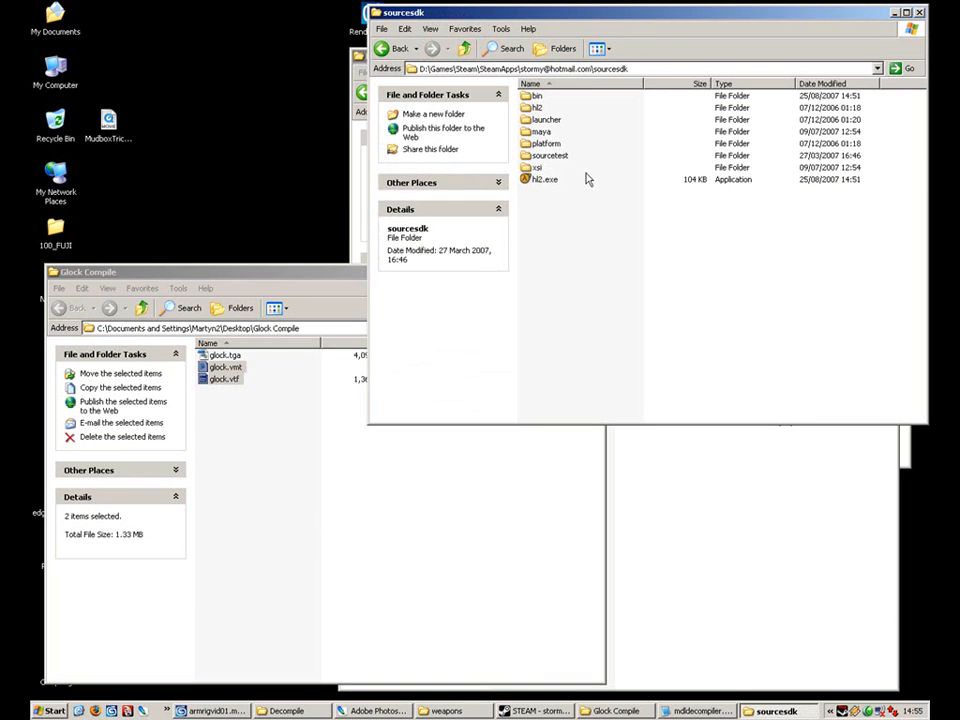
{"action": "left_click", "coordinate": [536, 94]}
{"action": "double_click", "coordinate": [536, 94]}
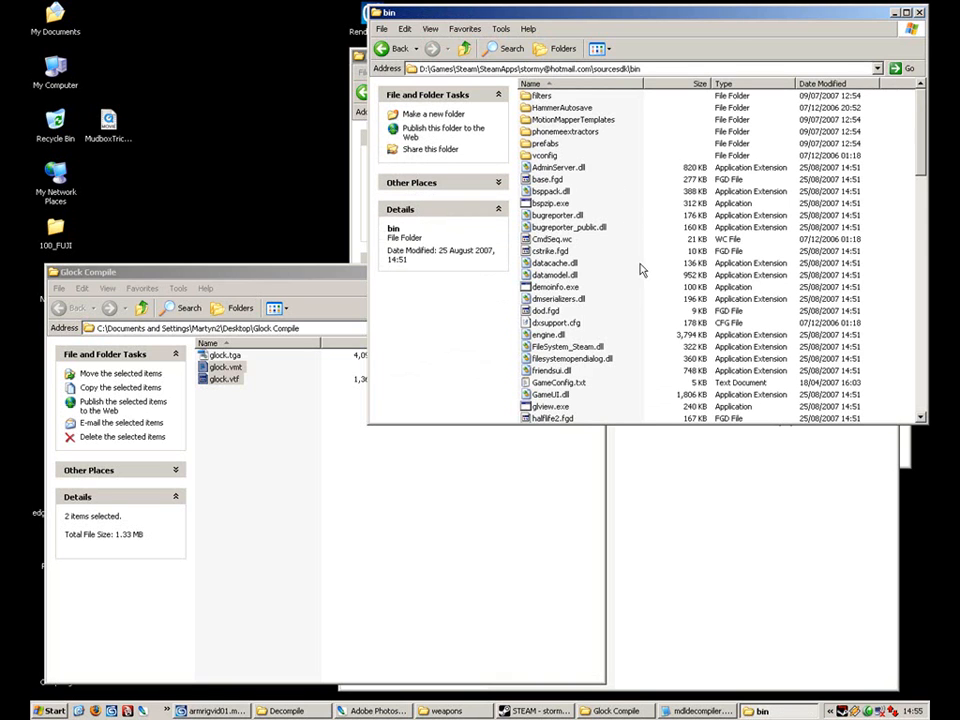
Enlarge the bin folder window vertically and locate vtex.exe and studiomdl.exe in its file list
{"action": "left_click_drag", "start_coordinate": [658, 424], "coordinate": [643, 638]}
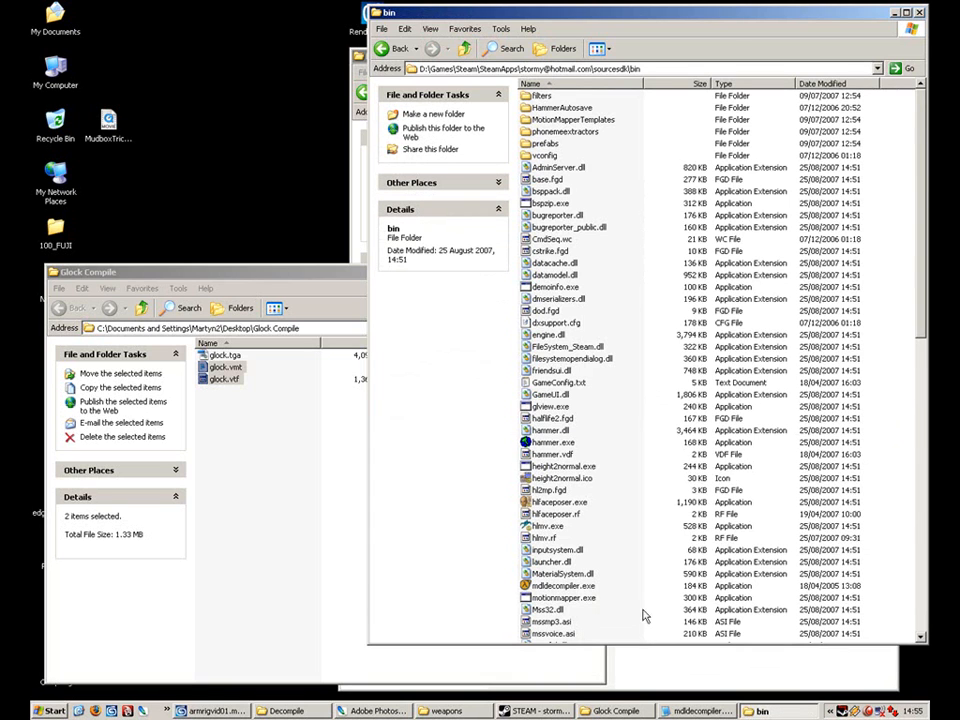
{"action": "scroll", "coordinate": [630, 499], "scroll_direction": "down", "scroll_amount": 1}
{"action": "scroll", "coordinate": [630, 499], "scroll_direction": "down", "scroll_amount": 17}
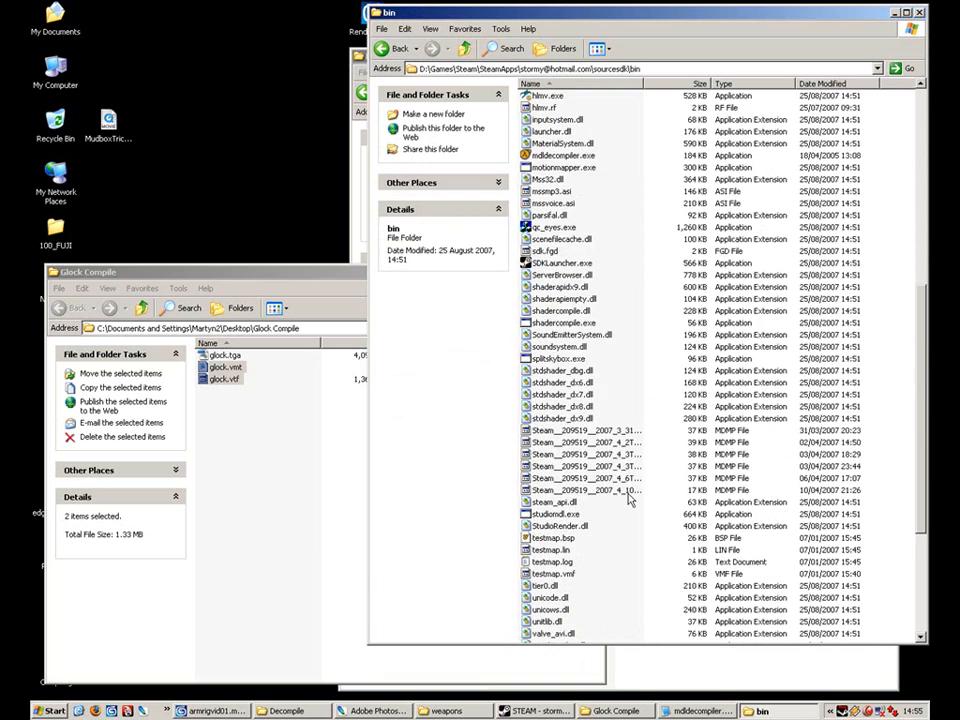
{"action": "left_click", "coordinate": [549, 586]}
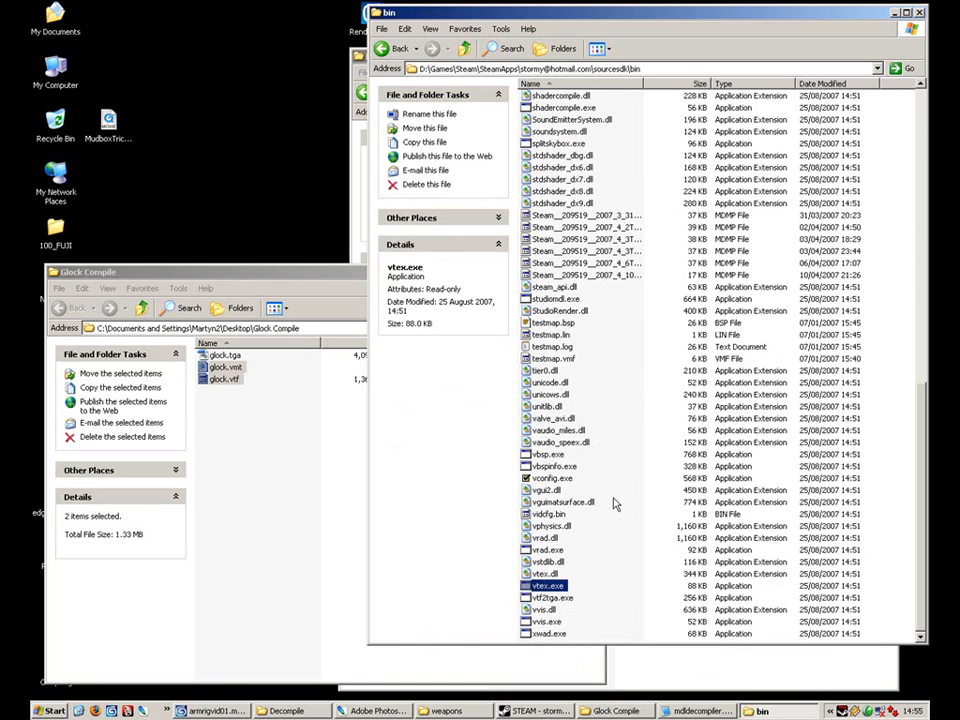
{"action": "left_click", "coordinate": [554, 287]}
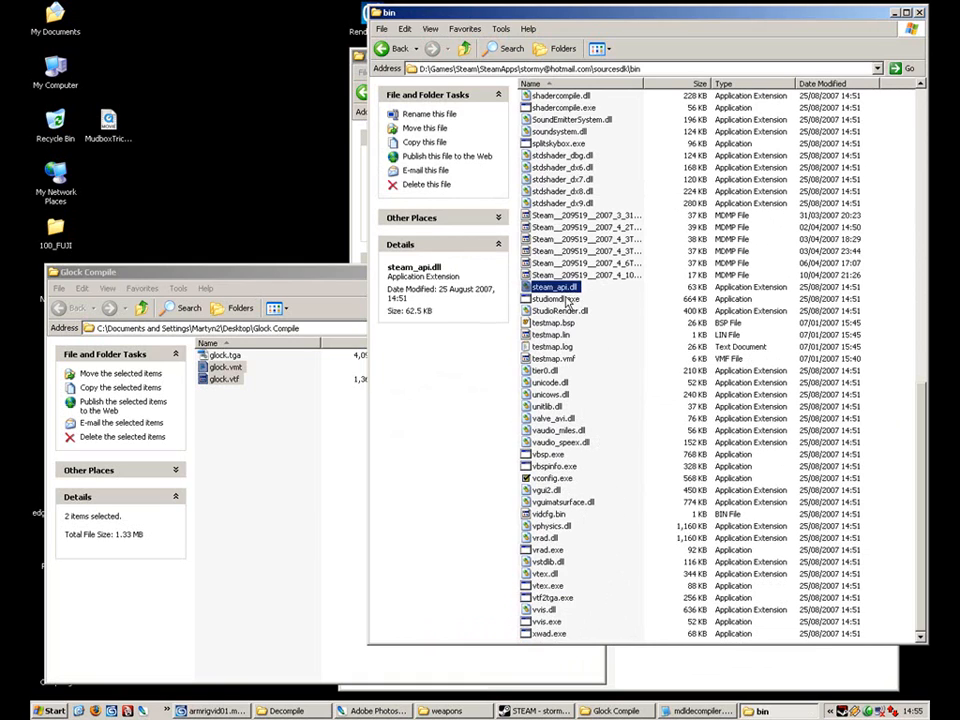
{"action": "left_click", "coordinate": [556, 298]}
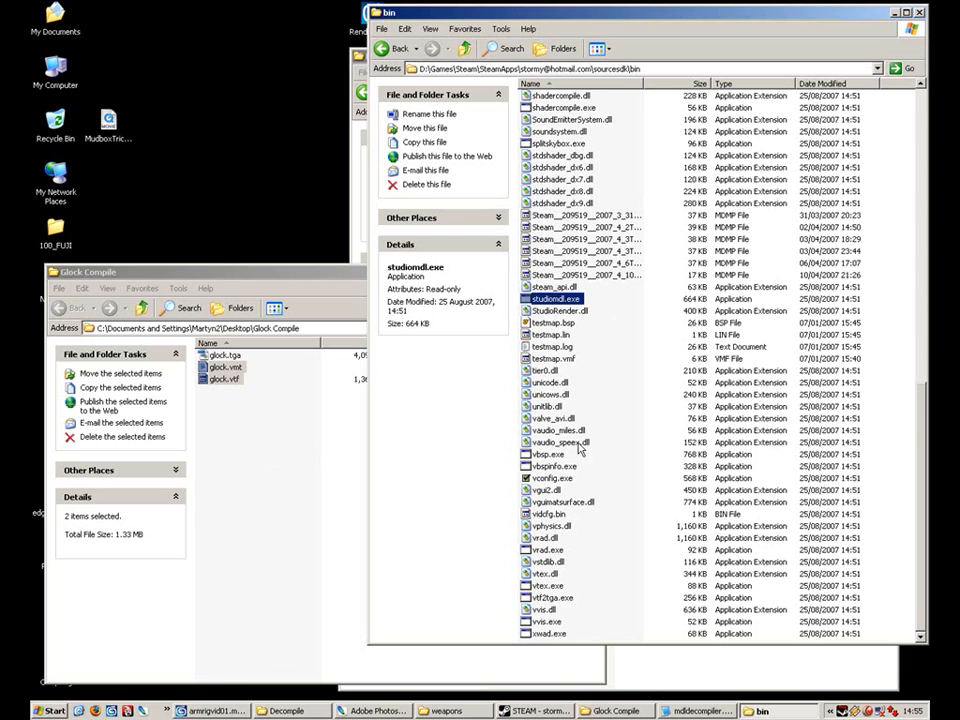
Place the bin and Glock Compile windows side by side and try to convert glock.tga with vtex.exe
{"action": "left_click_drag", "start_coordinate": [464, 18], "coordinate": [572, 18]}
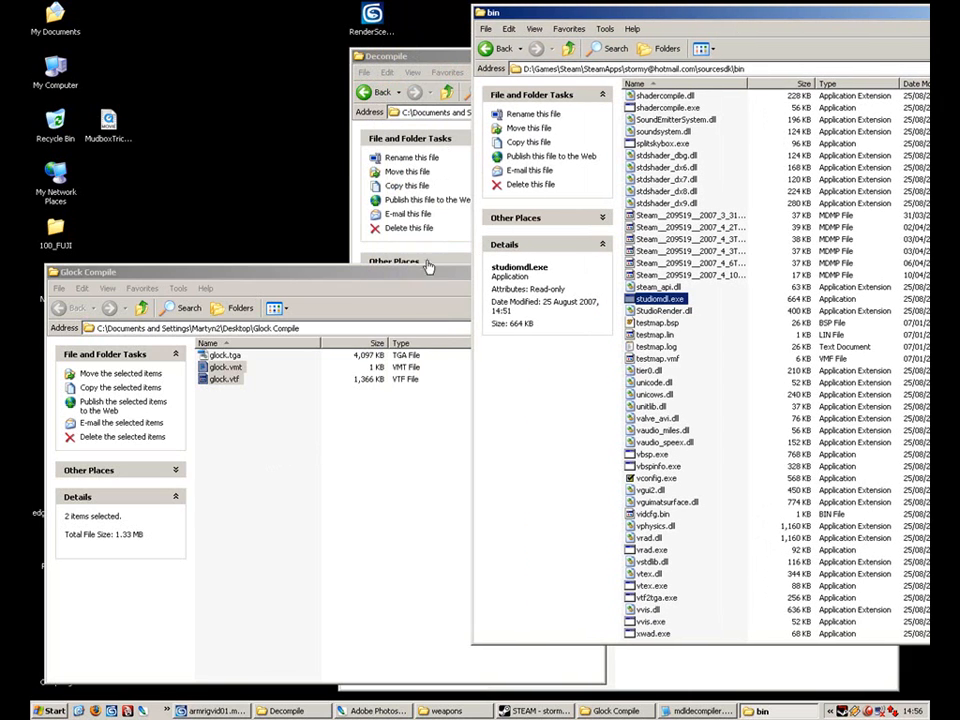
{"action": "left_click_drag", "start_coordinate": [396, 278], "coordinate": [339, 278]}
{"action": "left_click_drag", "start_coordinate": [224, 355], "coordinate": [661, 591]}
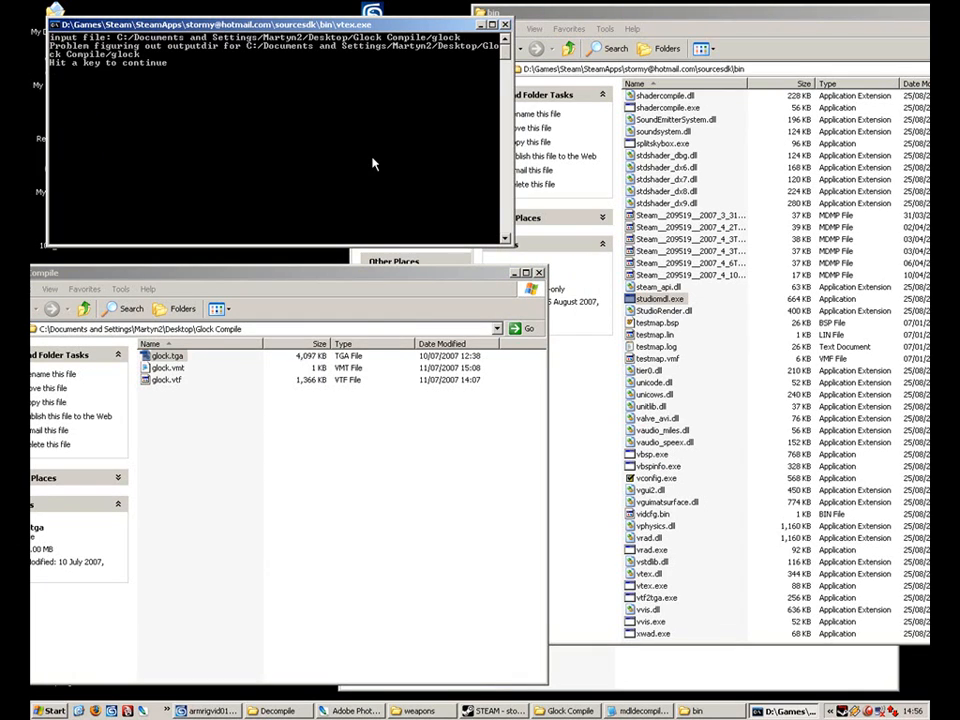
{"action": "key", "text": "Return"}
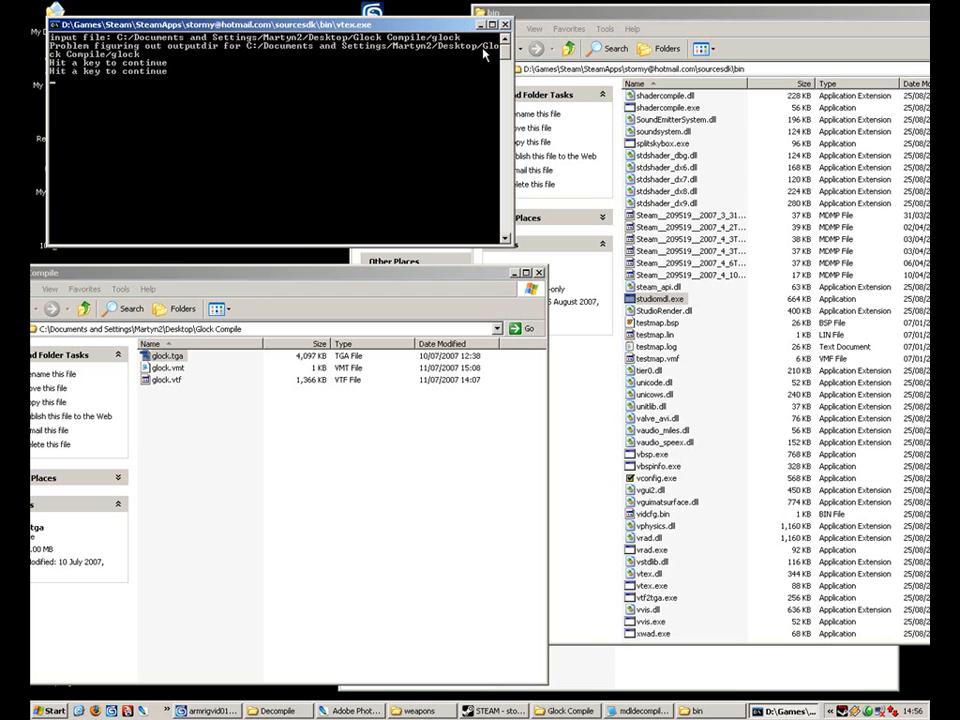
Reposition the bin and Glock Compile windows and highlight the Glock Compile folder's path
{"action": "left_click_drag", "start_coordinate": [565, 22], "coordinate": [438, 28]}
{"action": "left_click", "coordinate": [242, 446]}
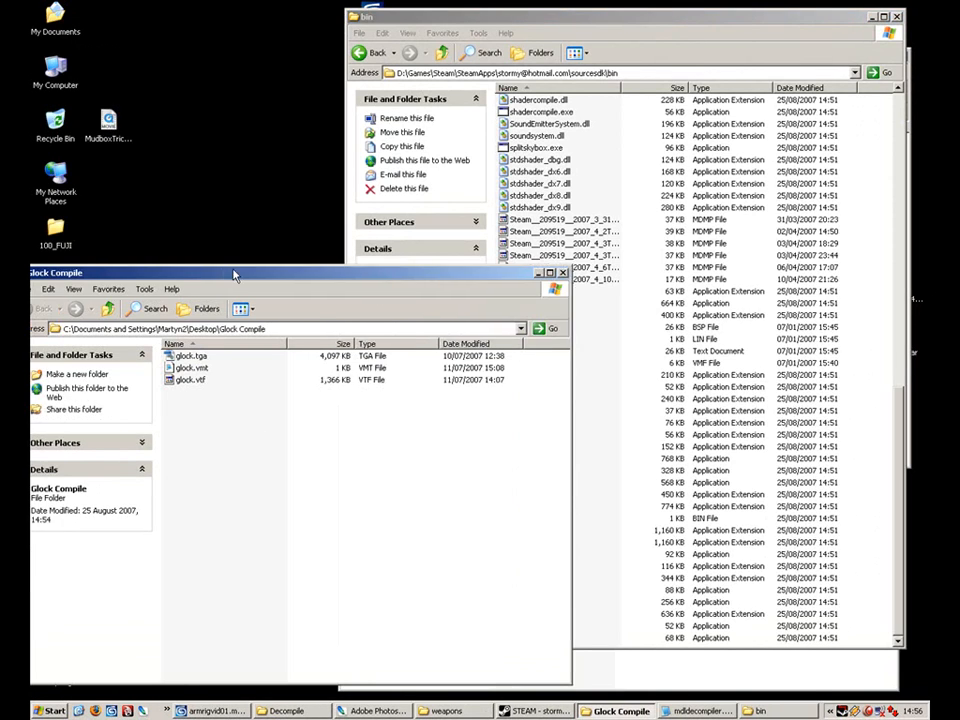
{"action": "left_click_drag", "start_coordinate": [236, 273], "coordinate": [336, 268]}
{"action": "left_click", "coordinate": [165, 325]}
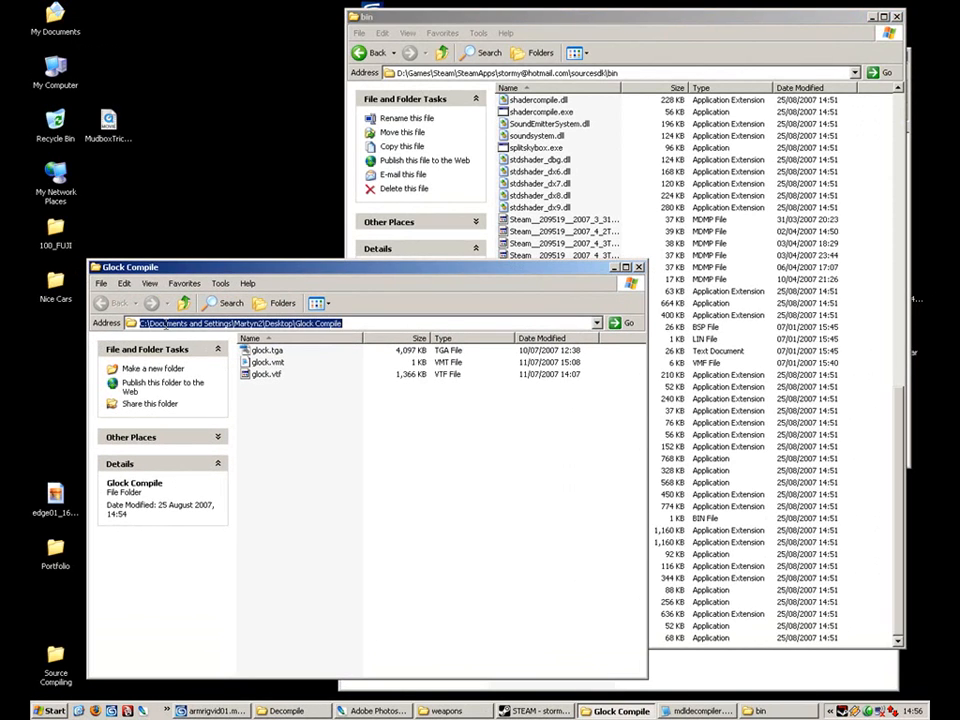
Reopen the Steam account folder through Source Compiling and go to sourcesdk_content\cstrike\materialsrc
{"action": "double_click", "coordinate": [55, 67]}
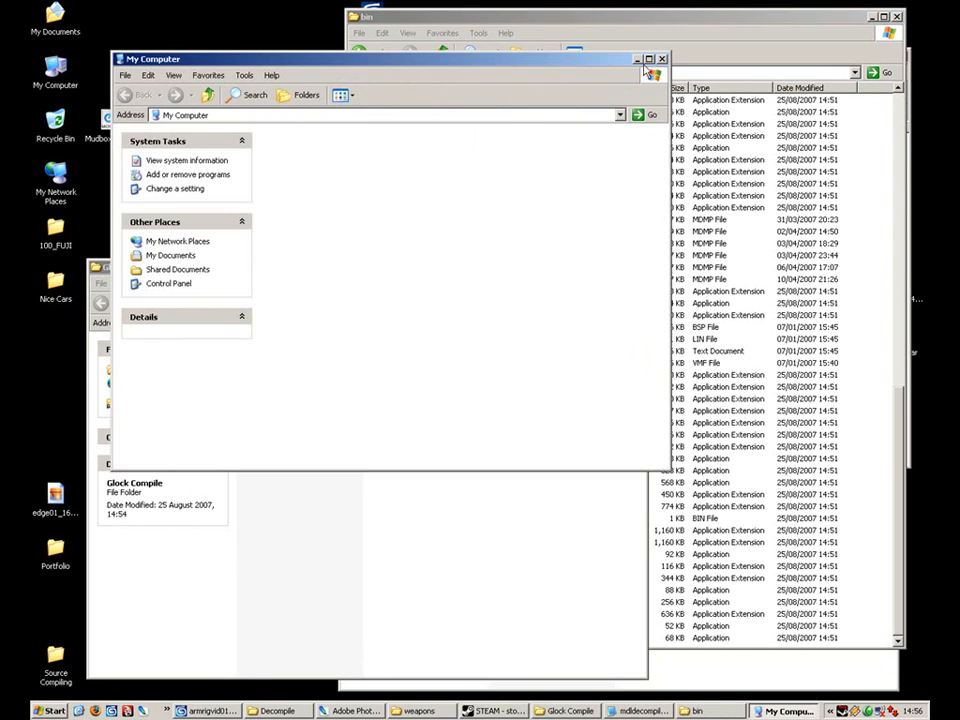
{"action": "left_click", "coordinate": [663, 60]}
{"action": "double_click", "coordinate": [55, 663]}
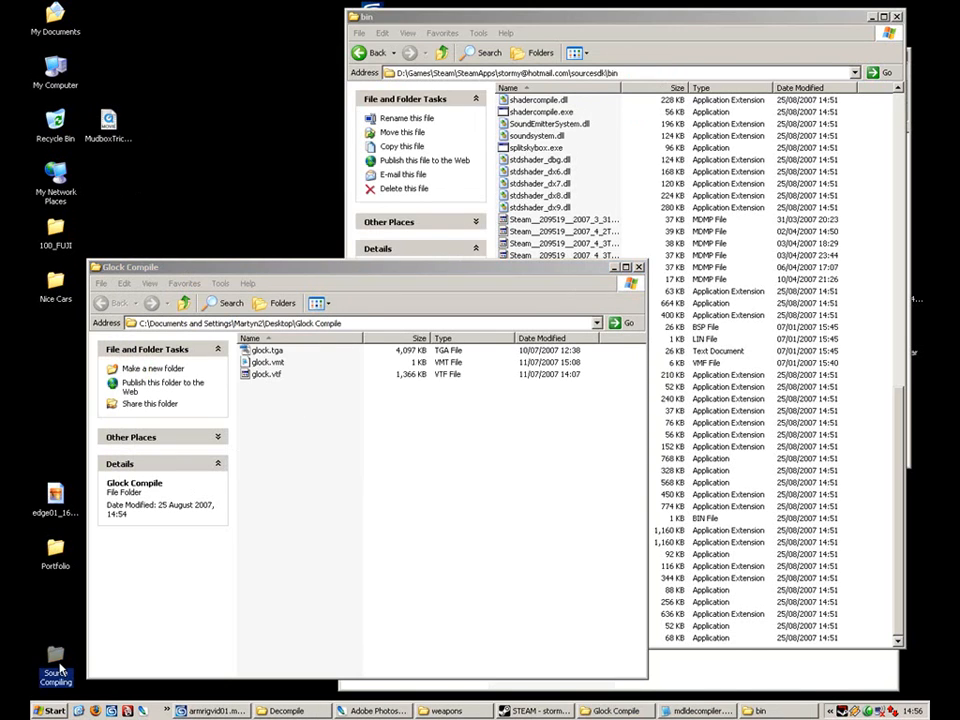
{"action": "double_click", "coordinate": [555, 228]}
{"action": "left_click", "coordinate": [558, 228]}
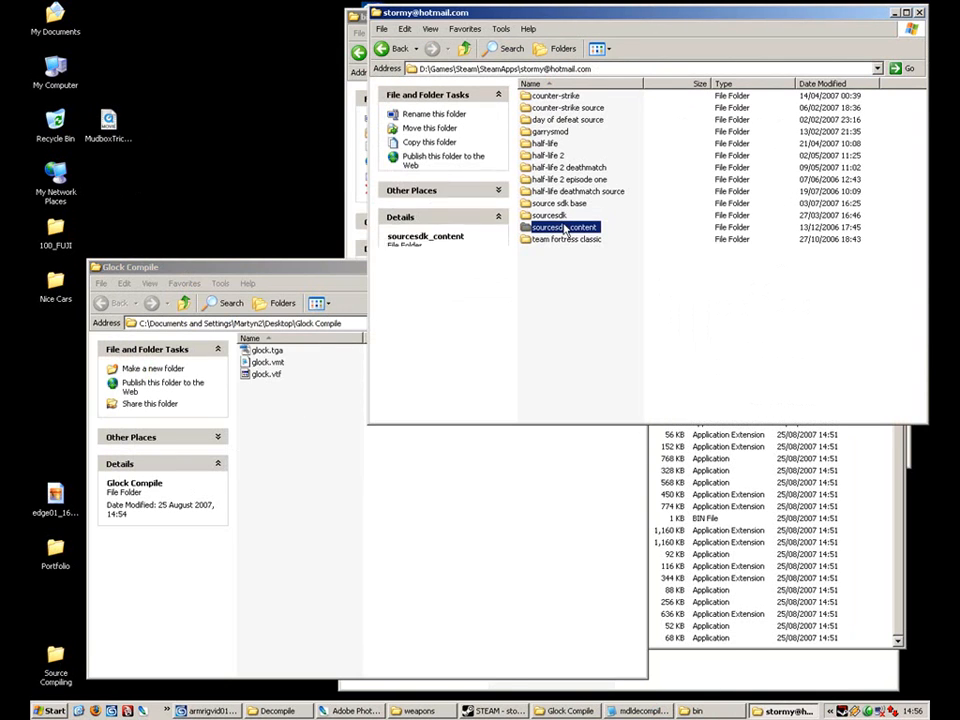
{"action": "double_click", "coordinate": [568, 229]}
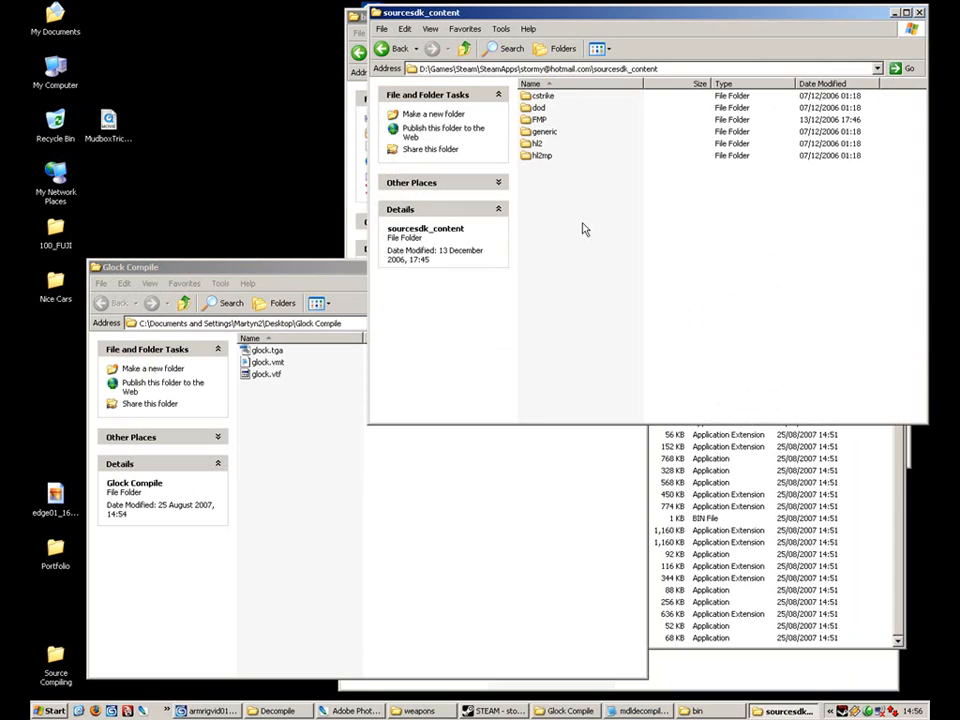
{"action": "double_click", "coordinate": [545, 97]}
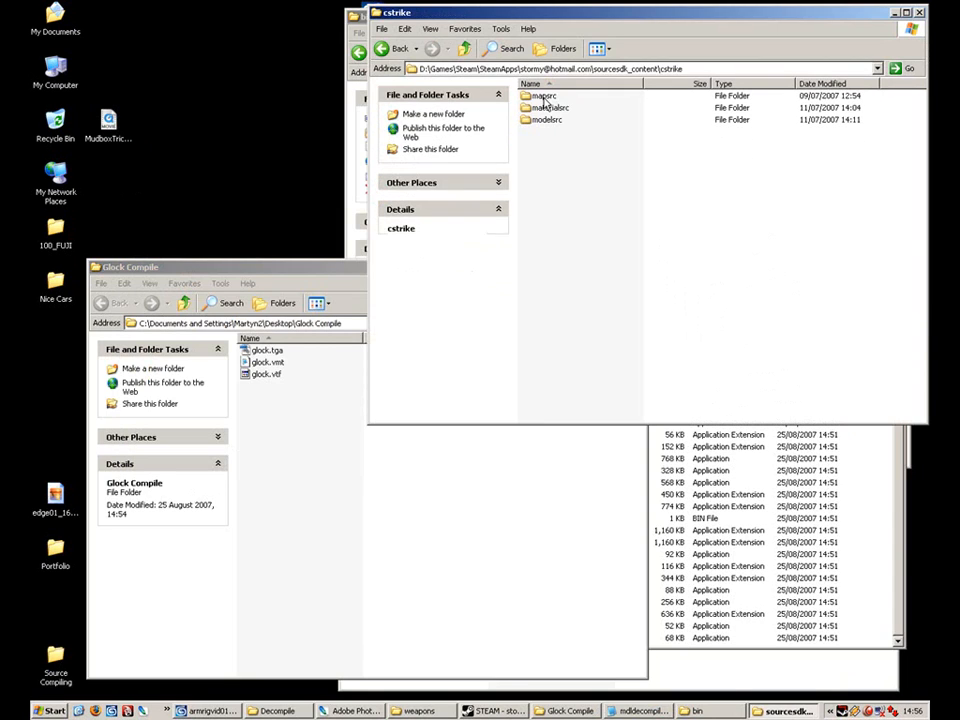
{"action": "double_click", "coordinate": [562, 109]}
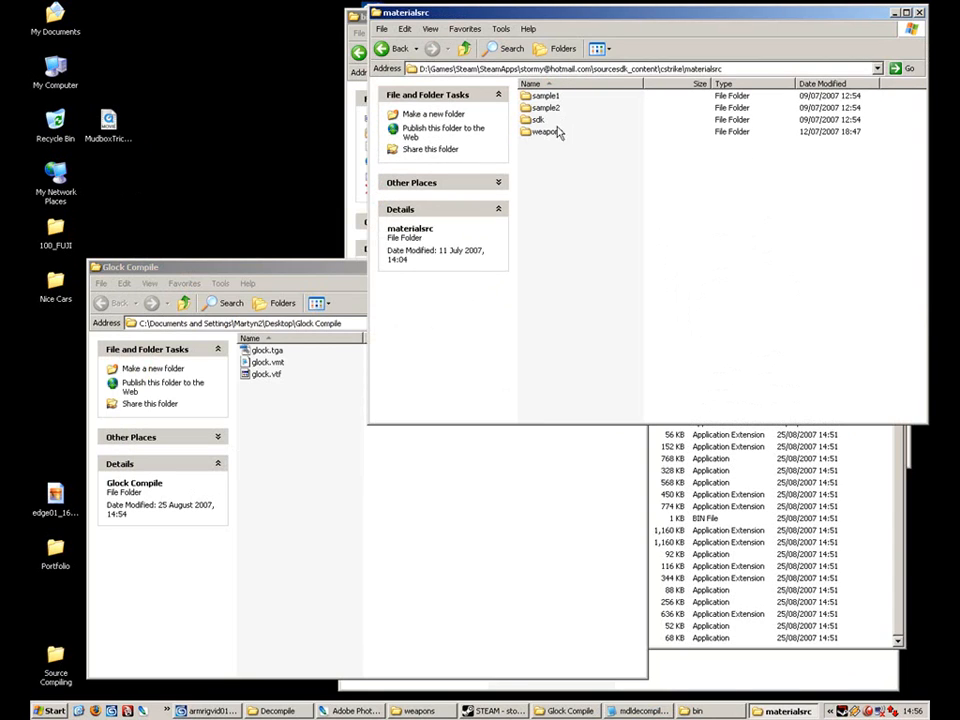
Copy glock.tga from the Glock Compile folder into materialsrc\weapons, replacing the existing file
{"action": "double_click", "coordinate": [557, 131]}
{"action": "left_click_drag", "start_coordinate": [580, 153], "coordinate": [522, 91]}
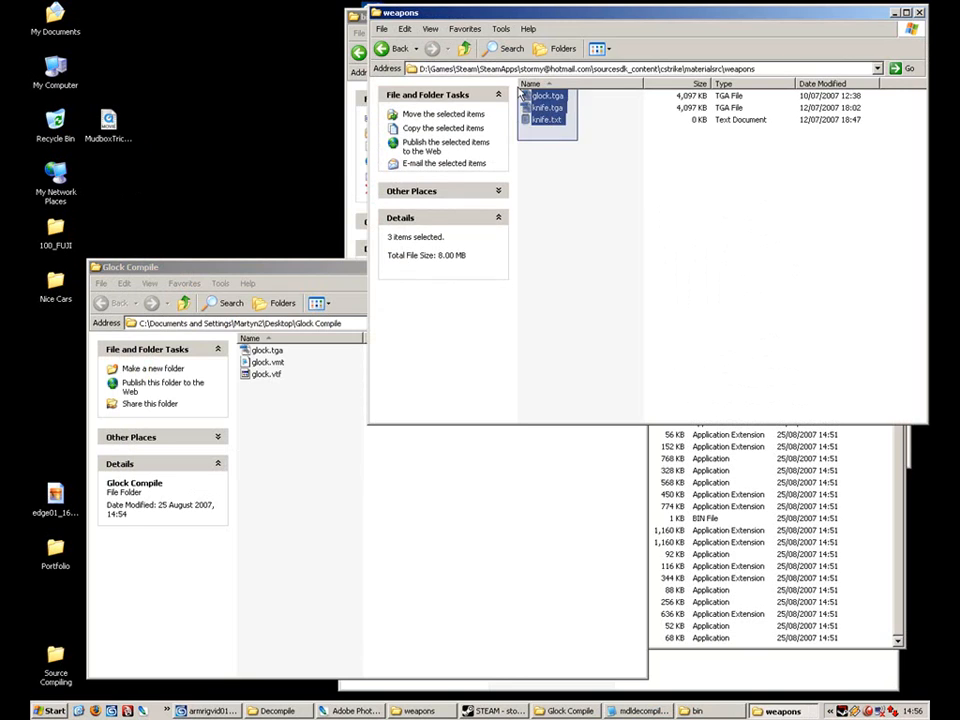
{"action": "left_click", "coordinate": [337, 310]}
{"action": "left_click_drag", "start_coordinate": [353, 265], "coordinate": [336, 299]}
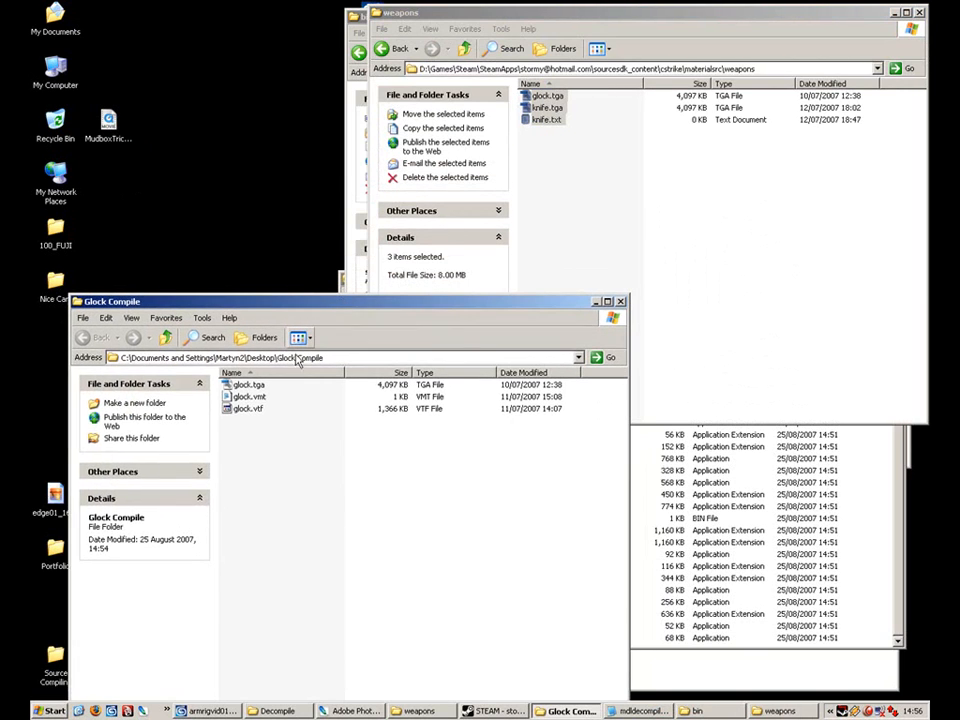
{"action": "left_click_drag", "start_coordinate": [248, 385], "coordinate": [569, 199]}
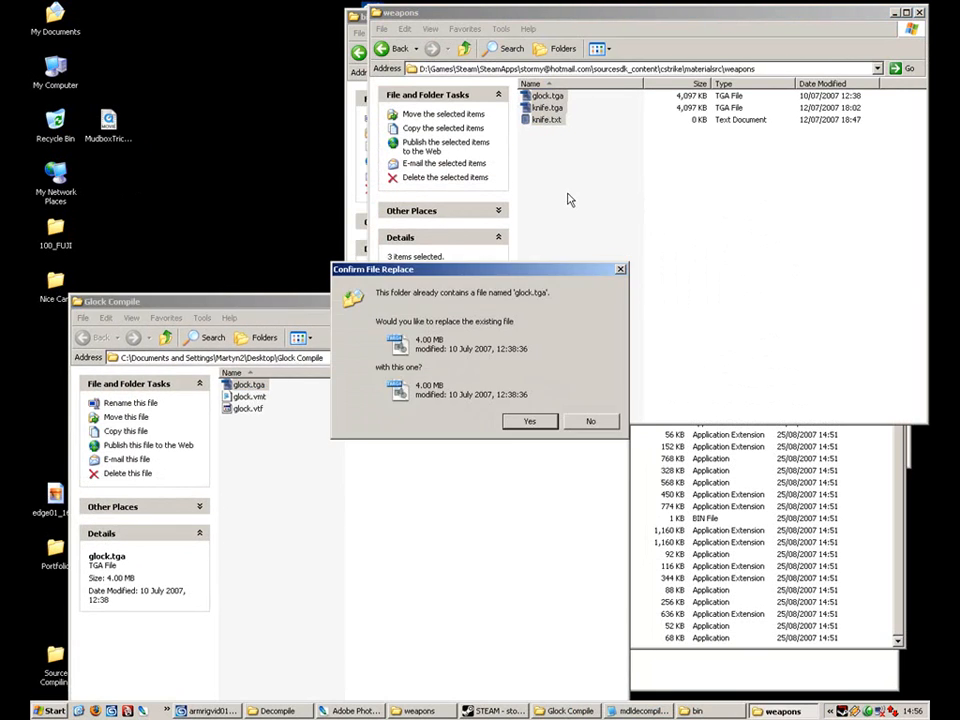
{"action": "left_click", "coordinate": [529, 422]}
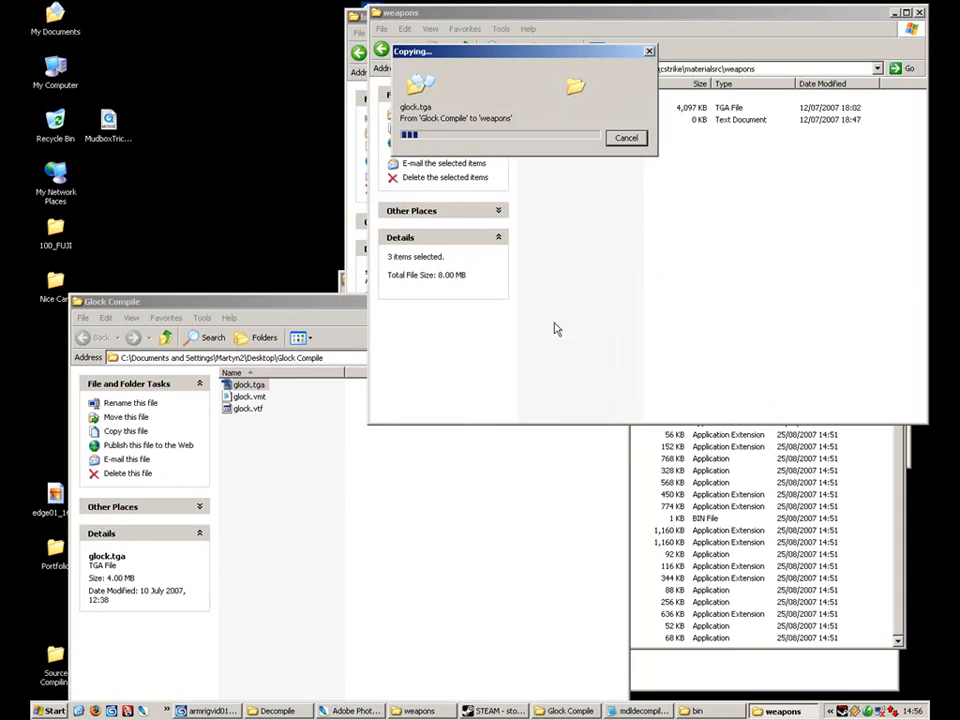
Highlight the sourcesdk_content\cstrike\materialsrc\weapons part of the weapons folder's path
{"action": "left_click", "coordinate": [765, 69]}
{"action": "left_click", "coordinate": [791, 68]}
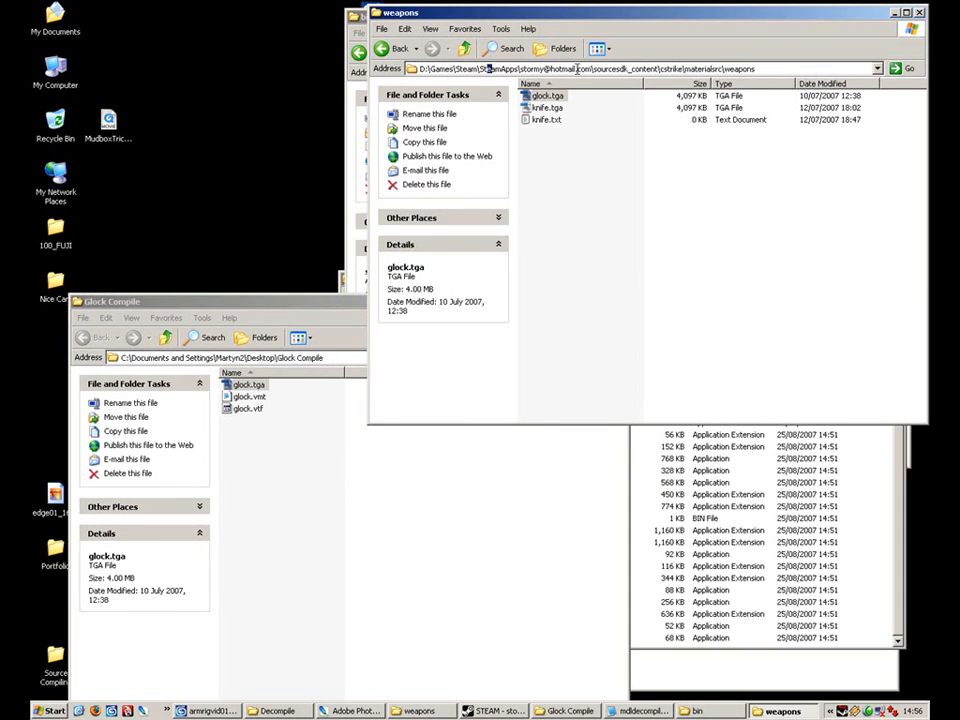
{"action": "left_click_drag", "start_coordinate": [577, 69], "coordinate": [682, 69]}
{"action": "left_click", "coordinate": [735, 69]}
Clear the Glock Compile window away and convert glock.tga from materialsrc\weapons with vtex.exe, dismissing the console when it finishes
{"action": "left_click_drag", "start_coordinate": [318, 310], "coordinate": [316, 265]}
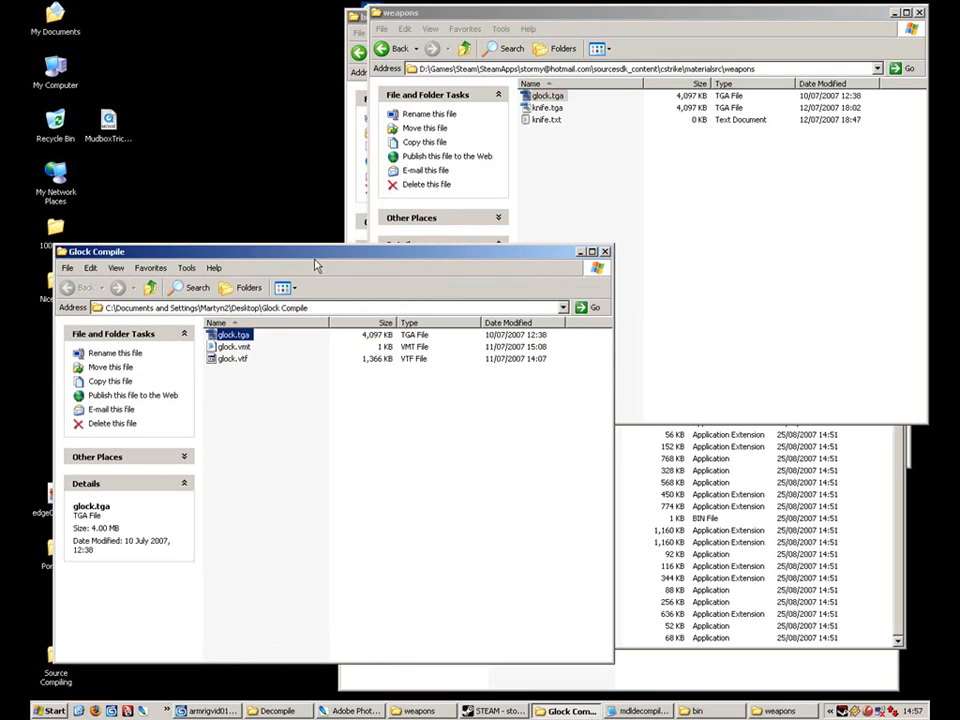
{"action": "left_click", "coordinate": [605, 253]}
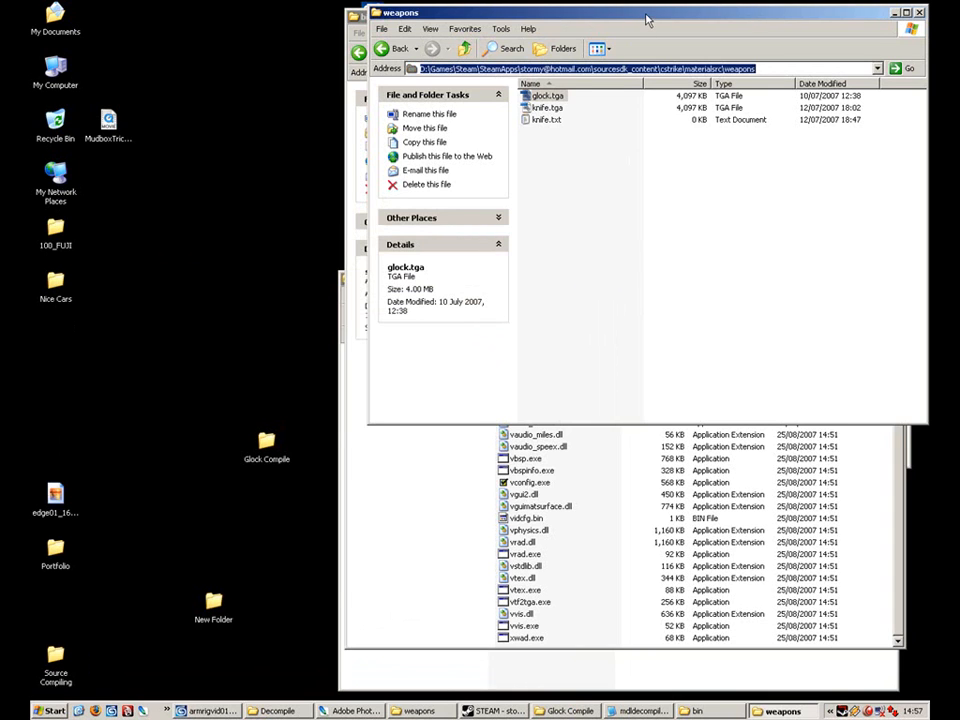
{"action": "left_click_drag", "start_coordinate": [624, 19], "coordinate": [335, 44]}
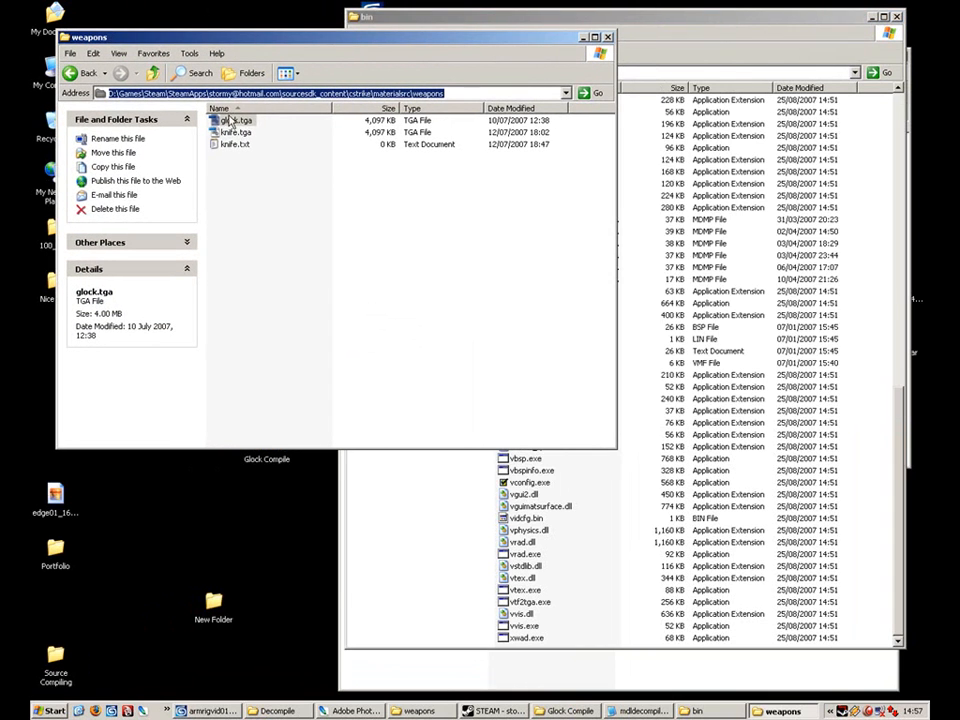
{"action": "left_click_drag", "start_coordinate": [230, 120], "coordinate": [521, 593]}
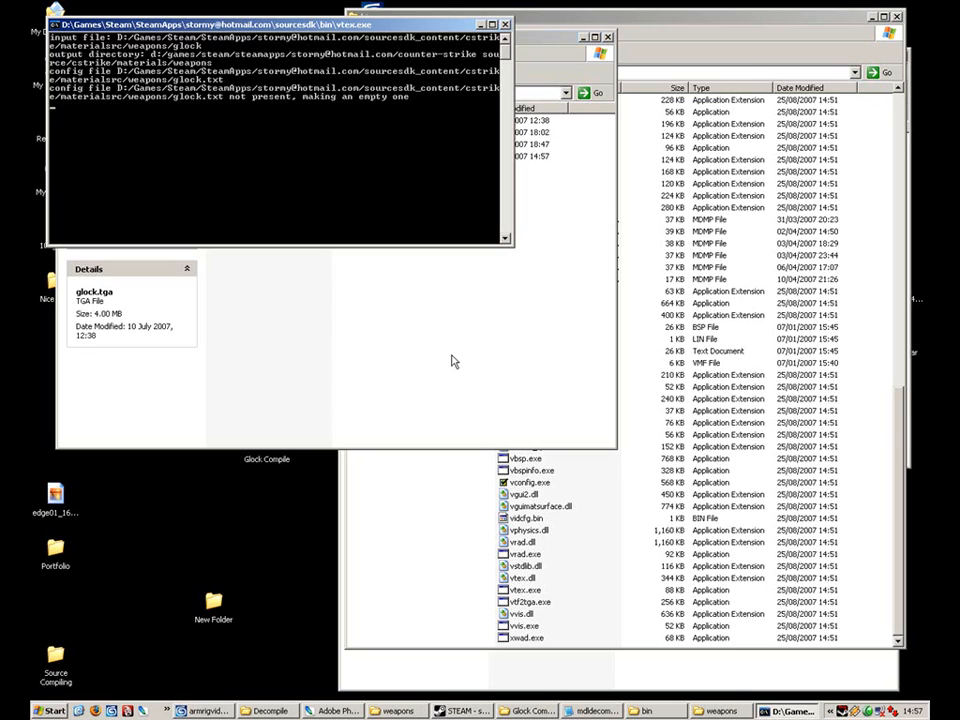
{"action": "left_click", "coordinate": [452, 361]}
{"action": "left_click_drag", "start_coordinate": [407, 45], "coordinate": [408, 225]}
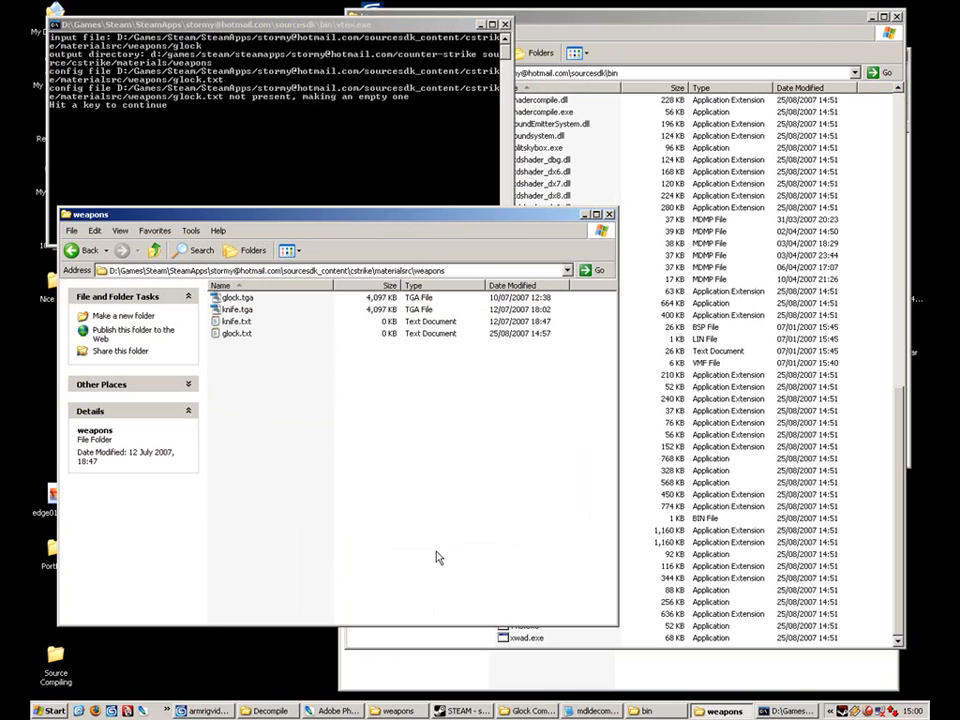
{"action": "left_click", "coordinate": [352, 110]}
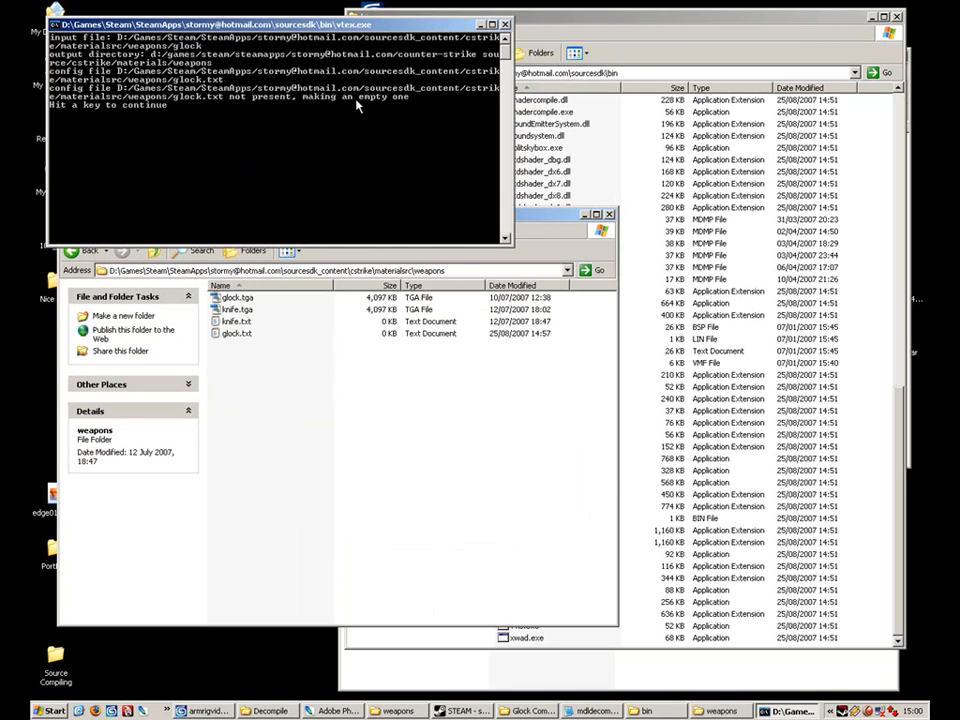
{"action": "key", "text": "Return"}
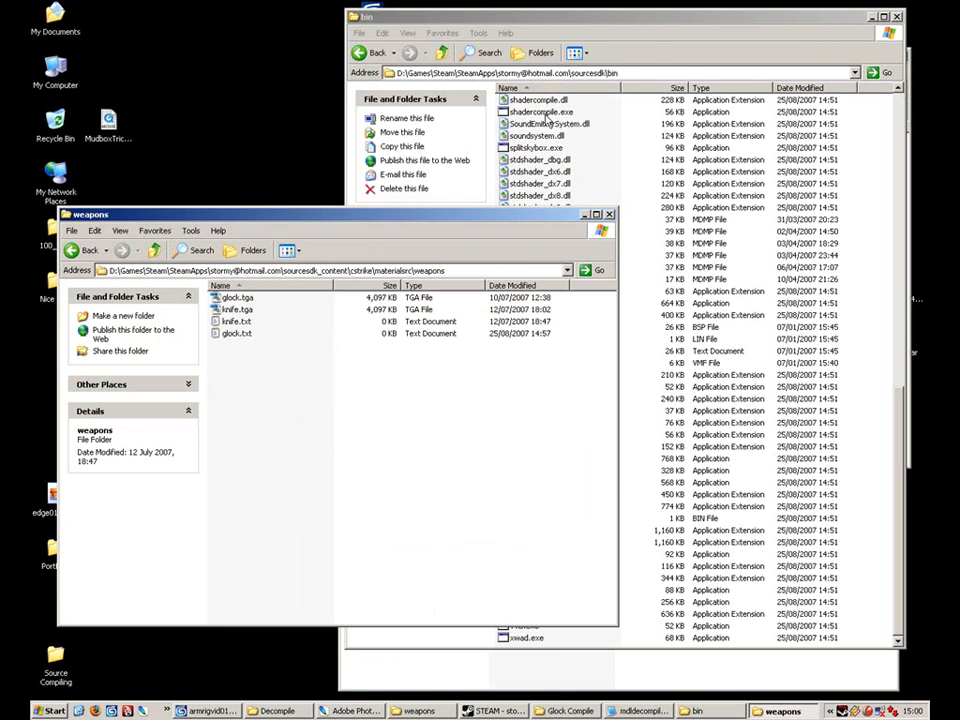
Minimise the bin window and take the models\weapons window back to the Steam account folder
{"action": "left_click", "coordinate": [650, 42]}
{"action": "left_click", "coordinate": [872, 18]}
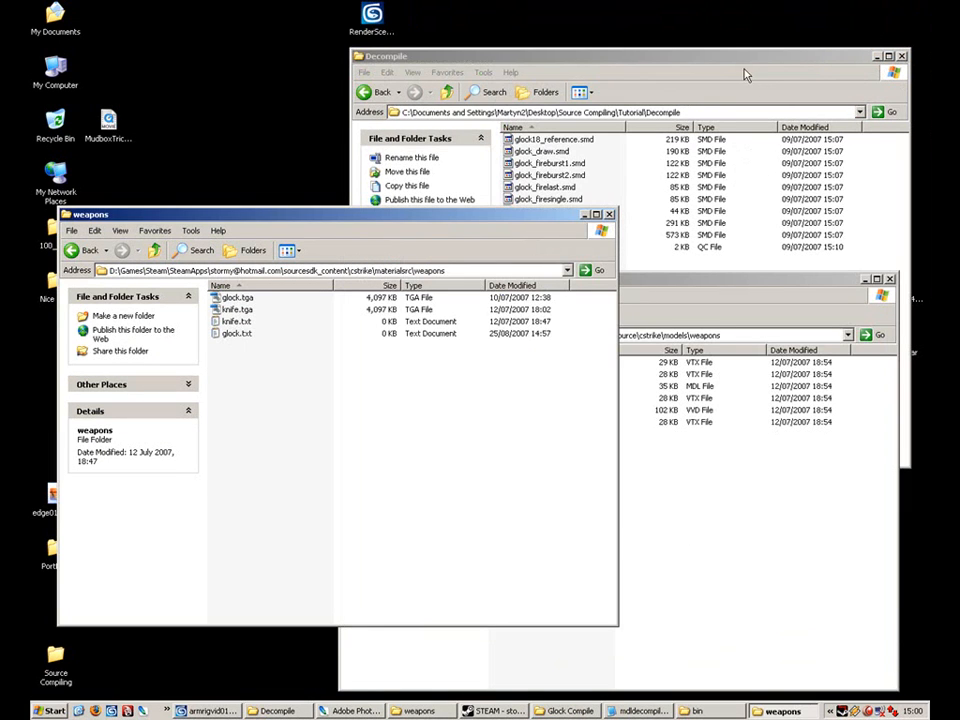
{"action": "left_click", "coordinate": [711, 60]}
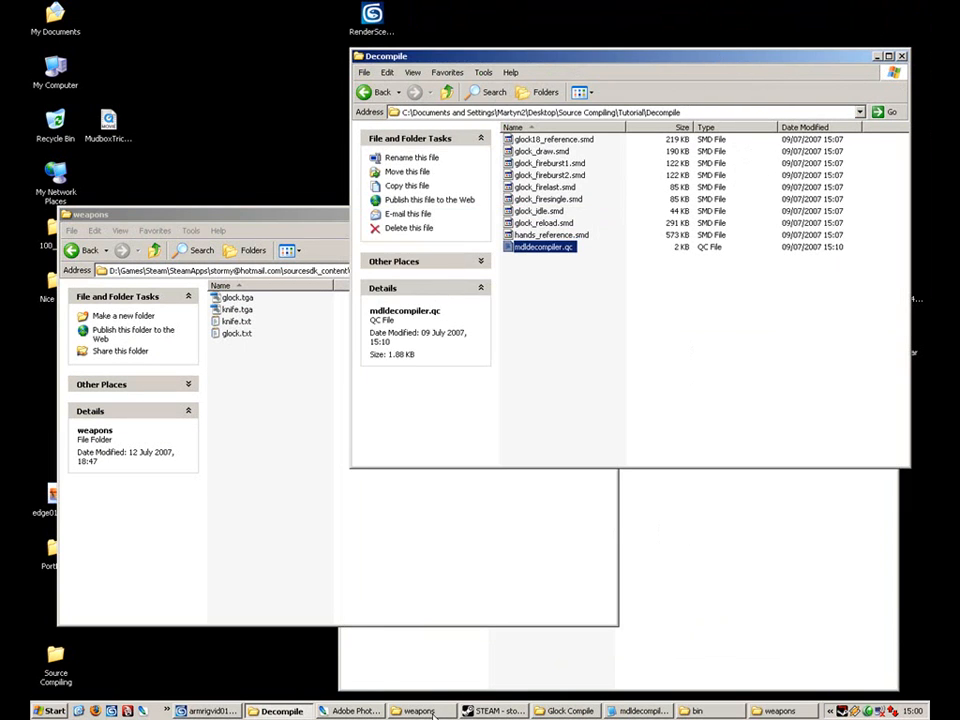
{"action": "left_click", "coordinate": [430, 711]}
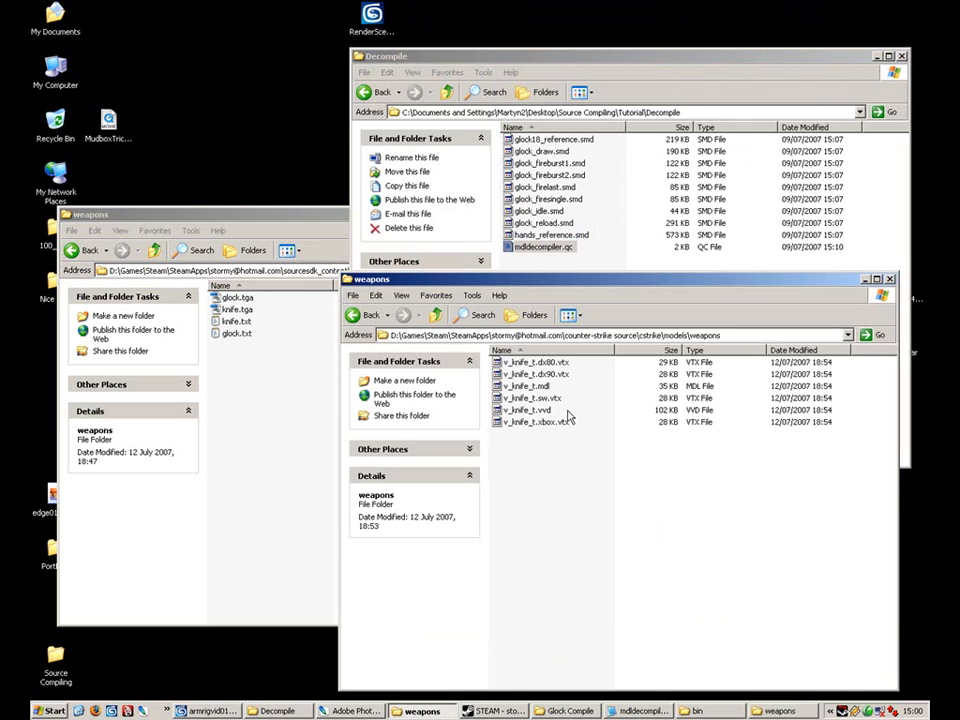
{"action": "key", "text": "alt+Left"}
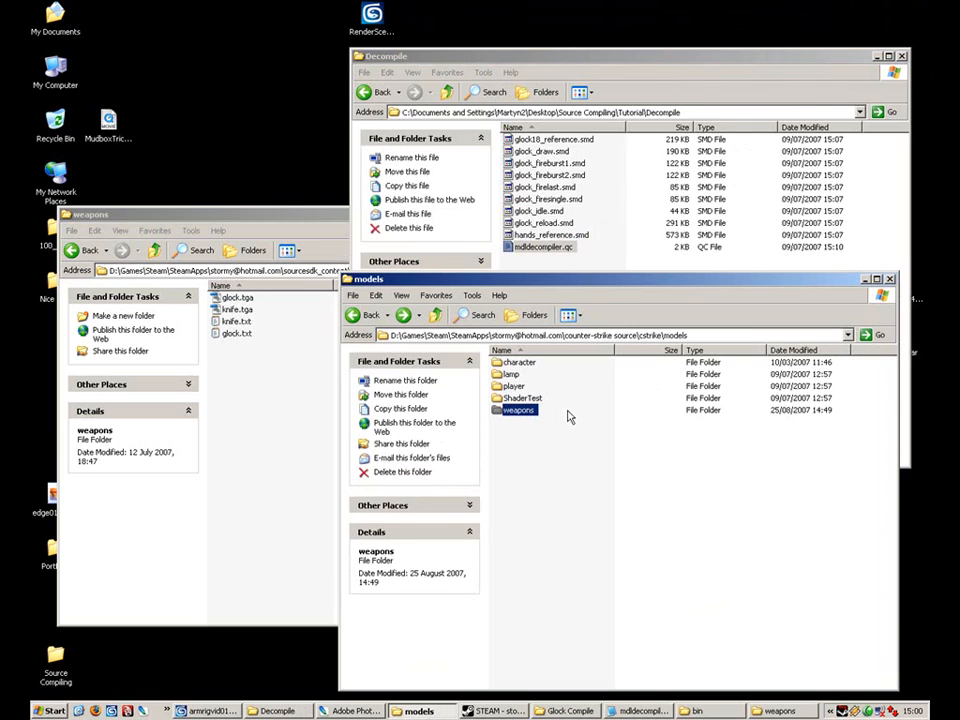
{"action": "key", "text": "alt+Left"}
{"action": "key", "text": "alt+Left"}
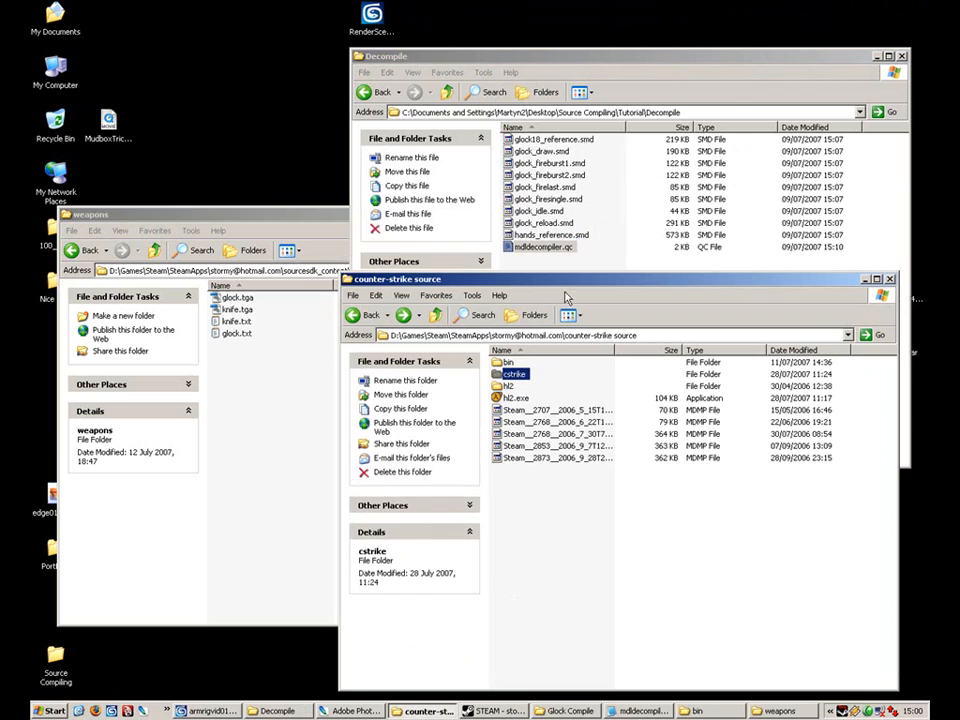
{"action": "left_click_drag", "start_coordinate": [578, 279], "coordinate": [332, 185]}
{"action": "key", "text": "alt+Left"}
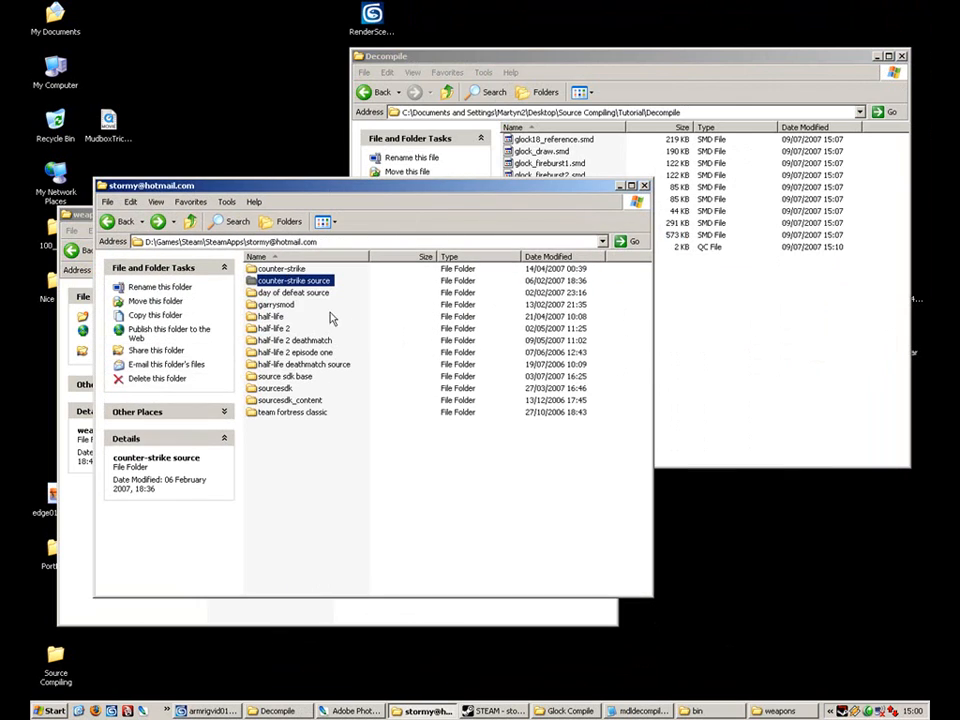
Go to counter-strike source\cstrike\materials\weapons to reach the converted Glock texture
{"action": "double_click", "coordinate": [318, 280]}
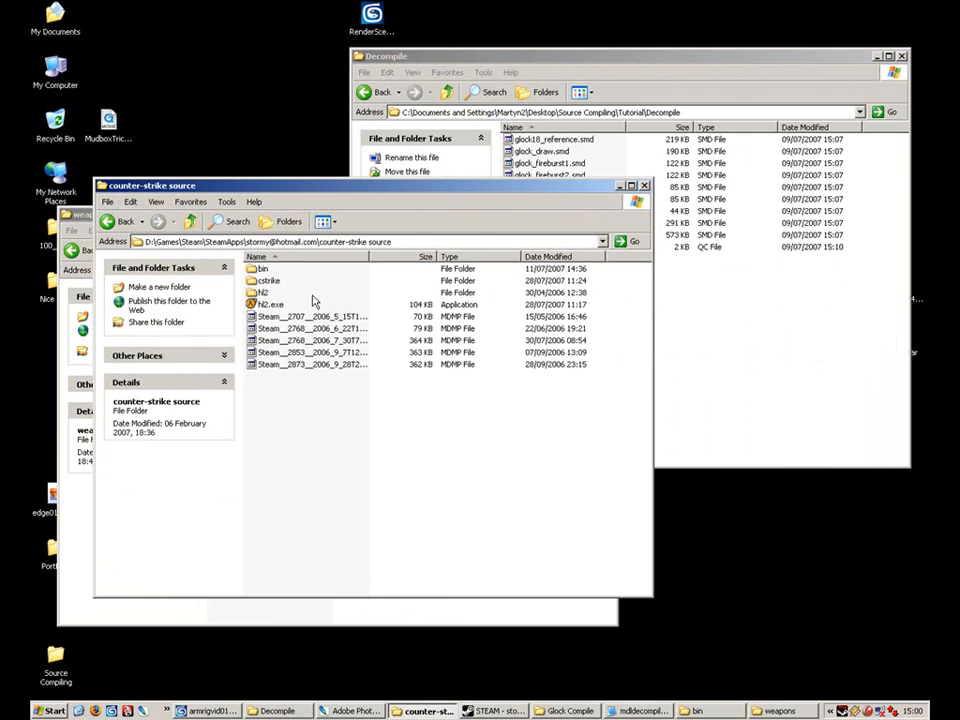
{"action": "left_click", "coordinate": [262, 293]}
{"action": "double_click", "coordinate": [260, 296]}
{"action": "key", "text": "alt+Left"}
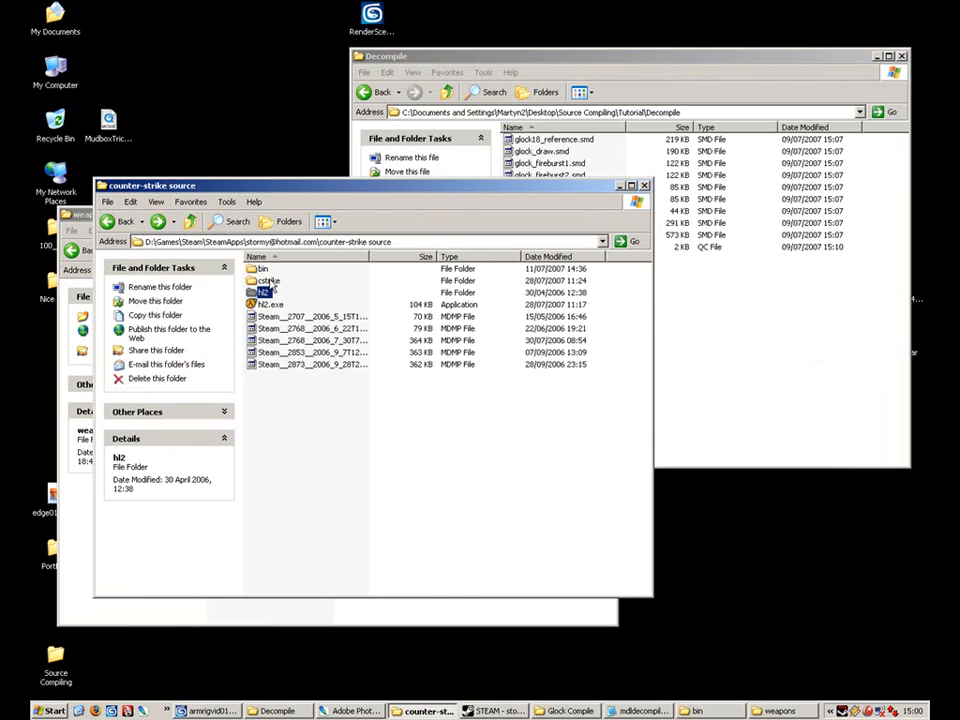
{"action": "double_click", "coordinate": [268, 281]}
{"action": "double_click", "coordinate": [274, 340]}
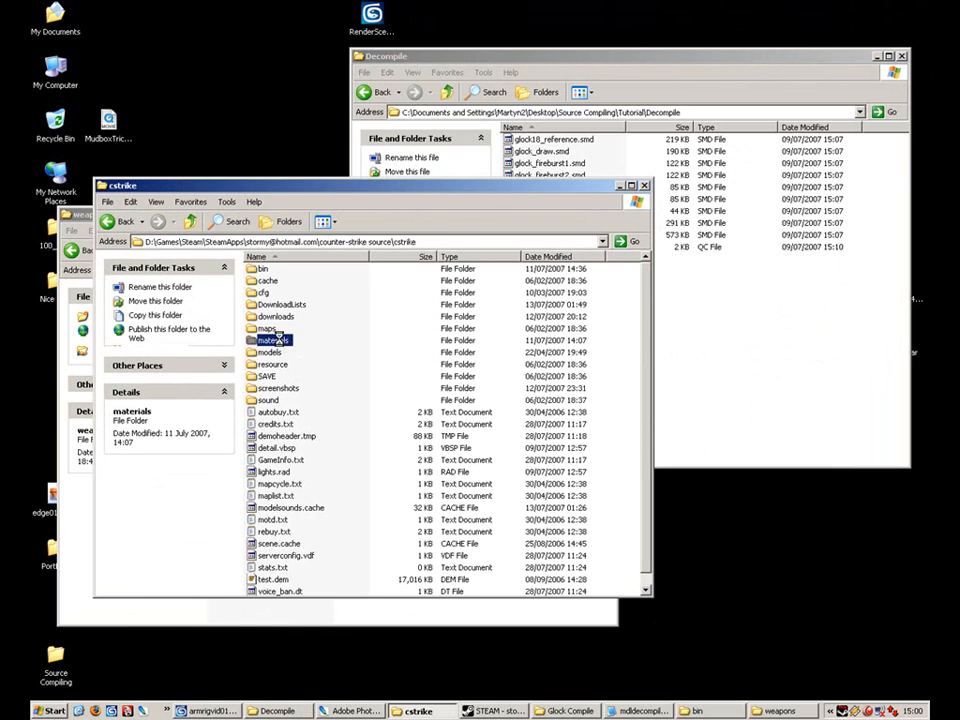
{"action": "left_click_drag", "start_coordinate": [282, 188], "coordinate": [242, 44]}
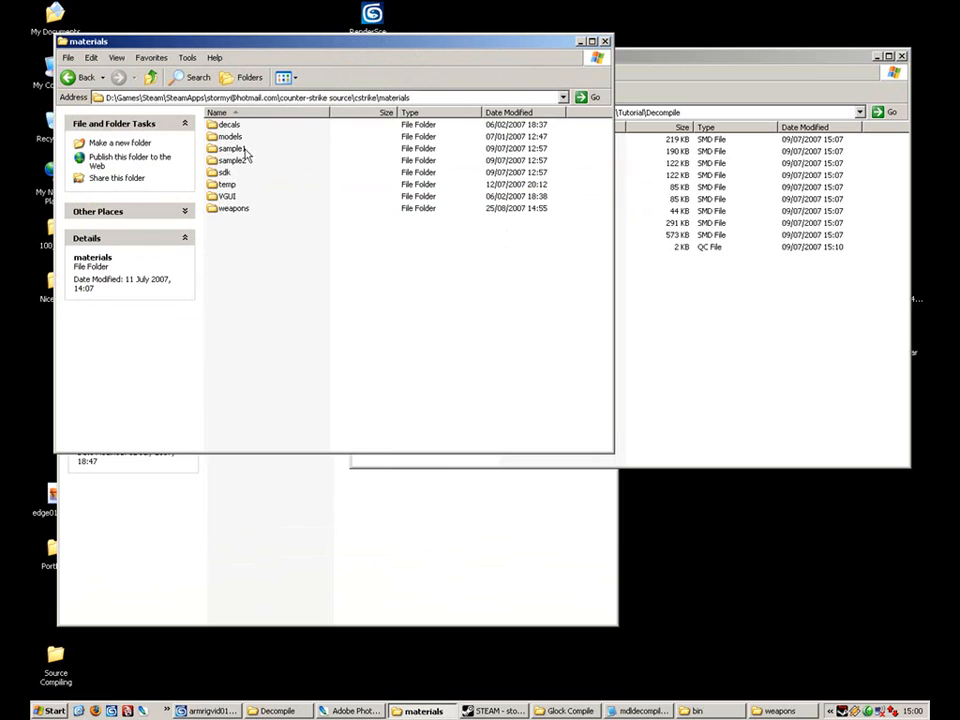
{"action": "double_click", "coordinate": [233, 208]}
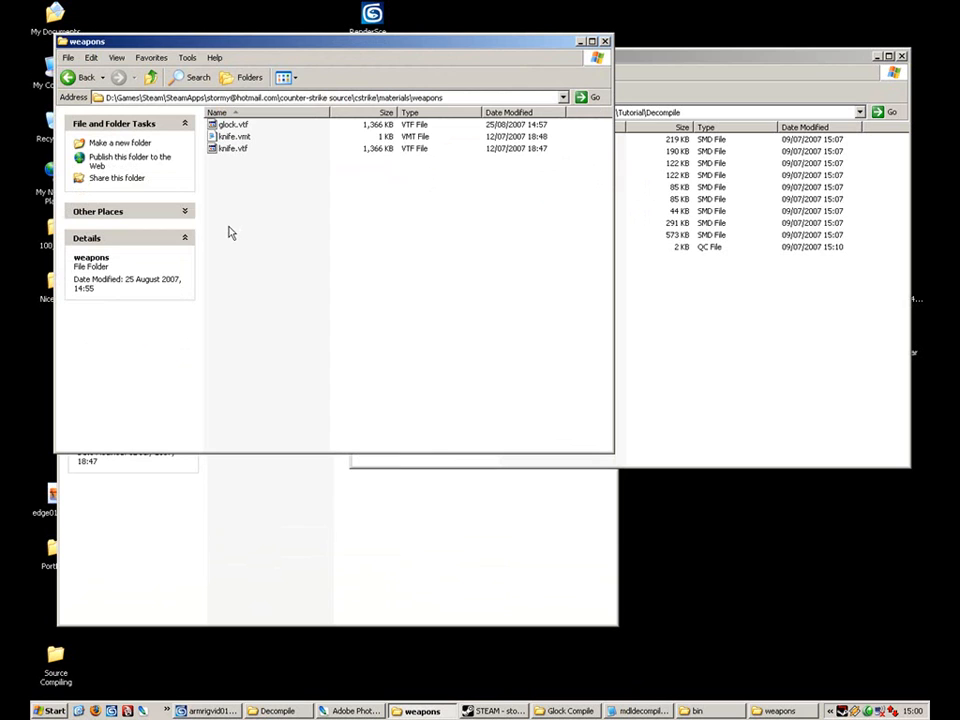
Move the materials\weapons window aside, take the materialsrc\weapons window up to sourcesdk_content and highlight that folder name in its path
{"action": "left_click_drag", "start_coordinate": [288, 43], "coordinate": [553, 279]}
{"action": "left_click", "coordinate": [273, 400]}
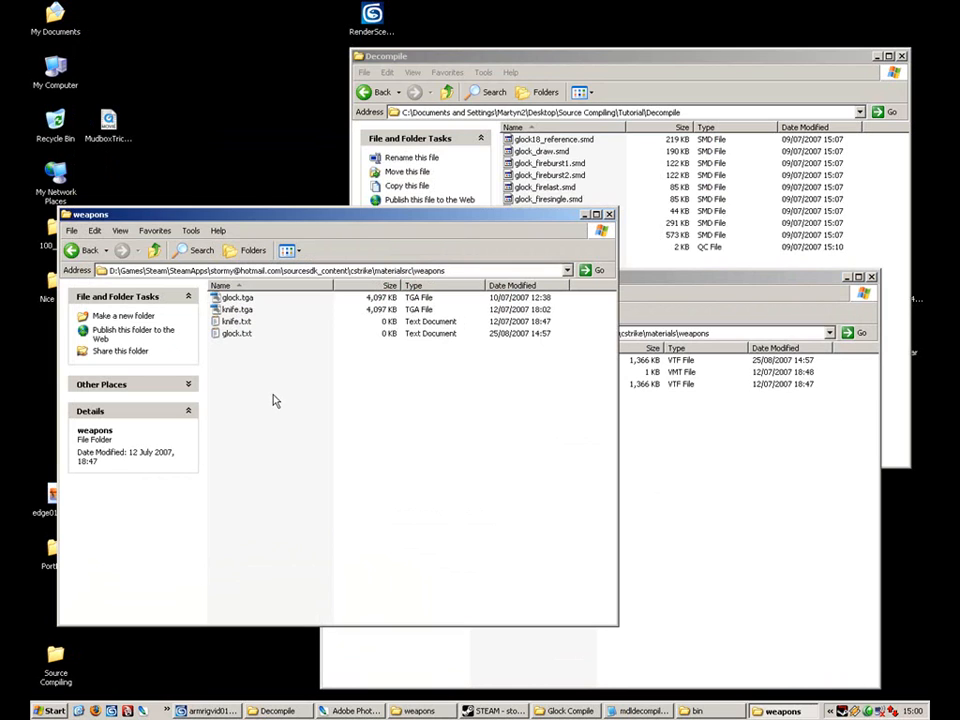
{"action": "key", "text": "BackSpace"}
{"action": "key", "text": "BackSpace"}
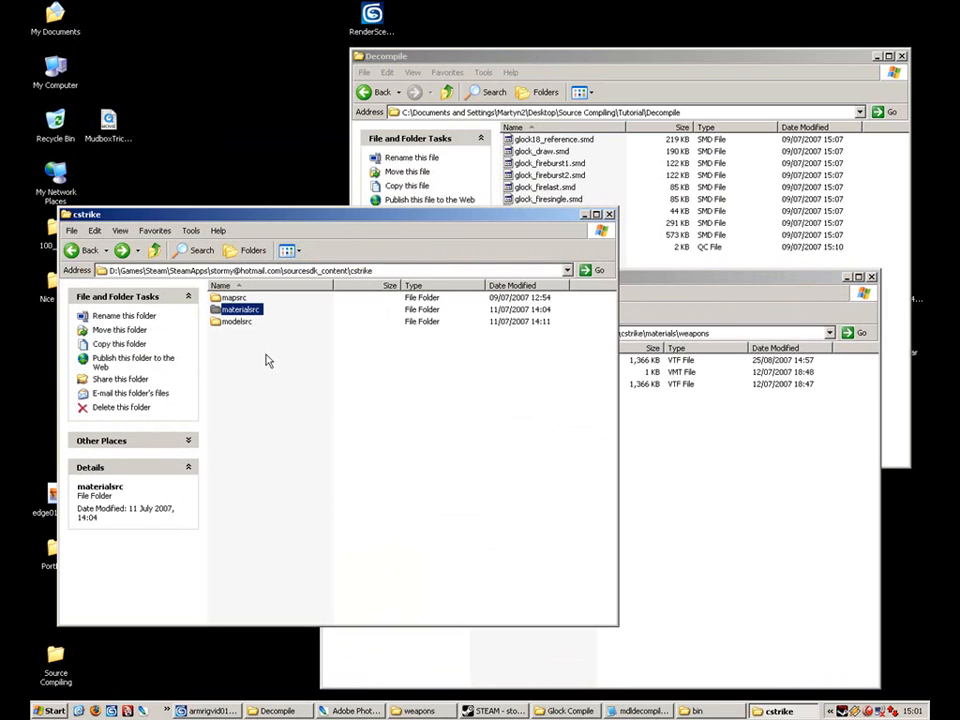
{"action": "key", "text": "BackSpace"}
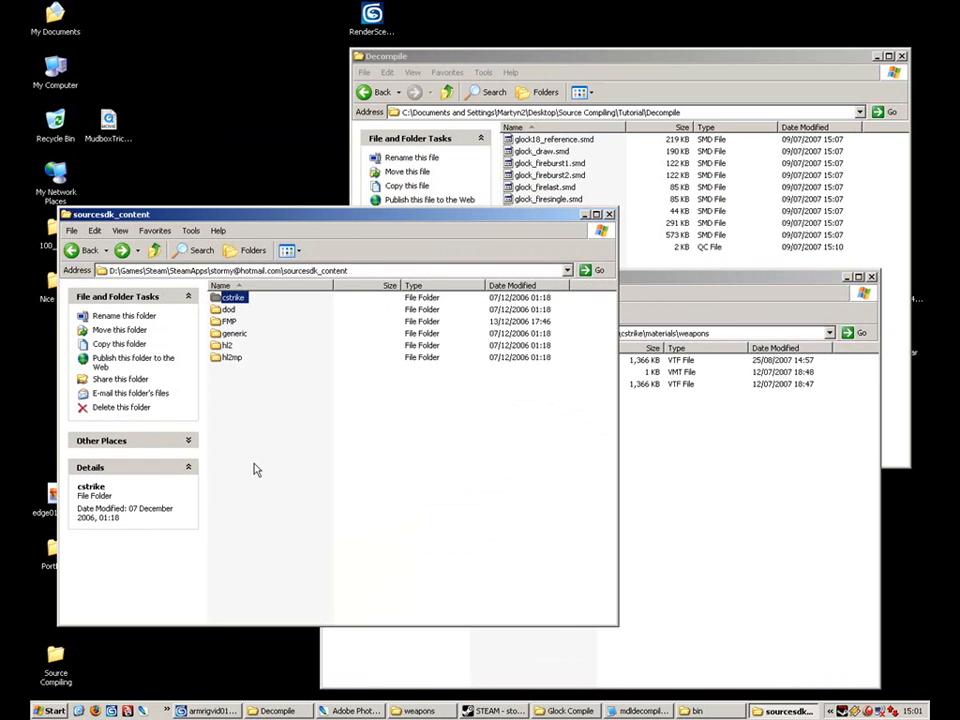
{"action": "left_click", "coordinate": [360, 270]}
{"action": "left_click", "coordinate": [370, 269]}
{"action": "double_click", "coordinate": [365, 272]}
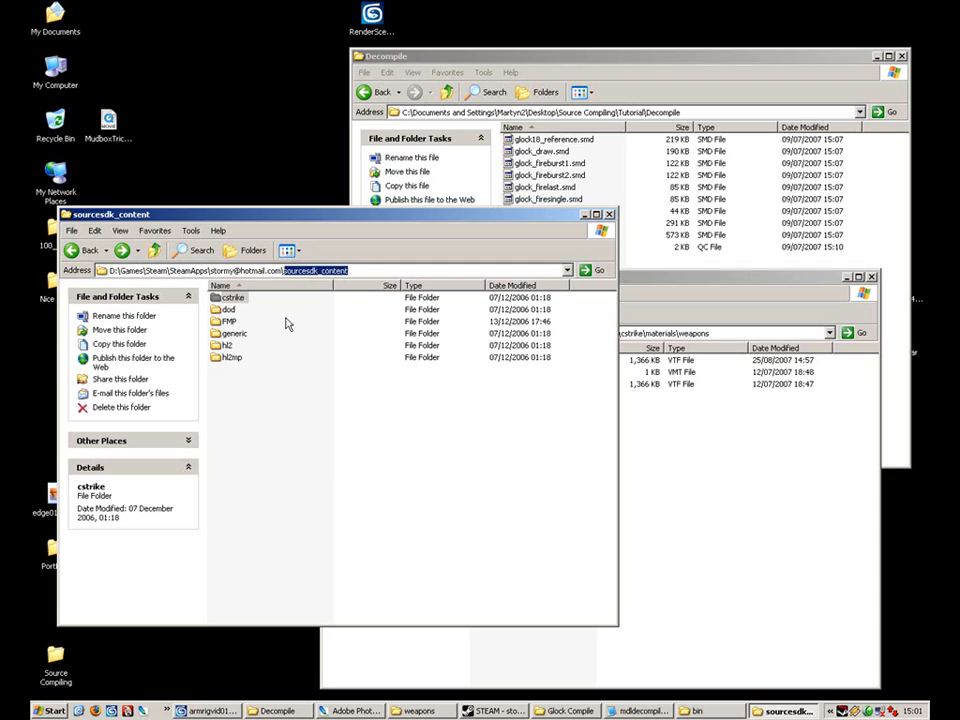
Go through cstrike and materialsrc into the source weapons folder, and return to materialsrc
{"action": "double_click", "coordinate": [228, 300]}
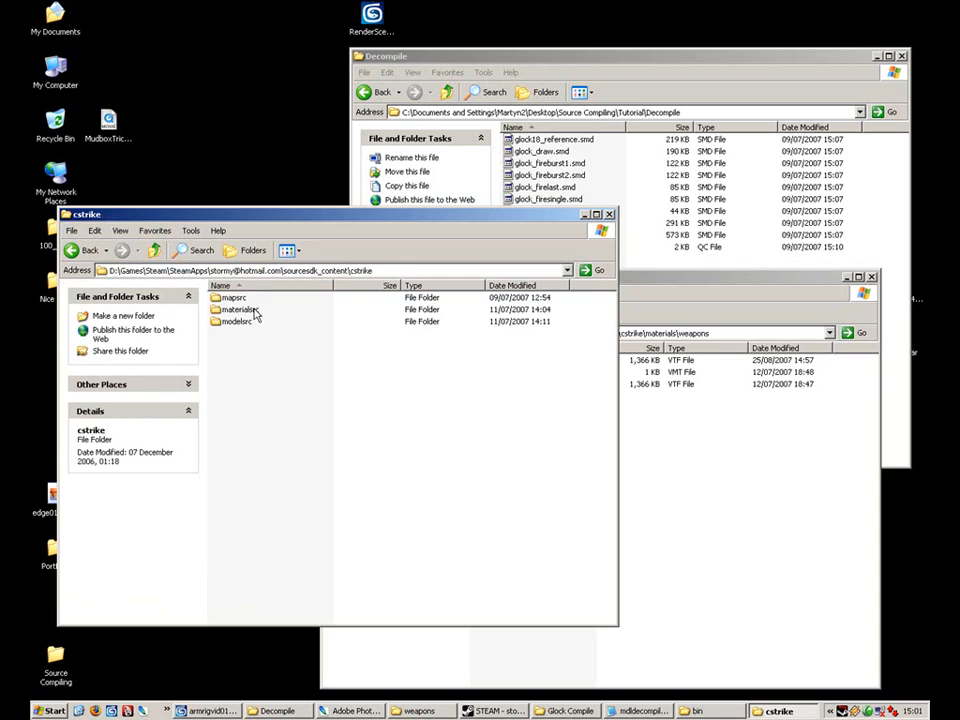
{"action": "left_click", "coordinate": [245, 311]}
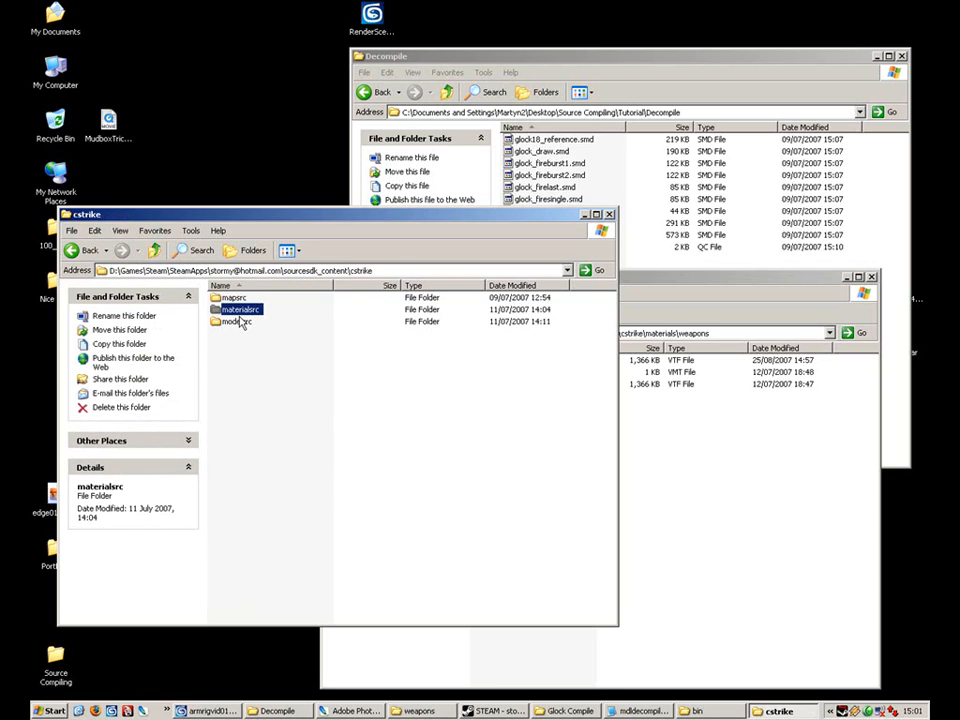
{"action": "double_click", "coordinate": [240, 310]}
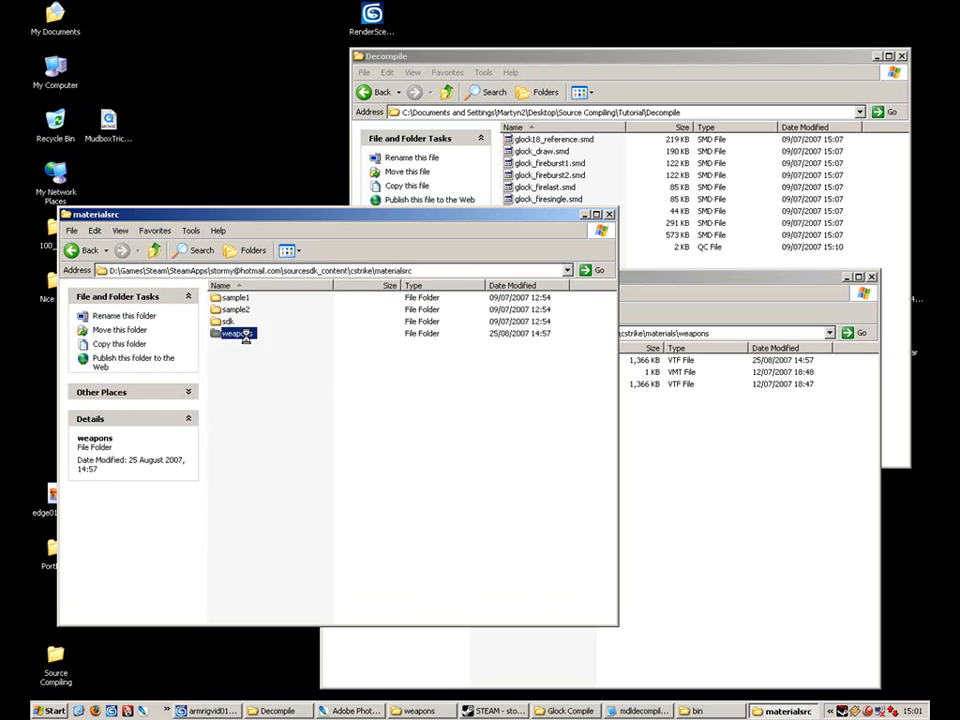
{"action": "double_click", "coordinate": [242, 334]}
{"action": "key", "text": "BackSpace"}
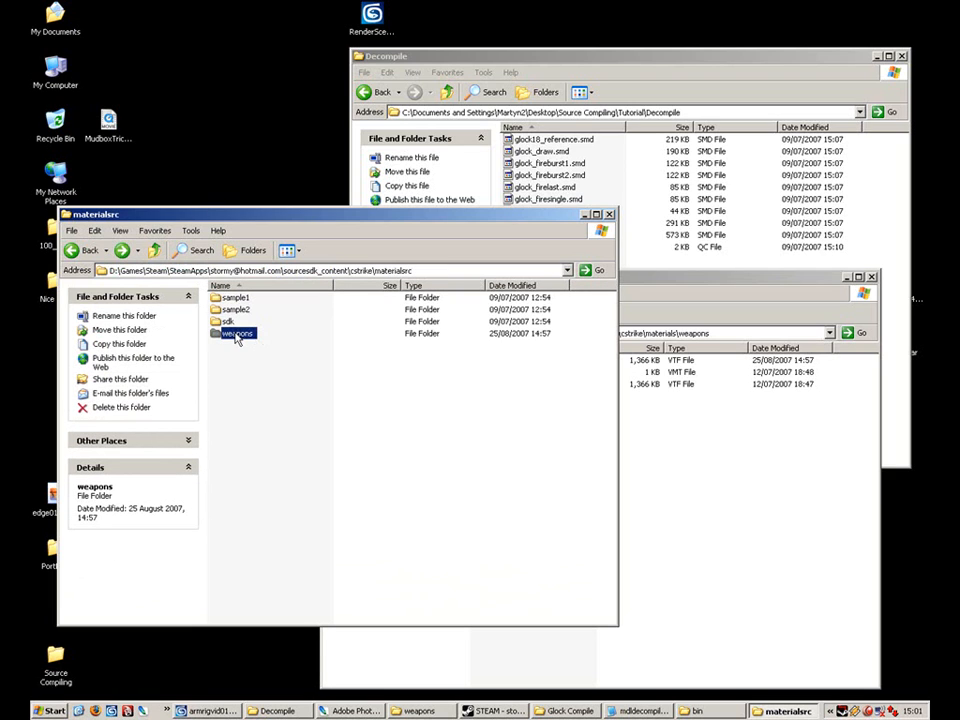
Highlight the output path ending in cstrike\materials\weapons and select the matching weapons folder in materialsrc
{"action": "key", "text": "alt+Tab"}
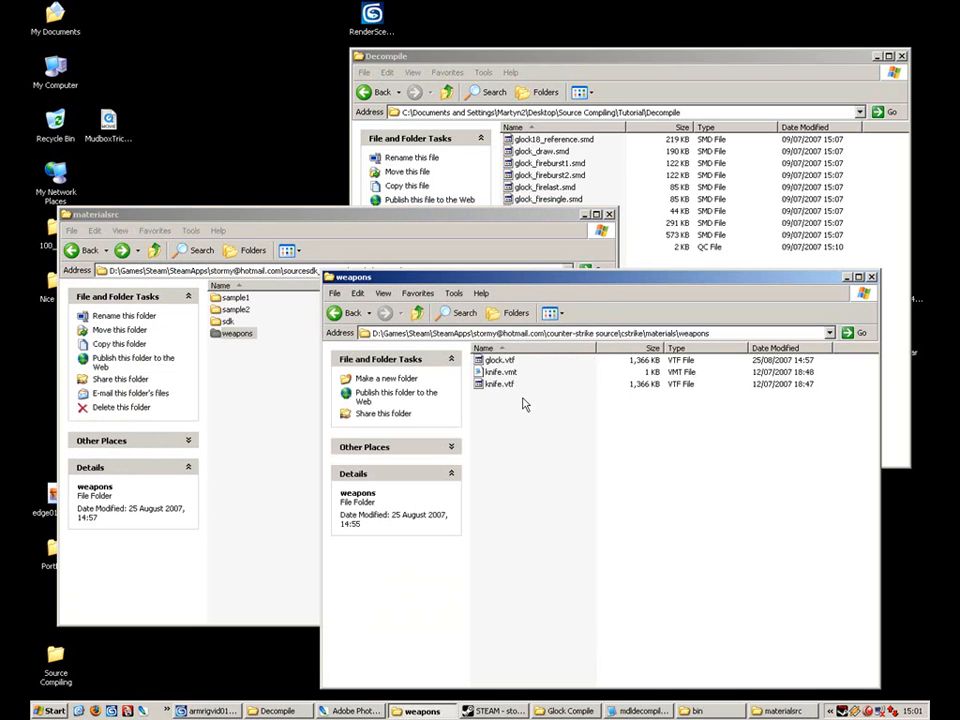
{"action": "left_click", "coordinate": [632, 333]}
{"action": "left_click", "coordinate": [621, 333]}
{"action": "left_click_drag", "start_coordinate": [588, 333], "coordinate": [729, 331]}
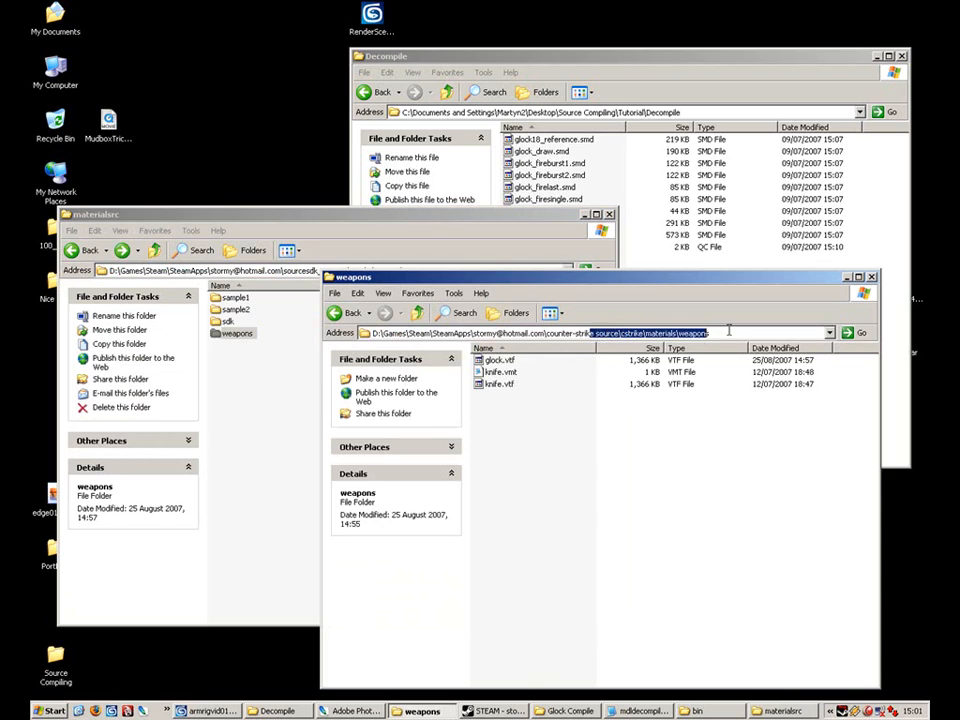
{"action": "left_click", "coordinate": [660, 444]}
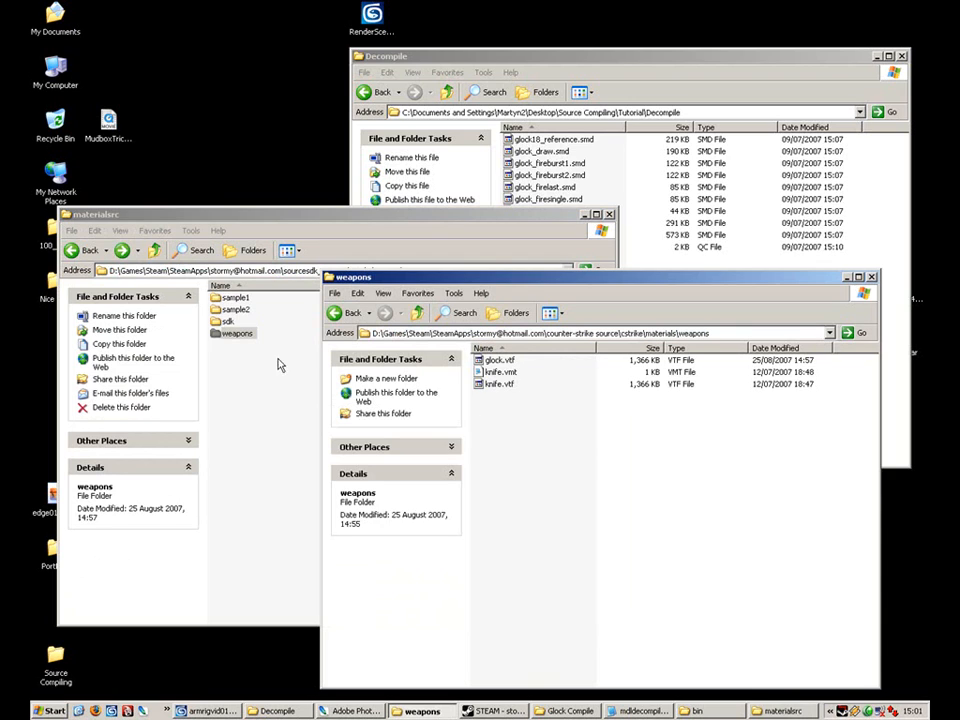
{"action": "left_click", "coordinate": [217, 338]}
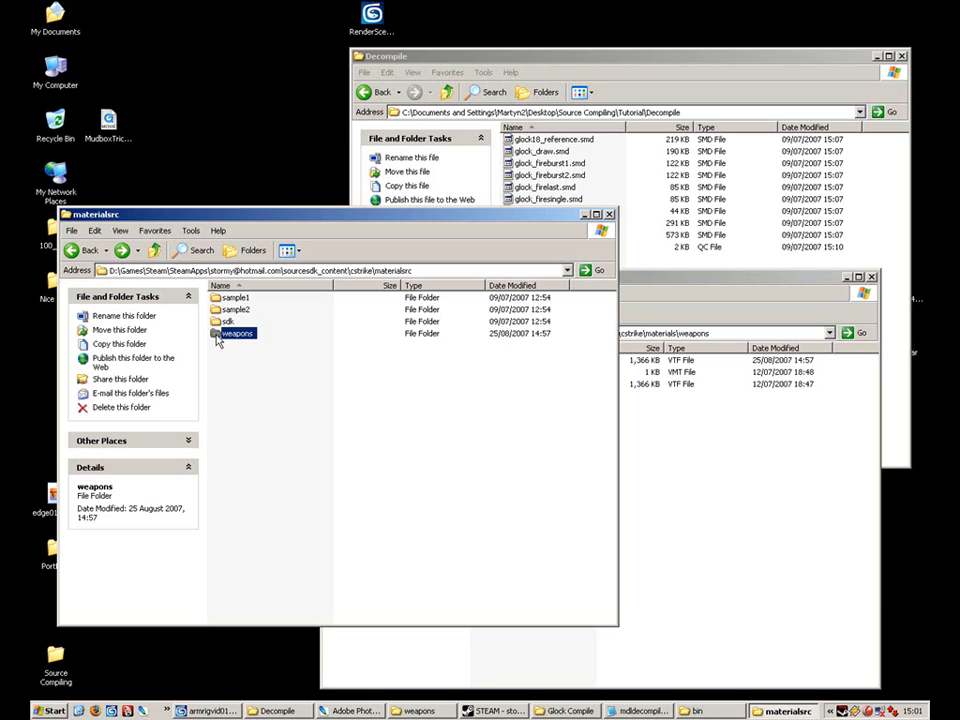
Bring the materials\weapons folder to the front and select the converted glock.vtf
{"action": "left_click", "coordinate": [673, 441]}
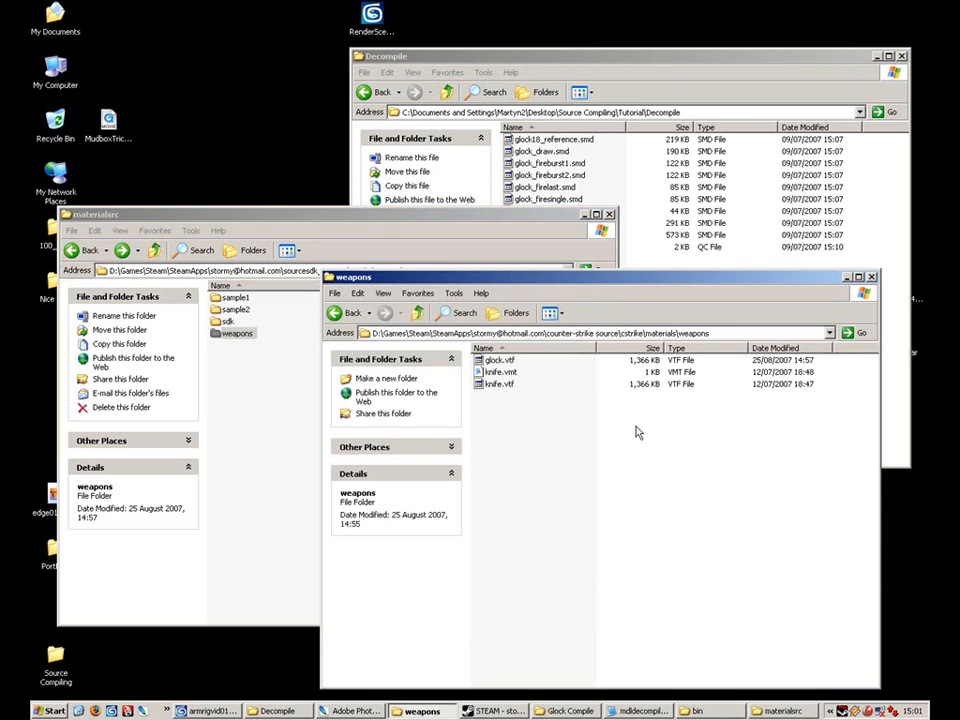
{"action": "left_click", "coordinate": [499, 360]}
{"action": "left_click", "coordinate": [572, 370]}
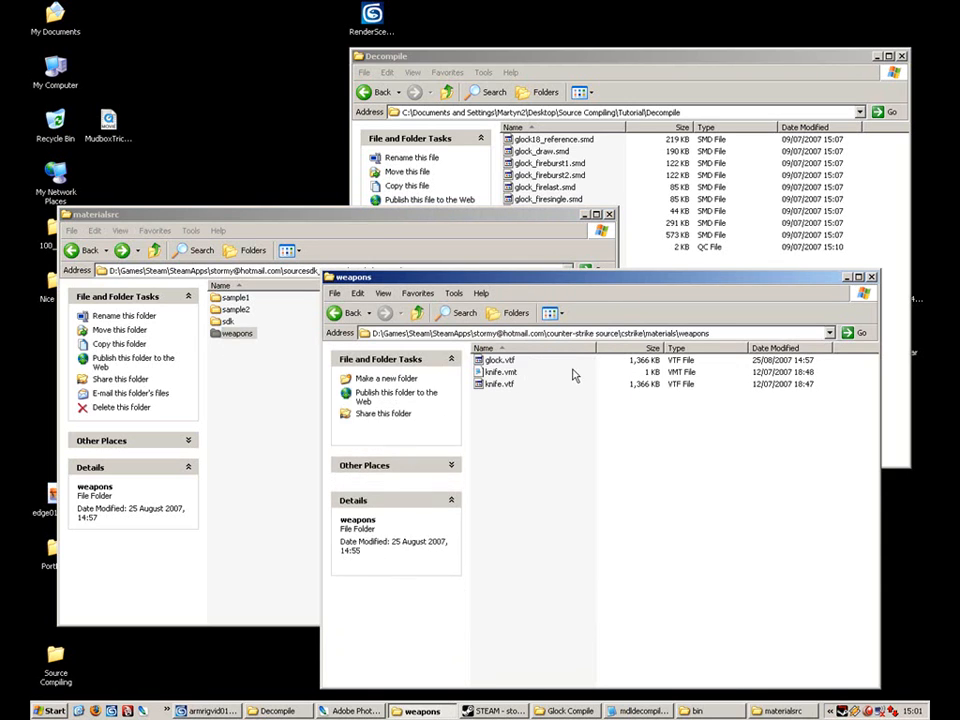
{"action": "left_click", "coordinate": [513, 362]}
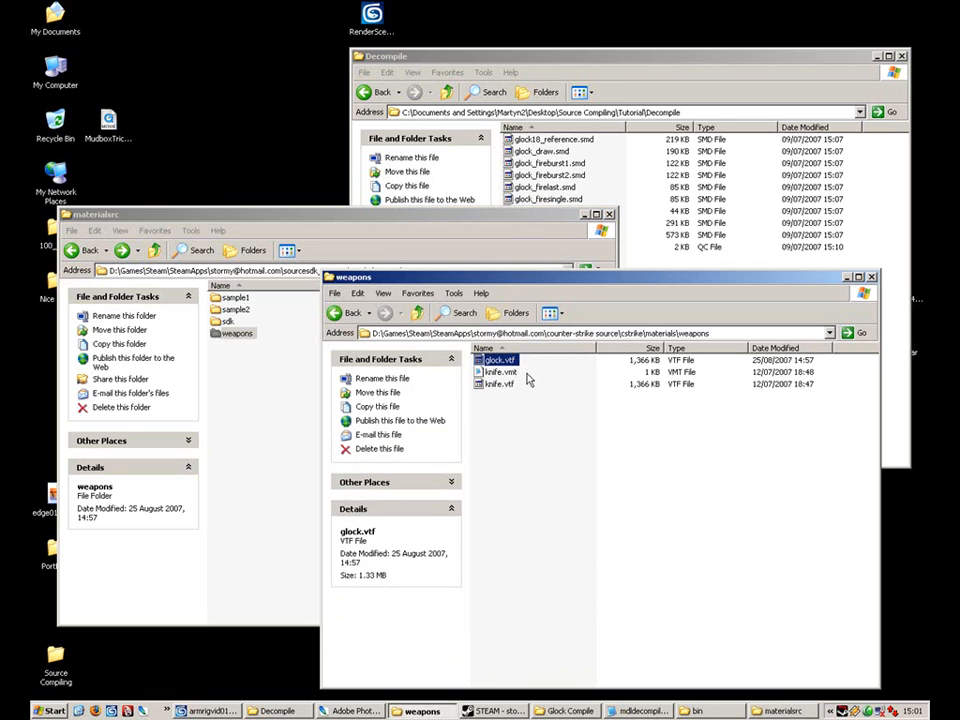
Minimize the materialsrc window and move the materials\weapons and Decompile windows apart, leaving materials\weapons in front
{"action": "left_click", "coordinate": [586, 215]}
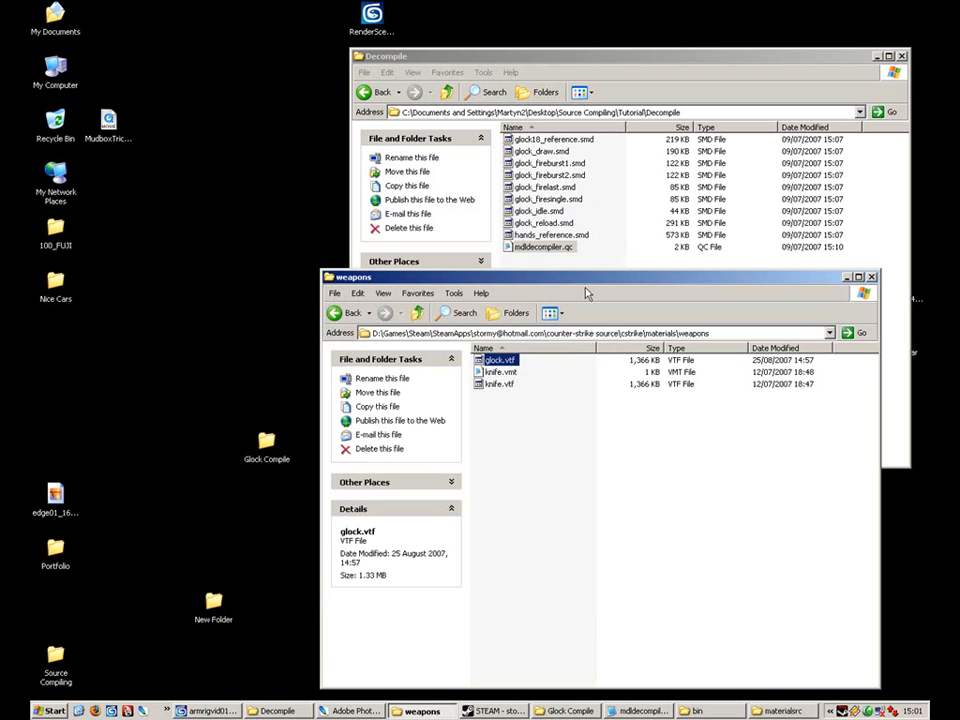
{"action": "left_click_drag", "start_coordinate": [579, 277], "coordinate": [304, 43]}
{"action": "left_click", "coordinate": [656, 68]}
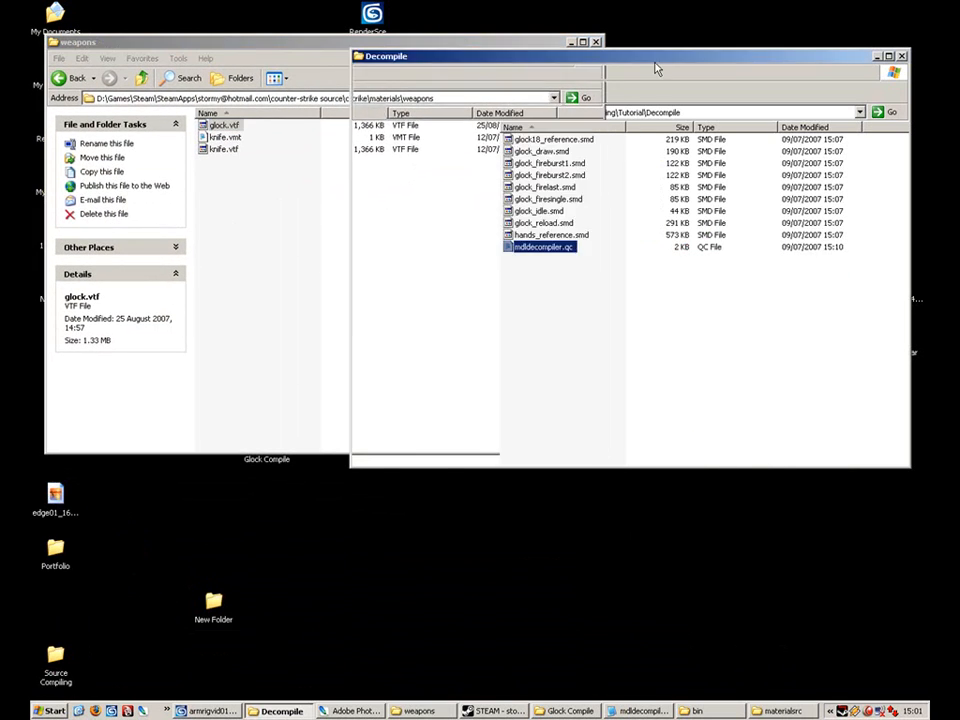
{"action": "left_click_drag", "start_coordinate": [655, 68], "coordinate": [668, 295]}
{"action": "left_click", "coordinate": [281, 259]}
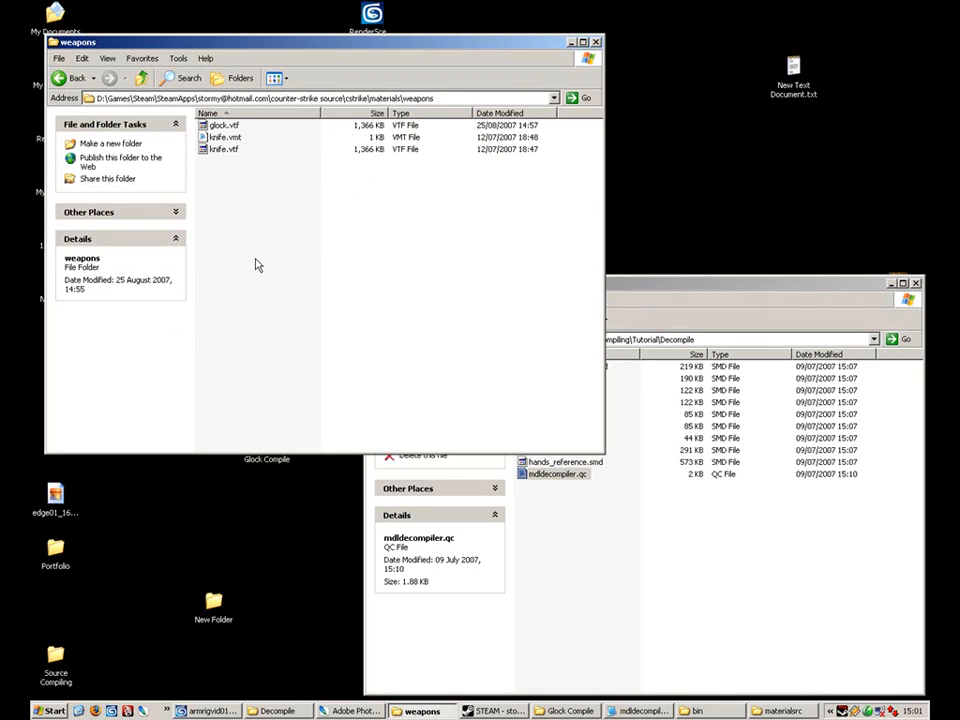
Create a new text document in materials\weapons and name it glock.vmt, accepting the changed file extension
{"action": "left_click", "coordinate": [229, 137]}
{"action": "right_click", "coordinate": [226, 307]}
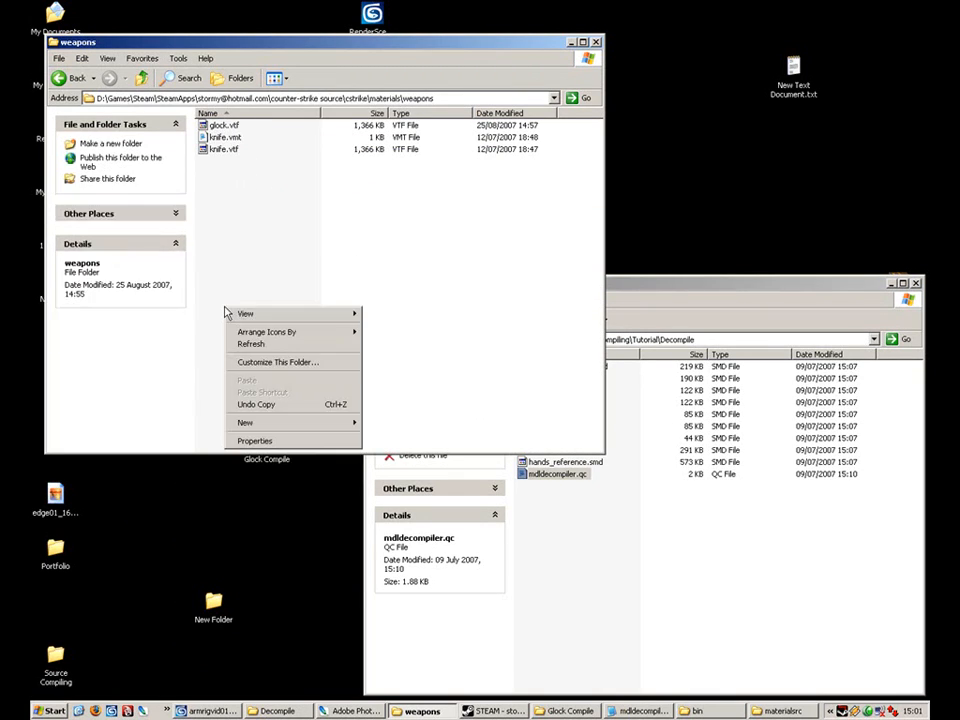
{"action": "mouse_move", "coordinate": [315, 423]}
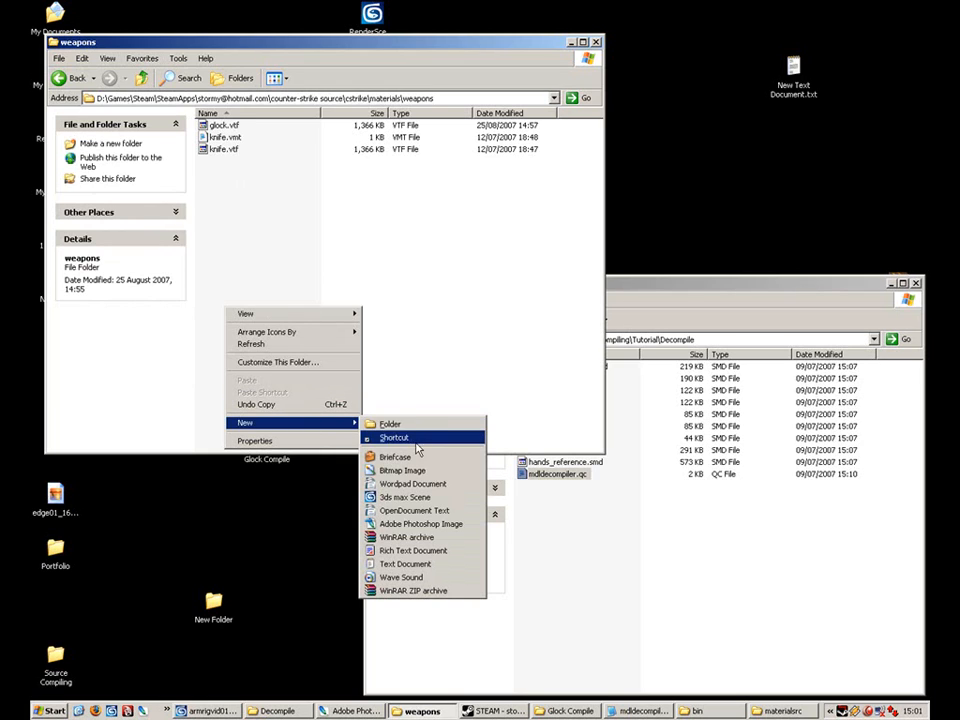
{"action": "left_click", "coordinate": [430, 565]}
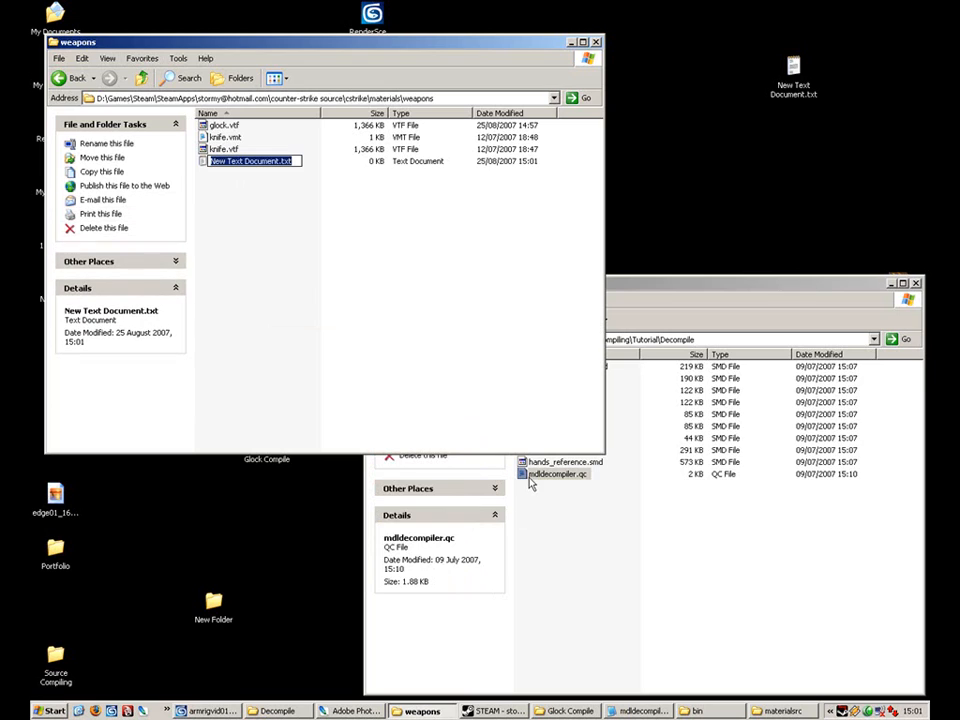
{"action": "type", "text": "glock"}
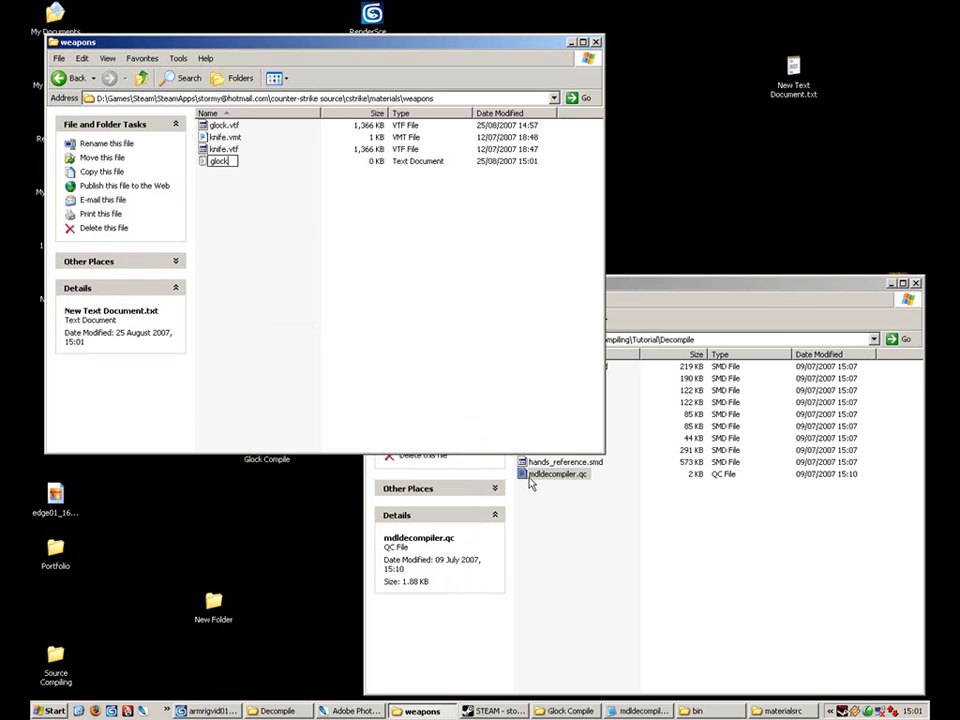
{"action": "type", "text": ".vmt"}
{"action": "key", "text": "Return"}
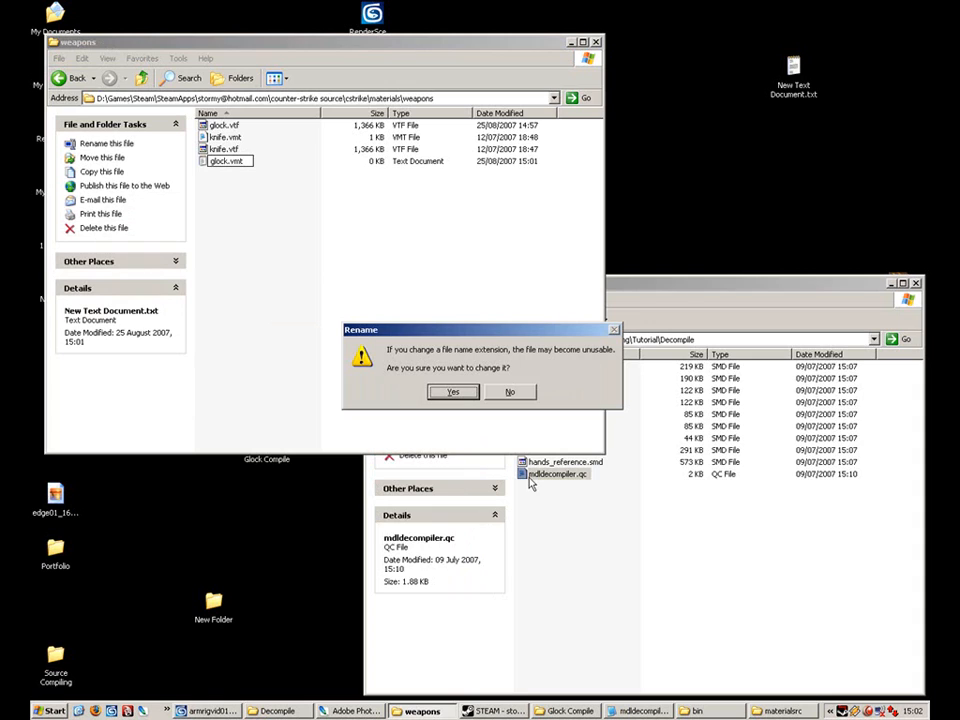
{"action": "left_click", "coordinate": [450, 397]}
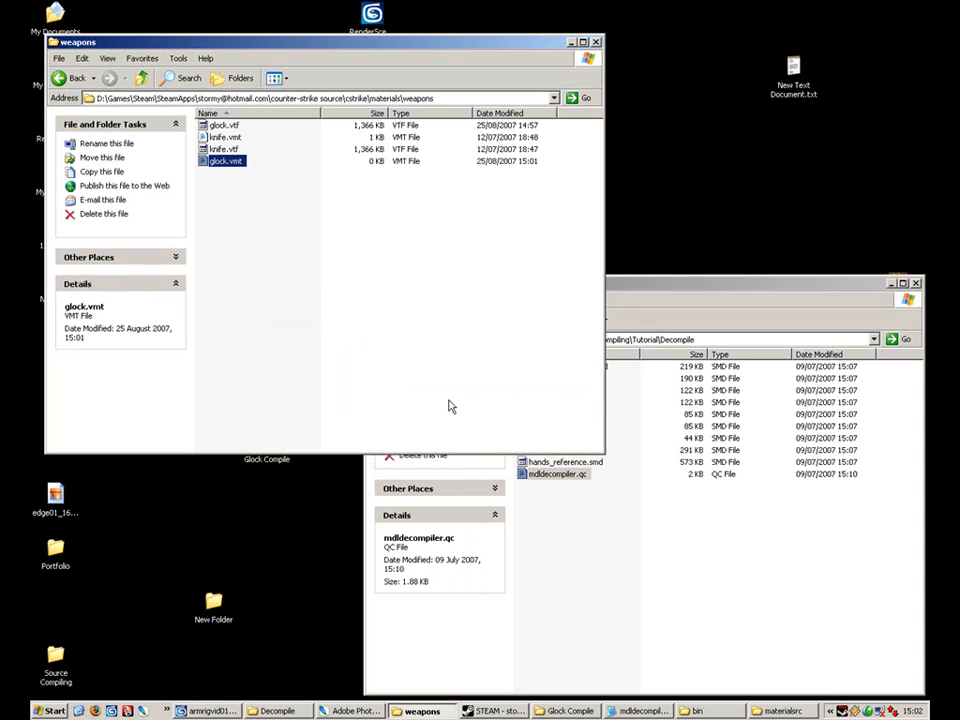
Open the new glock.vmt in Notepad and shrink its window so the weapons file list stays in view
{"action": "double_click", "coordinate": [206, 168]}
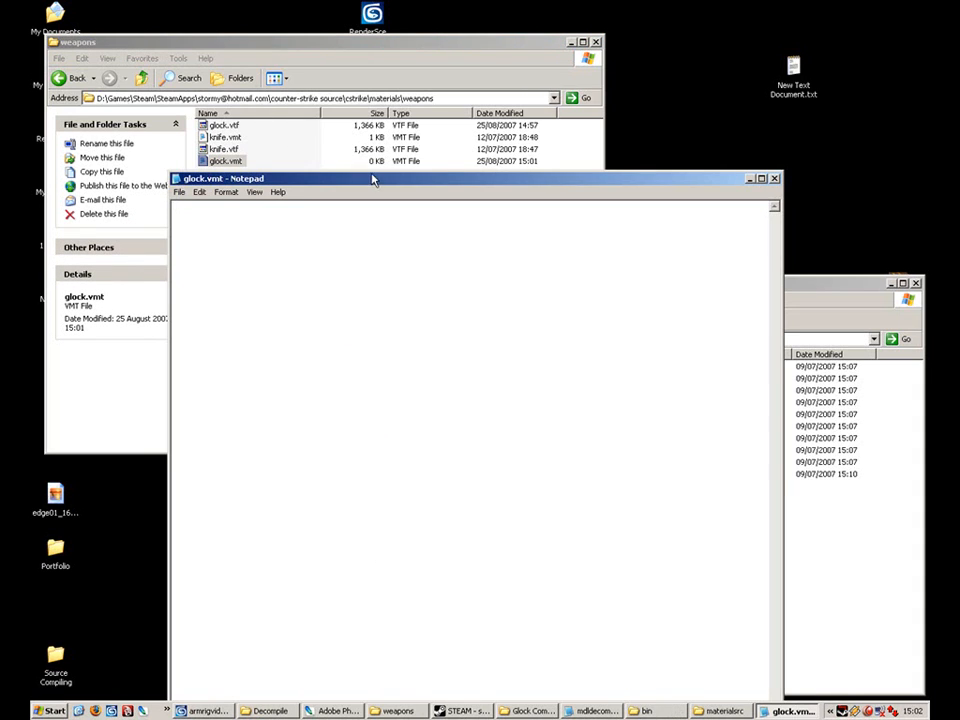
{"action": "left_click_drag", "start_coordinate": [373, 180], "coordinate": [503, 114]}
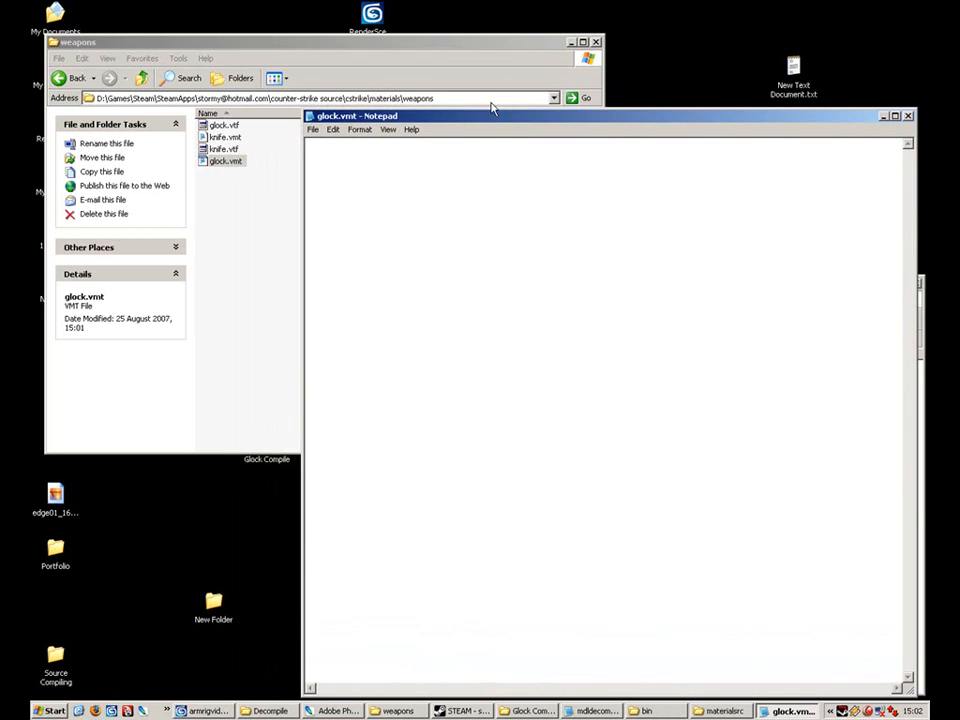
{"action": "left_click_drag", "start_coordinate": [304, 111], "coordinate": [417, 218]}
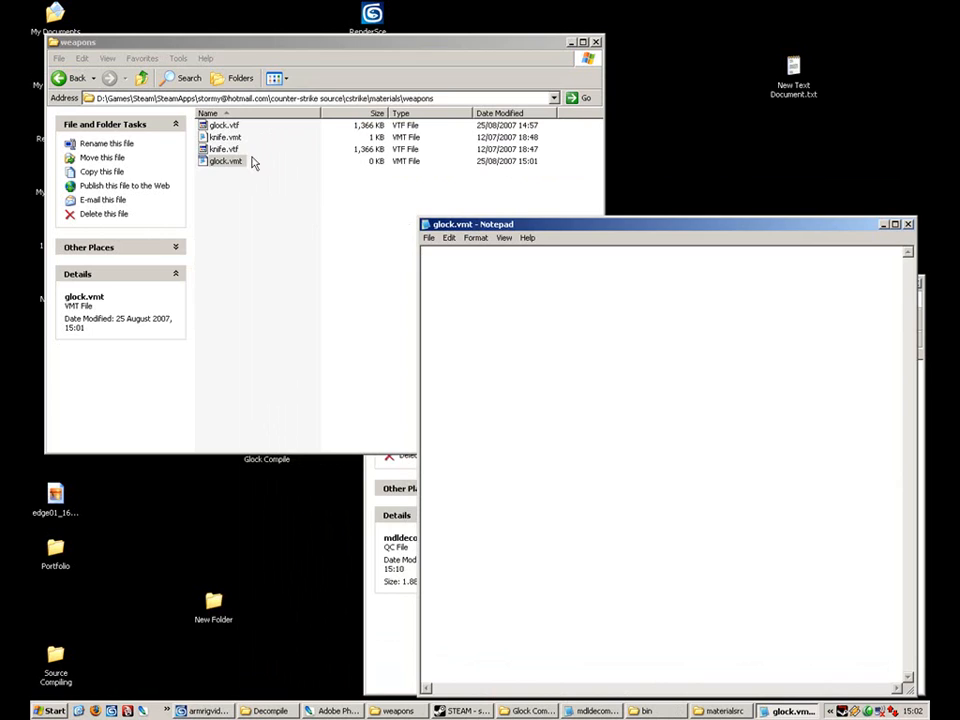
Look at the script in knife.vmt, minimize the weapons window and check the desktop's New Folder, closing both
{"action": "double_click", "coordinate": [225, 137]}
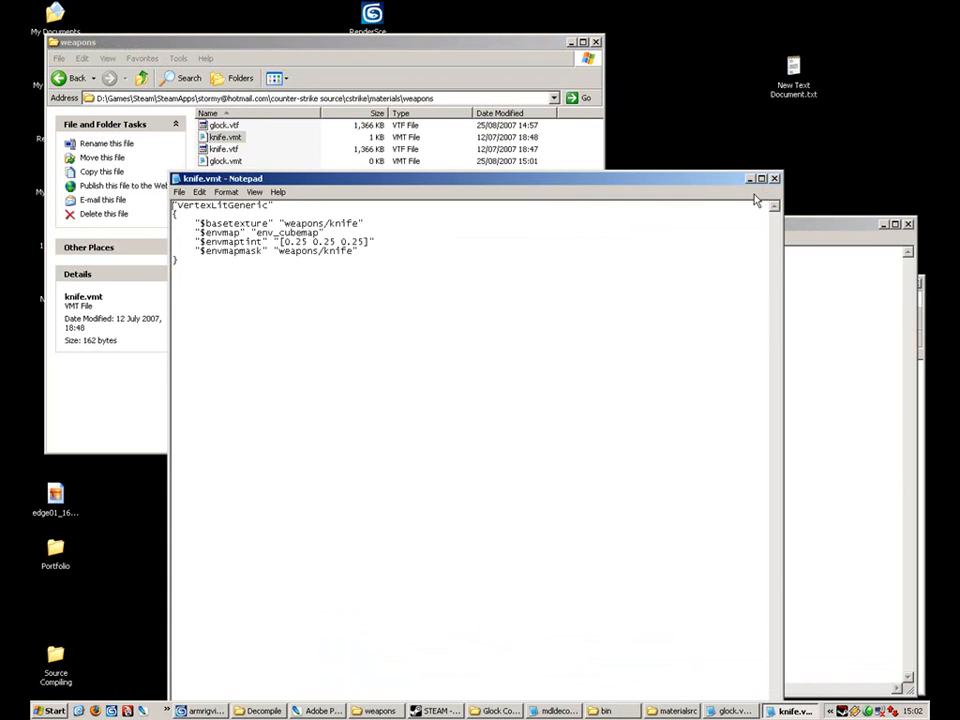
{"action": "left_click", "coordinate": [774, 178]}
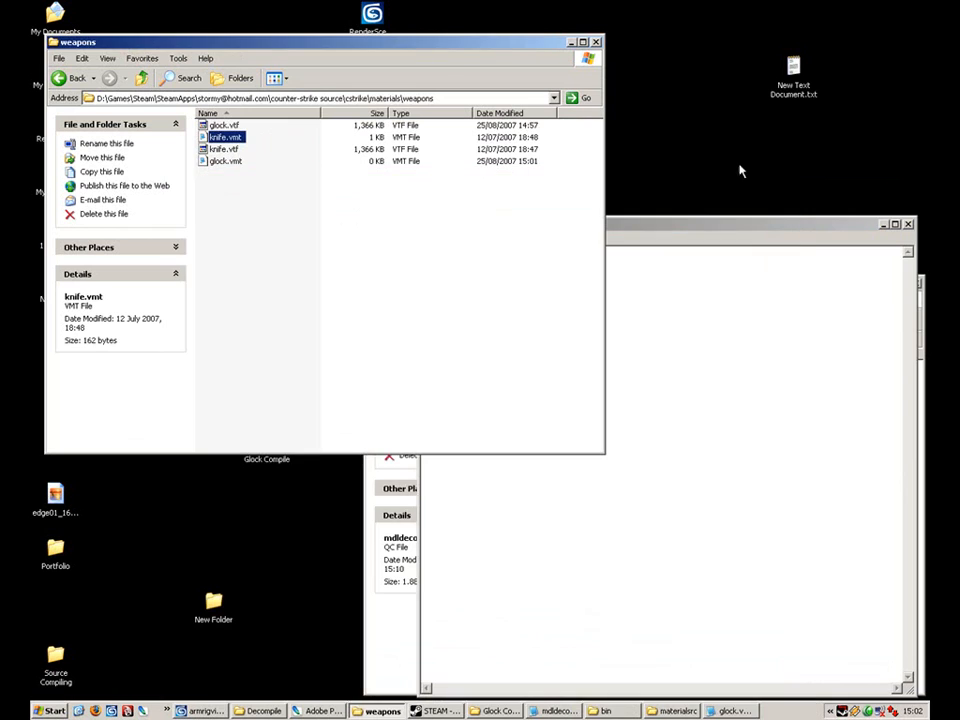
{"action": "left_click", "coordinate": [596, 42]}
{"action": "left_click", "coordinate": [212, 604]}
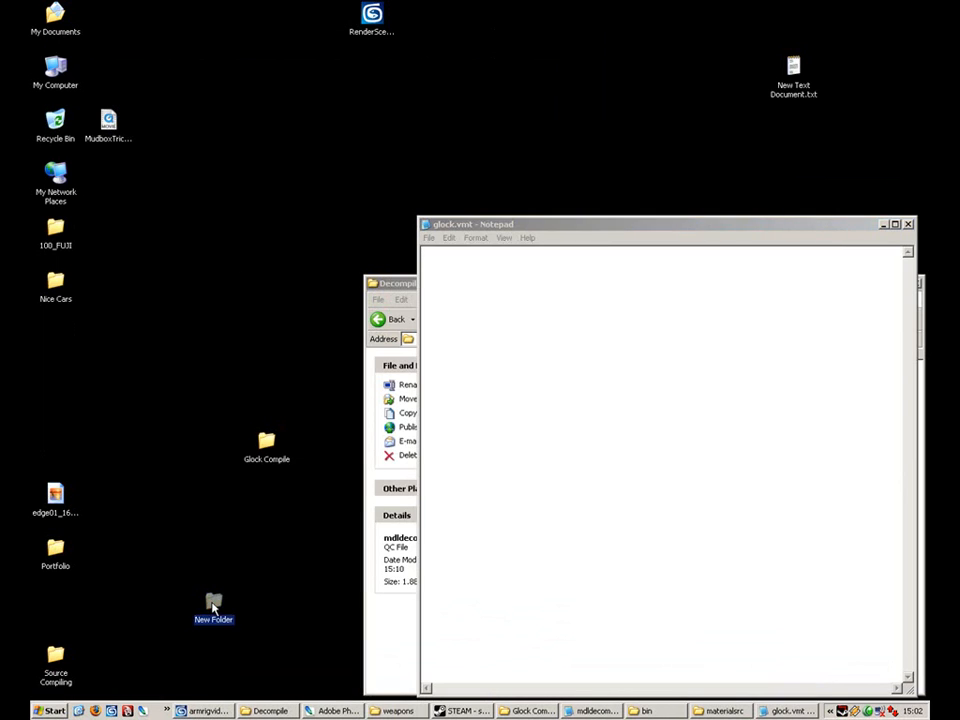
{"action": "double_click", "coordinate": [212, 604]}
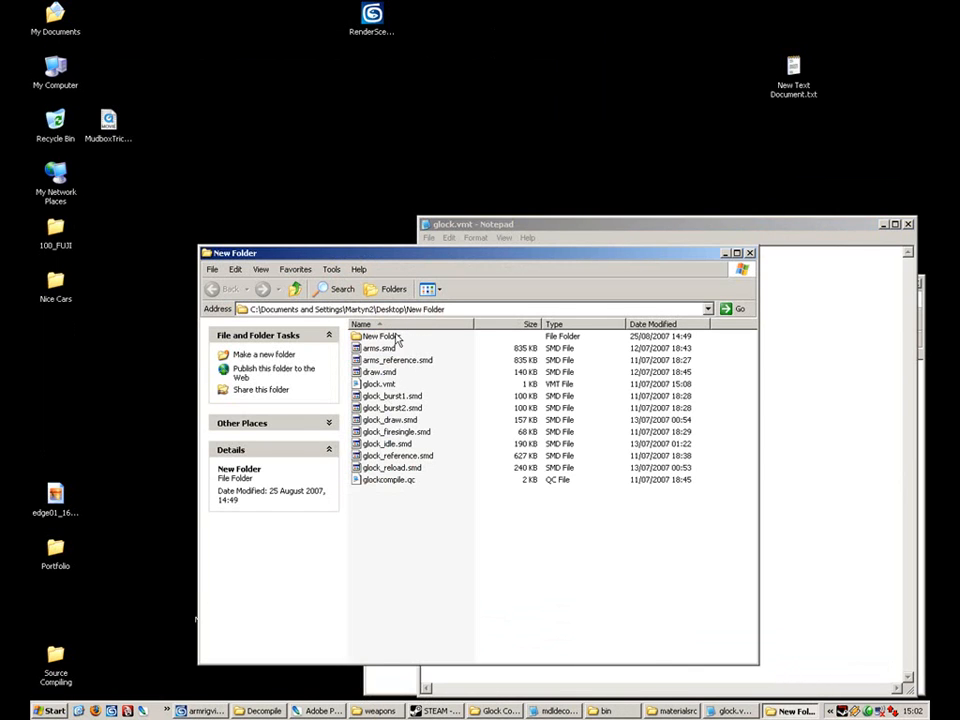
{"action": "left_click", "coordinate": [750, 253]}
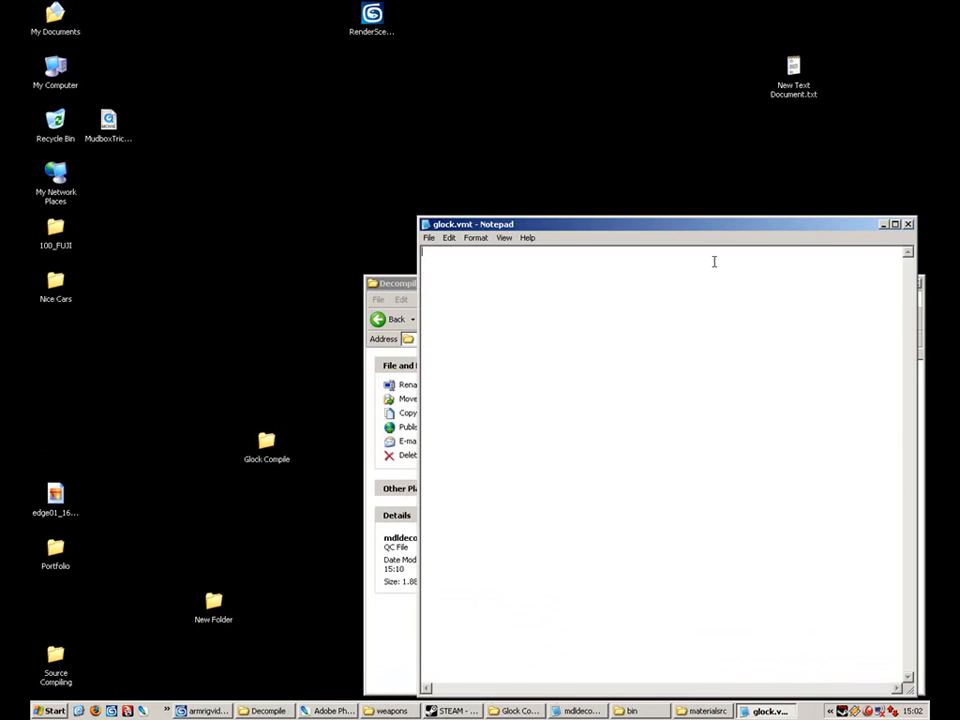
Copy the whole VertexLitGeneric script from glock.vmt in the desktop's Glock Compile folder into the new empty glock.vmt
{"action": "double_click", "coordinate": [268, 442]}
{"action": "left_click", "coordinate": [236, 359]}
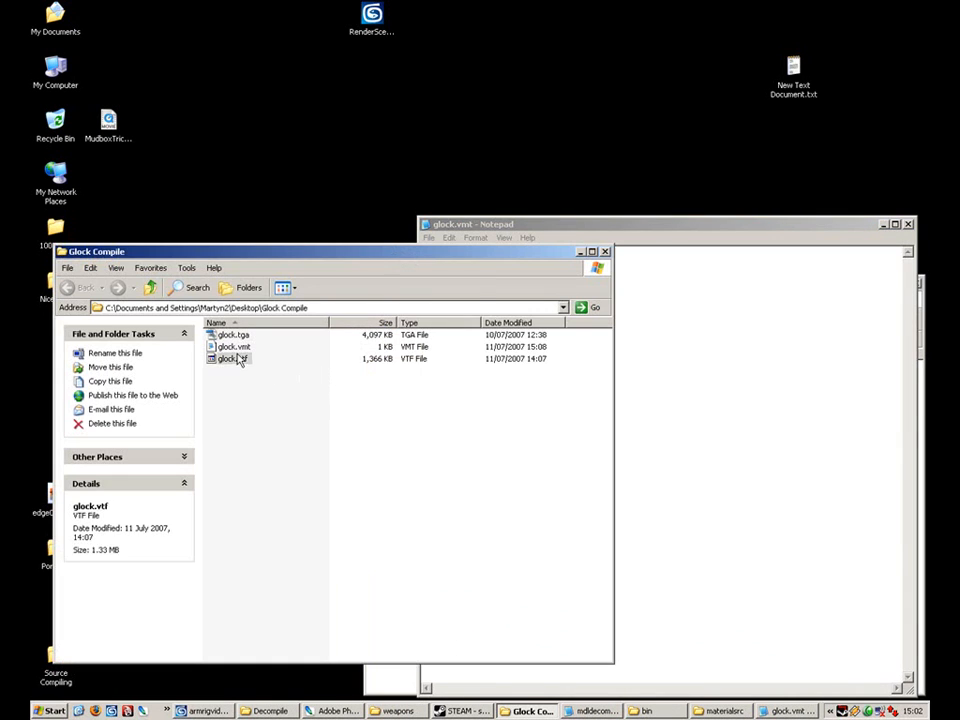
{"action": "double_click", "coordinate": [233, 346]}
{"action": "key", "text": "ctrl+a"}
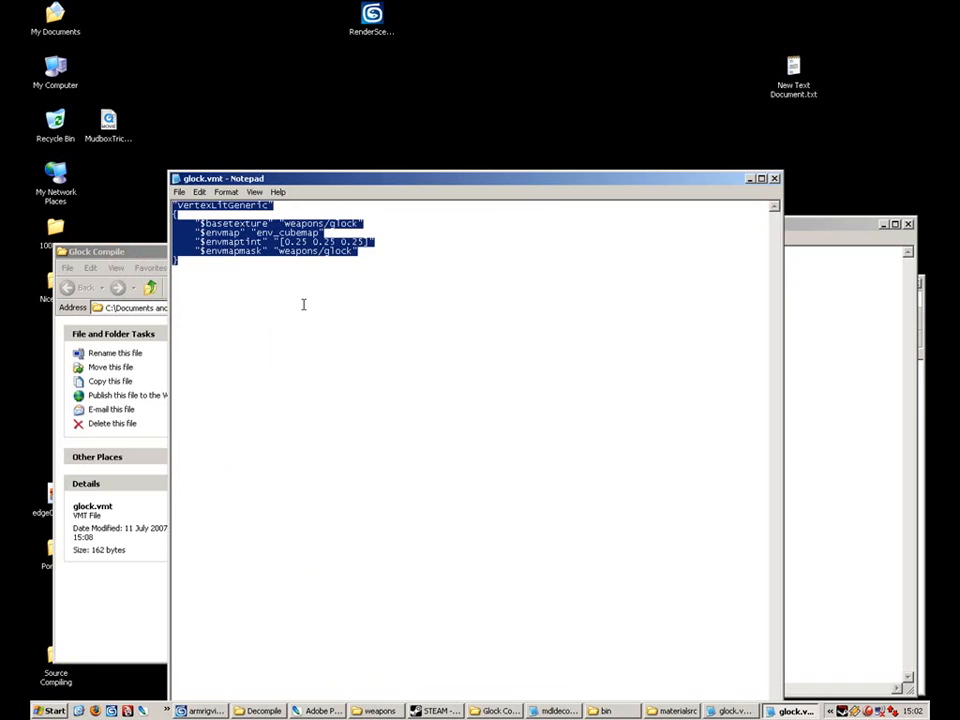
{"action": "left_click", "coordinate": [795, 353]}
{"action": "type", "text": "\"VertexLitGeneric\" { \t\"$basetexture\" \"weapons/glock\" \t\"$envmap\" \"env_cubemap\" \t\"$envmaptint\" \"[0.25 0.25 0.25]\" \t\"$envmapmask\" \"weapons/glock\" }"}
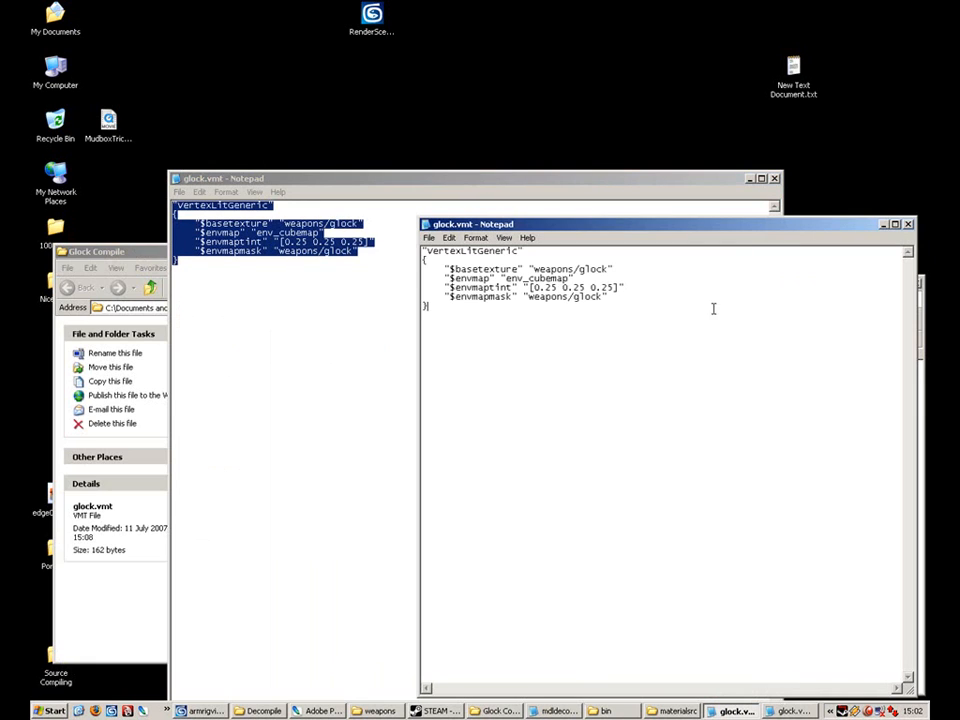
Highlight the "VertexLitGeneric" line at the start of the pasted script
{"action": "left_click", "coordinate": [667, 299]}
{"action": "left_click", "coordinate": [538, 252]}
{"action": "key", "text": "shift+Home"}
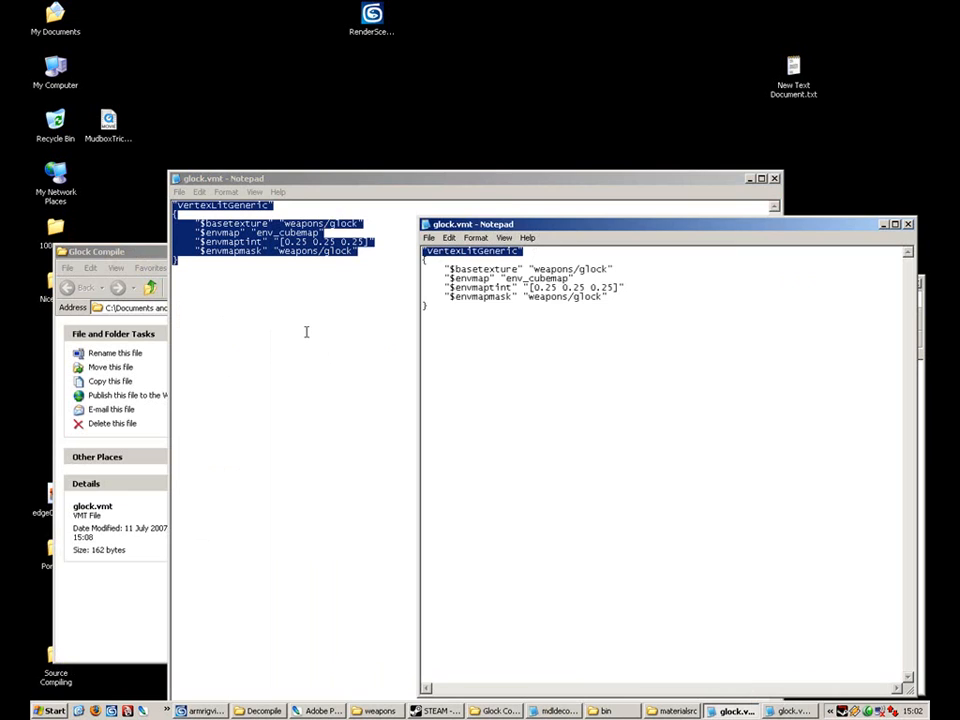
Close the original glock.vmt, move the new one's window to open space and save it
{"action": "left_click", "coordinate": [775, 178]}
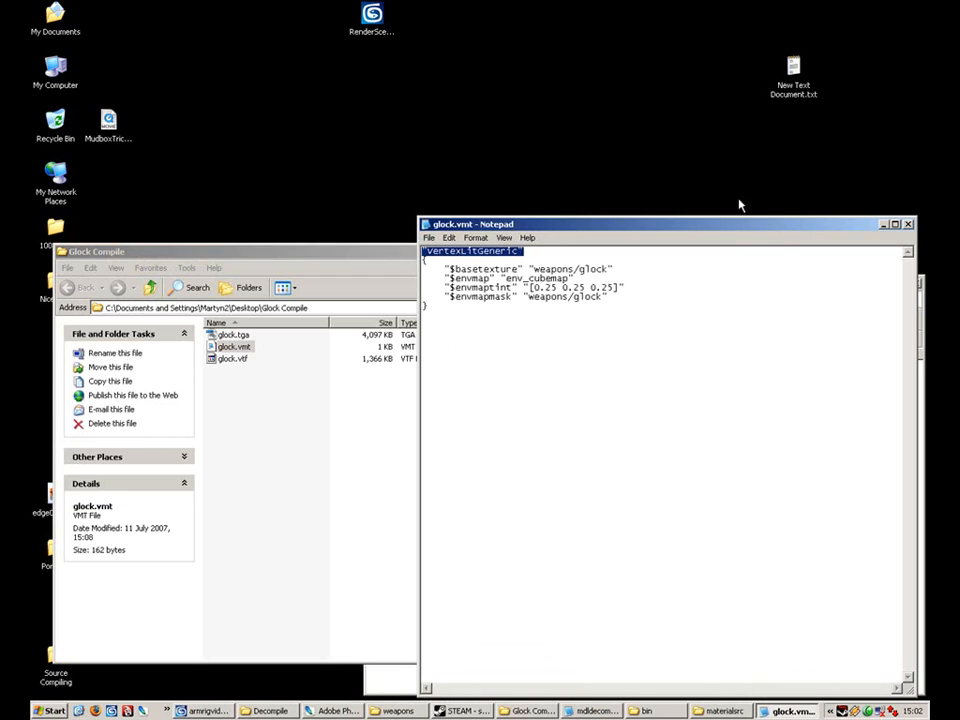
{"action": "left_click_drag", "start_coordinate": [696, 228], "coordinate": [500, 70]}
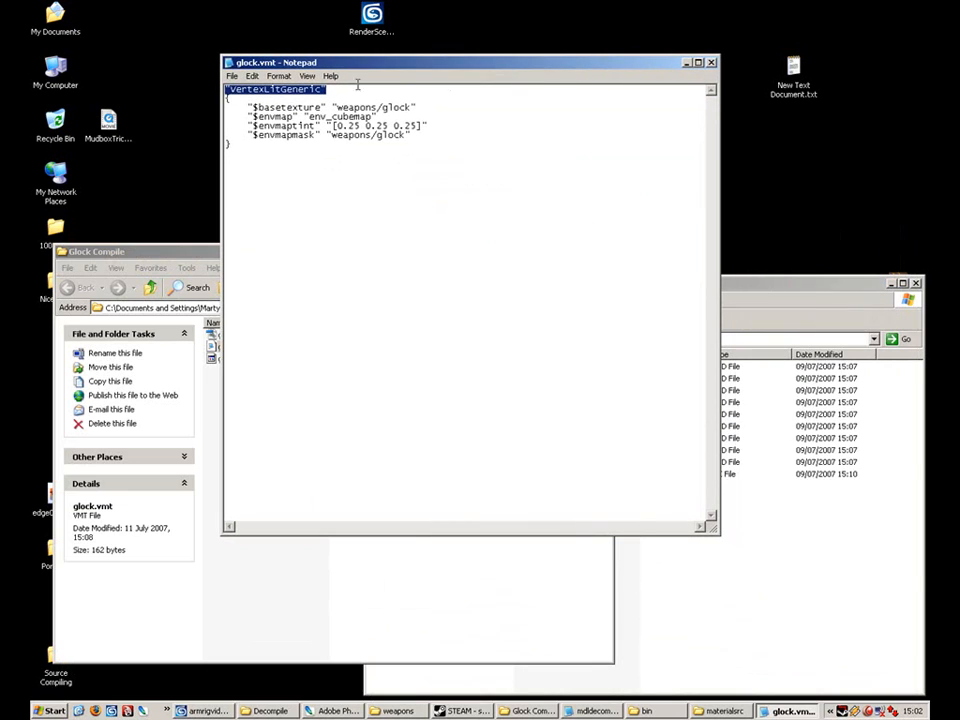
{"action": "left_click", "coordinate": [232, 76]}
{"action": "left_click", "coordinate": [240, 114]}
{"action": "left_click", "coordinate": [292, 98]}
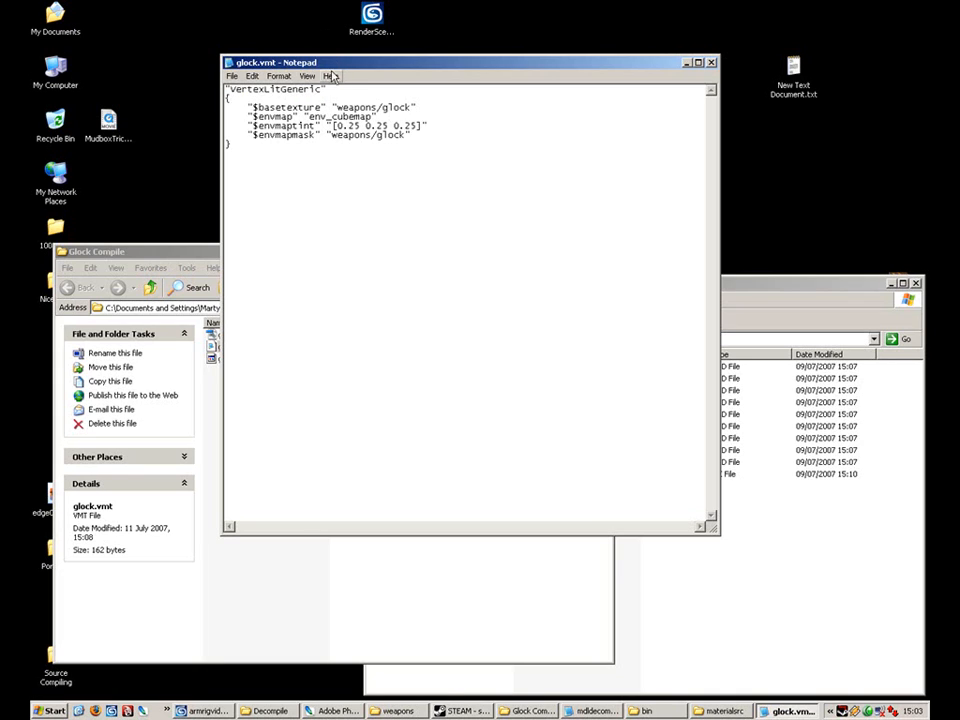
Enlarge the Notepad font to size 12 to make the glock.vmt script easier to read
{"action": "left_click_drag", "start_coordinate": [260, 153], "coordinate": [195, 78]}
{"action": "left_click", "coordinate": [279, 76]}
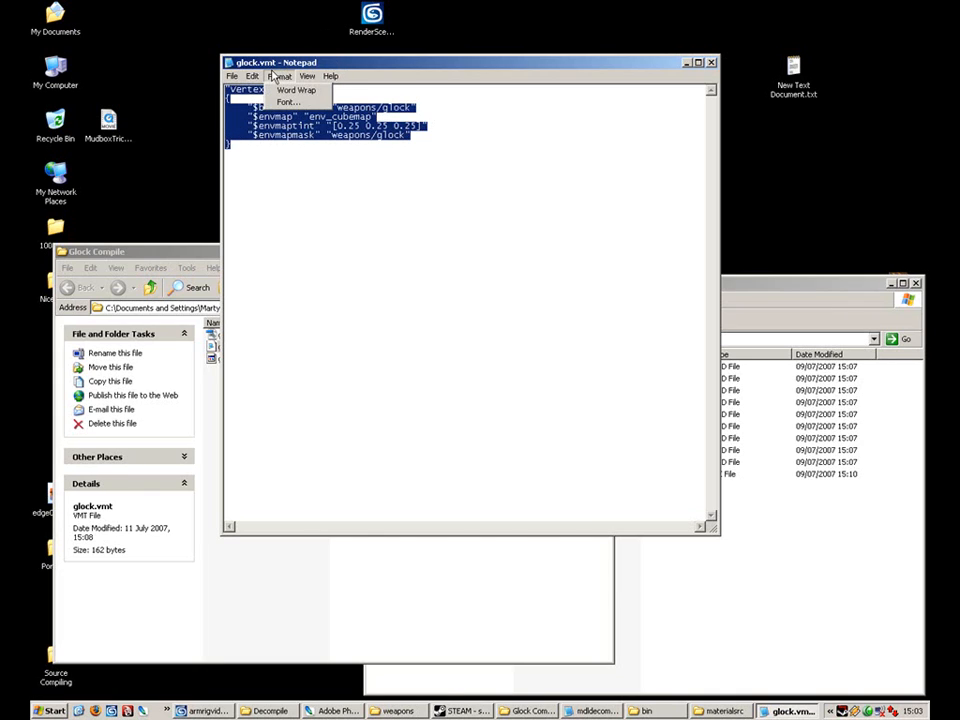
{"action": "left_click", "coordinate": [282, 104]}
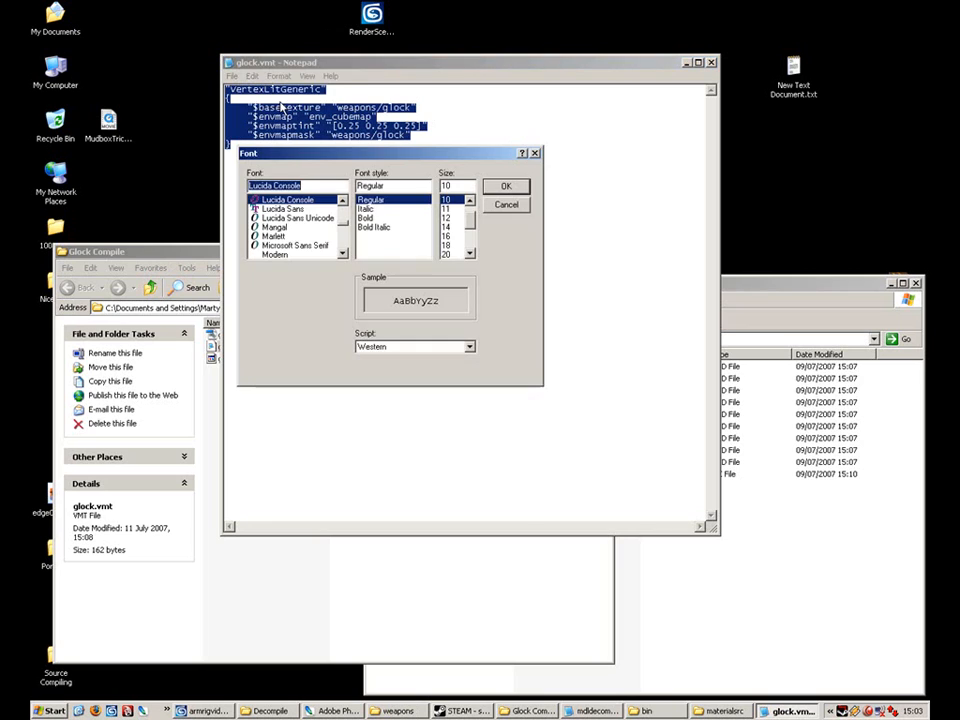
{"action": "left_click", "coordinate": [453, 217]}
{"action": "left_click", "coordinate": [506, 190]}
{"action": "left_click", "coordinate": [426, 178]}
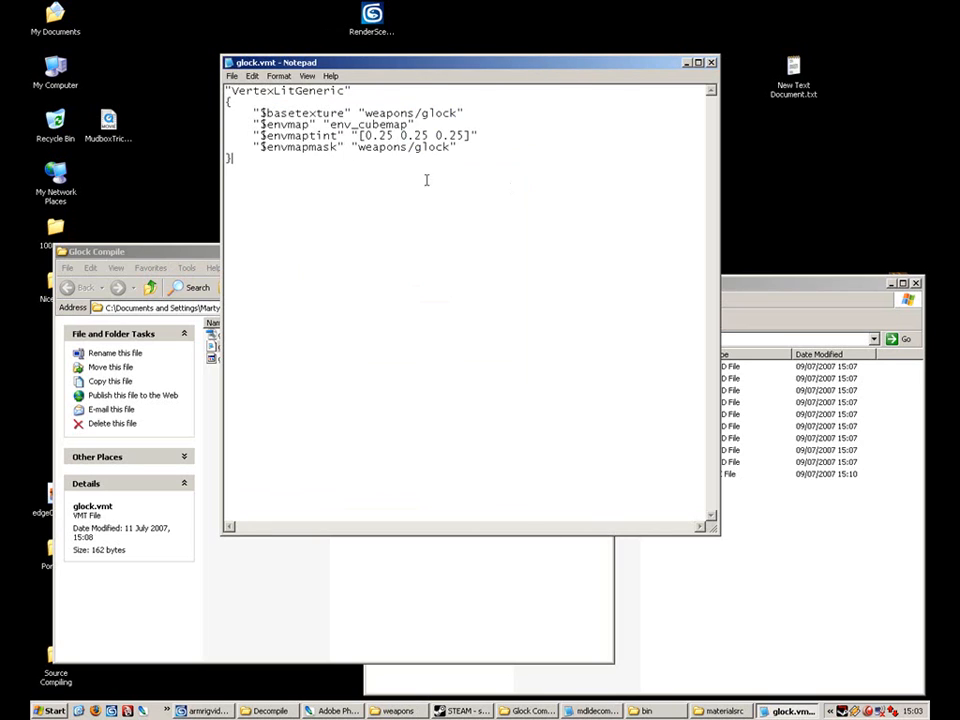
Reposition the glock.vmt window and highlight its "$basetexture" "weapons/glock" line
{"action": "left_click_drag", "start_coordinate": [439, 72], "coordinate": [504, 200]}
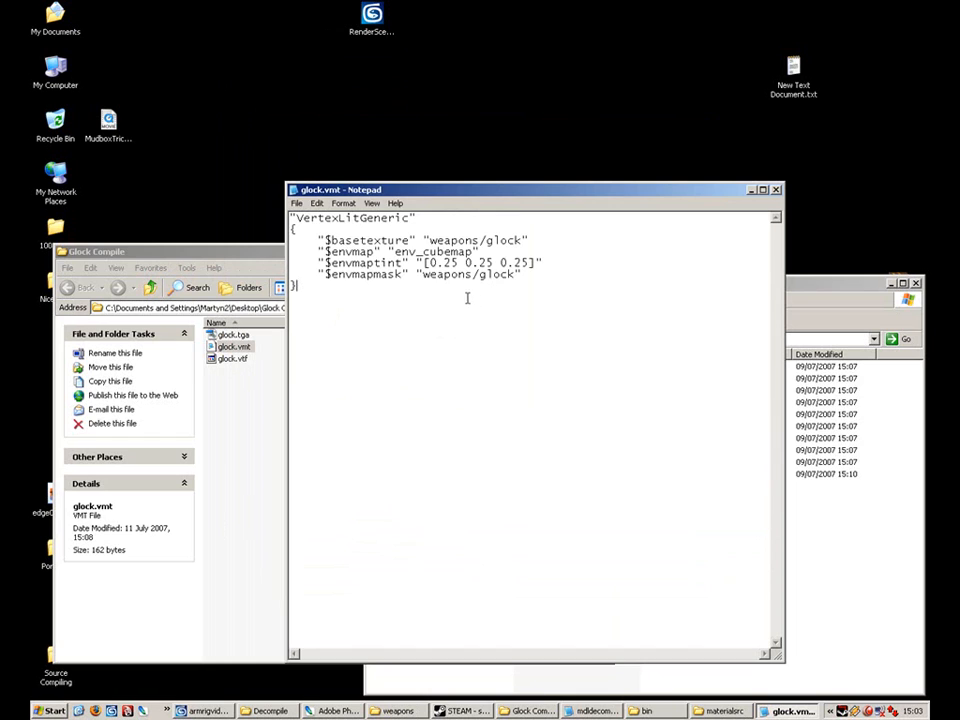
{"action": "left_click_drag", "start_coordinate": [318, 240], "coordinate": [574, 240]}
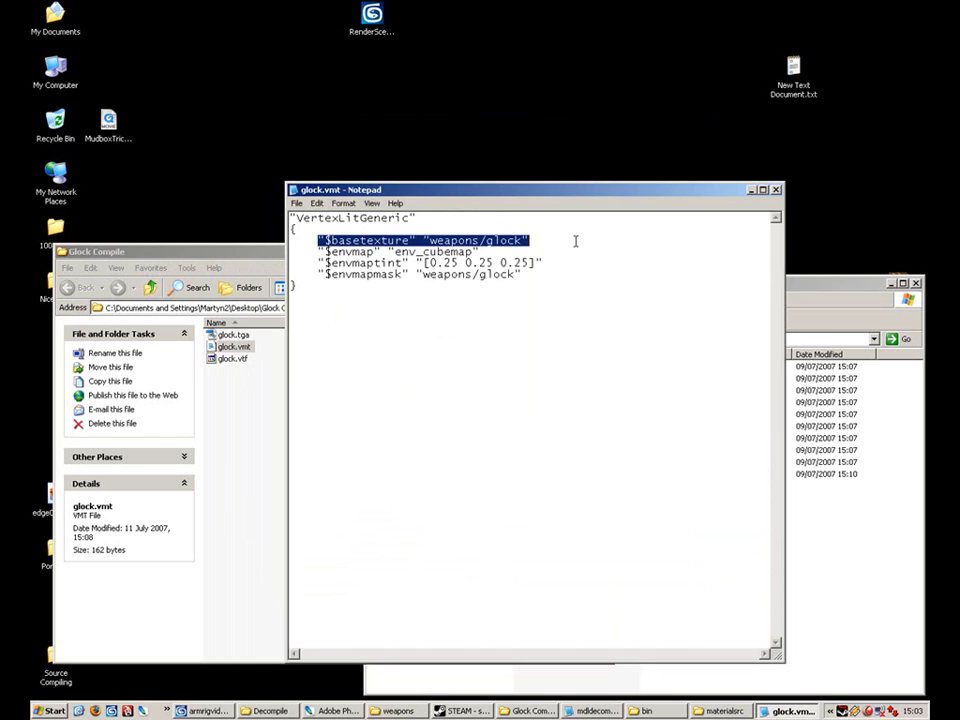
{"action": "left_click", "coordinate": [574, 240]}
Move the glock.vmt window aside, minimize the Glock Compile and materialsrc folders, and bring up materials\weapons
{"action": "left_click_drag", "start_coordinate": [562, 196], "coordinate": [630, 195]}
{"action": "left_click", "coordinate": [342, 347]}
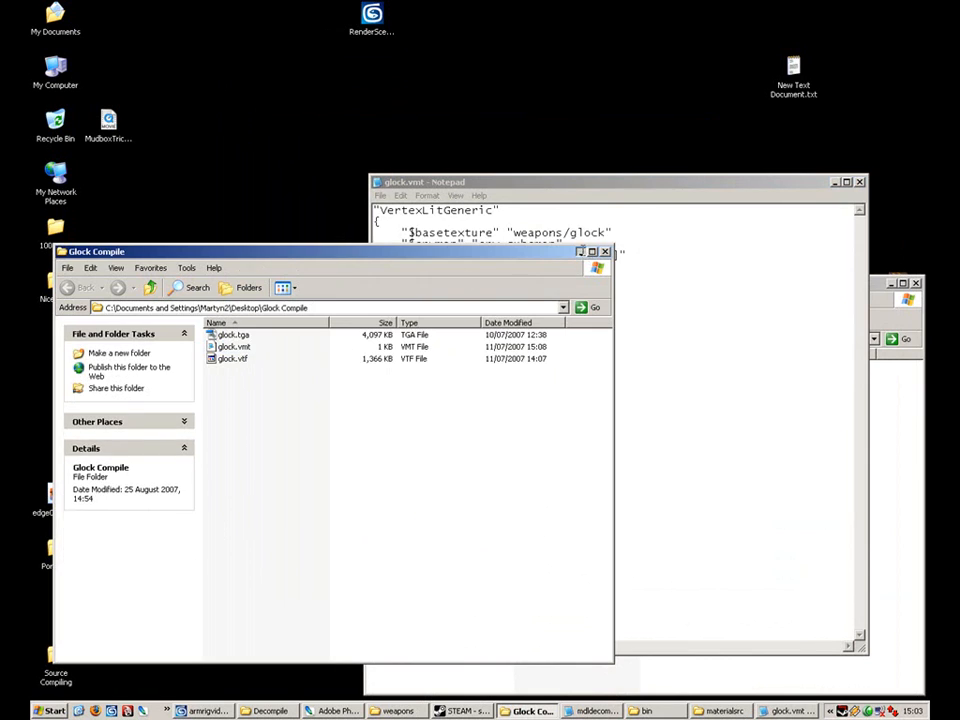
{"action": "left_click", "coordinate": [580, 251]}
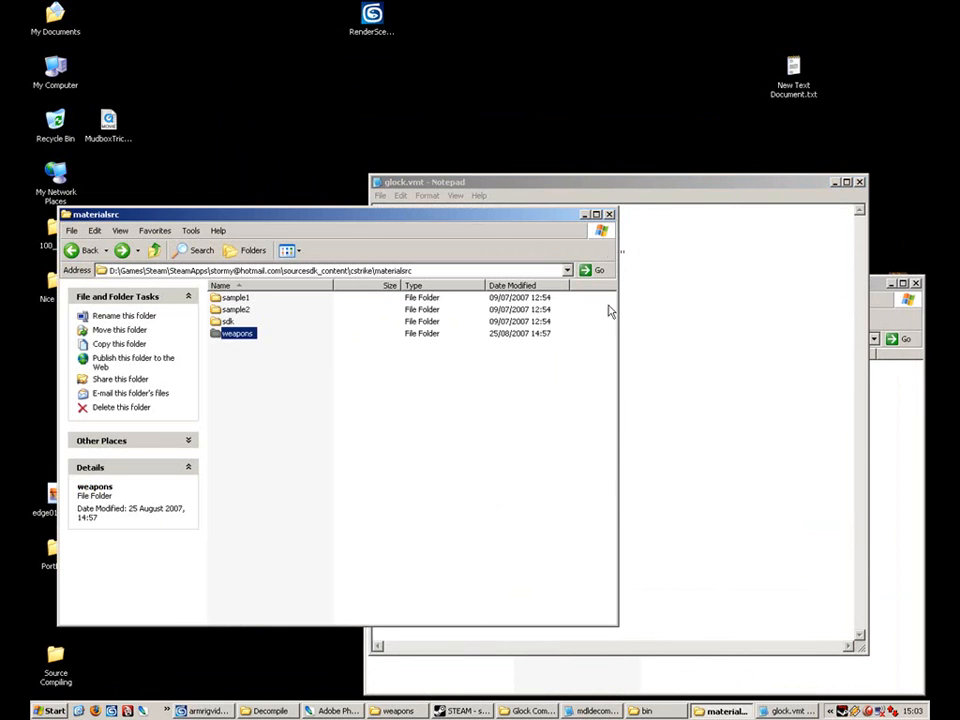
{"action": "left_click", "coordinate": [586, 214]}
{"action": "left_click", "coordinate": [398, 711]}
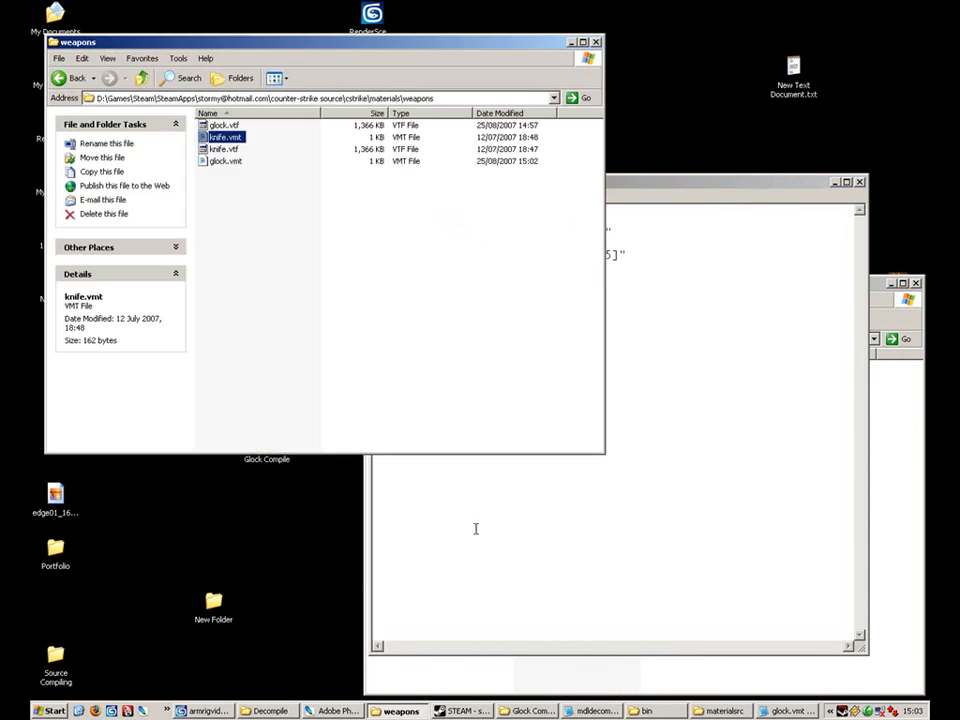
Move the glock.vmt window clear of the weapons folder and compare its "weapons/glock" path with the folder location under materials
{"action": "left_click", "coordinate": [672, 197]}
{"action": "left_click_drag", "start_coordinate": [672, 200], "coordinate": [745, 224]}
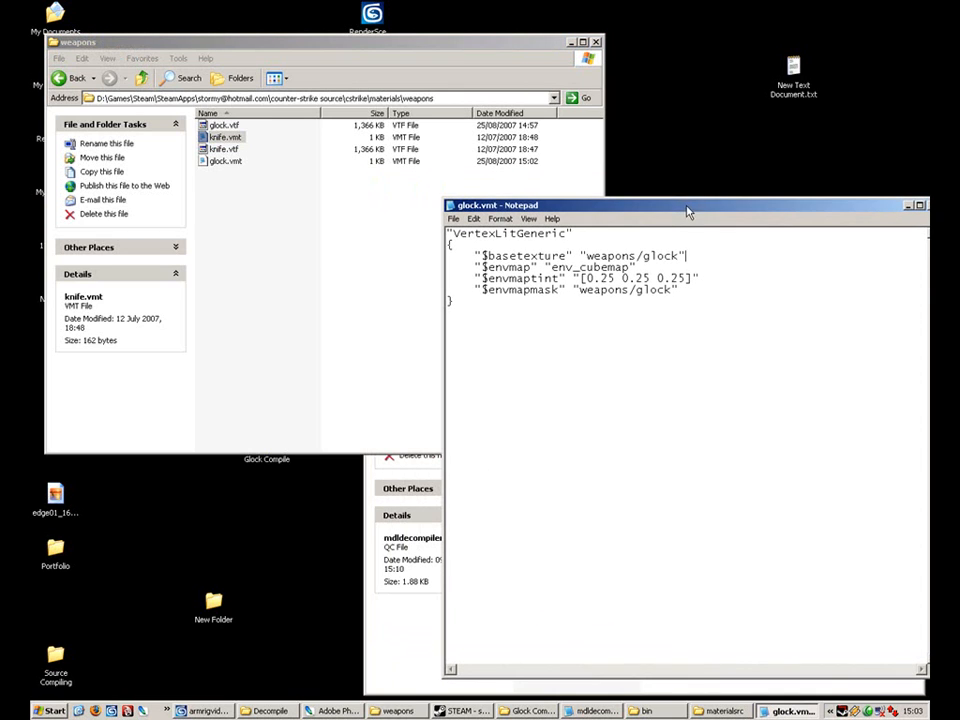
{"action": "left_click_drag", "start_coordinate": [674, 256], "coordinate": [636, 256]}
{"action": "left_click", "coordinate": [375, 261]}
{"action": "key", "text": "BackSpace"}
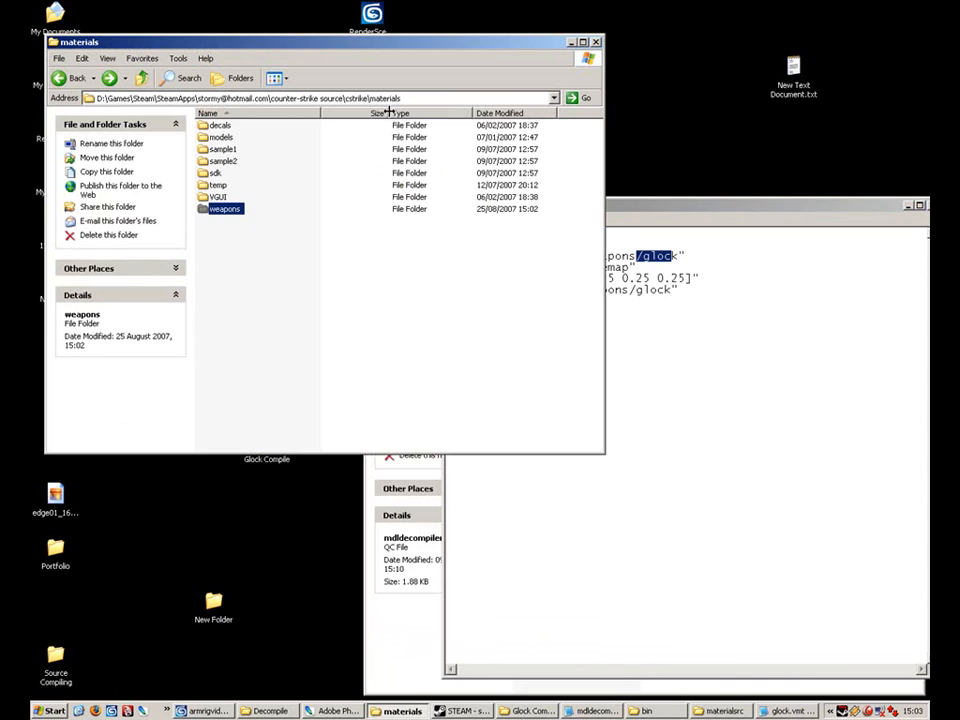
{"action": "left_click", "coordinate": [212, 230]}
{"action": "left_click", "coordinate": [695, 388]}
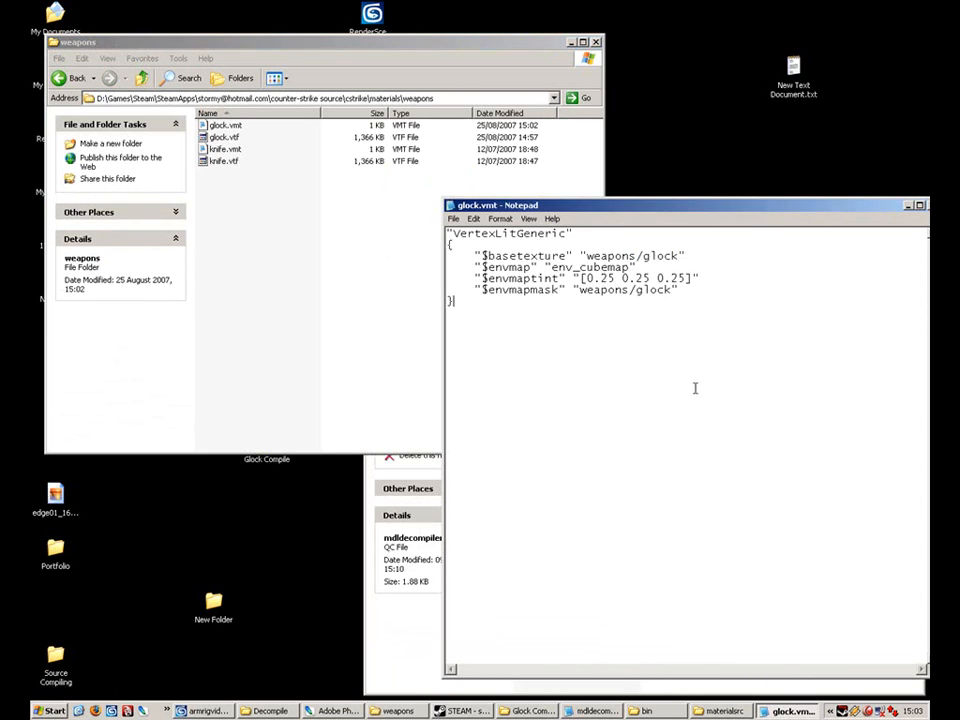
Examine the "$basetexture" path character by character and the "$envmap" "env_cubemap" line in glock.vmt
{"action": "left_click", "coordinate": [643, 256]}
{"action": "key", "text": "Home"}
{"action": "key", "text": "Right"}
{"action": "key", "text": "Right"}
{"action": "key", "text": "Right"}
{"action": "key", "text": "Right"}
{"action": "key", "text": "Right"}
{"action": "key", "text": "Right"}
{"action": "key", "text": "Right"}
{"action": "key", "text": "Right"}
{"action": "key", "text": "Right"}
{"action": "key", "text": "Right"}
{"action": "key", "text": "Right"}
{"action": "key", "text": "Right"}
{"action": "key", "text": "Right"}
{"action": "key", "text": "Right"}
{"action": "key", "text": "Right"}
{"action": "key", "text": "Right"}
{"action": "key", "text": "Right"}
{"action": "key", "text": "Right"}
{"action": "key", "text": "Left"}
{"action": "key", "text": "Left"}
{"action": "left_click", "coordinate": [637, 266]}
Highlight the "$envmaptint" line and its "[0.25 0.25 0.25]" value in glock.vmt
{"action": "left_click_drag", "start_coordinate": [466, 278], "coordinate": [722, 279]}
{"action": "left_click", "coordinate": [722, 279]}
{"action": "left_click_drag", "start_coordinate": [577, 278], "coordinate": [697, 278]}
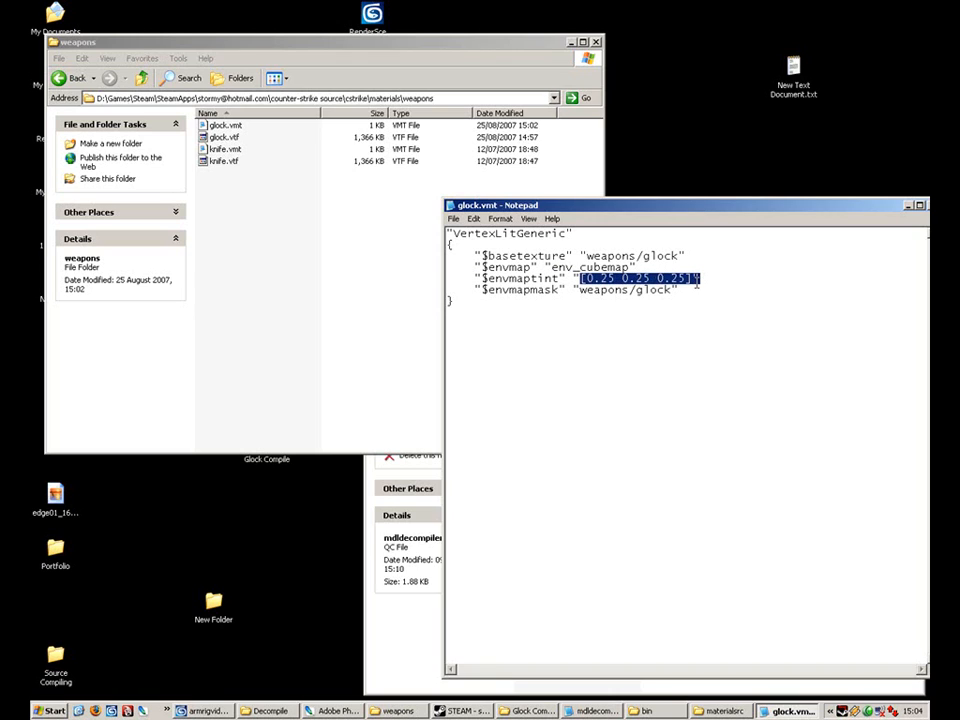
{"action": "left_click", "coordinate": [727, 299]}
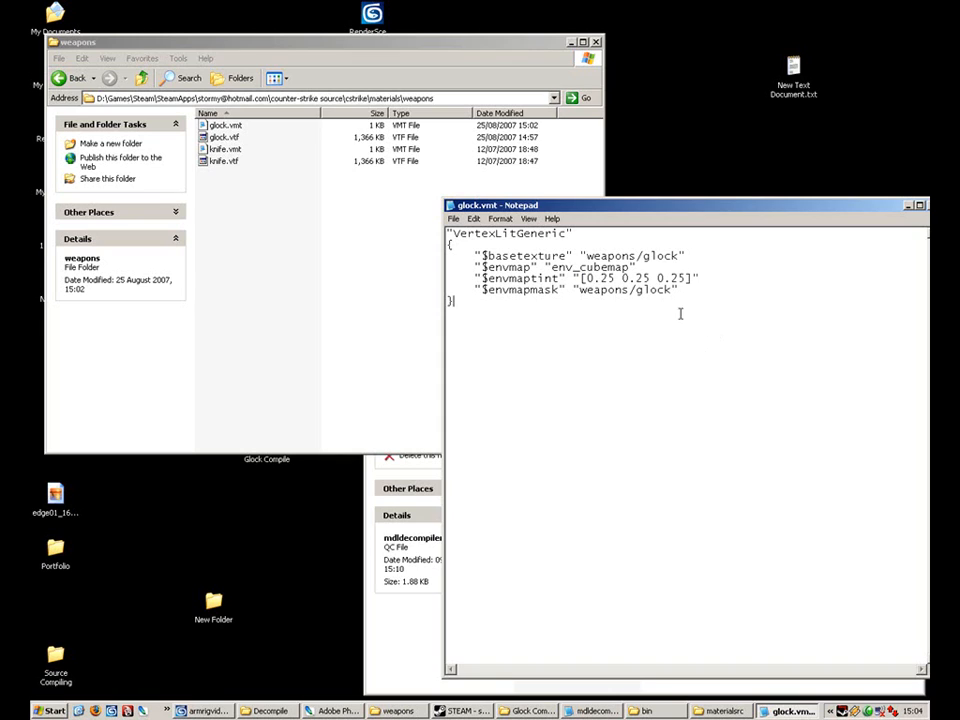
Step through the individual numbers of "$envmaptint" and return to the lines above it to examine them
{"action": "left_click_drag", "start_coordinate": [590, 278], "coordinate": [694, 321]}
{"action": "left_click", "coordinate": [690, 278]}
{"action": "left_click", "coordinate": [612, 278]}
{"action": "key", "text": "Left"}
{"action": "key", "text": "Left"}
{"action": "key", "text": "Right"}
{"action": "key", "text": "Right"}
{"action": "key", "text": "Right"}
{"action": "key", "text": "Right"}
{"action": "key", "text": "Right"}
{"action": "key", "text": "Right"}
{"action": "key", "text": "Right"}
{"action": "key", "text": "Right"}
{"action": "key", "text": "Left"}
{"action": "key", "text": "Left"}
{"action": "key", "text": "Left"}
{"action": "key", "text": "Left"}
{"action": "key", "text": "Left"}
{"action": "key", "text": "Left"}
{"action": "key", "text": "Left"}
{"action": "key", "text": "Left"}
{"action": "key", "text": "Left"}
{"action": "key", "text": "Left"}
{"action": "key", "text": "Left"}
{"action": "key", "text": "Left"}
{"action": "key", "text": "Left"}
{"action": "key", "text": "Left"}
{"action": "key", "text": "Left"}
{"action": "key", "text": "Left"}
{"action": "key", "text": "Left"}
{"action": "key", "text": "Left"}
{"action": "key", "text": "Left"}
{"action": "key", "text": "Left"}
{"action": "key", "text": "Right"}
{"action": "key", "text": "Right"}
{"action": "key", "text": "Right"}
{"action": "key", "text": "Right"}
{"action": "key", "text": "Right"}
{"action": "key", "text": "Left"}
{"action": "key", "text": "Right"}
{"action": "key", "text": "Right"}
{"action": "key", "text": "Right"}
{"action": "key", "text": "Right"}
{"action": "key", "text": "Right"}
{"action": "key", "text": "Right"}
{"action": "key", "text": "Right"}
{"action": "key", "text": "Right"}
{"action": "key", "text": "Right"}
{"action": "key", "text": "Right"}
{"action": "key", "text": "Right"}
{"action": "key", "text": "Right"}
{"action": "key", "text": "Right"}
{"action": "key", "text": "Right"}
{"action": "key", "text": "Right"}
{"action": "key", "text": "Right"}
{"action": "key", "text": "Right"}
{"action": "key", "text": "Right"}
{"action": "key", "text": "Right"}
{"action": "key", "text": "Right"}
{"action": "key", "text": "Left"}
{"action": "key", "text": "Left"}
{"action": "key", "text": "Home"}
{"action": "key", "text": "Up"}
{"action": "key", "text": "Right"}
{"action": "key", "text": "Left"}
{"action": "key", "text": "Down"}
{"action": "key", "text": "Up"}
{"action": "key", "text": "Up"}
Save the complete glock.vmt script and close its window
{"action": "left_click_drag", "start_coordinate": [490, 310], "coordinate": [458, 230]}
{"action": "left_click", "coordinate": [460, 233]}
{"action": "left_click", "coordinate": [453, 218]}
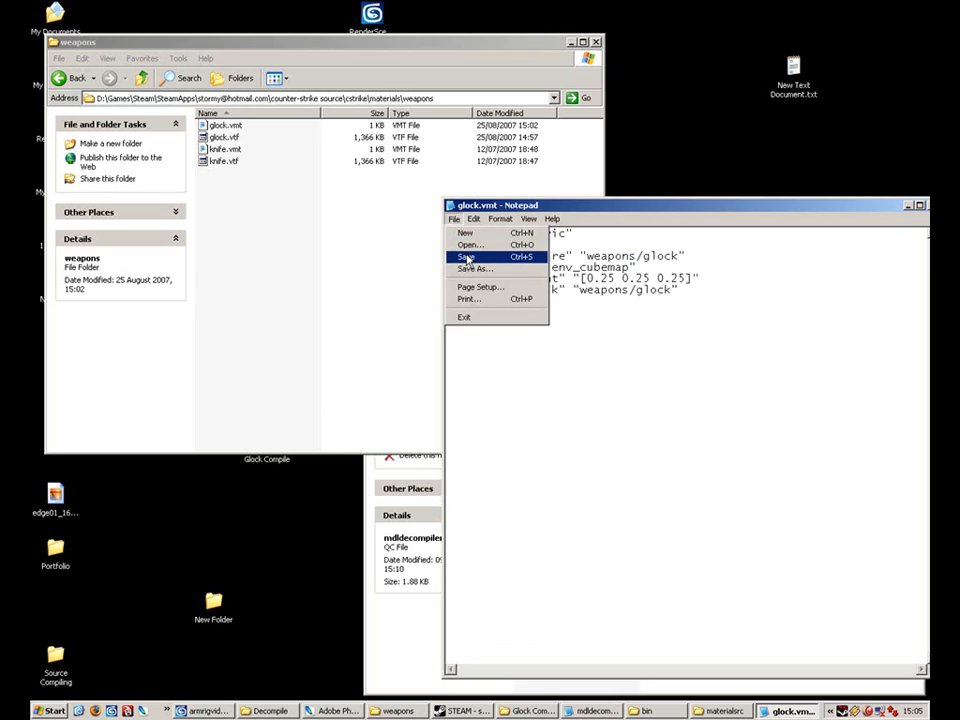
{"action": "left_click", "coordinate": [466, 257]}
{"action": "left_click_drag", "start_coordinate": [473, 307], "coordinate": [388, 208]}
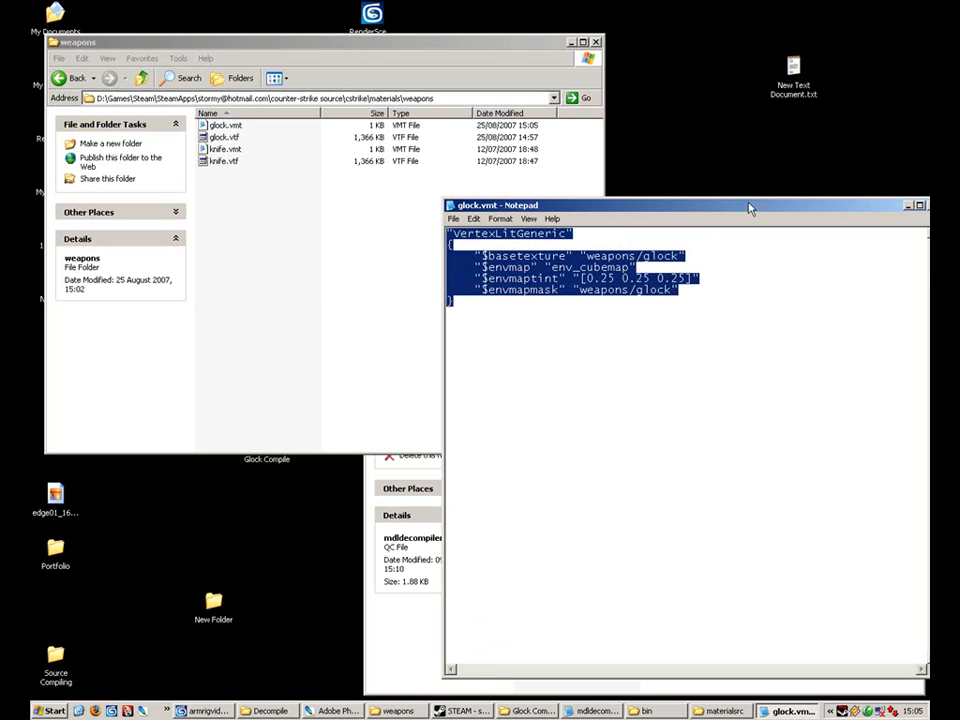
{"action": "left_click_drag", "start_coordinate": [750, 207], "coordinate": [640, 156]}
{"action": "left_click", "coordinate": [663, 281]}
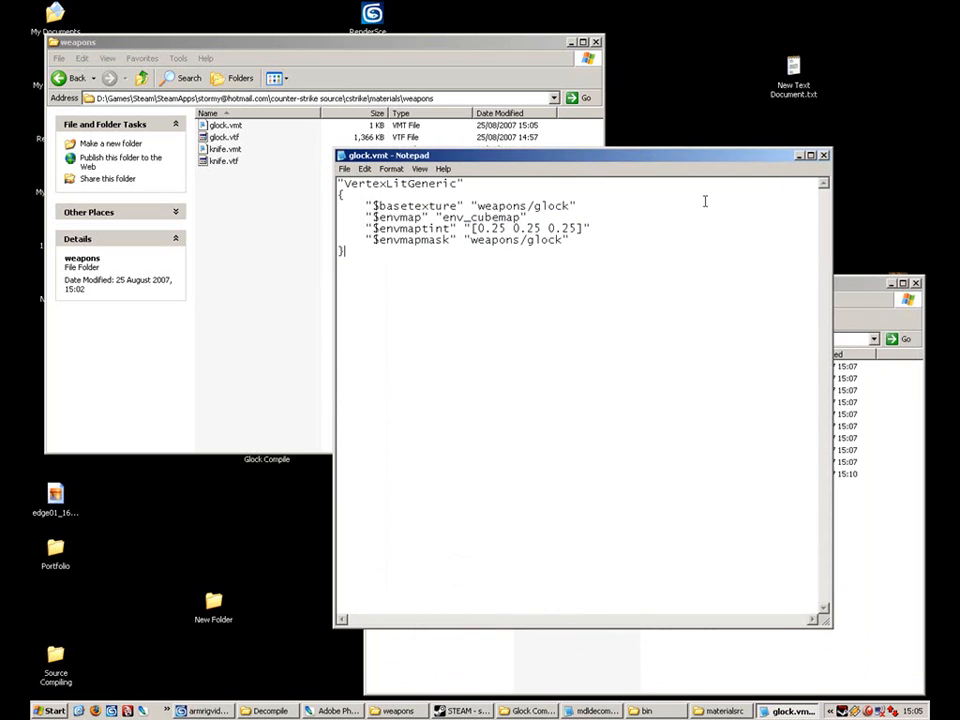
{"action": "left_click", "coordinate": [823, 157]}
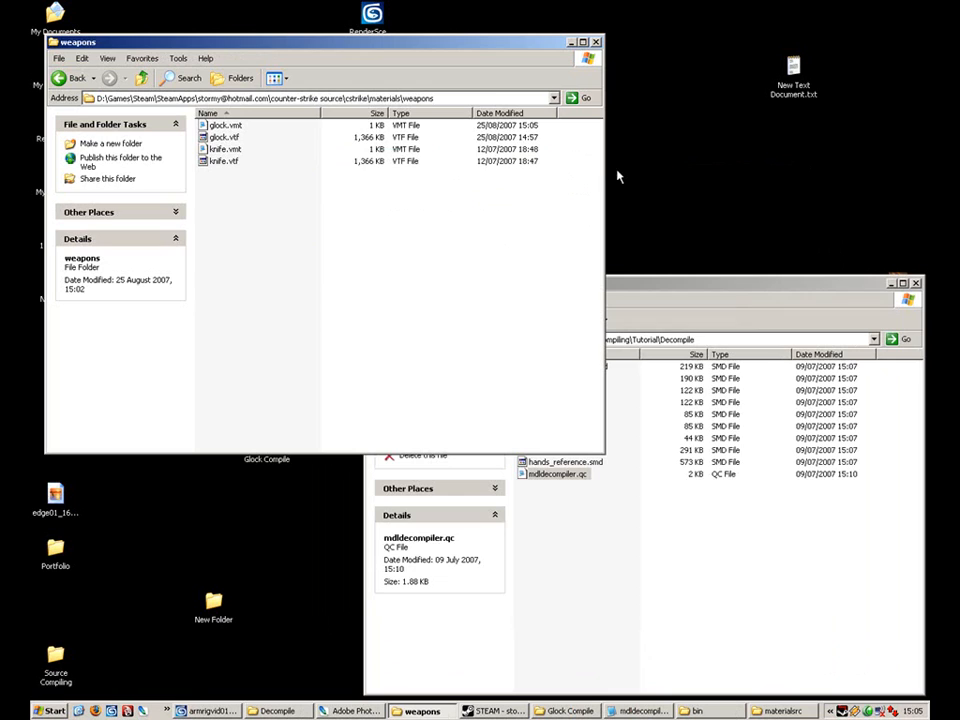
Check the glock.vmt and glock.vtf files in the weapons folder and minimize the Decompile folder
{"action": "left_click", "coordinate": [222, 125]}
{"action": "left_click", "coordinate": [230, 137]}
{"action": "left_click", "coordinate": [224, 125]}
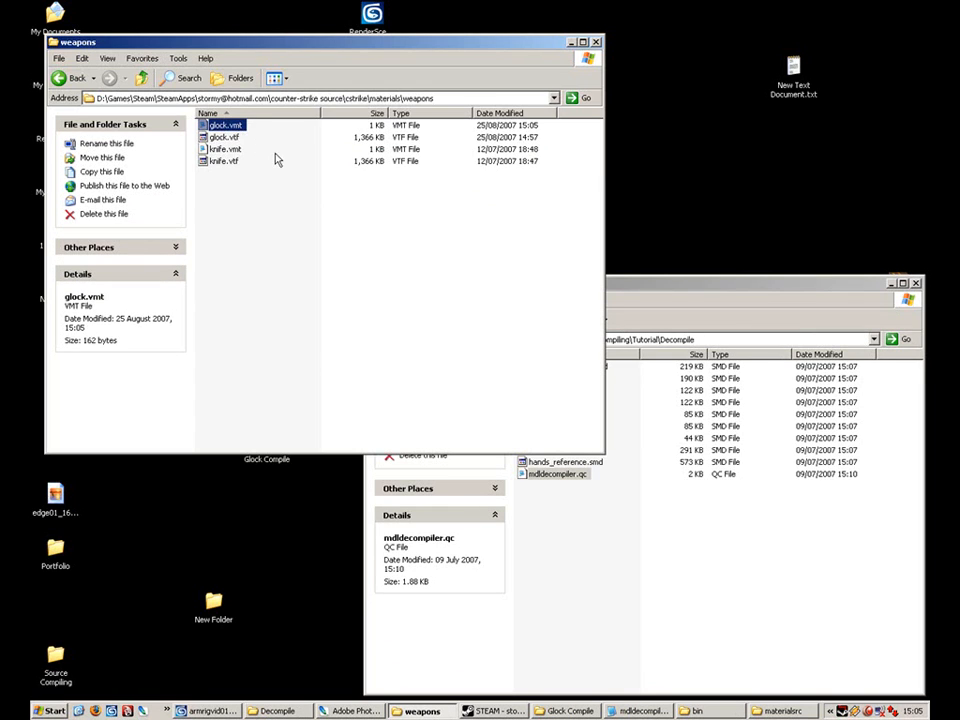
{"action": "left_click", "coordinate": [632, 521]}
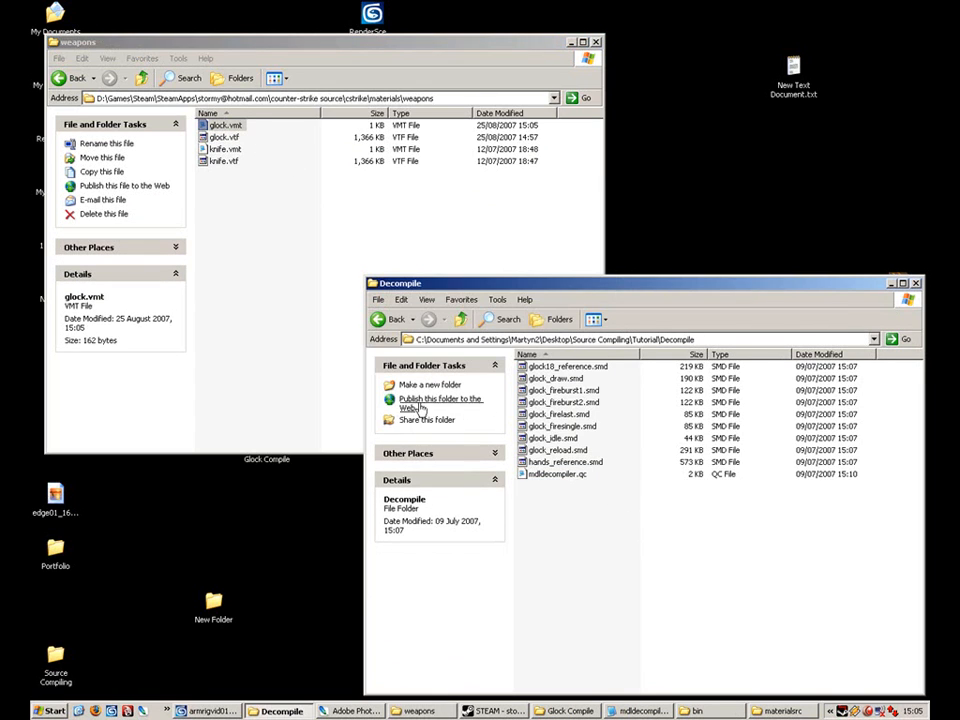
{"action": "left_click", "coordinate": [890, 283]}
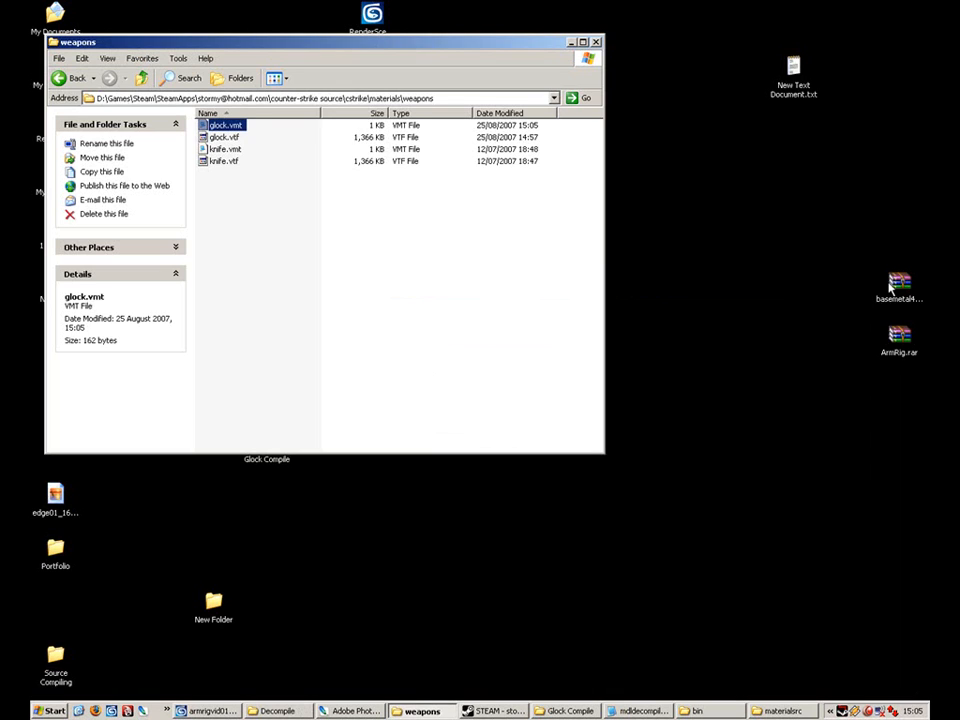
Close the STEAM and Adobe Photoshop programs running in the background
{"action": "left_click", "coordinate": [478, 711]}
{"action": "right_click", "coordinate": [480, 711]}
{"action": "left_click", "coordinate": [497, 681]}
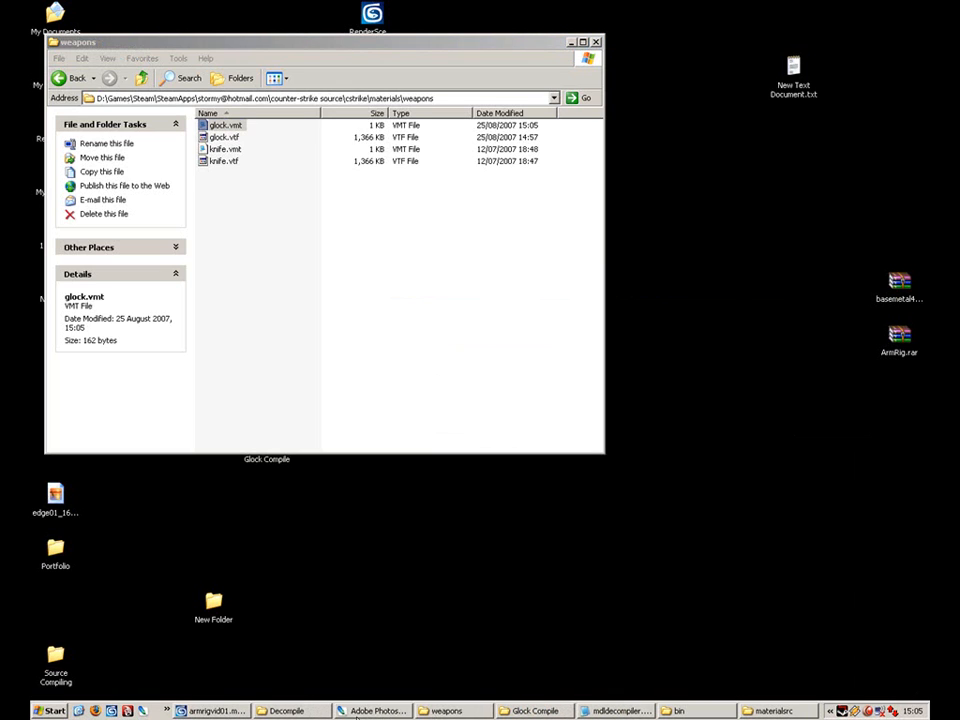
{"action": "right_click", "coordinate": [372, 711]}
{"action": "left_click", "coordinate": [369, 699]}
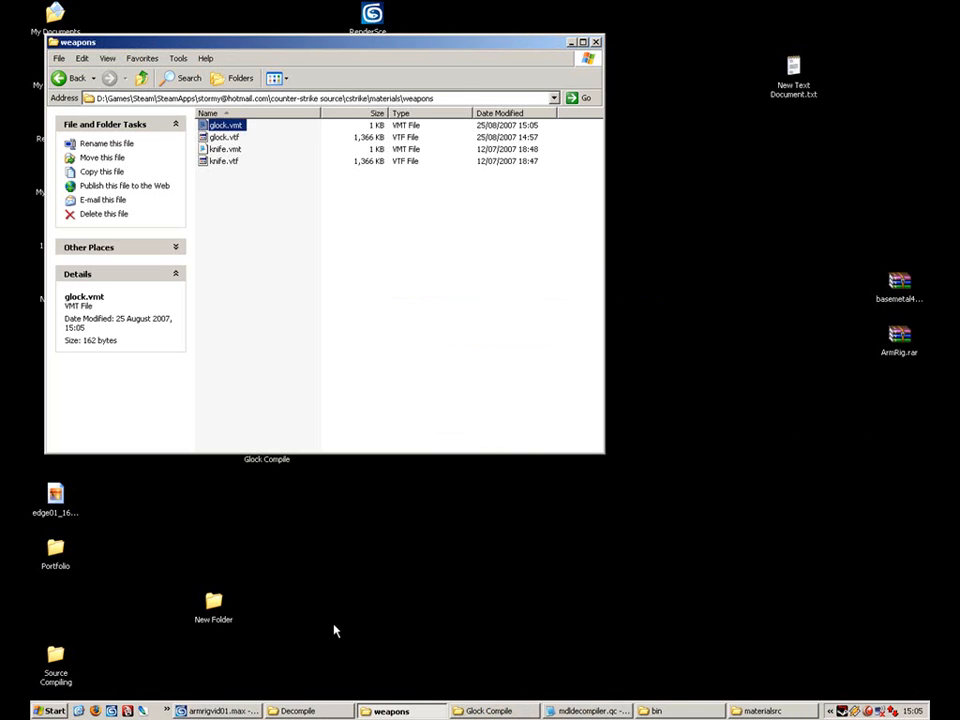
Restore the Decompile window, change it to the Source Compiling\Tutorial folder and close the materials\weapons folder
{"action": "left_click", "coordinate": [289, 711]}
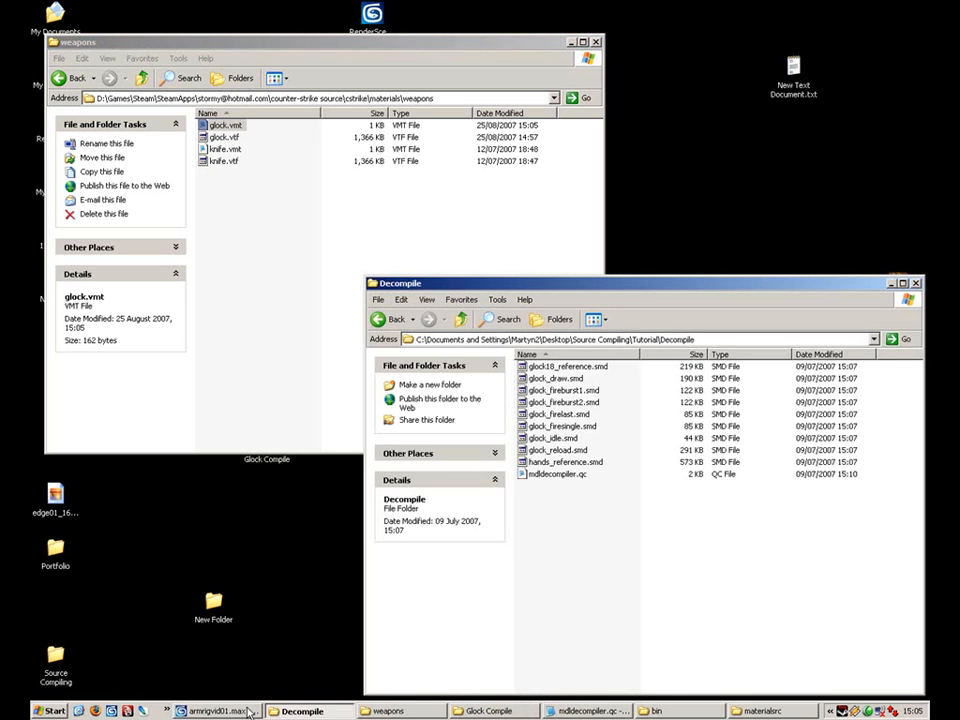
{"action": "key", "text": "alt+Left"}
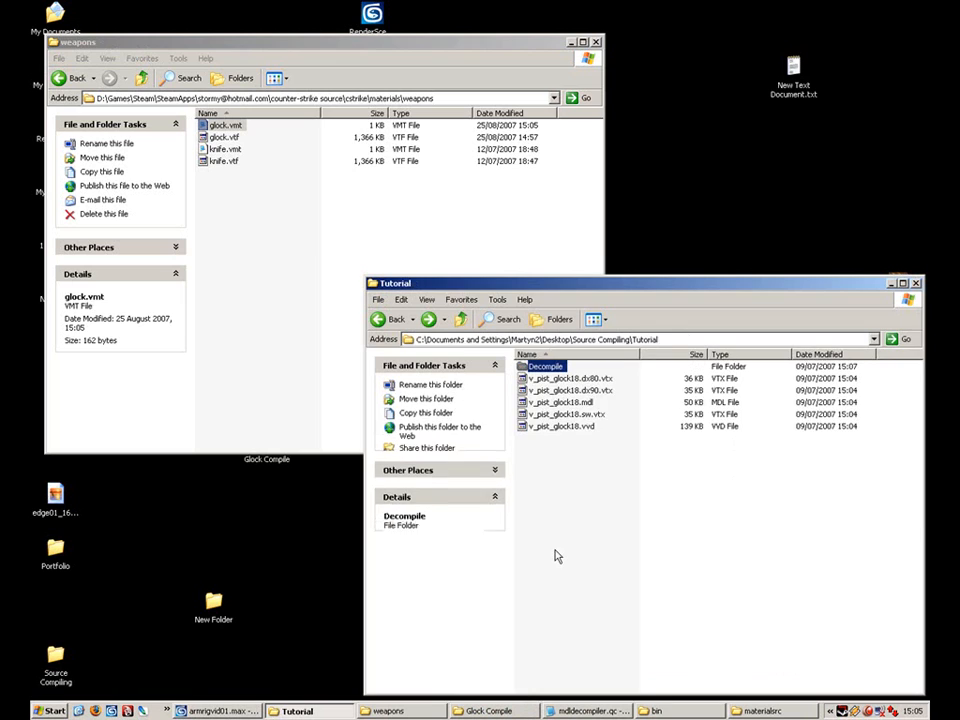
{"action": "key", "text": "alt+Left"}
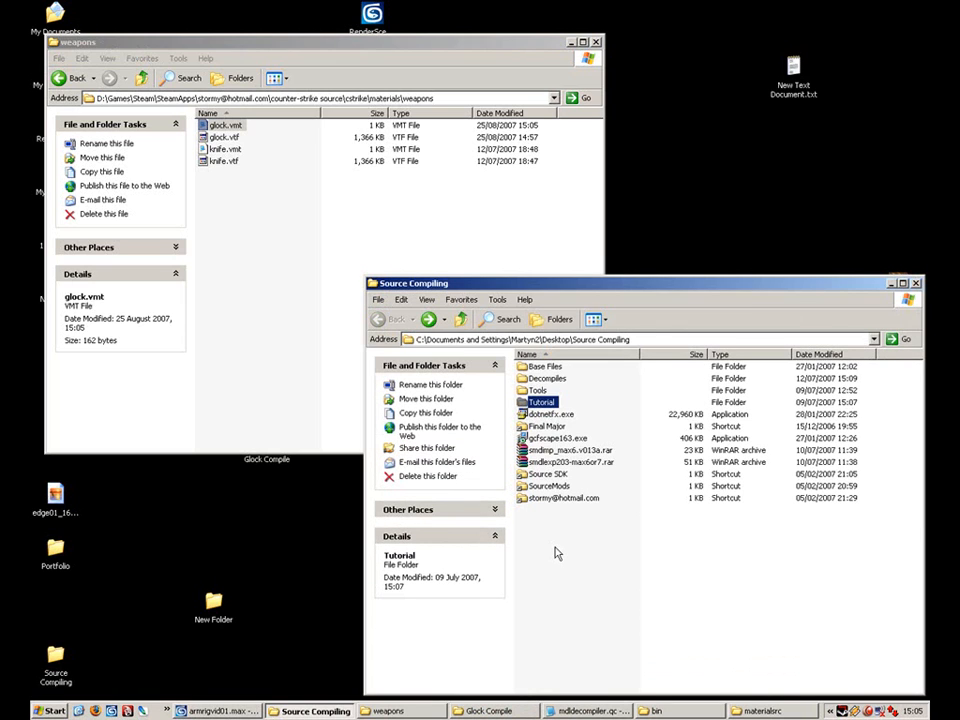
{"action": "double_click", "coordinate": [531, 401]}
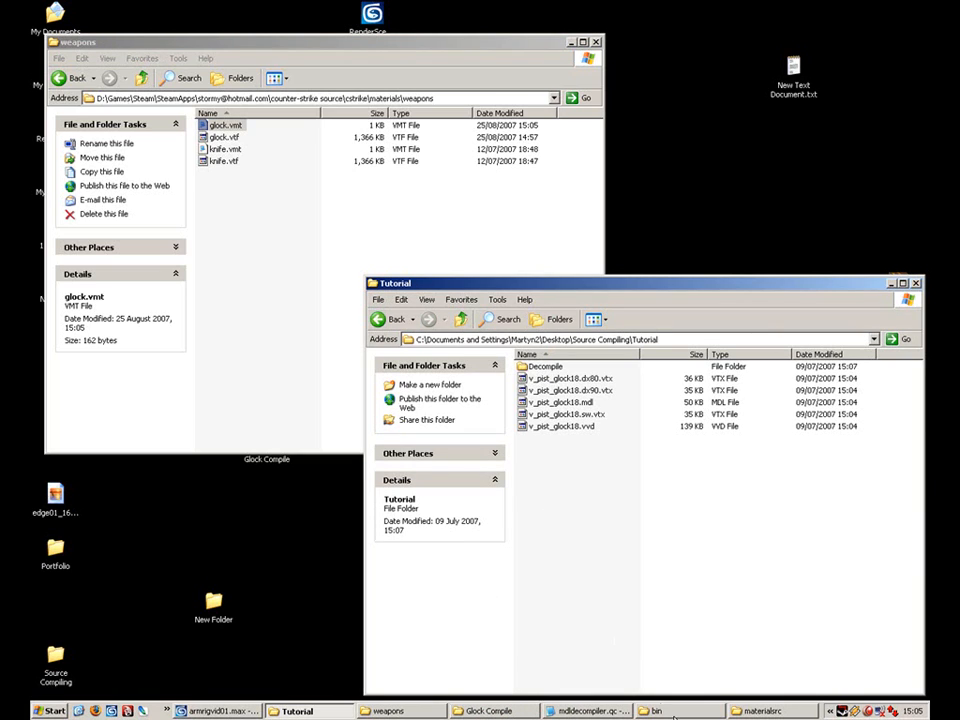
{"action": "left_click", "coordinate": [388, 711]}
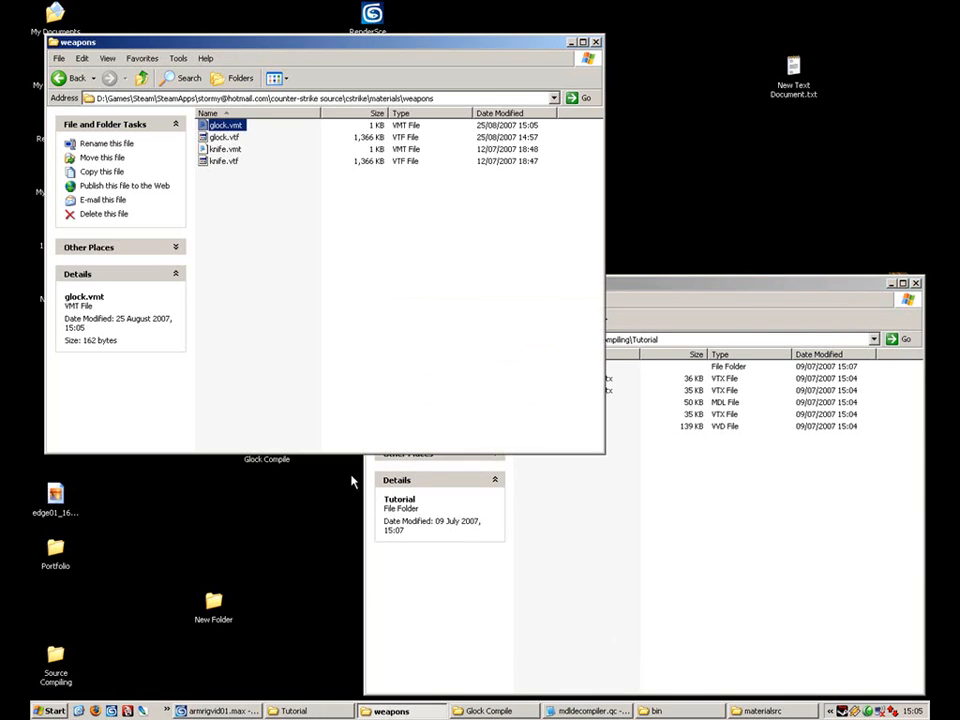
{"action": "left_click", "coordinate": [596, 42]}
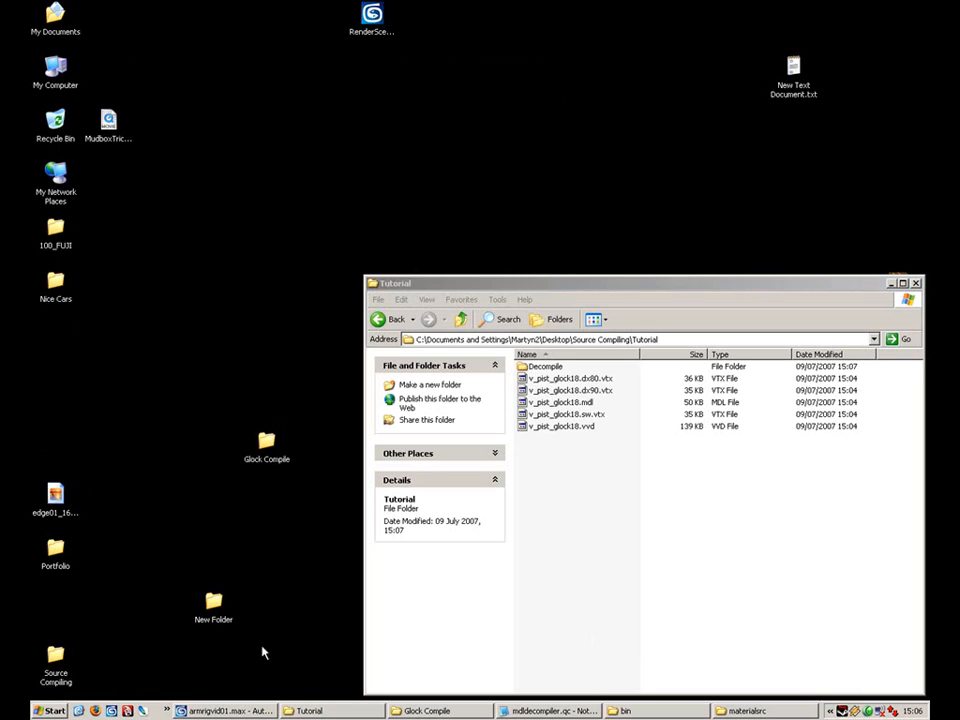
Switch to 3ds Max and open the Tutorials\Weapon Tutorial folder from My Documents over it
{"action": "left_click", "coordinate": [252, 711]}
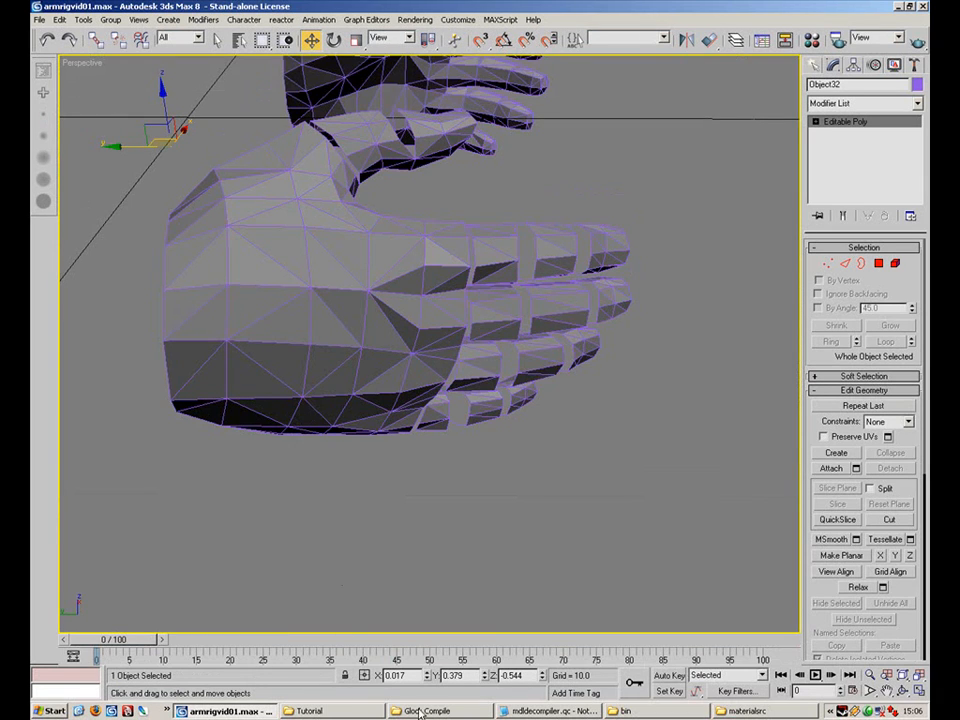
{"action": "left_click", "coordinate": [60, 709]}
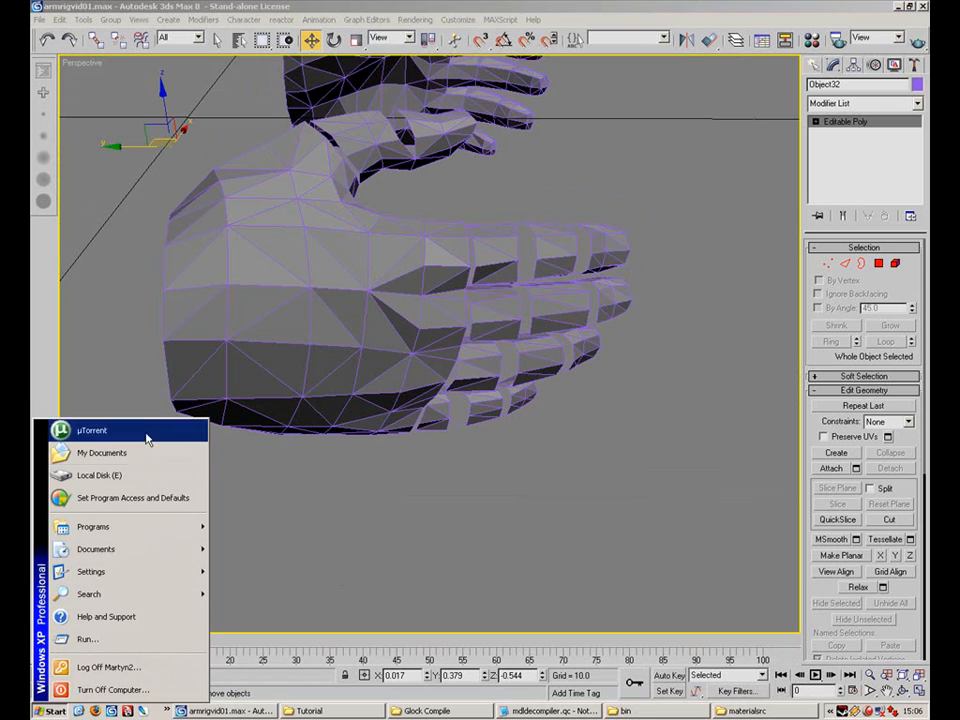
{"action": "left_click", "coordinate": [110, 452]}
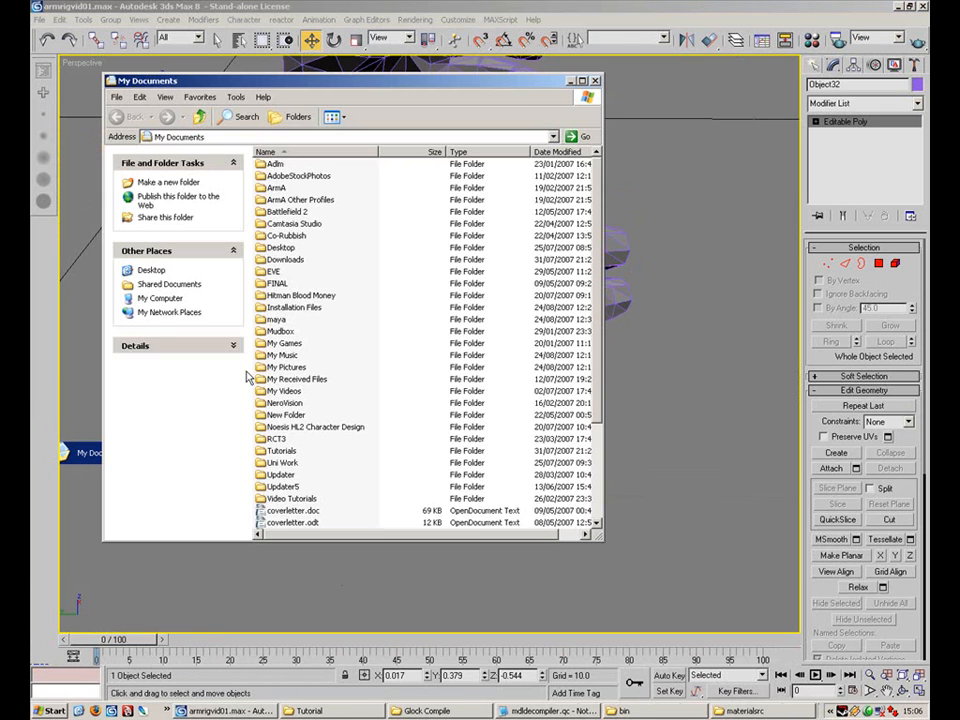
{"action": "double_click", "coordinate": [290, 451]}
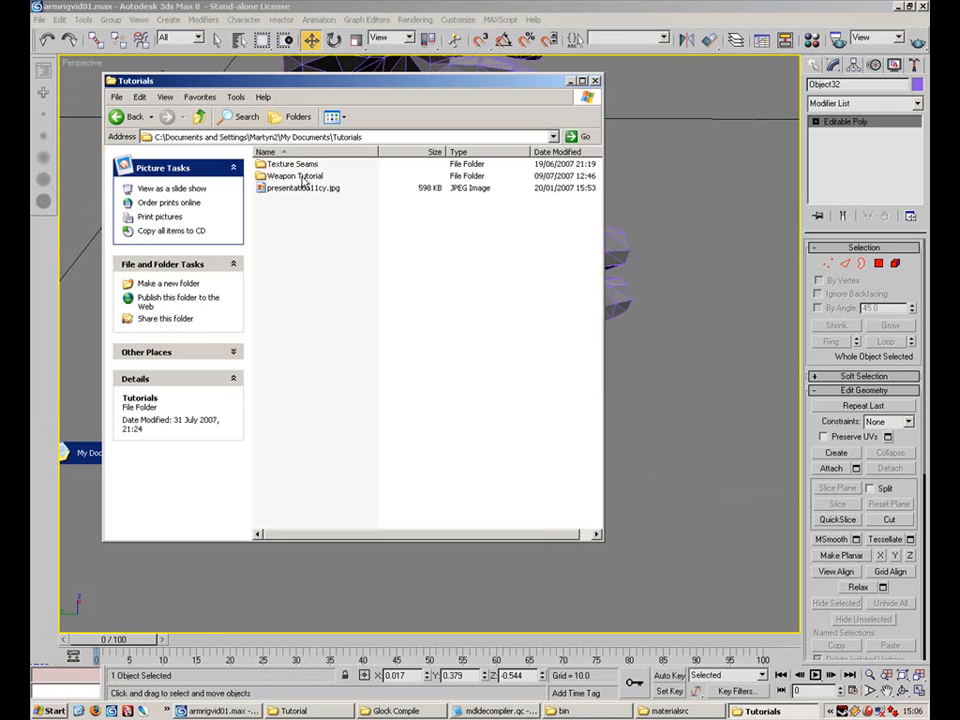
{"action": "double_click", "coordinate": [294, 176]}
{"action": "left_click", "coordinate": [296, 178]}
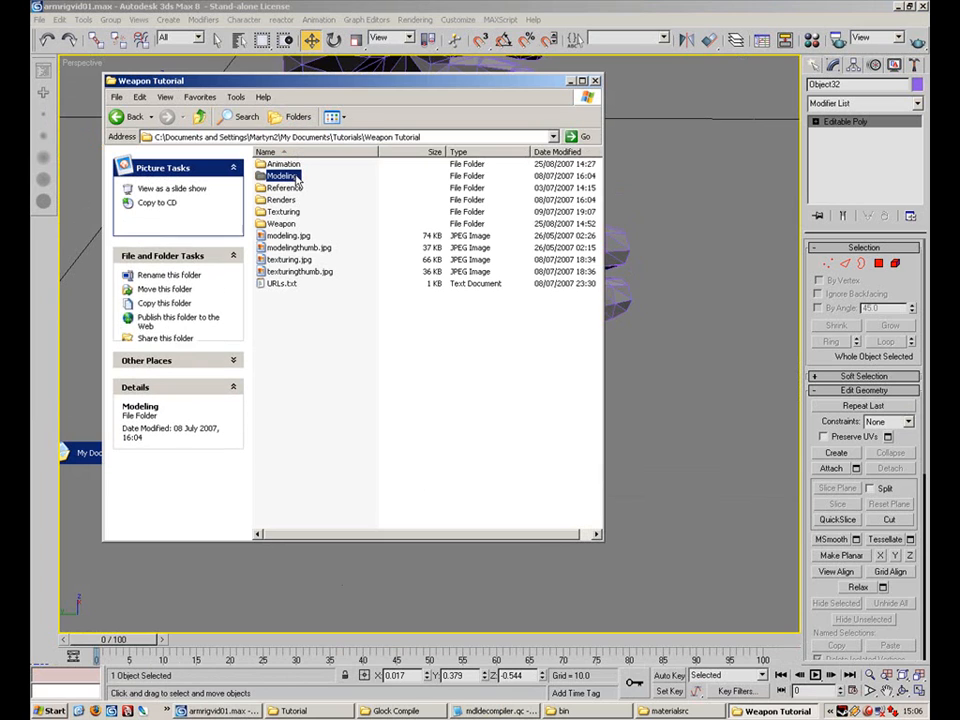
Look into the Modeling folder, return to Weapon Tutorial and open its Weapon\Animations folder
{"action": "double_click", "coordinate": [294, 179]}
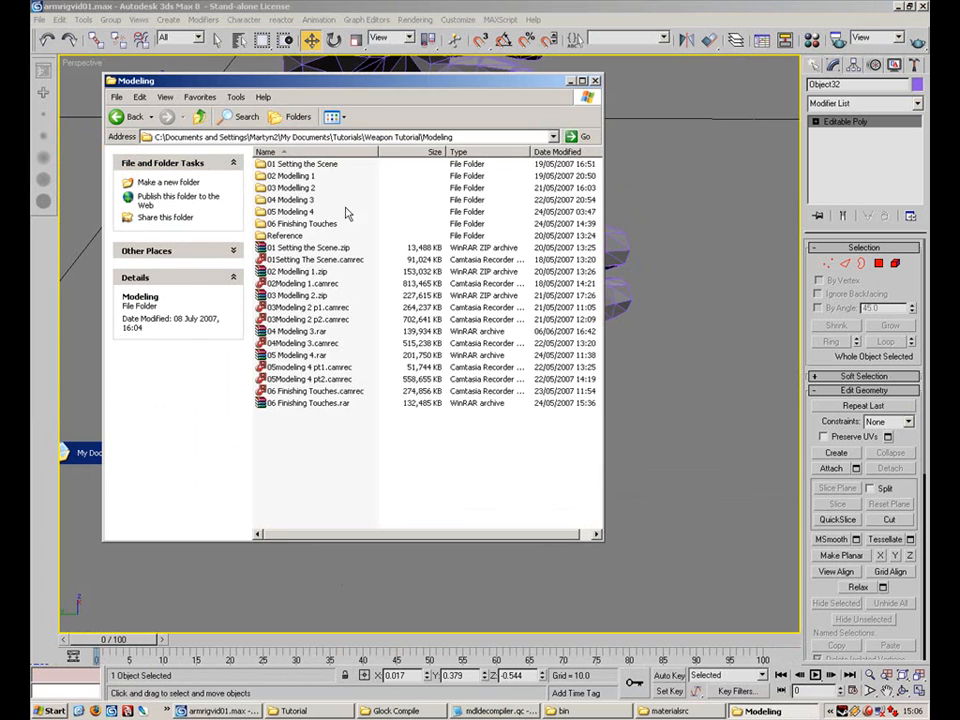
{"action": "key", "text": "BackSpace"}
{"action": "key", "text": "Down"}
{"action": "key", "text": "Down"}
{"action": "key", "text": "Down"}
{"action": "key", "text": "Down"}
{"action": "key", "text": "Return"}
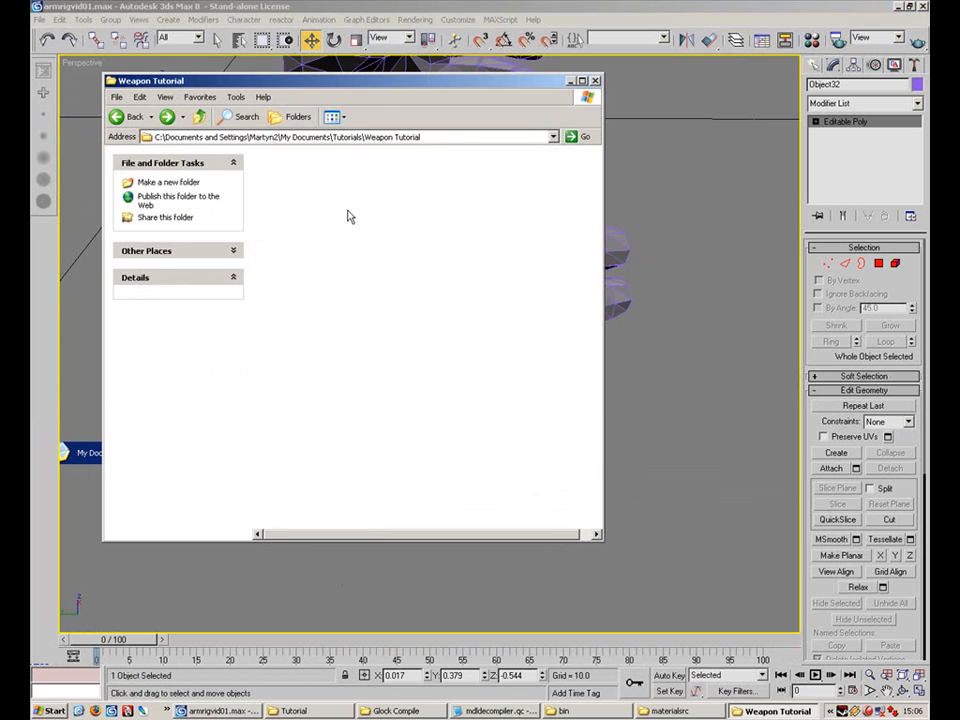
{"action": "key", "text": "Down"}
{"action": "key", "text": "Return"}
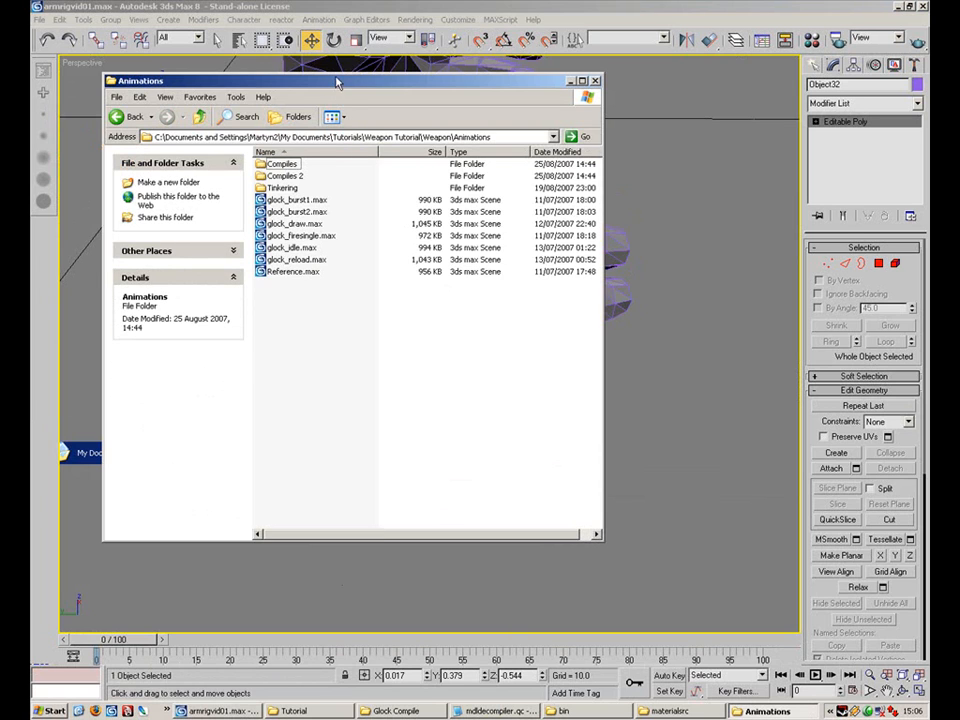
Move the Animations folder window off the viewport and browse its glock scene files down to Reference.max
{"action": "left_click_drag", "start_coordinate": [335, 80], "coordinate": [684, 226]}
{"action": "key", "text": "Down"}
{"action": "key", "text": "Down"}
{"action": "key", "text": "Down"}
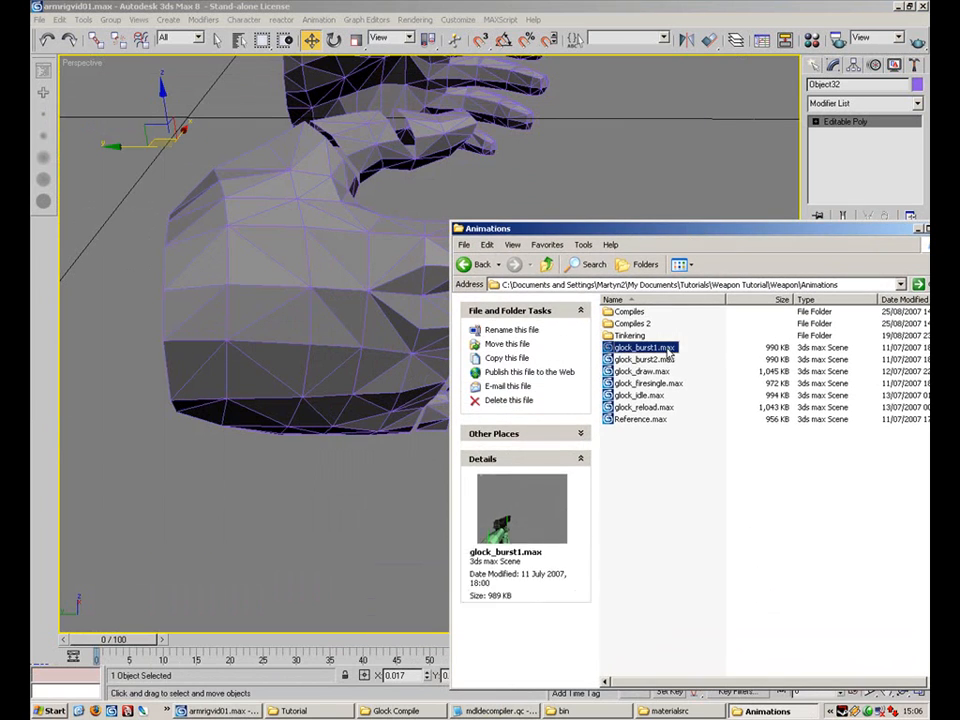
{"action": "key", "text": "Down"}
{"action": "key", "text": "Down"}
{"action": "key", "text": "Down"}
{"action": "key", "text": "Down"}
{"action": "key", "text": "Down"}
{"action": "key", "text": "Down"}
{"action": "key", "text": "Up"}
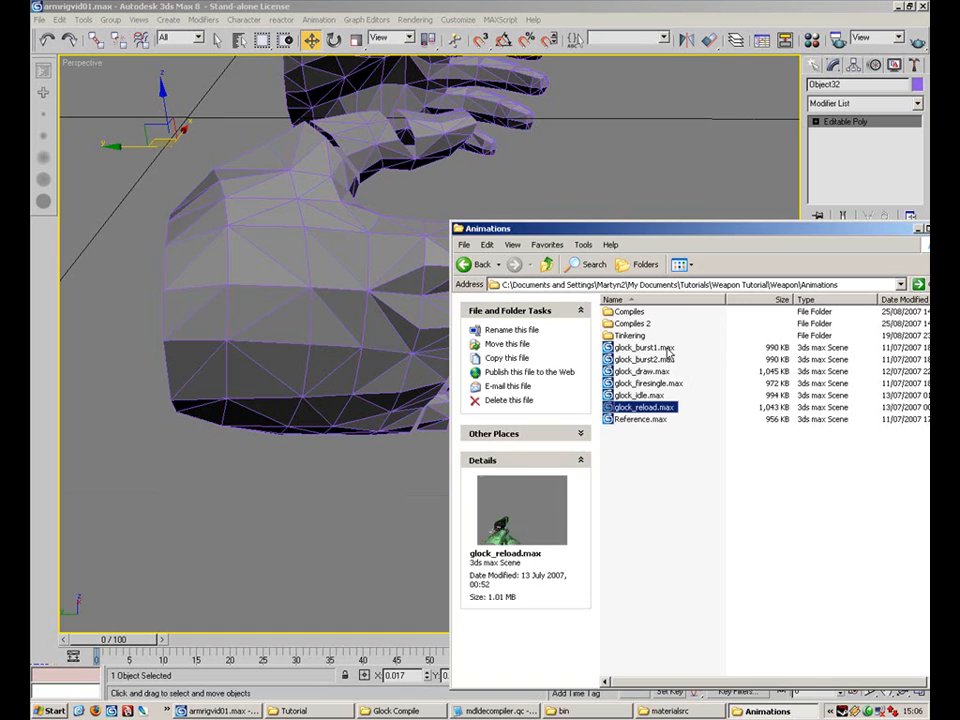
{"action": "key", "text": "Up"}
{"action": "key", "text": "Down"}
{"action": "key", "text": "Down"}
{"action": "key", "text": "Up"}
{"action": "key", "text": "Down"}
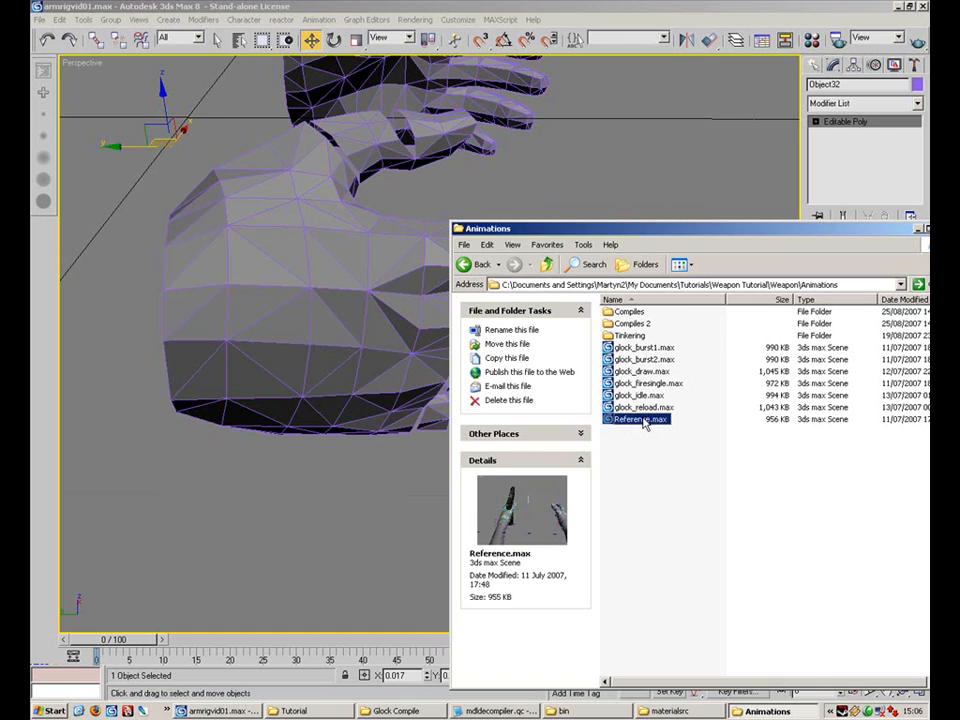
Open Reference.max in 3ds Max without saving the changes to armrigvid01.max
{"action": "left_click_drag", "start_coordinate": [326, 544], "coordinate": [326, 544]}
{"action": "left_click", "coordinate": [341, 545]}
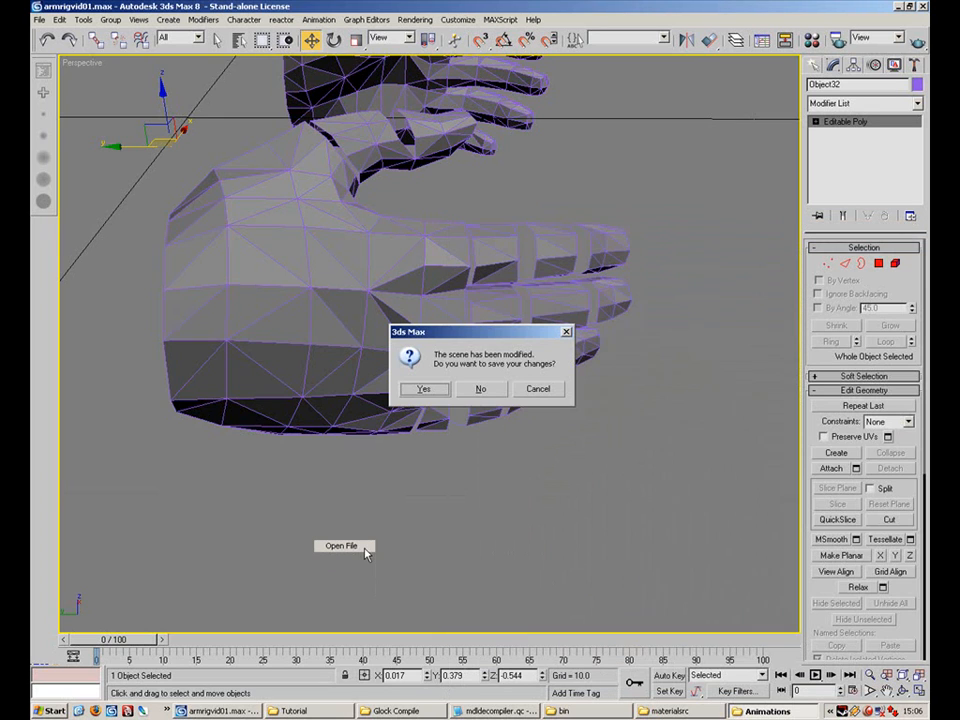
{"action": "left_click", "coordinate": [478, 388]}
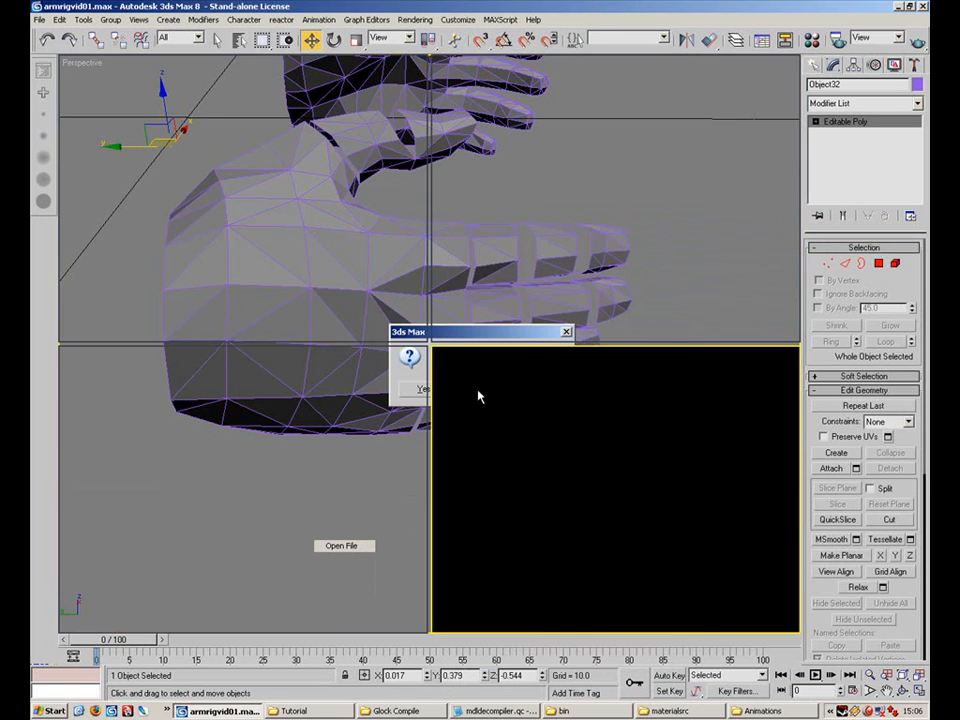
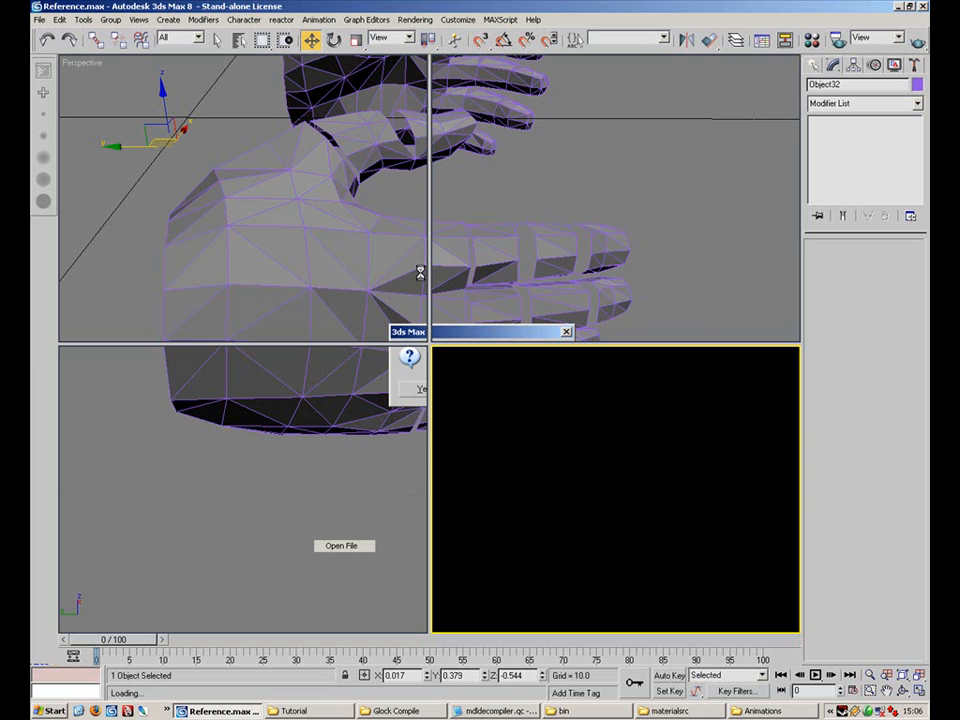
{"action": "left_click", "coordinate": [563, 711]}
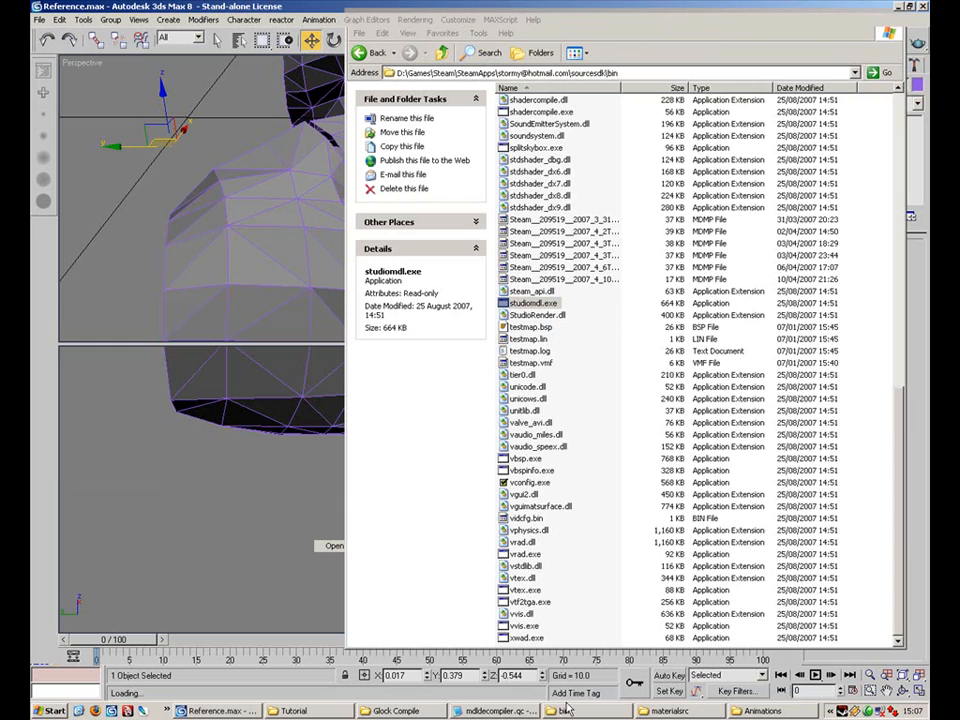
{"action": "left_click", "coordinate": [218, 711]}
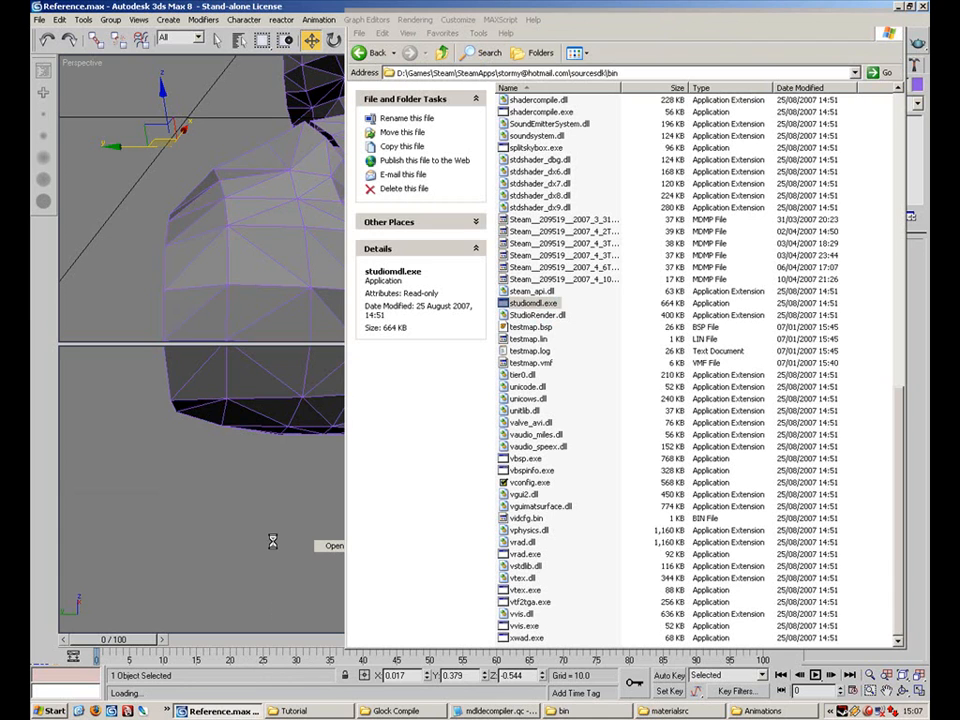
{"action": "scroll", "coordinate": [574, 315], "scroll_direction": "up", "scroll_amount": 2}
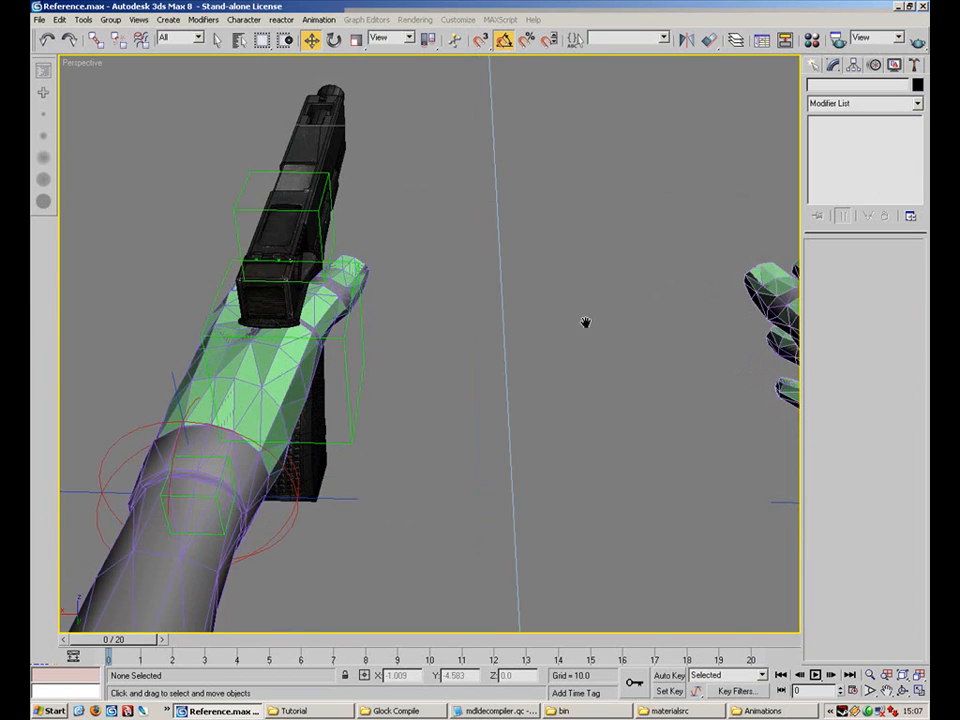
Delete the Glock.Mesh pistol from the Reference scene, keeping the arms and all bones
{"action": "scroll", "coordinate": [585, 323], "scroll_direction": "down", "scroll_amount": 4}
{"action": "middle_click_drag", "start_coordinate": [435, 307], "coordinate": [288, 336], "text": "alt"}
{"action": "left_click", "coordinate": [288, 336]}
{"action": "key", "text": "Delete"}
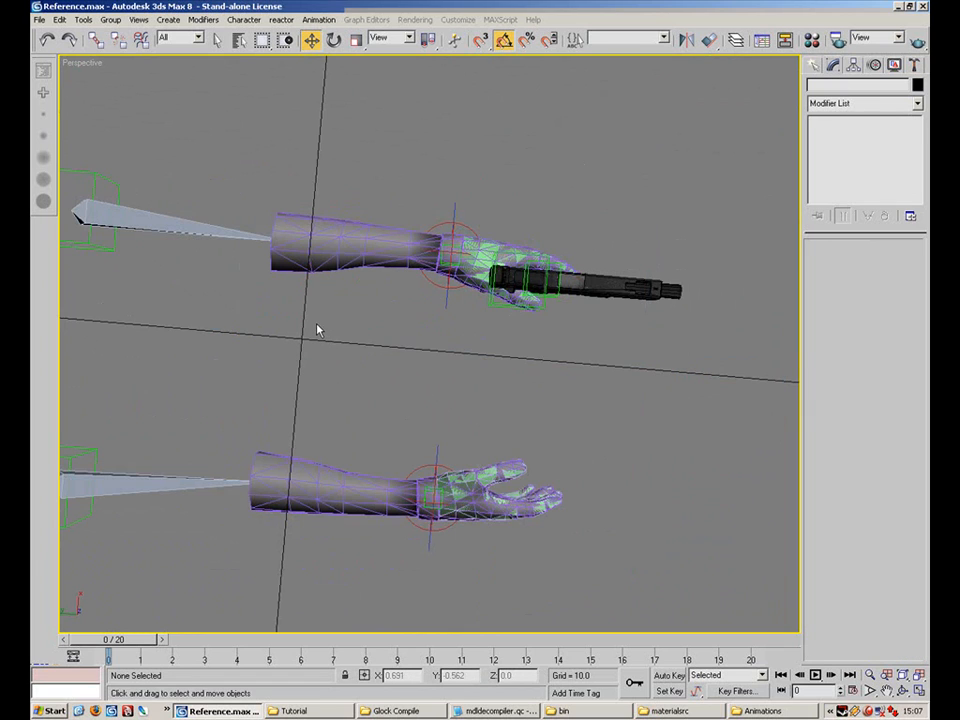
{"action": "middle_click_drag", "start_coordinate": [527, 388], "coordinate": [484, 328], "text": "alt"}
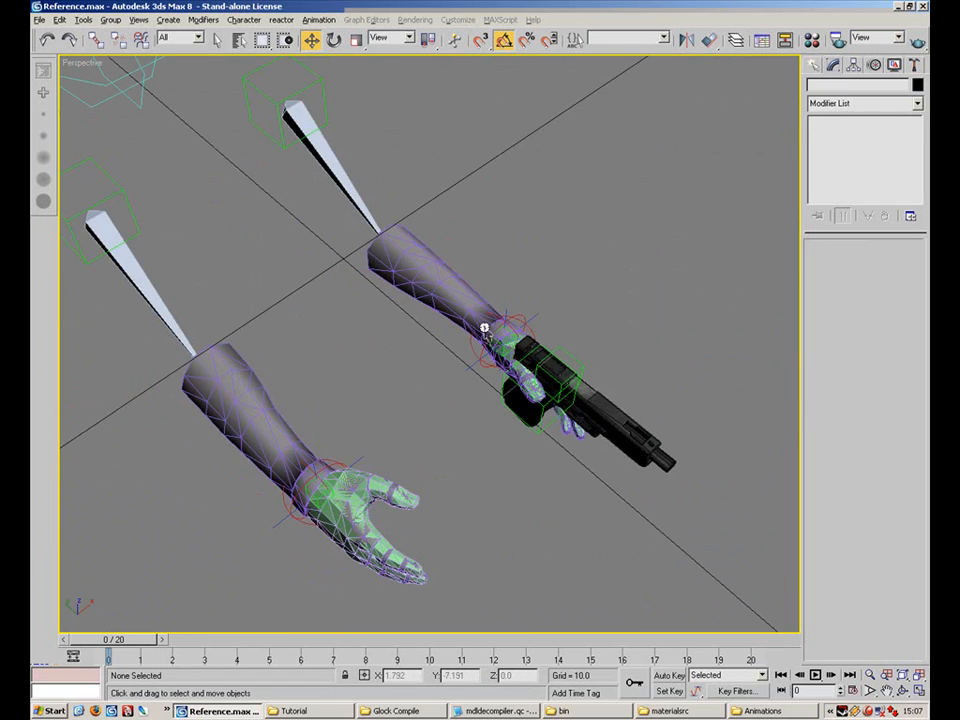
{"action": "left_click", "coordinate": [600, 410]}
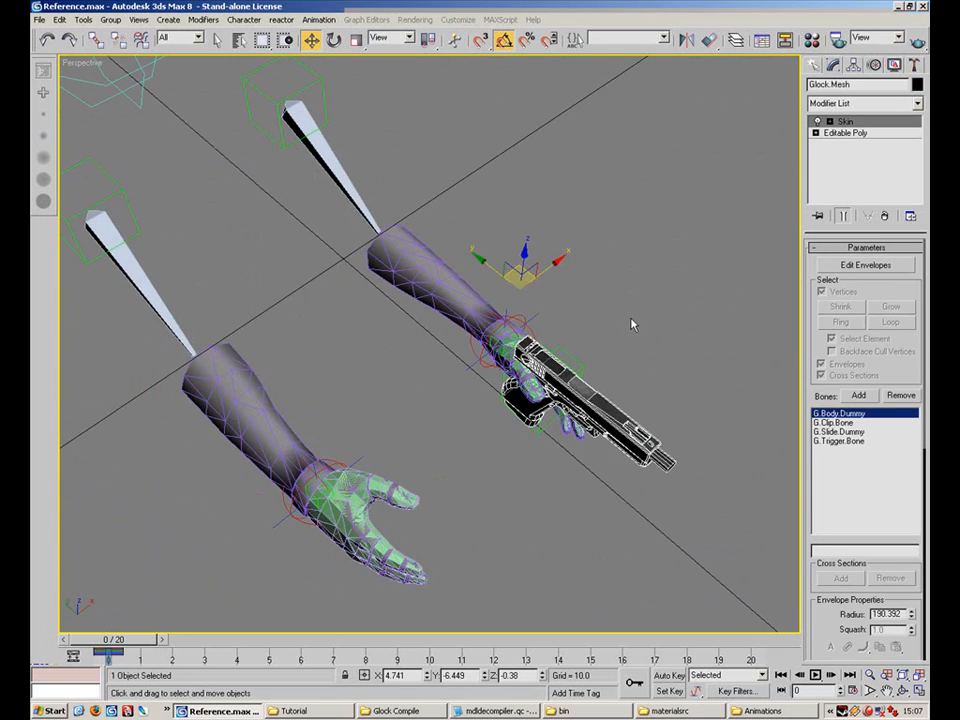
{"action": "key", "text": "Delete"}
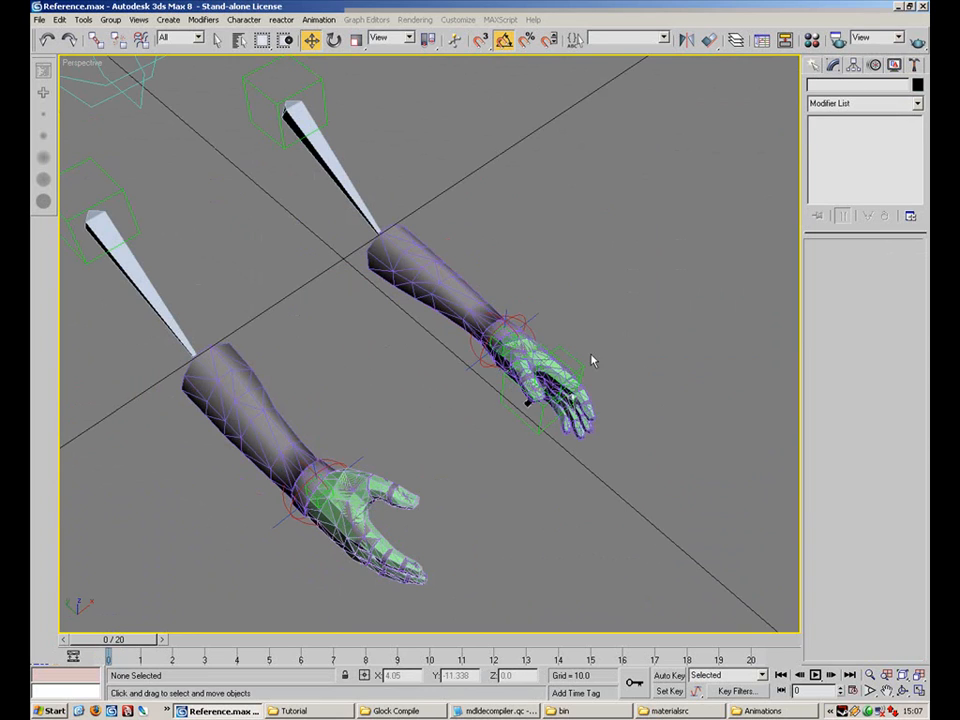
Start exporting the scene, enlarge the export dialog and browse to My Documents\Tutorials\Weapon Tutorial
{"action": "left_click", "coordinate": [39, 19]}
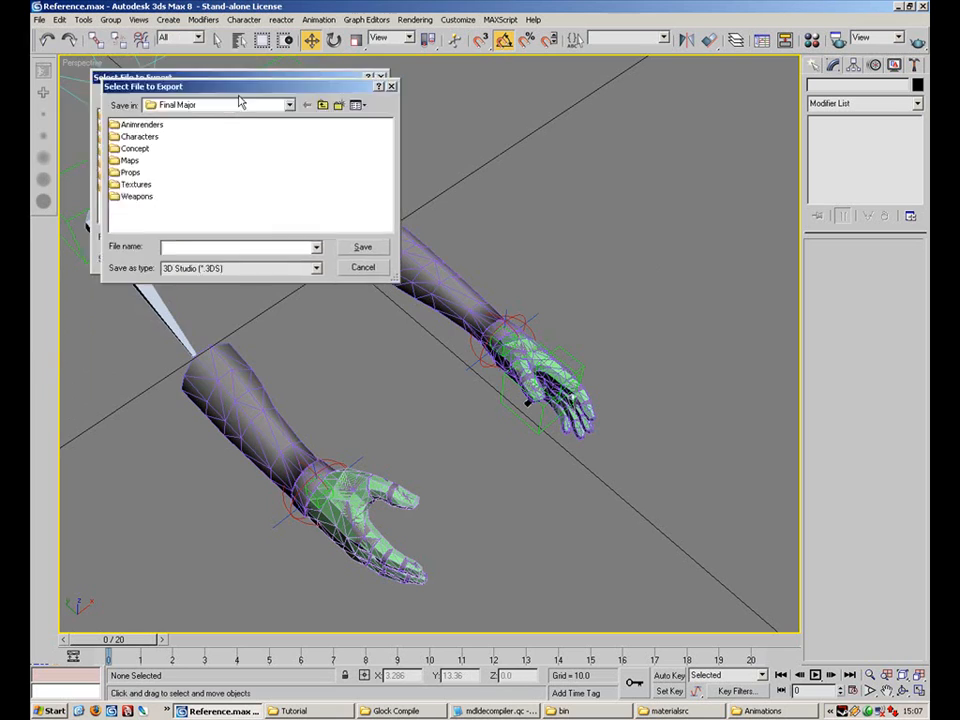
{"action": "left_click_drag", "start_coordinate": [492, 410], "coordinate": [632, 568]}
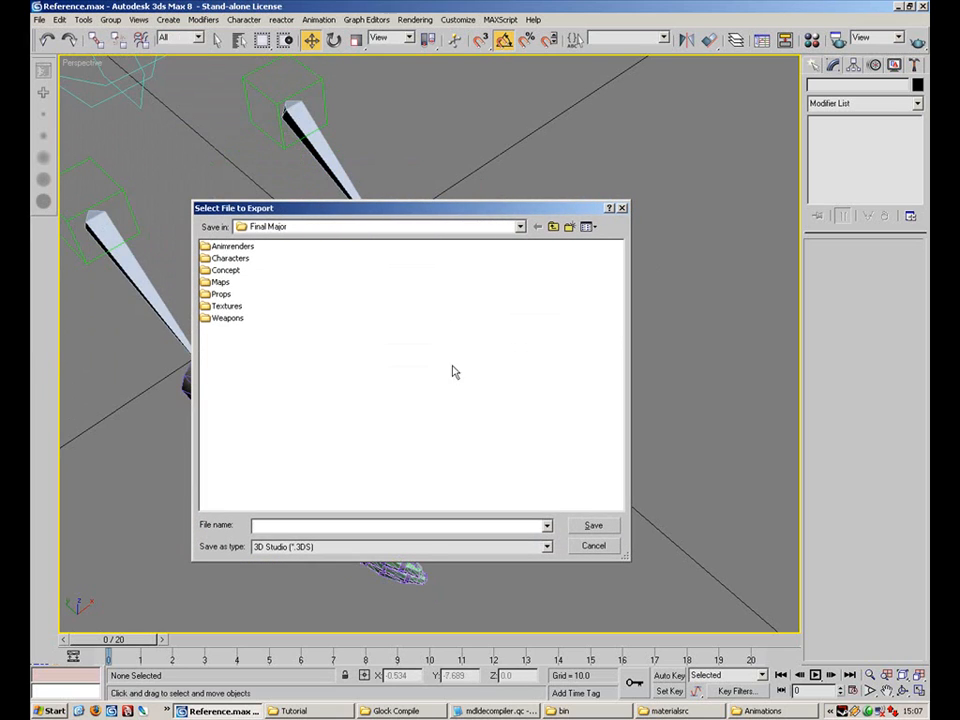
{"action": "left_click", "coordinate": [520, 228]}
{"action": "left_click", "coordinate": [520, 228]}
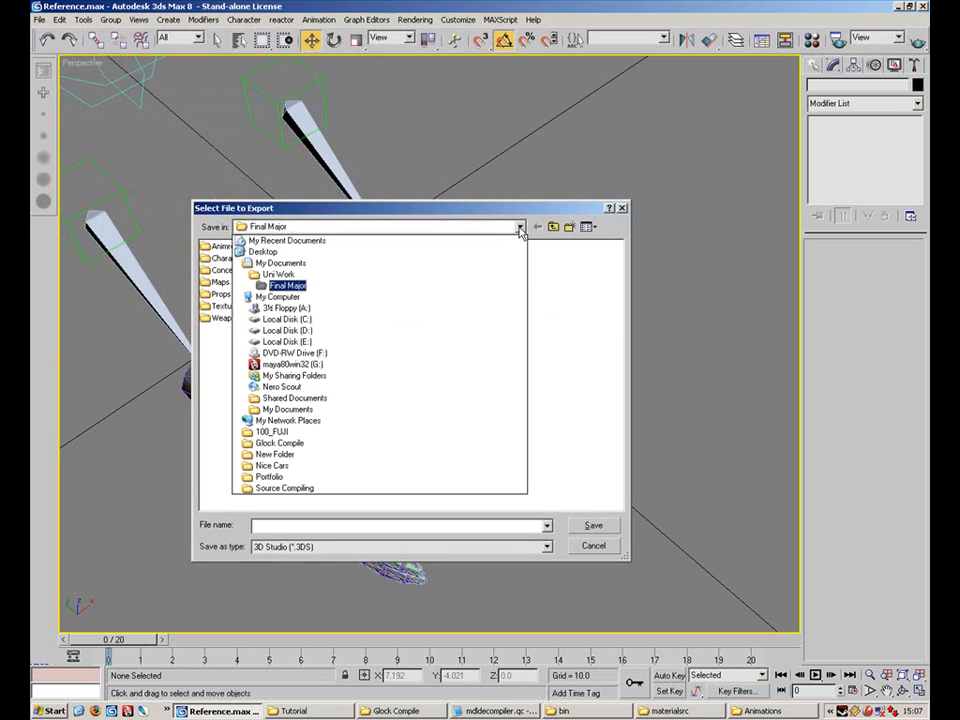
{"action": "left_click", "coordinate": [401, 275]}
{"action": "left_click", "coordinate": [493, 228]}
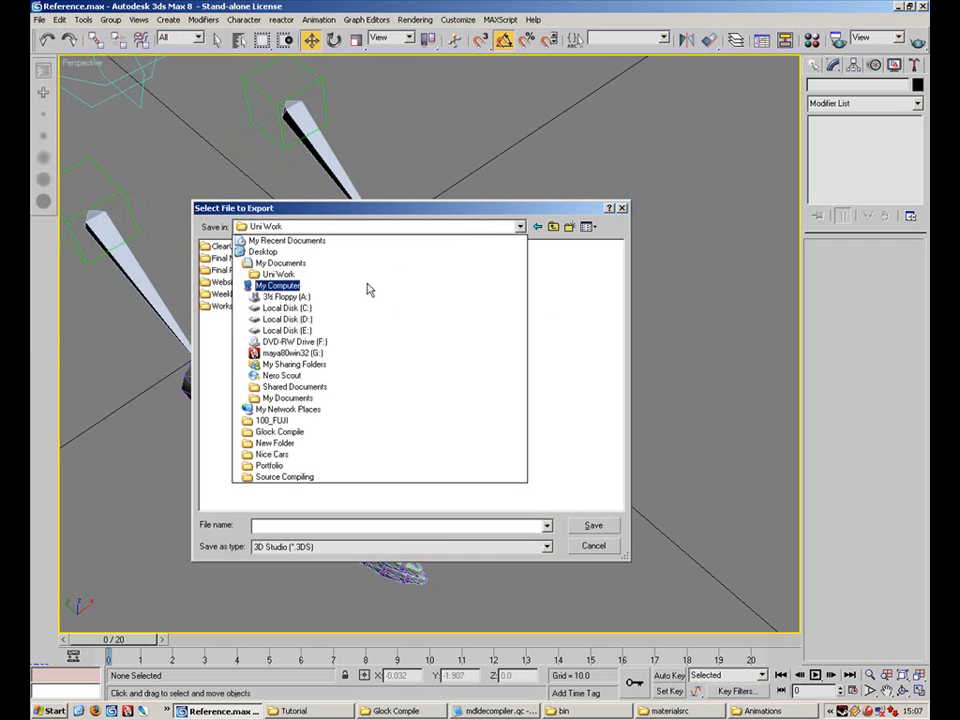
{"action": "left_click", "coordinate": [349, 264]}
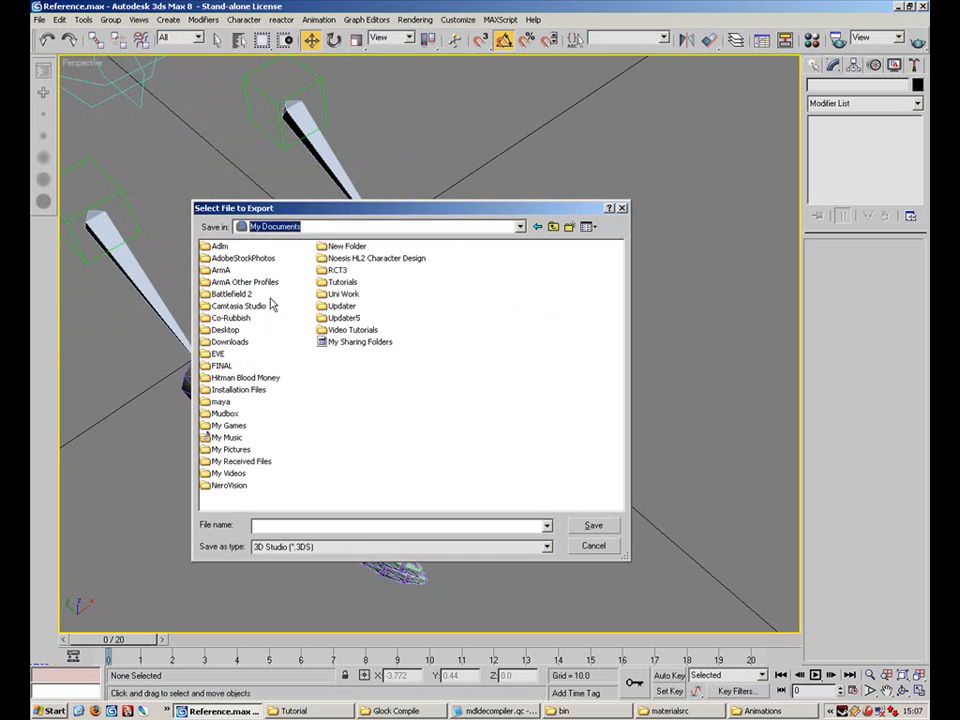
{"action": "left_click", "coordinate": [340, 305]}
{"action": "double_click", "coordinate": [335, 282]}
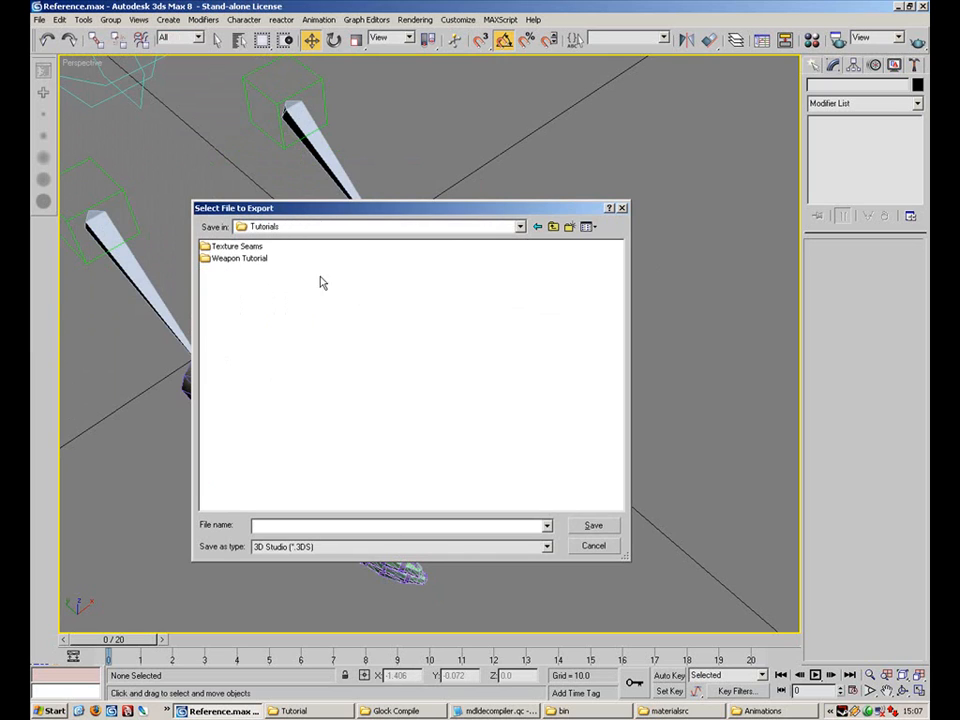
{"action": "double_click", "coordinate": [240, 259]}
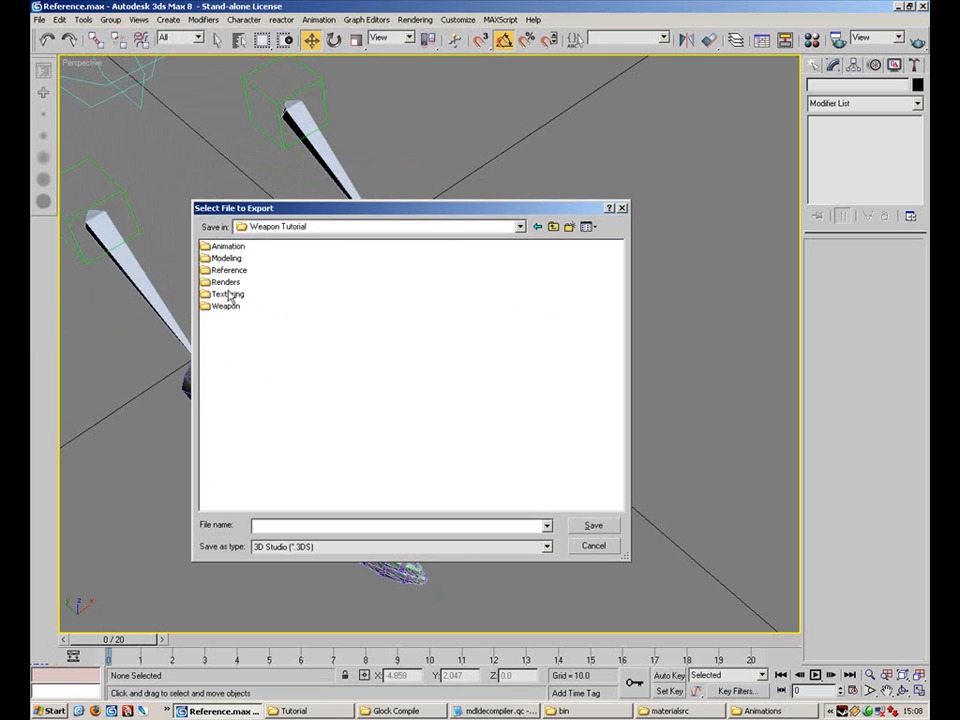
Set the export location to the Weapon\Animations\Compiles 2 folder
{"action": "double_click", "coordinate": [226, 305]}
{"action": "left_click", "coordinate": [228, 248]}
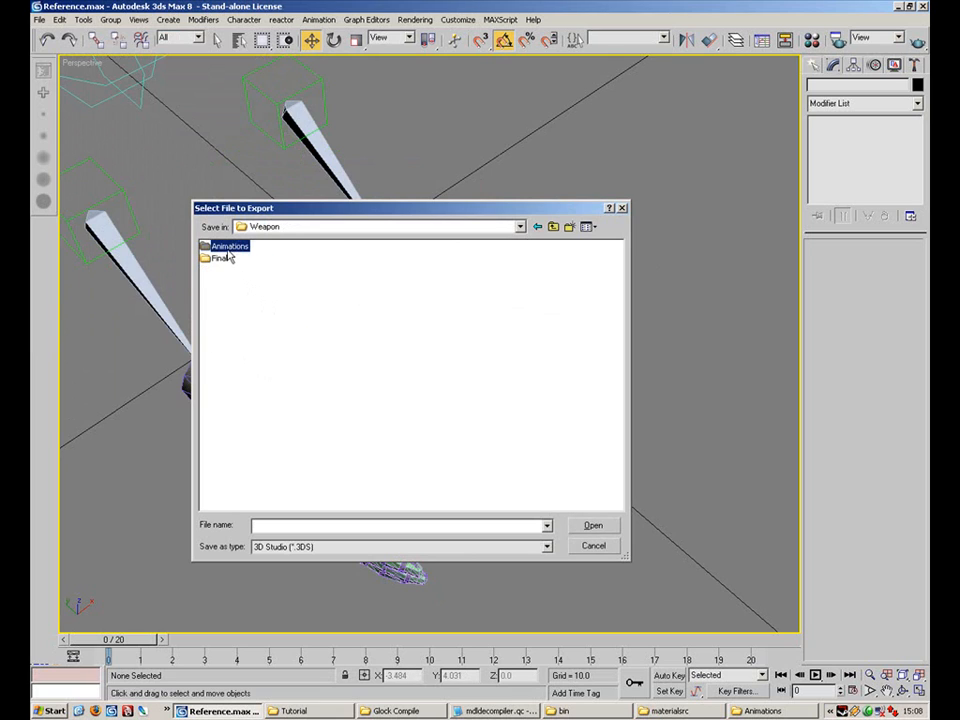
{"action": "double_click", "coordinate": [236, 247]}
{"action": "left_click", "coordinate": [248, 260]}
{"action": "left_click", "coordinate": [234, 249]}
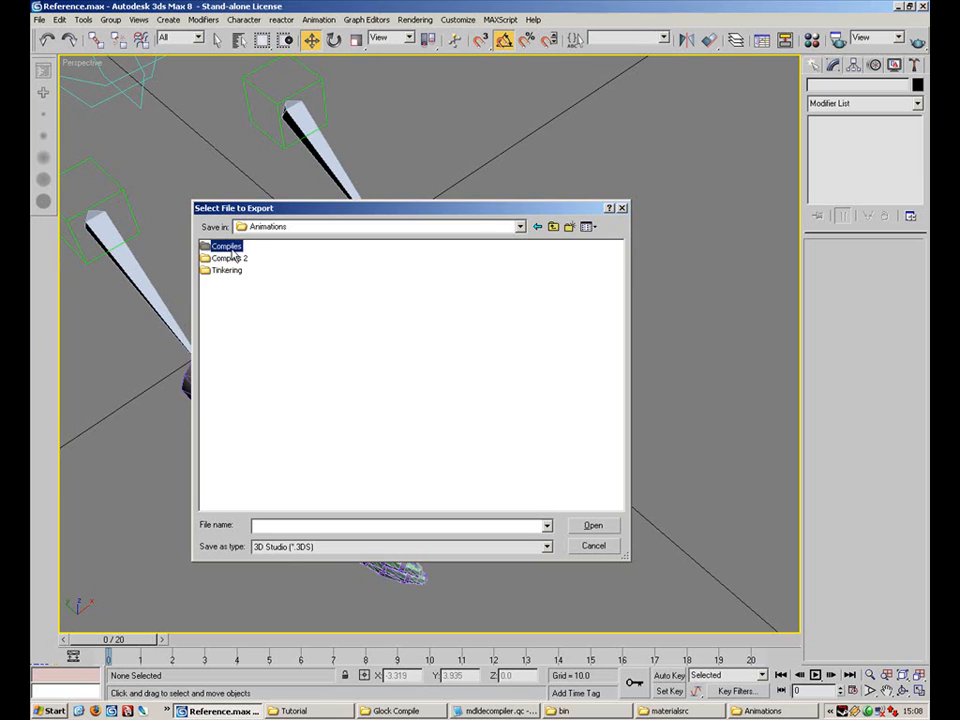
{"action": "double_click", "coordinate": [229, 260]}
Choose the Valve HL2 SMD (*.SMD) format and save the export file as hands_reference
{"action": "left_click", "coordinate": [362, 547]}
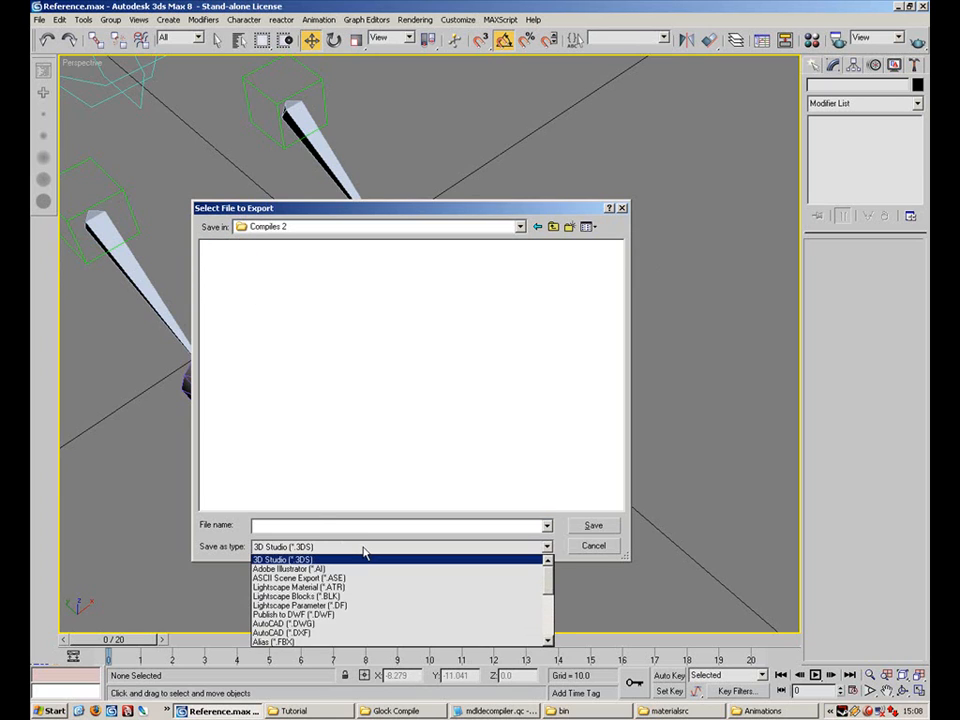
{"action": "left_click", "coordinate": [363, 549]}
{"action": "left_click", "coordinate": [371, 550]}
{"action": "left_click_drag", "start_coordinate": [547, 585], "coordinate": [554, 653]}
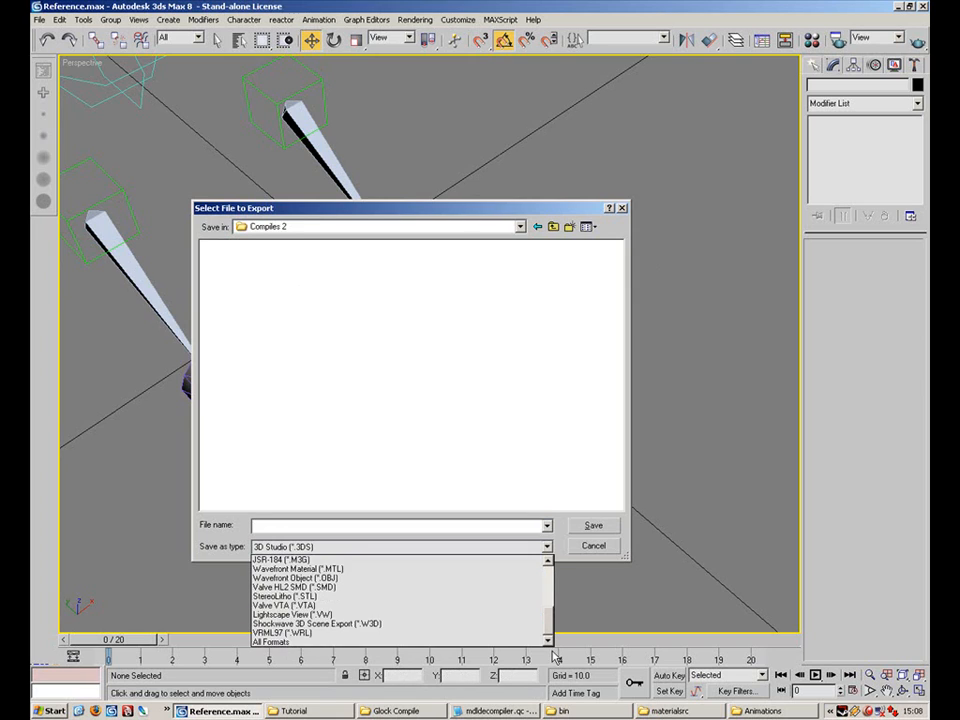
{"action": "left_click", "coordinate": [446, 587]}
{"action": "left_click", "coordinate": [320, 526]}
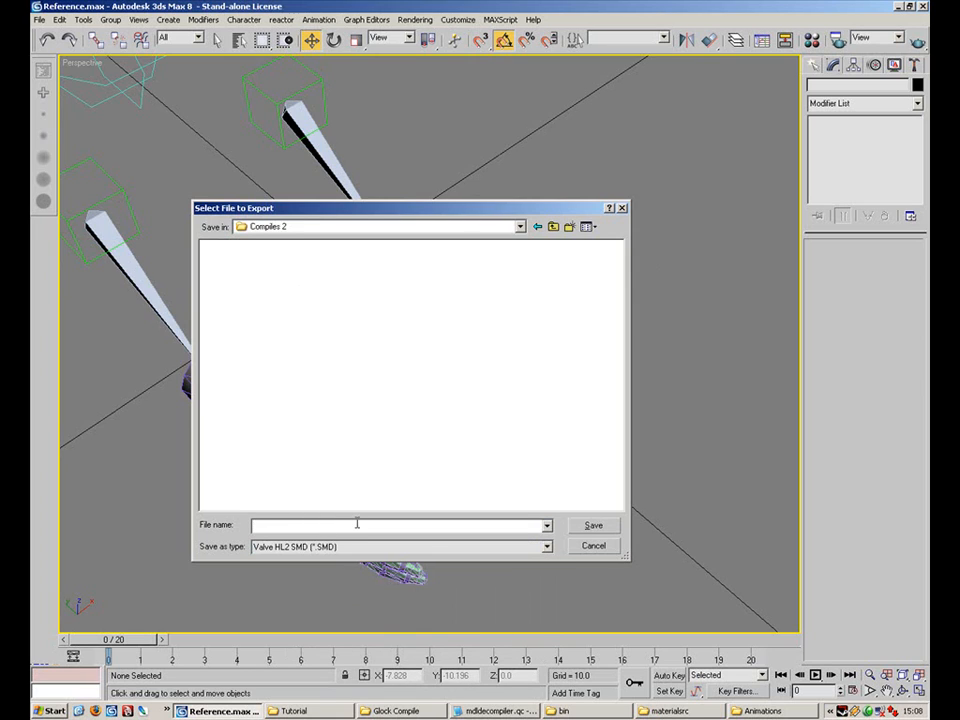
{"action": "type", "text": "a"}
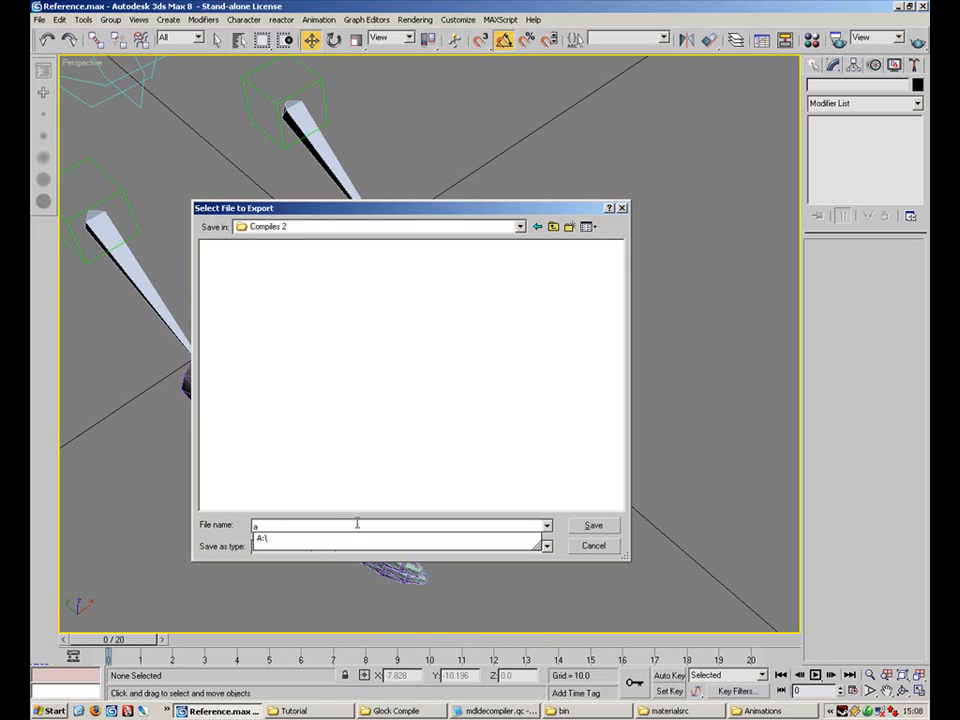
{"action": "key", "text": "BackSpace"}
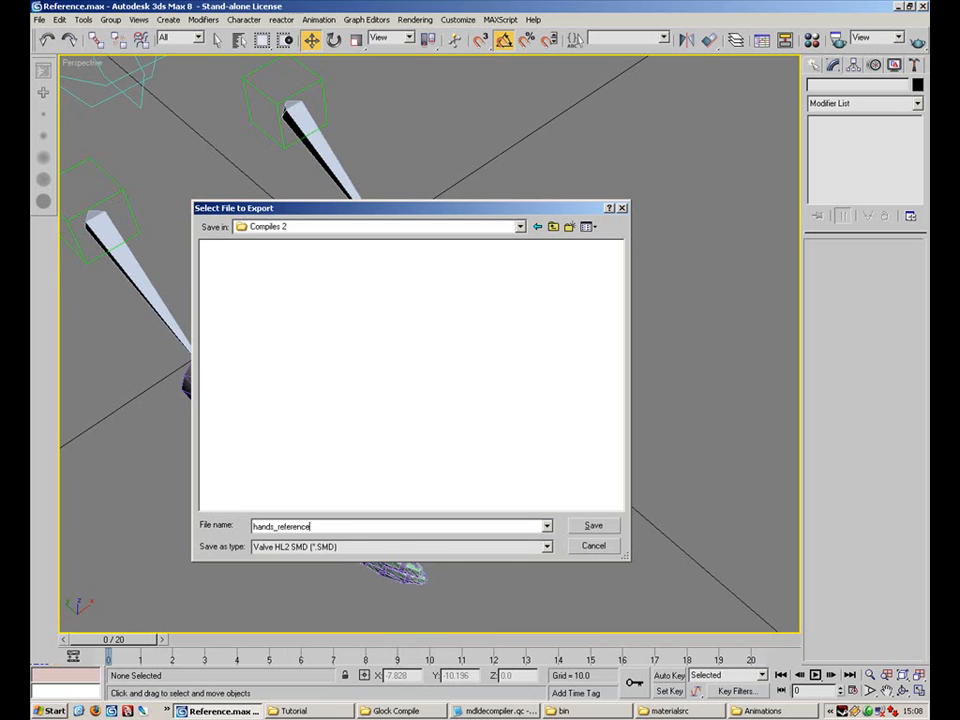
{"action": "left_click", "coordinate": [593, 525]}
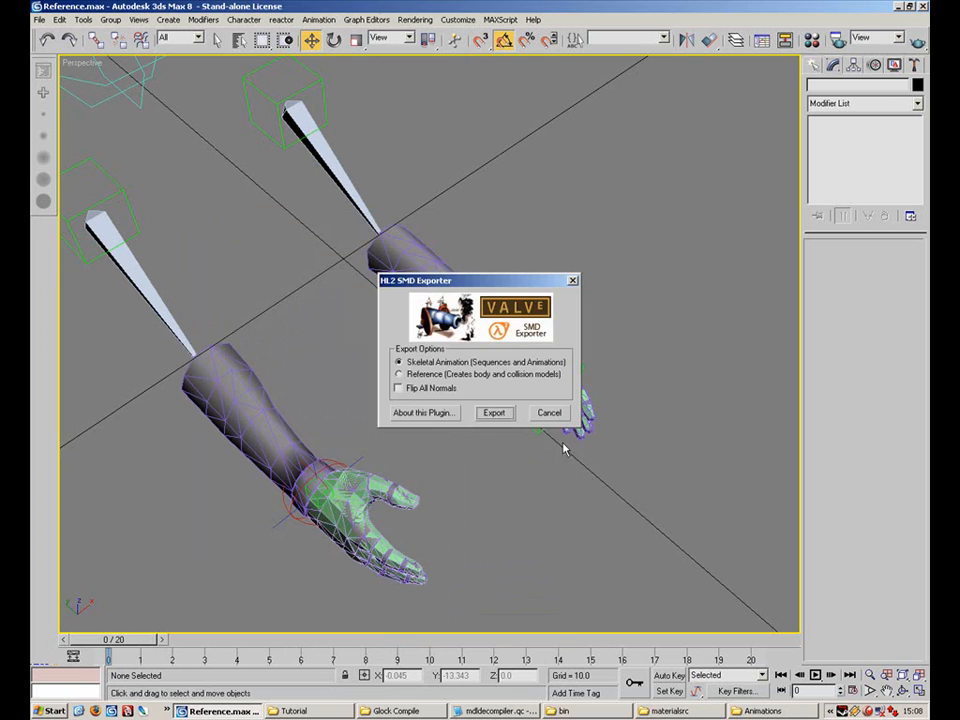
Export the hands with the Reference option, which creates body and collision models, and dismiss the status message
{"action": "left_click", "coordinate": [428, 375]}
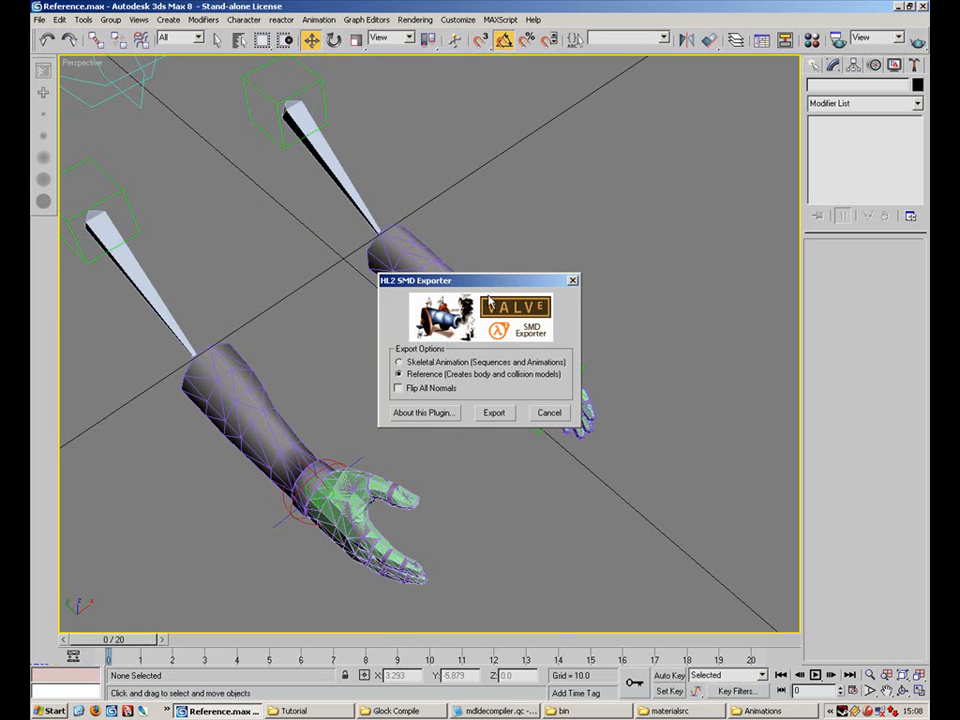
{"action": "left_click", "coordinate": [488, 418]}
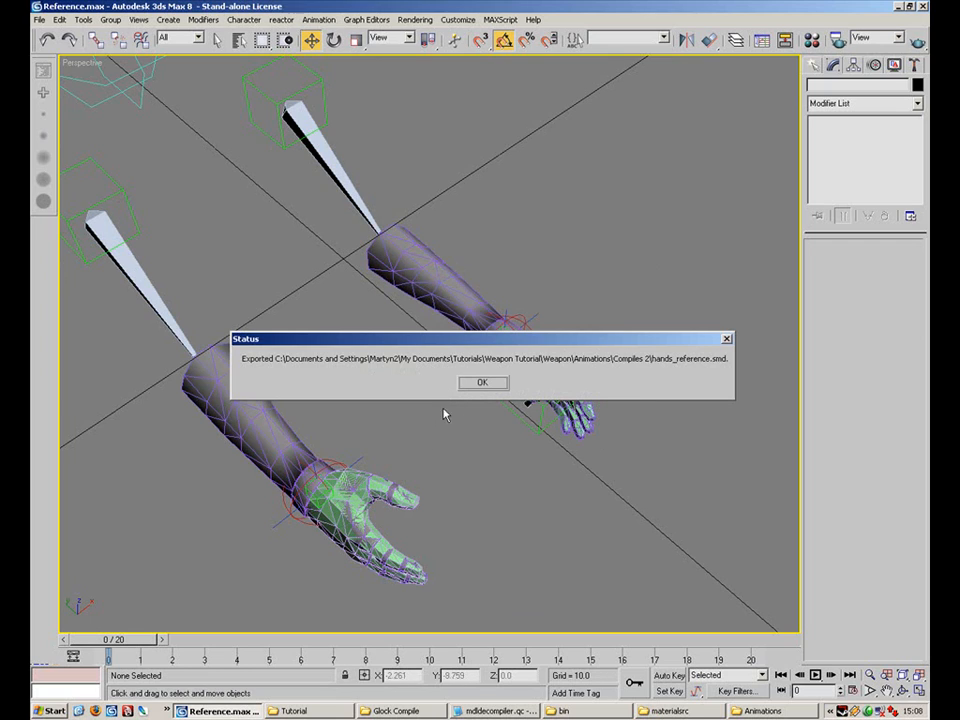
{"action": "left_click", "coordinate": [483, 383]}
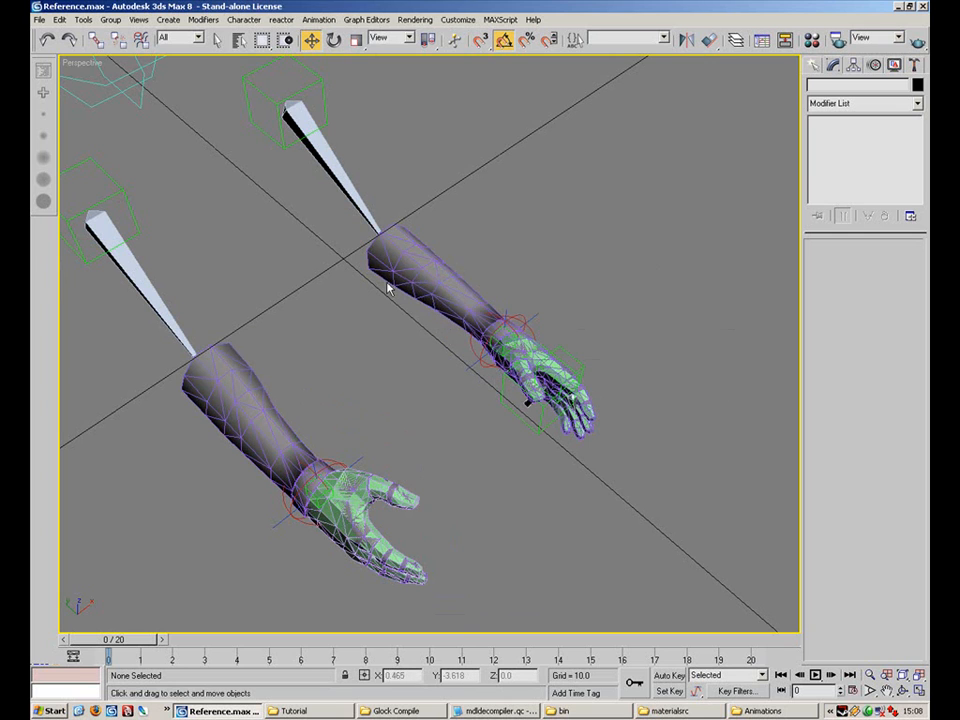
Undo the deletion of the Glock mesh, then delete the Arms mesh instead
{"action": "middle_click_drag", "start_coordinate": [365, 380], "coordinate": [438, 357], "text": "alt"}
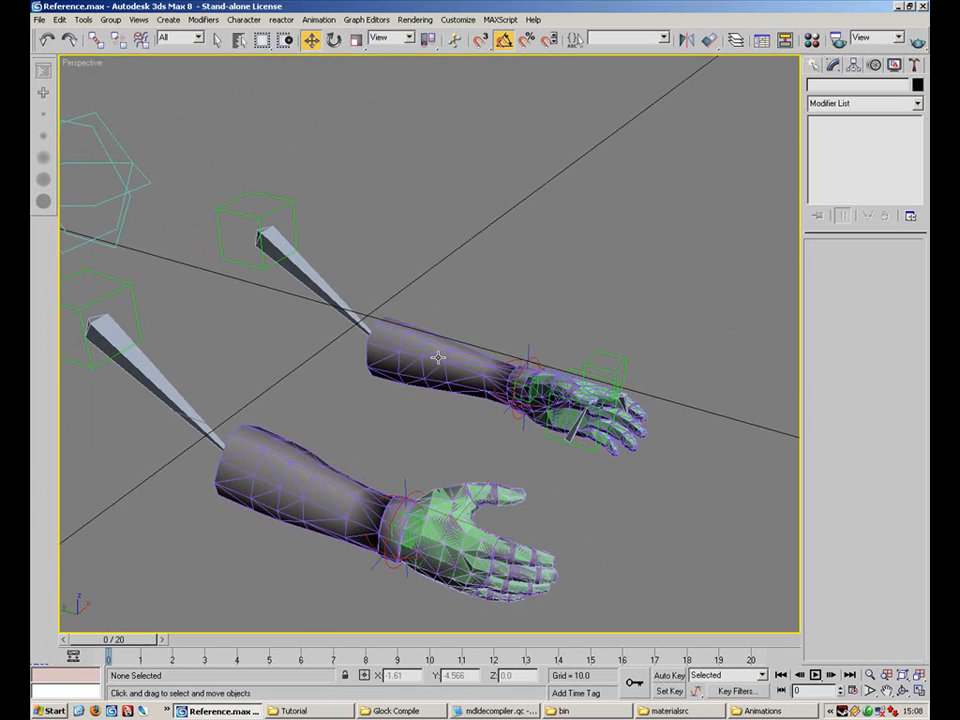
{"action": "middle_click_drag", "start_coordinate": [380, 388], "coordinate": [405, 350]}
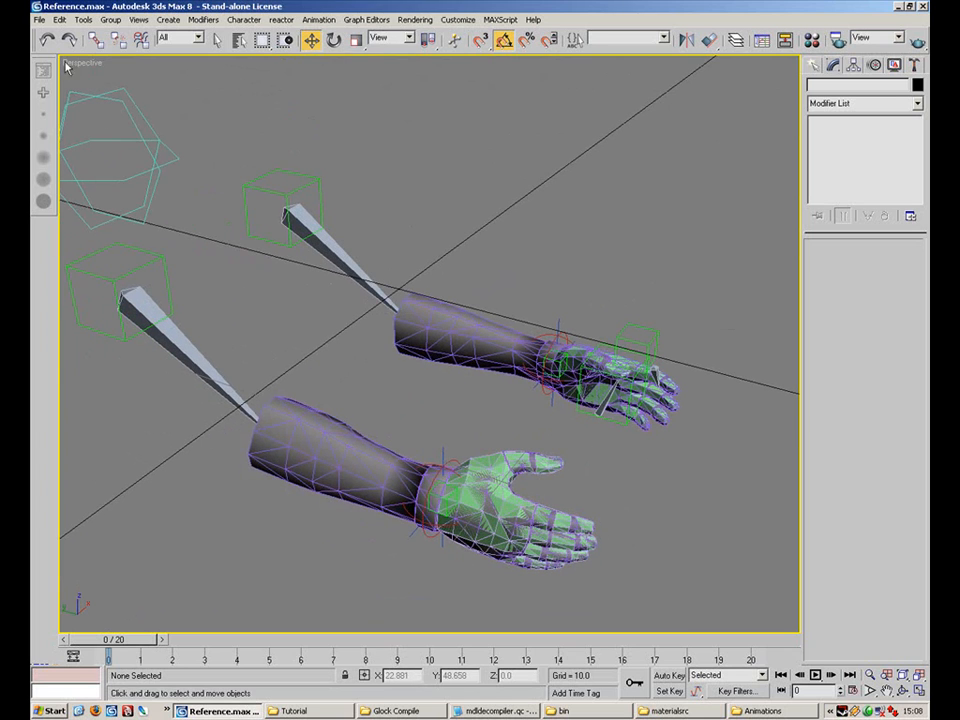
{"action": "key", "text": "ctrl+z"}
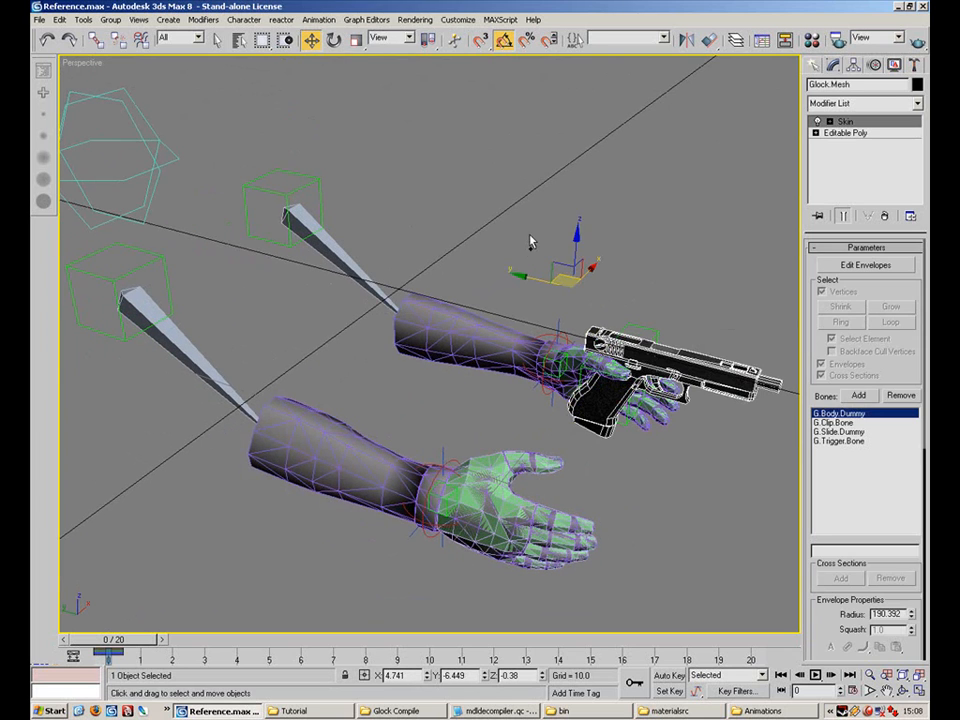
{"action": "left_click", "coordinate": [457, 357]}
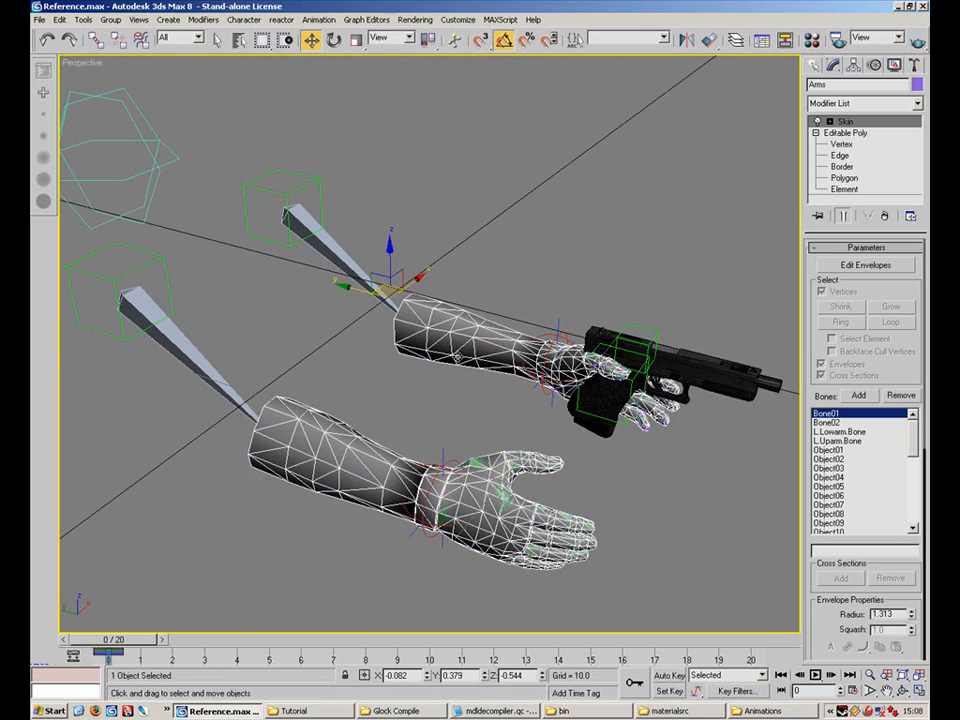
{"action": "key", "text": "Delete"}
Export the Glock to Compiles 2 as glock_reference in Valve HL2 SMD format, using the Reference option
{"action": "left_click", "coordinate": [40, 19]}
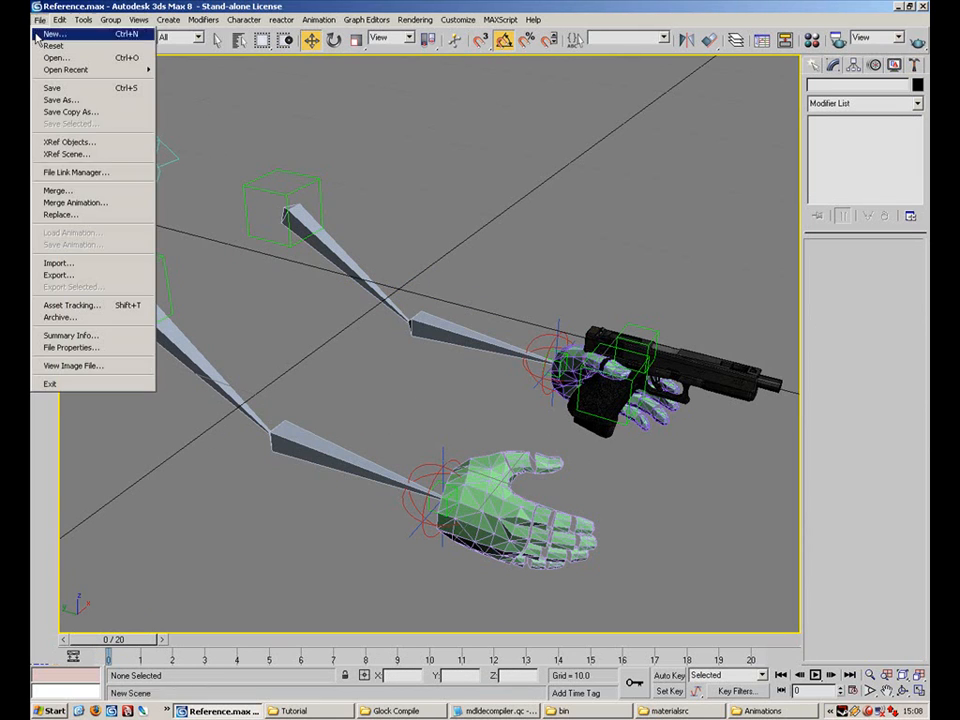
{"action": "left_click", "coordinate": [82, 276]}
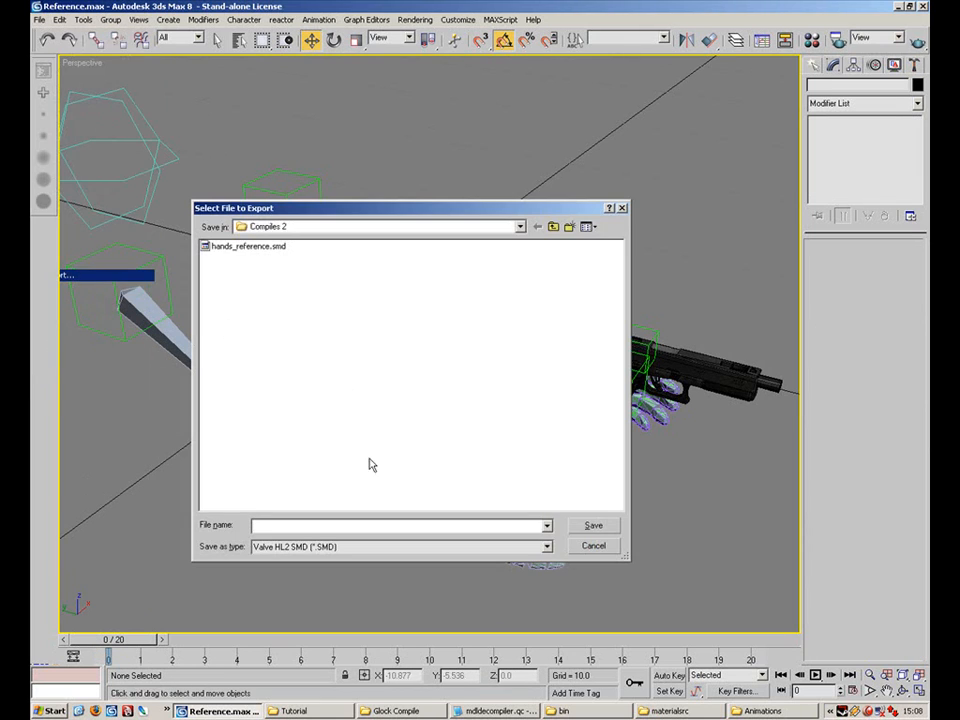
{"action": "type", "text": "glock_reference"}
{"action": "left_click", "coordinate": [603, 525]}
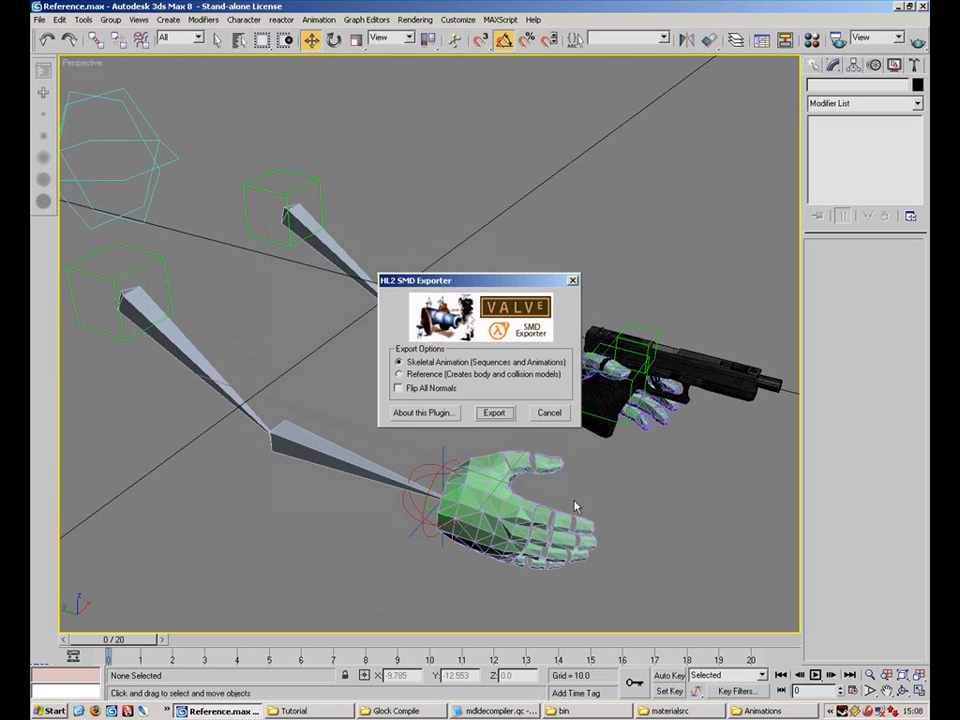
{"action": "left_click", "coordinate": [400, 373]}
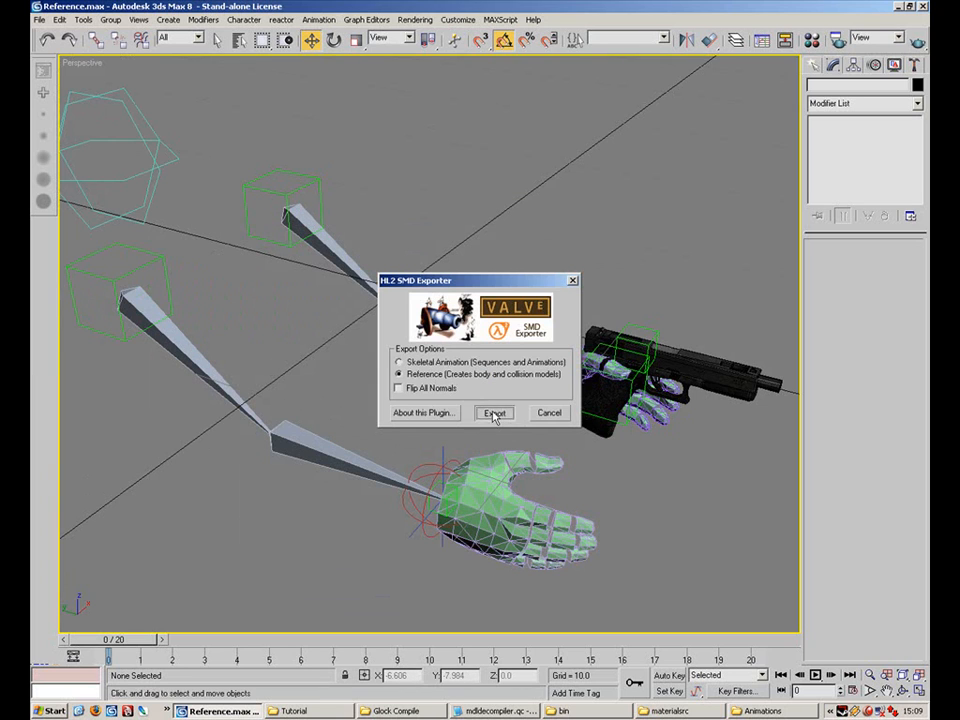
{"action": "left_click", "coordinate": [493, 414]}
{"action": "left_click", "coordinate": [481, 383]}
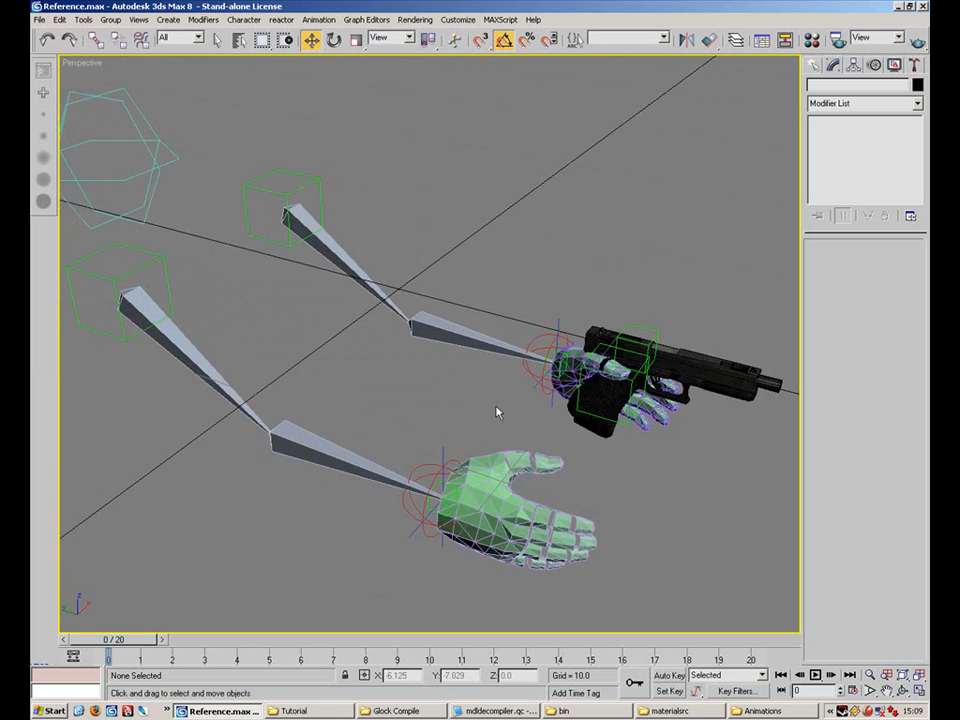
Open the glock_burst1.max scene from the Animations folder, discarding changes to the current scene and continuing past the missing v_hands.tga texture
{"action": "left_click", "coordinate": [762, 711]}
{"action": "left_click", "coordinate": [640, 347]}
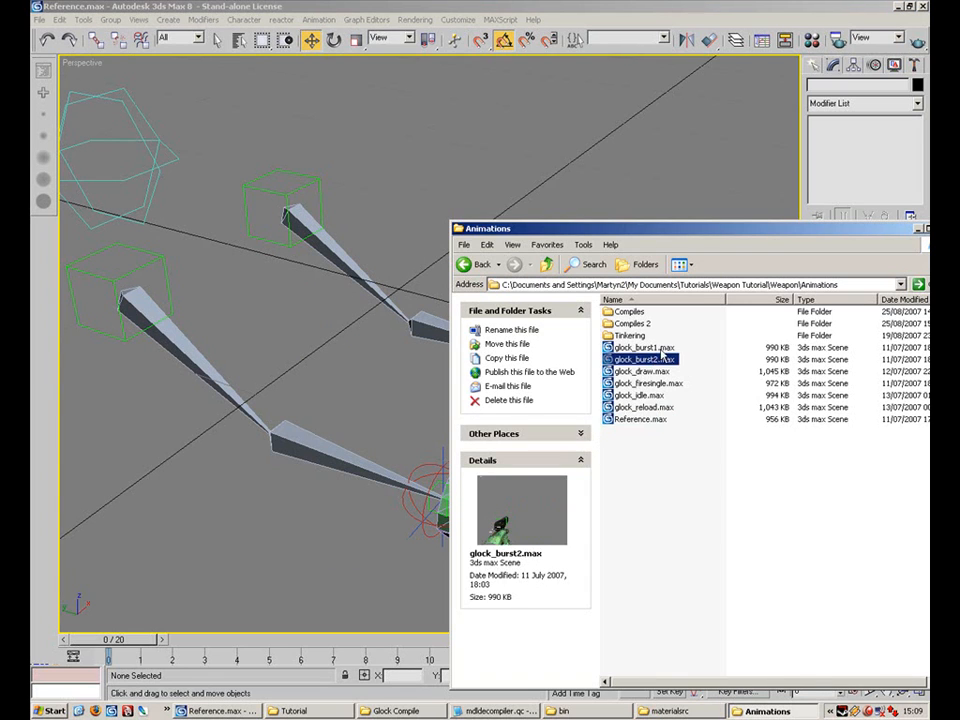
{"action": "left_click_drag", "start_coordinate": [645, 347], "coordinate": [374, 384]}
{"action": "left_click", "coordinate": [397, 386]}
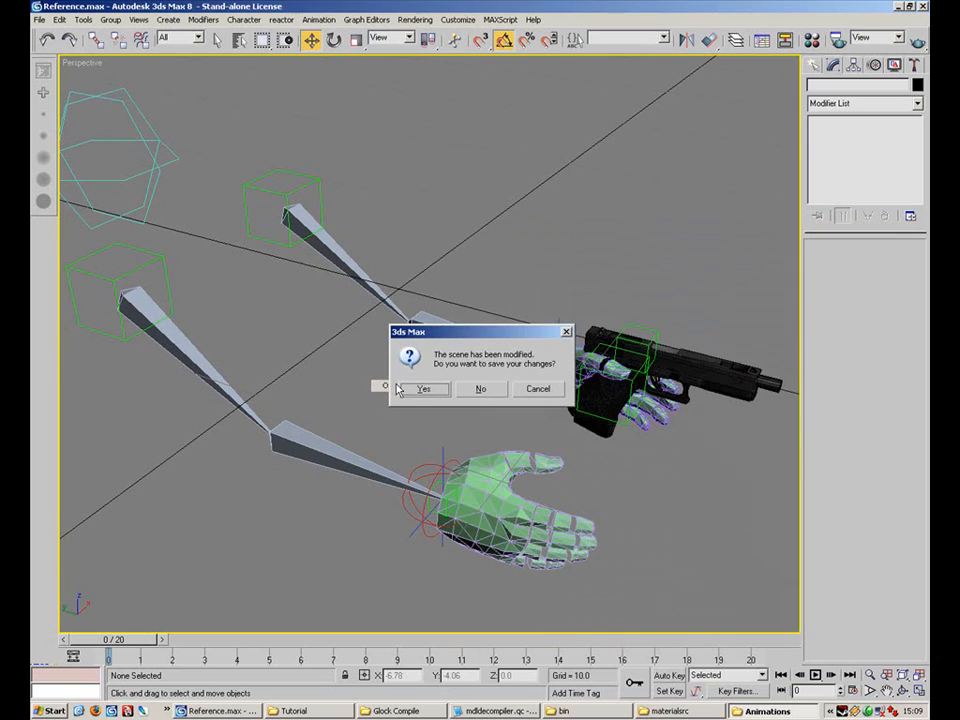
{"action": "left_click", "coordinate": [480, 391]}
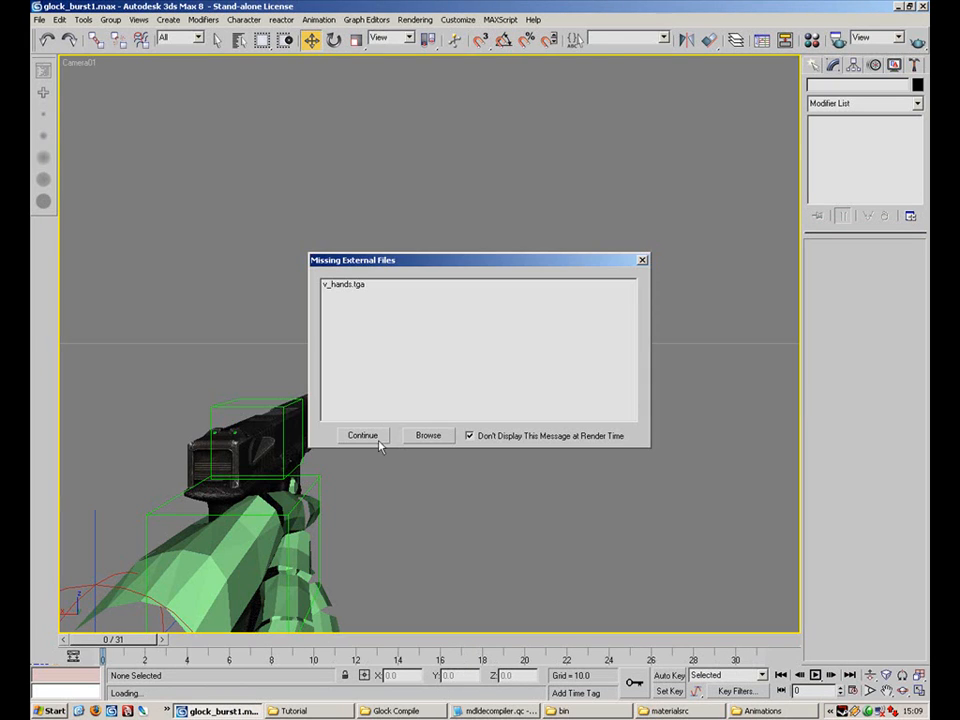
{"action": "left_click", "coordinate": [364, 437]}
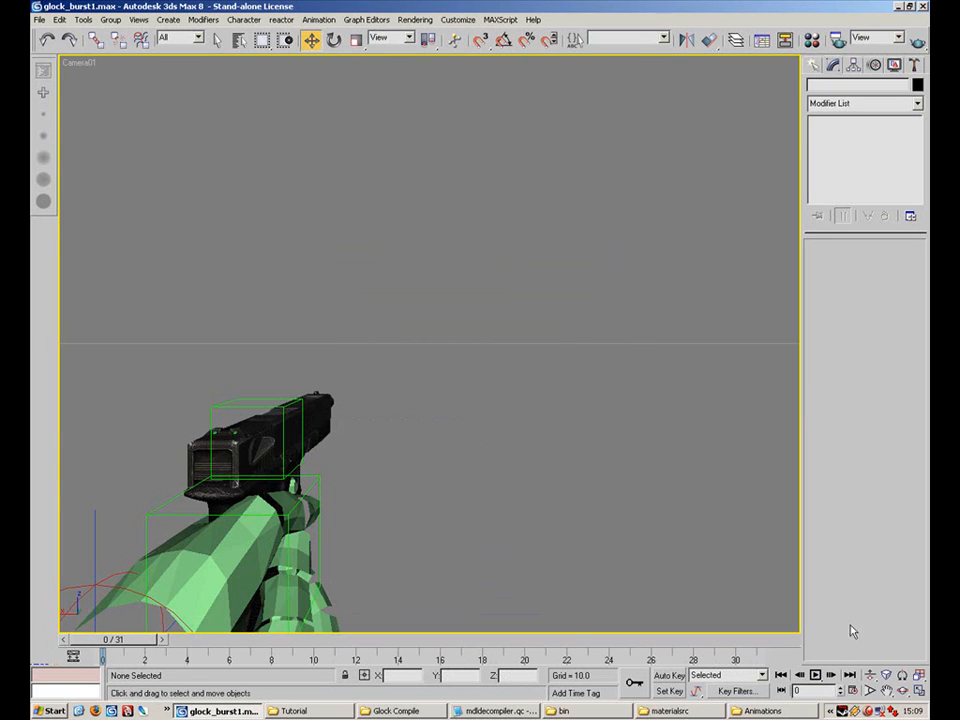
Delete the camera from the enlarged Perspective view and unhide all hidden objects in the burst1 scene
{"action": "left_click", "coordinate": [919, 692]}
{"action": "left_click", "coordinate": [718, 561]}
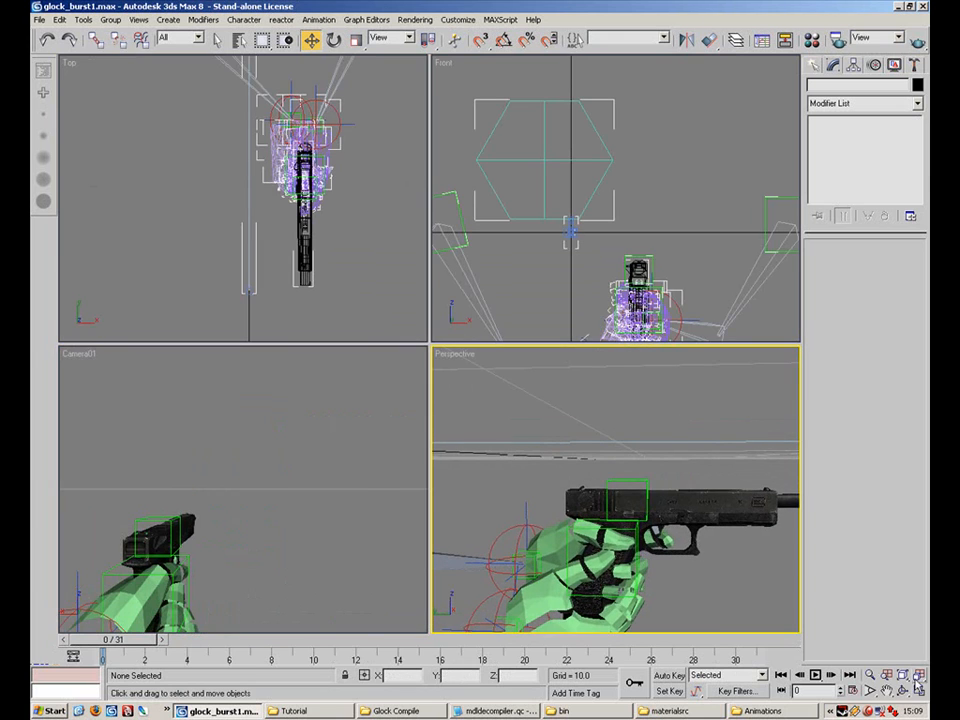
{"action": "left_click", "coordinate": [920, 692]}
{"action": "scroll", "coordinate": [370, 366], "scroll_direction": "down", "scroll_amount": 4}
{"action": "middle_click_drag", "start_coordinate": [370, 366], "coordinate": [405, 401]}
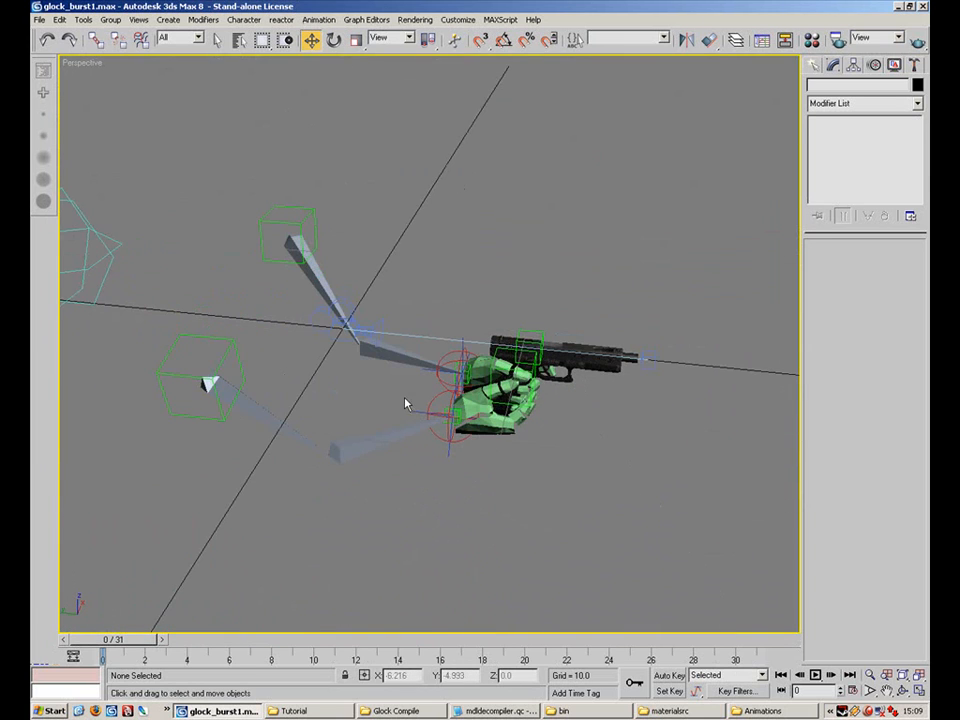
{"action": "left_click", "coordinate": [326, 325]}
{"action": "left_click", "coordinate": [456, 274]}
{"action": "right_click", "coordinate": [456, 270]}
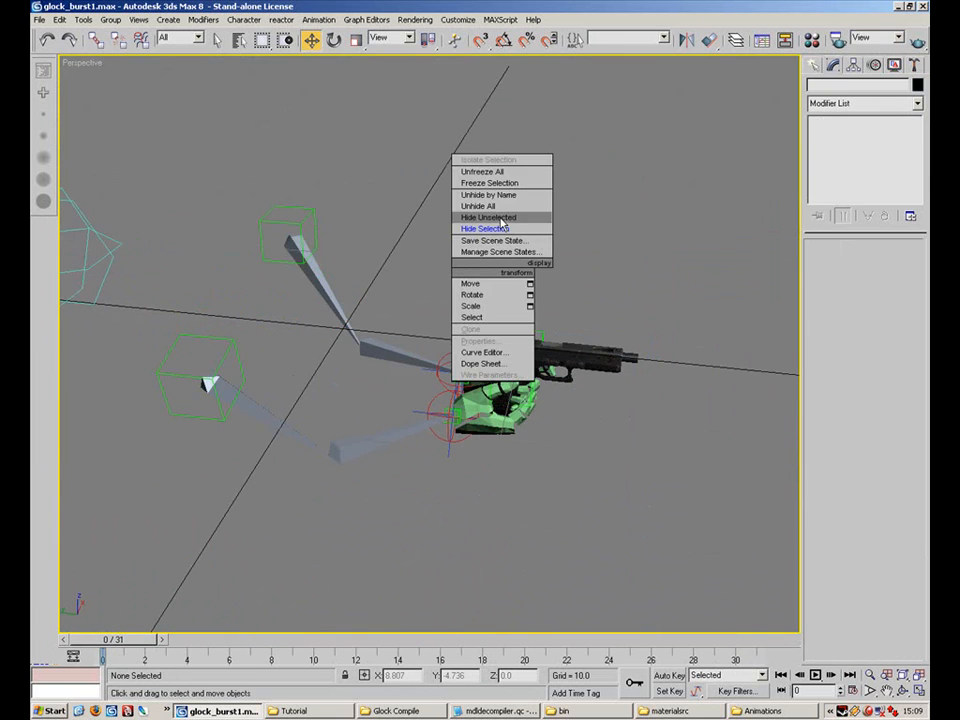
{"action": "left_click", "coordinate": [505, 208]}
Delete the Glock mesh and the arms mesh from the burst1 scene, keeping the bones and helpers
{"action": "scroll", "coordinate": [600, 470], "scroll_direction": "up", "scroll_amount": 2}
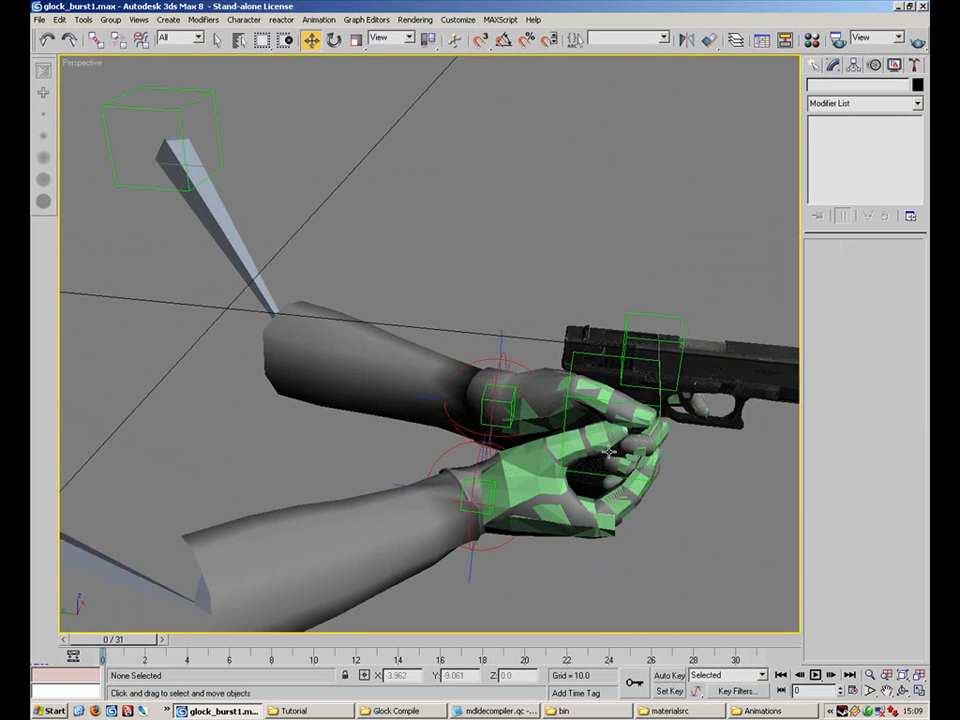
{"action": "scroll", "coordinate": [611, 450], "scroll_direction": "down", "scroll_amount": 1}
{"action": "left_click", "coordinate": [642, 375]}
{"action": "key", "text": "Delete"}
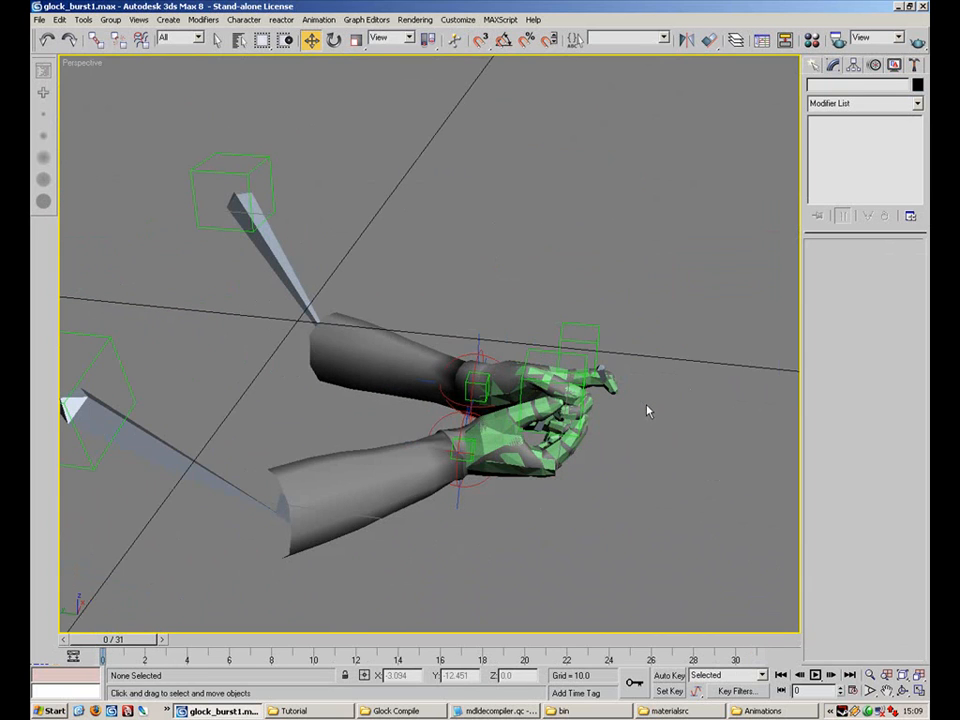
{"action": "left_click", "coordinate": [377, 383]}
{"action": "key", "text": "Delete"}
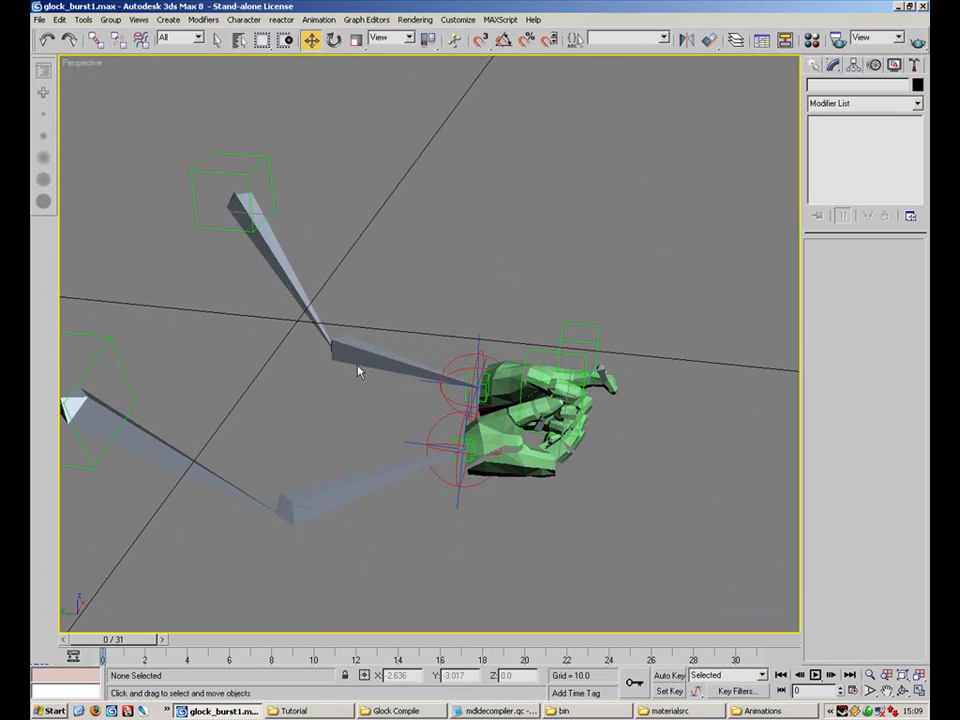
Export the scene to Compiles 2 as glock_burst1 in Valve HL2 SMD format, using the Skeletal Animation option
{"action": "left_click", "coordinate": [40, 19]}
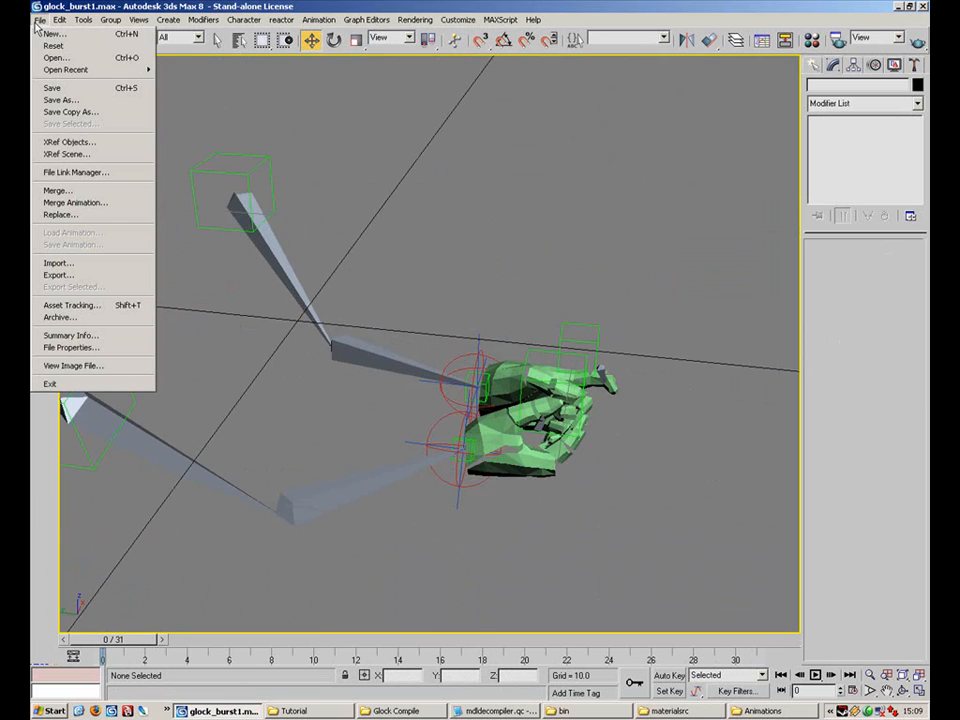
{"action": "left_click", "coordinate": [70, 274]}
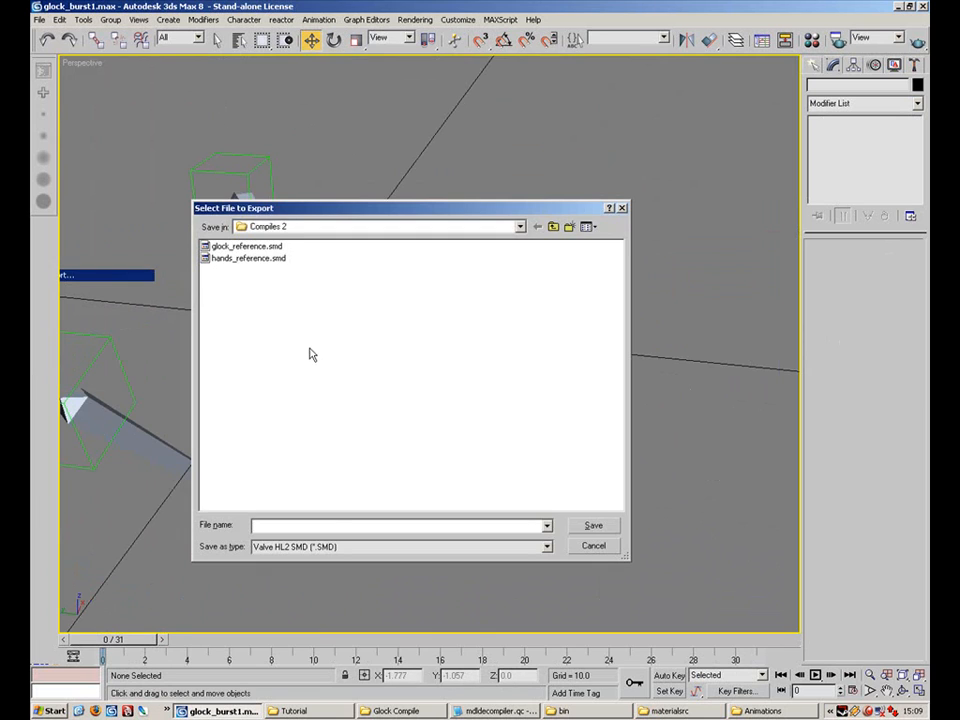
{"action": "left_click", "coordinate": [332, 548]}
{"action": "left_click", "coordinate": [332, 548]}
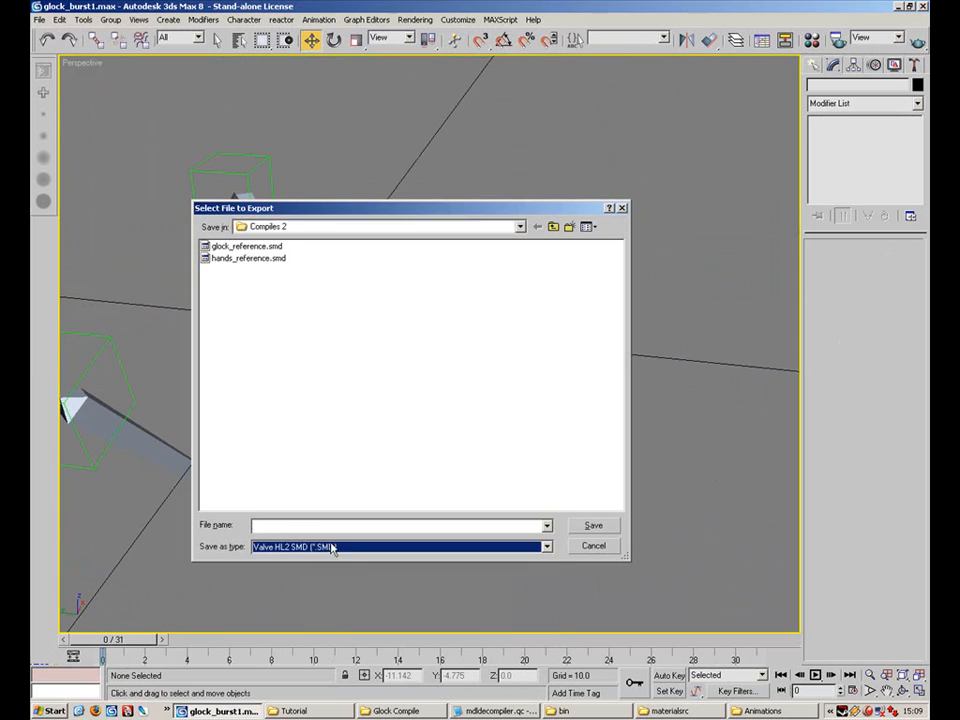
{"action": "left_click", "coordinate": [438, 526]}
{"action": "type", "text": "gl"}
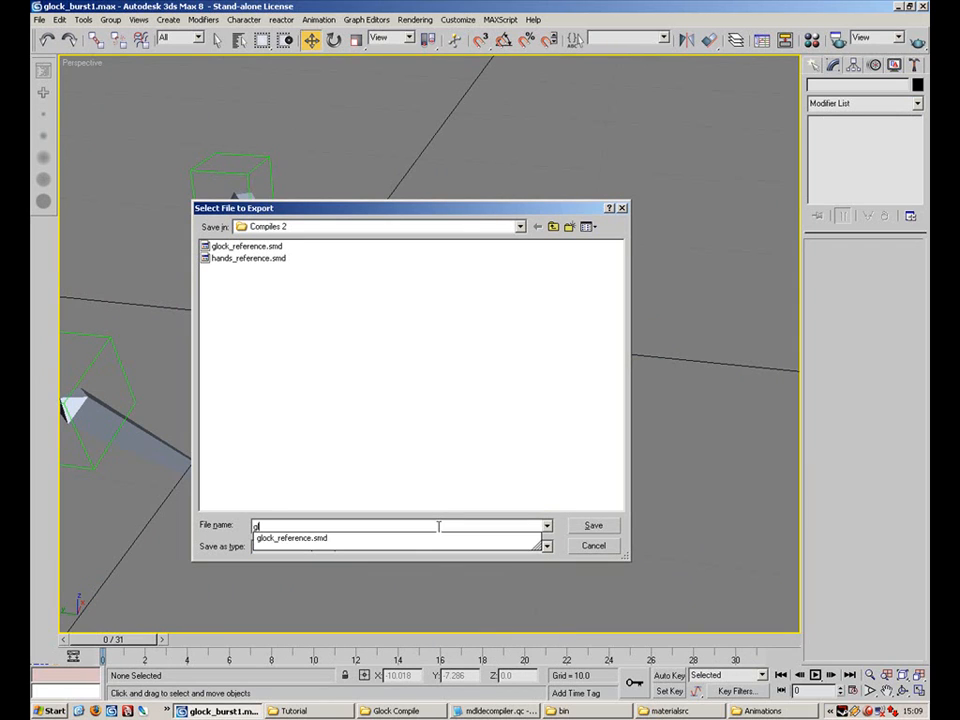
{"action": "type", "text": "ock_burst1"}
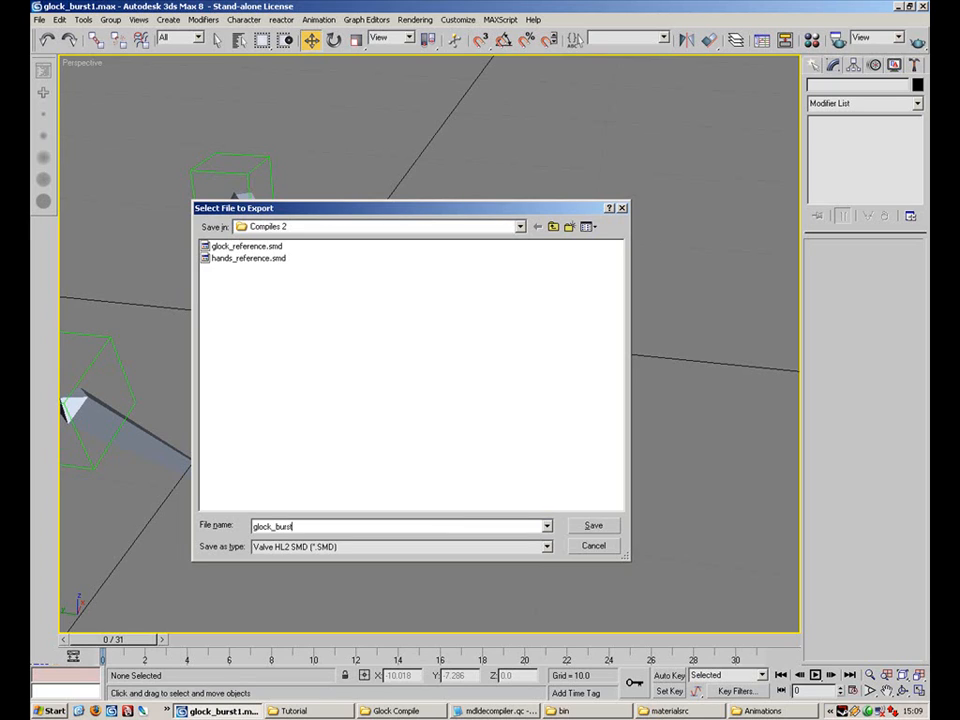
{"action": "left_click", "coordinate": [591, 524]}
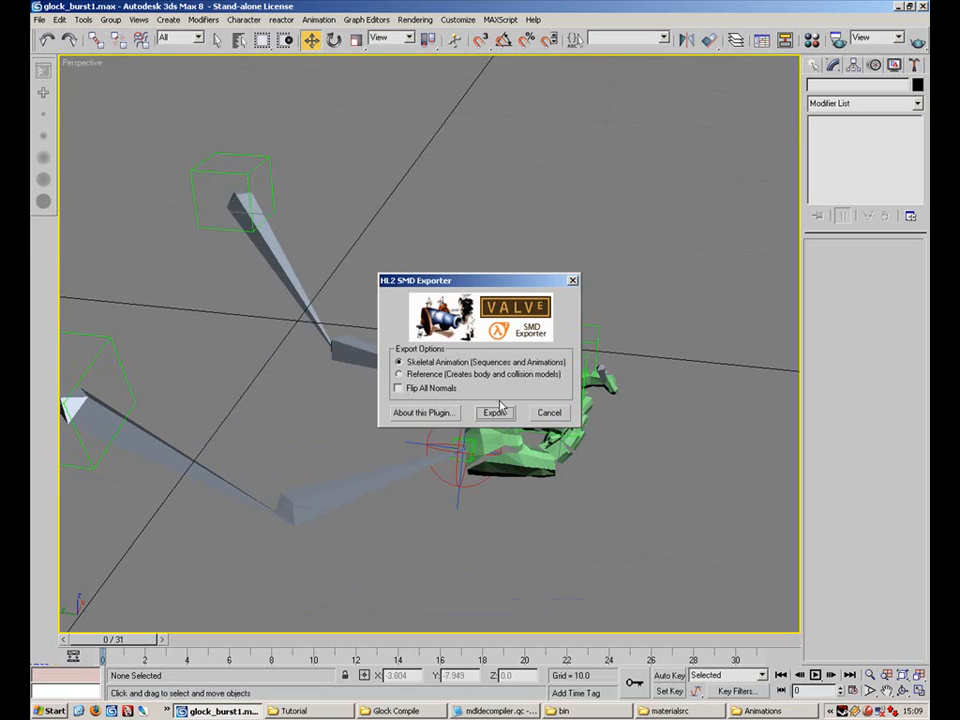
{"action": "left_click", "coordinate": [496, 413]}
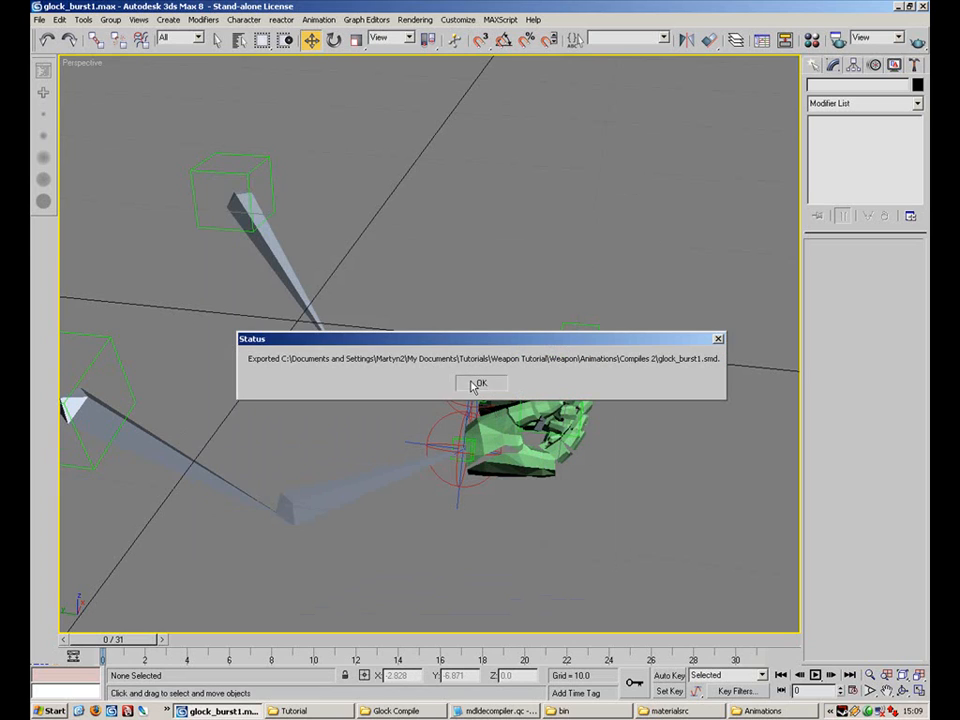
{"action": "left_click", "coordinate": [480, 382]}
Open the glock_burst2.max scene from the Animations folder without saving the current scene, continuing past the missing texture
{"action": "left_click", "coordinate": [760, 712]}
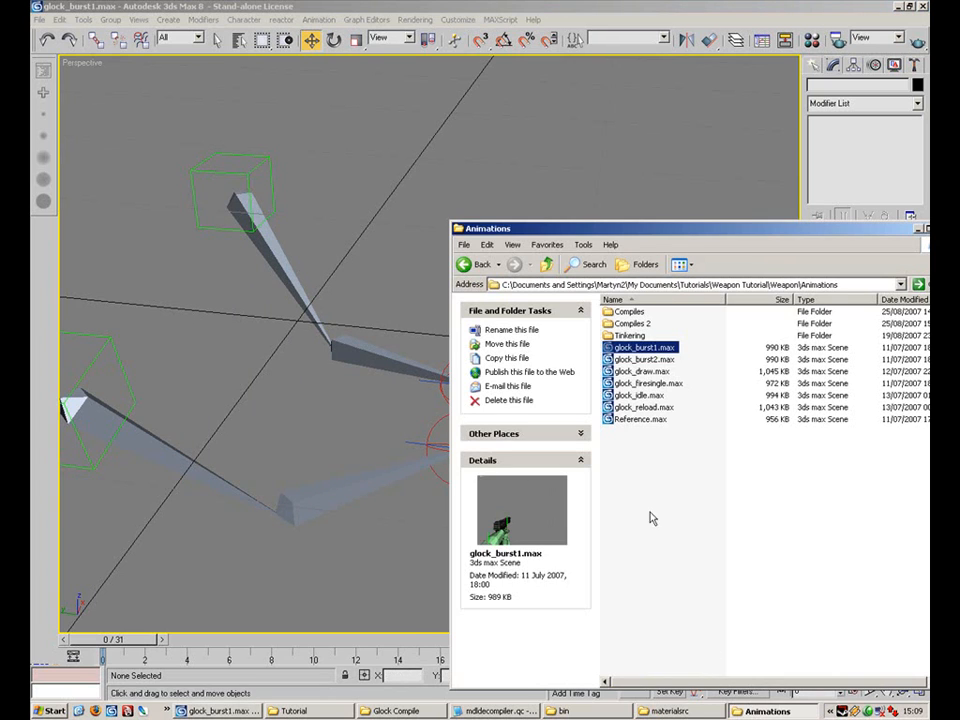
{"action": "key", "text": "Down"}
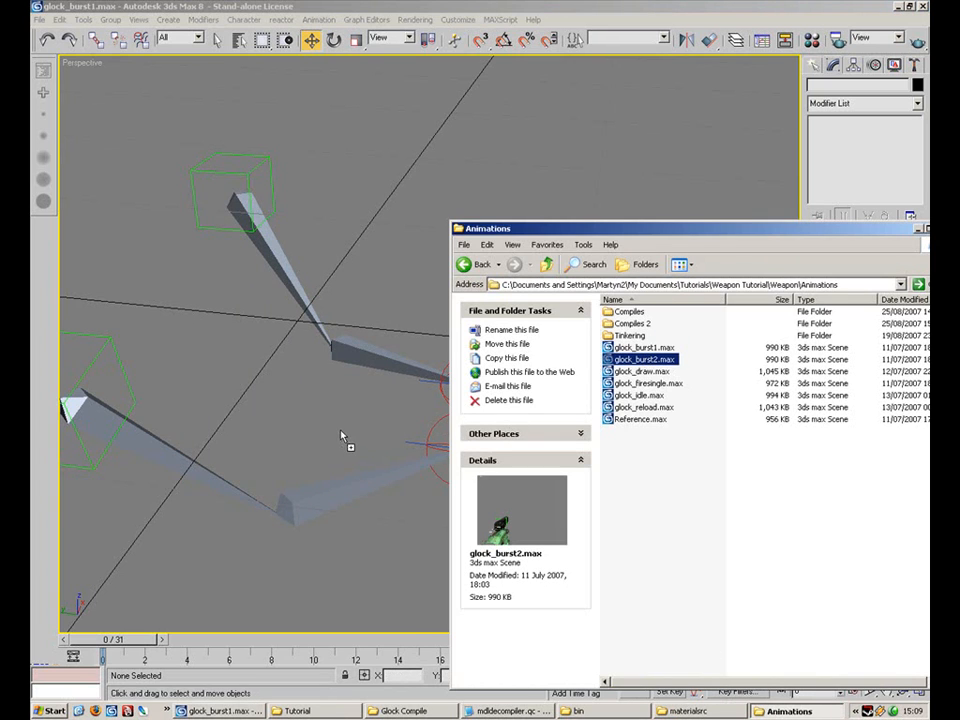
{"action": "left_click_drag", "start_coordinate": [340, 437], "coordinate": [342, 436]}
{"action": "left_click", "coordinate": [366, 437]}
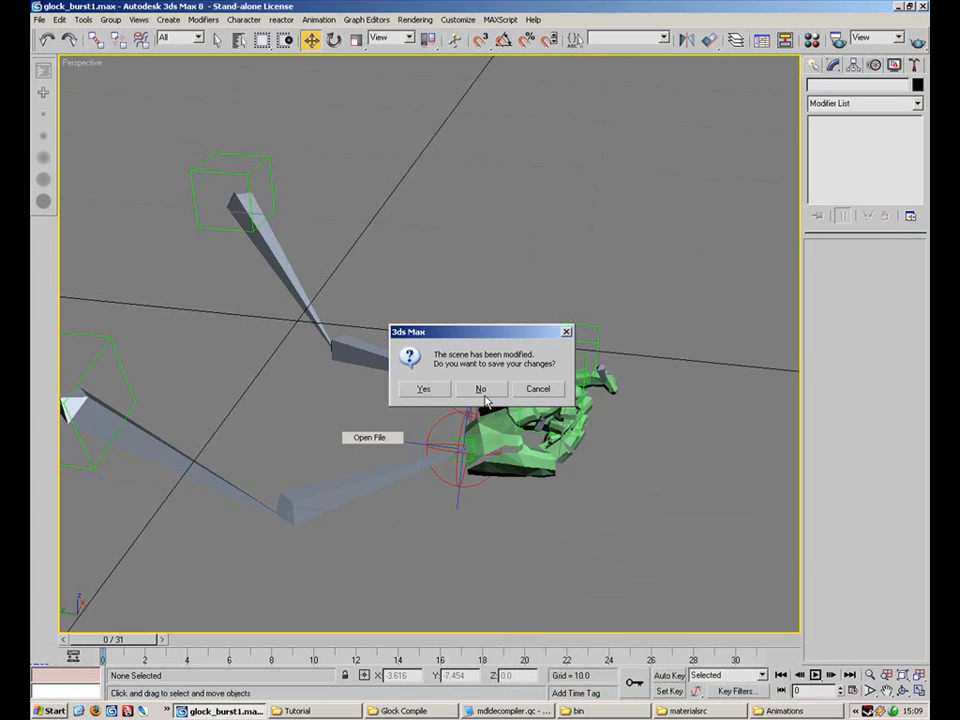
{"action": "left_click", "coordinate": [484, 396]}
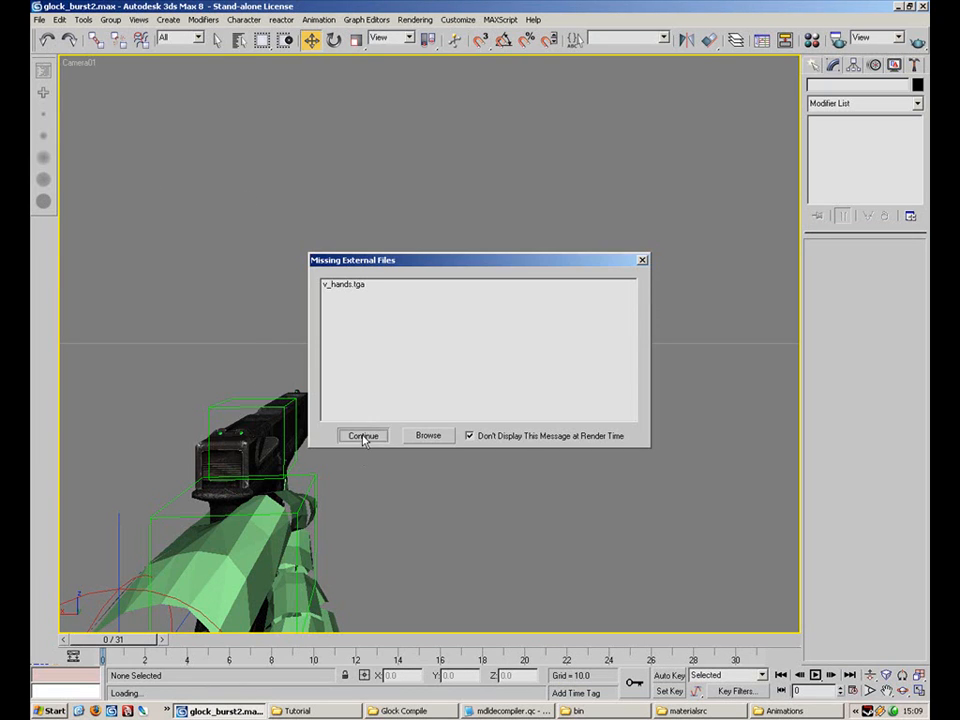
{"action": "left_click", "coordinate": [364, 437]}
Unhide all objects in the burst2 scene and delete the camera, the arms mesh and the Glock mesh together
{"action": "right_click", "coordinate": [565, 442]}
{"action": "left_click", "coordinate": [600, 379]}
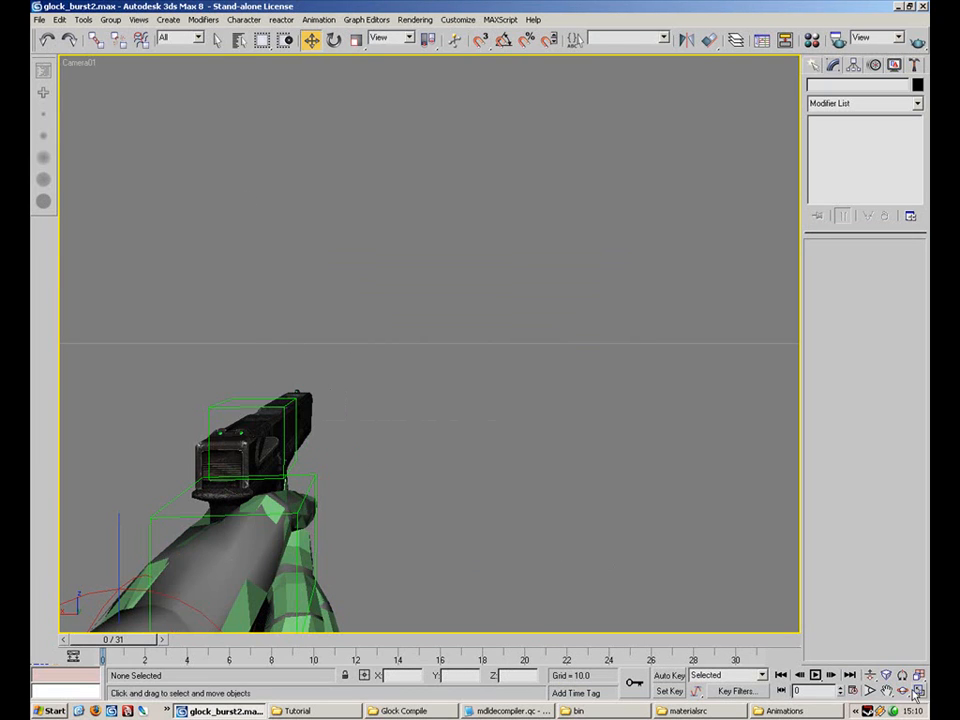
{"action": "key", "text": "alt+w"}
{"action": "left_click", "coordinate": [541, 438]}
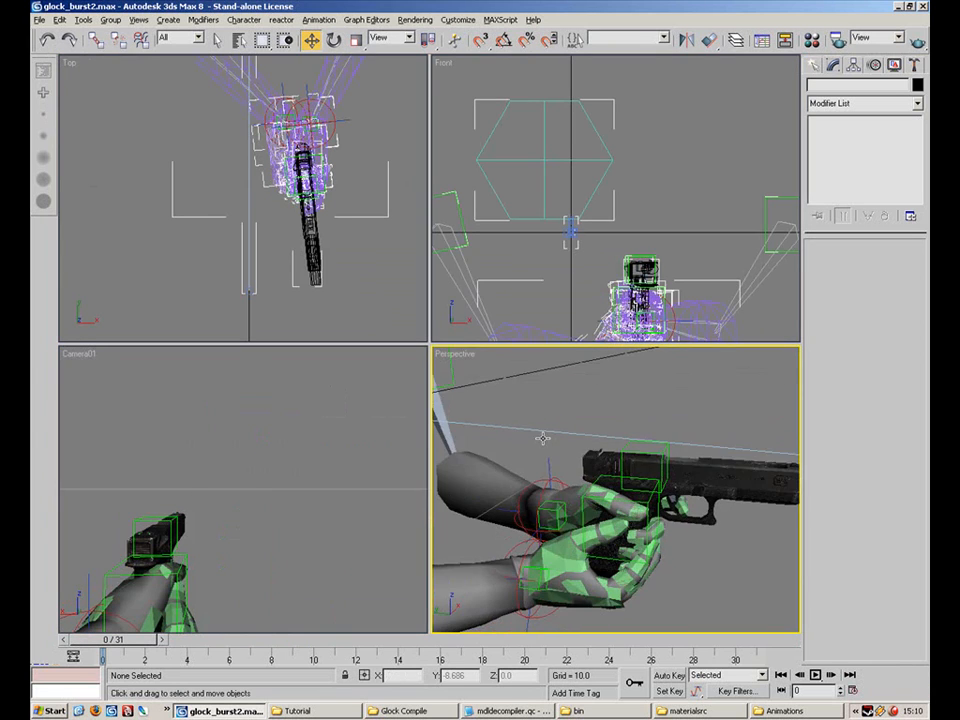
{"action": "scroll", "coordinate": [538, 436], "scroll_direction": "down", "scroll_amount": 5}
{"action": "left_click", "coordinate": [496, 451]}
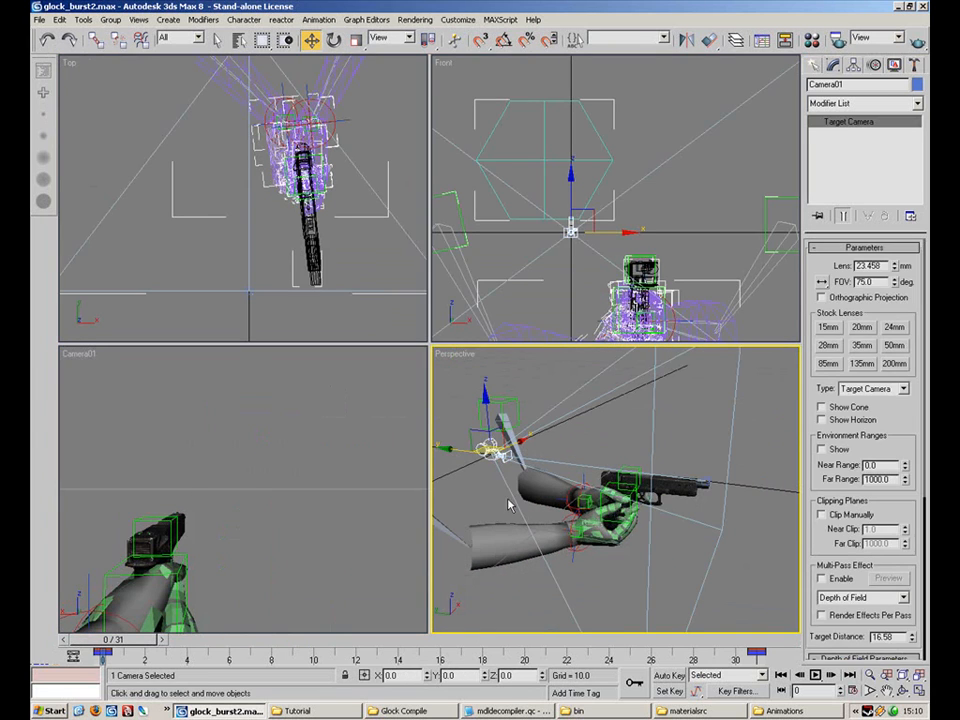
{"action": "left_click", "coordinate": [527, 556], "text": "ctrl"}
{"action": "left_click", "coordinate": [687, 486], "text": "ctrl"}
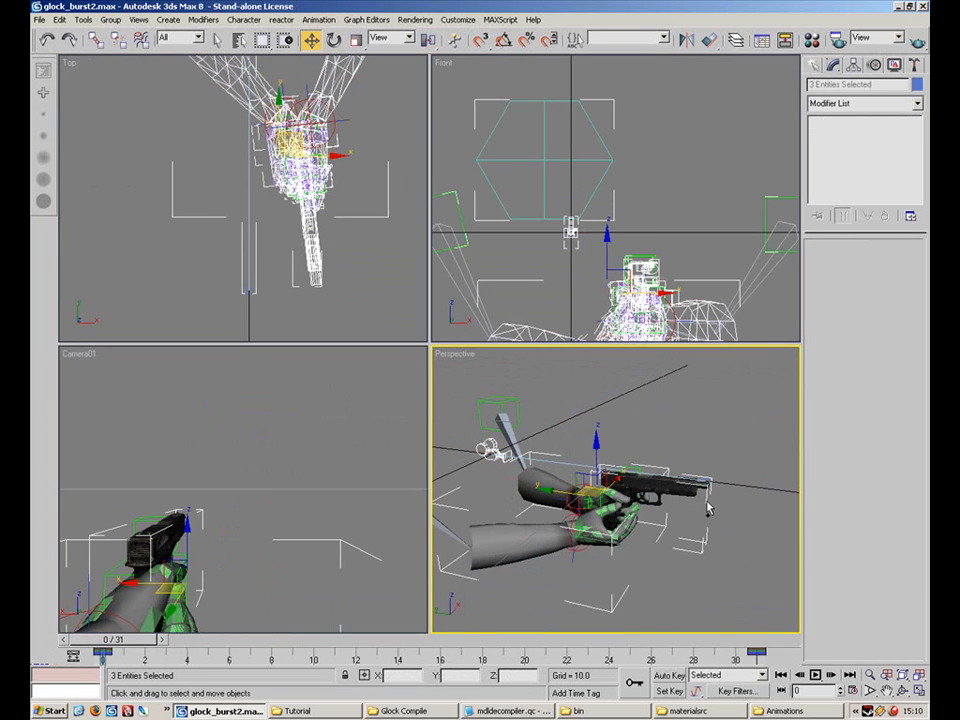
{"action": "key", "text": "Delete"}
Export the scene to Compiles 2 as glock_burst2 in Valve HL2 SMD format, using the Skeletal Animation option
{"action": "left_click", "coordinate": [38, 19]}
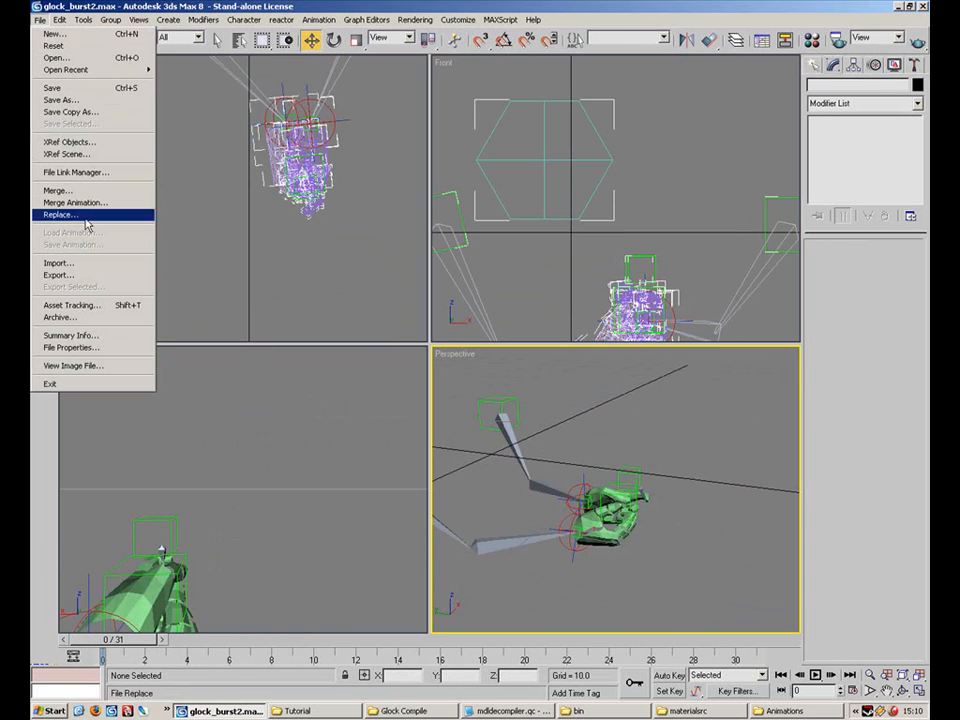
{"action": "left_click", "coordinate": [70, 275]}
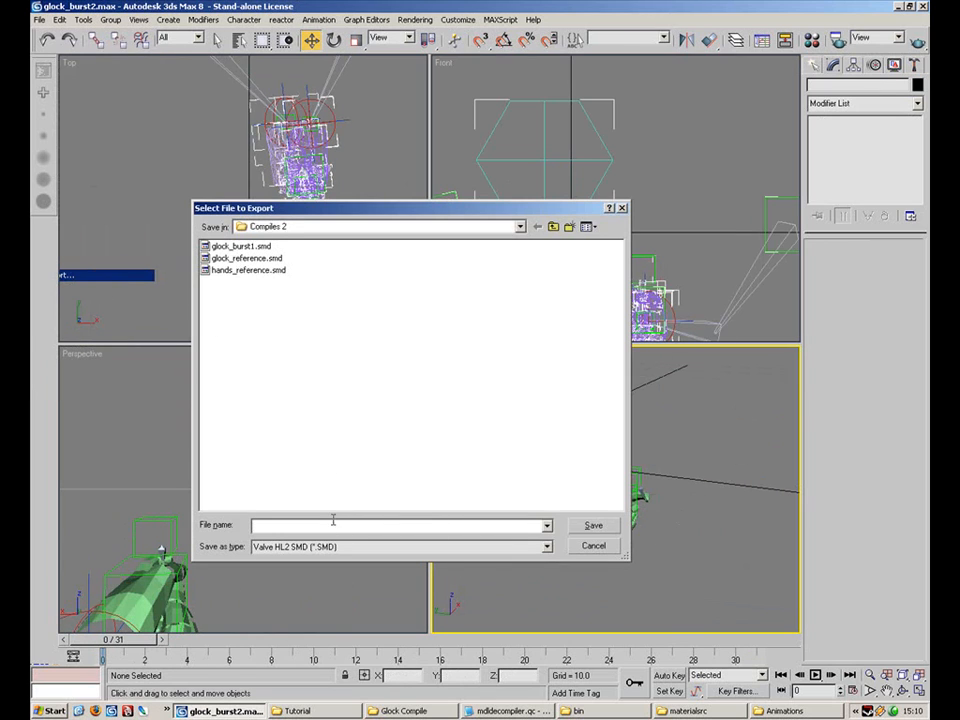
{"action": "type", "text": "gl"}
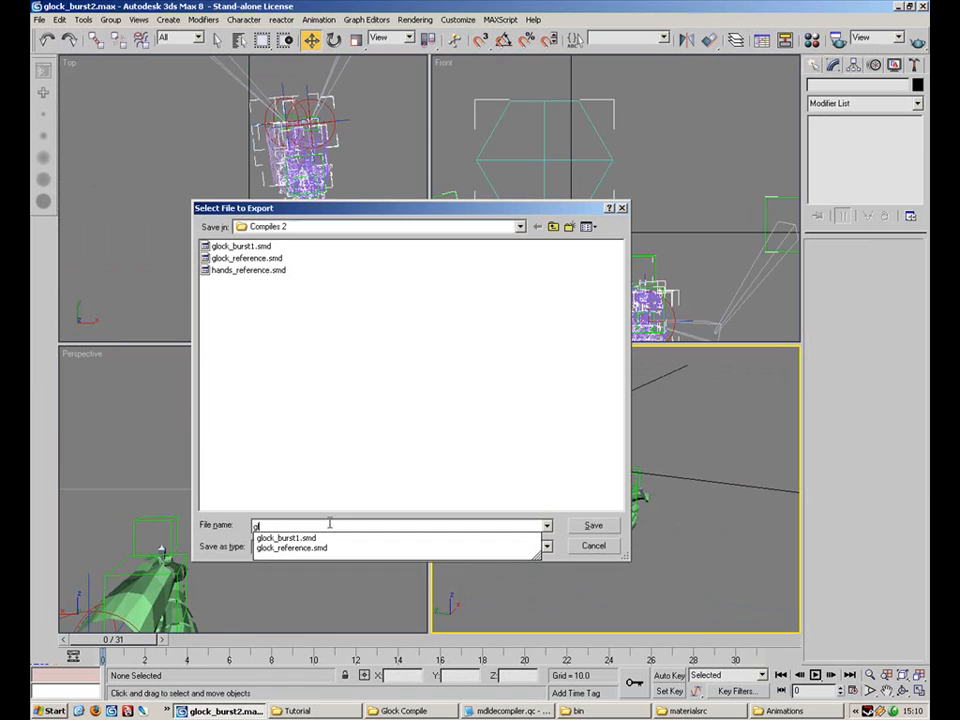
{"action": "type", "text": "ock_burst"}
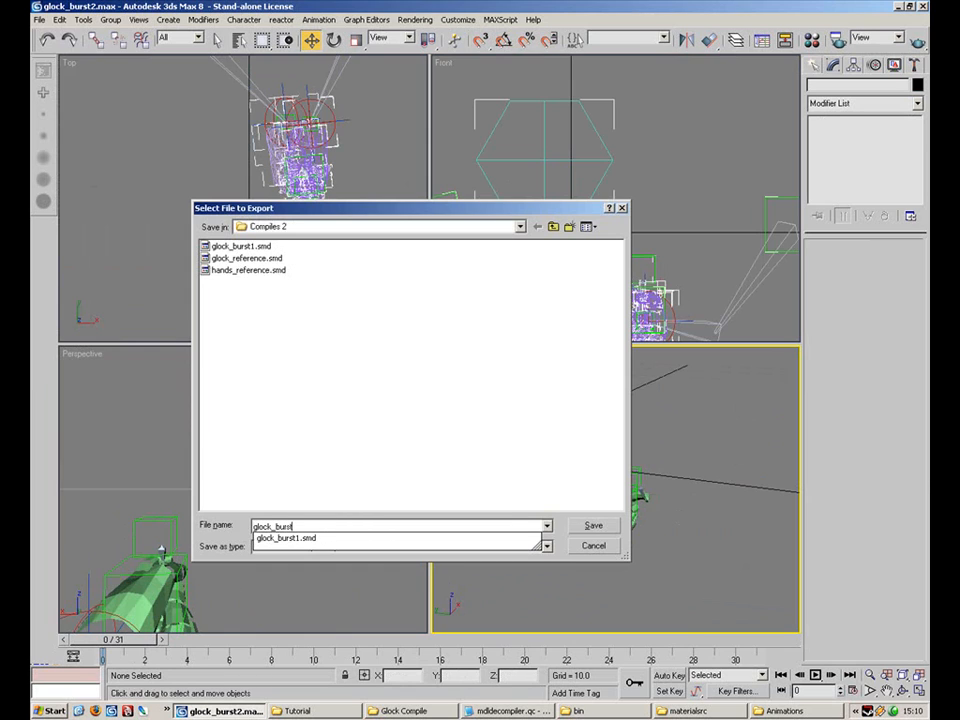
{"action": "type", "text": "2"}
{"action": "left_click", "coordinate": [596, 526]}
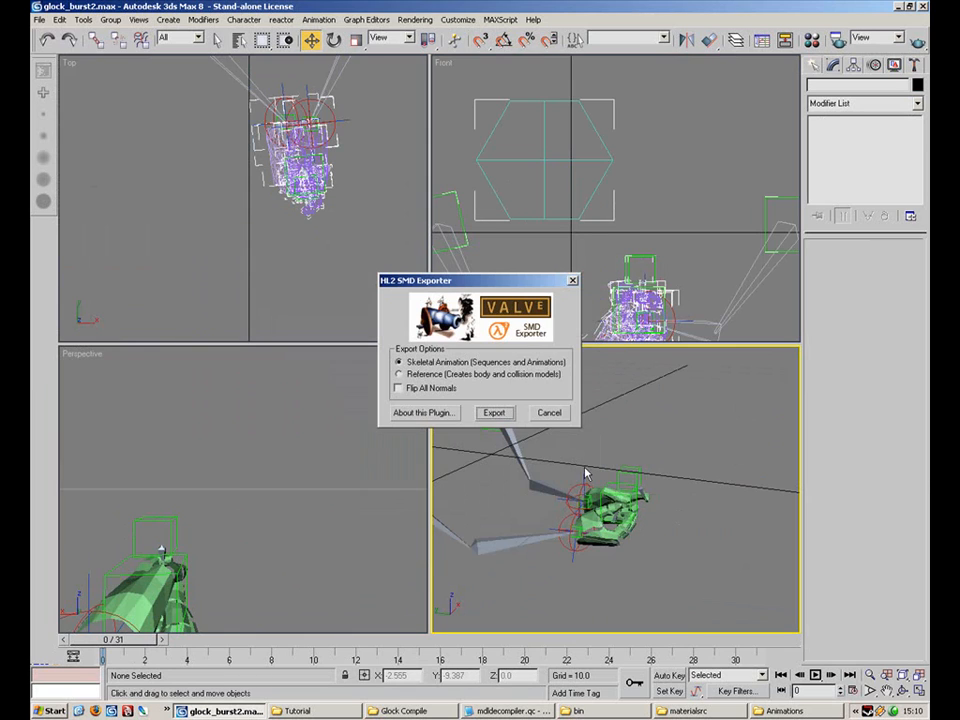
{"action": "left_click", "coordinate": [494, 412]}
{"action": "left_click", "coordinate": [493, 384]}
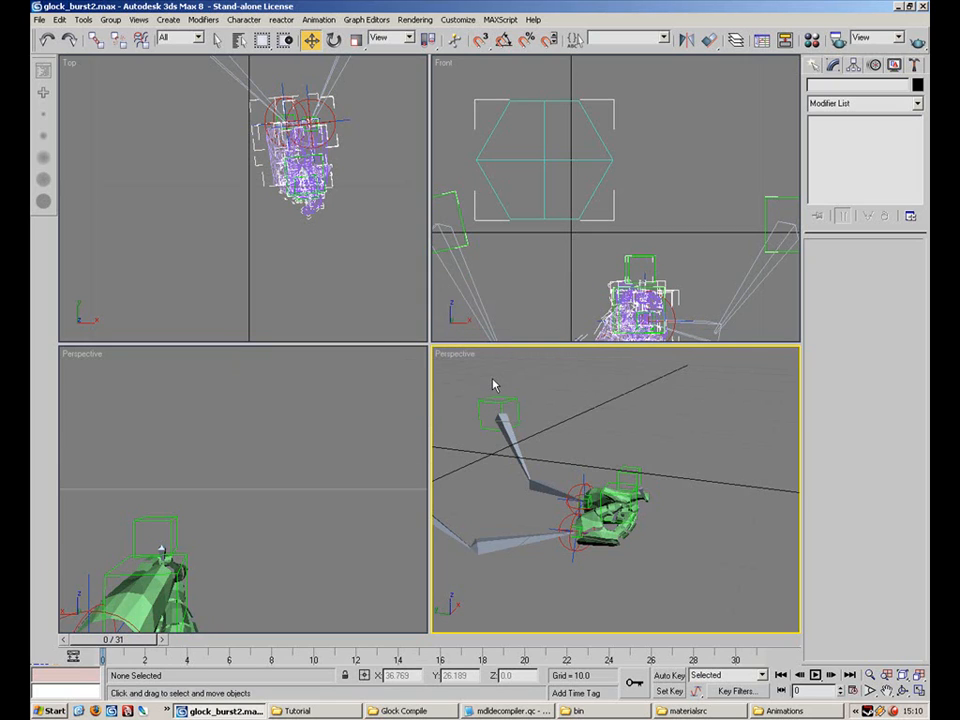
Close 3ds Max without saving the scene, and open the Compiles folder inside Animations with arms_reference.smd selected
{"action": "left_click", "coordinate": [923, 7]}
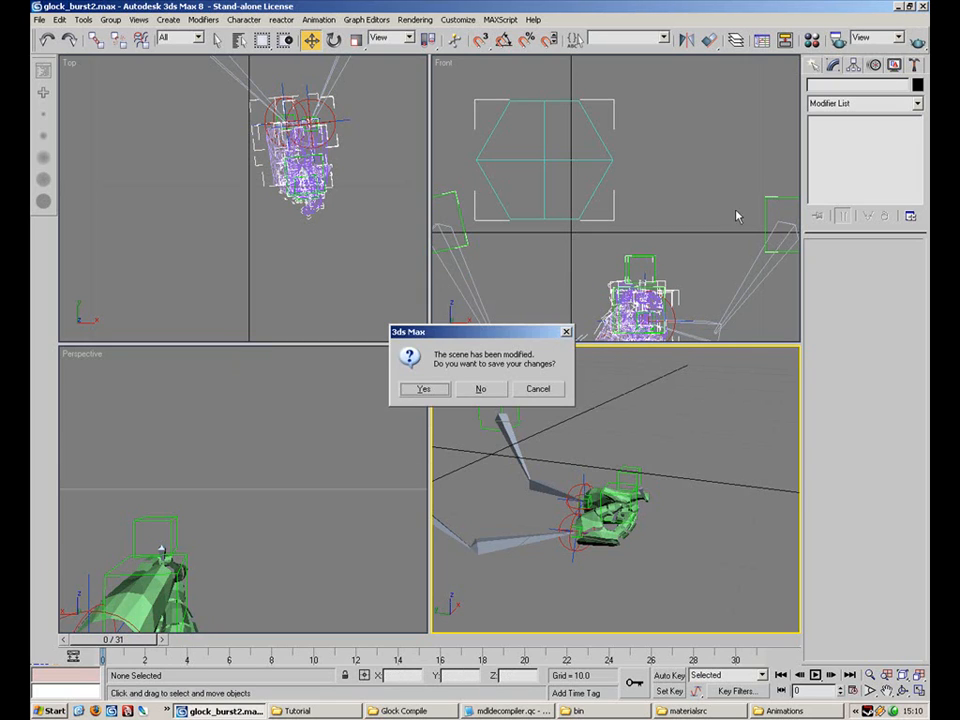
{"action": "left_click", "coordinate": [478, 389]}
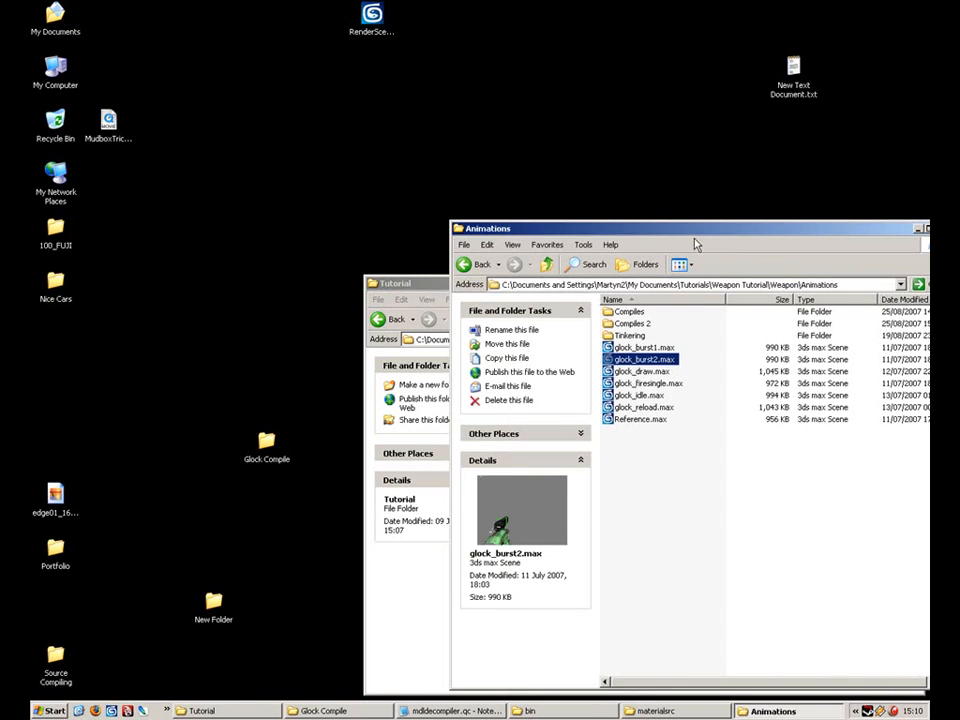
{"action": "left_click_drag", "start_coordinate": [681, 229], "coordinate": [388, 117]}
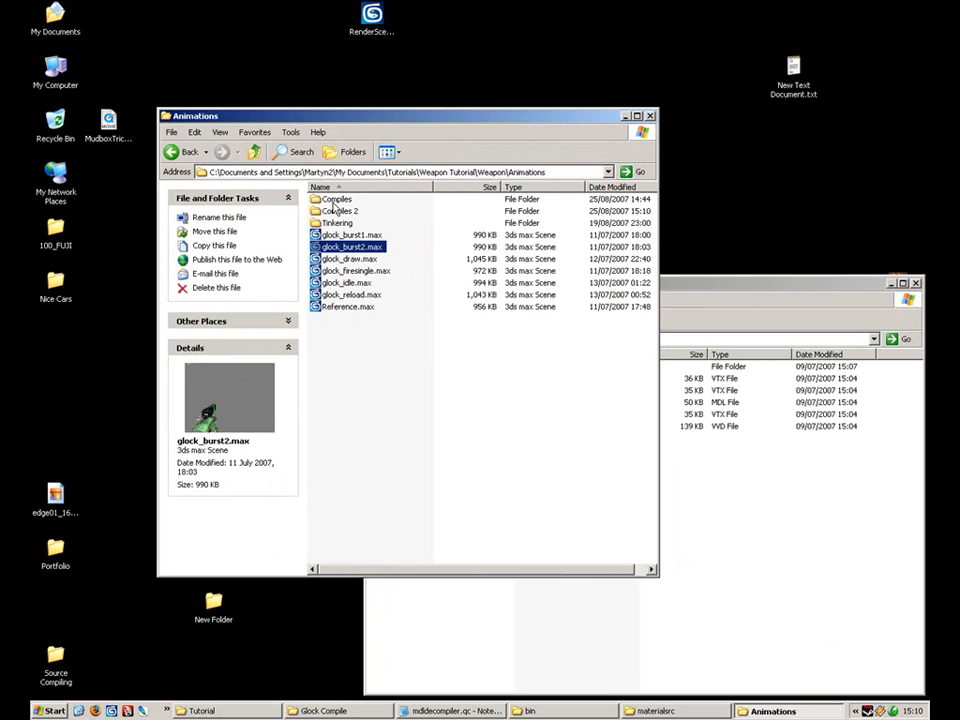
{"action": "double_click", "coordinate": [334, 200]}
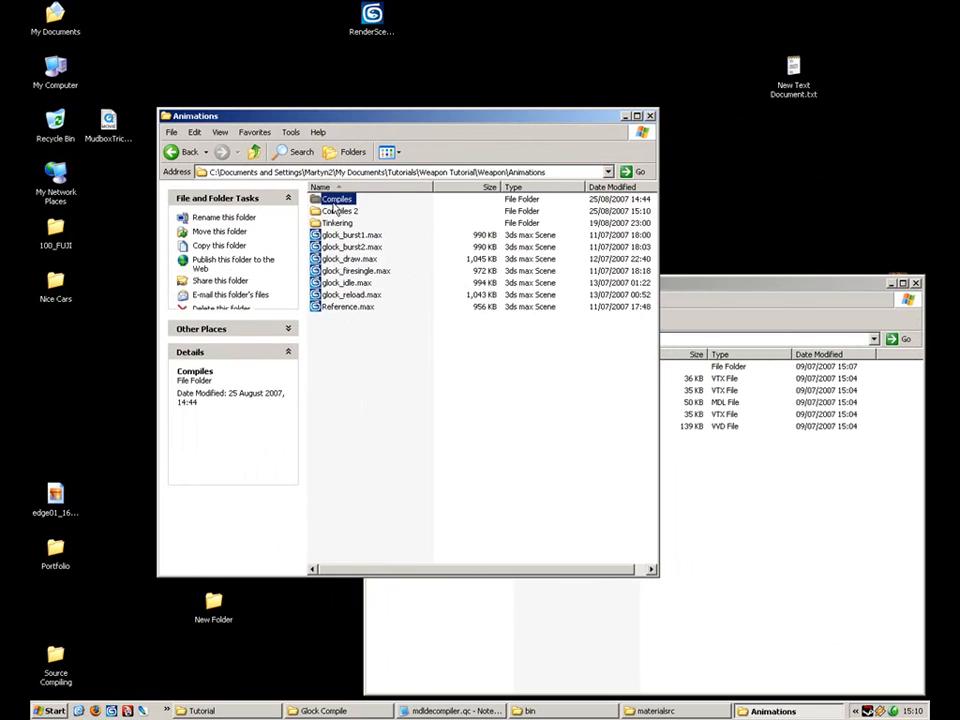
{"action": "key", "text": "ctrl+a"}
{"action": "left_click", "coordinate": [396, 319]}
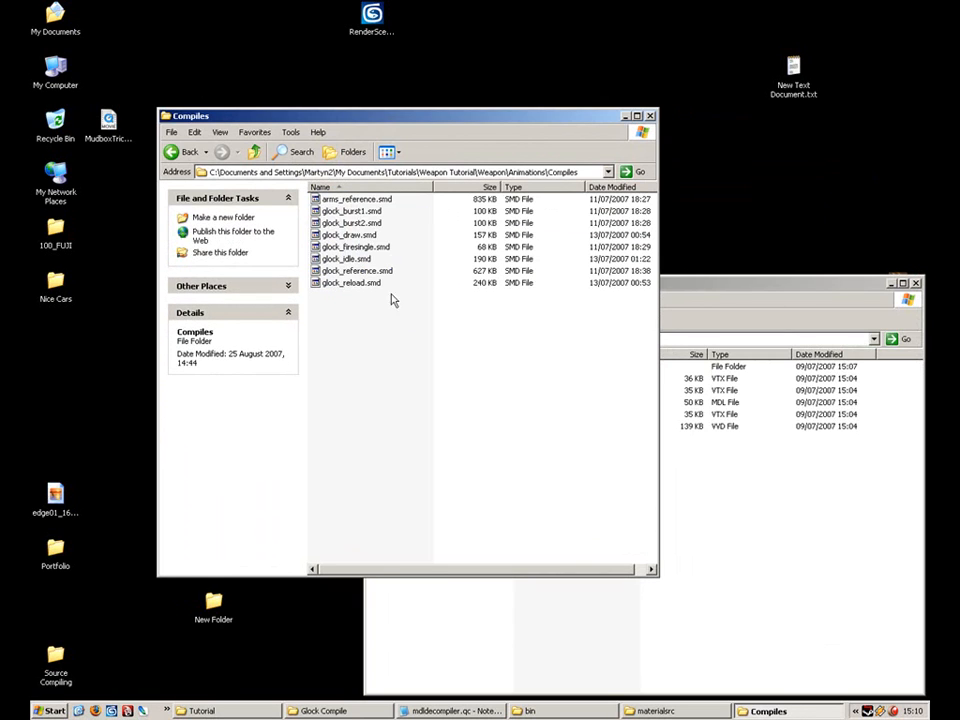
{"action": "left_click", "coordinate": [328, 199]}
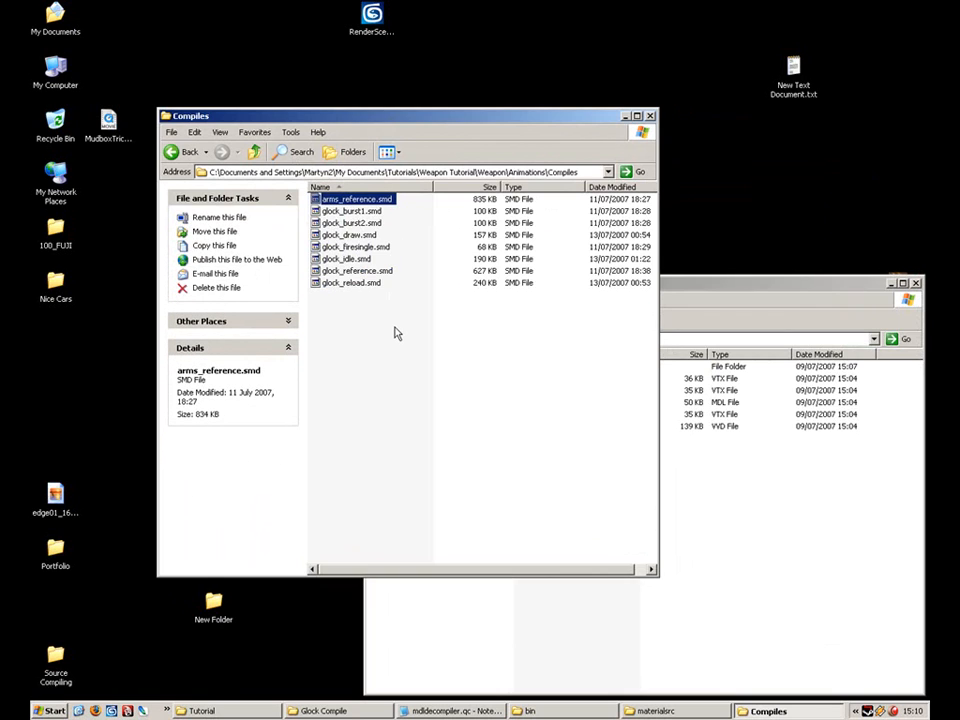
Look through the exported SMD files in the Compiles folder, from the arms reference to the glock animations
{"action": "key", "text": "Down"}
{"action": "key", "text": "Down"}
{"action": "key", "text": "Down"}
{"action": "key", "text": "Down"}
{"action": "key", "text": "Down"}
{"action": "key", "text": "Down"}
{"action": "key", "text": "Up"}
{"action": "key", "text": "Up"}
{"action": "key", "text": "Up"}
{"action": "key", "text": "Up"}
{"action": "key", "text": "Up"}
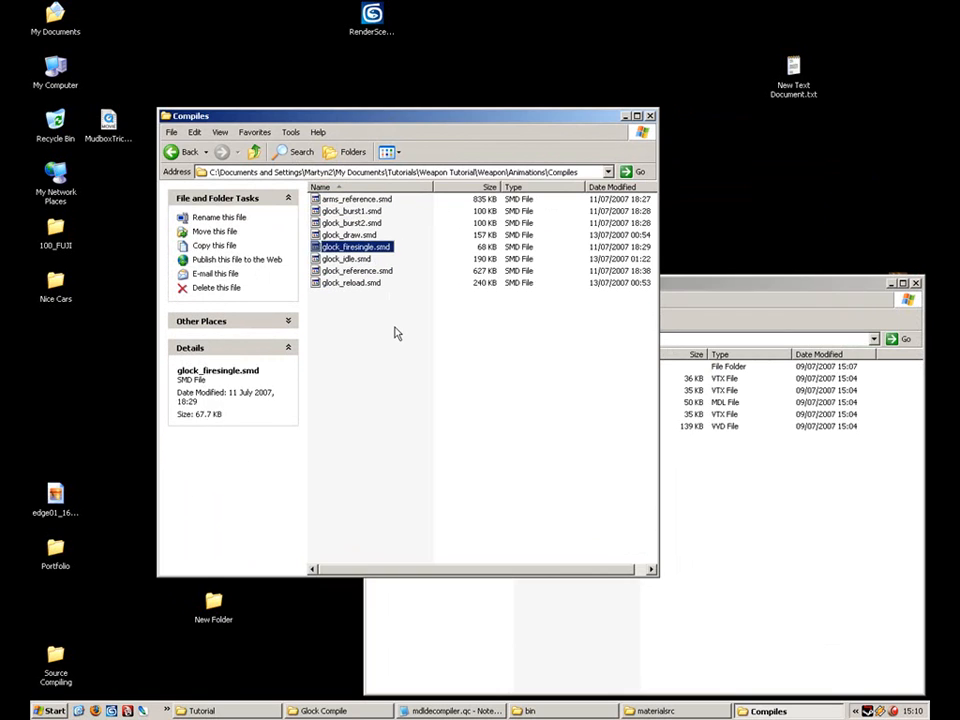
{"action": "key", "text": "Up"}
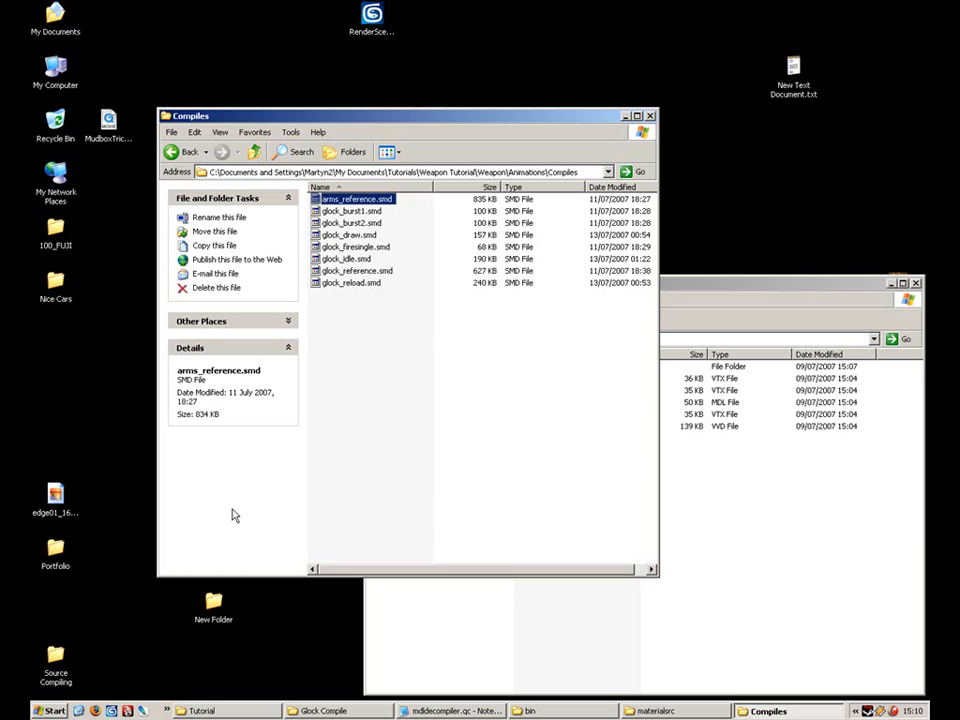
Launch 3ds Max and open Reference.max from the Animations folder, continuing without the missing v_hands.tga file
{"action": "left_click", "coordinate": [113, 711]}
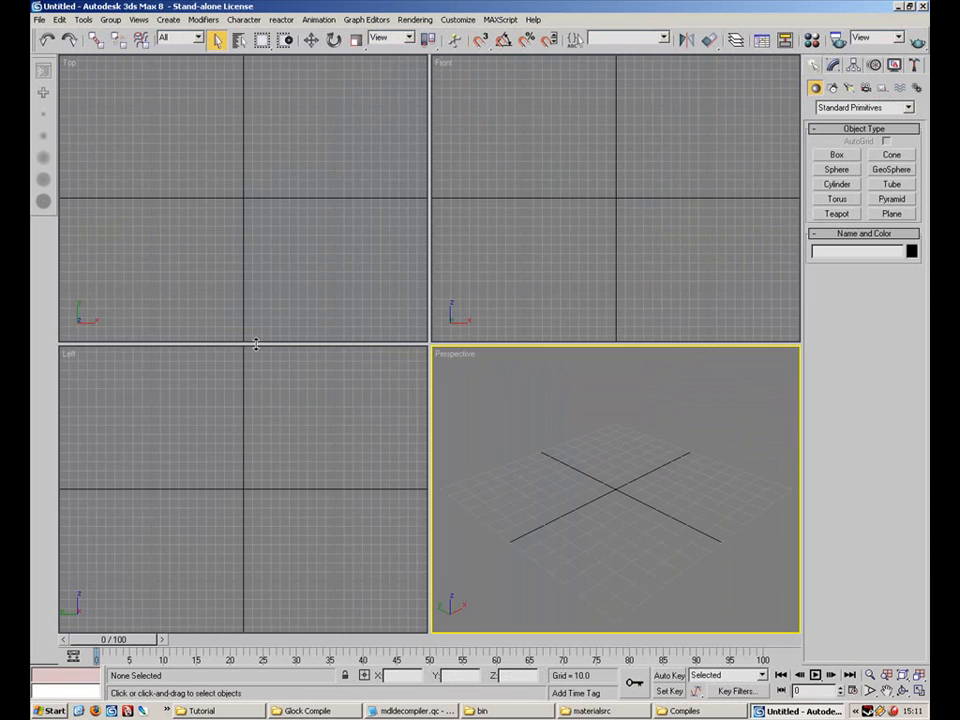
{"action": "left_click", "coordinate": [307, 711]}
{"action": "left_click", "coordinate": [318, 712]}
{"action": "left_click", "coordinate": [685, 711]}
{"action": "key", "text": "BackSpace"}
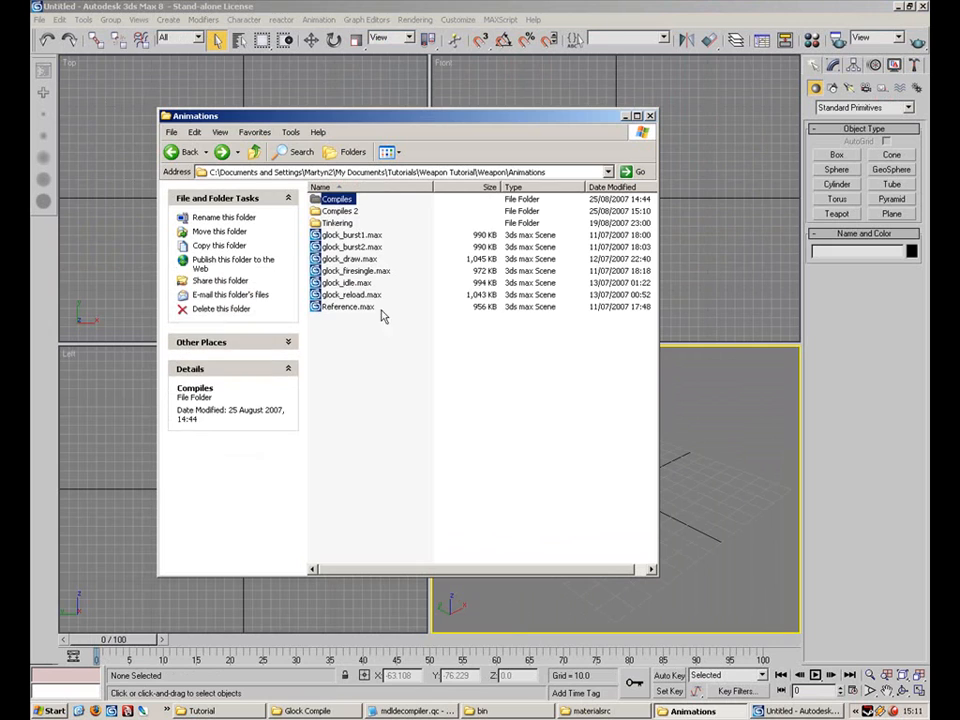
{"action": "left_click_drag", "start_coordinate": [348, 306], "coordinate": [156, 518]}
{"action": "left_click", "coordinate": [176, 523]}
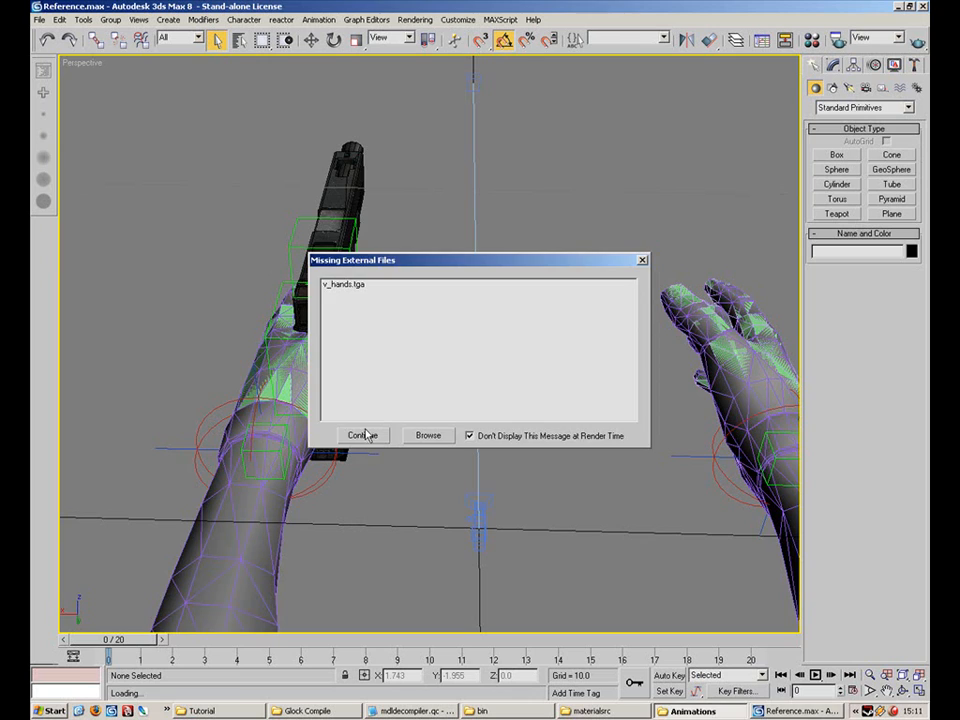
{"action": "left_click", "coordinate": [366, 436]}
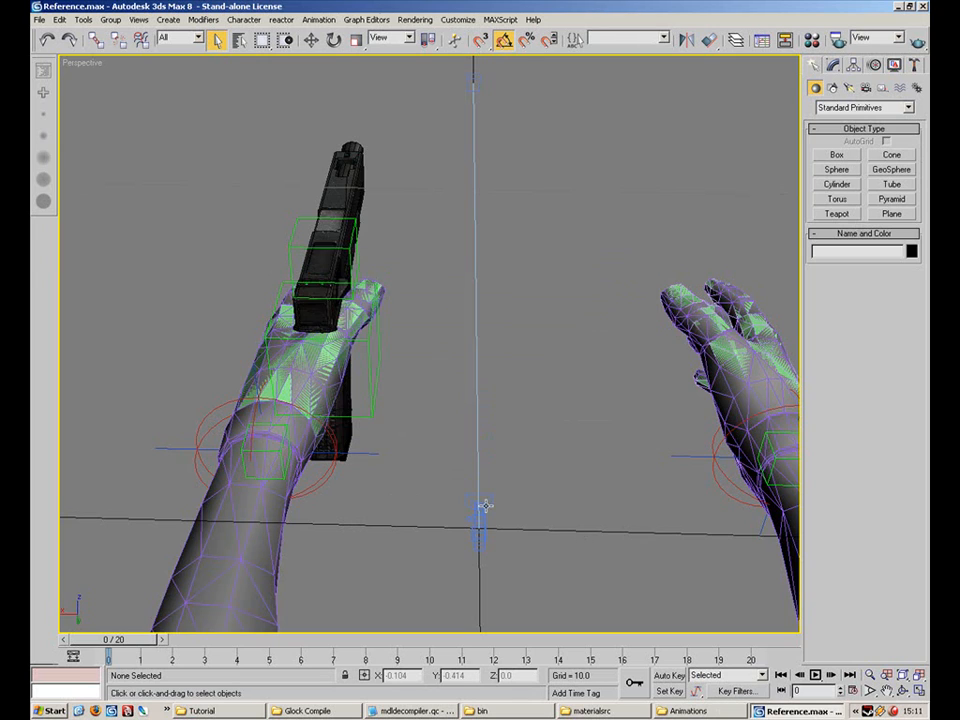
Hide the Arms mesh in the perspective view
{"action": "middle_click_drag", "start_coordinate": [484, 505], "coordinate": [658, 495], "text": "alt"}
{"action": "left_click", "coordinate": [289, 512]}
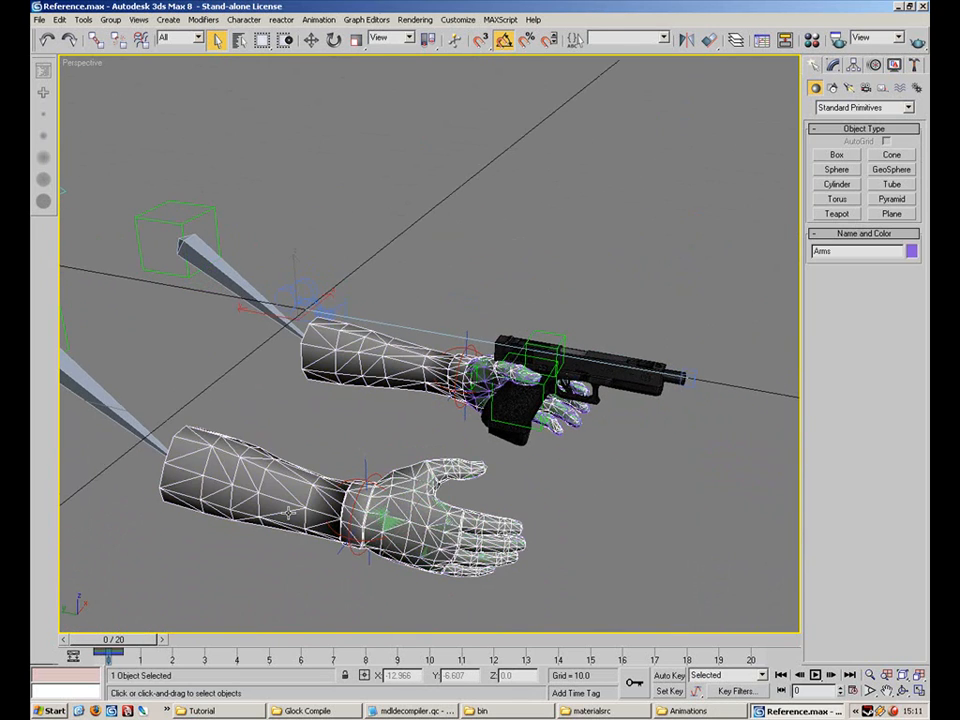
{"action": "right_click", "coordinate": [289, 512]}
{"action": "left_click", "coordinate": [357, 476]}
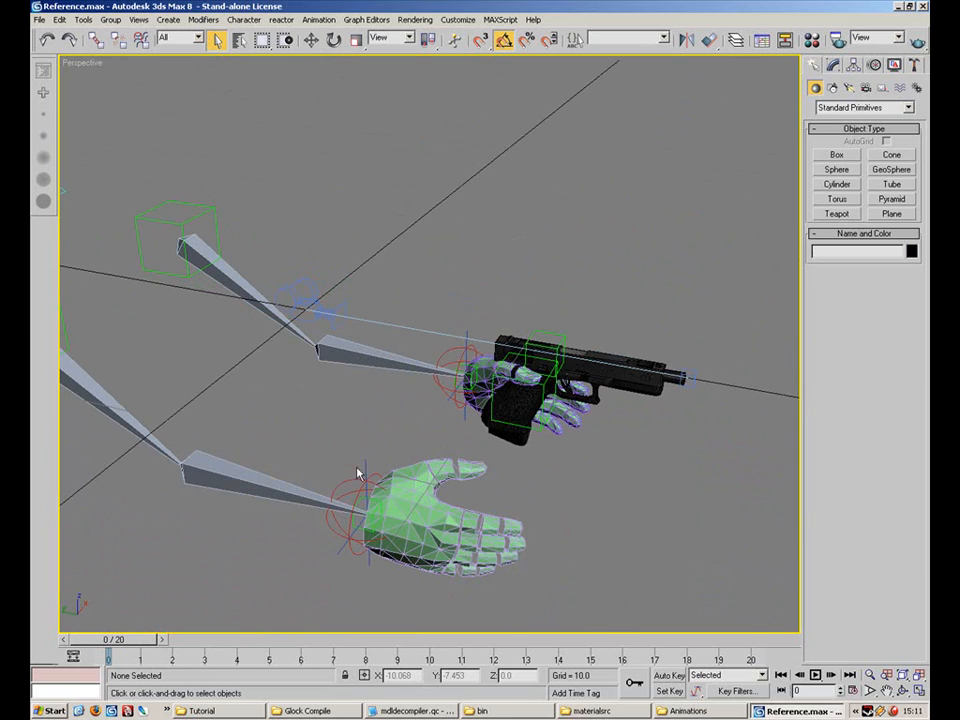
Select Glock.Mesh and show the 01 - Default Multi/Sub-Object material in the Material Editor
{"action": "left_click", "coordinate": [605, 388]}
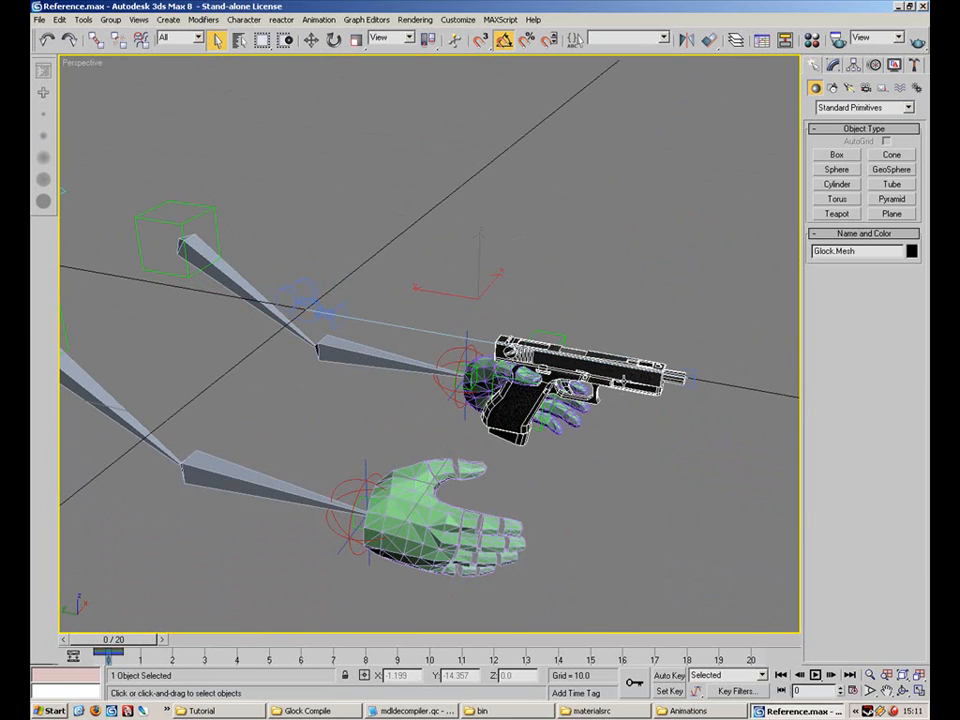
{"action": "key", "text": "m"}
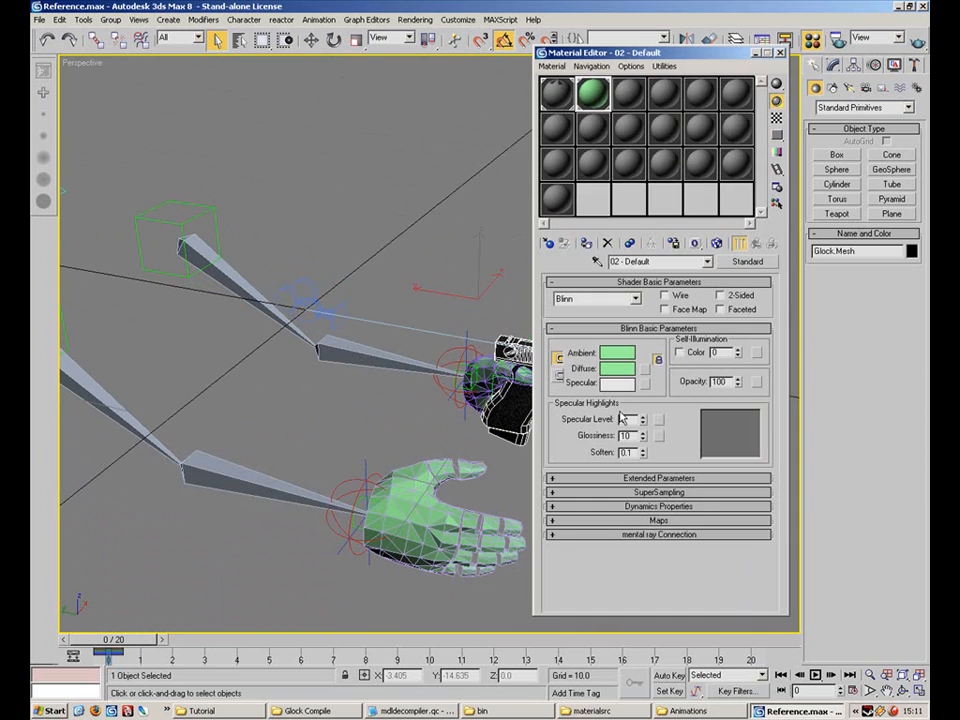
{"action": "left_click_drag", "start_coordinate": [657, 57], "coordinate": [250, 62]}
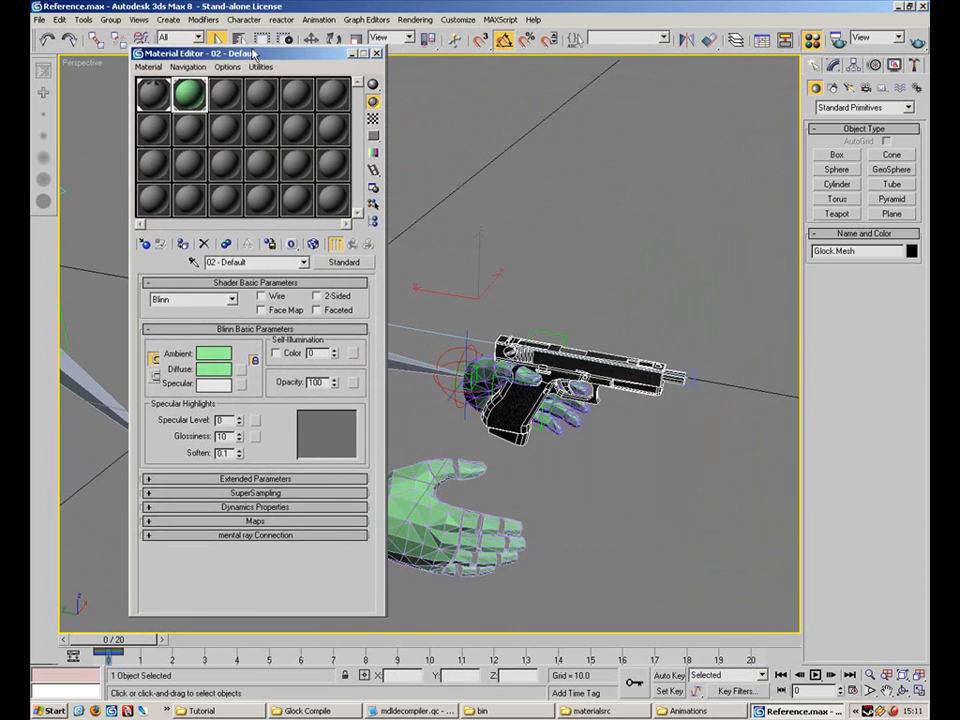
{"action": "left_click", "coordinate": [147, 105]}
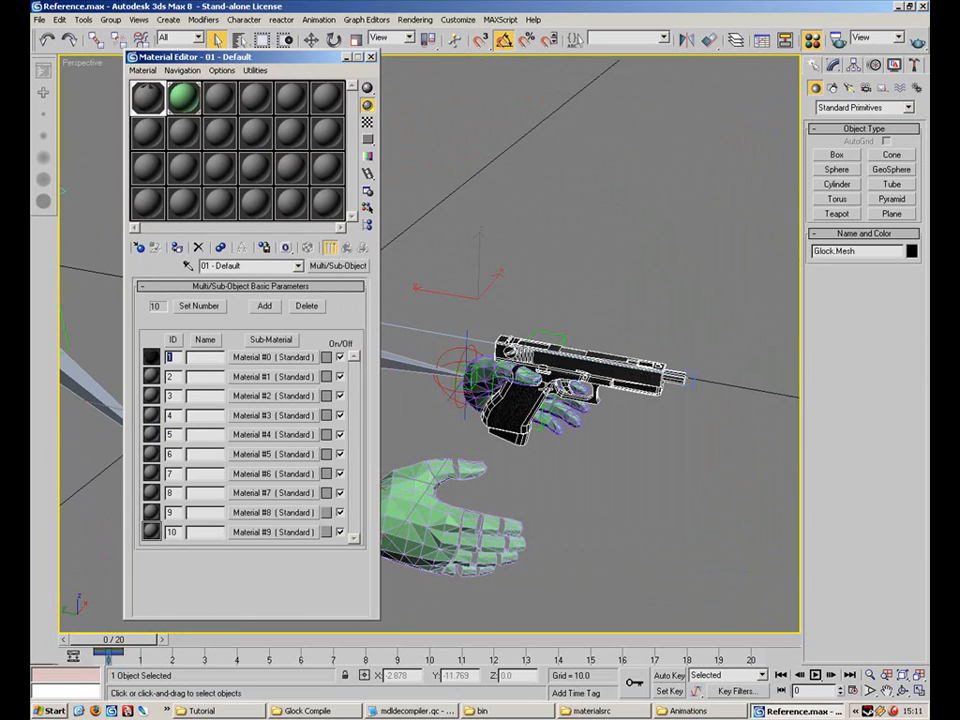
Change the 03 - Default material to the Multi/Sub-Object type, discarding the old material
{"action": "left_click", "coordinate": [223, 105]}
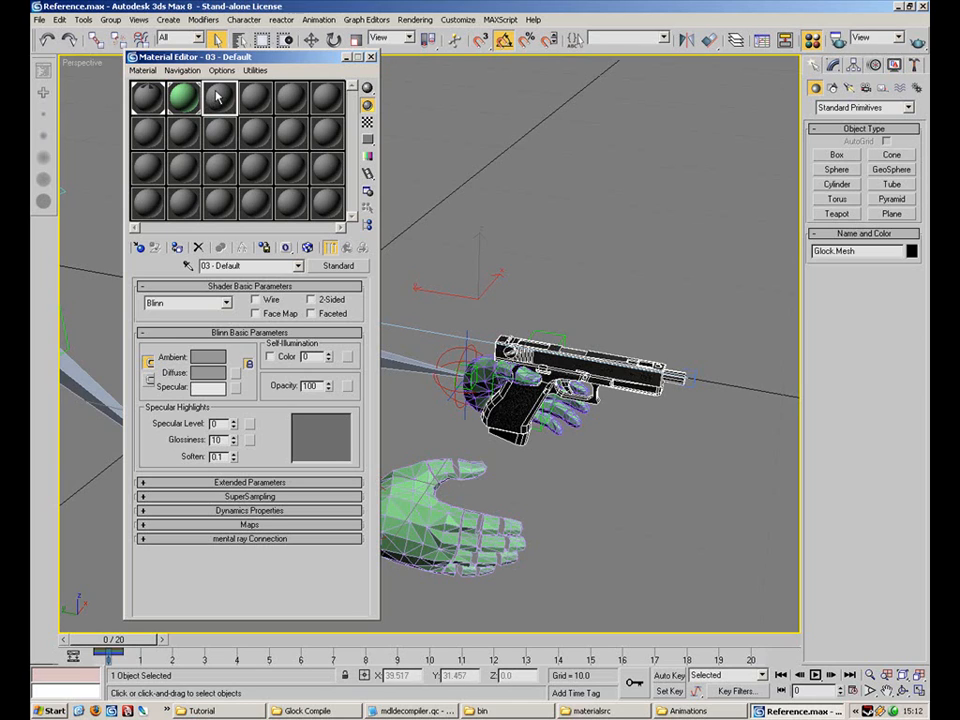
{"action": "left_click", "coordinate": [340, 266]}
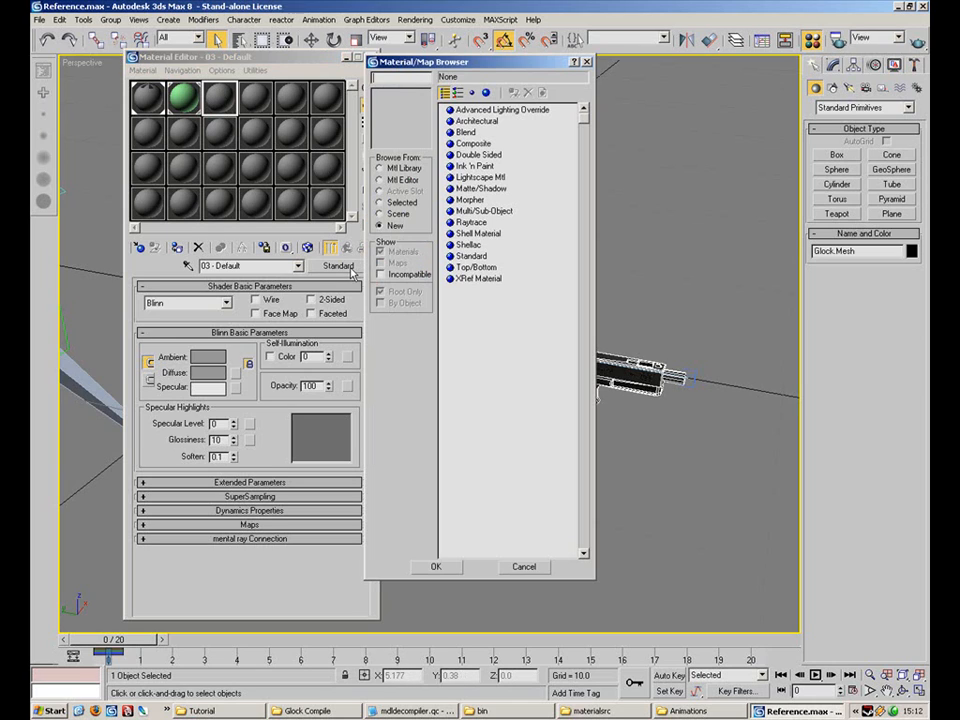
{"action": "left_click", "coordinate": [488, 211]}
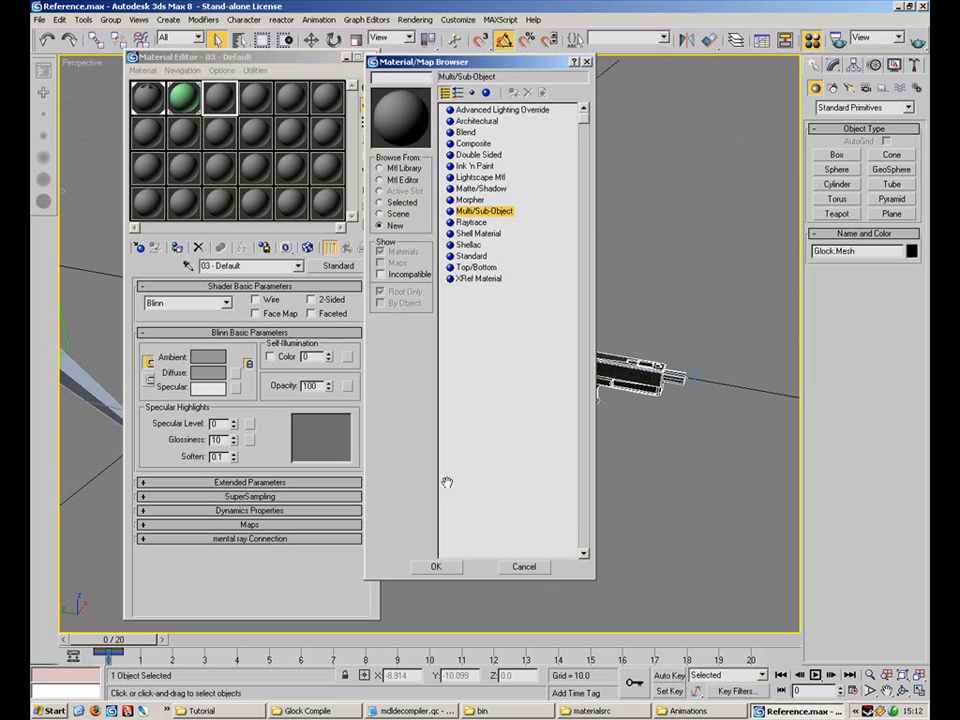
{"action": "left_click", "coordinate": [436, 566]}
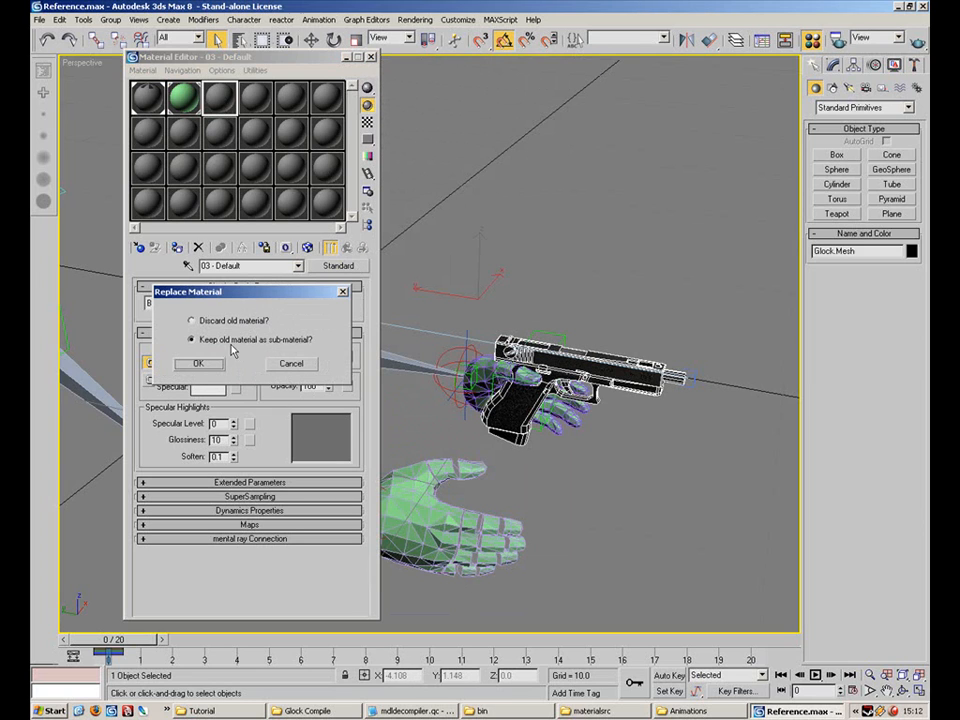
{"action": "left_click", "coordinate": [191, 320]}
{"action": "left_click", "coordinate": [199, 364]}
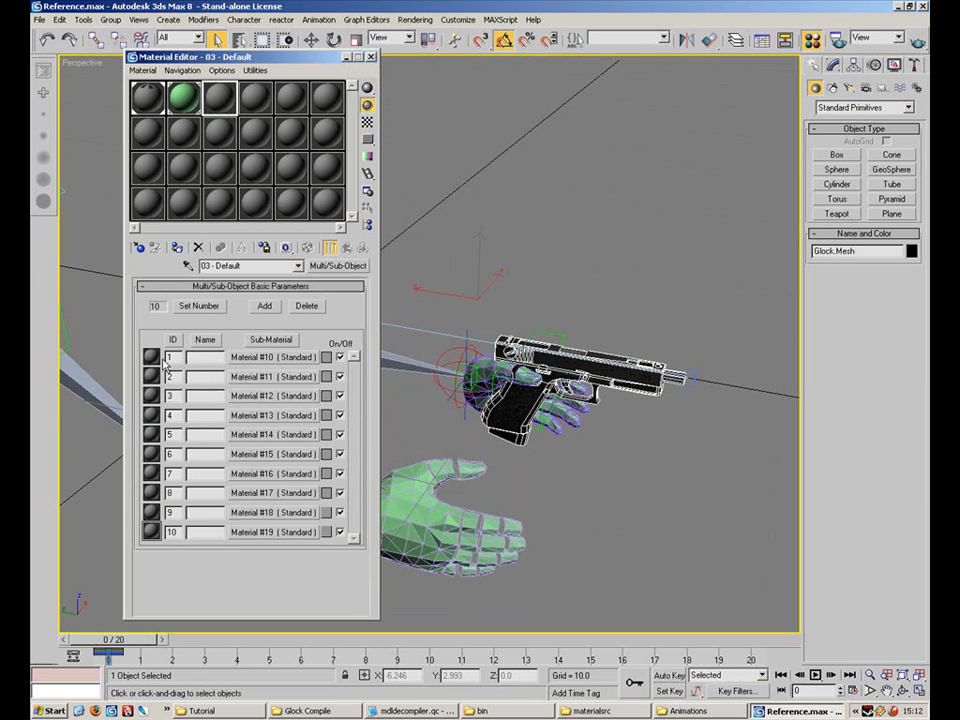
Add a Bitmap map without an image file to the diffuse color of sub-material 1, and return to the parent material
{"action": "left_click", "coordinate": [257, 357]}
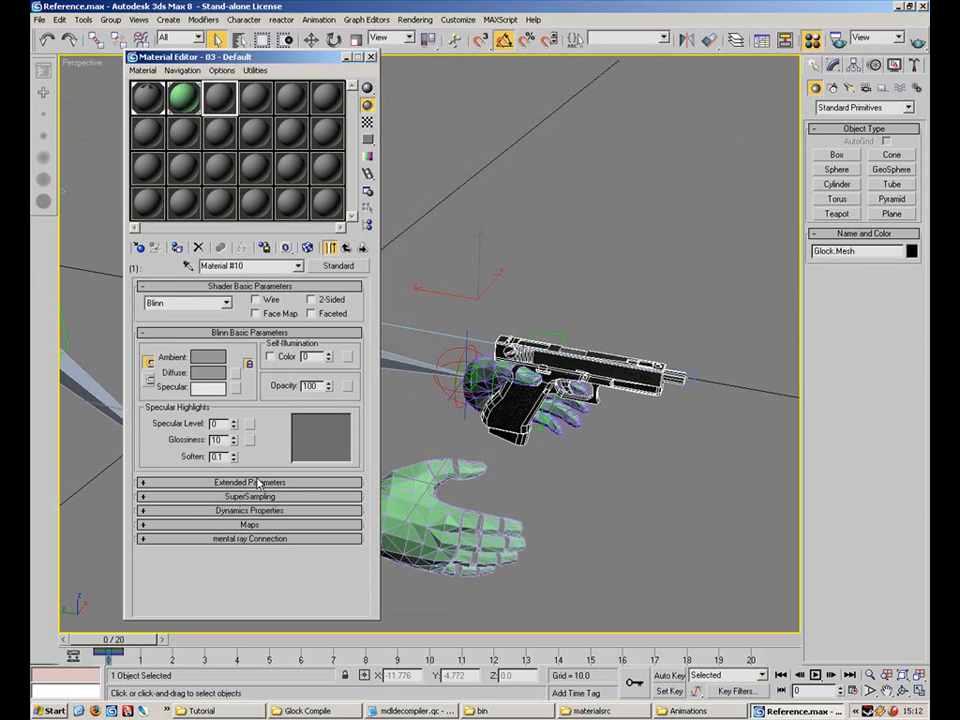
{"action": "left_click", "coordinate": [236, 374]}
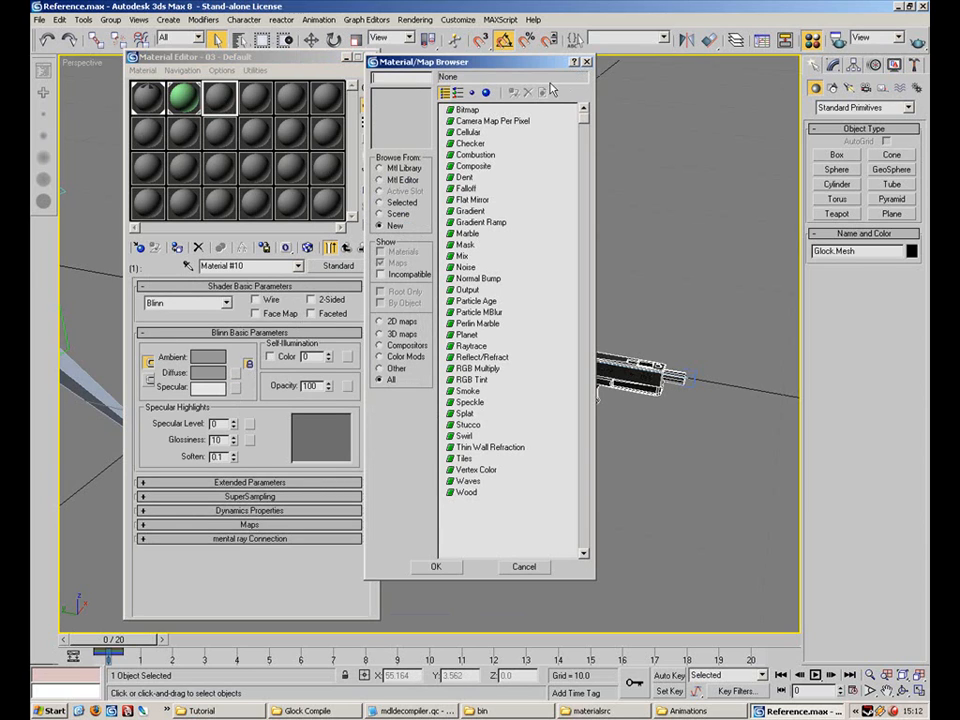
{"action": "left_click", "coordinate": [466, 109]}
{"action": "double_click", "coordinate": [467, 110]}
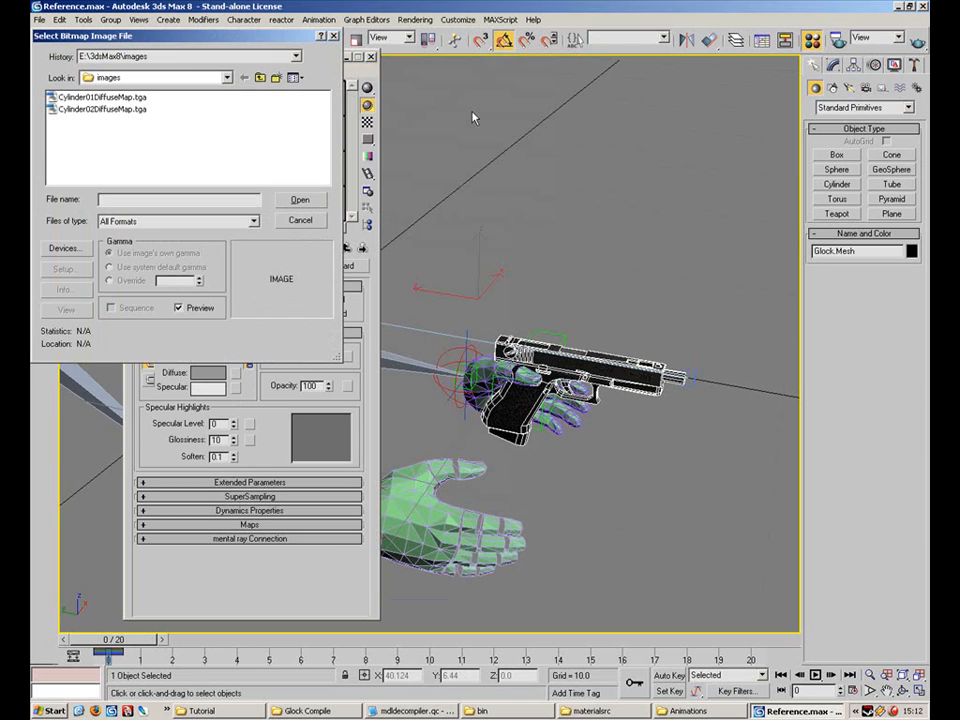
{"action": "left_click", "coordinate": [227, 77]}
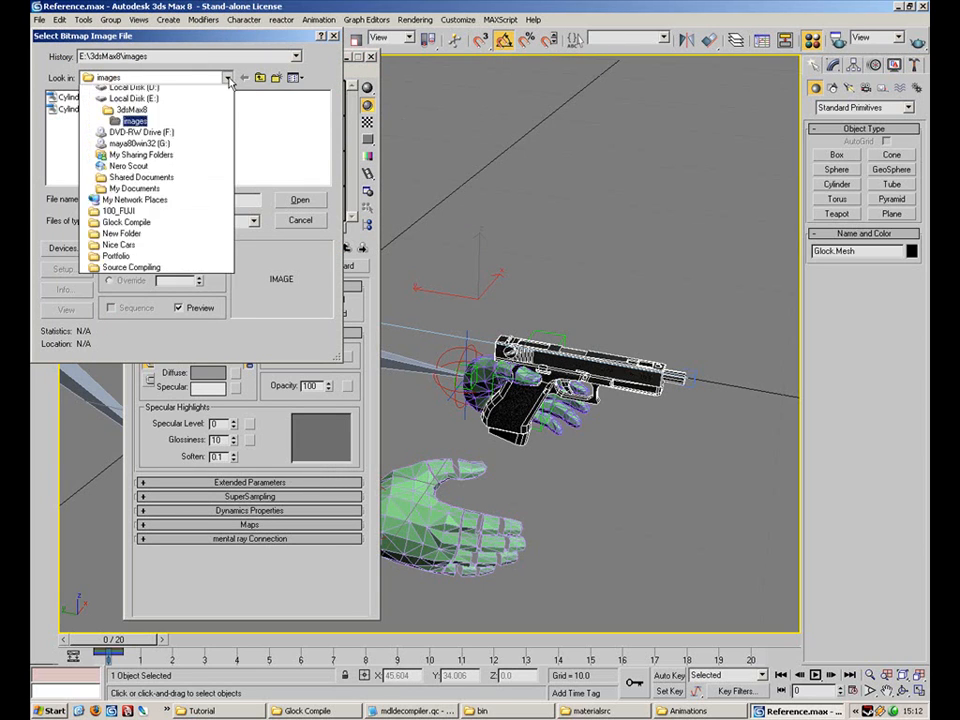
{"action": "left_click", "coordinate": [296, 224]}
{"action": "left_click", "coordinate": [297, 221]}
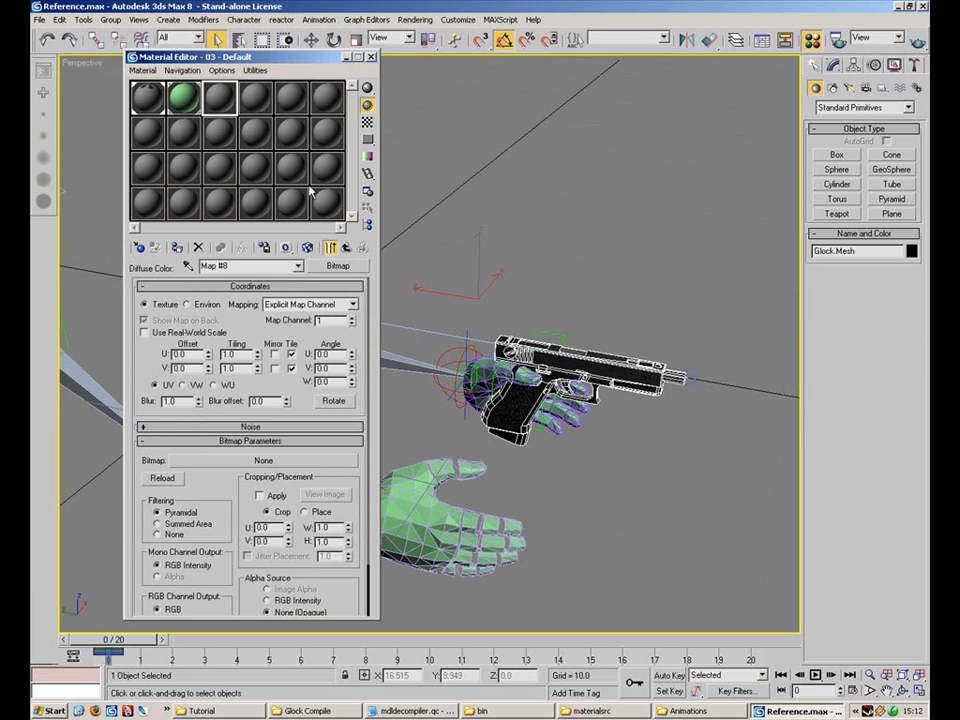
{"action": "left_click", "coordinate": [346, 249]}
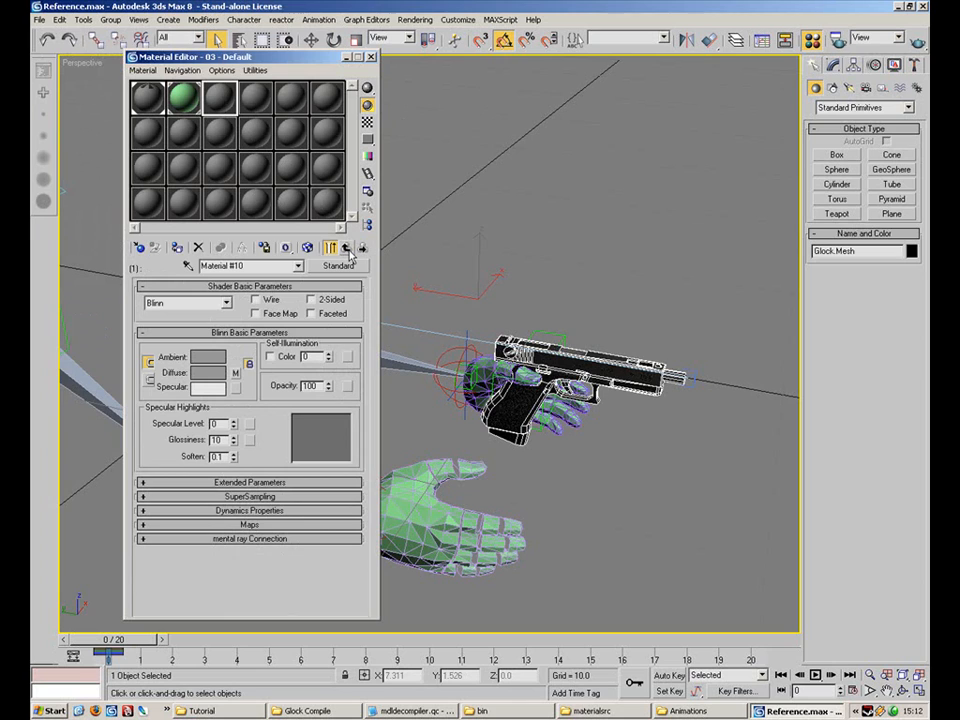
{"action": "left_click", "coordinate": [346, 249]}
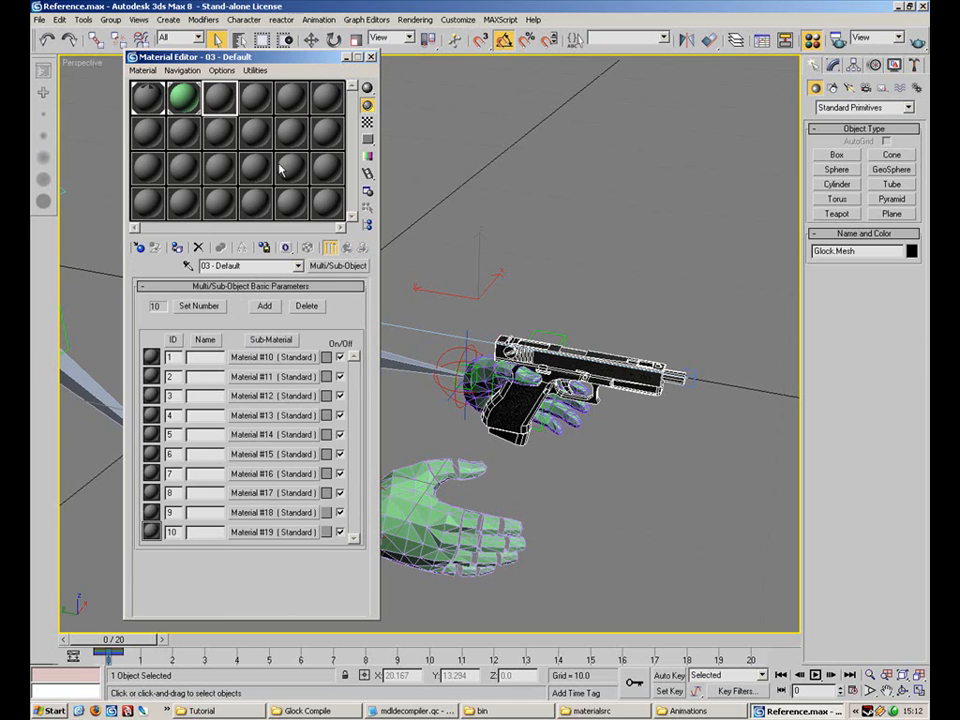
Reset the 03 - Default material and change its type back to Standard
{"action": "left_click", "coordinate": [145, 98]}
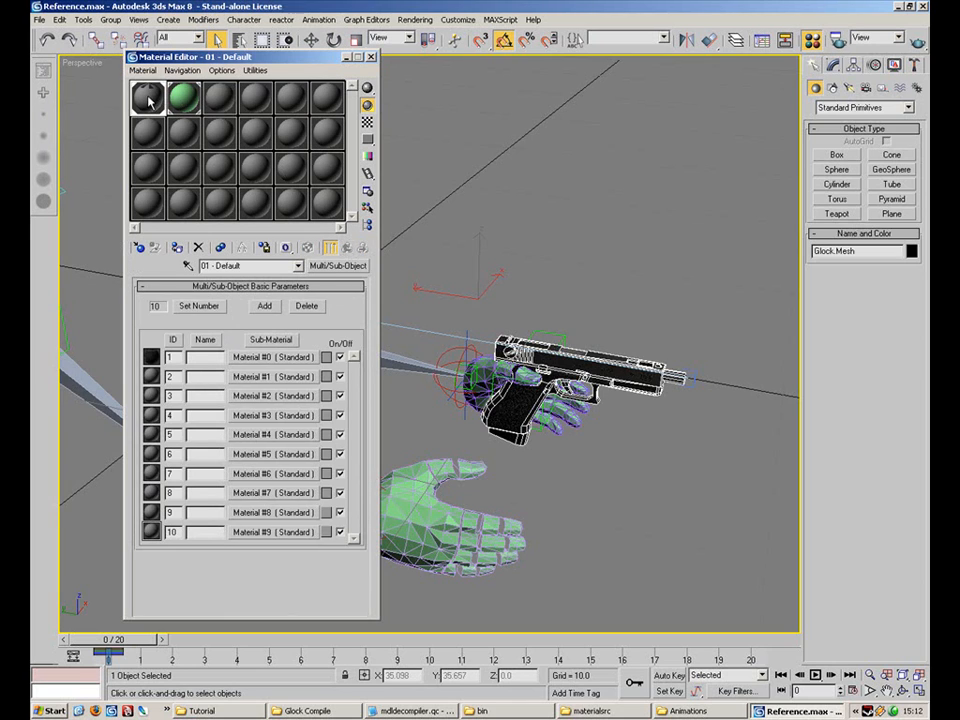
{"action": "left_click", "coordinate": [219, 99]}
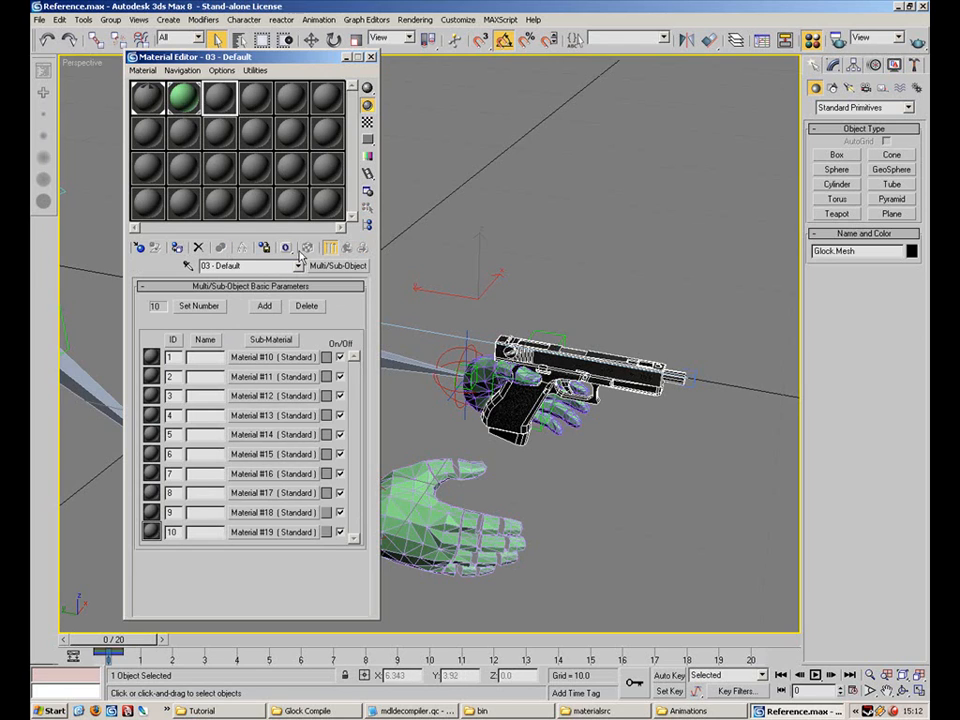
{"action": "left_click", "coordinate": [198, 247]}
{"action": "left_click", "coordinate": [454, 389]}
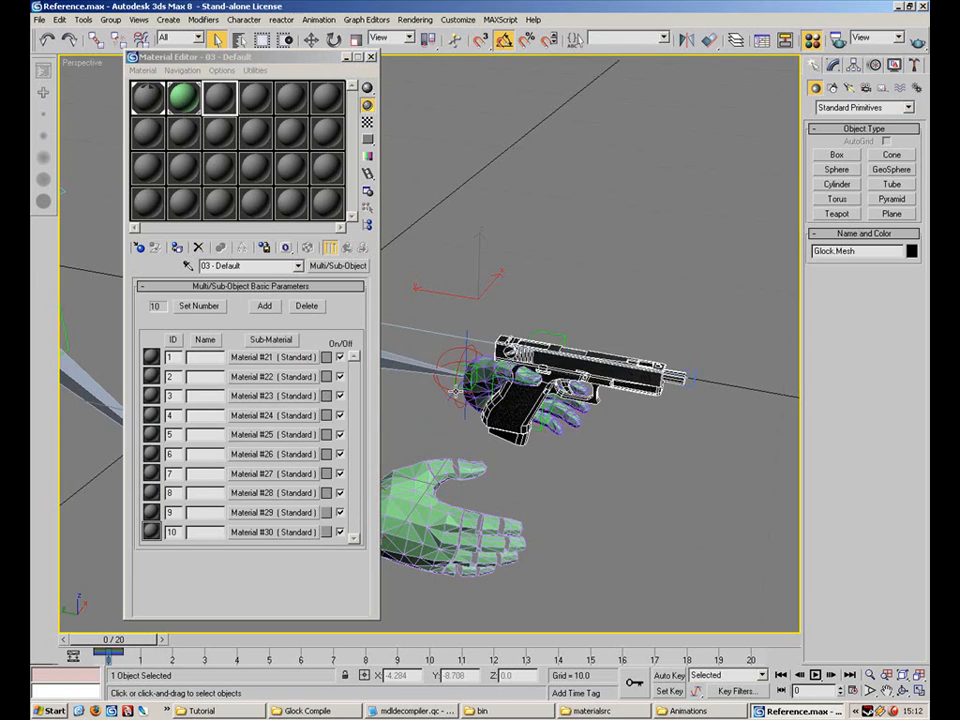
{"action": "left_click", "coordinate": [343, 266]}
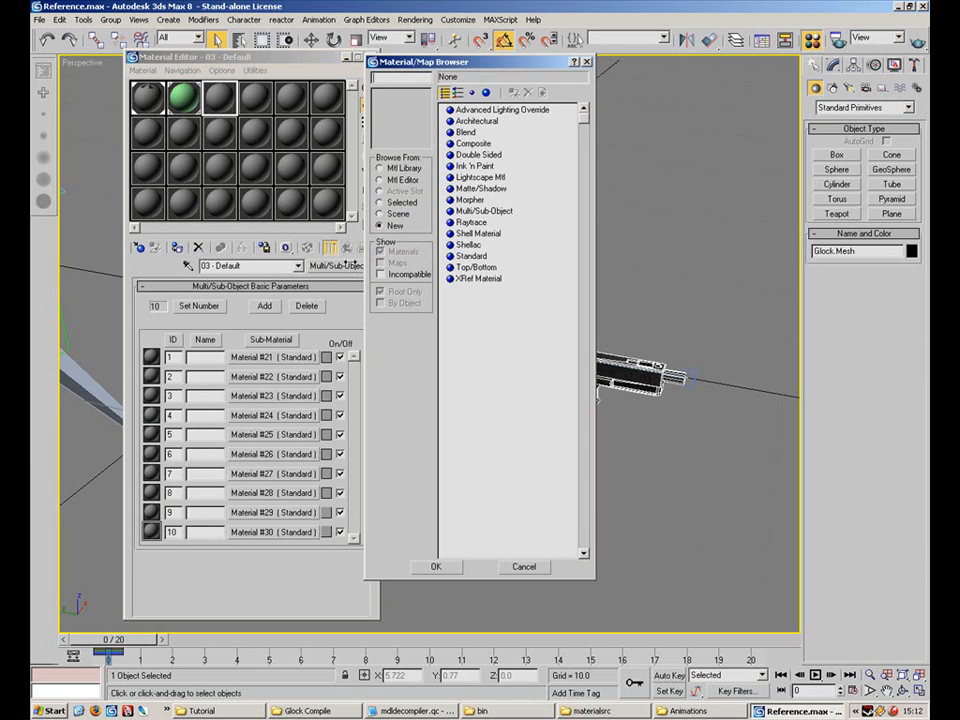
{"action": "left_click", "coordinate": [471, 256]}
{"action": "left_click", "coordinate": [435, 566]}
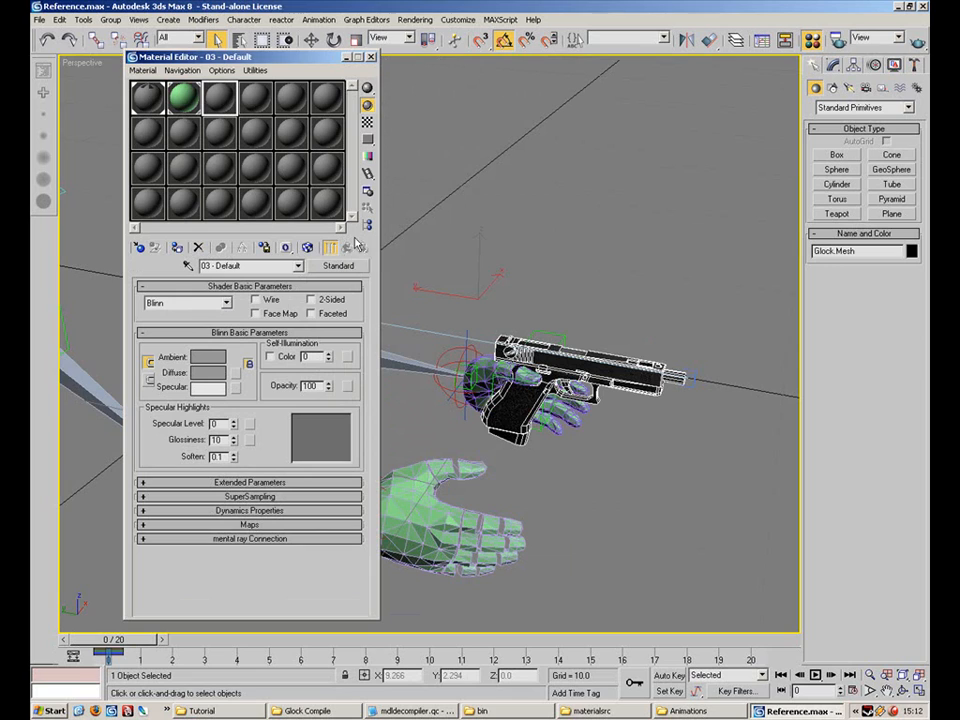
Examine the 01 - Default material's sub-material IDs alongside a close view of the textured Glock mesh
{"action": "left_click", "coordinate": [147, 97]}
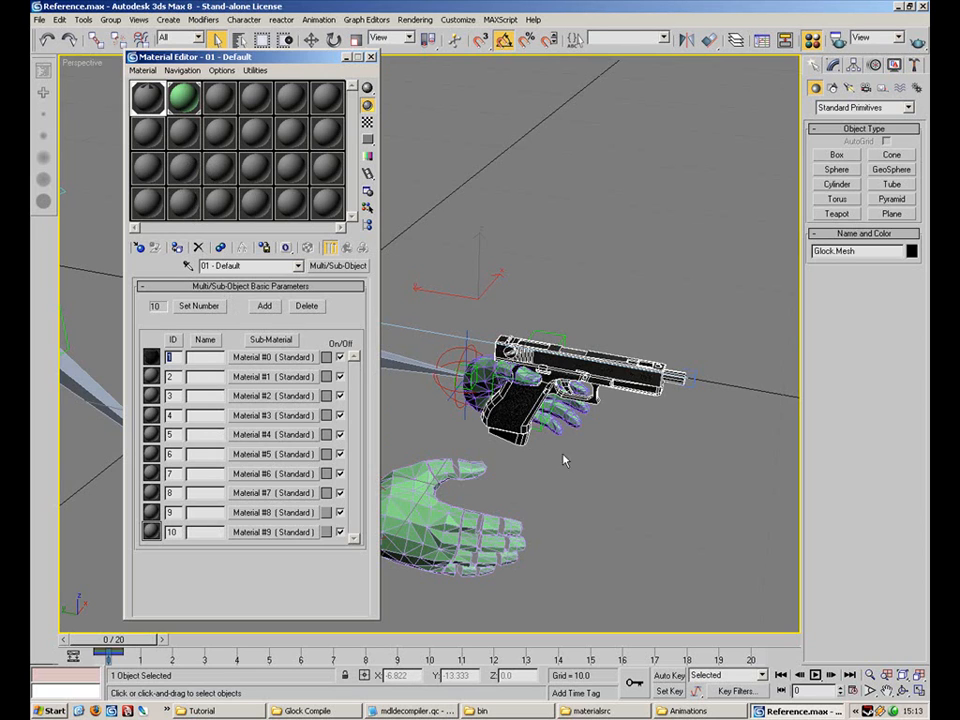
{"action": "scroll", "coordinate": [587, 464], "scroll_direction": "up", "scroll_amount": 6}
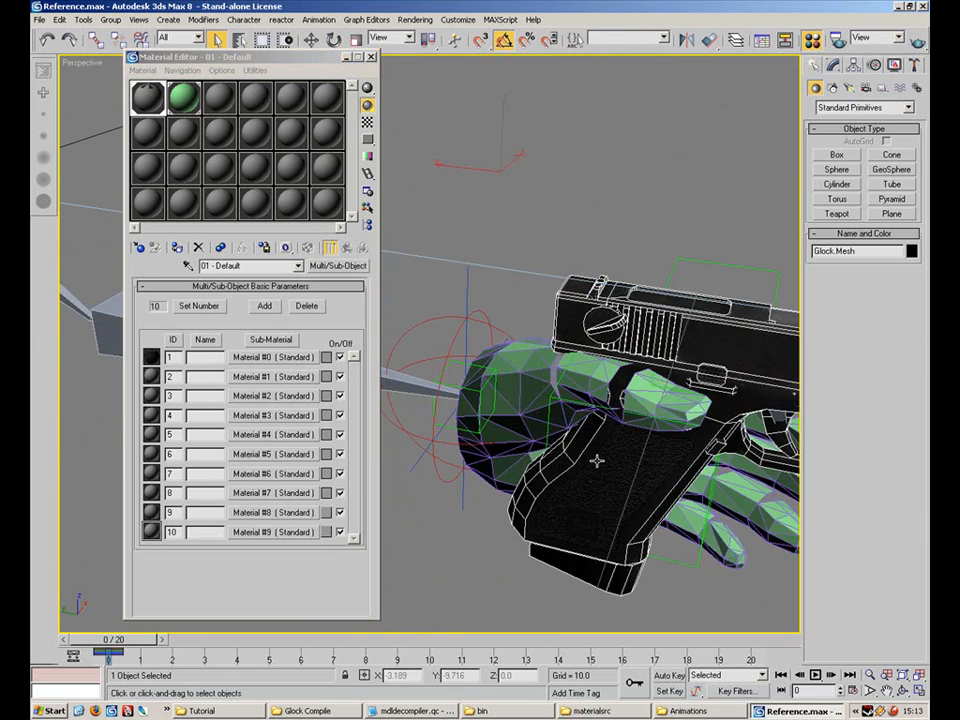
{"action": "middle_click_drag", "start_coordinate": [434, 409], "coordinate": [498, 456]}
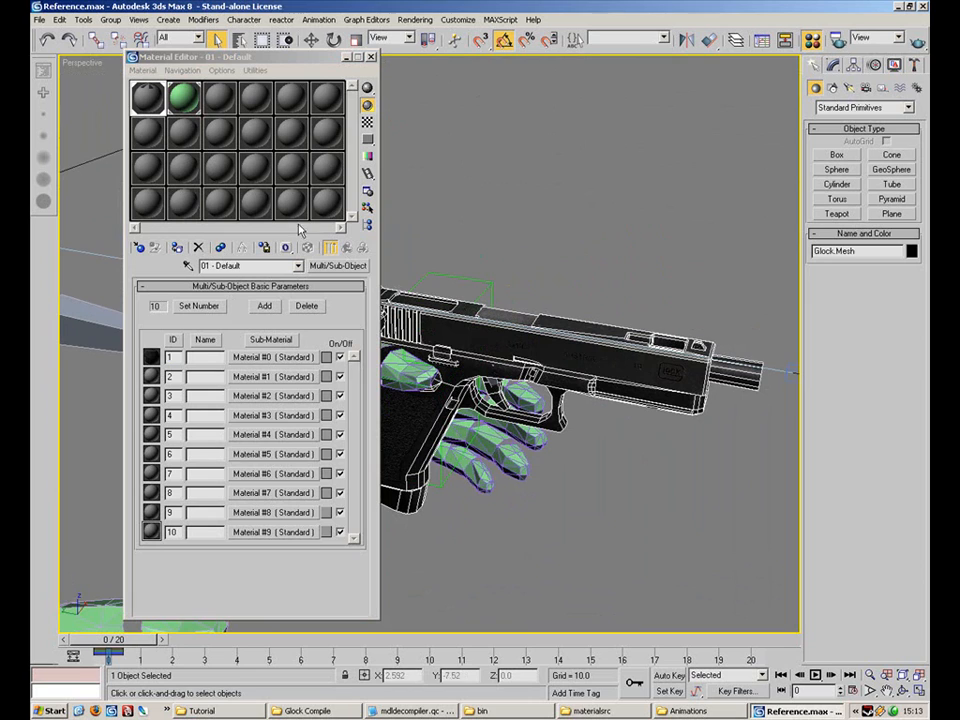
{"action": "left_click", "coordinate": [220, 92]}
{"action": "left_click", "coordinate": [148, 99]}
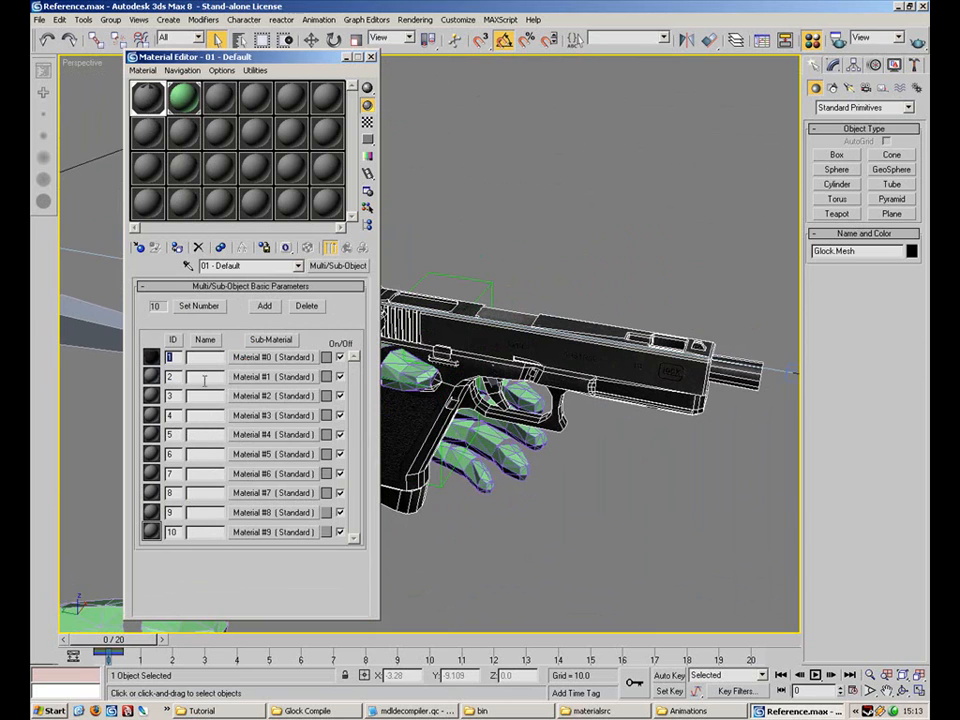
{"action": "left_click_drag", "start_coordinate": [174, 377], "coordinate": [118, 392]}
{"action": "double_click", "coordinate": [168, 359]}
{"action": "left_click", "coordinate": [585, 343]}
{"action": "left_click", "coordinate": [677, 441]}
{"action": "left_click", "coordinate": [660, 392]}
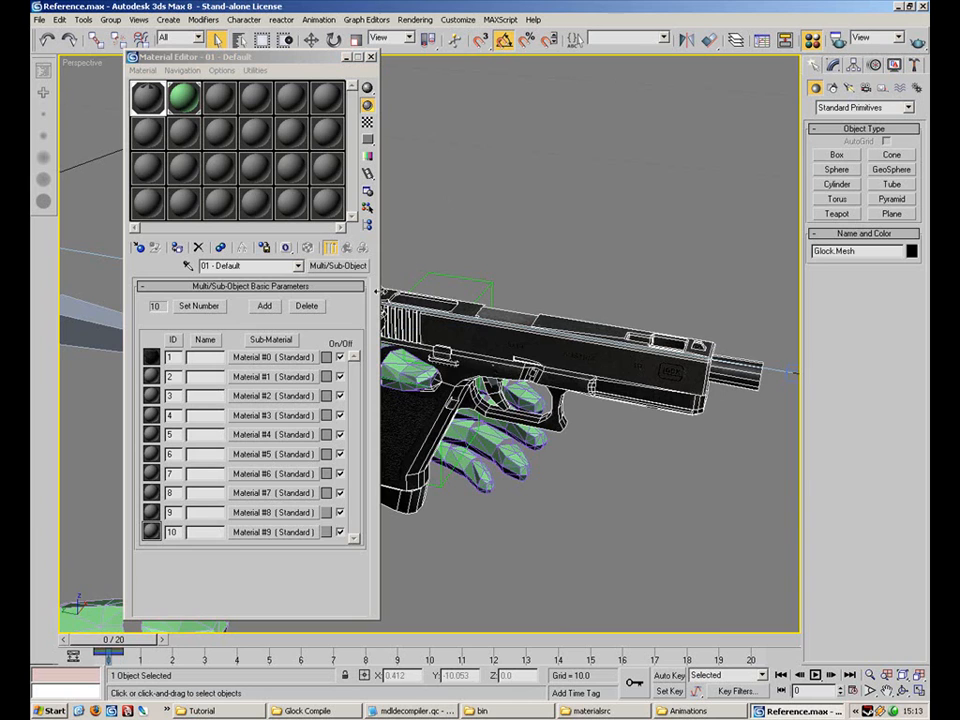
{"action": "left_click_drag", "start_coordinate": [277, 60], "coordinate": [215, 68]}
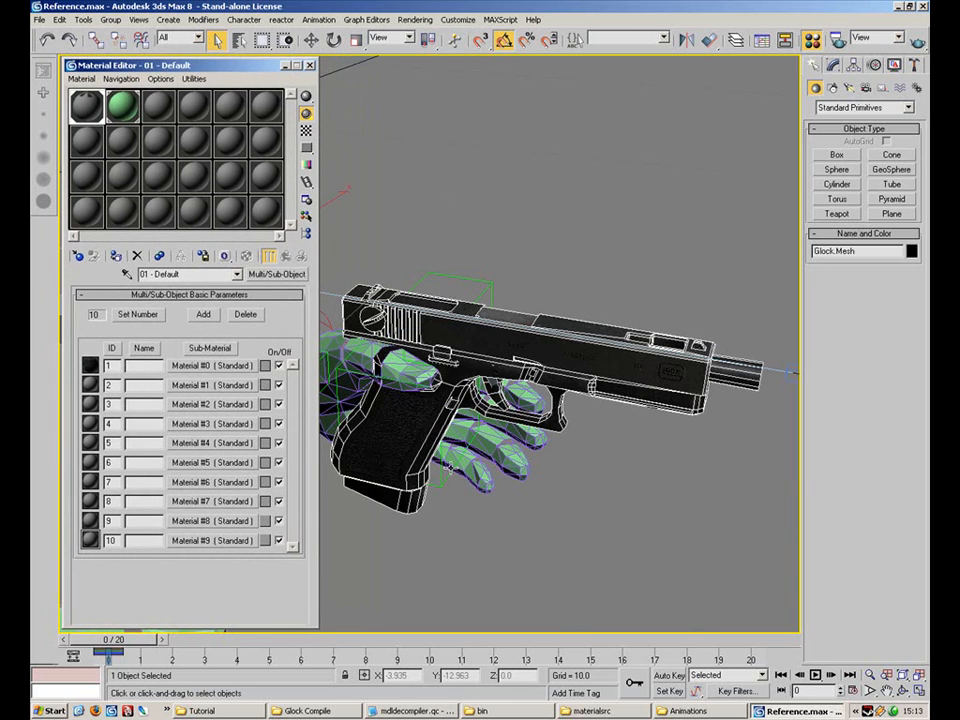
{"action": "left_click", "coordinate": [413, 535]}
{"action": "left_click", "coordinate": [409, 506]}
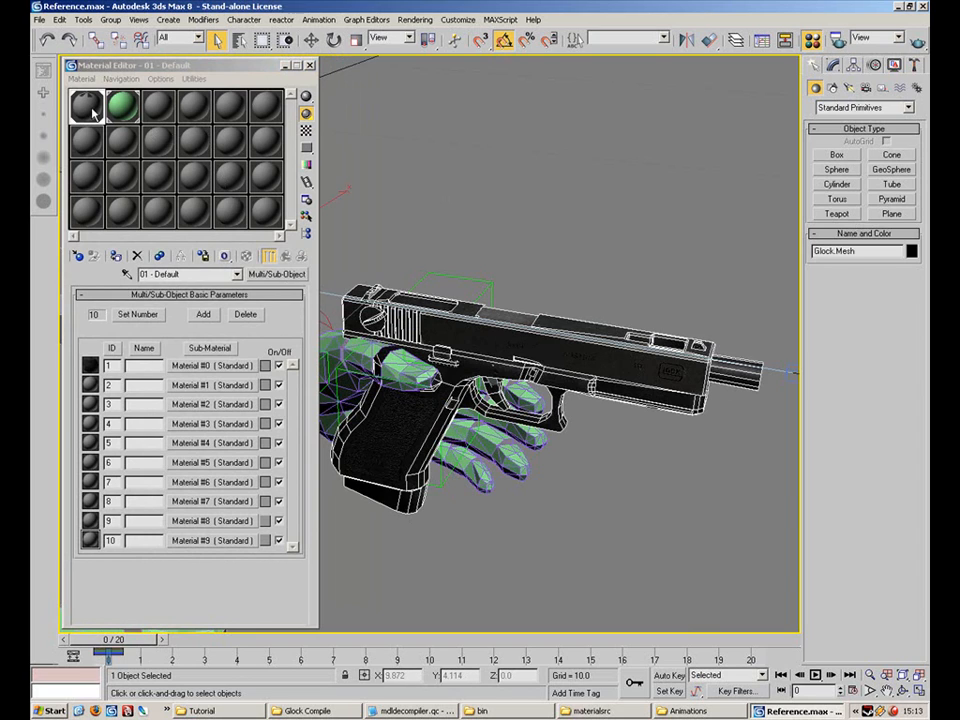
{"action": "left_click", "coordinate": [649, 467]}
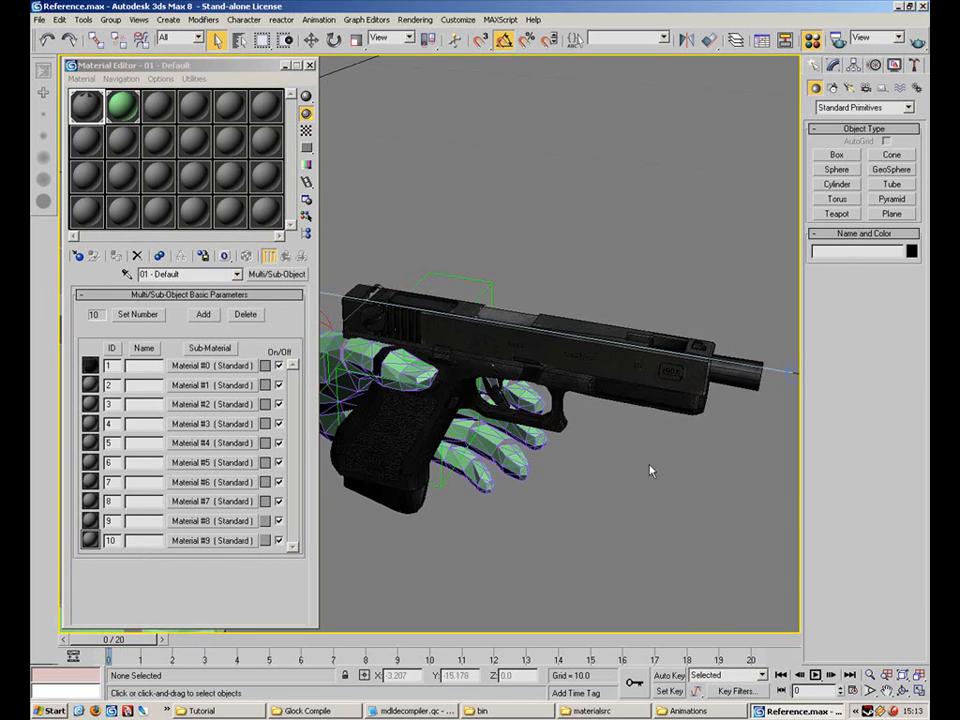
{"action": "left_click", "coordinate": [470, 300]}
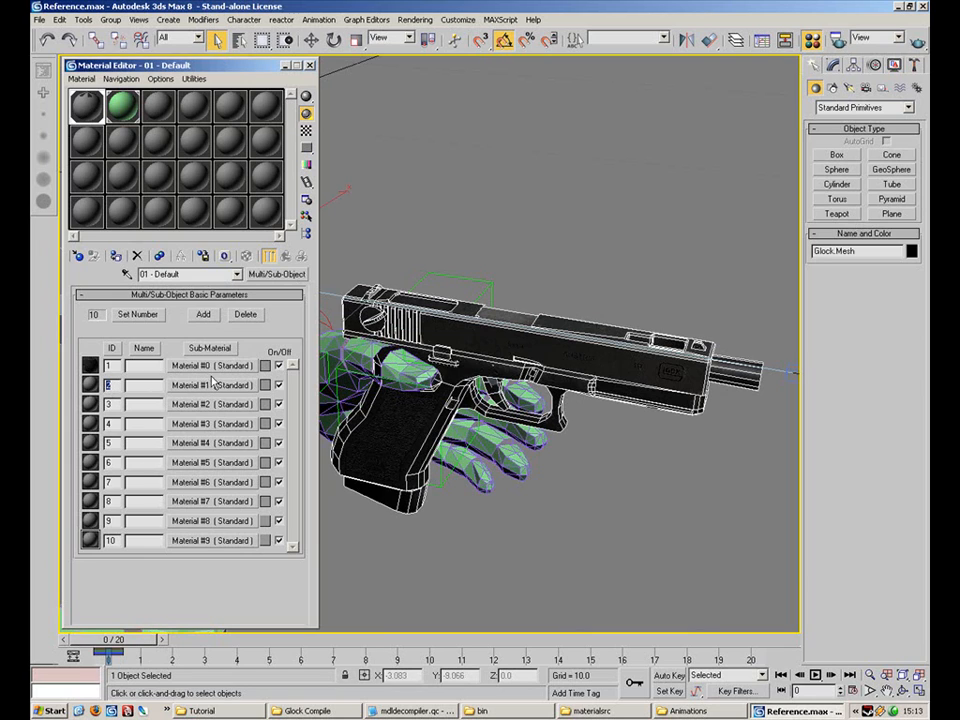
Switch to the materialsrc folder window in Windows Explorer and go up to the Steam account folder
{"action": "left_click", "coordinate": [673, 711]}
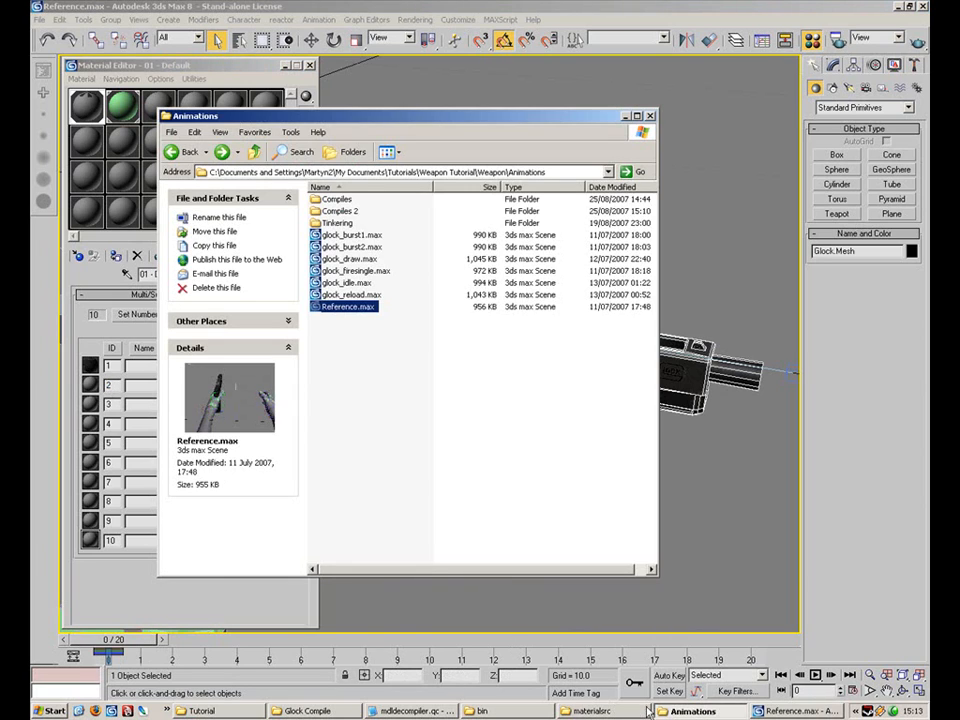
{"action": "left_click", "coordinate": [592, 711]}
{"action": "left_click", "coordinate": [512, 711]}
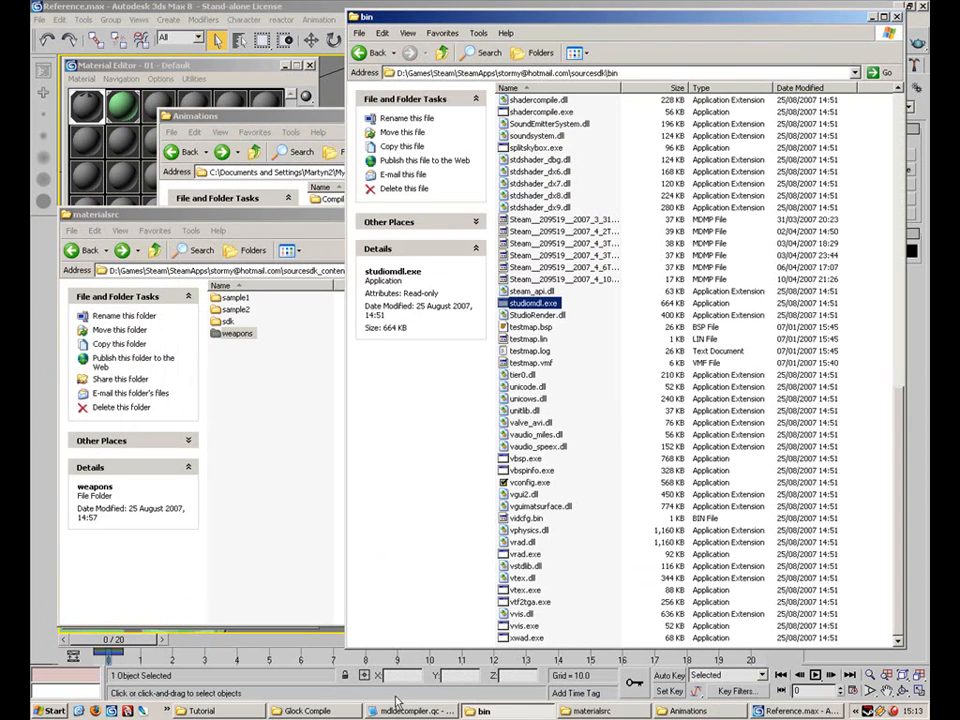
{"action": "left_click", "coordinate": [592, 711]}
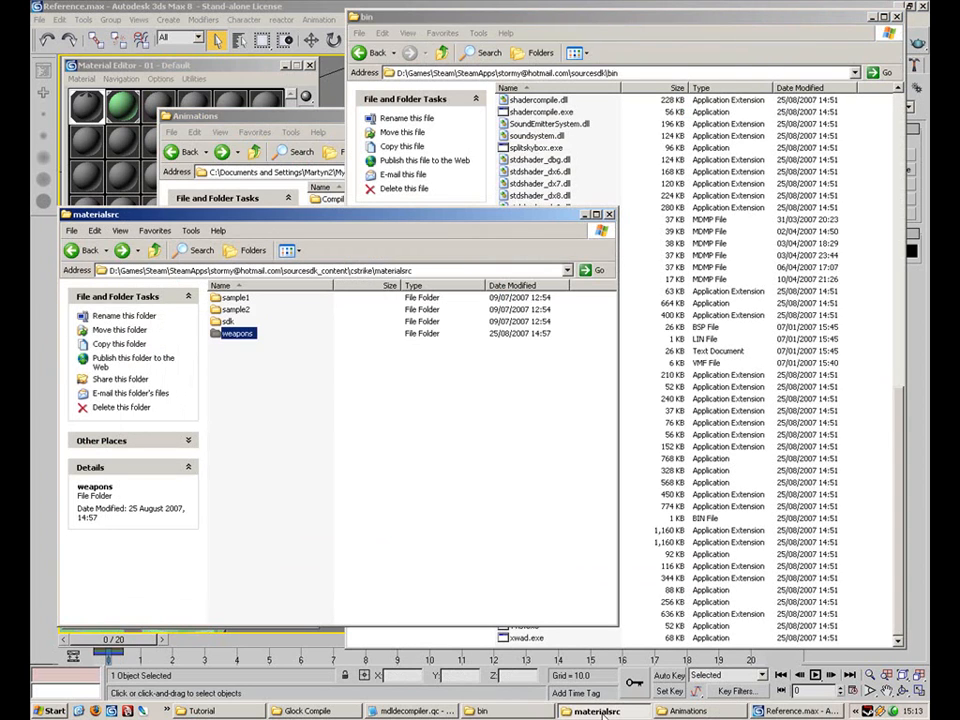
{"action": "key", "text": "BackSpace"}
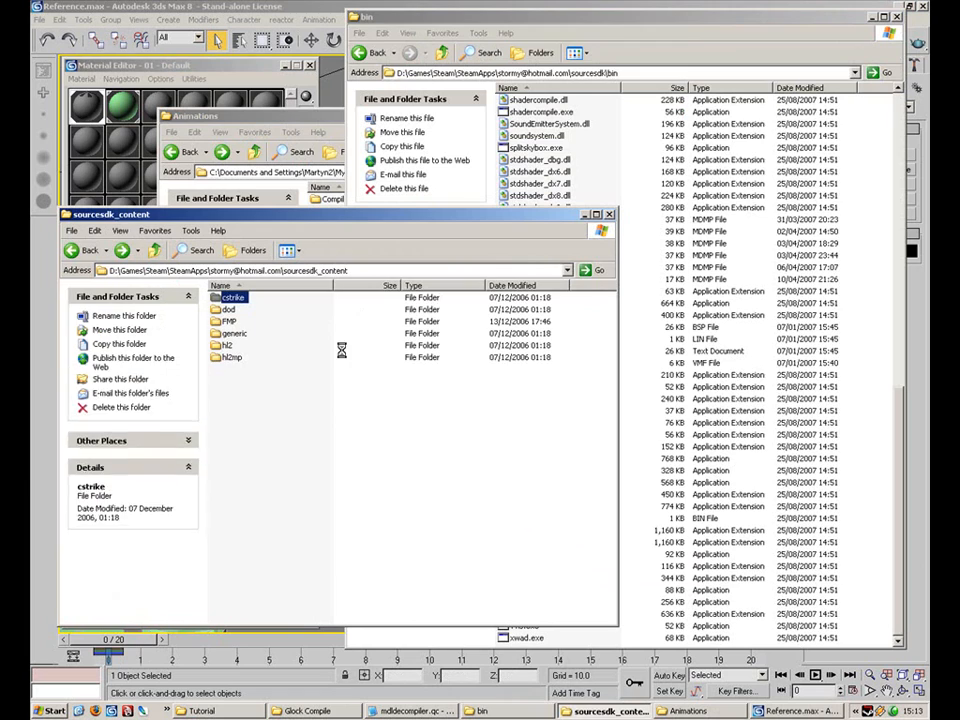
{"action": "key", "text": "BackSpace"}
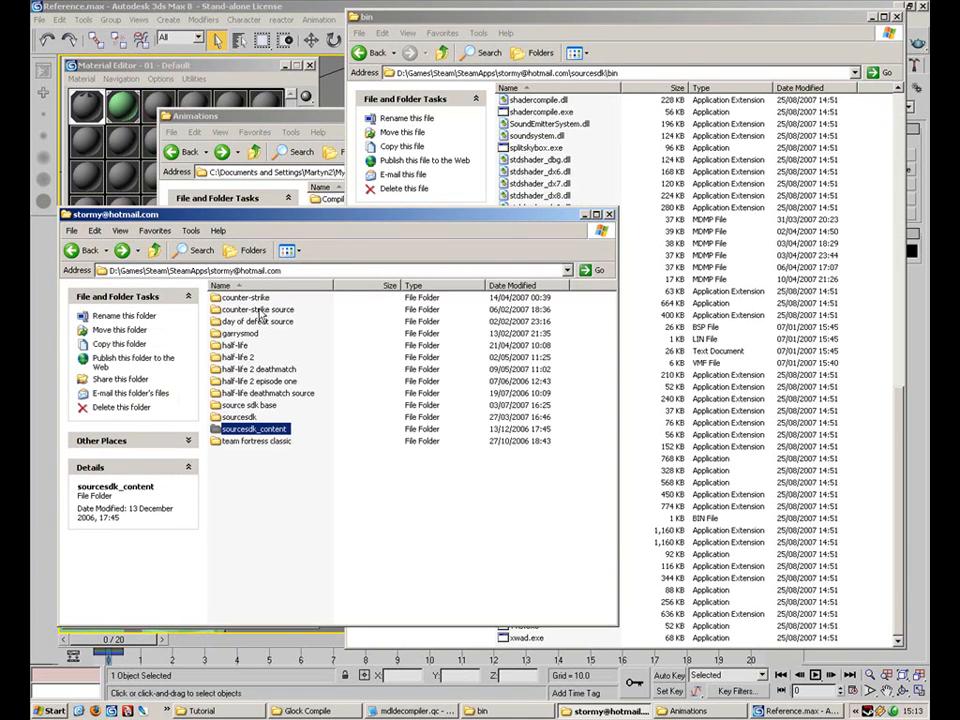
Browse to counter-strike source\cstrike\materials\weapons, check the glock.vmt and glock.vtf files, and return to the counter-strike source folder
{"action": "key", "text": "c"}
{"action": "double_click", "coordinate": [260, 311]}
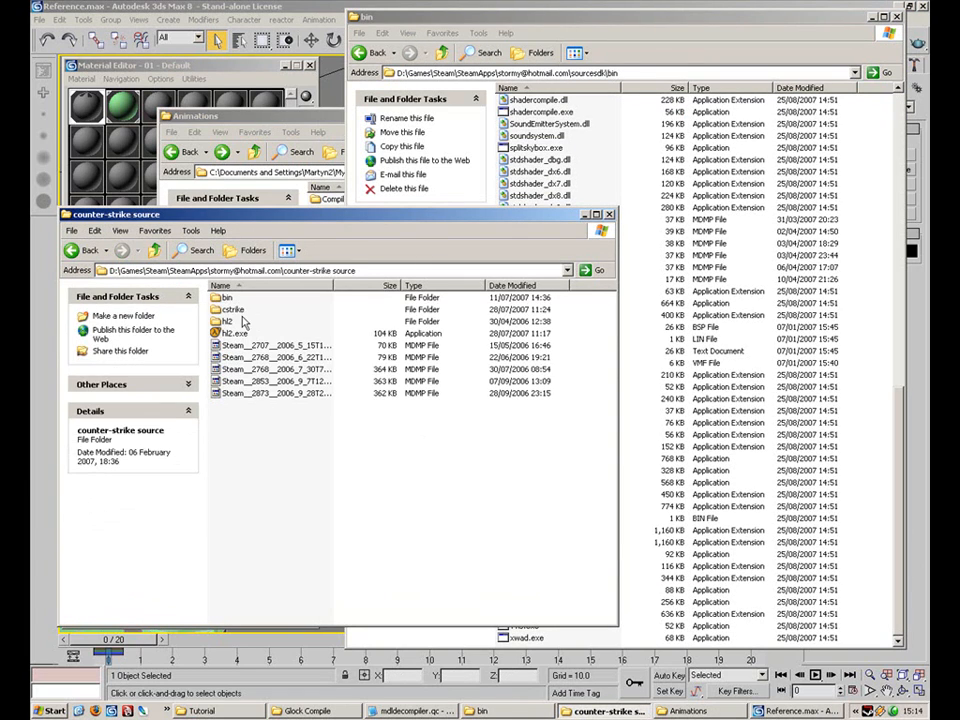
{"action": "double_click", "coordinate": [240, 311]}
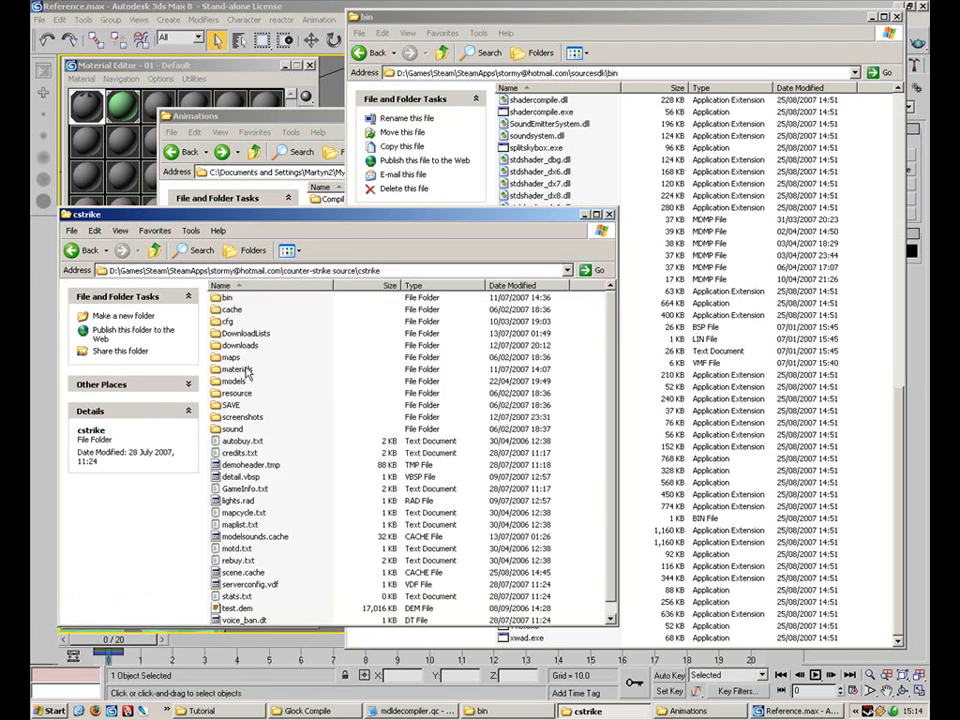
{"action": "double_click", "coordinate": [247, 372]}
{"action": "double_click", "coordinate": [248, 381]}
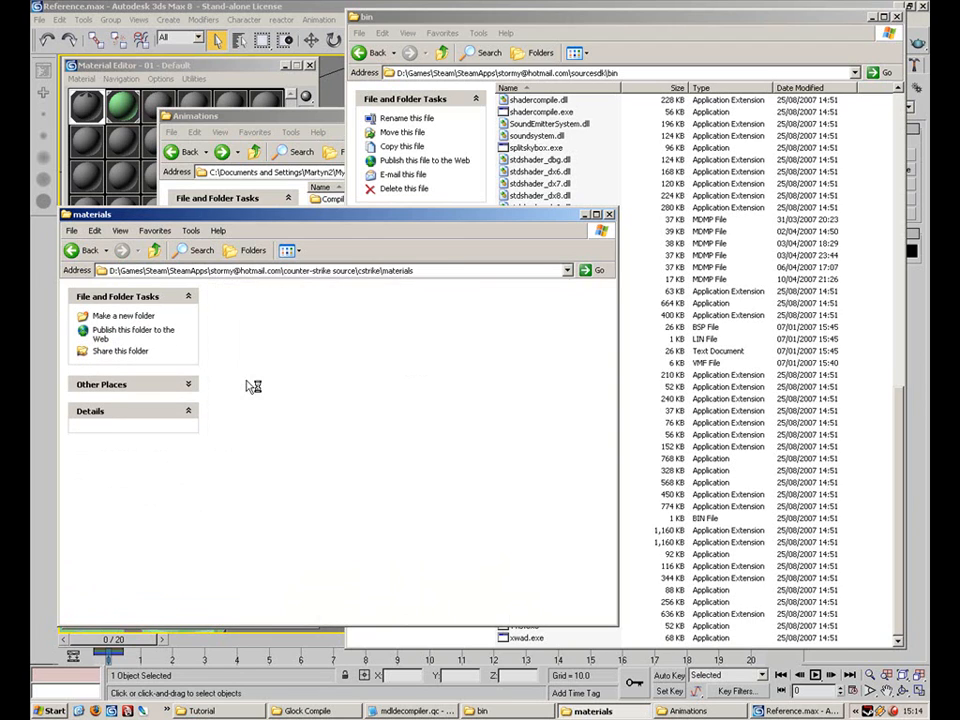
{"action": "left_click", "coordinate": [249, 301]}
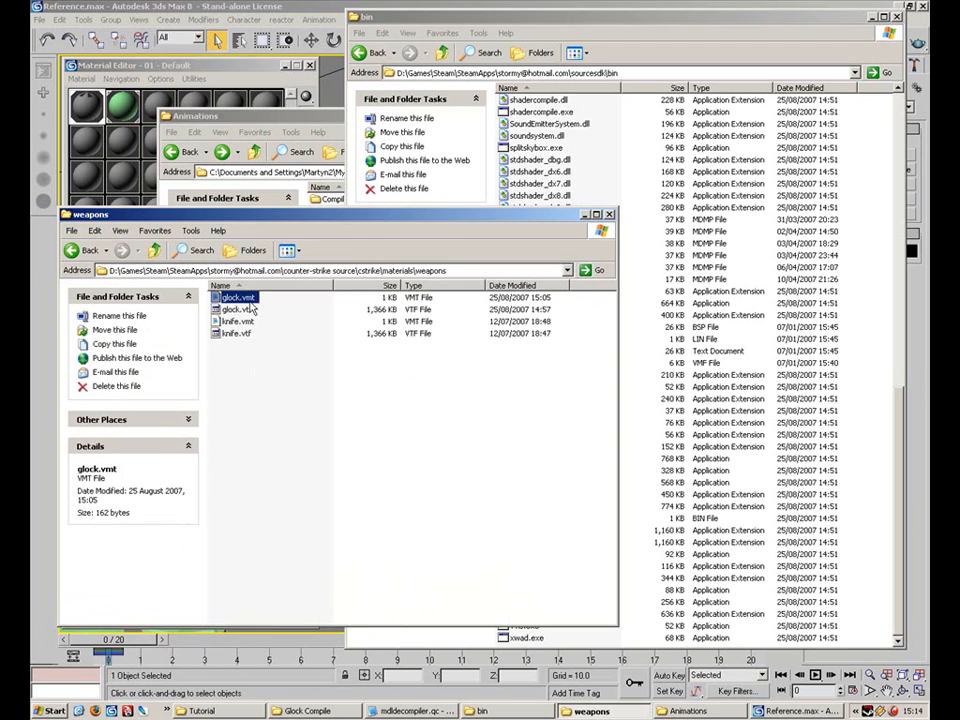
{"action": "left_click", "coordinate": [250, 310]}
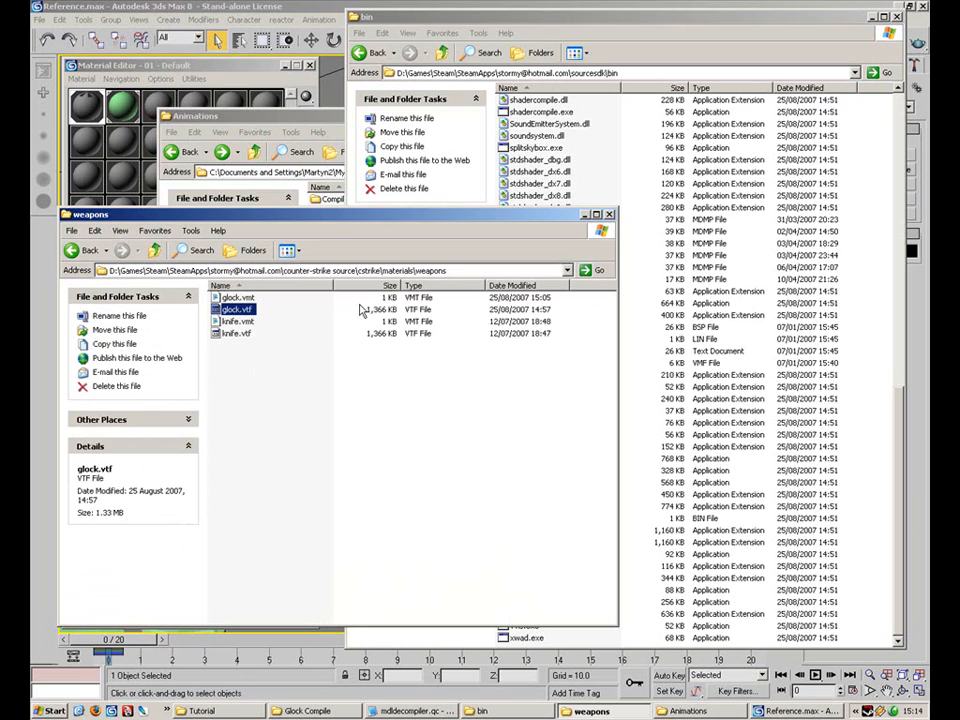
{"action": "key", "text": "BackSpace"}
{"action": "key", "text": "BackSpace"}
{"action": "key", "text": "BackSpace"}
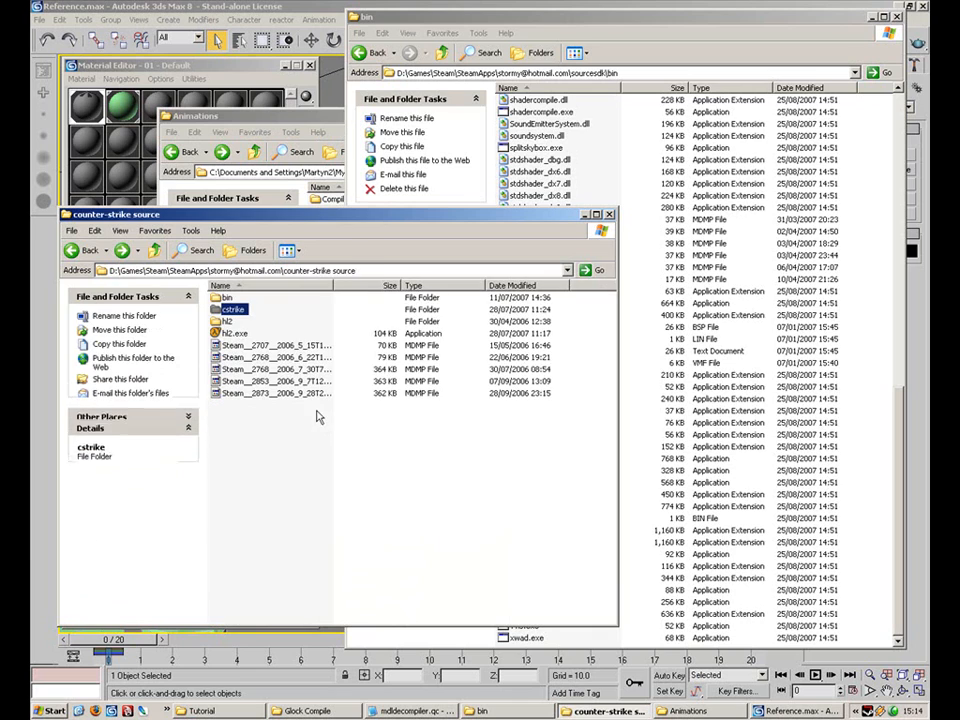
Return to 3ds Max, close the Material Editor, and exit the program without saving the changes to Reference.max
{"action": "left_click", "coordinate": [215, 68]}
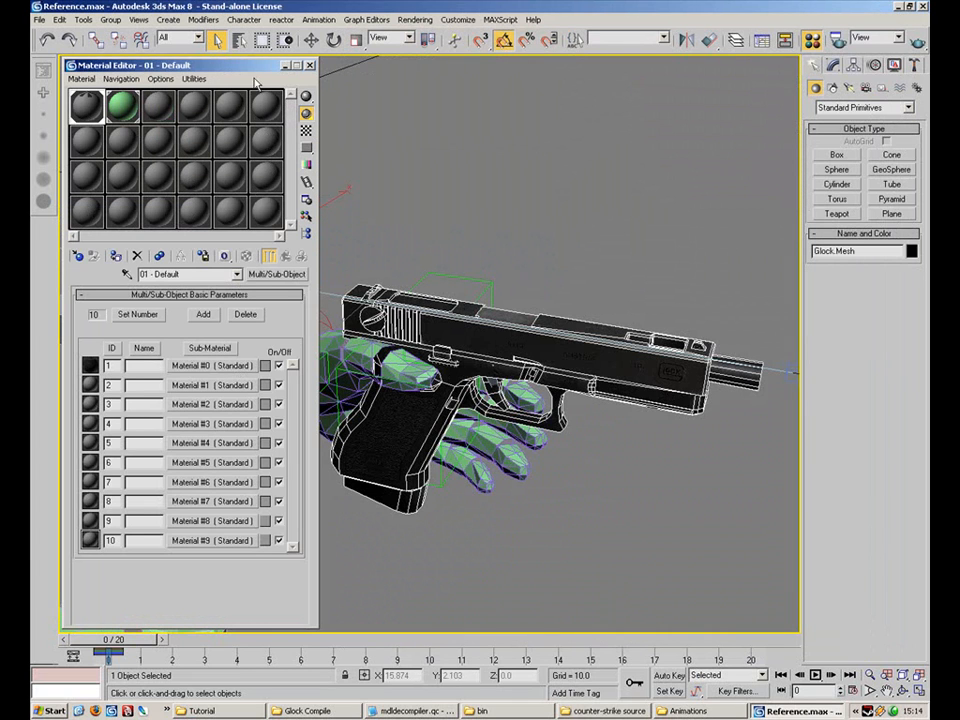
{"action": "left_click", "coordinate": [310, 65]}
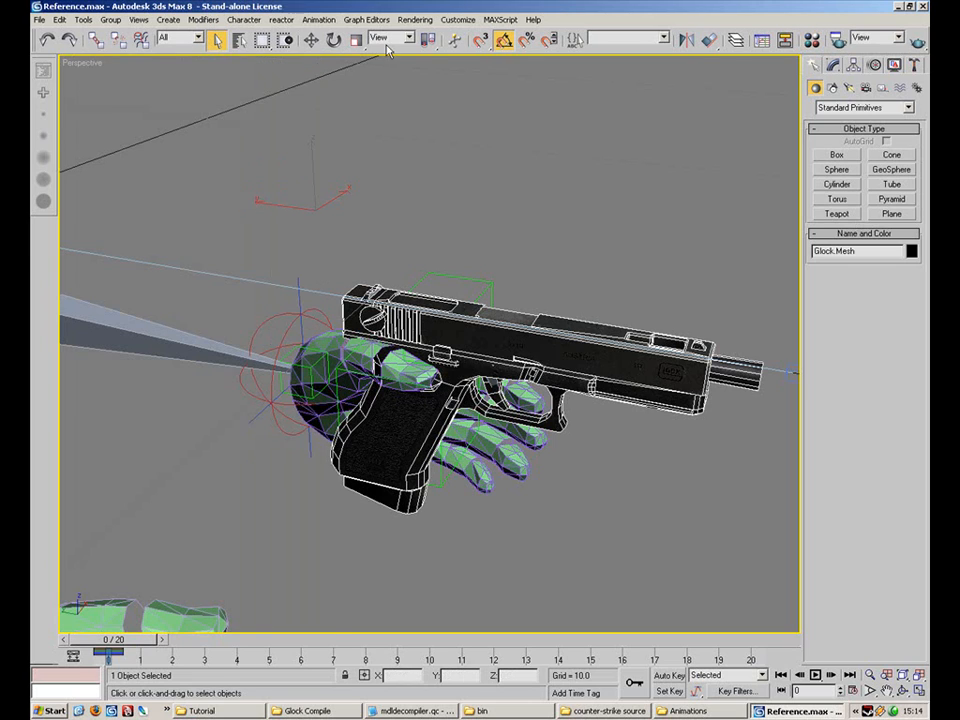
{"action": "left_click", "coordinate": [923, 8]}
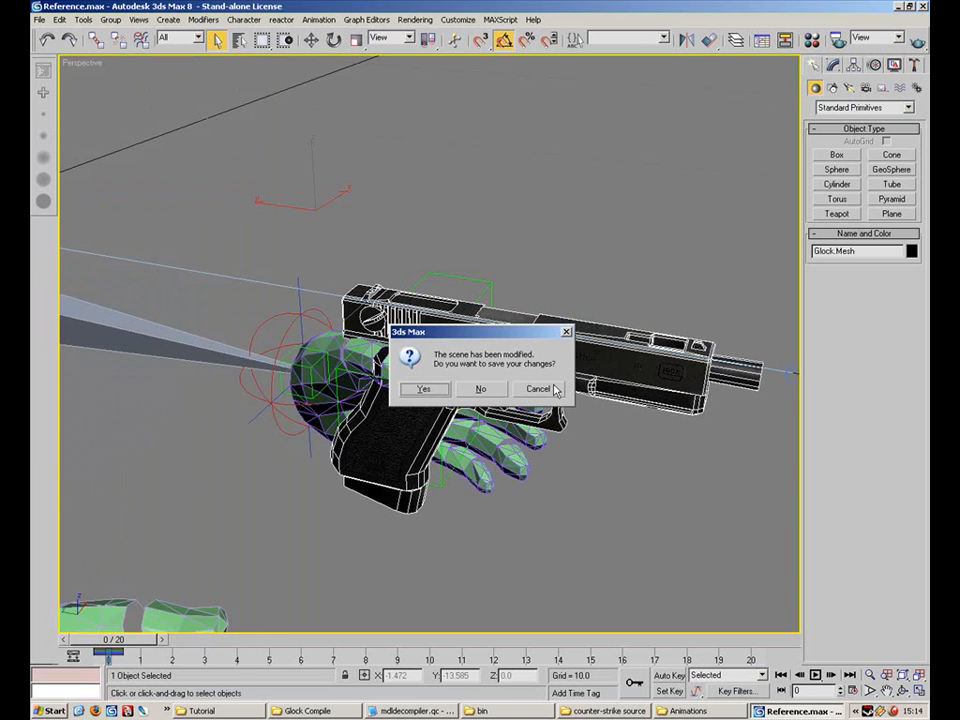
{"action": "left_click", "coordinate": [478, 389]}
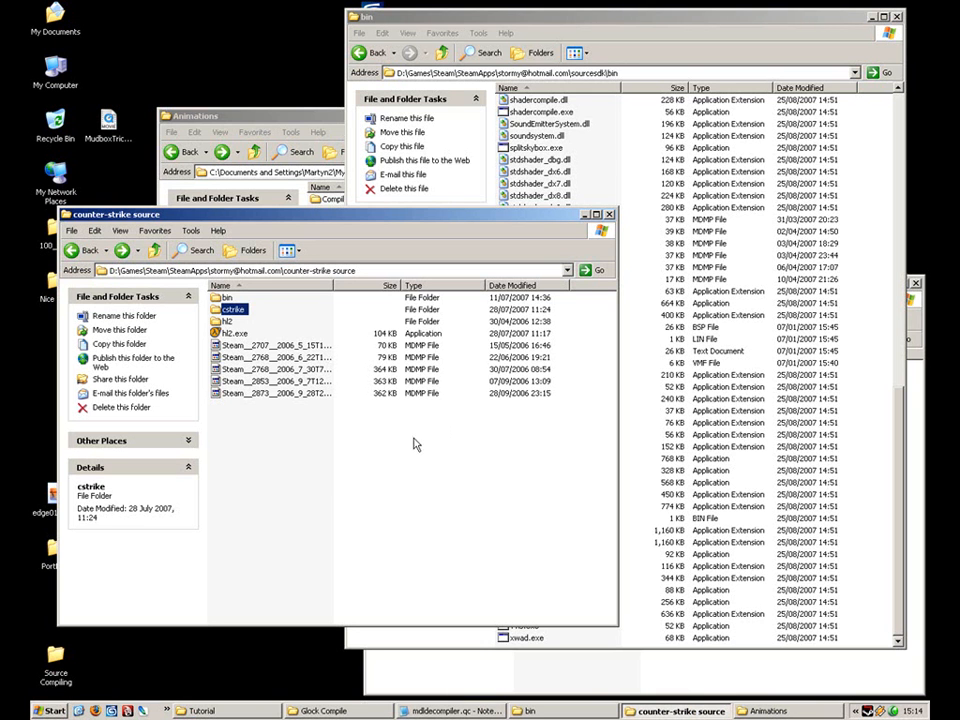
Bring the Animations folder window to the front and open its Compiles subfolder
{"action": "left_click", "coordinate": [341, 446]}
{"action": "left_click", "coordinate": [654, 437]}
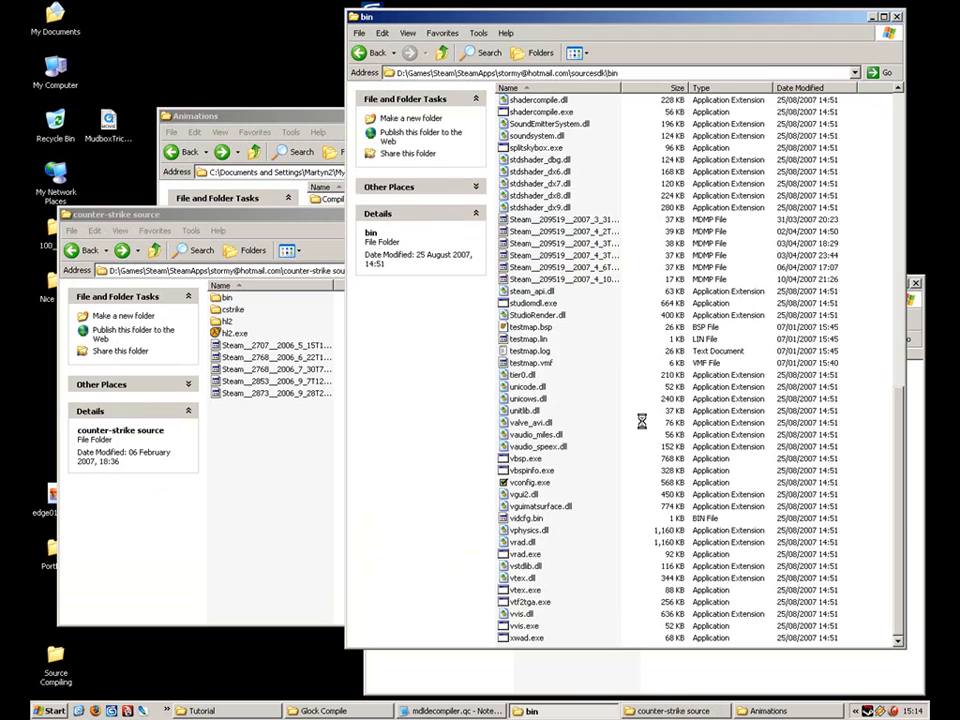
{"action": "key", "text": "BackSpace"}
{"action": "left_click", "coordinate": [313, 117]}
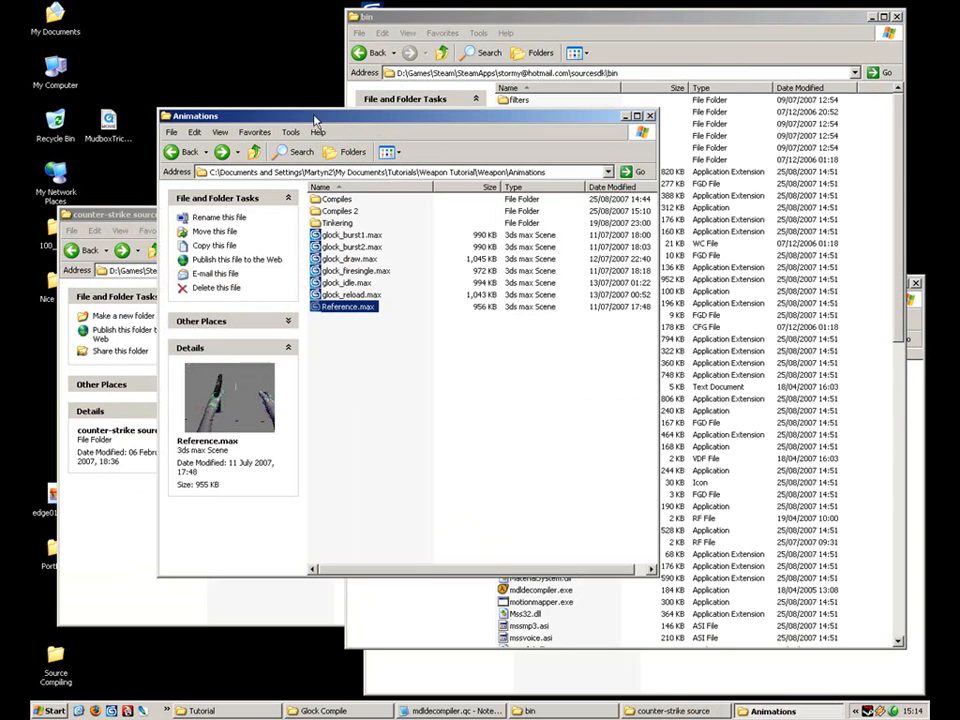
{"action": "double_click", "coordinate": [330, 201]}
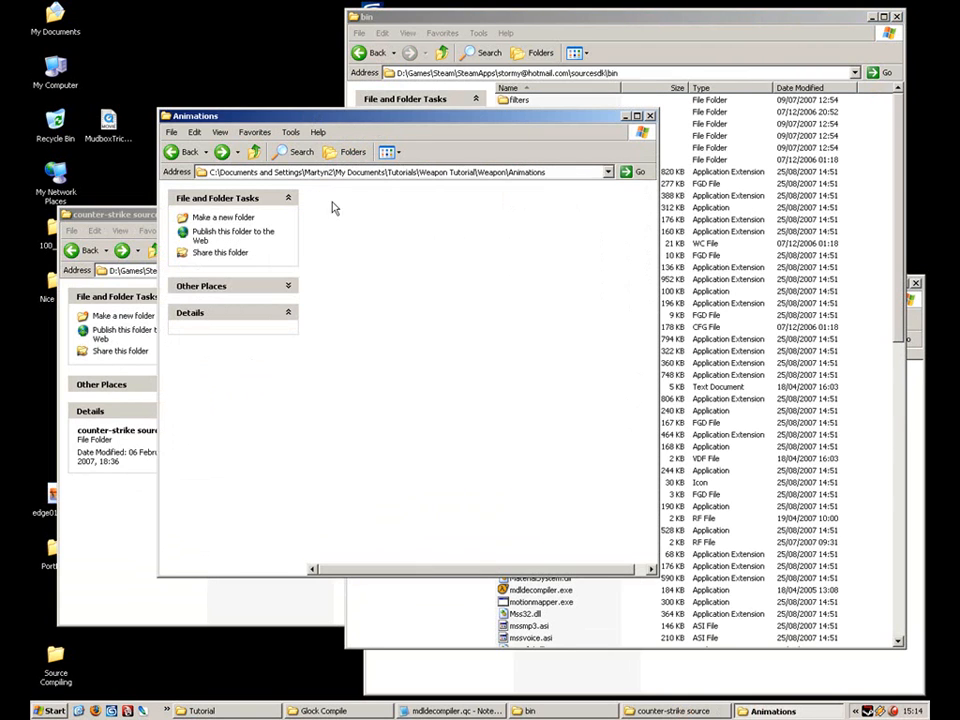
Look through the reference and animation SMD files in the Compiles folder, from glock_reload.smd up to arms_reference.smd
{"action": "key", "text": "ctrl+a"}
{"action": "left_click", "coordinate": [366, 304]}
{"action": "left_click", "coordinate": [372, 283]}
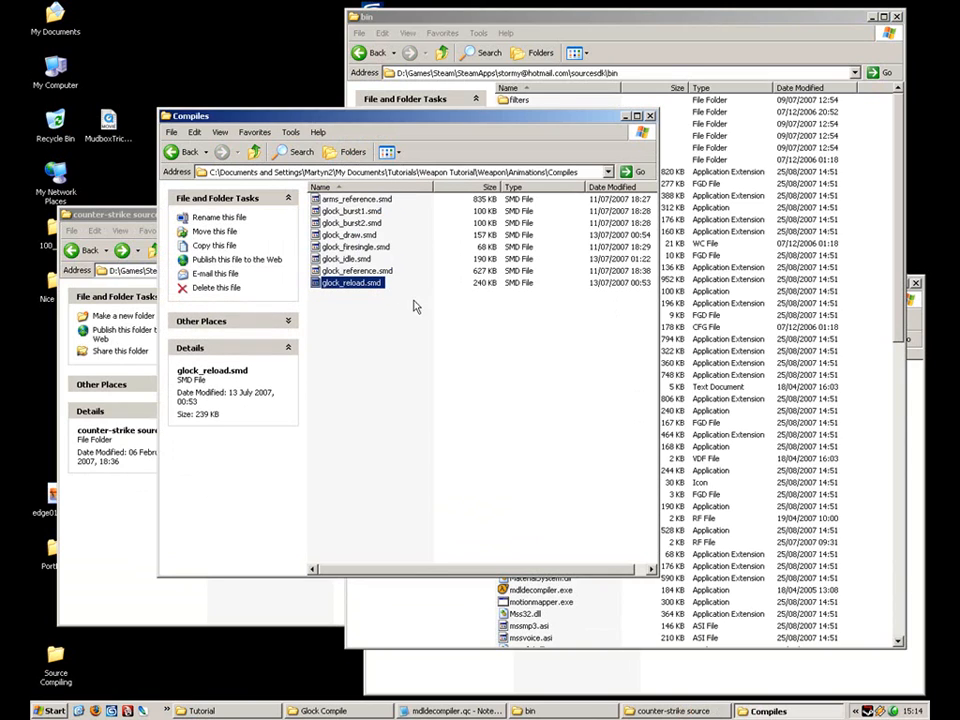
{"action": "key", "text": "Up"}
{"action": "key", "text": "Up"}
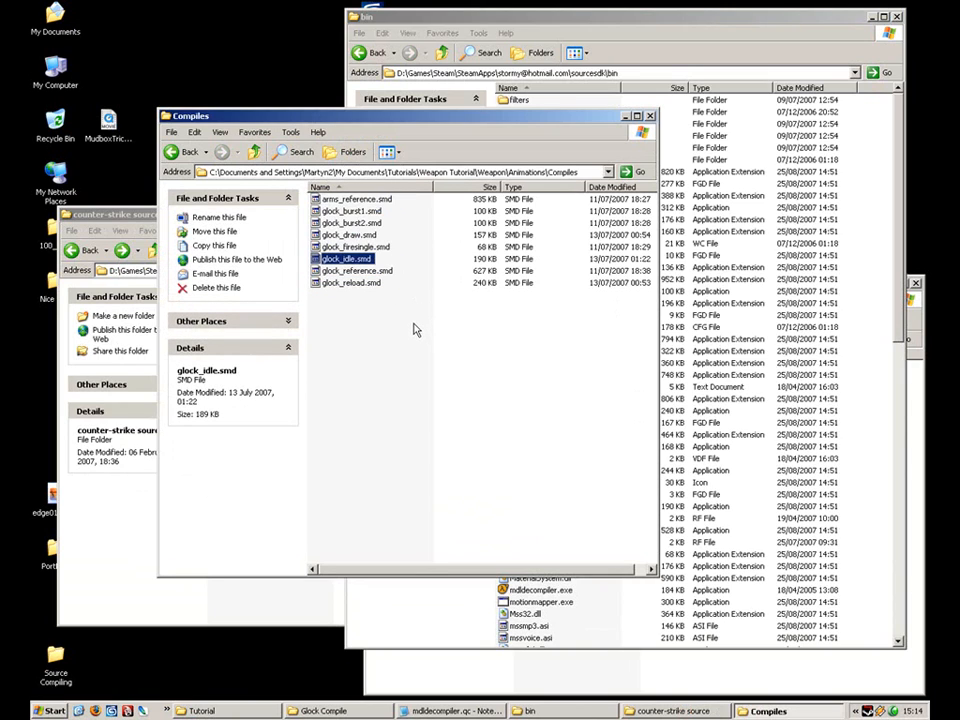
{"action": "key", "text": "Up"}
{"action": "key", "text": "Up"}
{"action": "key", "text": "Up"}
{"action": "key", "text": "Up"}
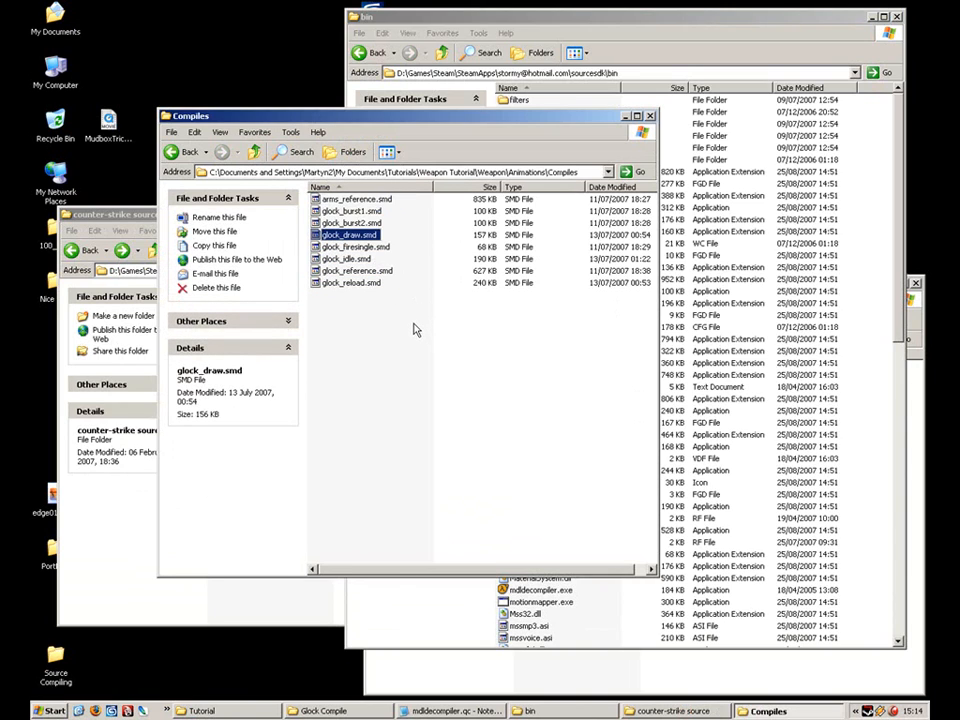
{"action": "key", "text": "Down"}
{"action": "key", "text": "Up"}
{"action": "key", "text": "Up"}
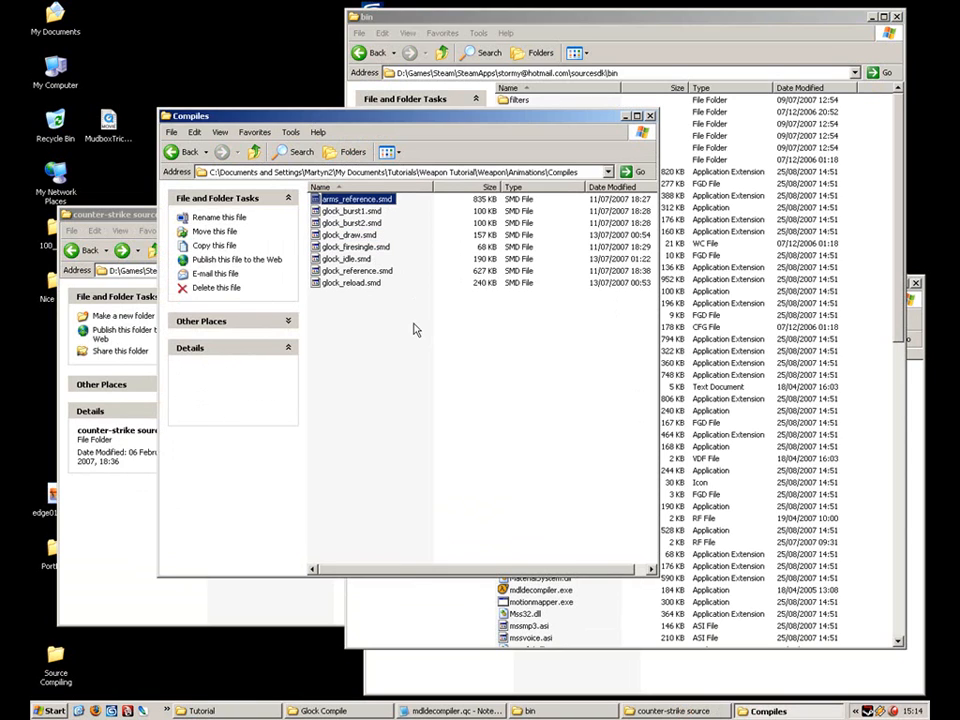
Close the mdldecompiler.qc file and uncover the desktop's Glock Compile folder by minimizing counter-strike source and moving the Compiles window aside
{"action": "left_click", "coordinate": [451, 705]}
{"action": "left_click", "coordinate": [774, 177]}
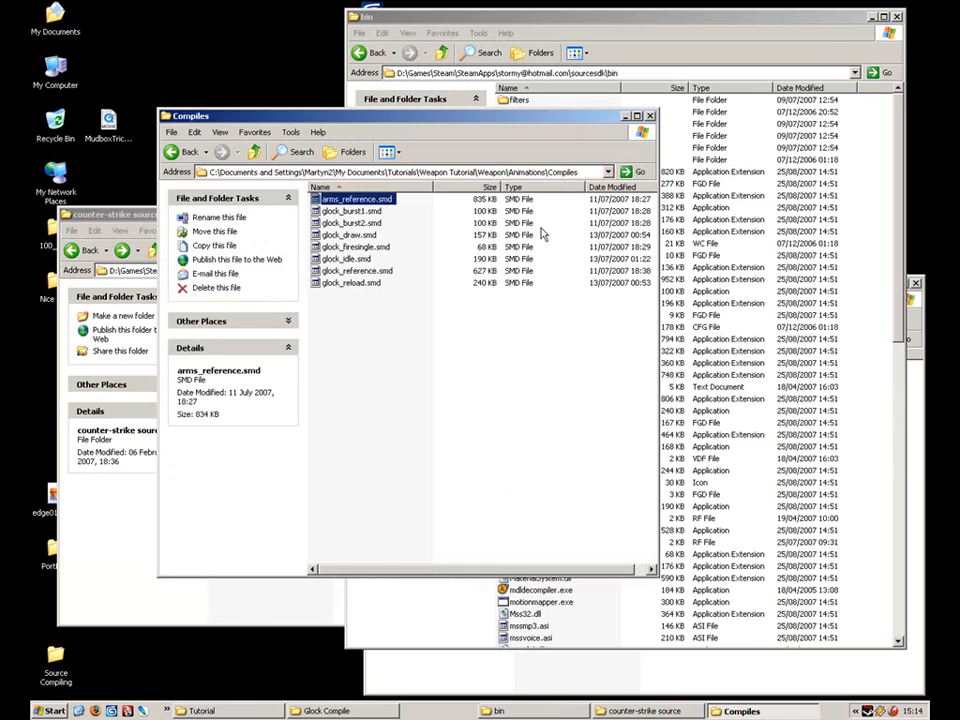
{"action": "left_click", "coordinate": [104, 215]}
{"action": "left_click", "coordinate": [584, 214]}
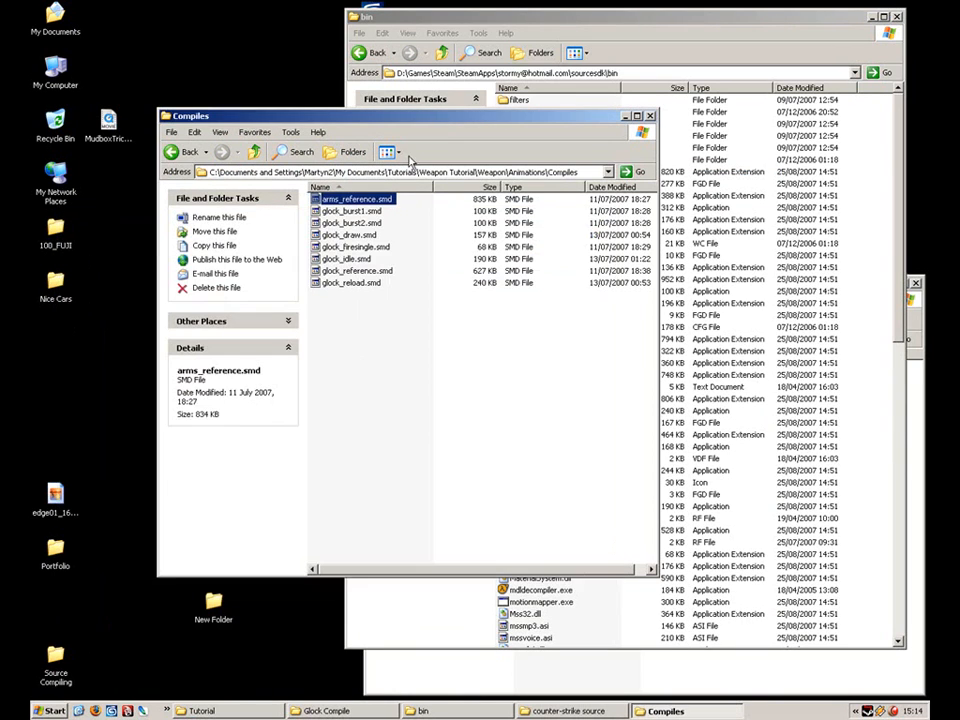
{"action": "left_click_drag", "start_coordinate": [300, 116], "coordinate": [494, 97]}
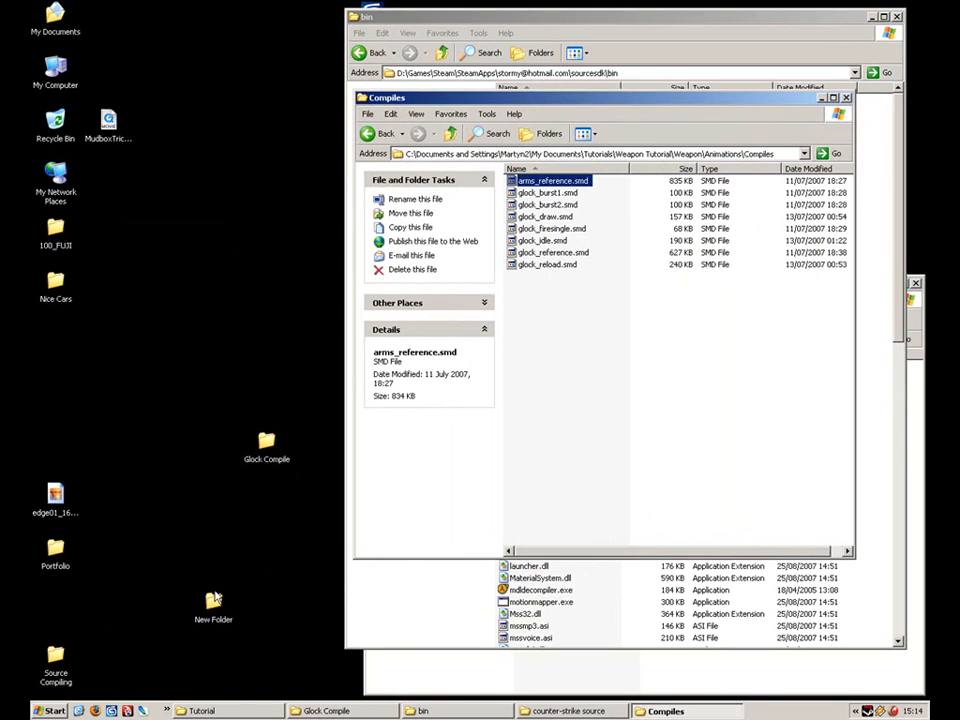
Open the Glock Compile folder on the desktop and create a new folder named Compiles inside it
{"action": "double_click", "coordinate": [266, 442]}
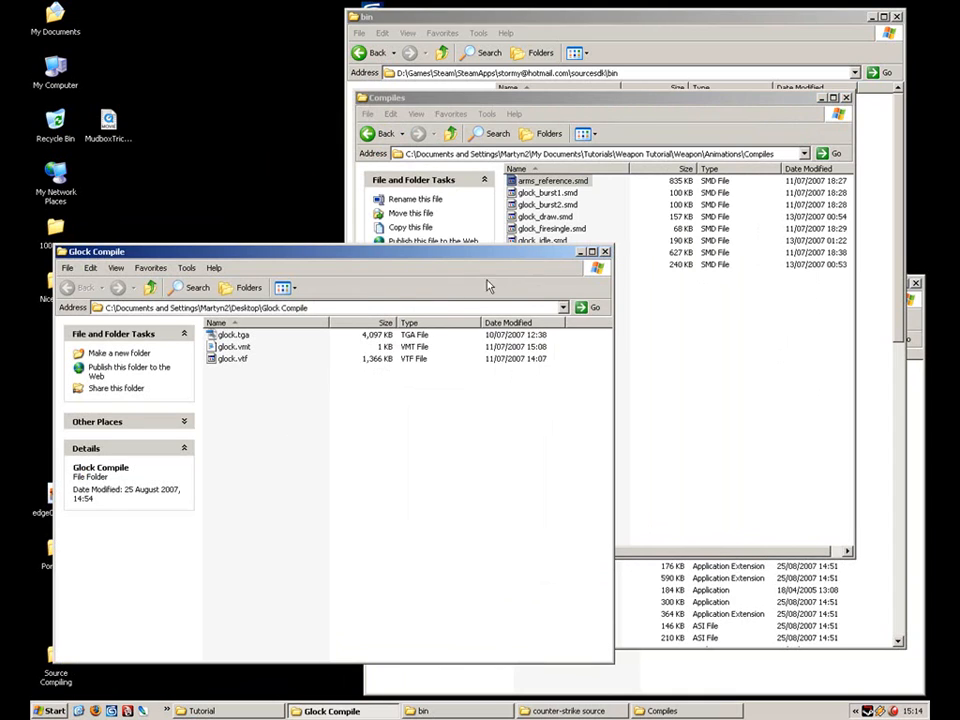
{"action": "right_click", "coordinate": [237, 463]}
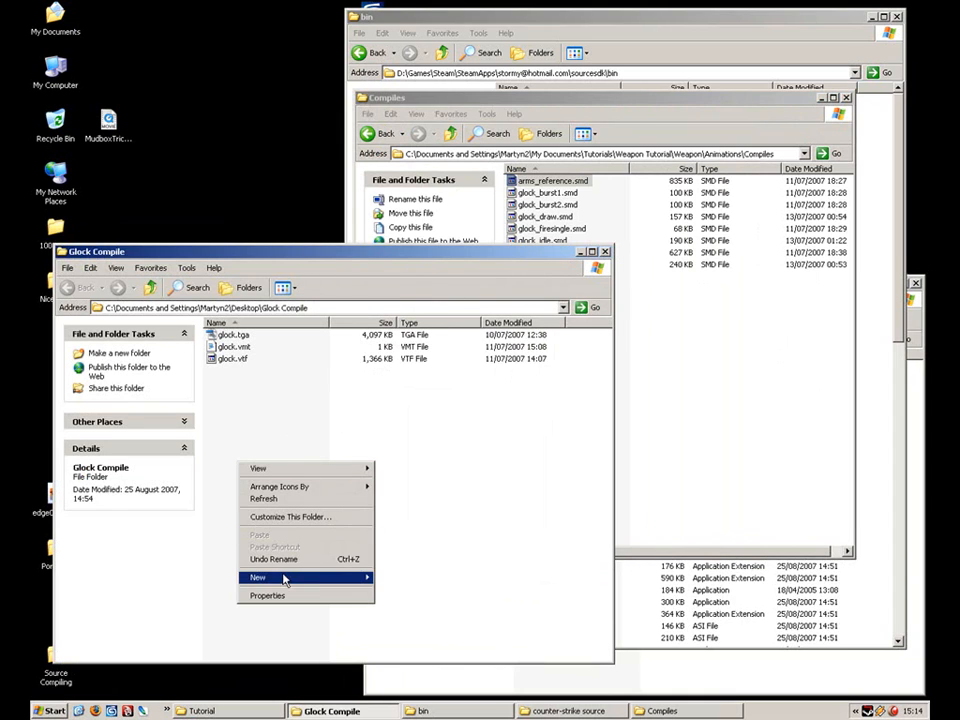
{"action": "mouse_move", "coordinate": [281, 577]}
{"action": "left_click", "coordinate": [450, 411]}
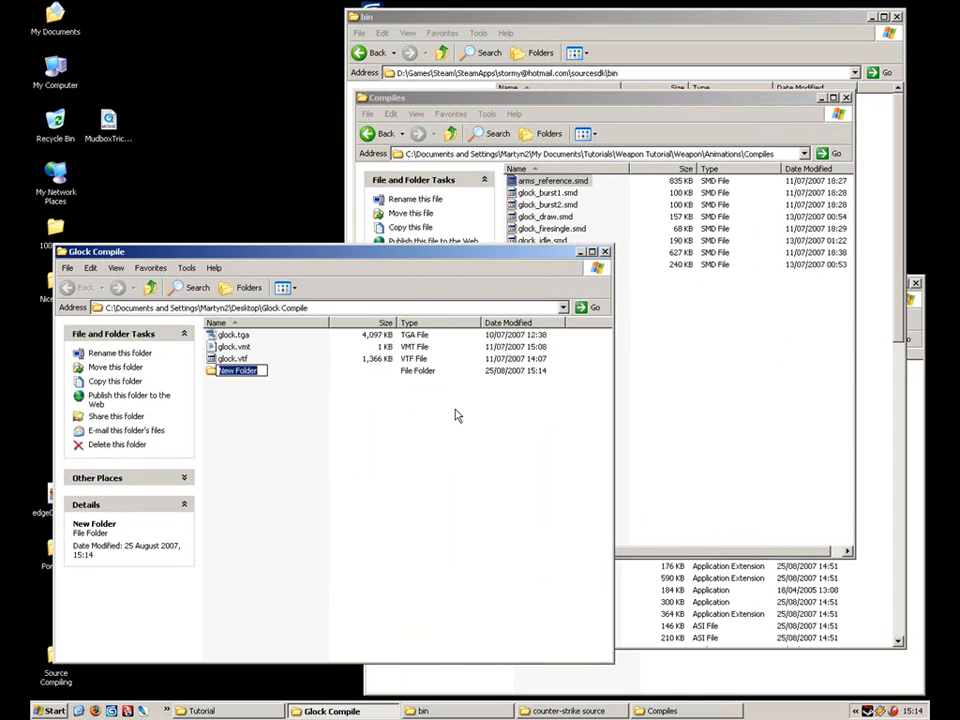
{"action": "type", "text": "Compiles"}
{"action": "key", "text": "Return"}
Copy all the SMD files from Animations\Compiles into the Glock Compile\Compiles folder and close the source folder window
{"action": "left_click_drag", "start_coordinate": [735, 349], "coordinate": [457, 135]}
{"action": "right_click", "coordinate": [552, 230]}
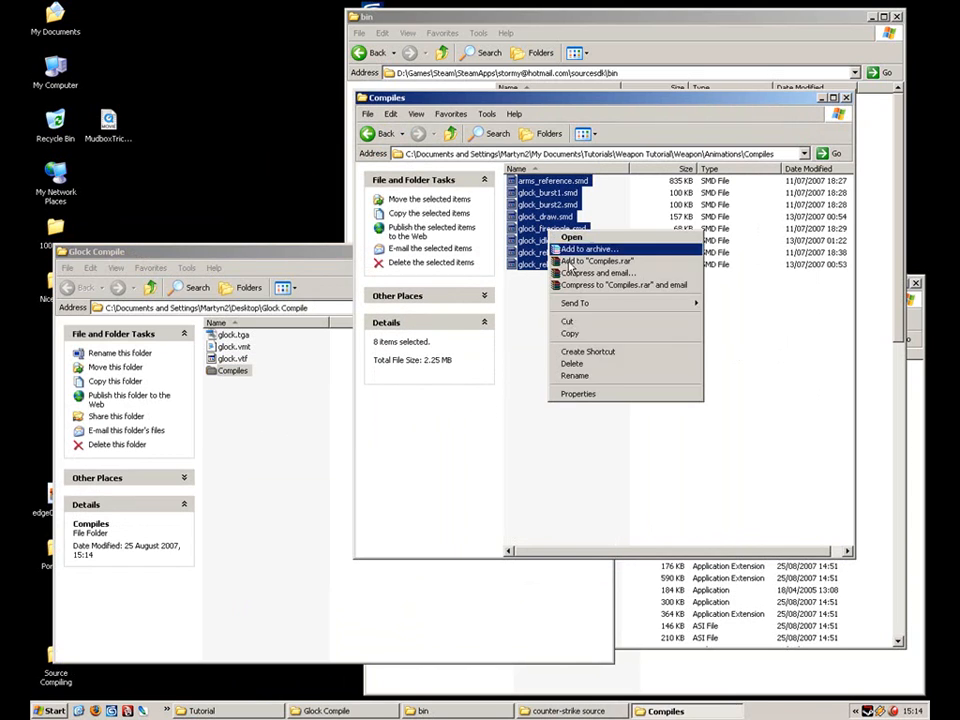
{"action": "left_click", "coordinate": [575, 332]}
{"action": "left_click", "coordinate": [210, 371]}
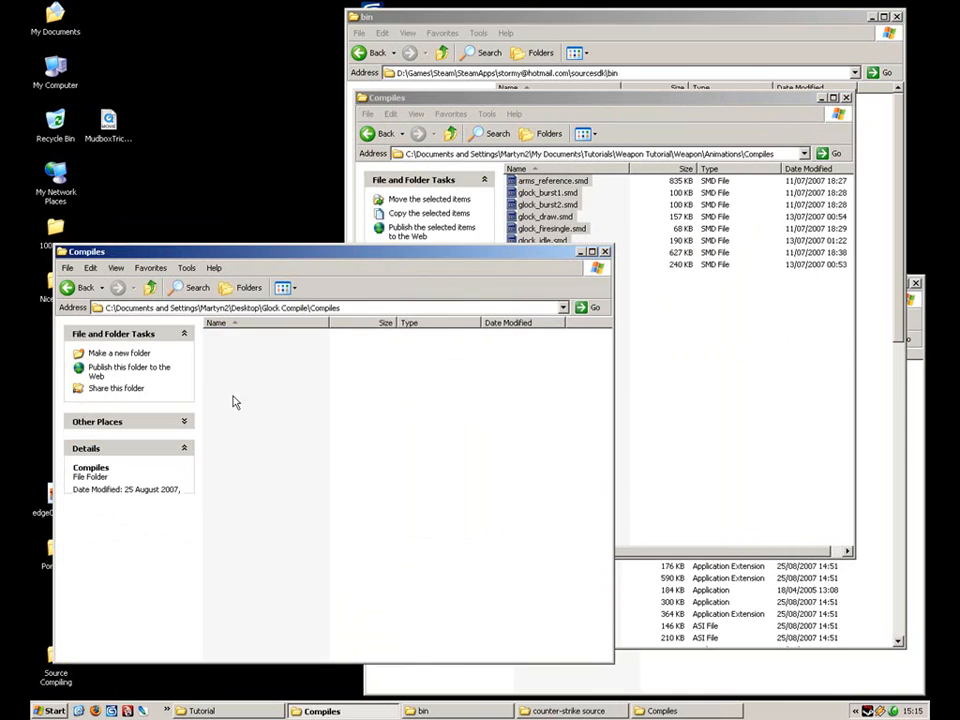
{"action": "right_click", "coordinate": [234, 337]}
{"action": "left_click", "coordinate": [251, 405]}
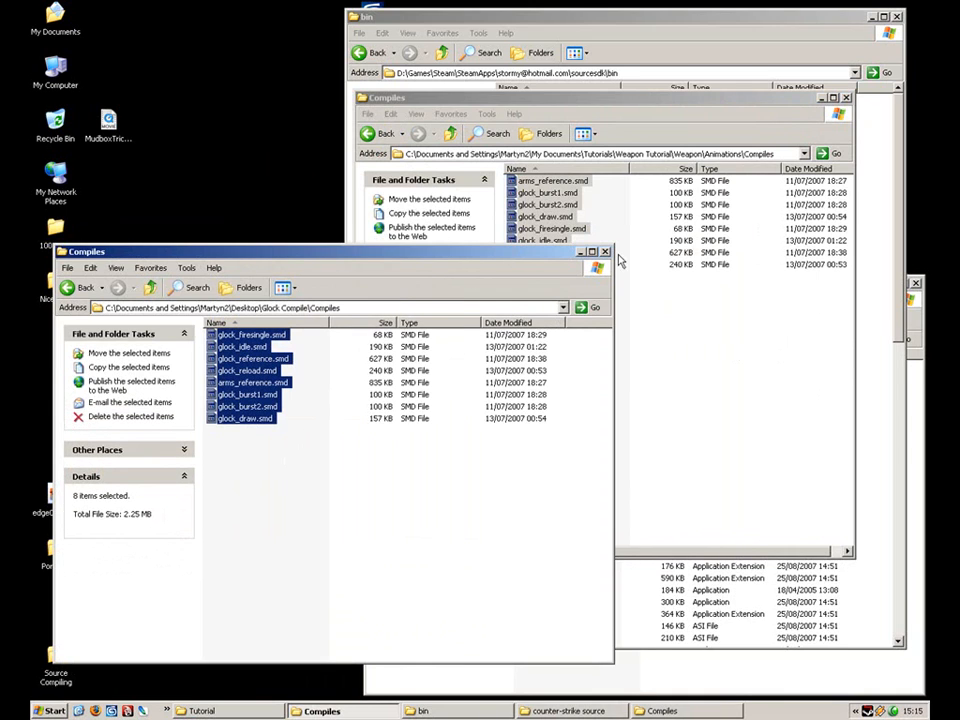
{"action": "left_click", "coordinate": [846, 98]}
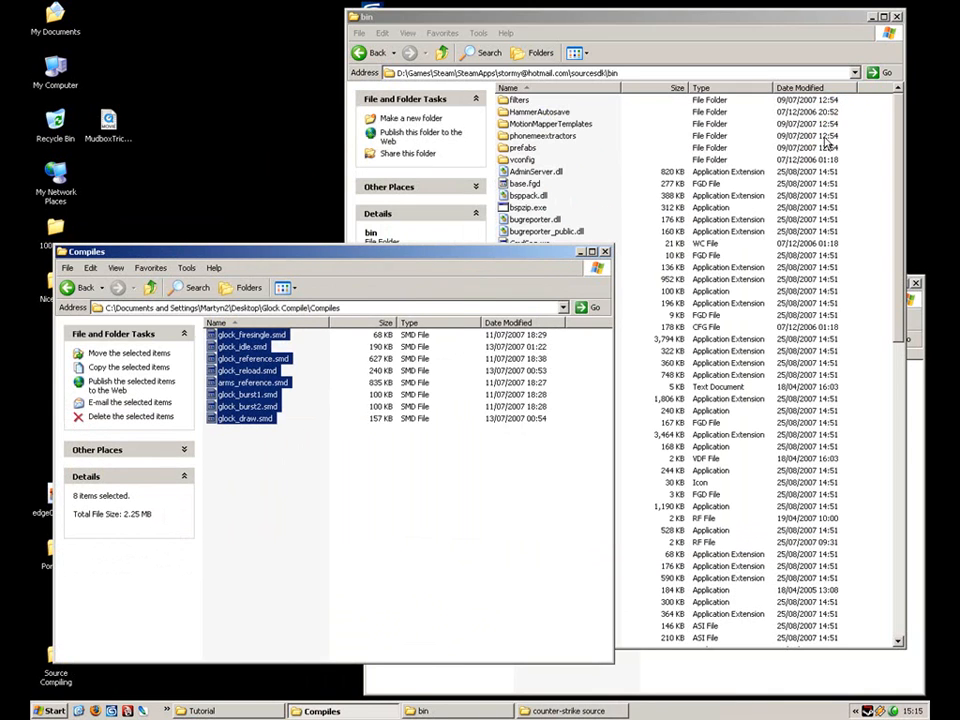
Minimize the bin folder window and open the Decompile folder inside Source Compiling\Tutorial
{"action": "left_click", "coordinate": [848, 100]}
{"action": "left_click", "coordinate": [870, 16]}
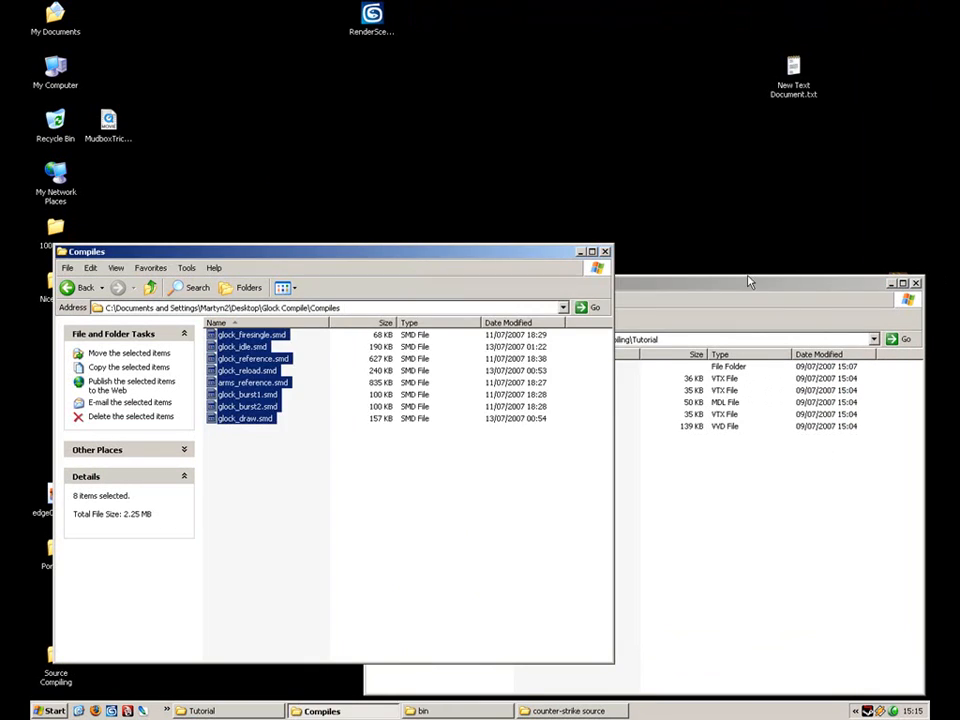
{"action": "left_click", "coordinate": [739, 287]}
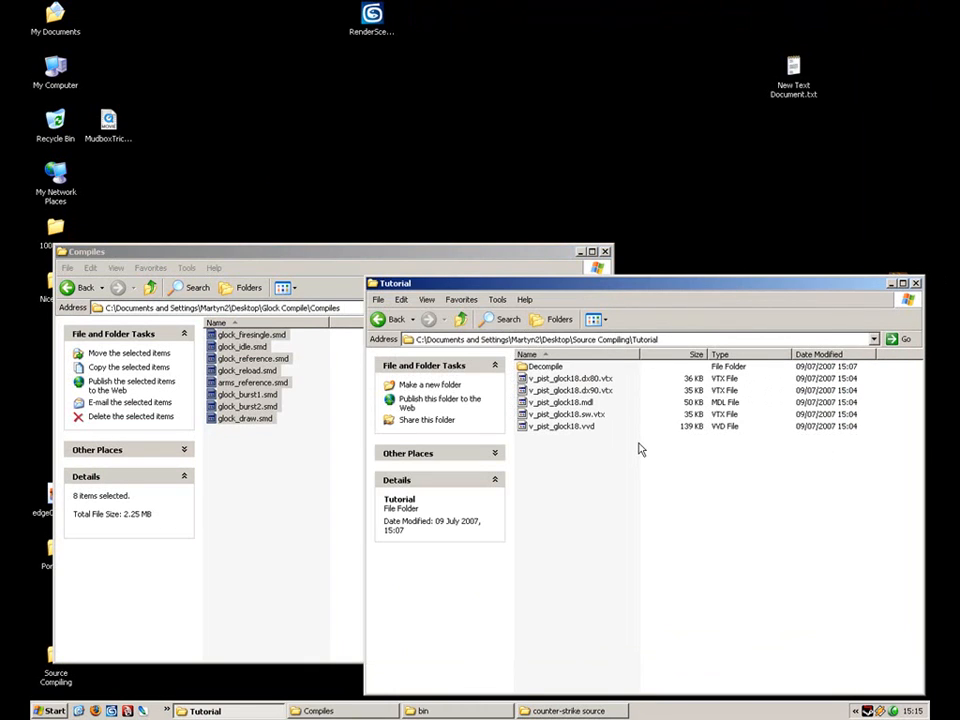
{"action": "key", "text": "alt+Left"}
{"action": "double_click", "coordinate": [524, 404]}
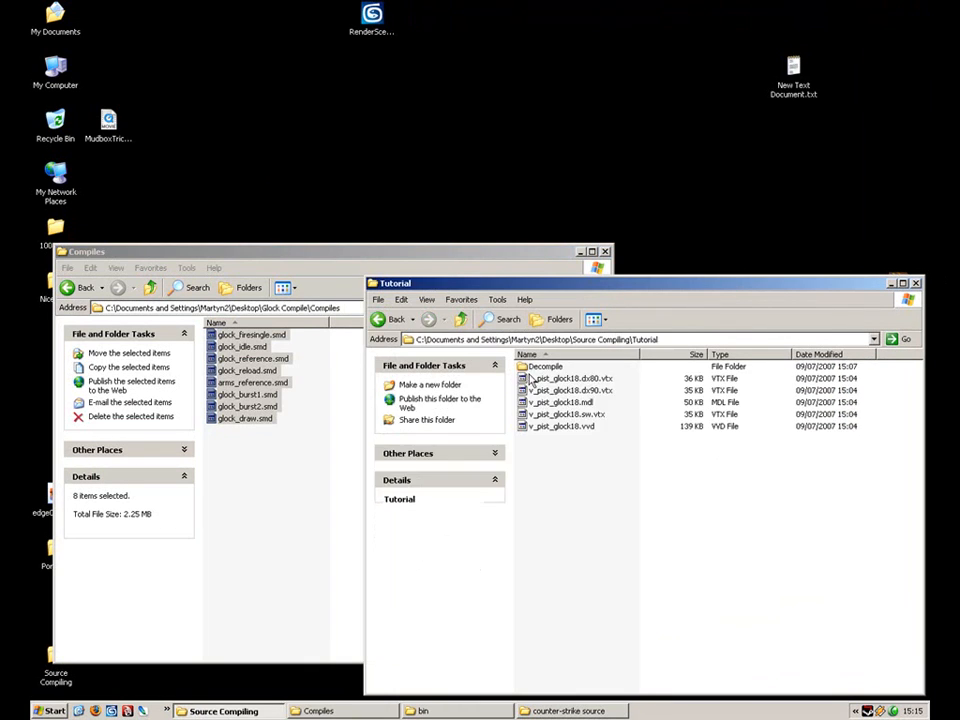
{"action": "double_click", "coordinate": [543, 366]}
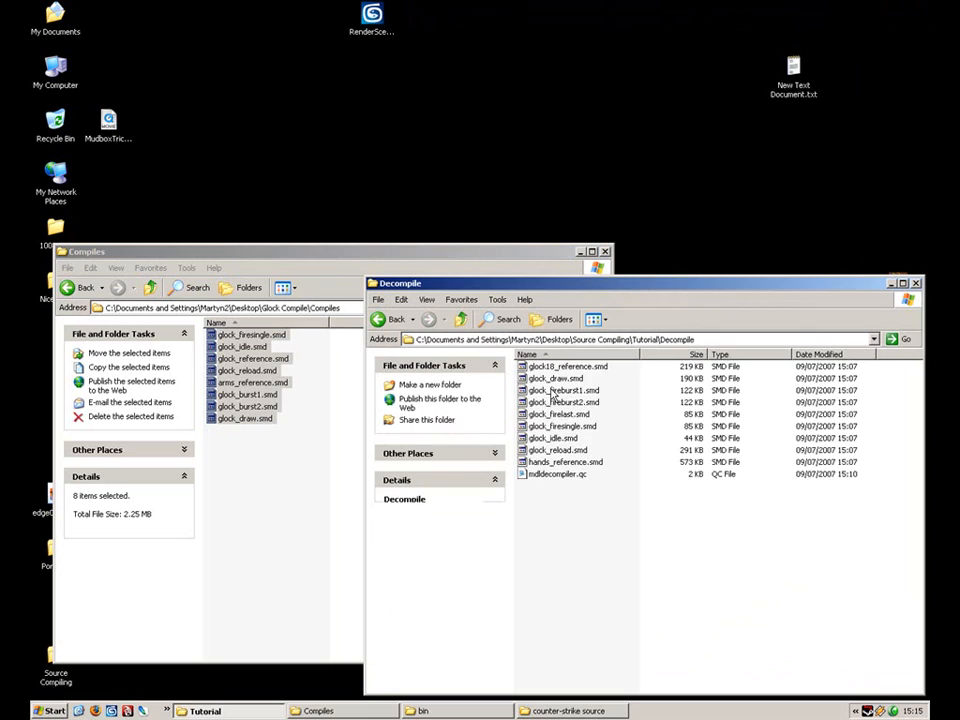
Copy mdldecompiler.qc from the Decompile folder into the Glock Compile\Compiles folder
{"action": "left_click", "coordinate": [560, 475]}
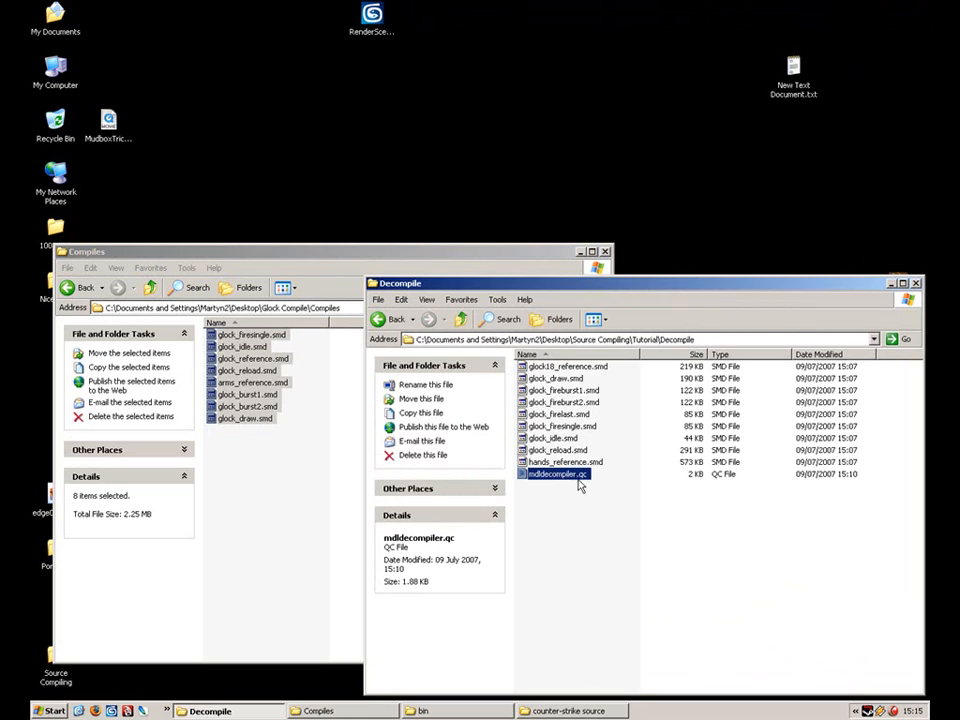
{"action": "right_click", "coordinate": [578, 482]}
{"action": "left_click", "coordinate": [620, 603]}
{"action": "left_click", "coordinate": [255, 516]}
{"action": "right_click", "coordinate": [255, 516]}
{"action": "left_click", "coordinate": [295, 581]}
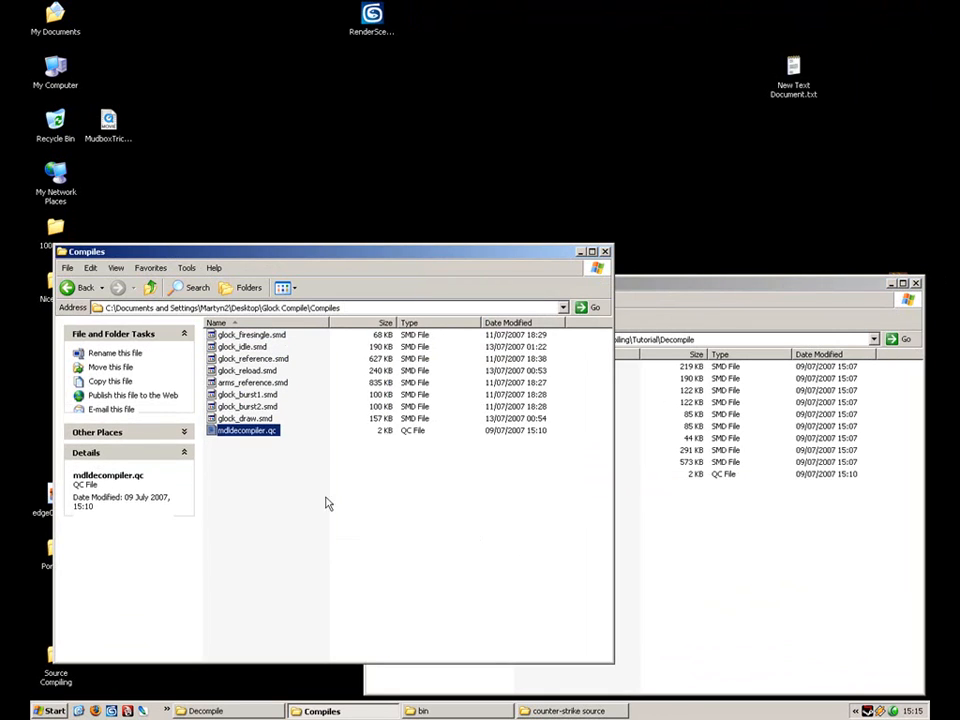
Open the copied mdldecompiler.qc in Notepad and move and narrow its window so the Compiles file list stays visible
{"action": "left_click", "coordinate": [257, 444]}
{"action": "double_click", "coordinate": [247, 430]}
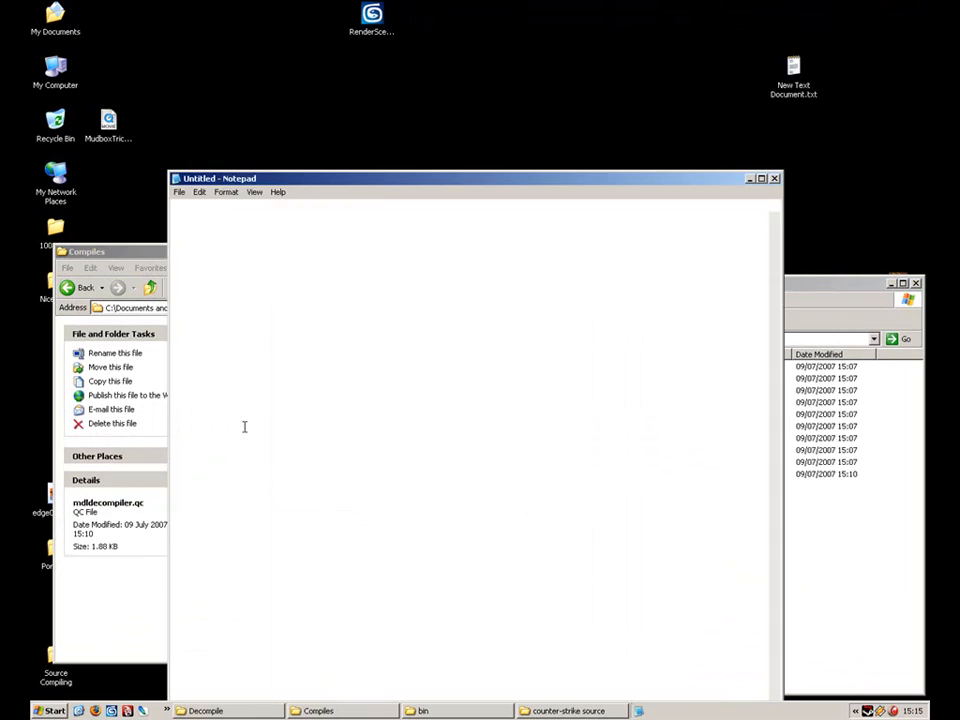
{"action": "left_click_drag", "start_coordinate": [459, 171], "coordinate": [727, 141]}
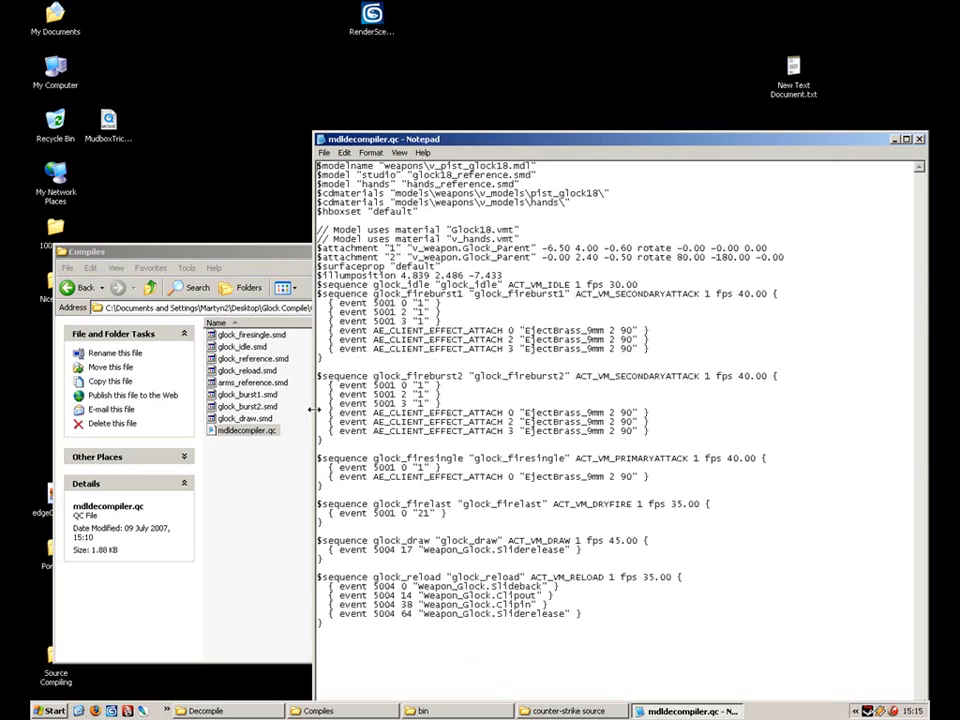
{"action": "left_click_drag", "start_coordinate": [313, 409], "coordinate": [392, 412]}
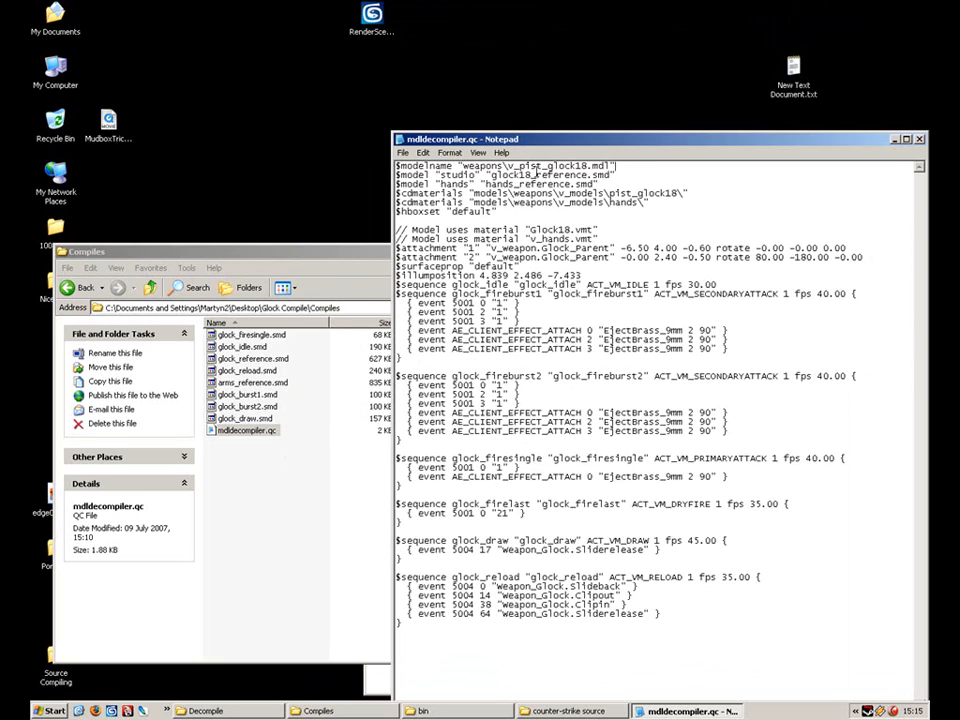
Review the $modelname path and change the "studio" model's file name to glock_reference.smd
{"action": "left_click_drag", "start_coordinate": [429, 166], "coordinate": [528, 166]}
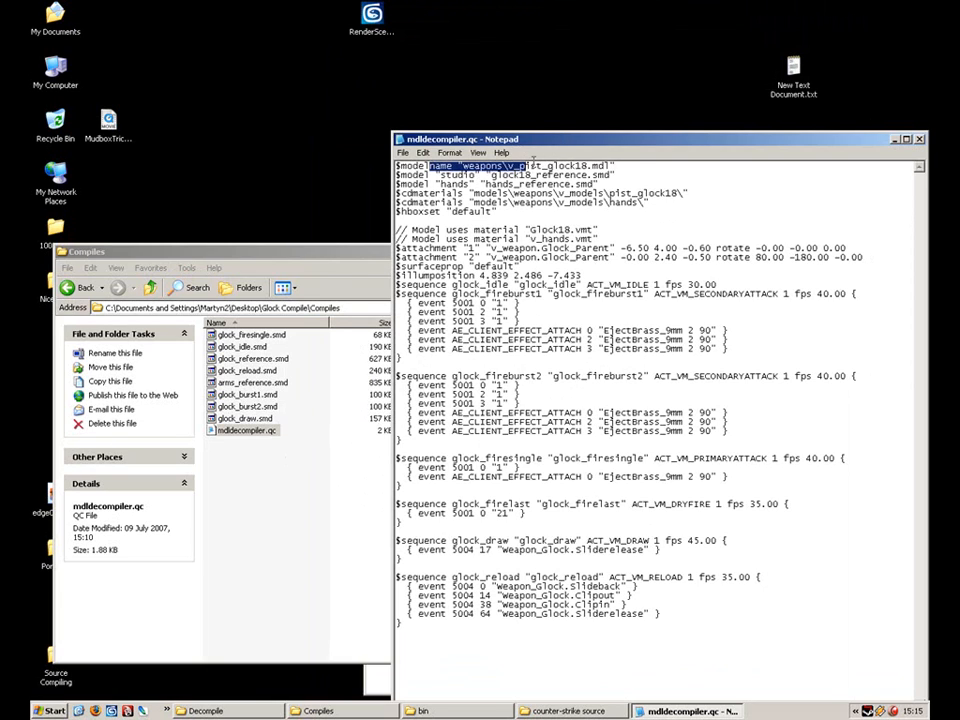
{"action": "left_click", "coordinate": [638, 168]}
{"action": "left_click_drag", "start_coordinate": [592, 166], "coordinate": [498, 166]}
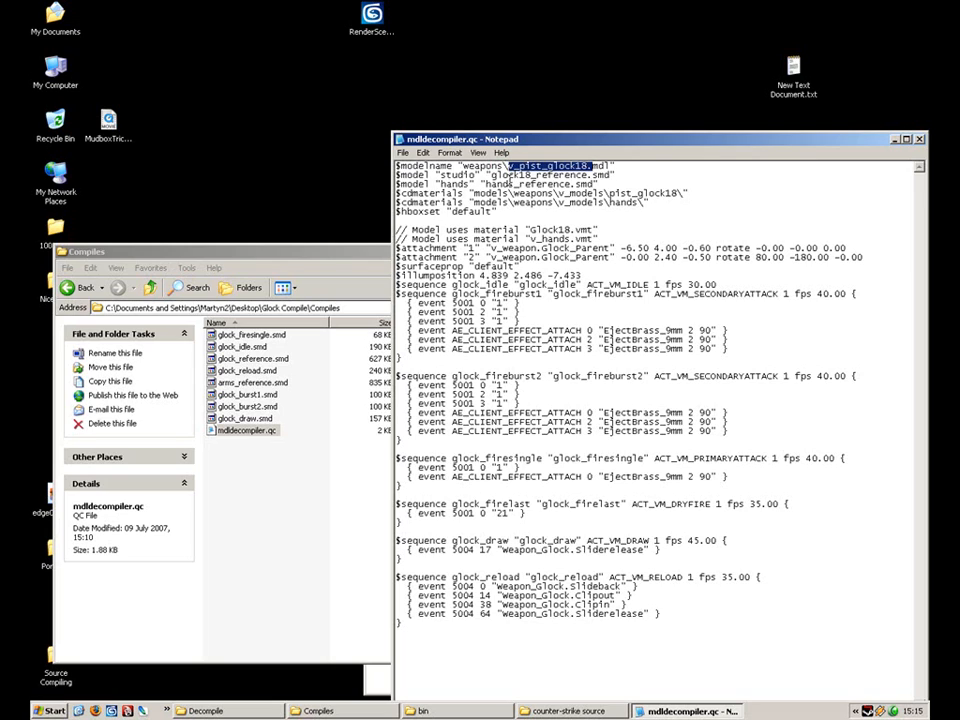
{"action": "left_click", "coordinate": [509, 176]}
{"action": "left_click_drag", "start_coordinate": [459, 166], "coordinate": [516, 166]}
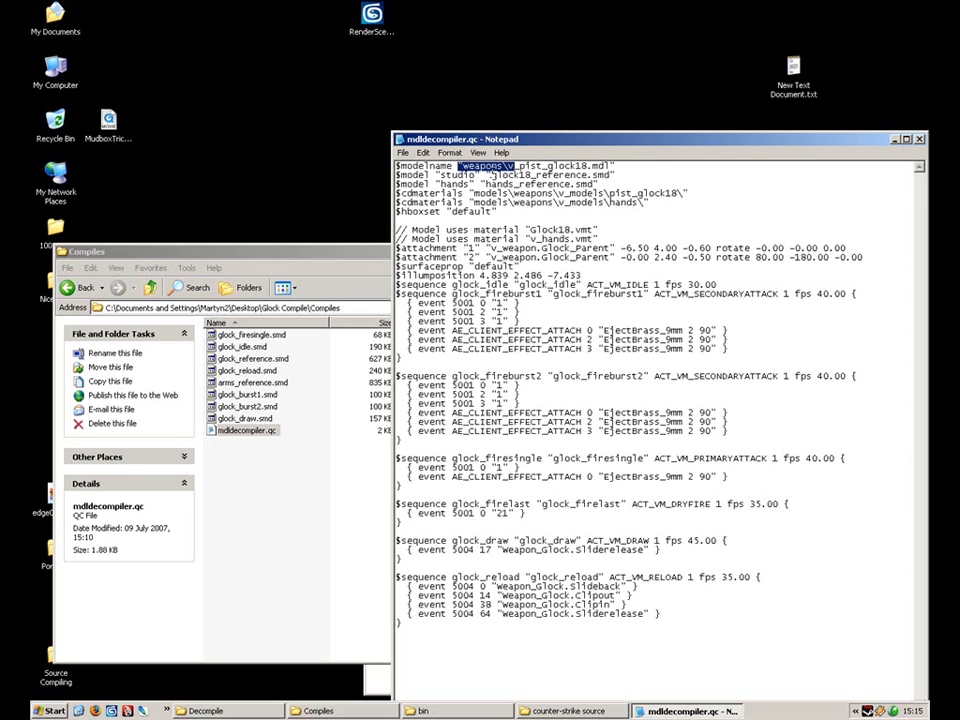
{"action": "left_click_drag", "start_coordinate": [492, 175], "coordinate": [530, 175]}
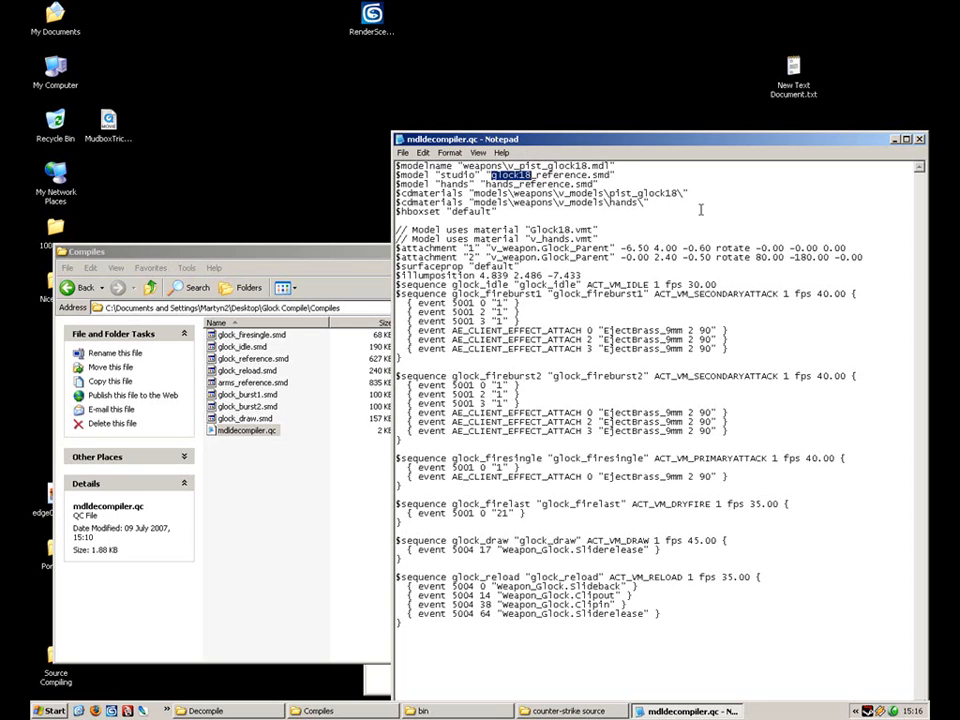
{"action": "type", "text": "glock"}
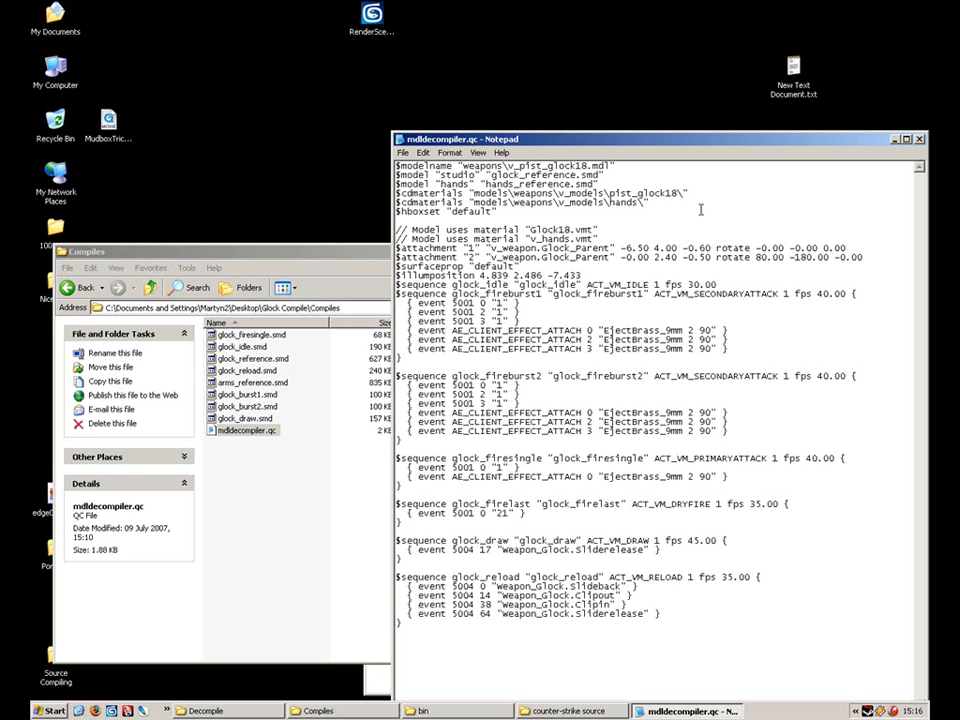
Change the "hands" model's file name to arms_reference.smd and save the QC file
{"action": "key", "text": "BackSpace"}
{"action": "key", "text": "BackSpace"}
{"action": "key", "text": "BackSpace"}
{"action": "key", "text": "BackSpace"}
{"action": "key", "text": "BackSpace"}
{"action": "type", "text": "arms"}
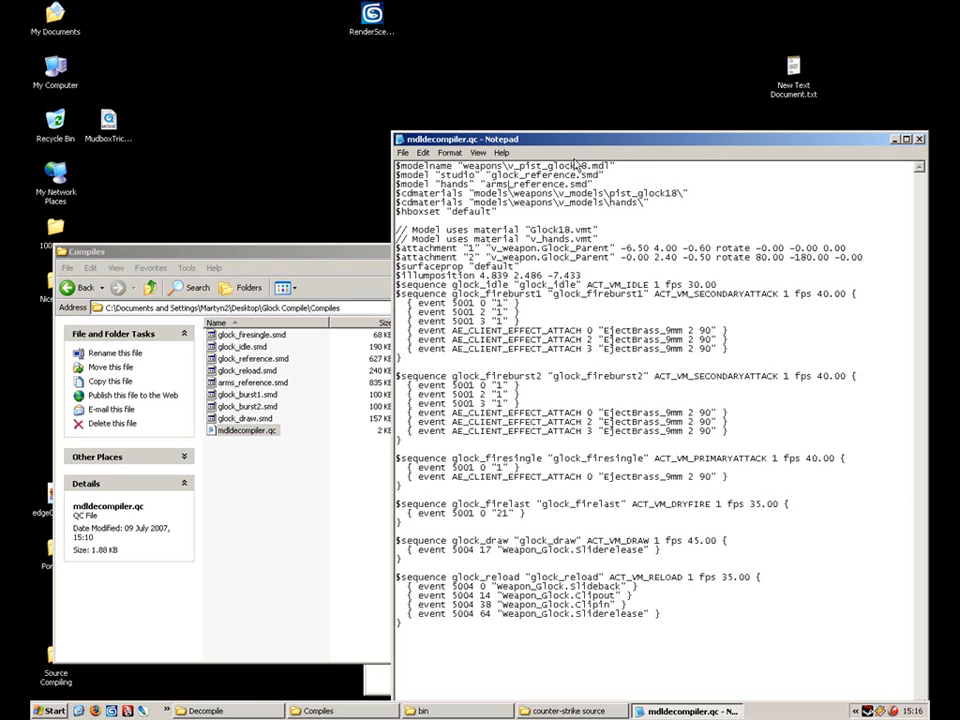
{"action": "left_click", "coordinate": [403, 152]}
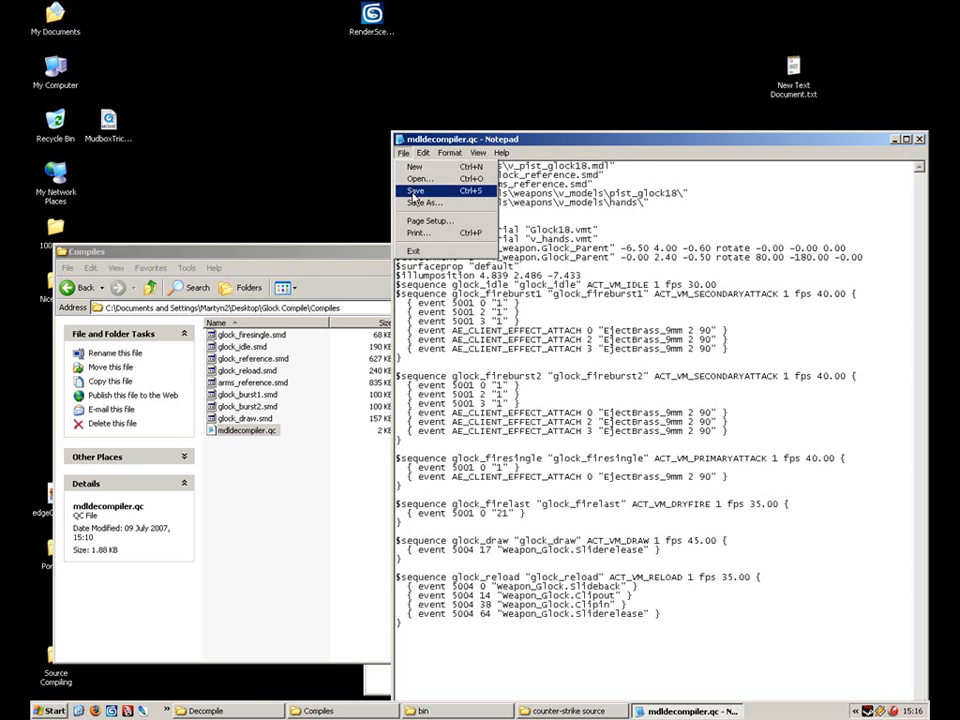
{"action": "left_click", "coordinate": [414, 191]}
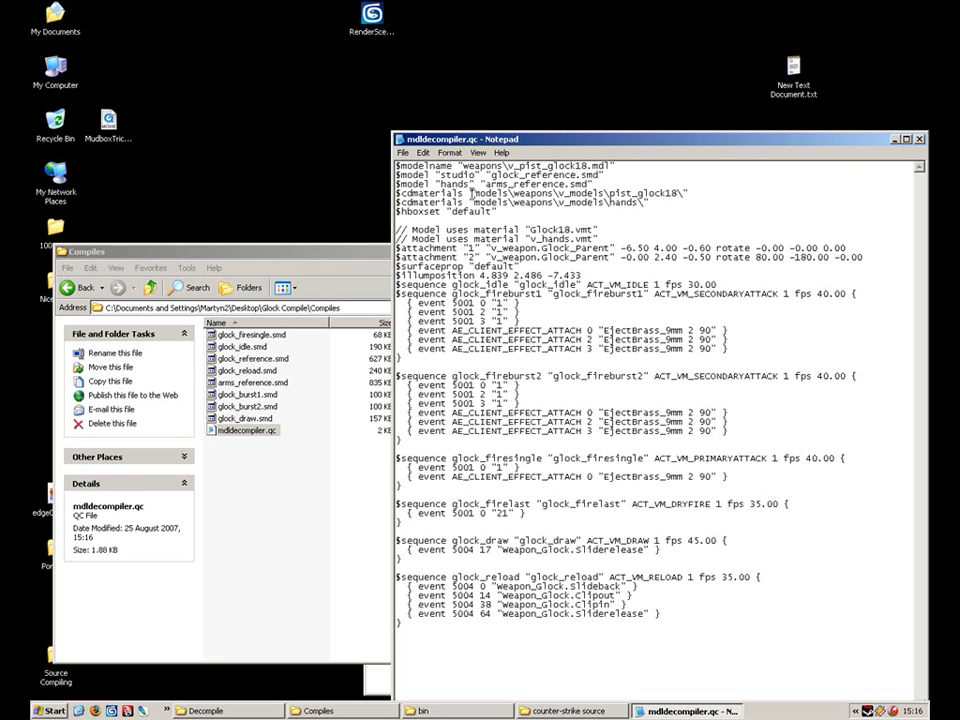
Browse to counter-strike source\cstrike\materials and compare its models folder with the first $cdmaterials path in the QC file
{"action": "left_click_drag", "start_coordinate": [472, 193], "coordinate": [603, 200]}
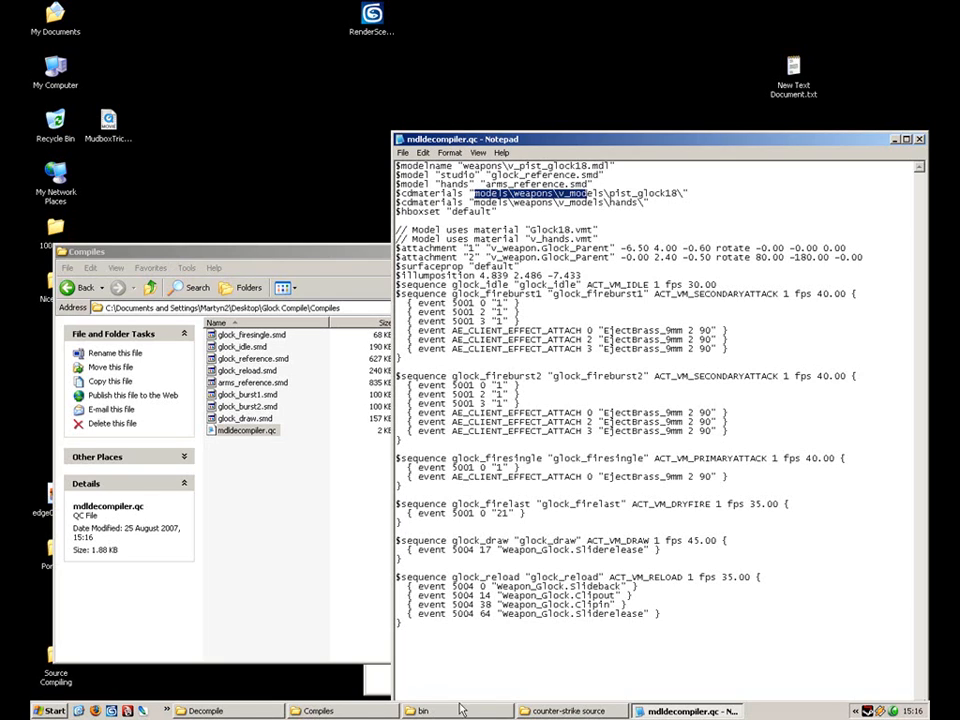
{"action": "left_click", "coordinate": [568, 711]}
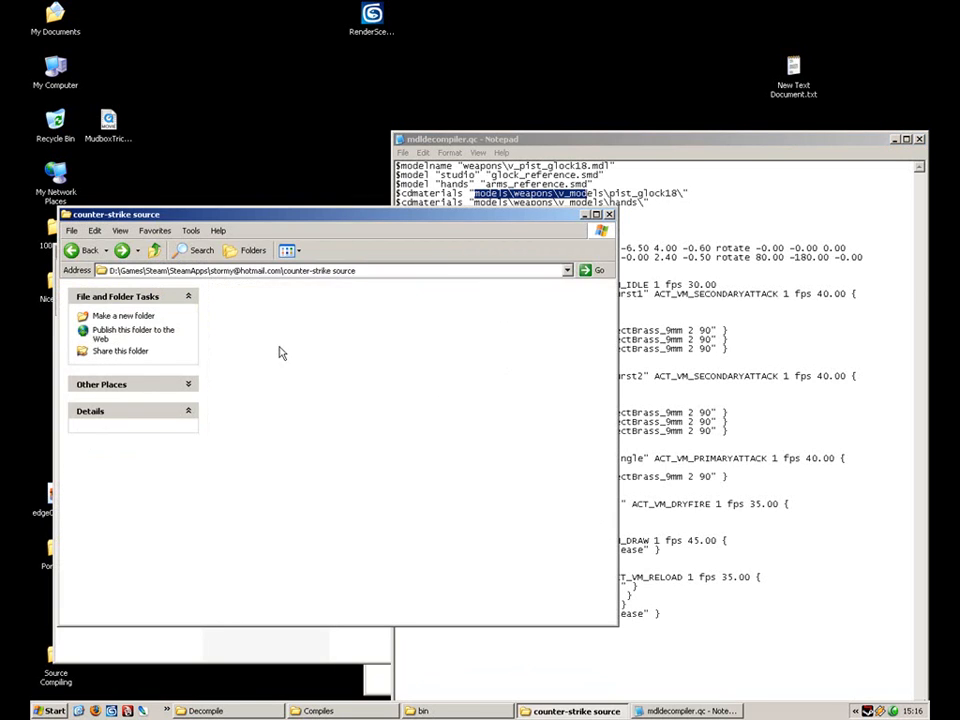
{"action": "key", "text": "BackSpace"}
{"action": "double_click", "coordinate": [242, 310]}
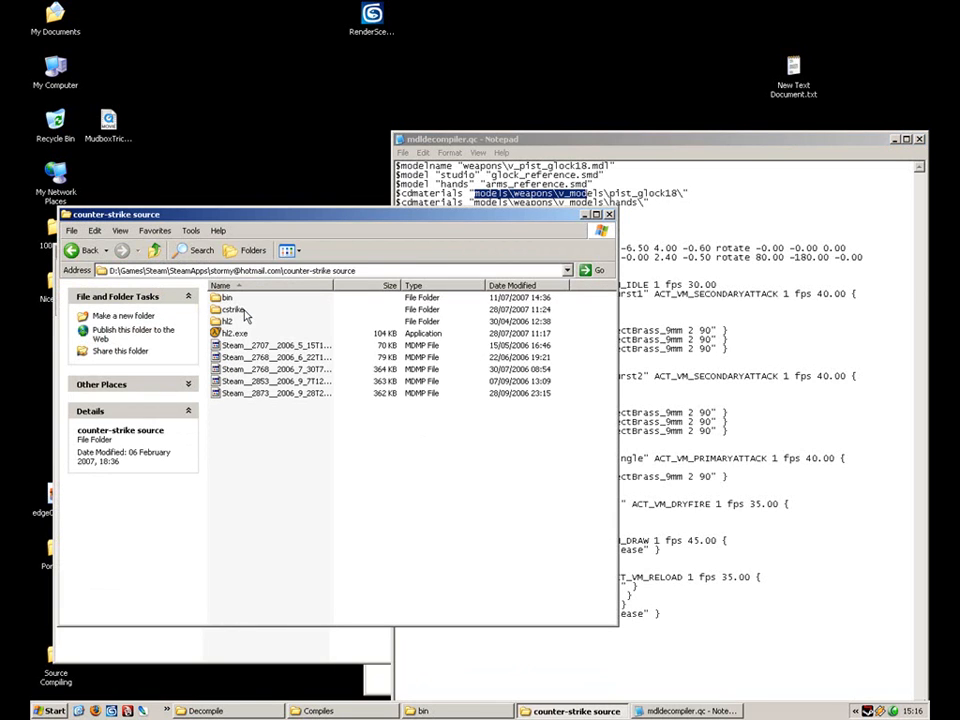
{"action": "double_click", "coordinate": [236, 310]}
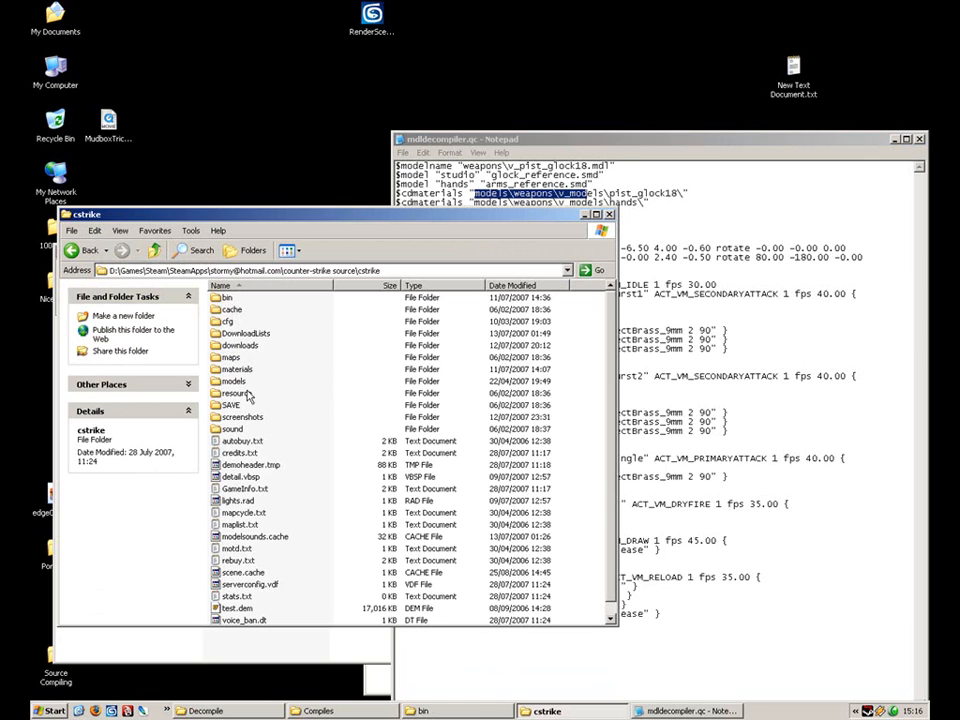
{"action": "left_click", "coordinate": [246, 381]}
{"action": "double_click", "coordinate": [257, 369]}
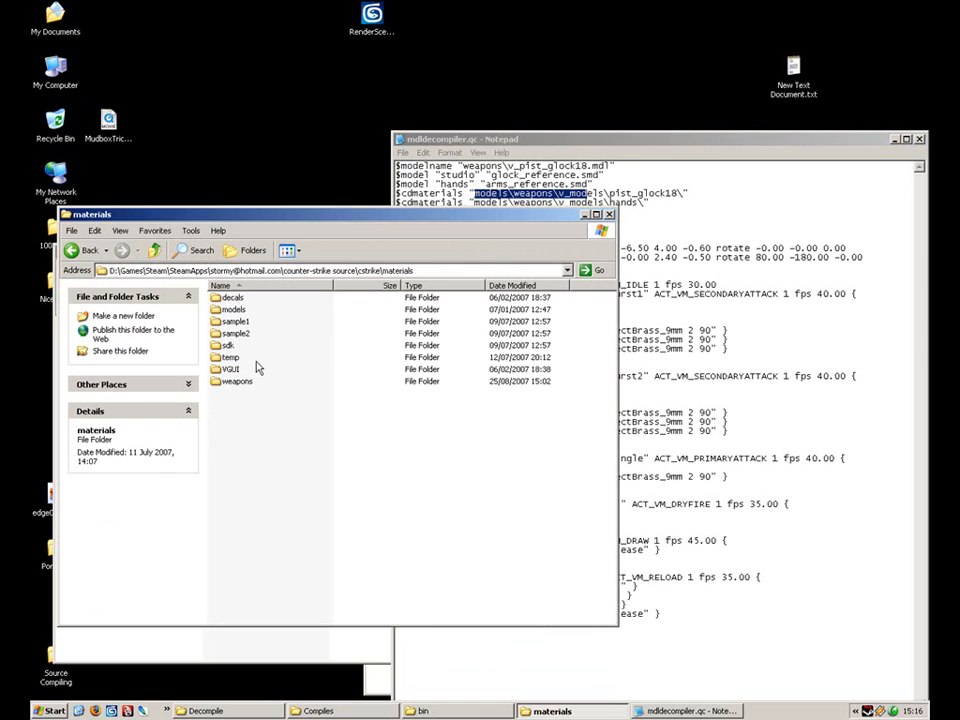
{"action": "left_click", "coordinate": [688, 209]}
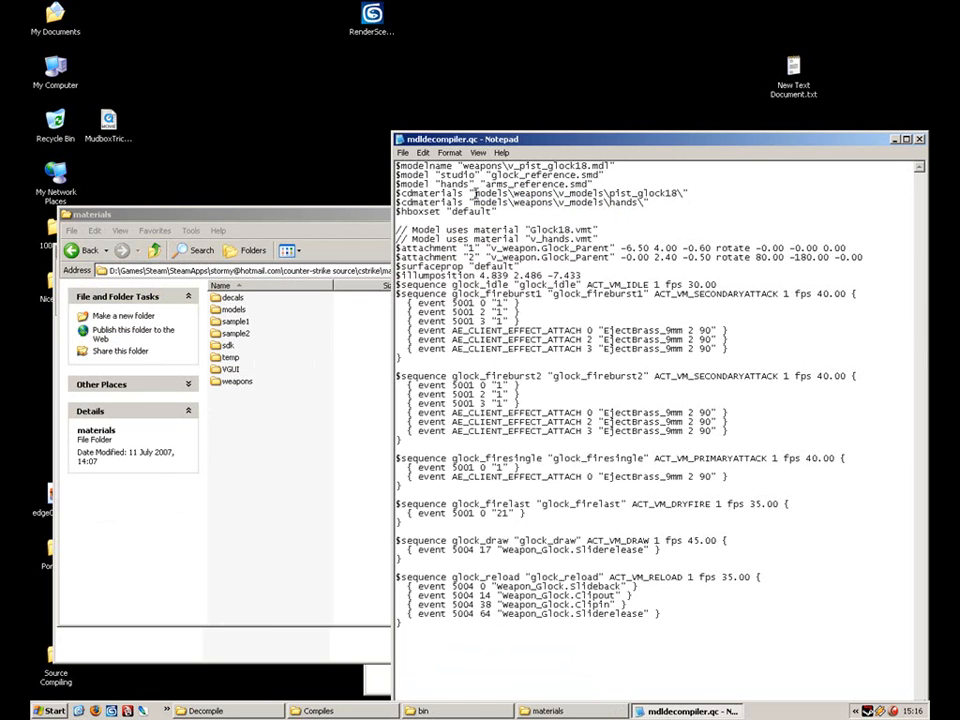
{"action": "double_click", "coordinate": [236, 310]}
{"action": "key", "text": "BackSpace"}
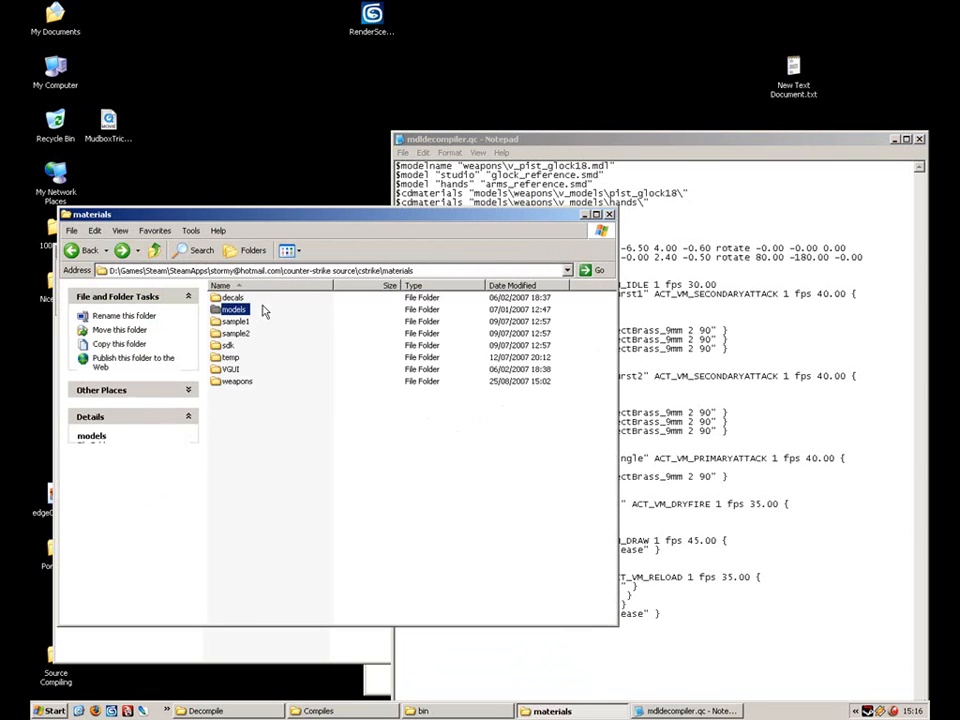
{"action": "left_click", "coordinate": [714, 330]}
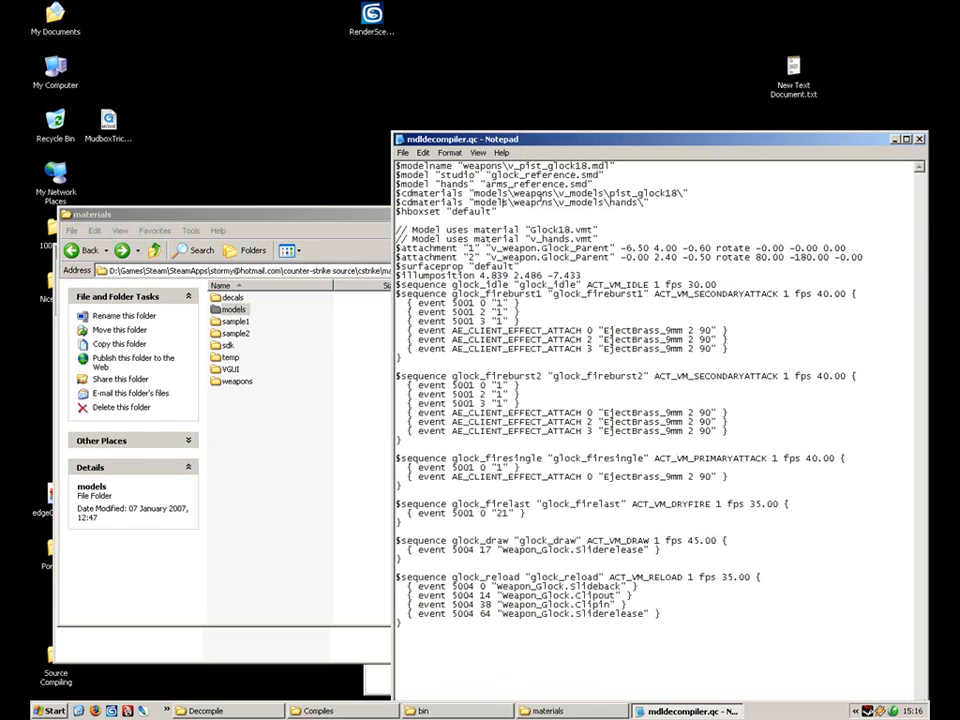
{"action": "key", "text": "BackSpace"}
{"action": "key", "text": "BackSpace"}
{"action": "key", "text": "BackSpace"}
{"action": "key", "text": "BackSpace"}
{"action": "key", "text": "BackSpace"}
{"action": "key", "text": "BackSpace"}
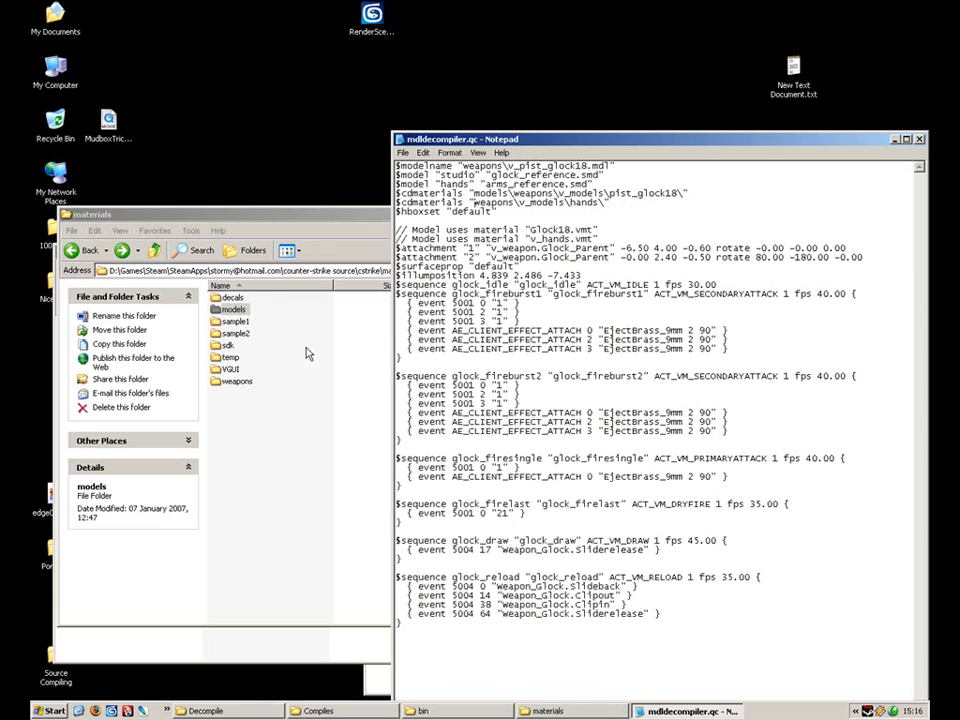
{"action": "double_click", "coordinate": [238, 381]}
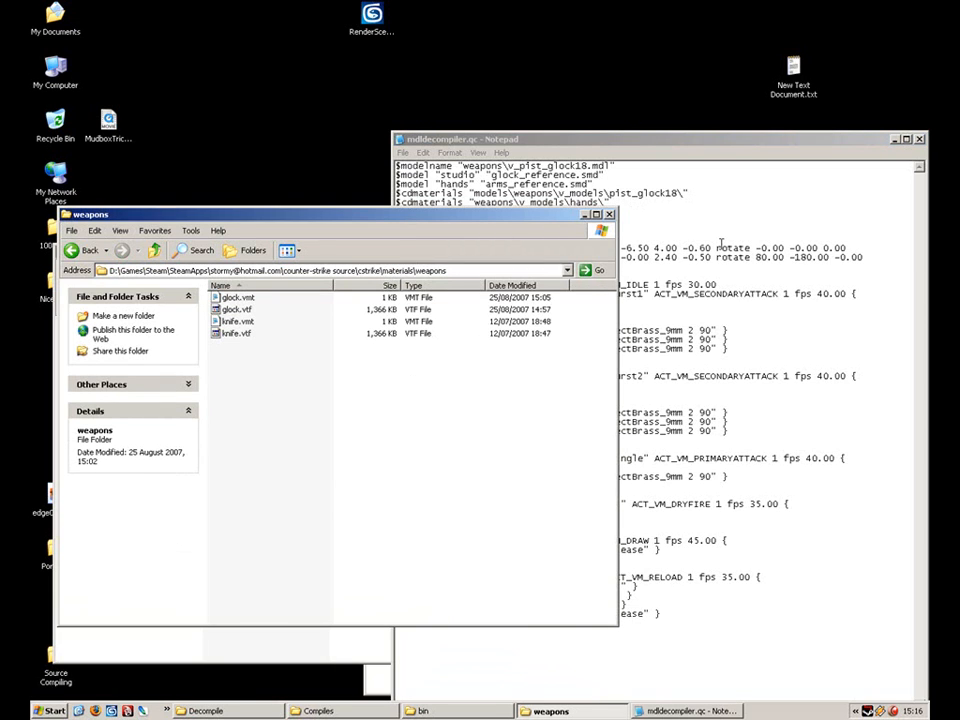
{"action": "left_click", "coordinate": [720, 243]}
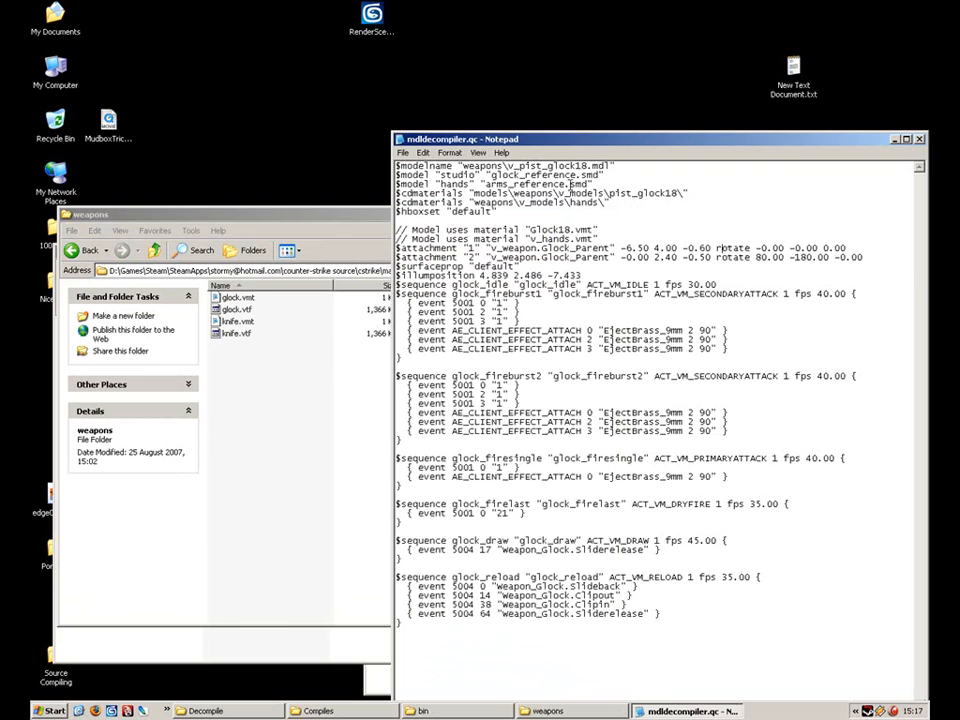
{"action": "key", "text": "ctrl+z"}
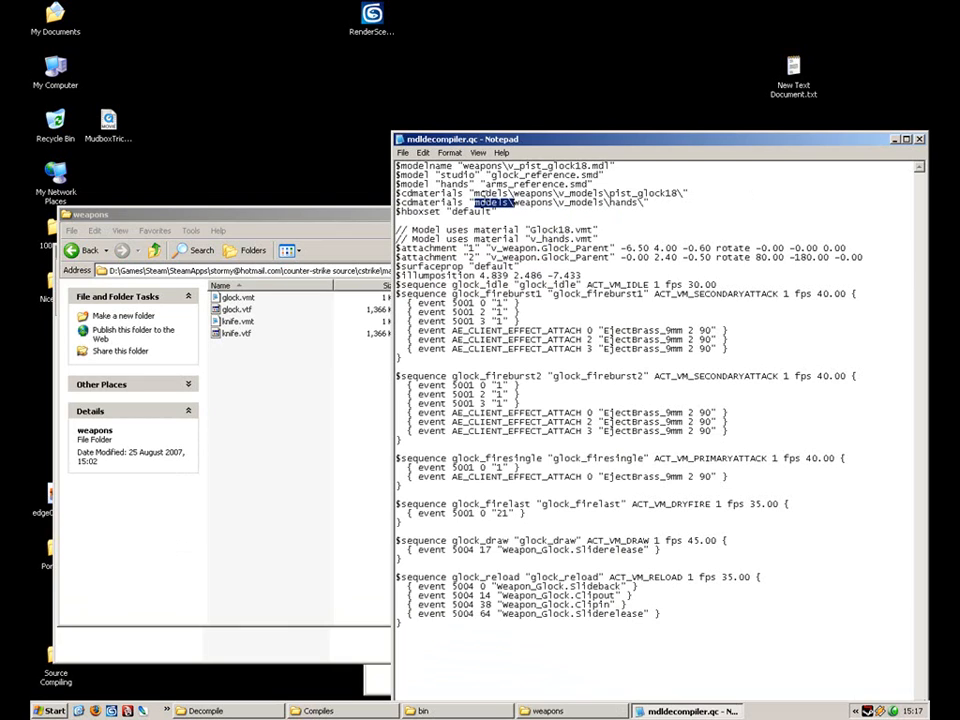
Shorten the first $cdmaterials path, the one for pist_glock18, to "weapons\" and save the QC file
{"action": "left_click", "coordinate": [476, 192]}
{"action": "key", "text": "Delete"}
{"action": "key", "text": "Delete"}
{"action": "key", "text": "Delete"}
{"action": "key", "text": "Delete"}
{"action": "key", "text": "Delete"}
{"action": "key", "text": "Delete"}
{"action": "key", "text": "Delete"}
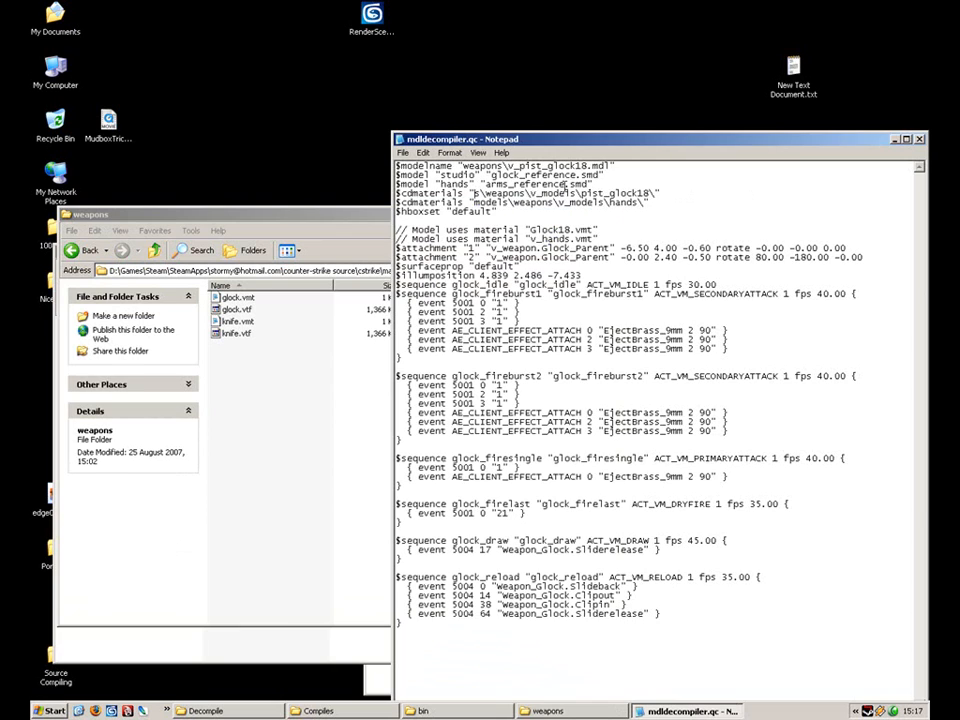
{"action": "left_click", "coordinate": [522, 193]}
{"action": "key", "text": "Delete"}
{"action": "key", "text": "Delete"}
{"action": "key", "text": "Delete"}
{"action": "key", "text": "Delete"}
{"action": "key", "text": "Delete"}
{"action": "key", "text": "Delete"}
{"action": "key", "text": "Delete"}
{"action": "key", "text": "Delete"}
{"action": "key", "text": "Delete"}
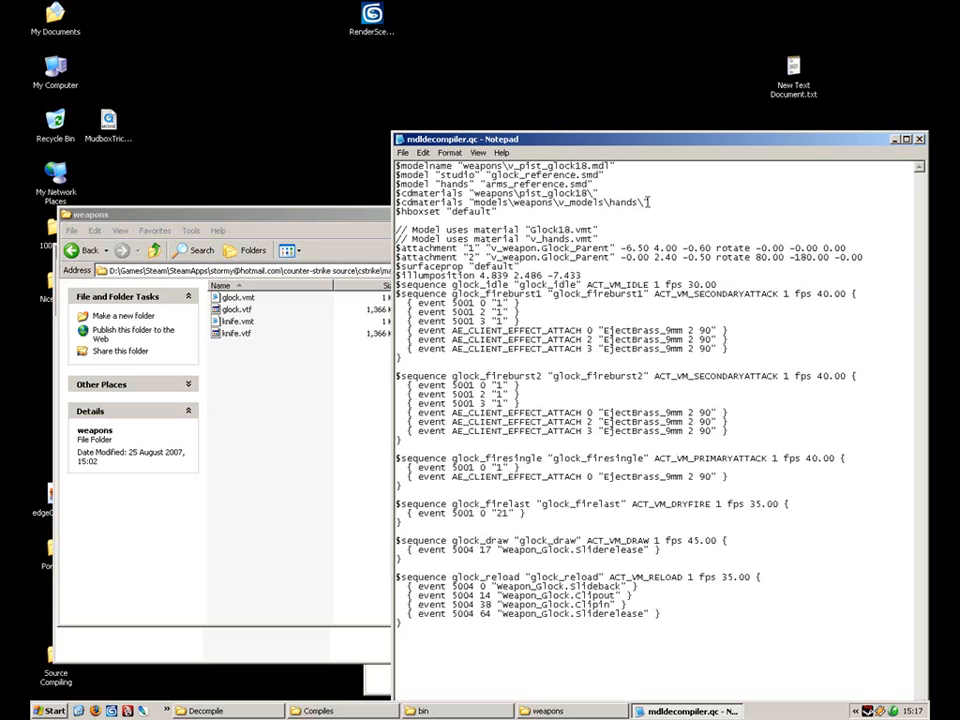
{"action": "key", "text": "Delete"}
{"action": "key", "text": "Delete"}
{"action": "key", "text": "Delete"}
{"action": "key", "text": "Delete"}
{"action": "key", "text": "Delete"}
{"action": "key", "text": "Delete"}
{"action": "key", "text": "Delete"}
{"action": "key", "text": "BackSpace"}
{"action": "key", "text": "BackSpace"}
{"action": "key", "text": "BackSpace"}
{"action": "key", "text": "BackSpace"}
{"action": "key", "text": "BackSpace"}
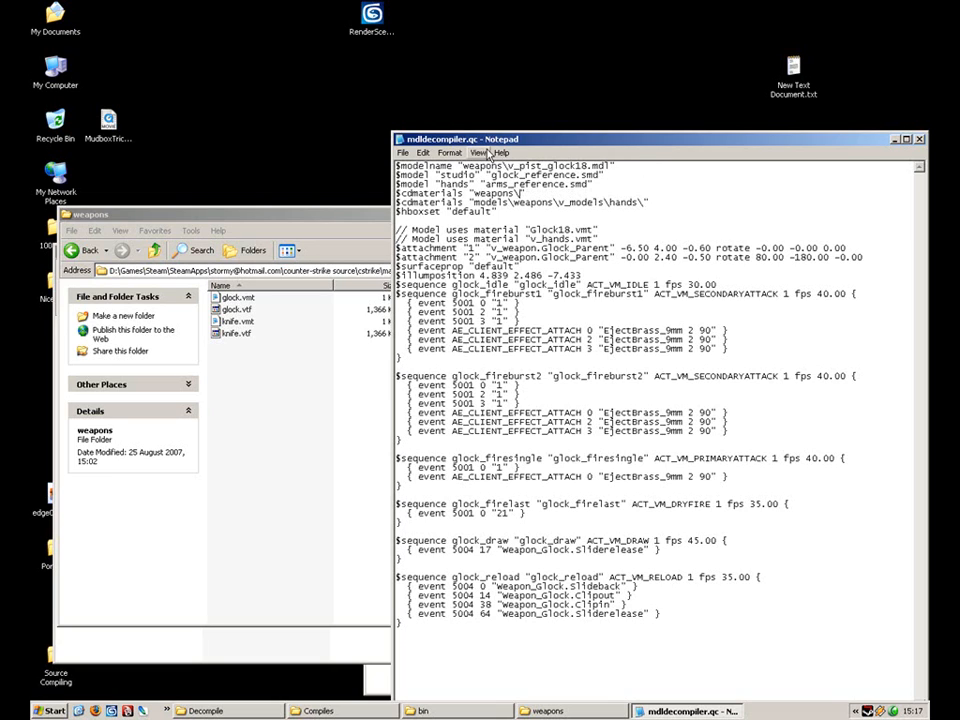
{"action": "left_click", "coordinate": [404, 154]}
{"action": "left_click", "coordinate": [424, 188]}
Move the weapons folder window clear of the Compiles window and examine the two $attachment lines in mdldecompiler.qc
{"action": "left_click_drag", "start_coordinate": [322, 229], "coordinate": [312, 80]}
{"action": "left_click", "coordinate": [700, 320]}
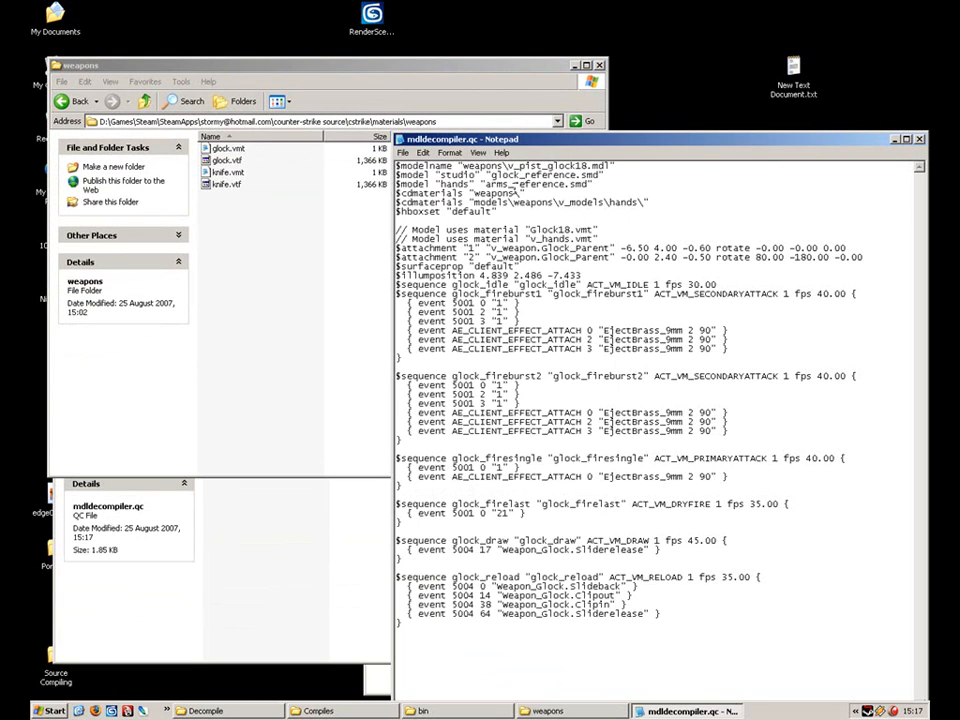
{"action": "left_click_drag", "start_coordinate": [441, 248], "coordinate": [543, 249]}
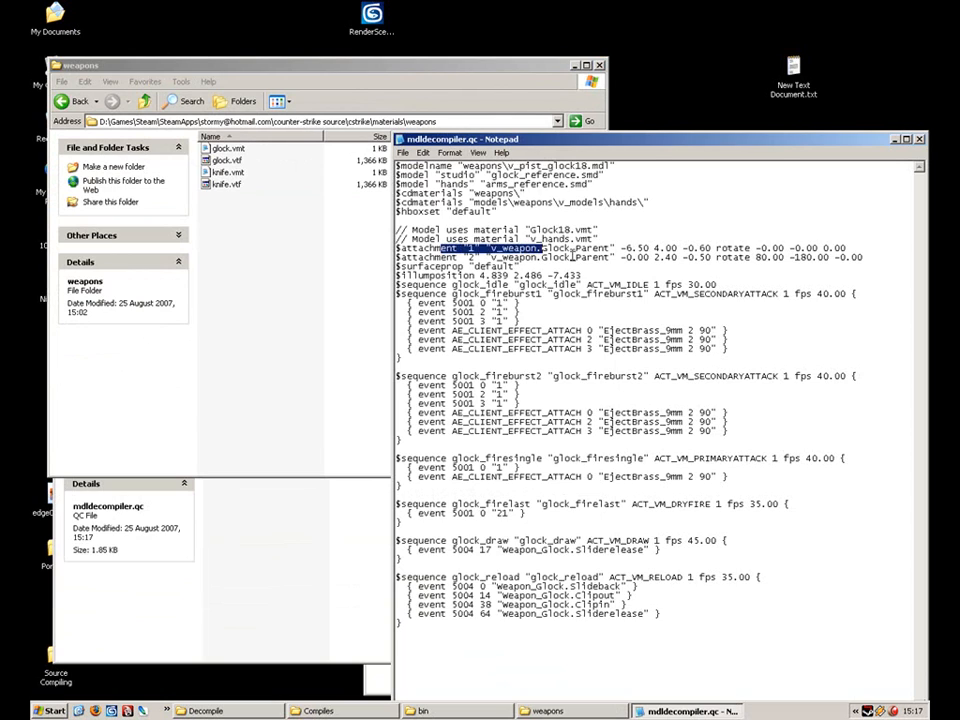
{"action": "left_click", "coordinate": [585, 258]}
{"action": "left_click_drag", "start_coordinate": [862, 258], "coordinate": [394, 250]}
{"action": "left_click", "coordinate": [500, 268]}
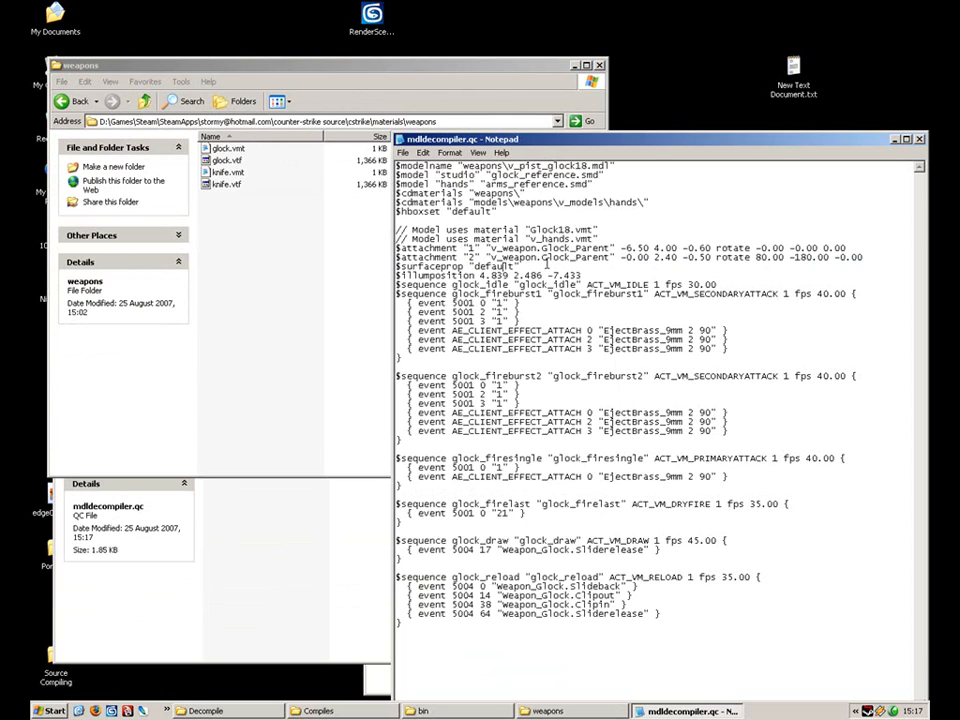
Place the Compiles window beside mdldecompiler.qc and compare the idle, fireburst1, fireburst2 and firesingle sequence file names with the folder's SMD files
{"action": "left_click_drag", "start_coordinate": [437, 275], "coordinate": [460, 277]}
{"action": "left_click", "coordinate": [530, 285]}
{"action": "left_click", "coordinate": [318, 711]}
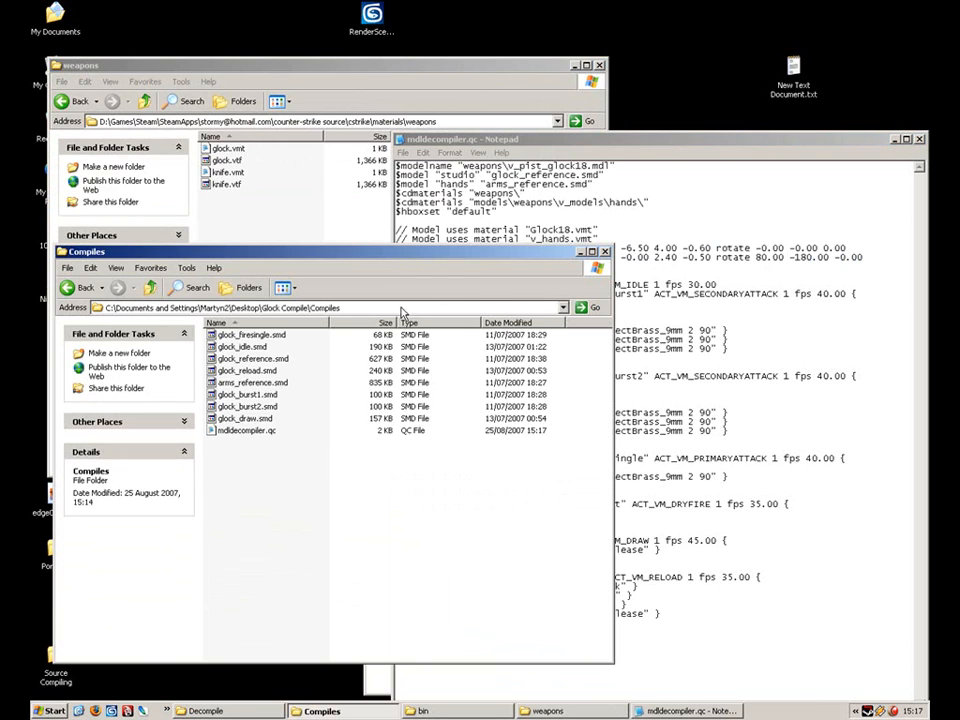
{"action": "left_click_drag", "start_coordinate": [477, 257], "coordinate": [390, 412]}
{"action": "left_click", "coordinate": [576, 262]}
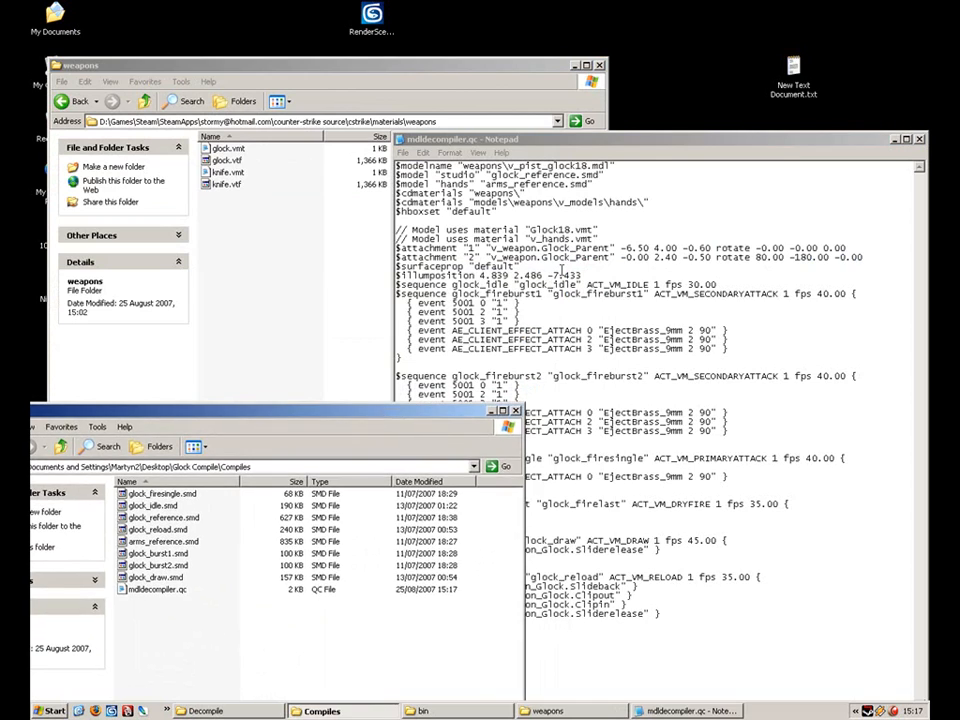
{"action": "left_click_drag", "start_coordinate": [517, 284], "coordinate": [574, 286]}
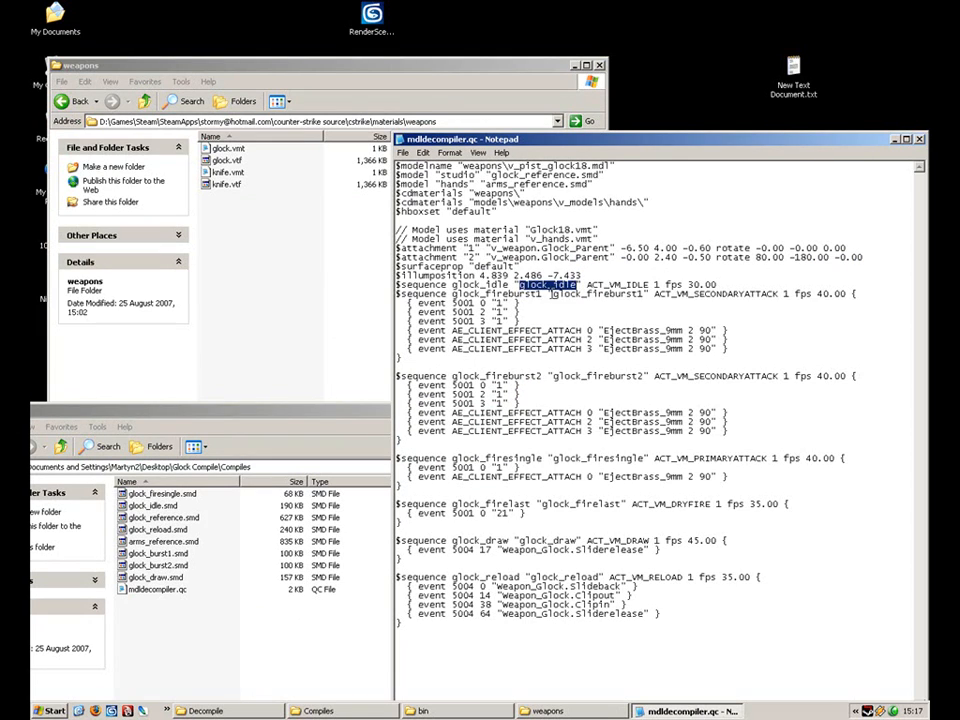
{"action": "left_click_drag", "start_coordinate": [552, 294], "coordinate": [577, 294]}
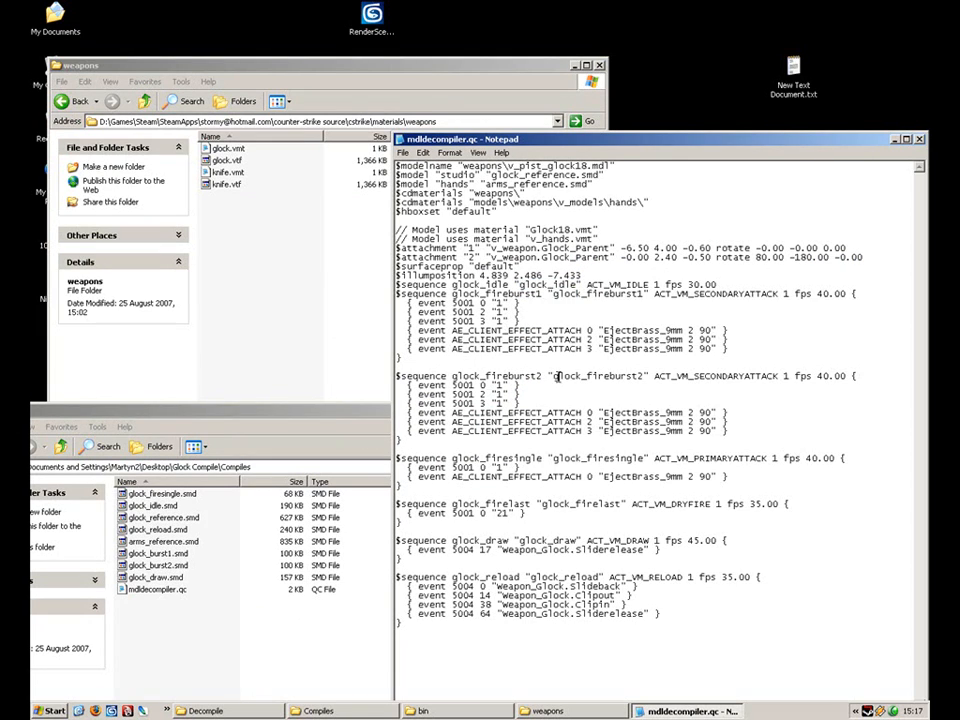
{"action": "left_click_drag", "start_coordinate": [554, 376], "coordinate": [650, 376]}
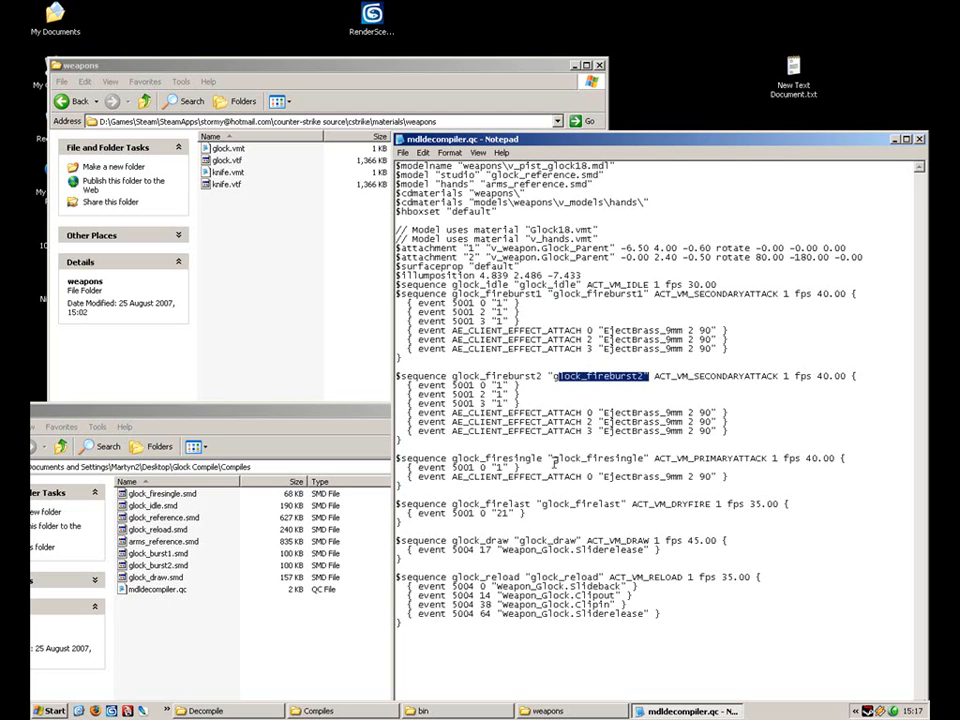
{"action": "left_click_drag", "start_coordinate": [554, 458], "coordinate": [657, 460]}
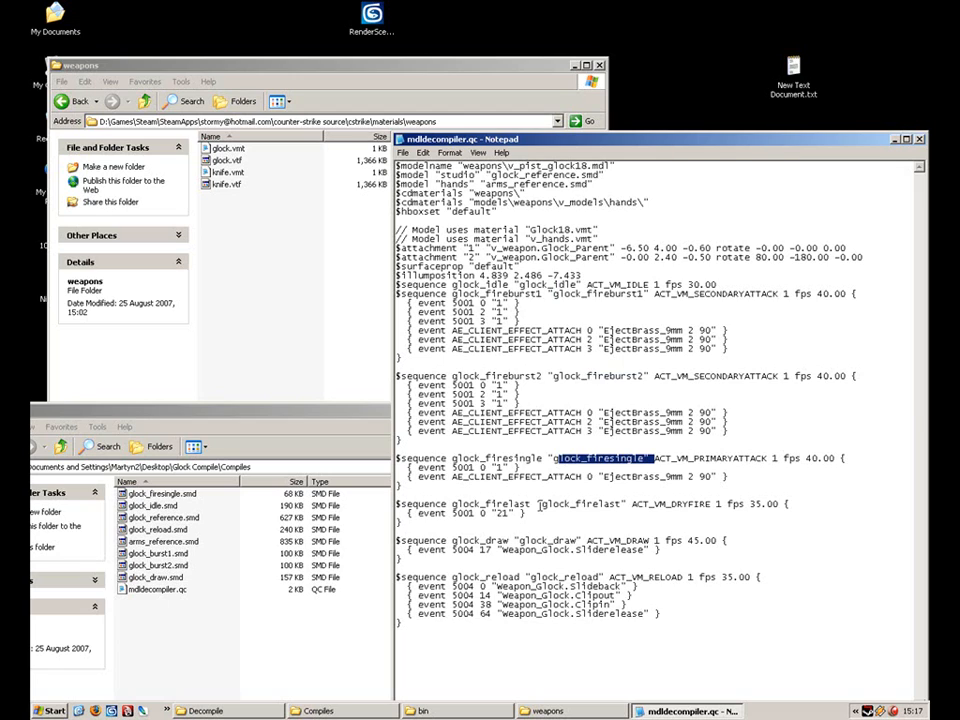
Comment out all three lines of the glock_firelast sequence block with "//"
{"action": "left_click", "coordinate": [396, 504]}
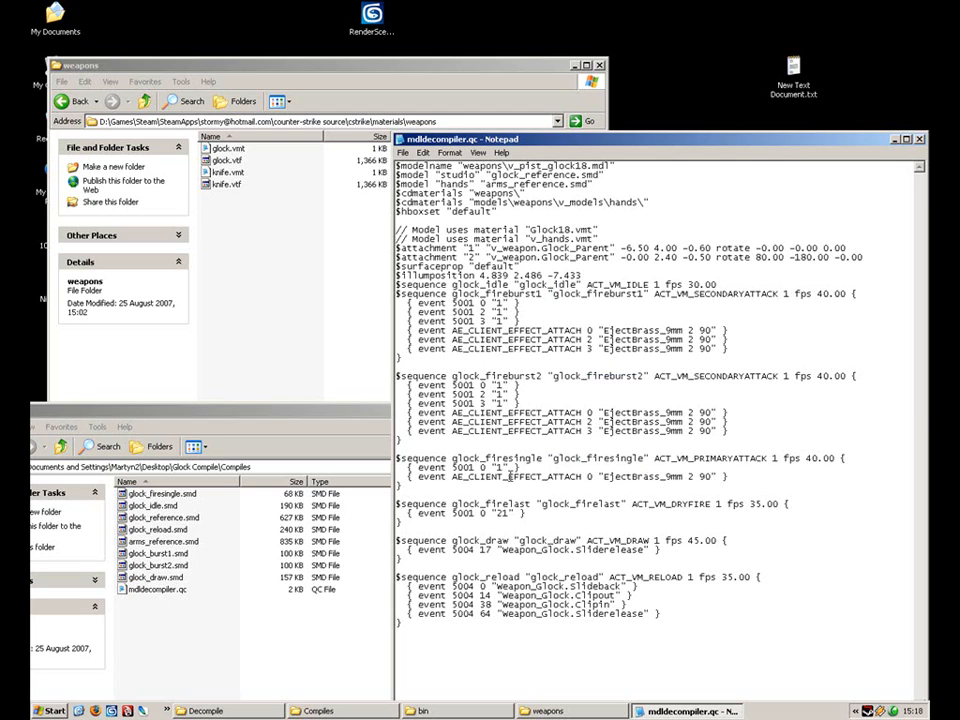
{"action": "type", "text": "//"}
{"action": "type", "text": "//"}
{"action": "key", "text": "Down"}
{"action": "key", "text": "Home"}
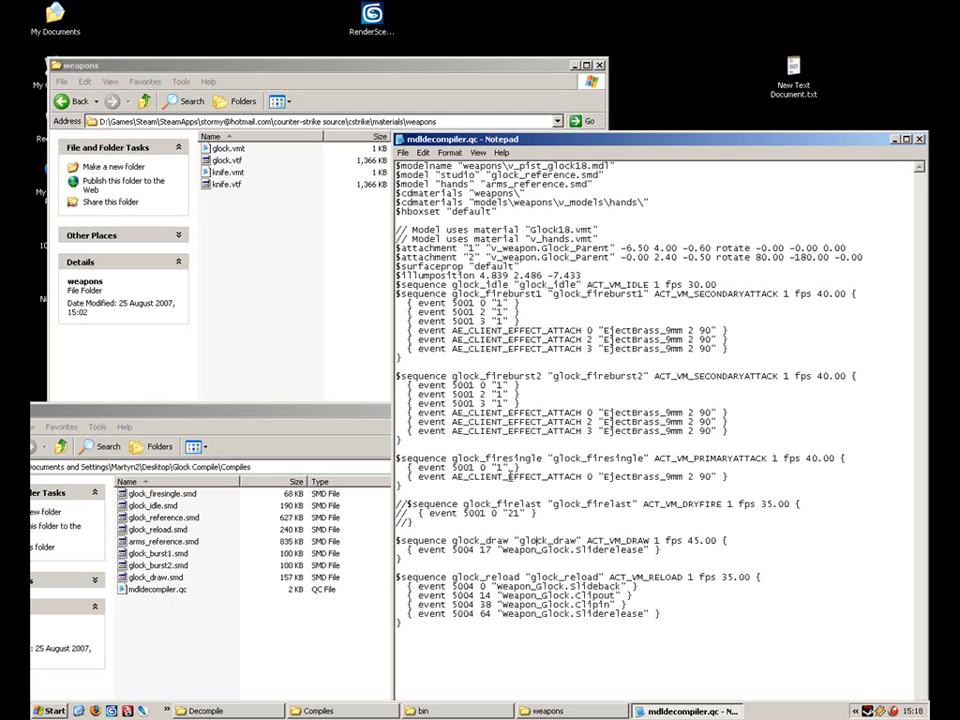
Check the glock_draw, glock_reload and glock_fireburst2 file names against the SMD files, and save and close mdldecompiler.qc
{"action": "left_click_drag", "start_coordinate": [518, 541], "coordinate": [579, 539]}
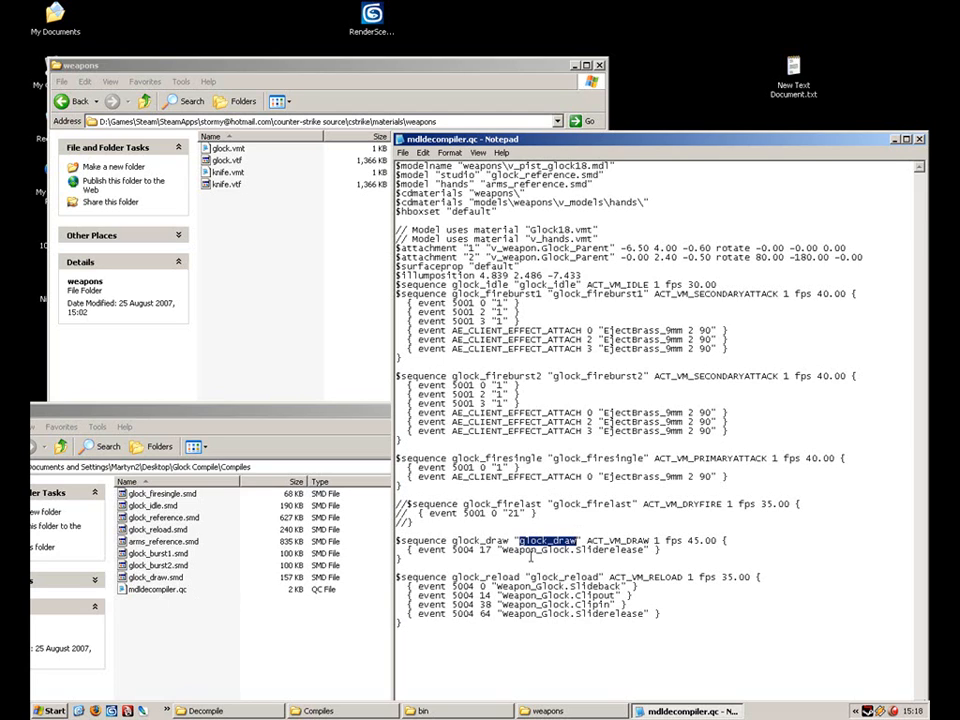
{"action": "left_click_drag", "start_coordinate": [527, 576], "coordinate": [596, 577]}
{"action": "left_click", "coordinate": [549, 529]}
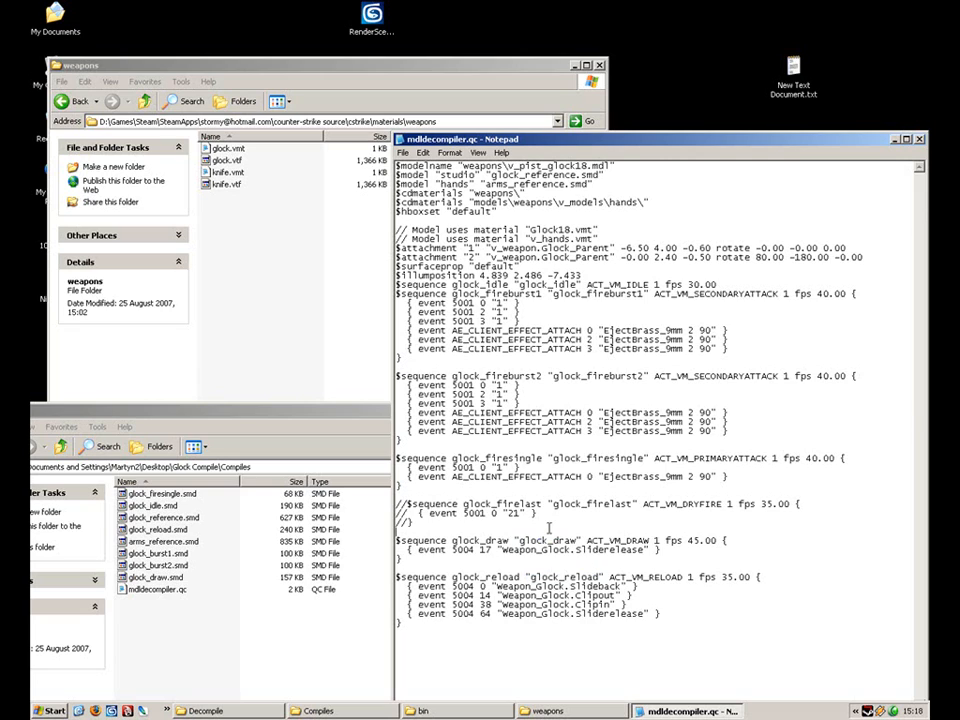
{"action": "triple_click", "coordinate": [519, 537]}
{"action": "left_click", "coordinate": [564, 504]}
{"action": "left_click_drag", "start_coordinate": [554, 376], "coordinate": [644, 374]}
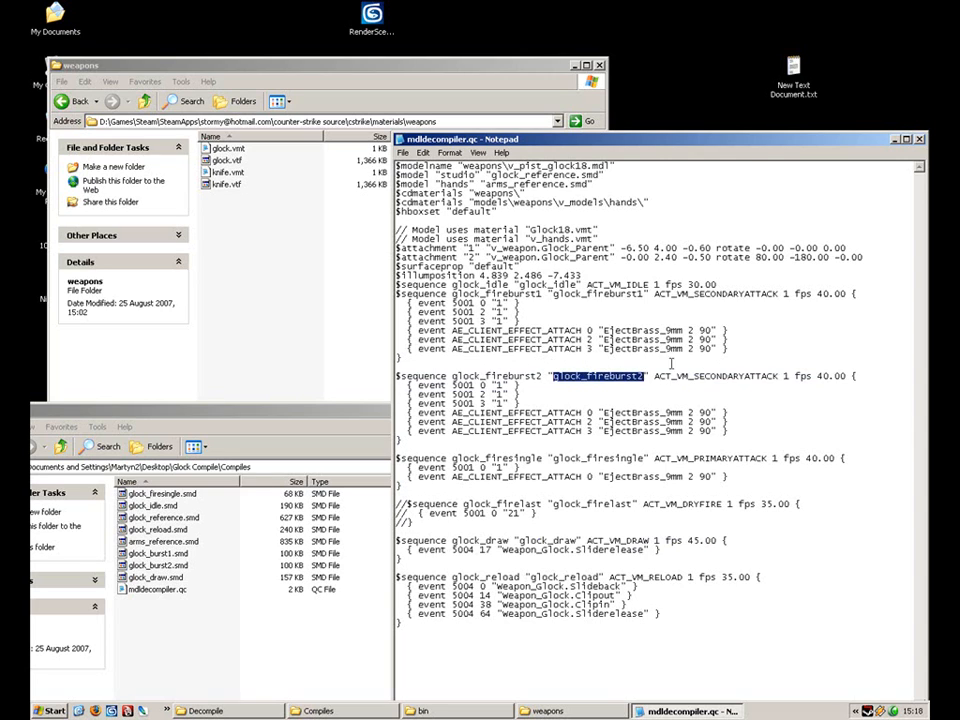
{"action": "left_click", "coordinate": [403, 152]}
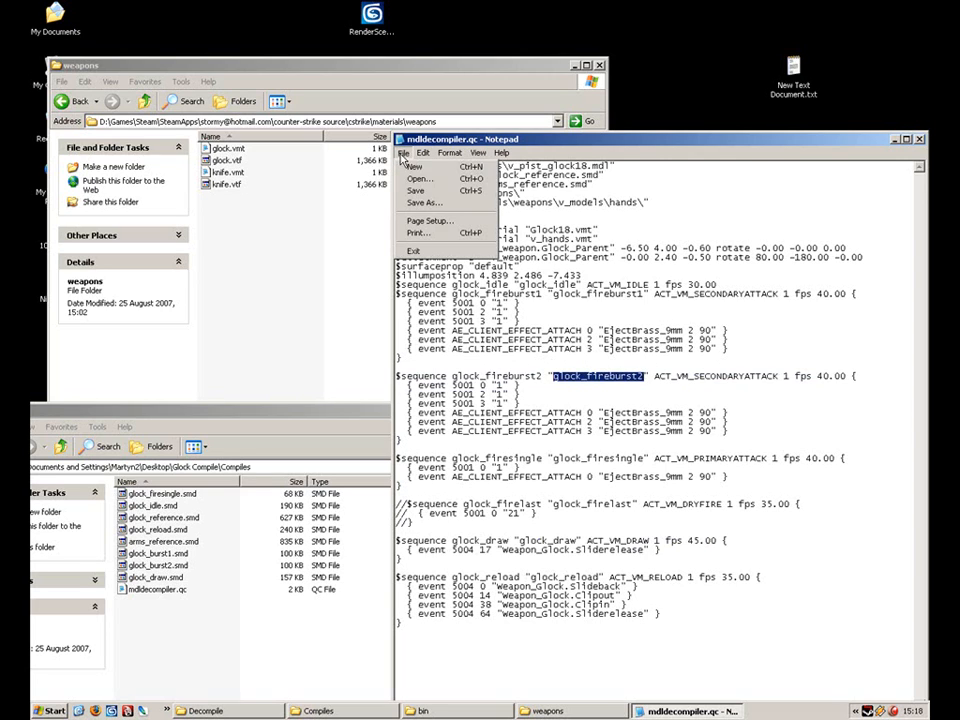
{"action": "left_click", "coordinate": [420, 191]}
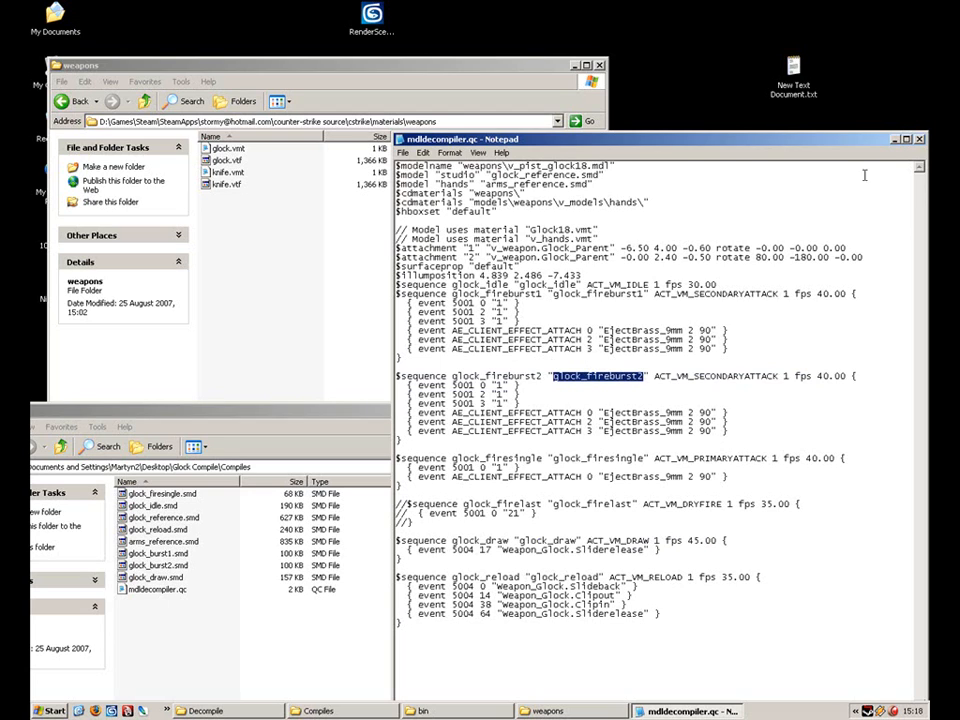
{"action": "left_click", "coordinate": [919, 140]}
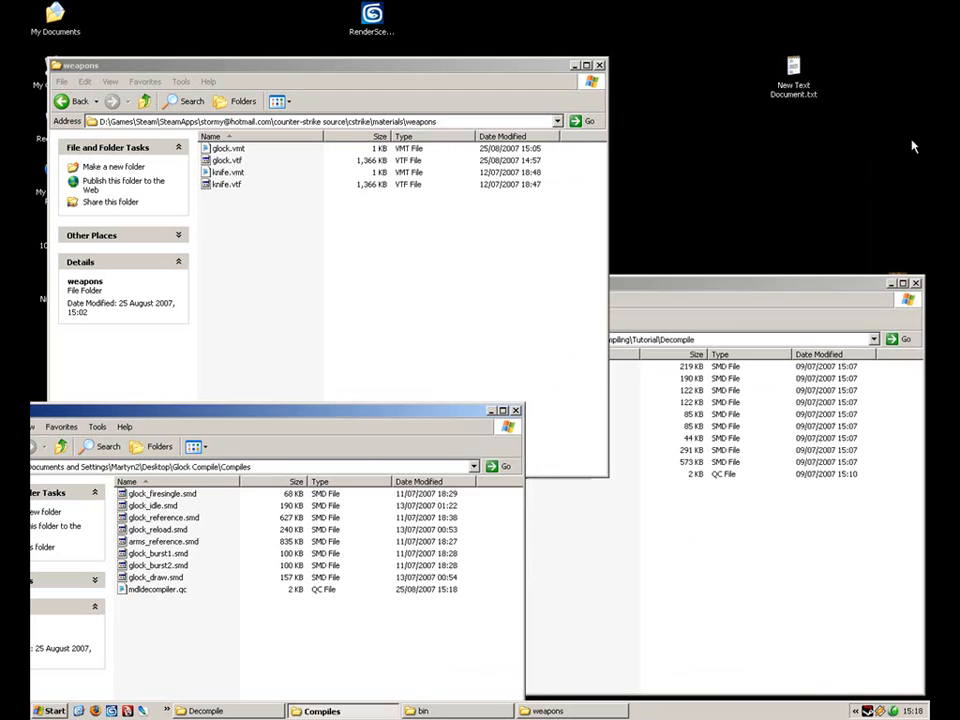
Move the Compiles window fully into view and copy all of its SMD files together with mdldecompiler.qc
{"action": "left_click_drag", "start_coordinate": [401, 409], "coordinate": [492, 236]}
{"action": "left_click_drag", "start_coordinate": [371, 456], "coordinate": [300, 318]}
{"action": "right_click", "coordinate": [343, 366]}
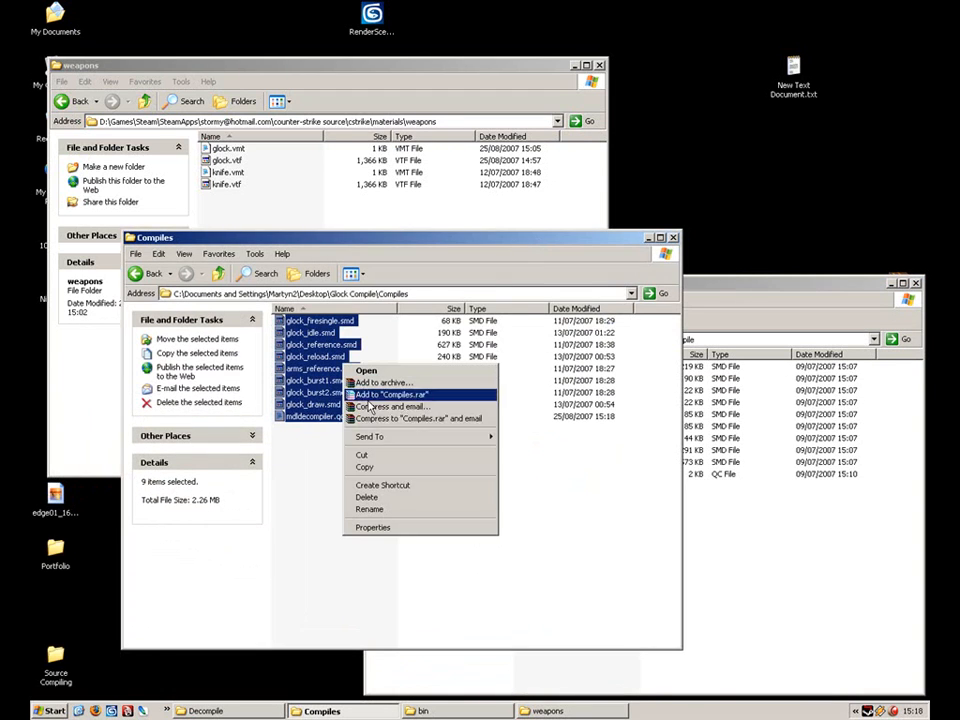
{"action": "left_click", "coordinate": [368, 467]}
{"action": "left_click", "coordinate": [690, 561]}
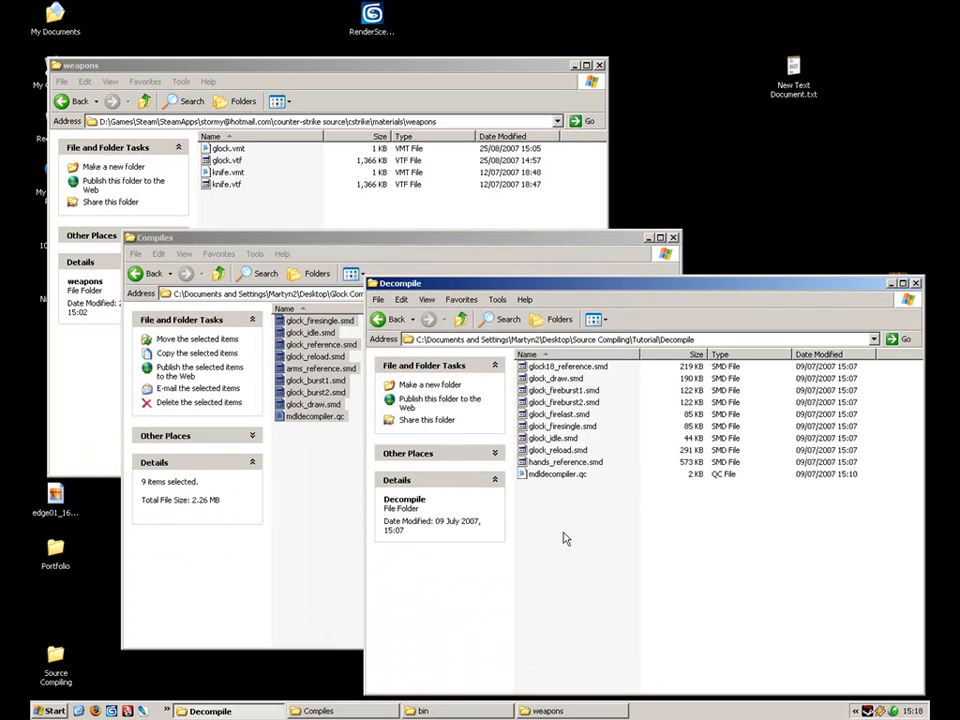
{"action": "left_click", "coordinate": [550, 711]}
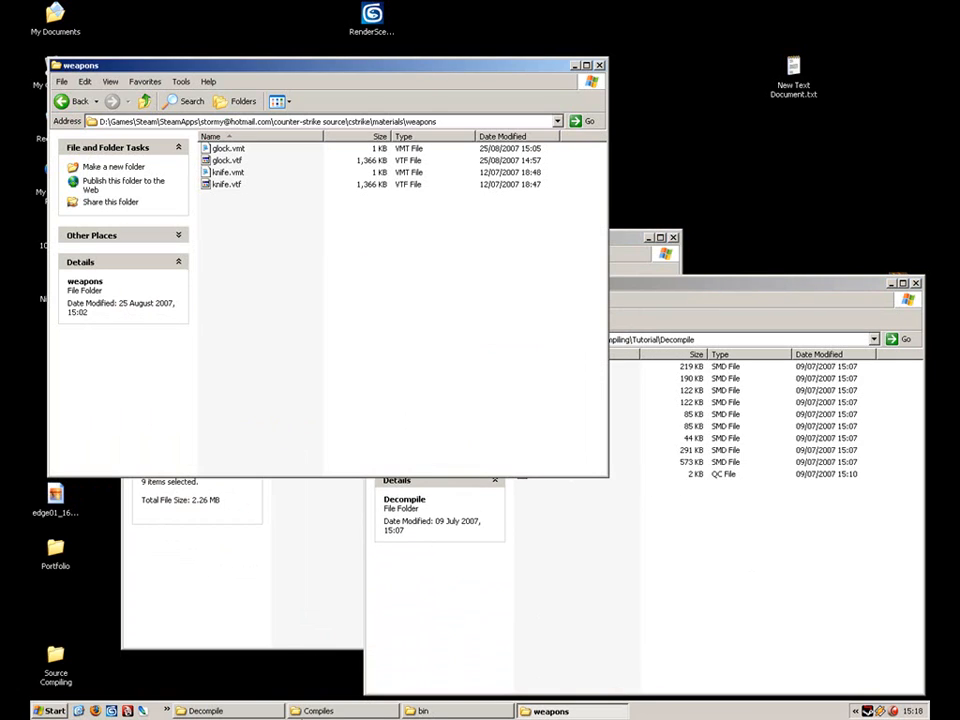
{"action": "left_click", "coordinate": [318, 711]}
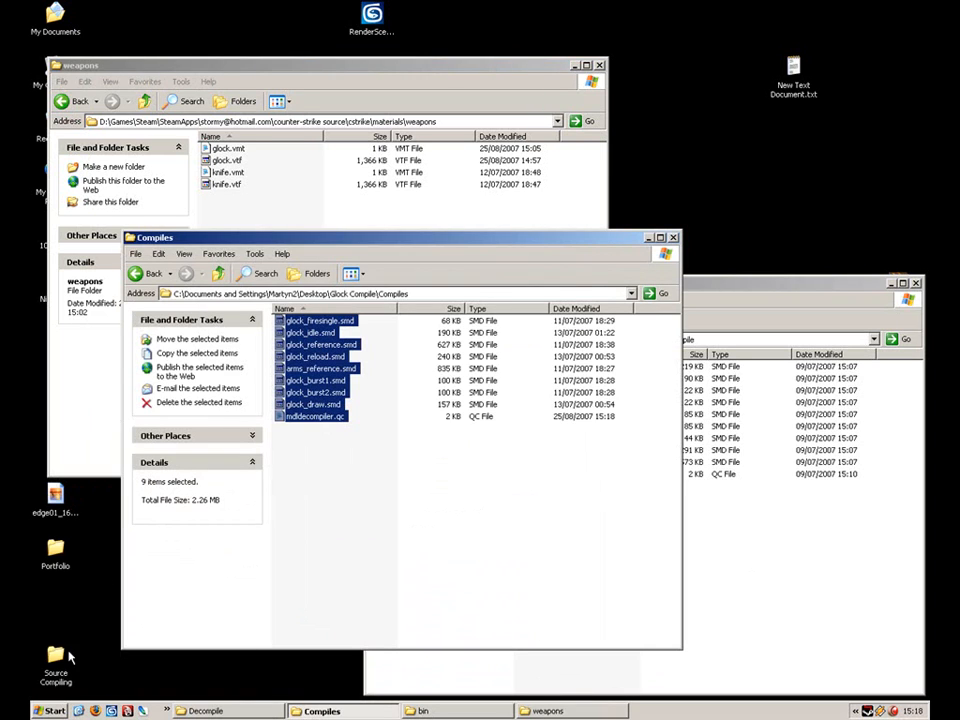
From the desktop's Source Compiling folder, browse to sourcesdk_content\cstrike\modelsrc\weapons and paste the copied files there
{"action": "double_click", "coordinate": [58, 652]}
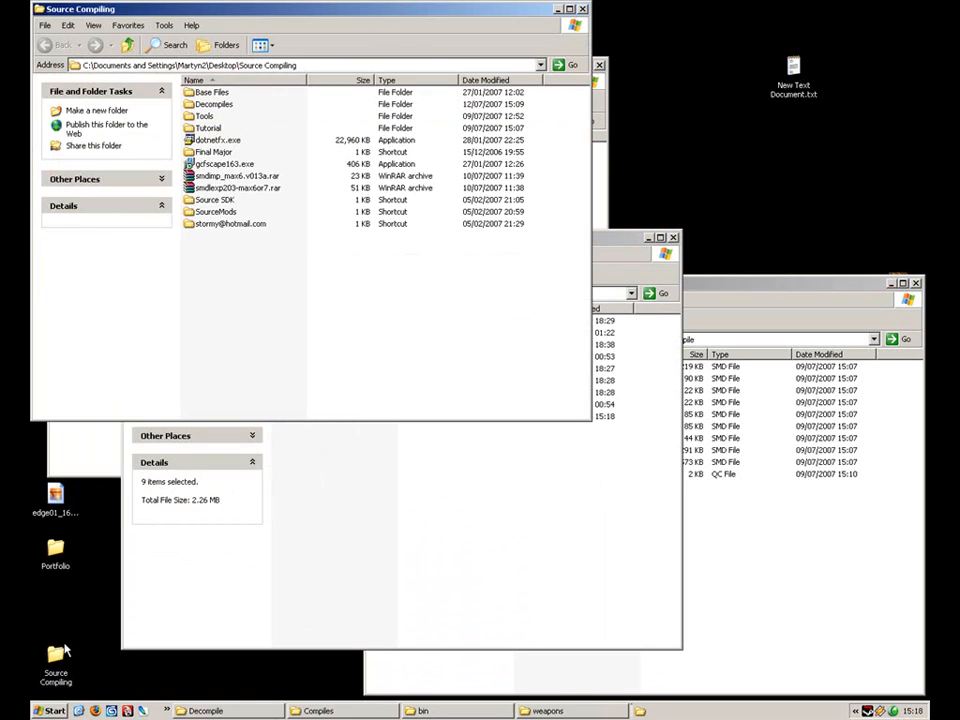
{"action": "double_click", "coordinate": [230, 224]}
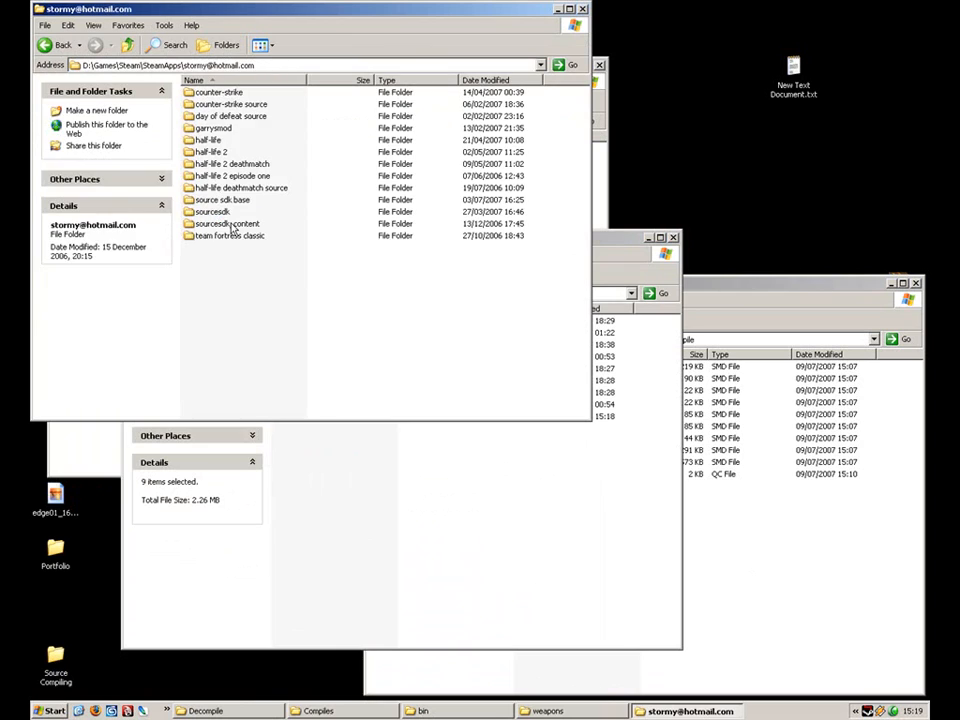
{"action": "double_click", "coordinate": [228, 224]}
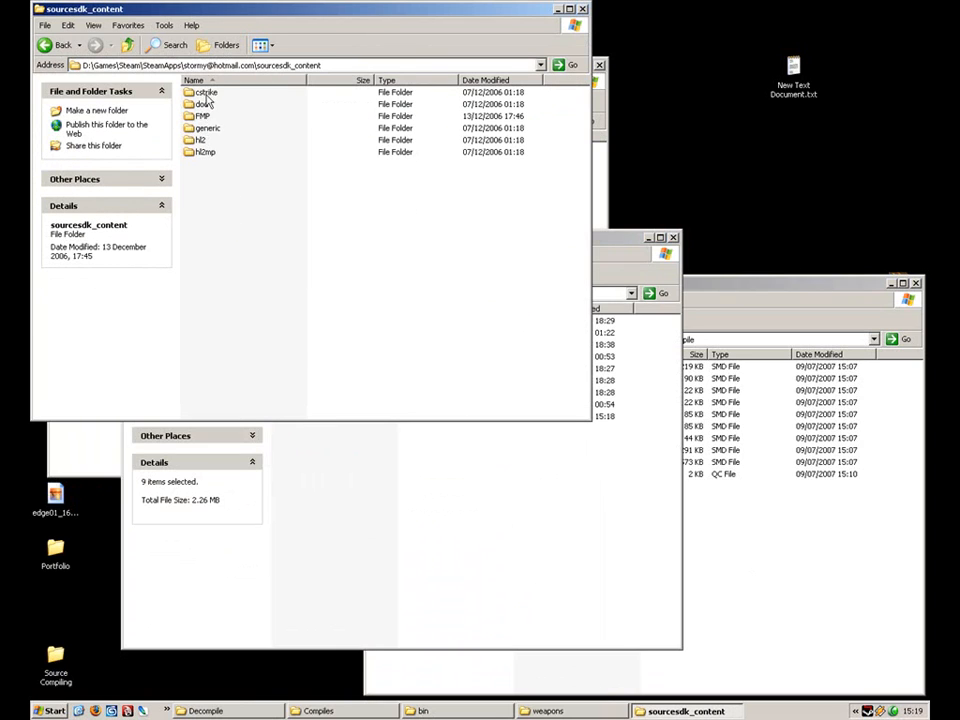
{"action": "double_click", "coordinate": [205, 92]}
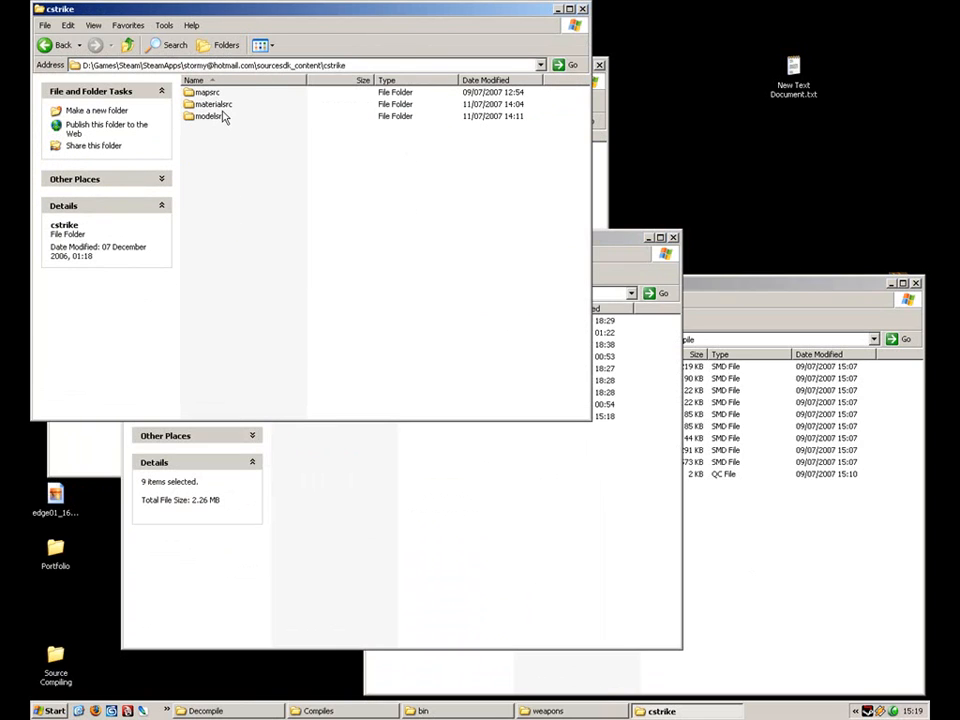
{"action": "double_click", "coordinate": [220, 117]}
{"action": "left_click", "coordinate": [226, 130]}
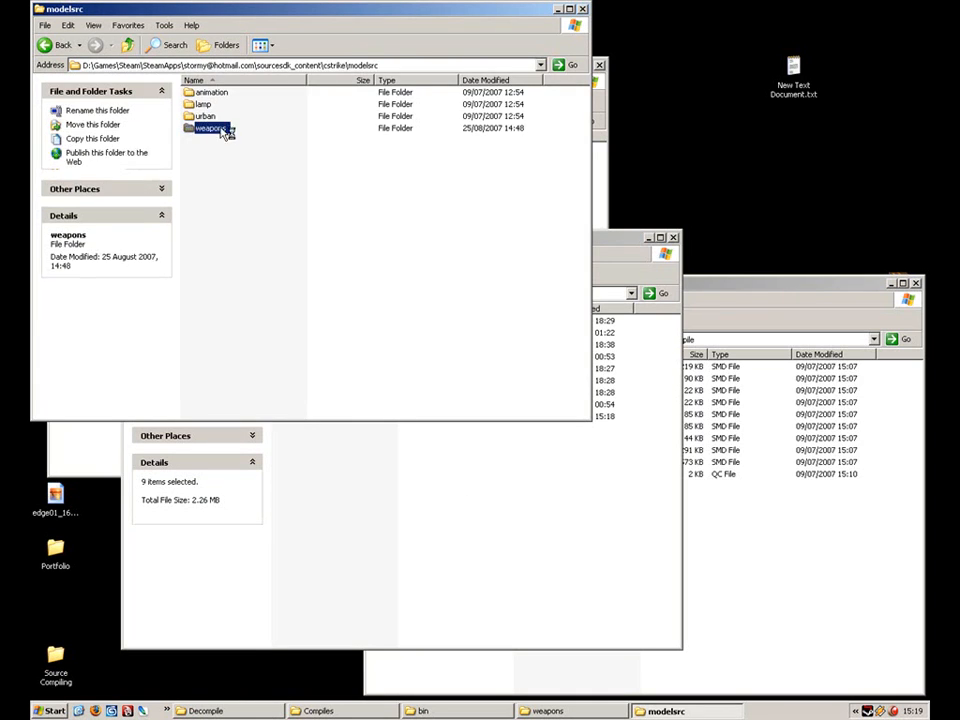
{"action": "double_click", "coordinate": [226, 130]}
{"action": "right_click", "coordinate": [230, 264]}
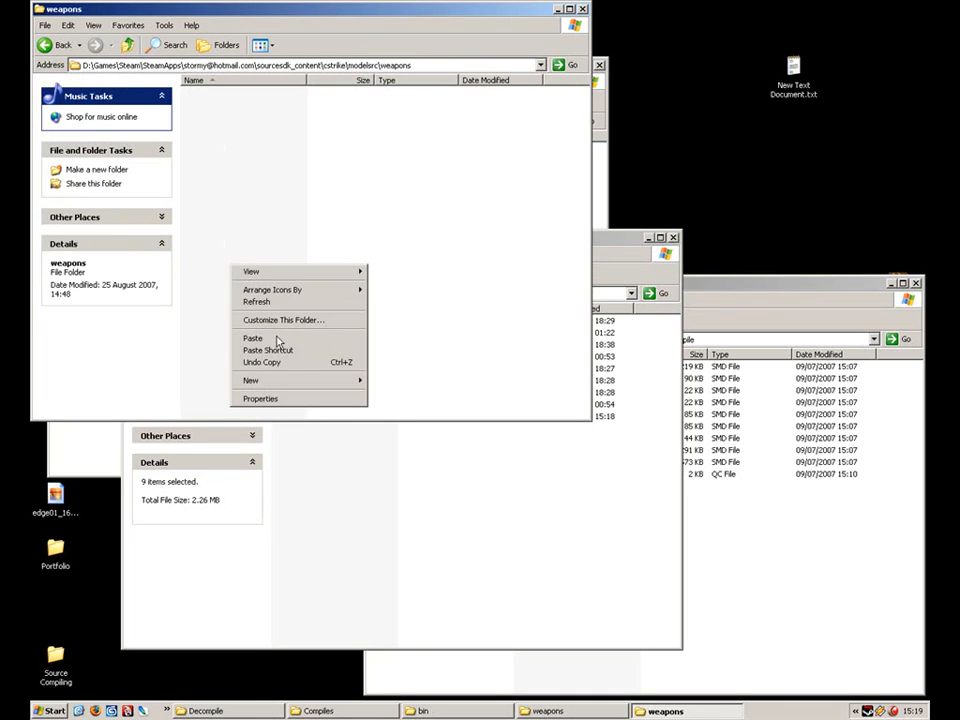
{"action": "left_click", "coordinate": [276, 339]}
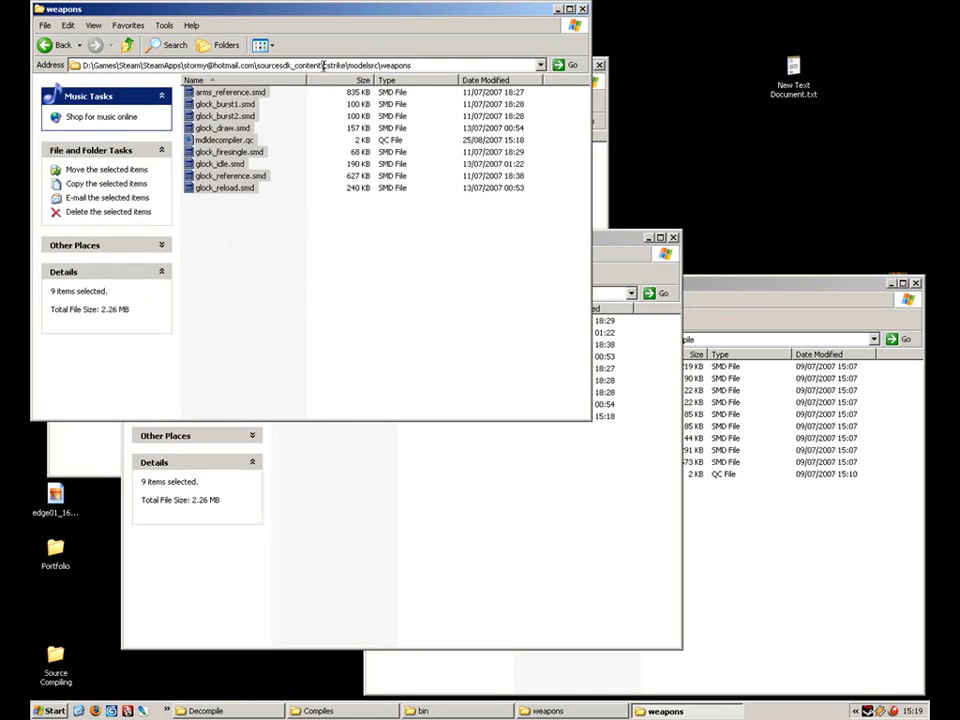
Place the sourcesdk\bin window beside the modelsrc\weapons folder and try to drop mdldecompiler.qc onto studiomdl.exe
{"action": "left_click_drag", "start_coordinate": [311, 65], "coordinate": [418, 65]}
{"action": "left_click", "coordinate": [448, 65]}
{"action": "left_click", "coordinate": [246, 242]}
{"action": "left_click", "coordinate": [225, 128]}
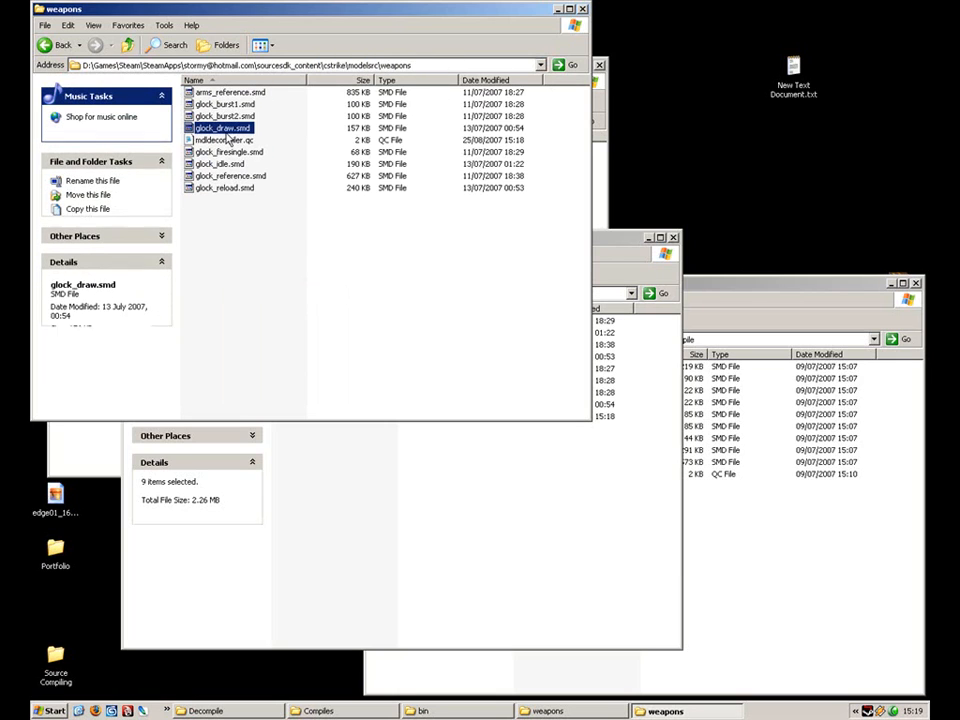
{"action": "key", "text": "Down"}
{"action": "left_click", "coordinate": [420, 711]}
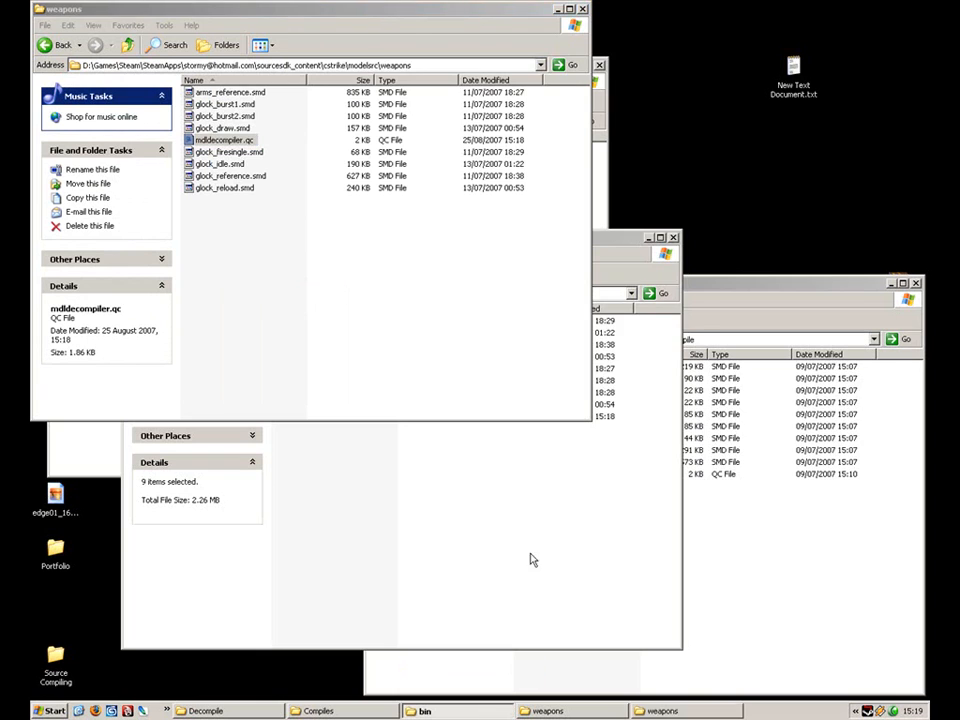
{"action": "left_click_drag", "start_coordinate": [478, 16], "coordinate": [578, 67]}
{"action": "left_click_drag", "start_coordinate": [236, 140], "coordinate": [633, 359]}
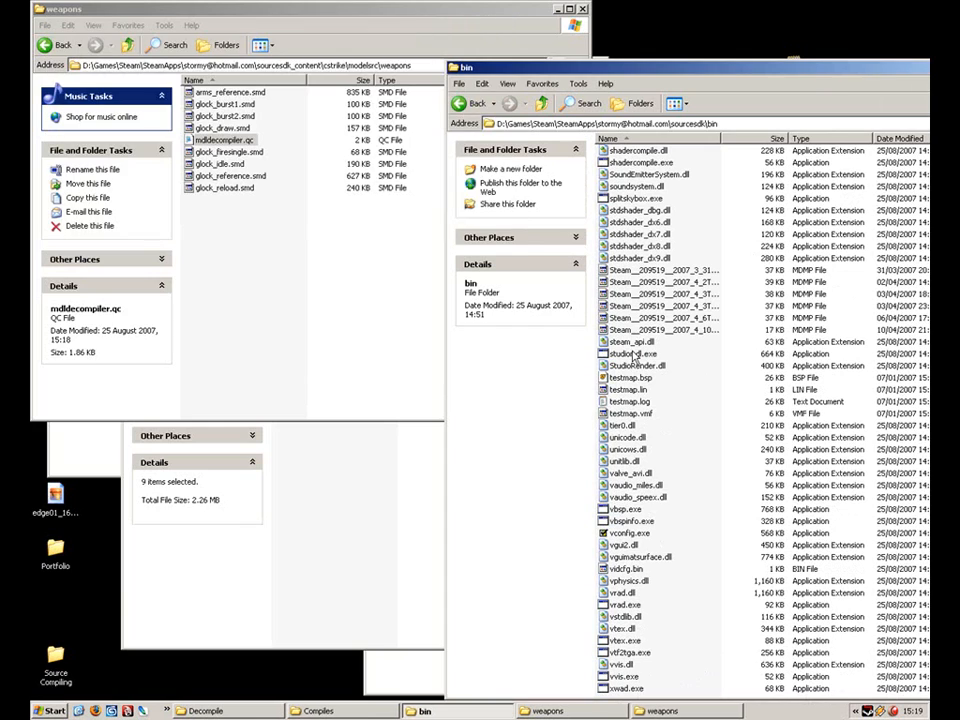
Launch the ConTEXT editor from the installed programs
{"action": "left_click", "coordinate": [54, 711]}
{"action": "mouse_move", "coordinate": [120, 527]}
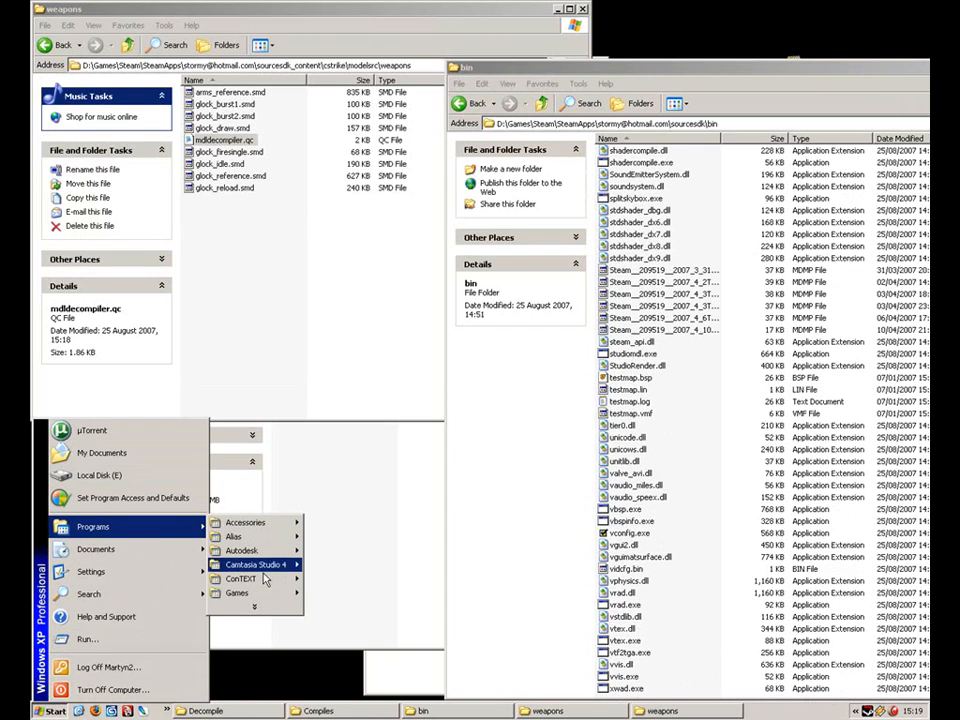
{"action": "mouse_move", "coordinate": [265, 580]}
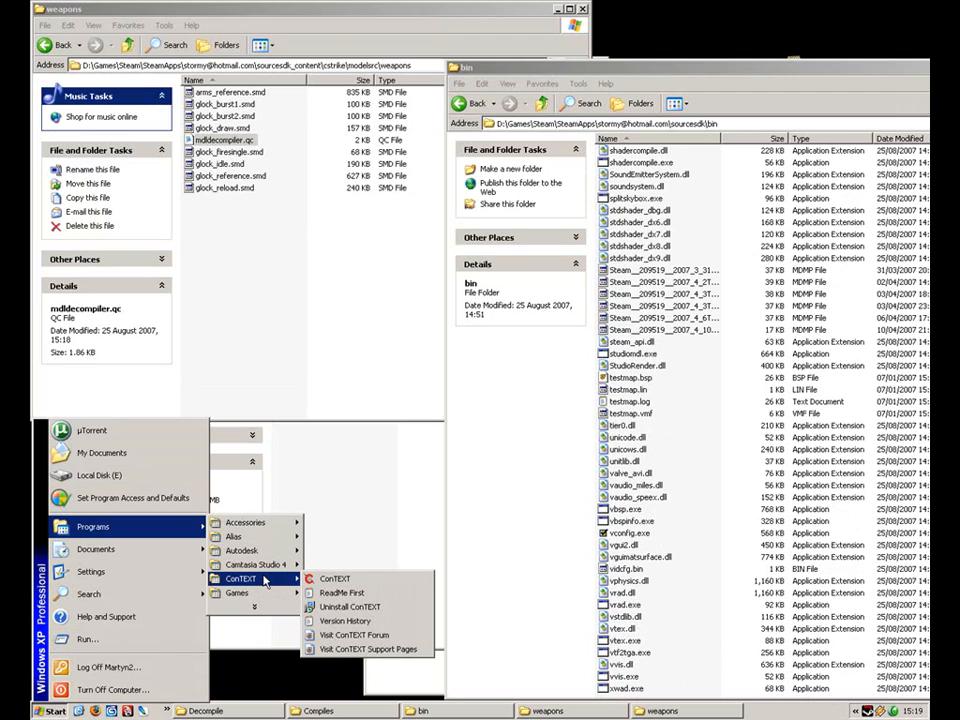
{"action": "mouse_move", "coordinate": [245, 551]}
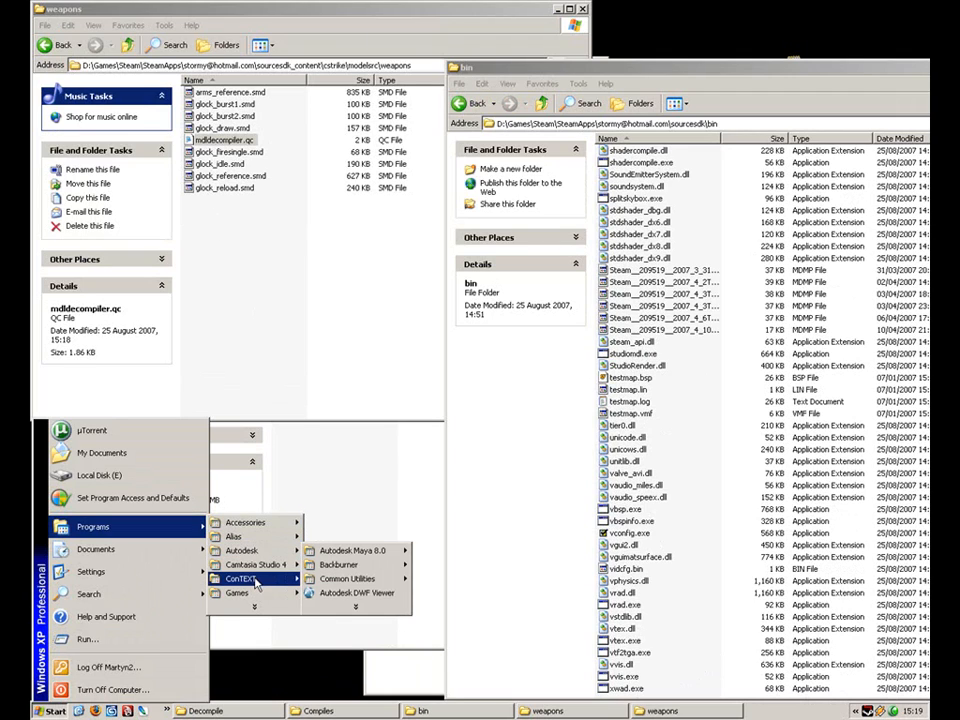
{"action": "left_click", "coordinate": [336, 579]}
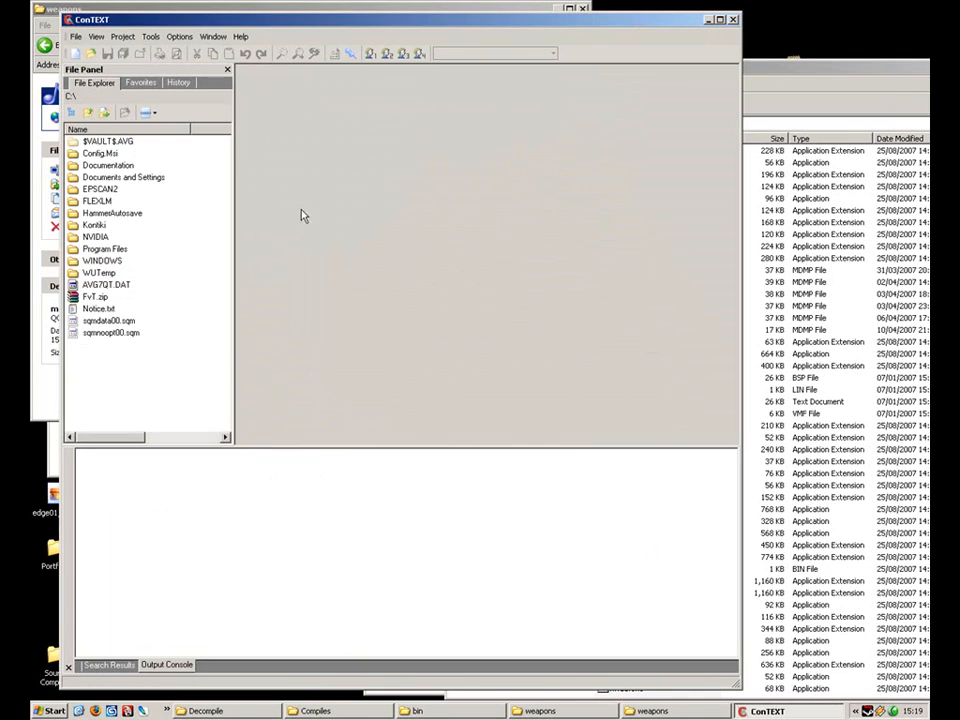
Open mdldecompiler.qc from modelsrc\weapons in ConTEXT, compile it with studiomdl.exe and select the first error line in the output
{"action": "left_click_drag", "start_coordinate": [268, 17], "coordinate": [414, 36]}
{"action": "left_click", "coordinate": [232, 142]}
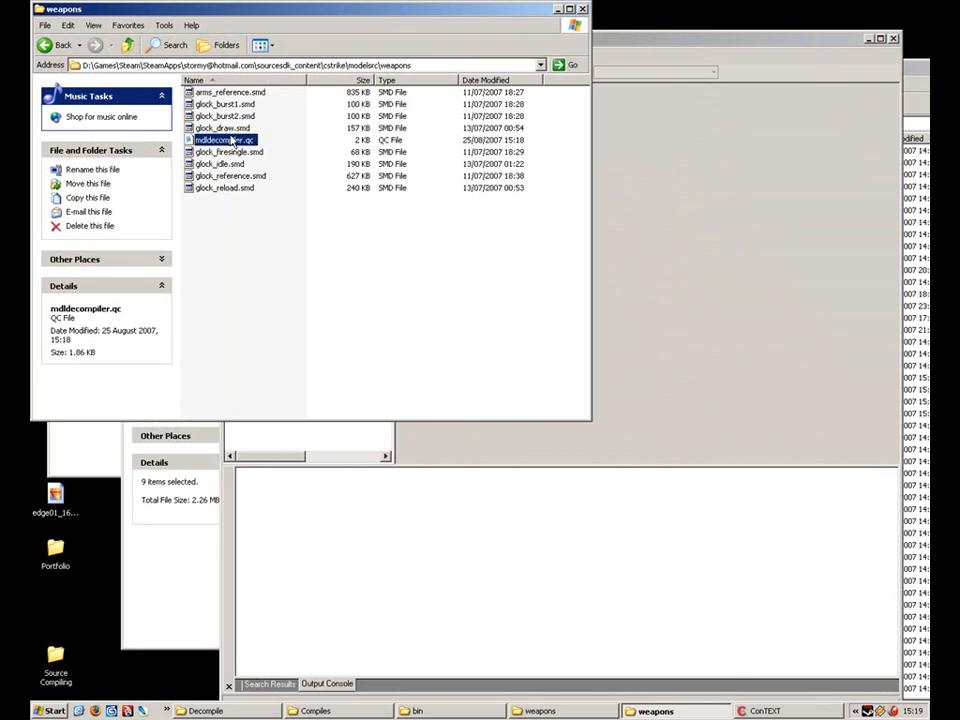
{"action": "left_click_drag", "start_coordinate": [232, 142], "coordinate": [733, 315]}
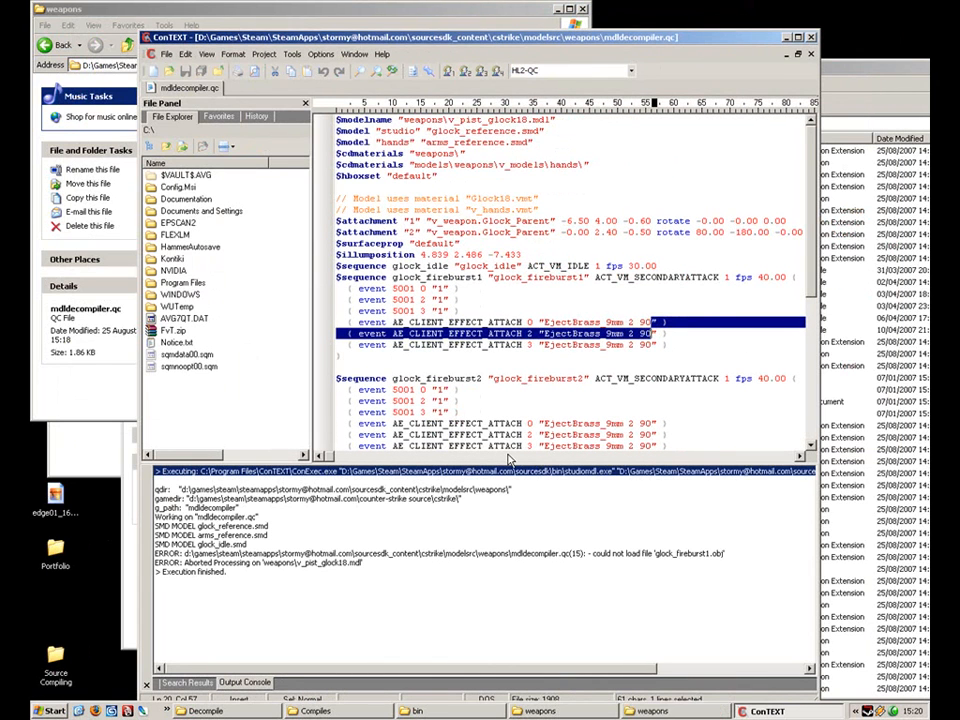
{"action": "left_click", "coordinate": [344, 554]}
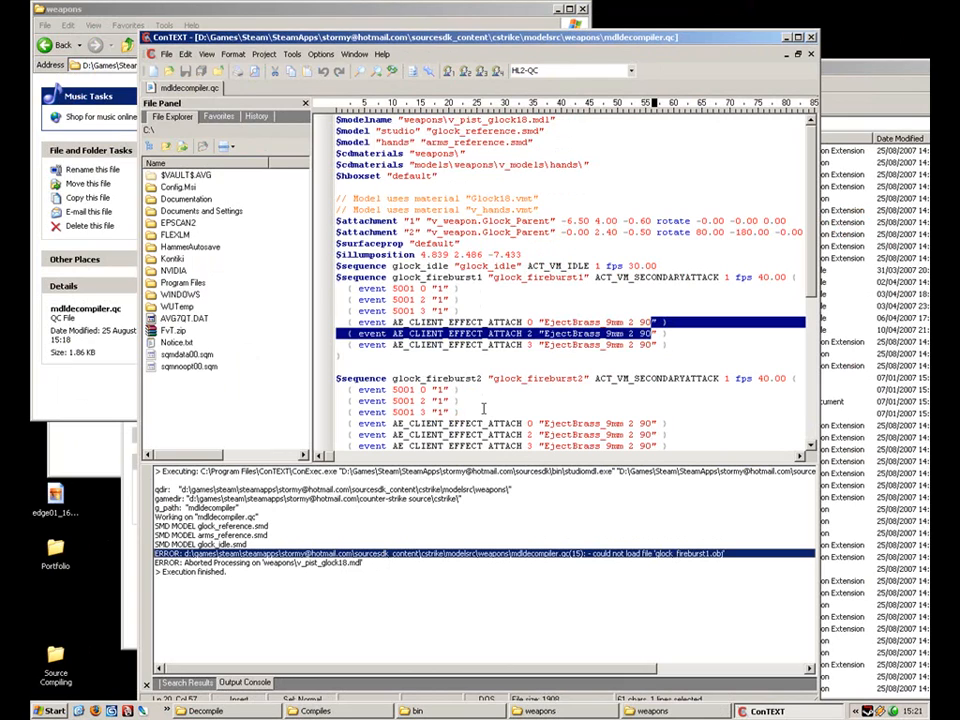
Check the file named in the compile error against the SMD file names in modelsrc\weapons and the matching sequence line in the QC
{"action": "left_click", "coordinate": [262, 538]}
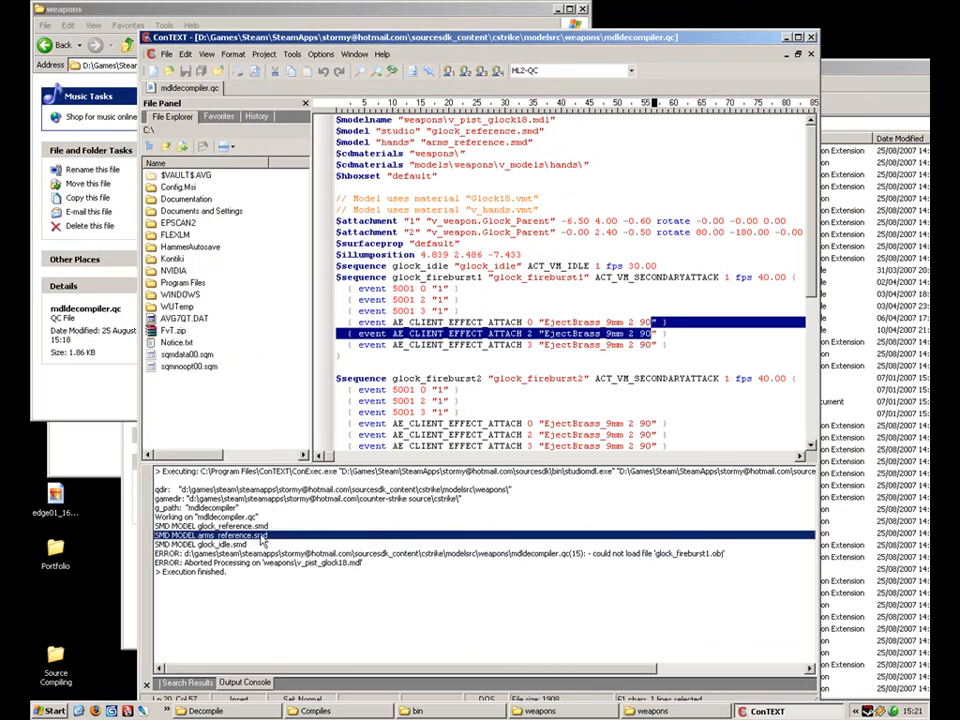
{"action": "left_click", "coordinate": [306, 554]}
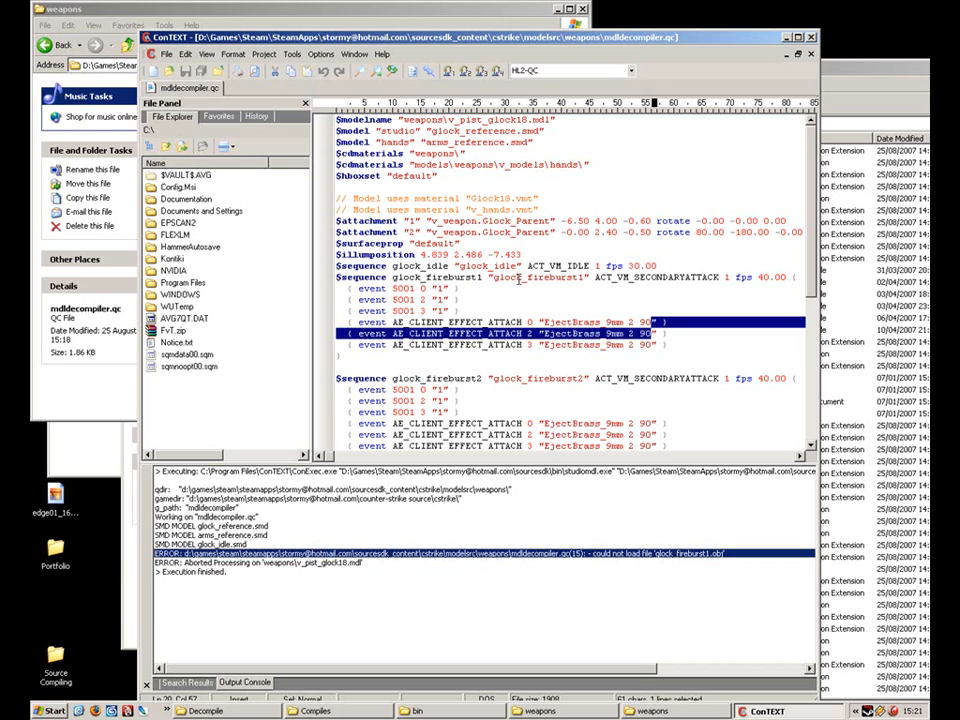
{"action": "left_click", "coordinate": [95, 312]}
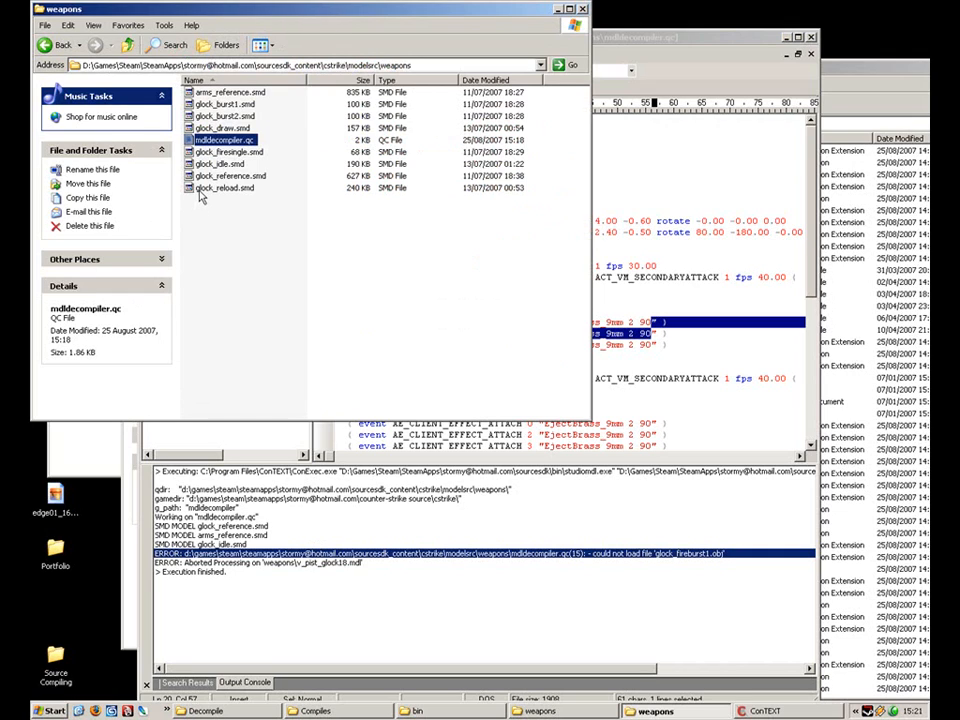
{"action": "left_click", "coordinate": [218, 104]}
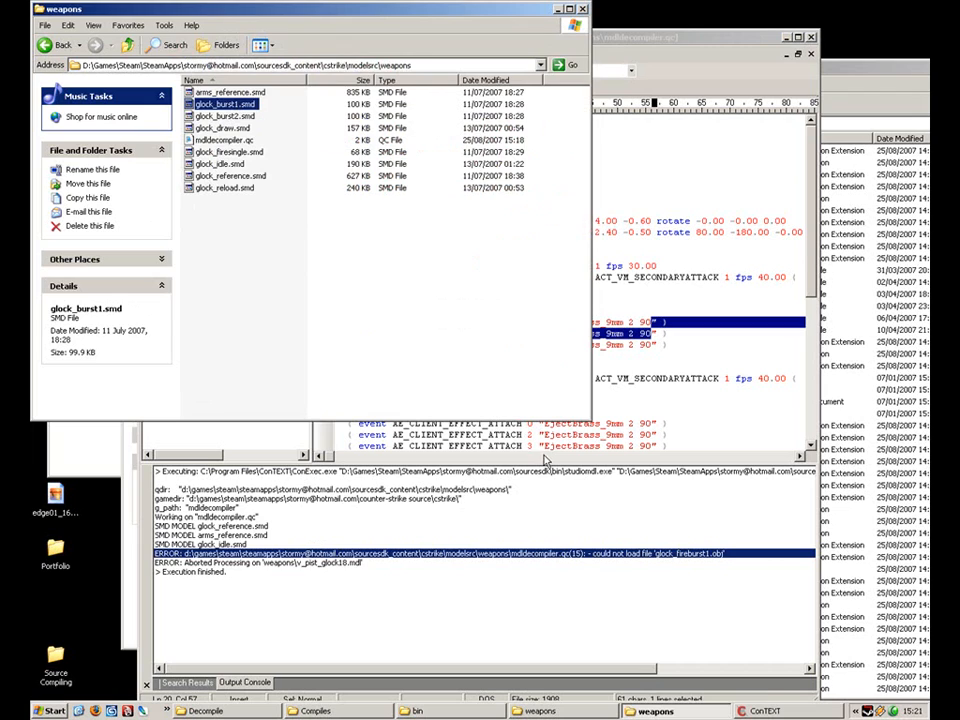
{"action": "left_click", "coordinate": [547, 459]}
{"action": "left_click", "coordinate": [527, 277]}
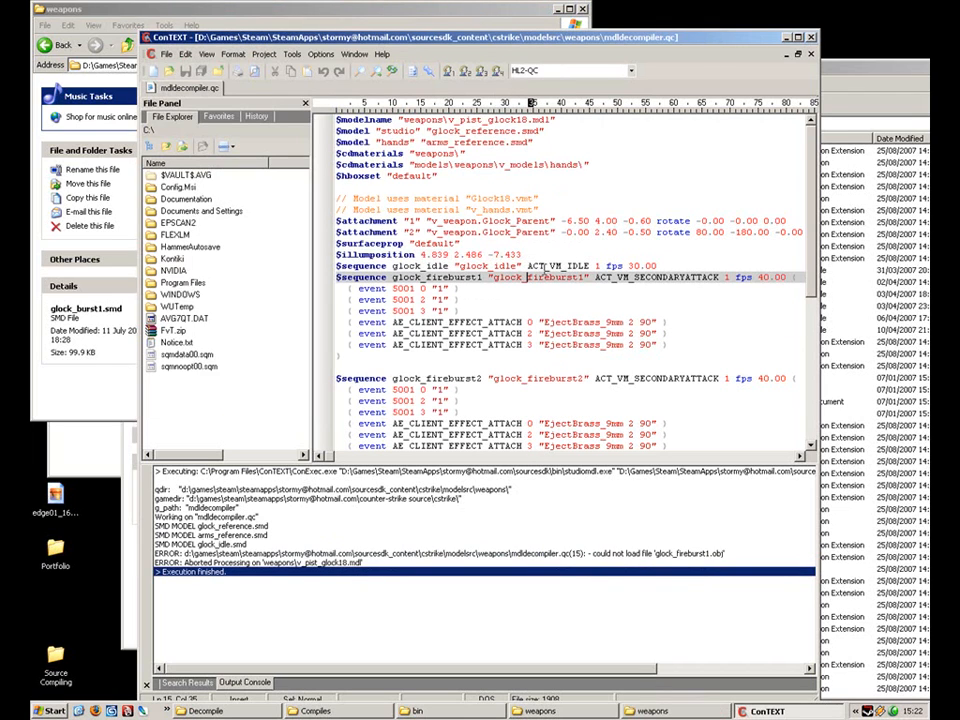
{"action": "left_click", "coordinate": [303, 551]}
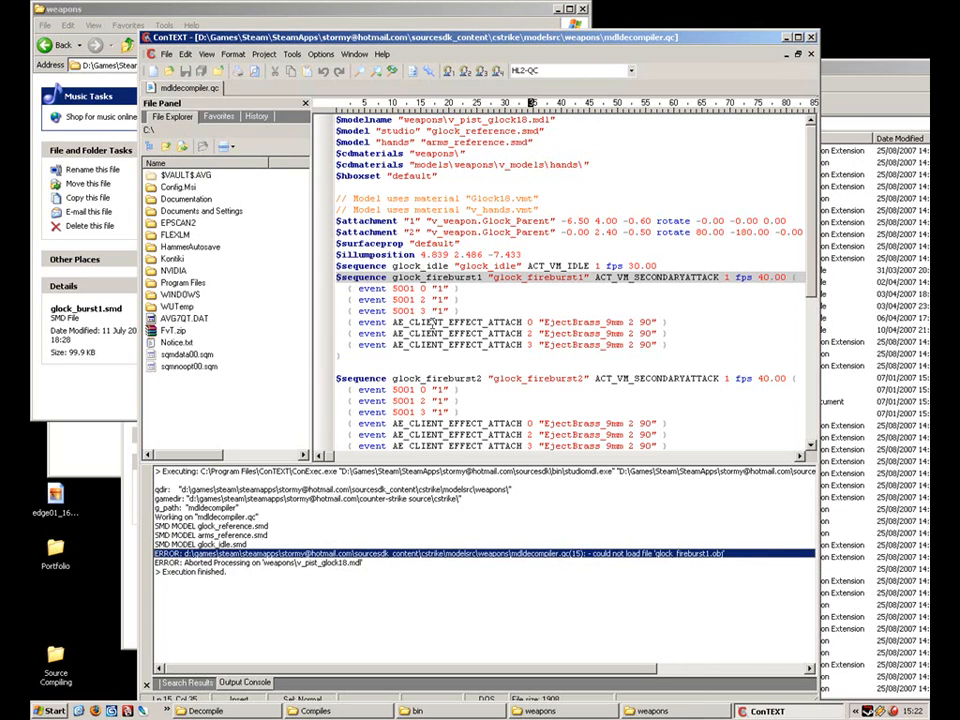
Change the SMD reference of the glock_fireburst1 sequence to "glock_burst1" in mdldecompiler.qc
{"action": "left_click", "coordinate": [528, 277]}
{"action": "key", "text": "Delete"}
{"action": "key", "text": "Delete"}
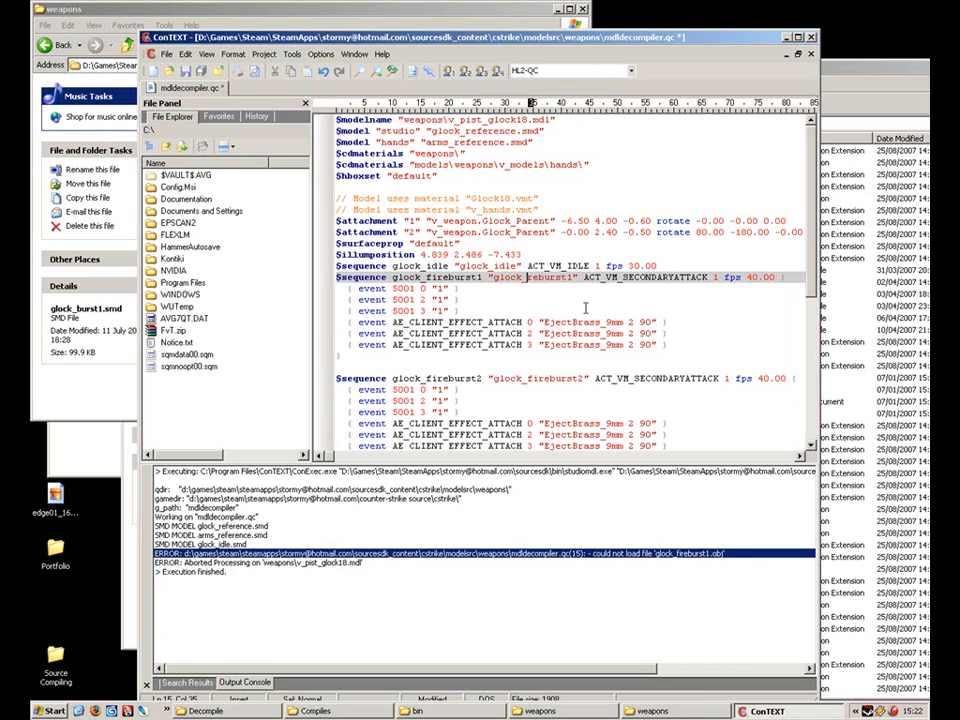
{"action": "key", "text": "Delete"}
{"action": "key", "text": "Delete"}
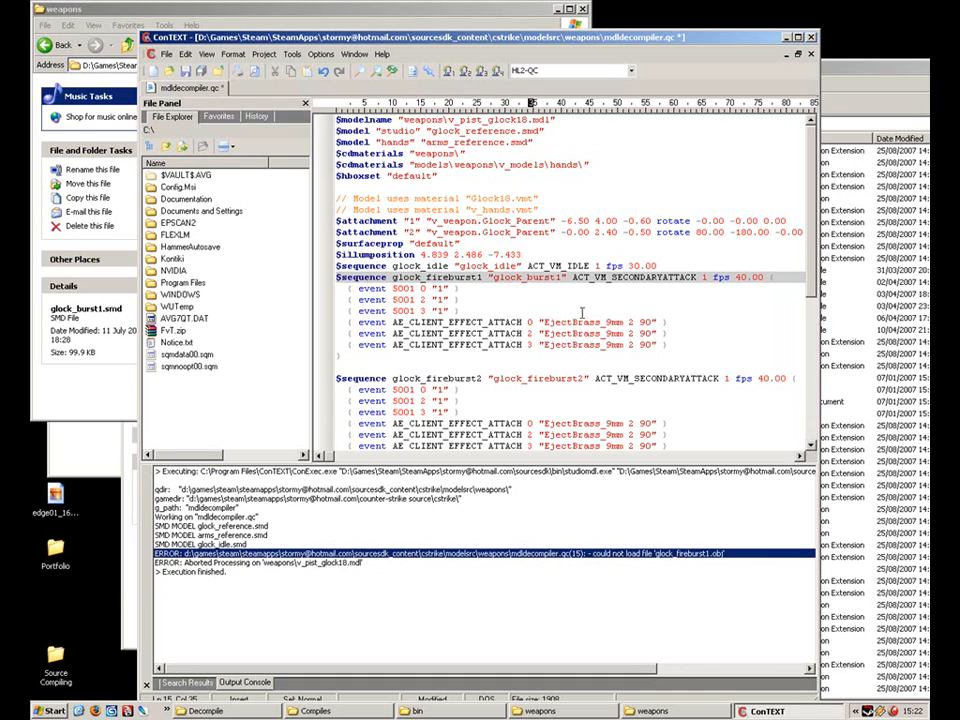
Change the SMD reference of the glock_fireburst2 sequence to "glock_burst2" and recompile the QC file
{"action": "key", "text": "Down"}
{"action": "key", "text": "Down"}
{"action": "key", "text": "Down"}
{"action": "key", "text": "Down"}
{"action": "key", "text": "Down"}
{"action": "key", "text": "Down"}
{"action": "key", "text": "Down"}
{"action": "key", "text": "Down"}
{"action": "key", "text": "Down"}
{"action": "key", "text": "Delete"}
{"action": "key", "text": "Delete"}
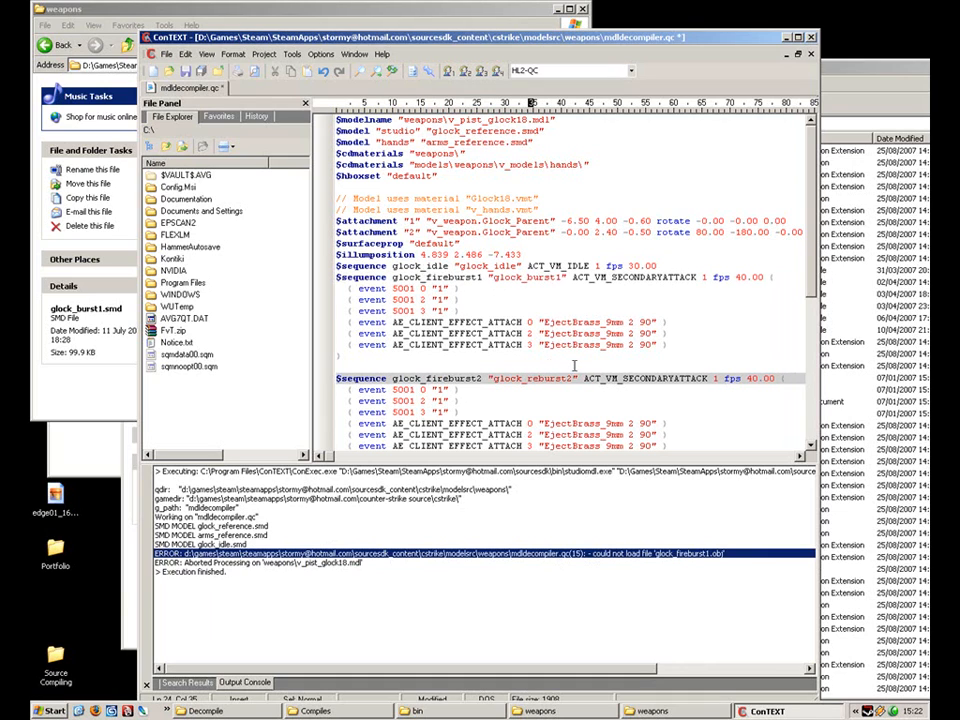
{"action": "key", "text": "Delete"}
{"action": "key", "text": "Delete"}
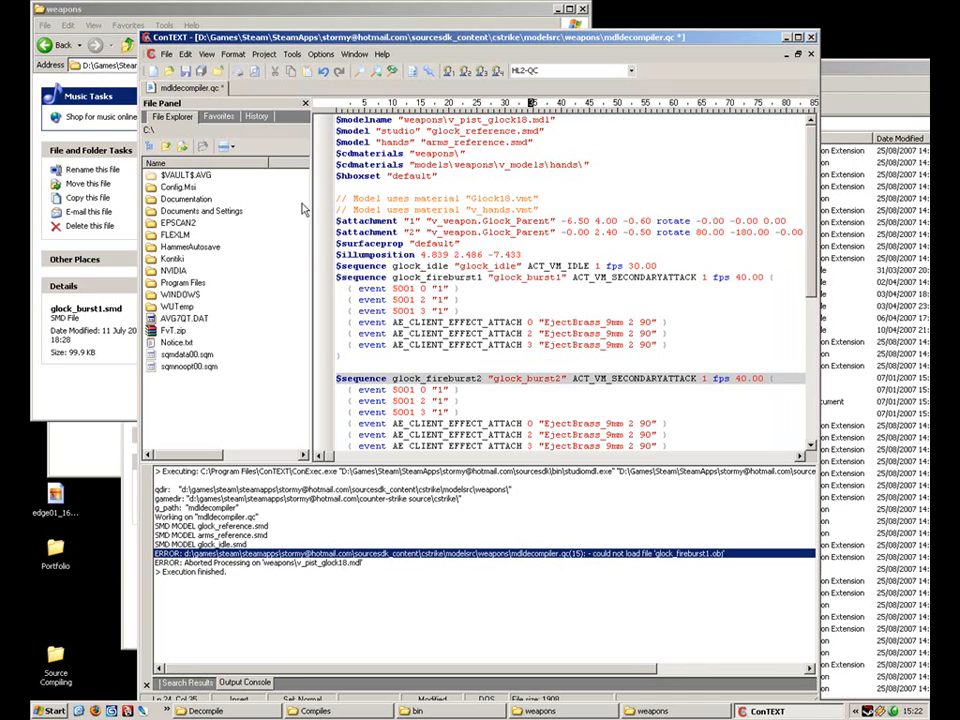
{"action": "key", "text": "F9"}
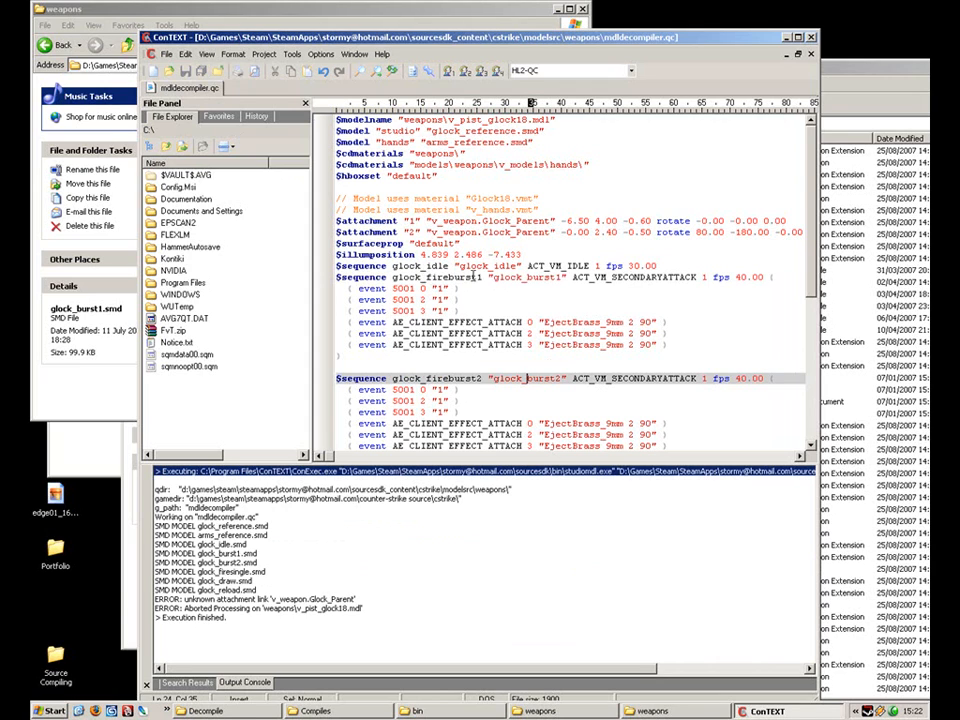
Comment out both $attachment lines that reference v_weapon.Glock_Parent with // in mdldecompiler.qc
{"action": "left_click", "coordinate": [337, 221]}
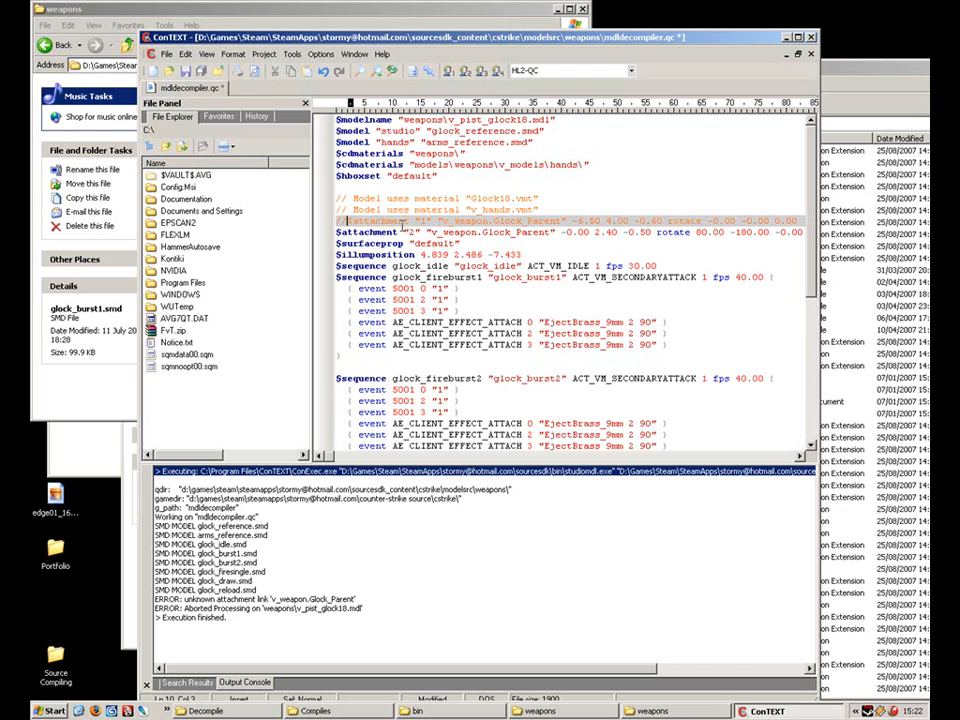
{"action": "type", "text": "/"}
{"action": "key", "text": "Down"}
{"action": "type", "text": "//"}
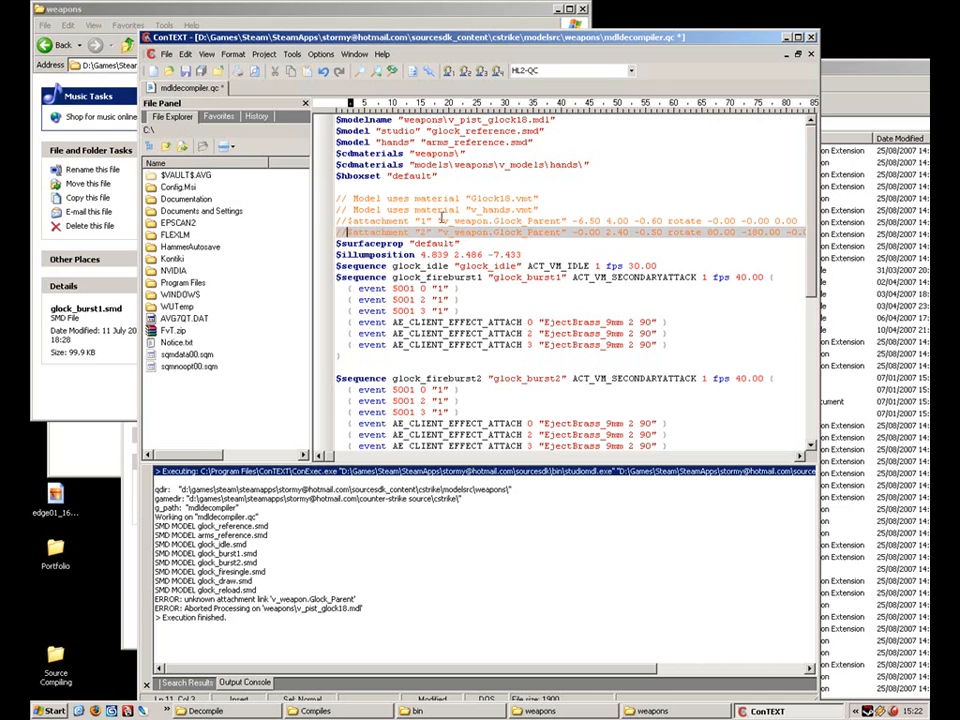
{"action": "left_click_drag", "start_coordinate": [443, 220], "coordinate": [527, 221]}
{"action": "left_click", "coordinate": [556, 231]}
{"action": "left_click", "coordinate": [535, 221]}
{"action": "left_click", "coordinate": [407, 222]}
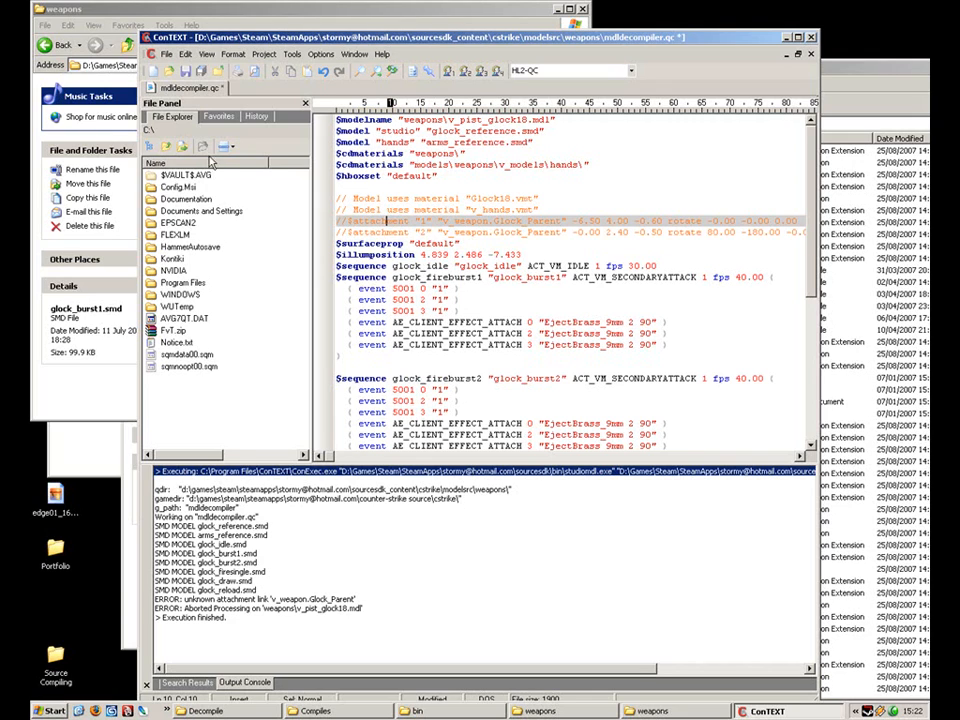
Compile mdldecompiler.qc again with studiomdl and review the compile output
{"action": "key", "text": "F9"}
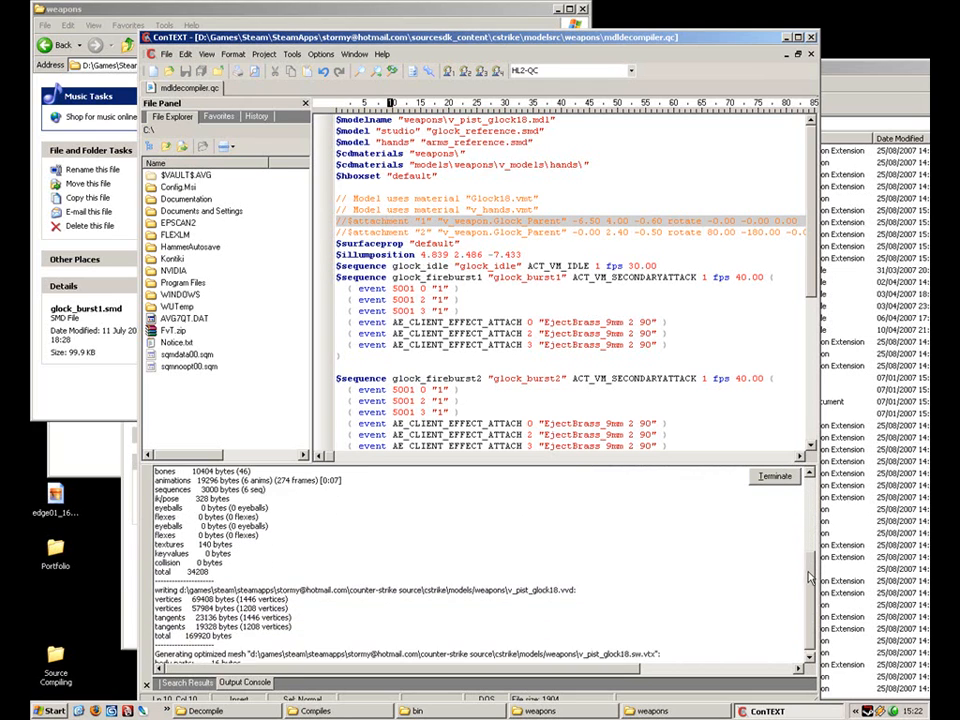
{"action": "left_click_drag", "start_coordinate": [810, 578], "coordinate": [790, 552]}
{"action": "left_click", "coordinate": [566, 515]}
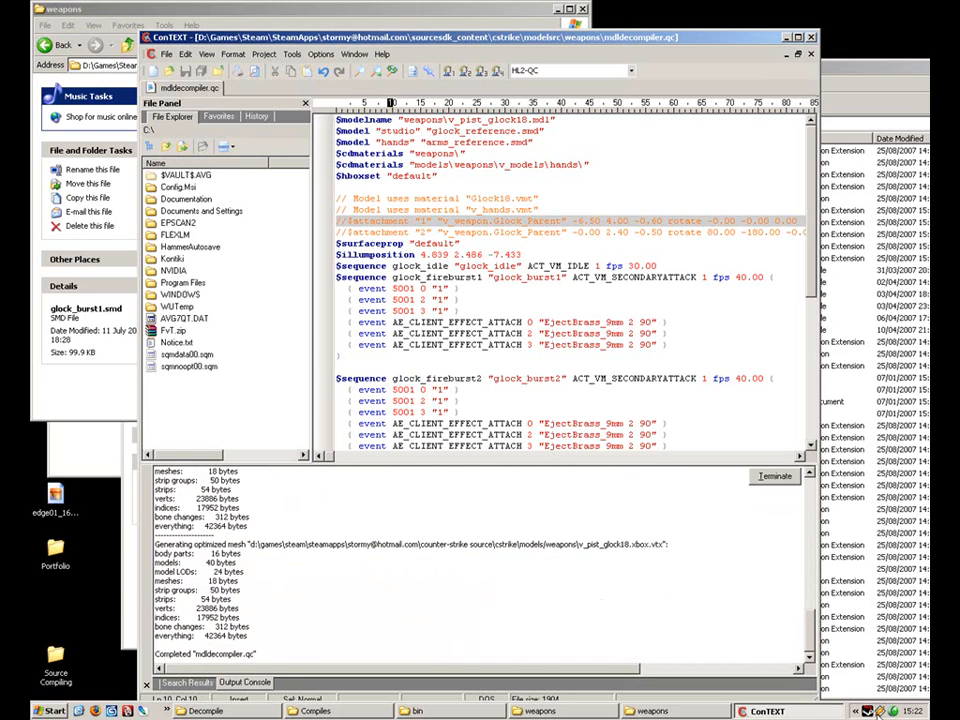
Launch the Source SDK from Steam, start its Model Viewer and maximize the viewer window
{"action": "double_click", "coordinate": [866, 711]}
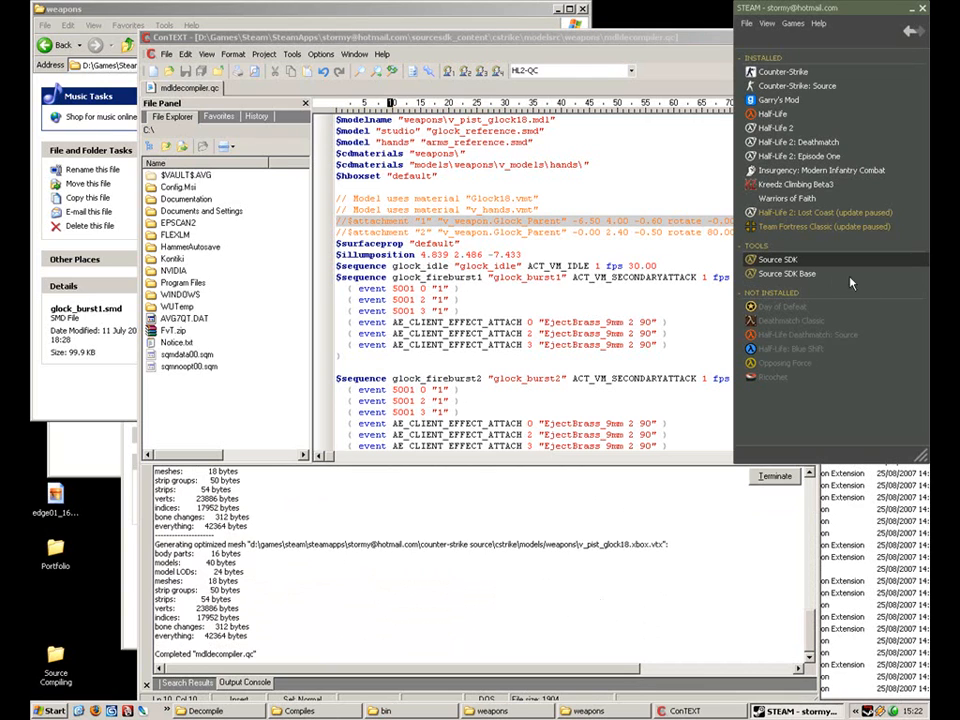
{"action": "double_click", "coordinate": [778, 260]}
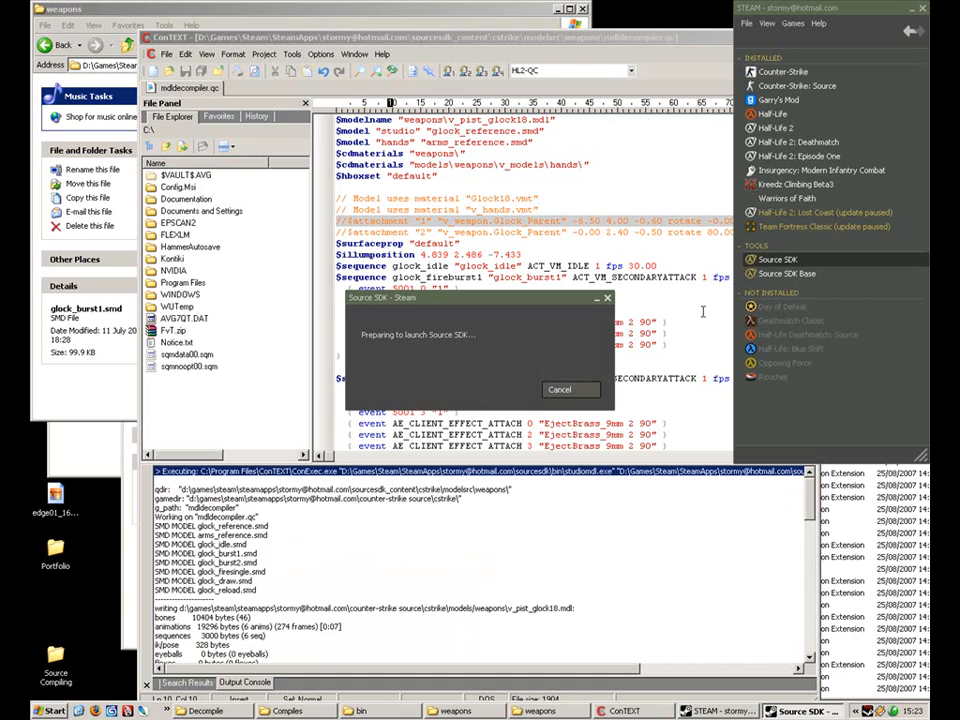
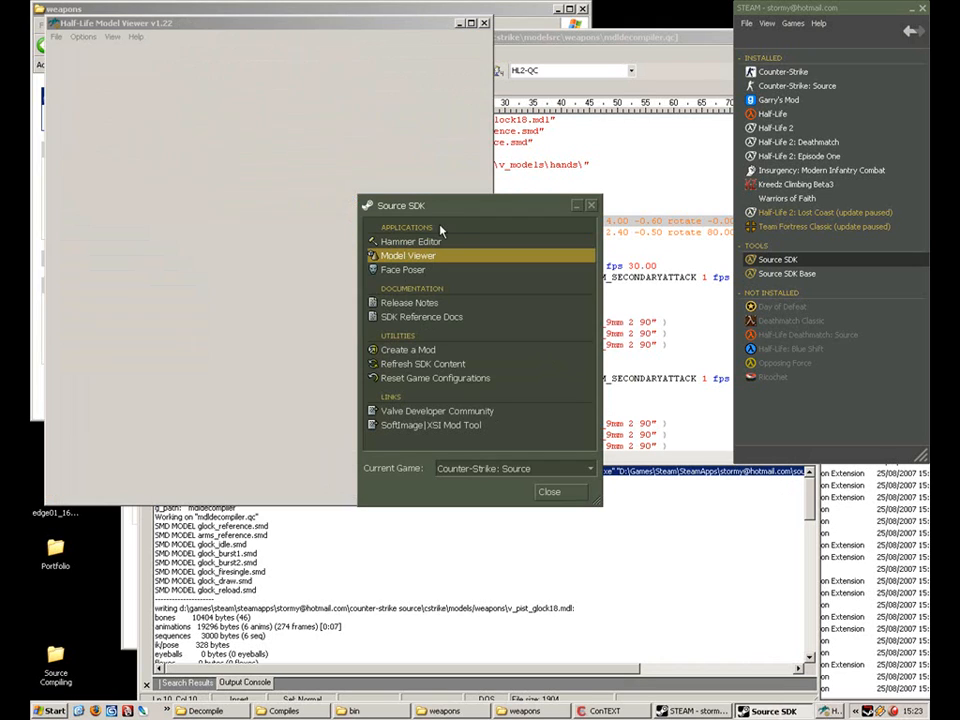
{"action": "double_click", "coordinate": [246, 15]}
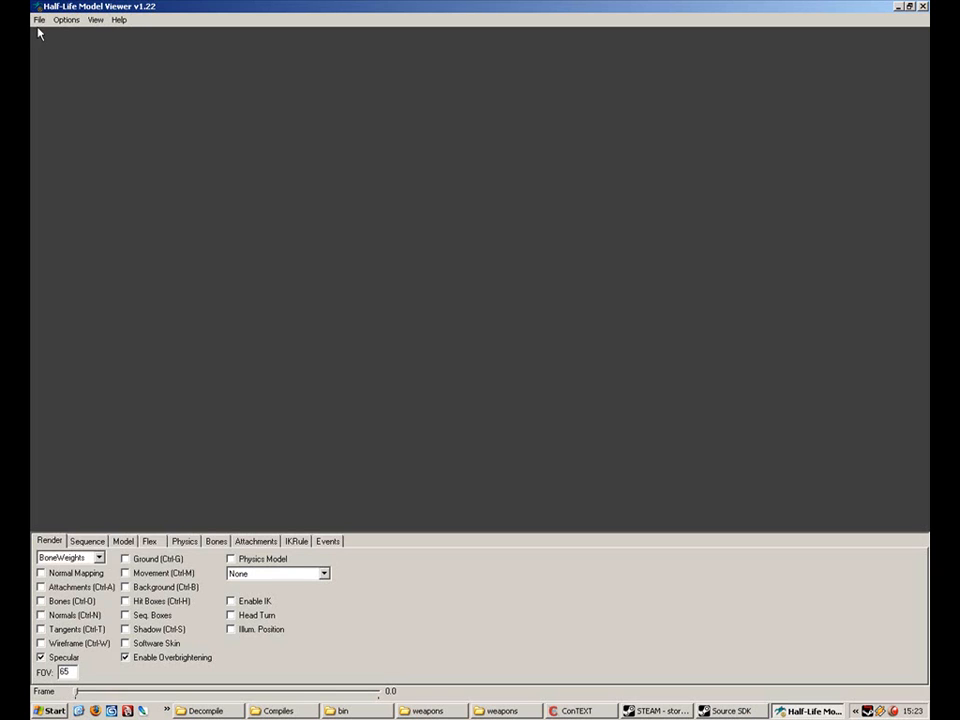
Load v_pist_glock18.mdl from the models\weapons folder into the Model Viewer
{"action": "left_click", "coordinate": [39, 20]}
{"action": "left_click", "coordinate": [50, 35]}
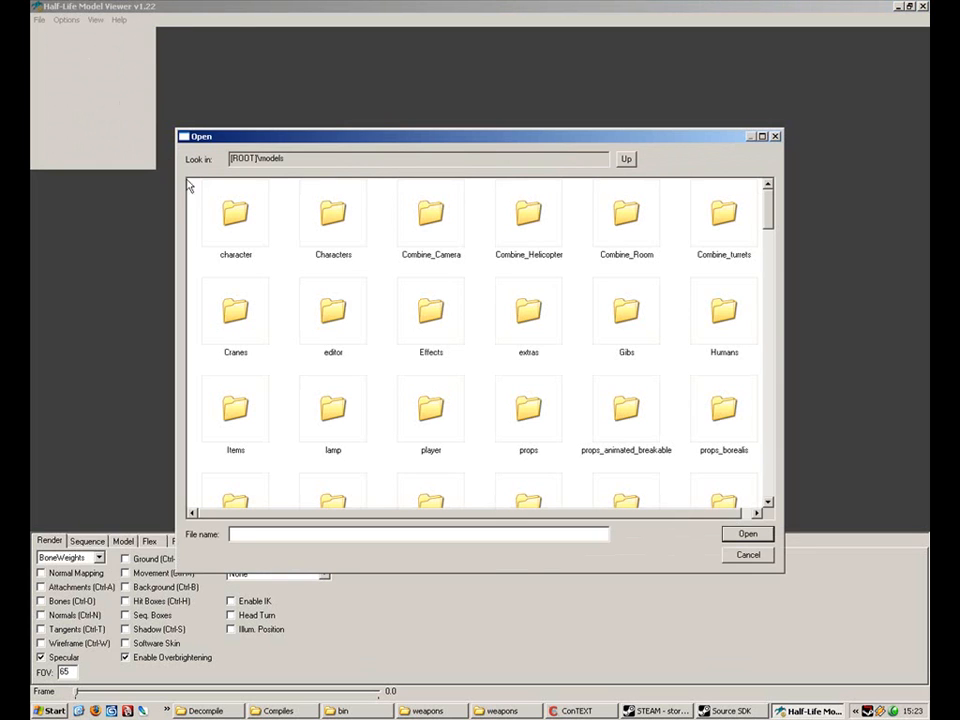
{"action": "left_click", "coordinate": [352, 330]}
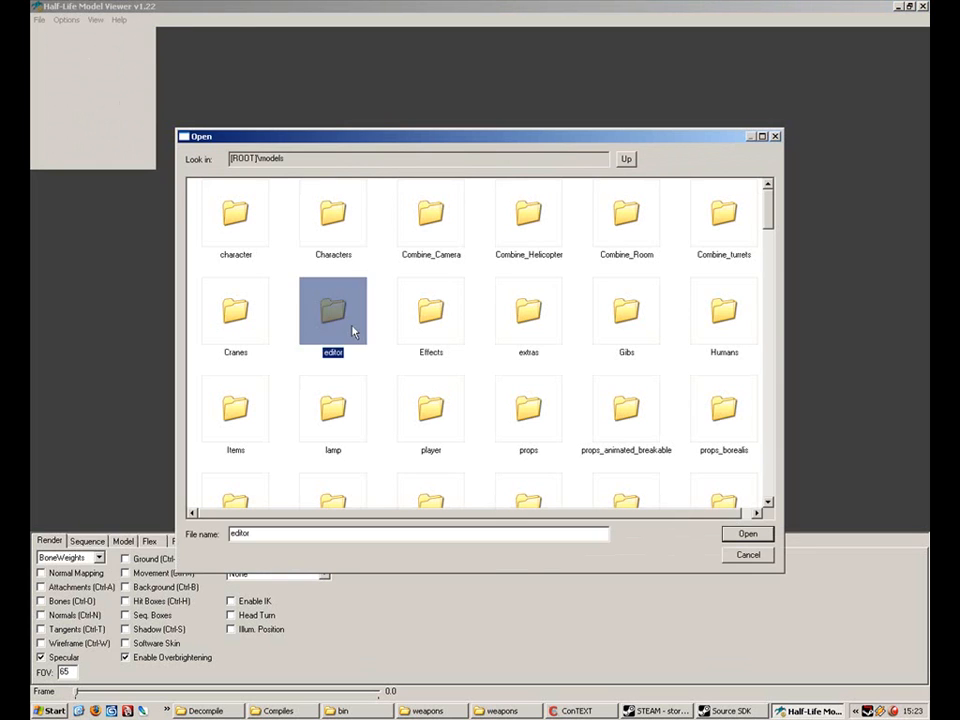
{"action": "left_click", "coordinate": [621, 352]}
{"action": "scroll", "coordinate": [591, 441], "scroll_direction": "down", "scroll_amount": 10}
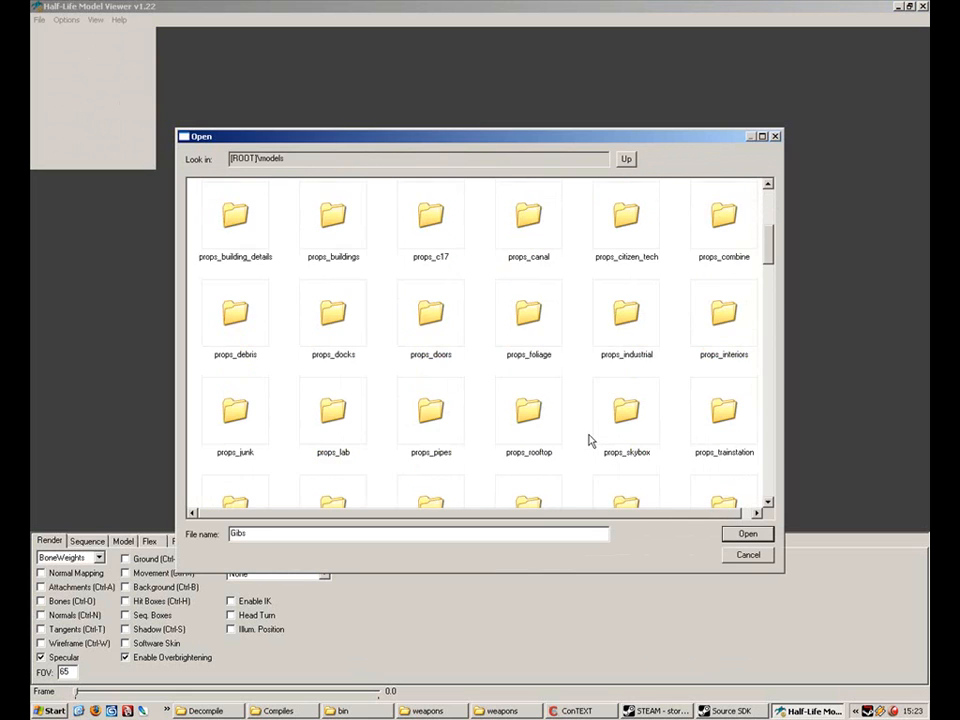
{"action": "double_click", "coordinate": [240, 463]}
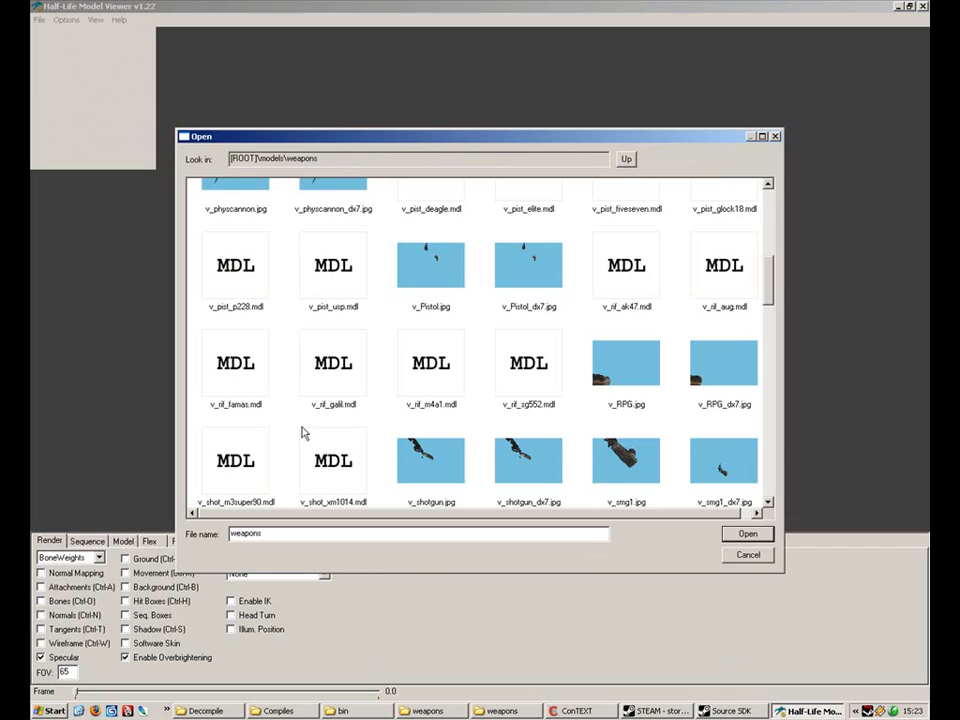
{"action": "left_click", "coordinate": [427, 369]}
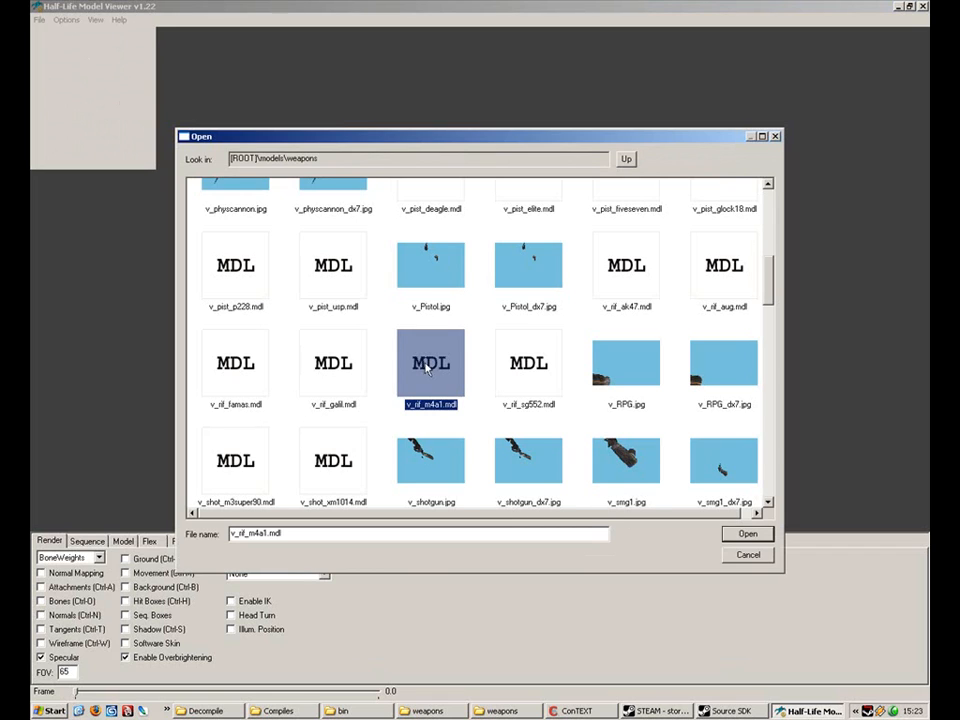
{"action": "scroll", "coordinate": [707, 230], "scroll_direction": "up", "scroll_amount": 2}
{"action": "double_click", "coordinate": [716, 338]}
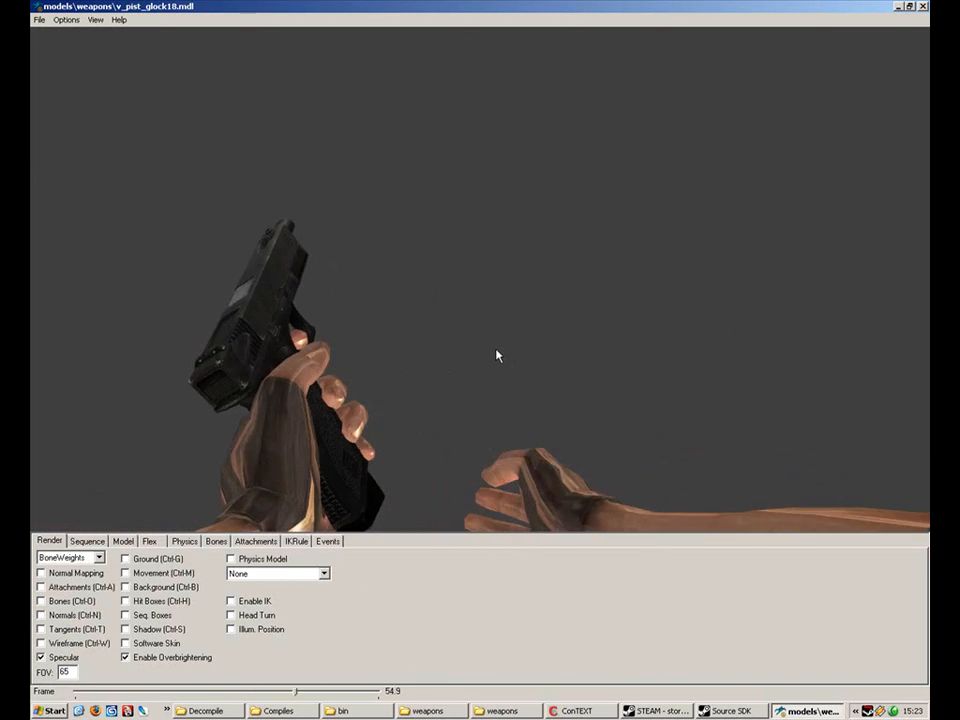
Preview the glock_draw, glock_fireburst1, glock_fireburst2 and glock_firesingle sequences on the whole Glock model
{"action": "mouse_move", "coordinate": [495, 350]}
{"action": "left_mouse_down"}
{"action": "mouse_move", "coordinate": [495, 358]}
{"action": "mouse_move", "coordinate": [478, 354]}
{"action": "left_mouse_up"}
{"action": "right_click_drag", "start_coordinate": [478, 354], "coordinate": [510, 347]}
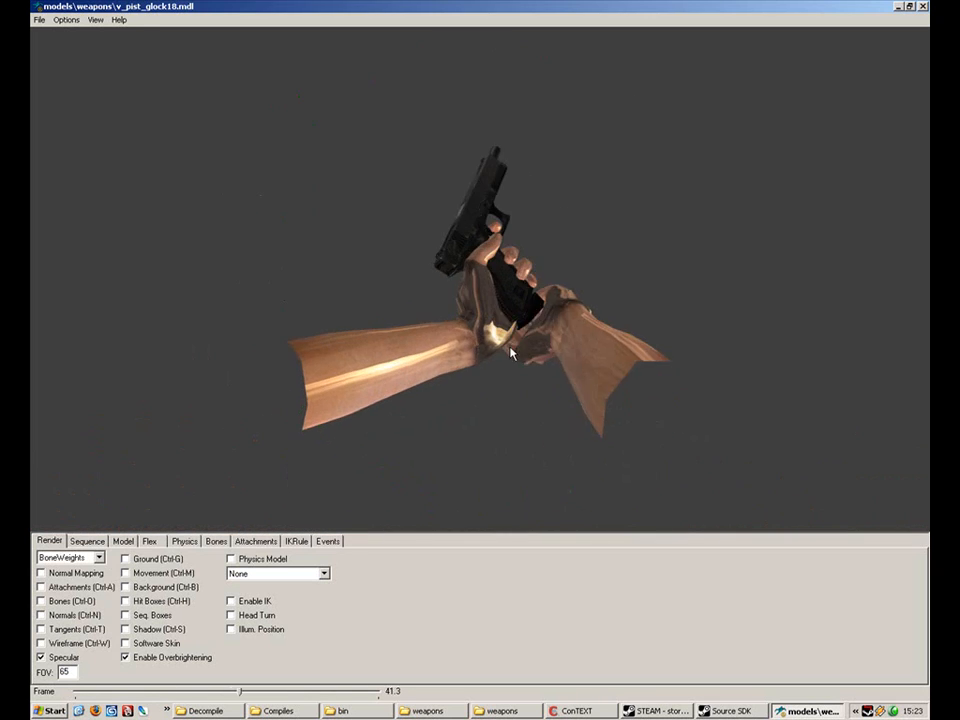
{"action": "left_click", "coordinate": [92, 542]}
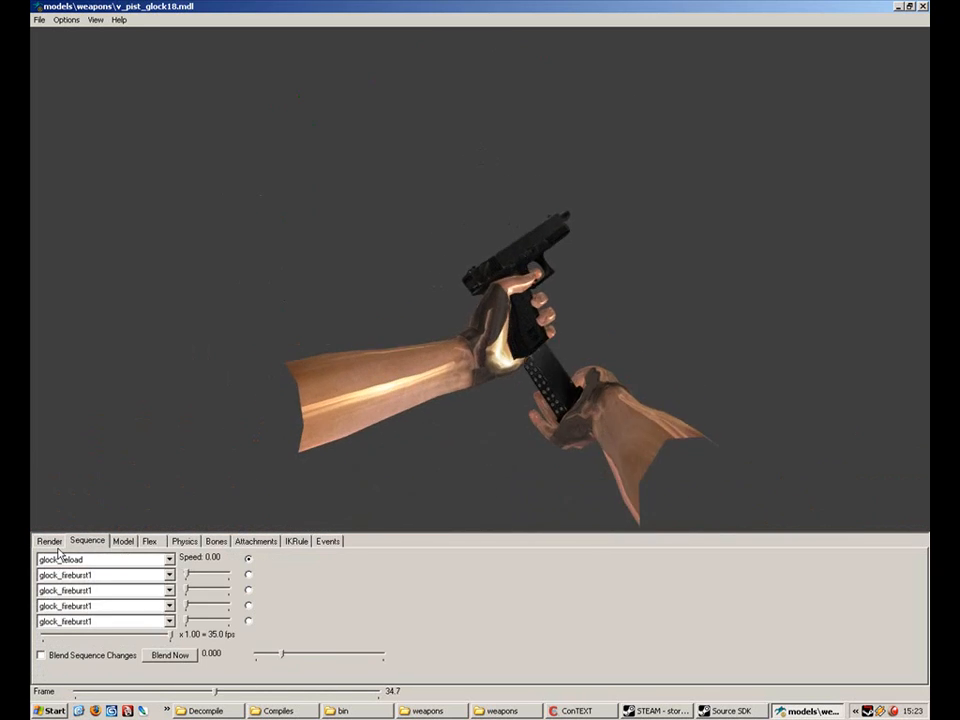
{"action": "left_click", "coordinate": [120, 559]}
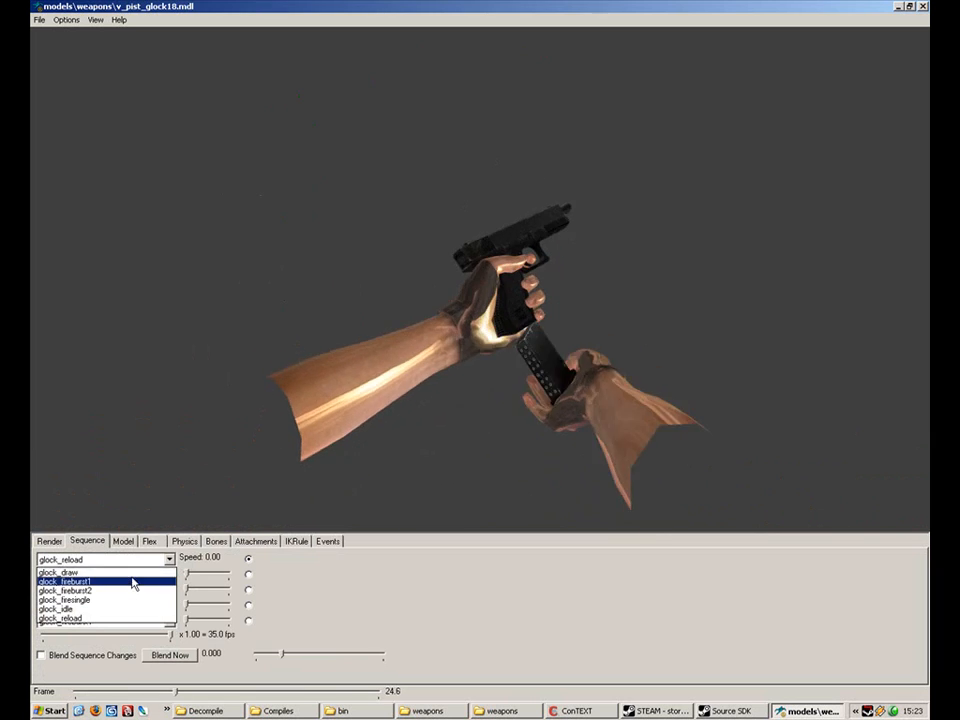
{"action": "left_click", "coordinate": [133, 573]}
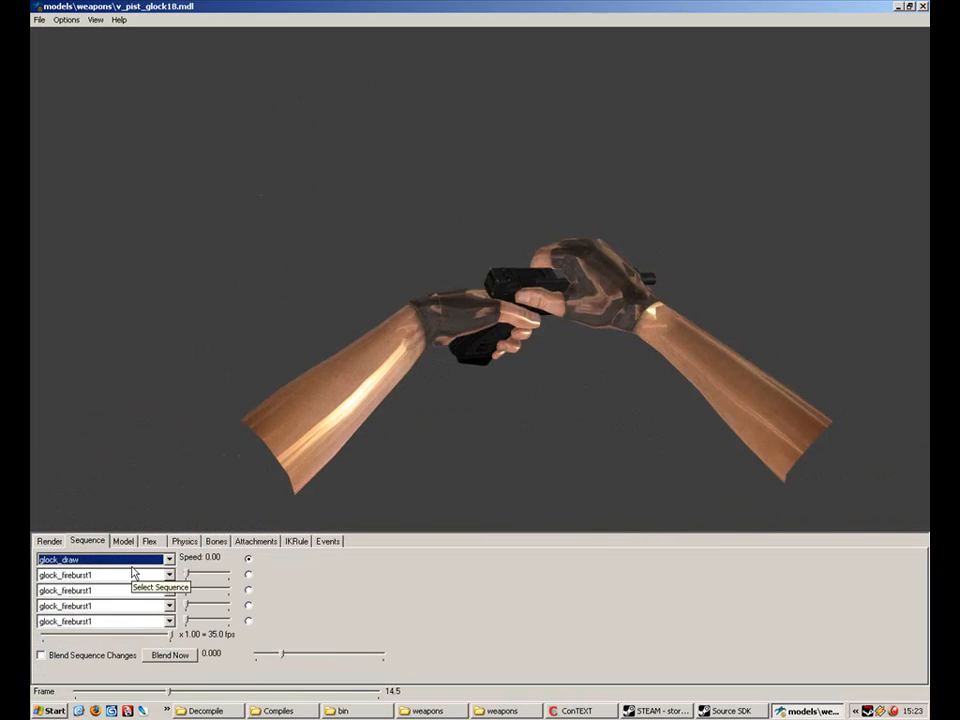
{"action": "key", "text": "Down"}
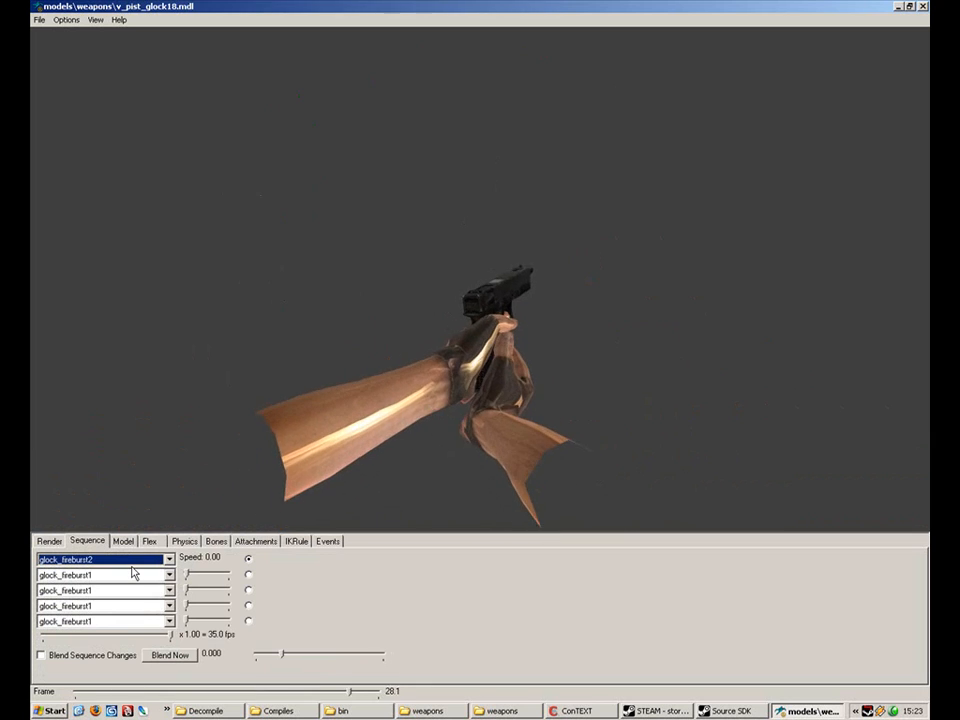
{"action": "key", "text": "Down"}
{"action": "key", "text": "Down"}
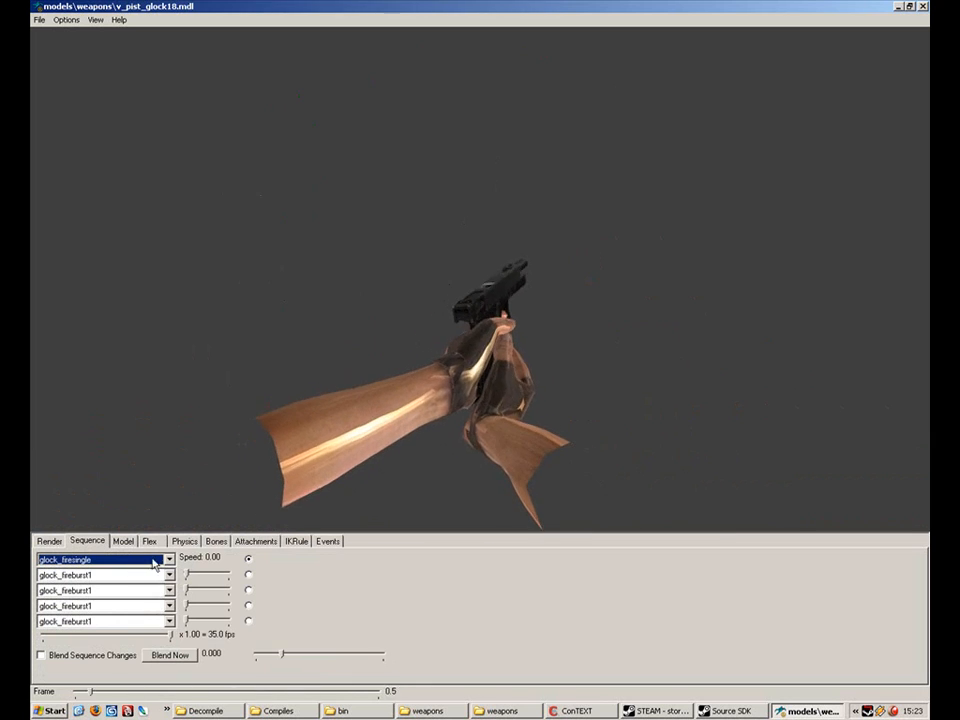
Examine the Glock and arms from several angles and distances while the glock_firesingle sequence plays
{"action": "left_click_drag", "start_coordinate": [417, 313], "coordinate": [530, 285]}
{"action": "right_click_drag", "start_coordinate": [530, 285], "coordinate": [529, 298]}
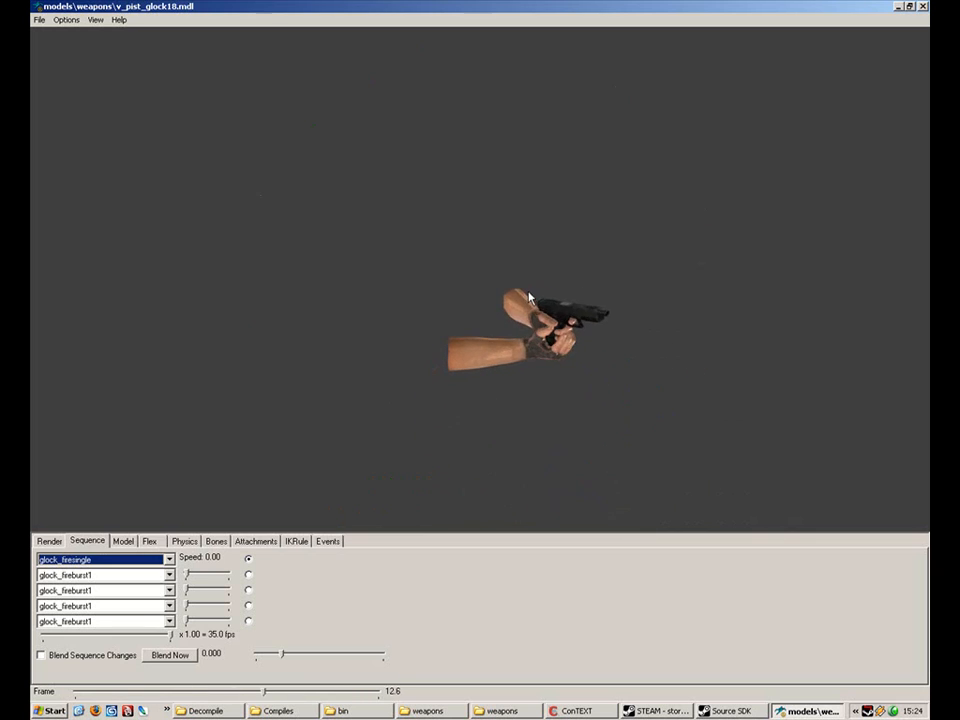
{"action": "left_click_drag", "start_coordinate": [529, 298], "coordinate": [515, 287]}
{"action": "right_click_drag", "start_coordinate": [515, 287], "coordinate": [549, 302]}
{"action": "left_click_drag", "start_coordinate": [549, 299], "coordinate": [506, 301]}
{"action": "mouse_move", "coordinate": [506, 301]}
{"action": "right_mouse_down"}
{"action": "mouse_move", "coordinate": [500, 279]}
{"action": "mouse_move", "coordinate": [507, 306]}
{"action": "right_mouse_up"}
{"action": "left_click_drag", "start_coordinate": [507, 306], "coordinate": [484, 293]}
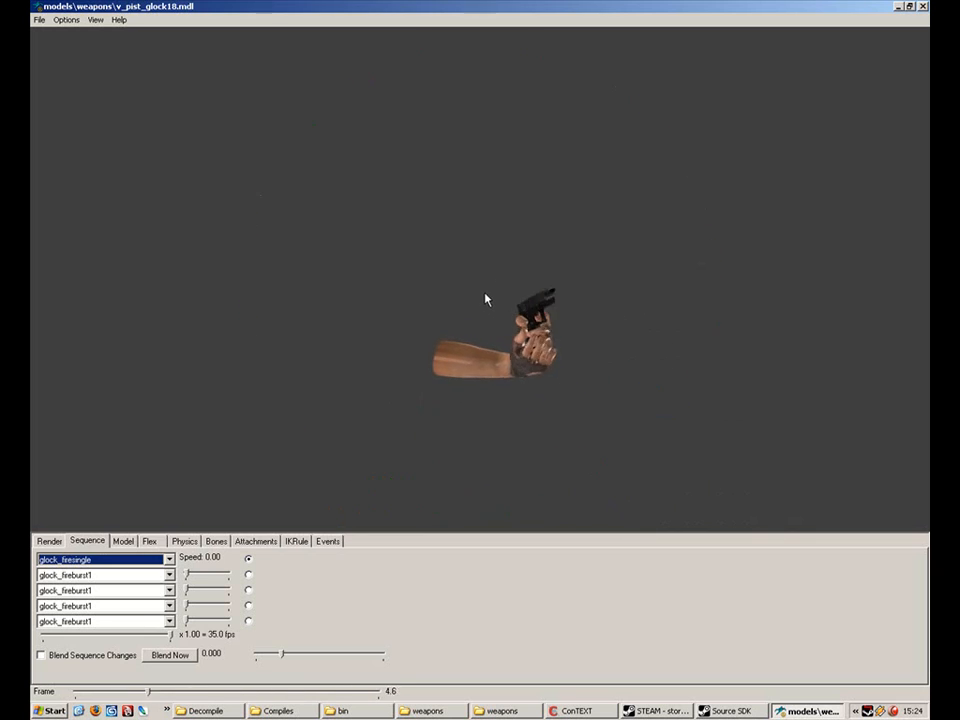
{"action": "right_click_drag", "start_coordinate": [484, 293], "coordinate": [480, 304]}
{"action": "mouse_move", "coordinate": [480, 304]}
{"action": "left_mouse_down"}
{"action": "mouse_move", "coordinate": [474, 298]}
{"action": "mouse_move", "coordinate": [732, 310]}
{"action": "mouse_move", "coordinate": [567, 312]}
{"action": "mouse_move", "coordinate": [521, 299]}
{"action": "mouse_move", "coordinate": [491, 307]}
{"action": "left_mouse_up"}
{"action": "right_click_drag", "start_coordinate": [491, 307], "coordinate": [475, 284]}
{"action": "left_click_drag", "start_coordinate": [475, 284], "coordinate": [472, 290]}
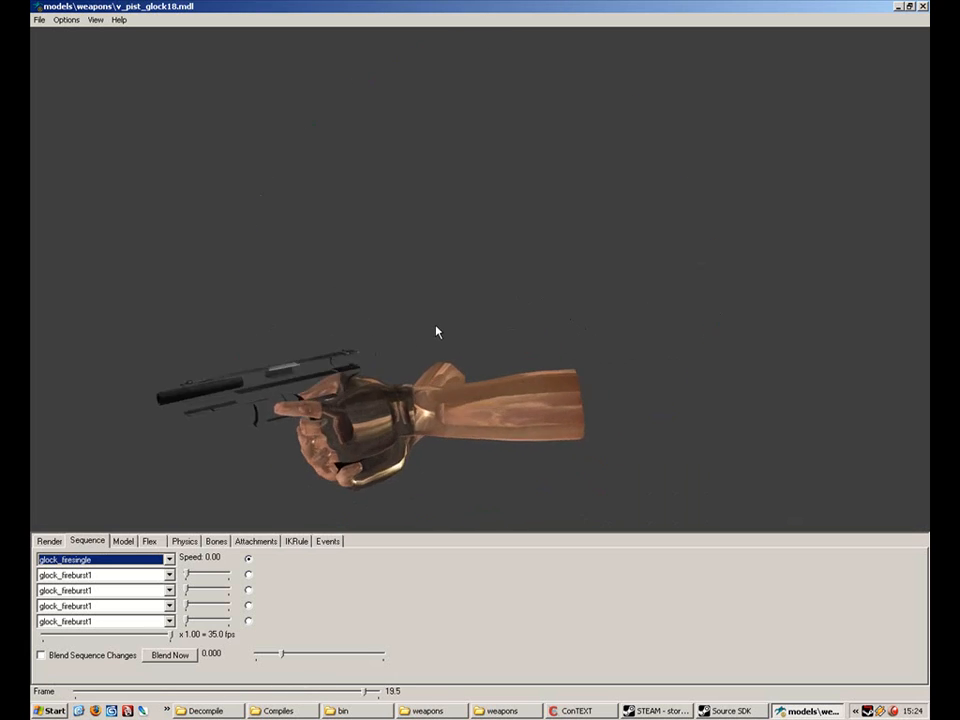
View the Glock from behind the arms and at different distances during glock_firesingle playback
{"action": "left_click_drag", "start_coordinate": [435, 326], "coordinate": [570, 332]}
{"action": "right_click_drag", "start_coordinate": [570, 332], "coordinate": [576, 300]}
{"action": "left_click_drag", "start_coordinate": [576, 300], "coordinate": [576, 306]}
{"action": "right_click_drag", "start_coordinate": [576, 306], "coordinate": [573, 329]}
Look through the model's render, flex, bone, attachment, IK rule and event settings, toggling the ground display on and off
{"action": "left_click", "coordinate": [58, 541]}
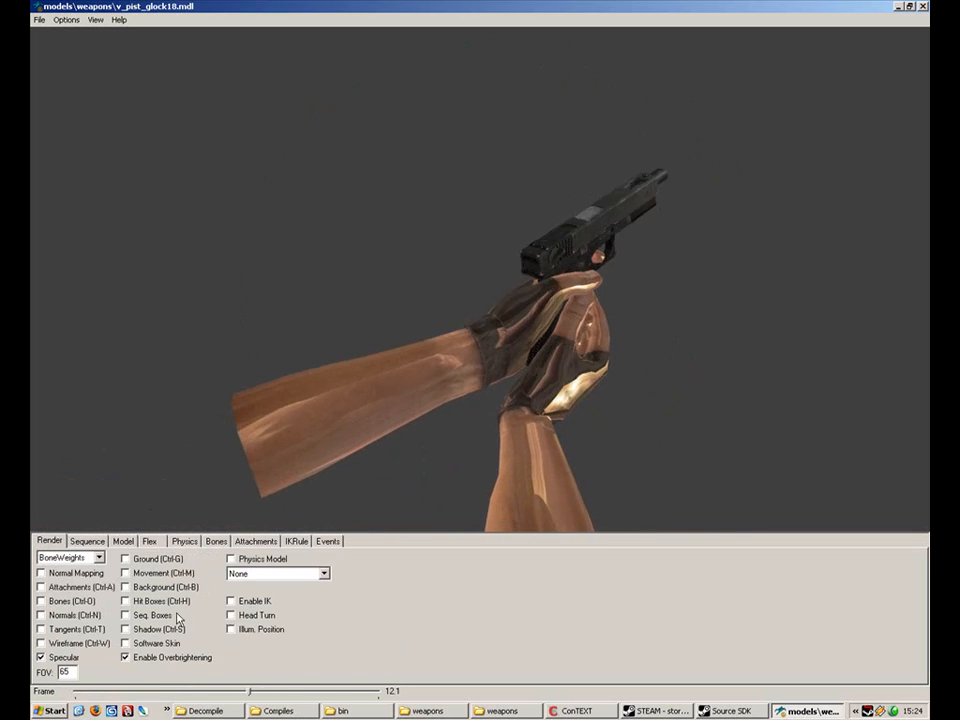
{"action": "left_click", "coordinate": [143, 560]}
{"action": "left_click", "coordinate": [143, 560]}
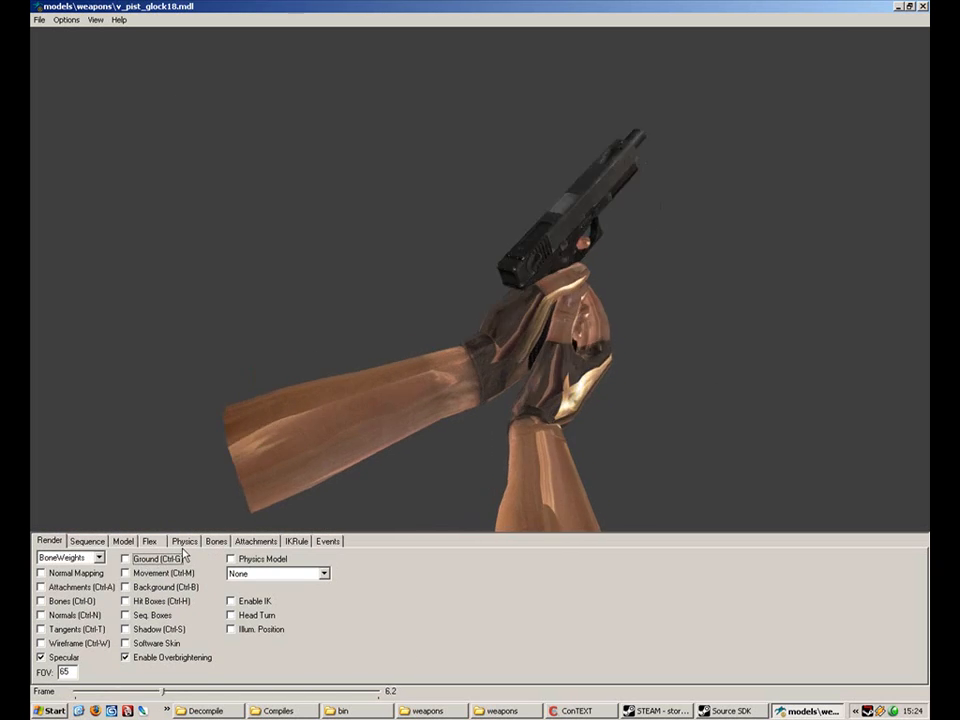
{"action": "left_click", "coordinate": [150, 541]}
{"action": "left_click", "coordinate": [216, 541]}
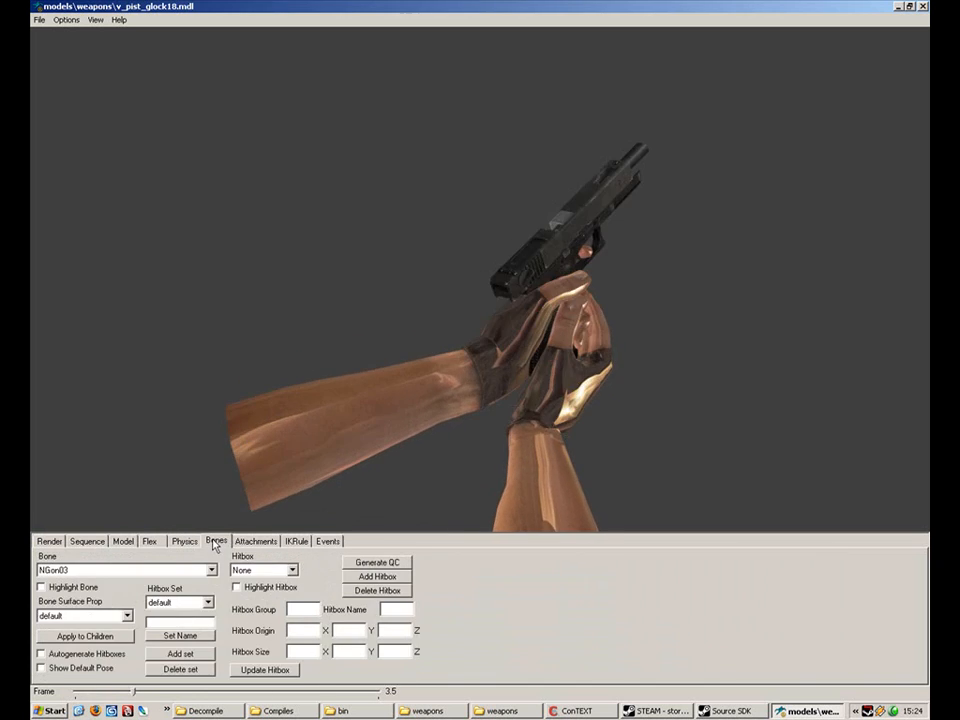
{"action": "left_click", "coordinate": [256, 541]}
{"action": "left_click", "coordinate": [216, 541]}
{"action": "left_click", "coordinate": [256, 541]}
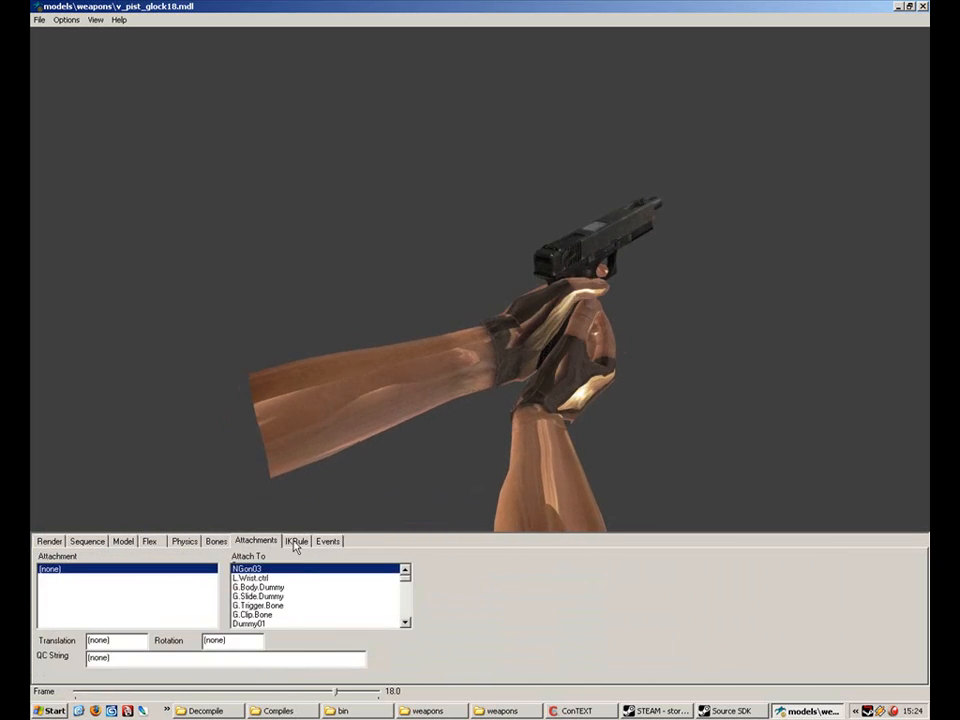
{"action": "left_click", "coordinate": [296, 541]}
{"action": "left_click", "coordinate": [326, 541]}
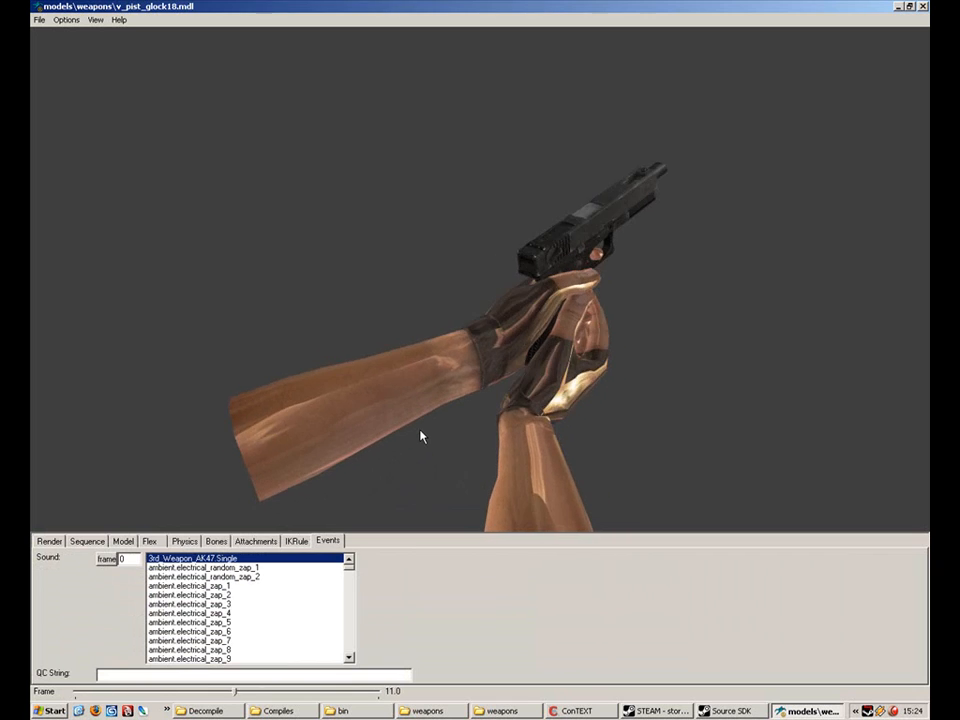
View the Glock and arms from the side and from the front, and close the Model Viewer
{"action": "mouse_move", "coordinate": [509, 287]}
{"action": "left_mouse_down"}
{"action": "mouse_move", "coordinate": [487, 286]}
{"action": "mouse_move", "coordinate": [497, 275]}
{"action": "left_mouse_up"}
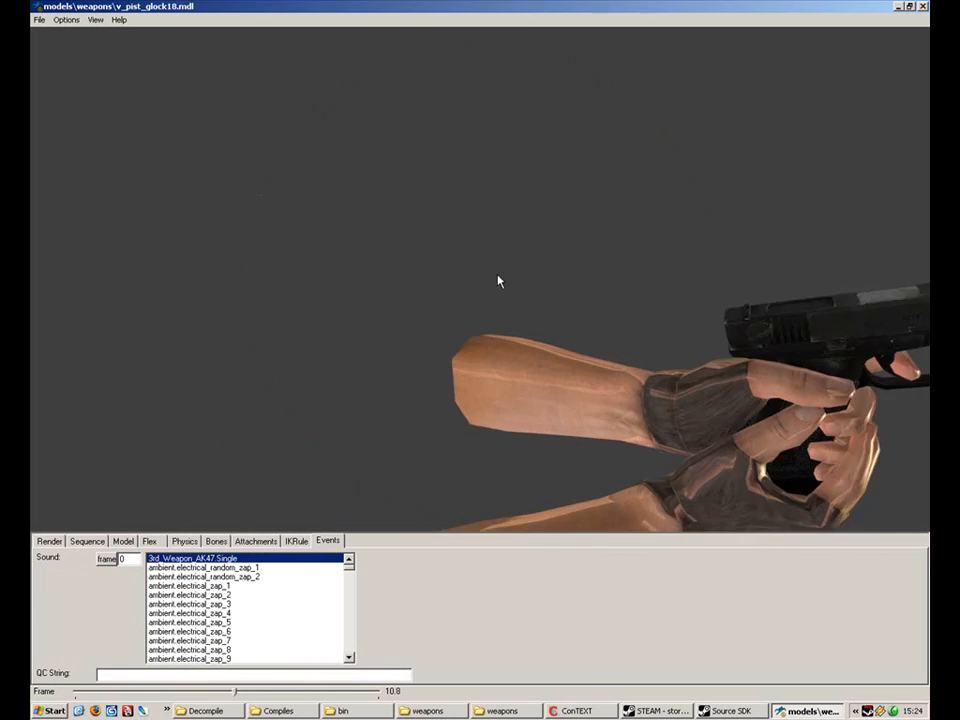
{"action": "right_click_drag", "start_coordinate": [497, 275], "coordinate": [502, 294]}
{"action": "mouse_move", "coordinate": [502, 294]}
{"action": "left_mouse_down"}
{"action": "mouse_move", "coordinate": [530, 296]}
{"action": "mouse_move", "coordinate": [506, 317]}
{"action": "mouse_move", "coordinate": [500, 310]}
{"action": "left_mouse_up"}
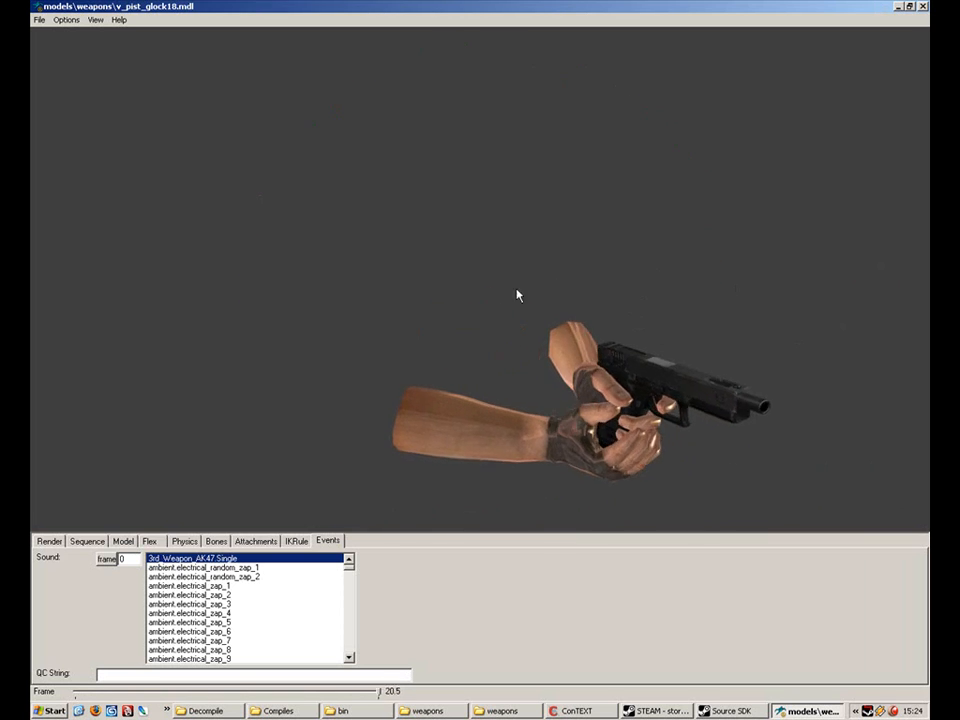
{"action": "left_click", "coordinate": [923, 7]}
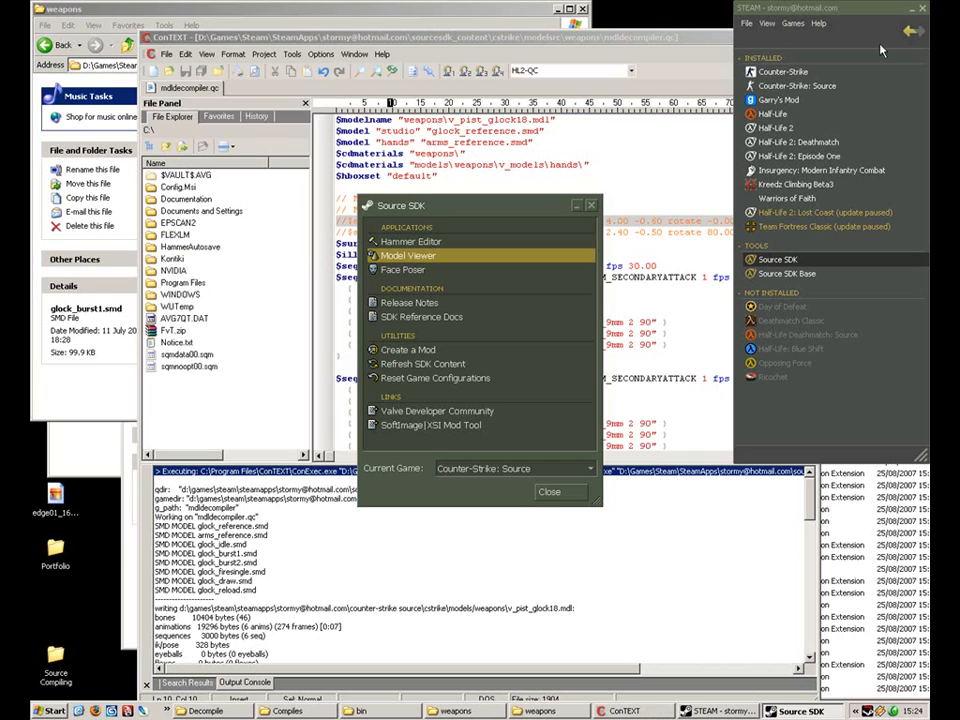
Open glock.vmt from the cstrike materials\weapons folder, set $envmaptint to "[0.1 0.1 0.1]" and save the file
{"action": "left_click", "coordinate": [131, 407]}
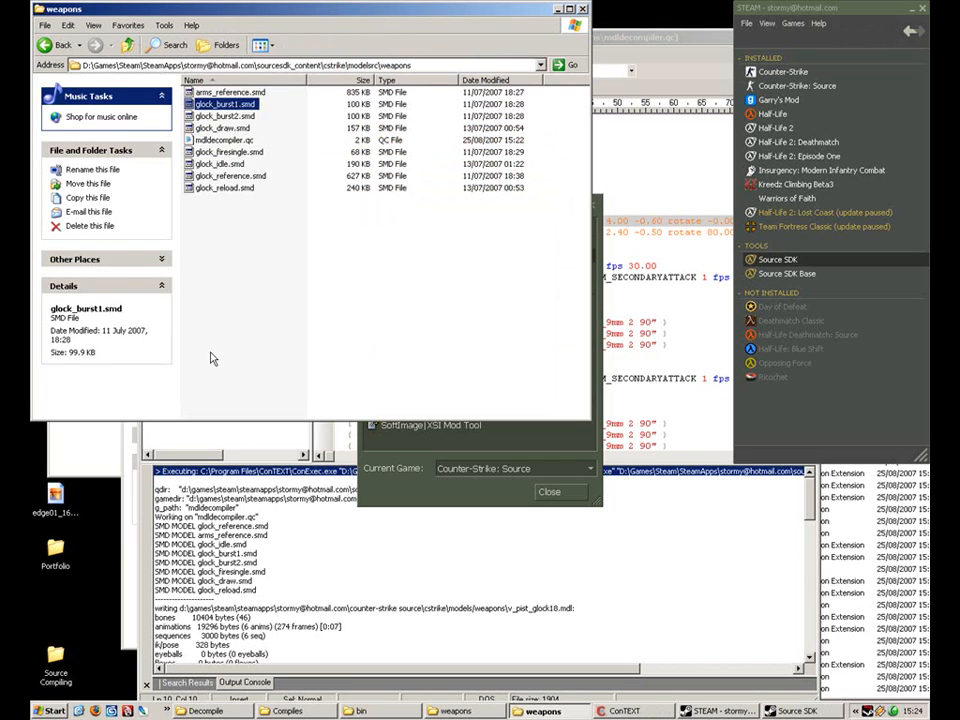
{"action": "left_click", "coordinate": [97, 462]}
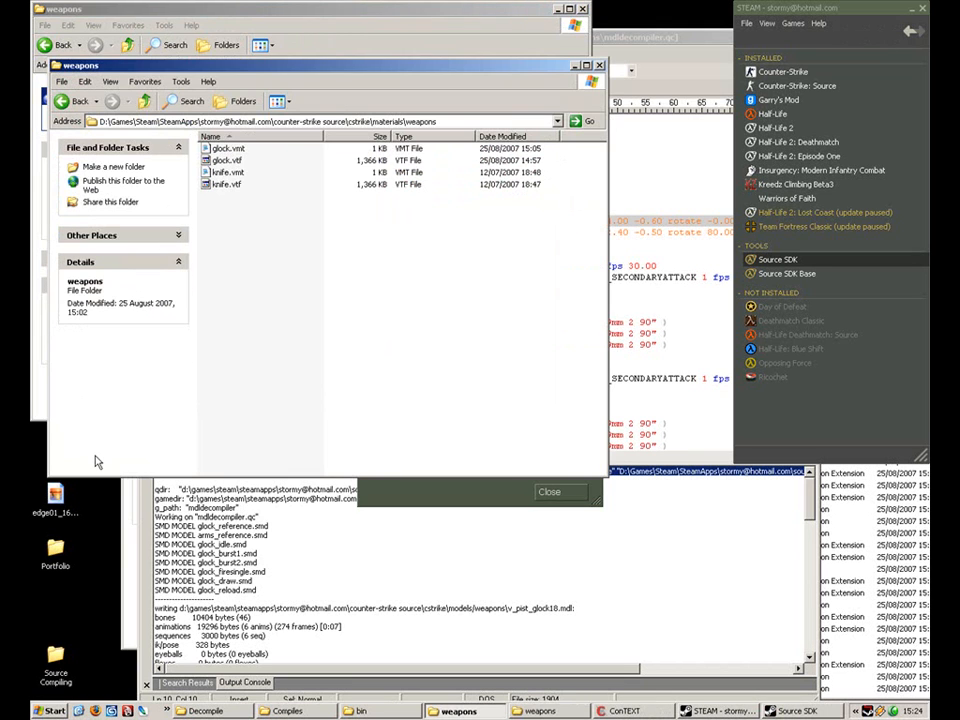
{"action": "left_click", "coordinate": [227, 172]}
{"action": "double_click", "coordinate": [227, 148]}
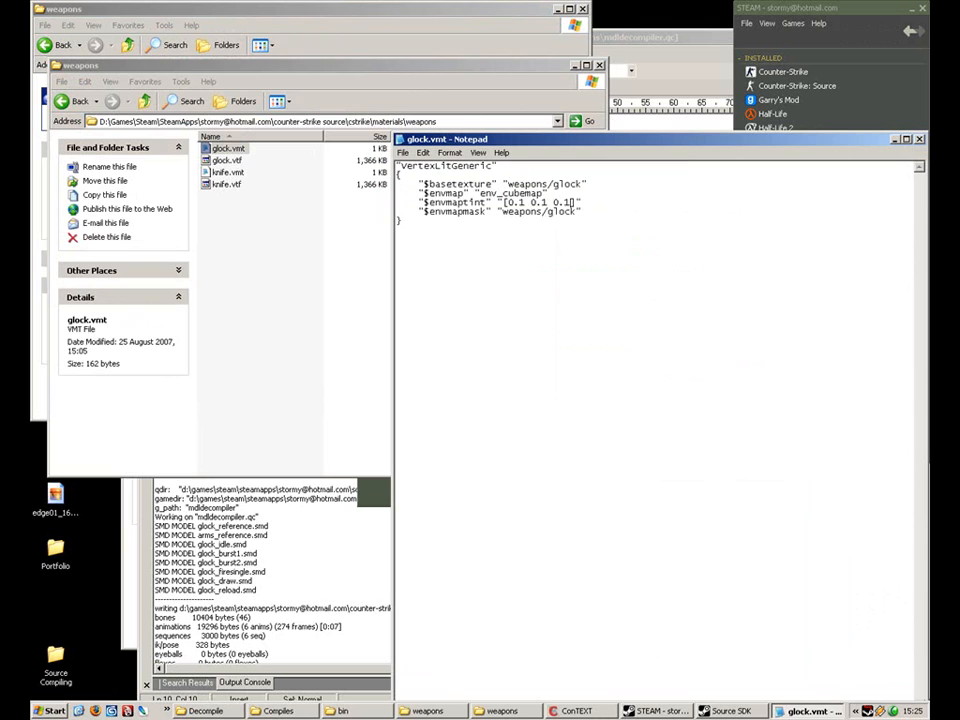
{"action": "left_click", "coordinate": [410, 152]}
{"action": "left_click", "coordinate": [431, 189]}
Switch to the Source SDK launcher and start the Model Viewer again
{"action": "left_click", "coordinate": [370, 505]}
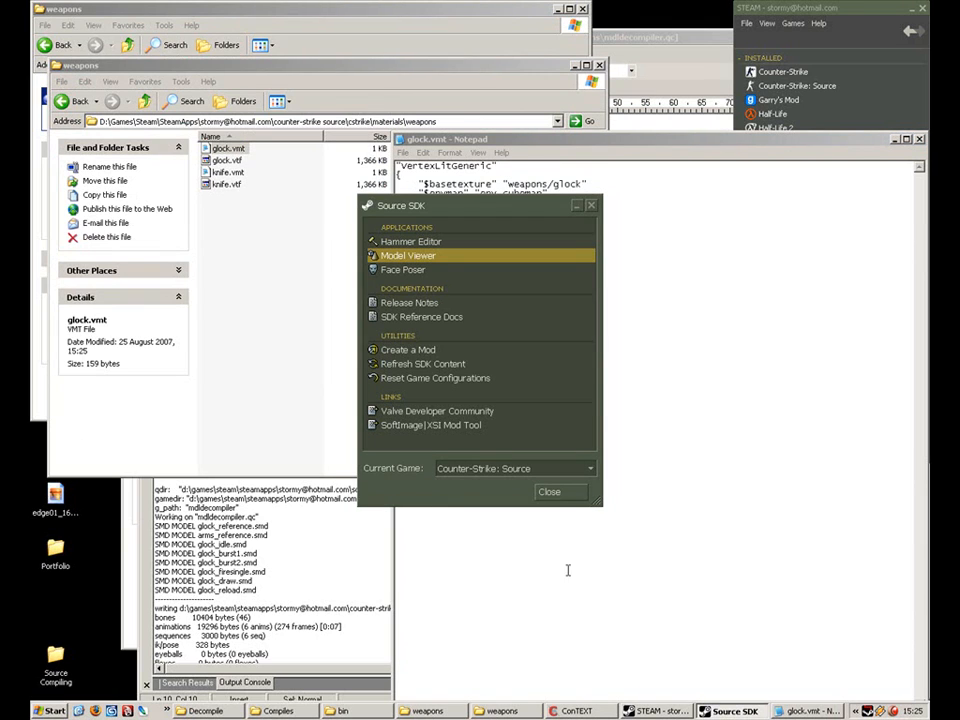
{"action": "left_click", "coordinate": [673, 712]}
{"action": "left_click", "coordinate": [742, 712]}
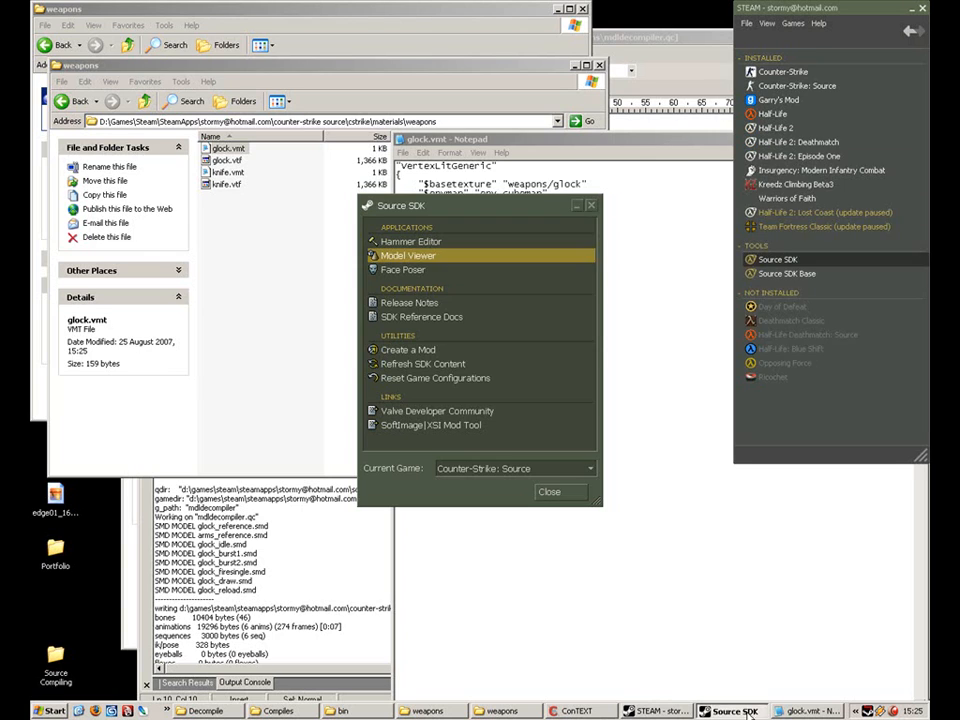
{"action": "left_click", "coordinate": [782, 711]}
{"action": "left_click", "coordinate": [751, 710]}
{"action": "left_click", "coordinate": [688, 712]}
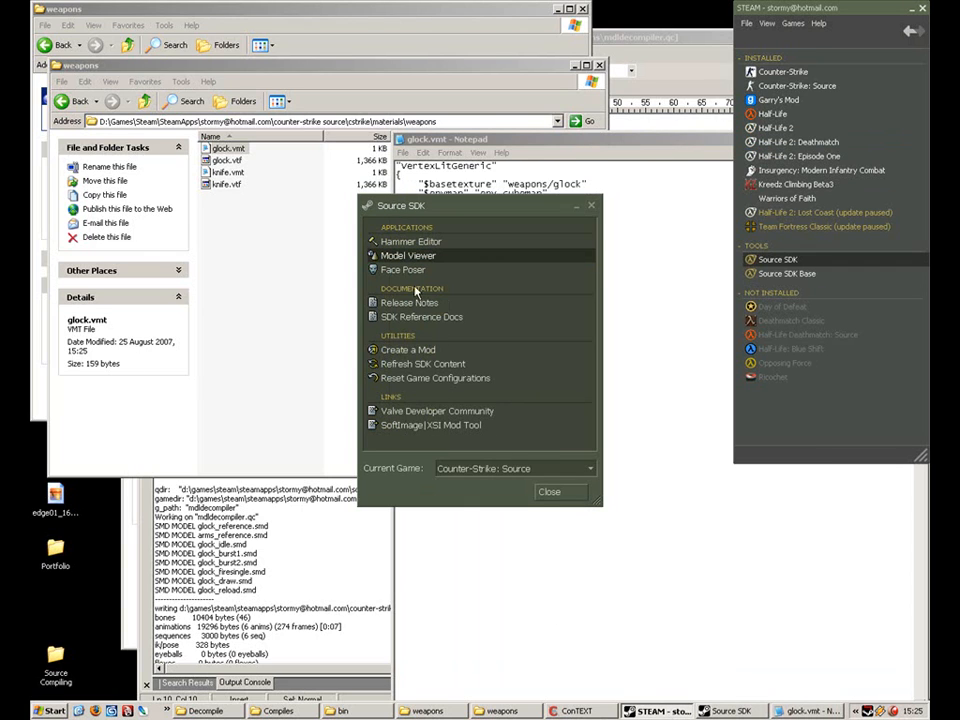
{"action": "left_click", "coordinate": [410, 258]}
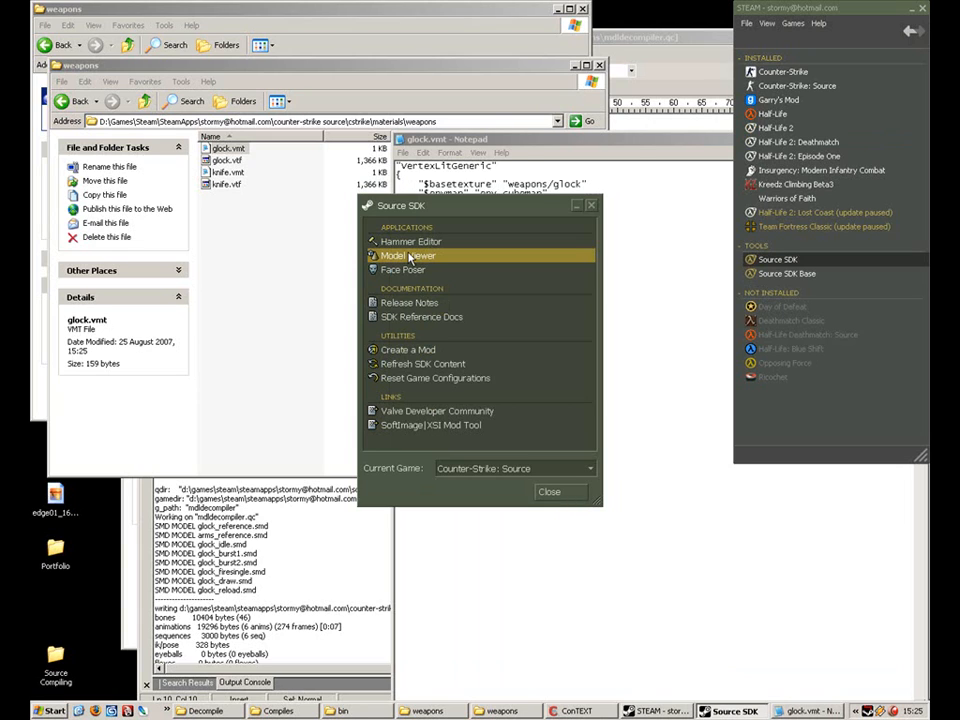
{"action": "double_click", "coordinate": [410, 258]}
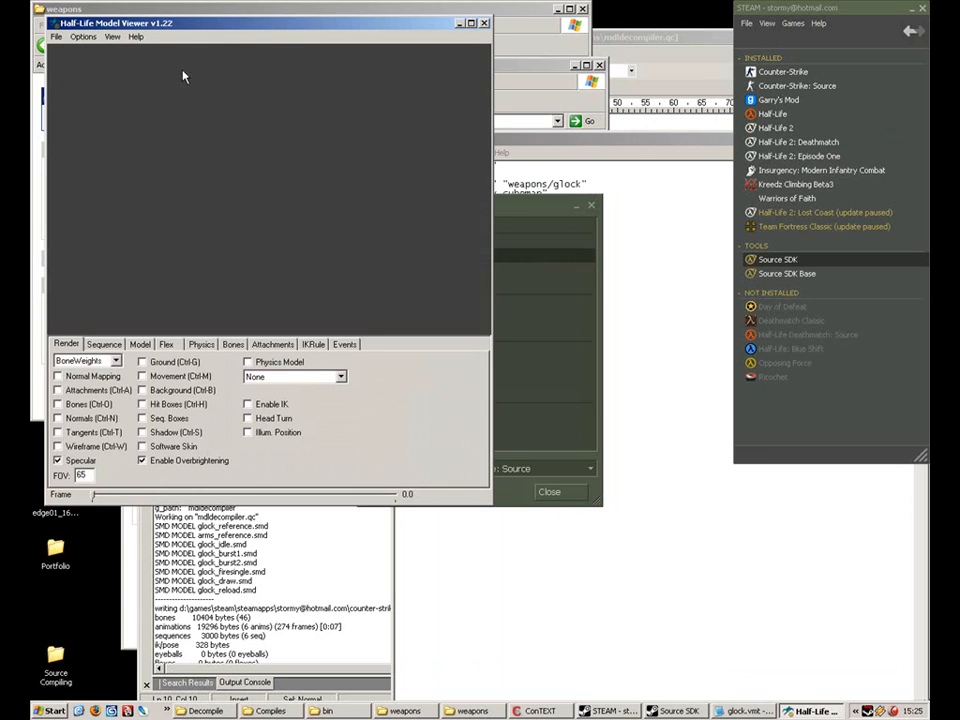
Reload models\weapons\v_pist_glock18.mdl from the recent models and maximize the viewer window
{"action": "left_click", "coordinate": [57, 38]}
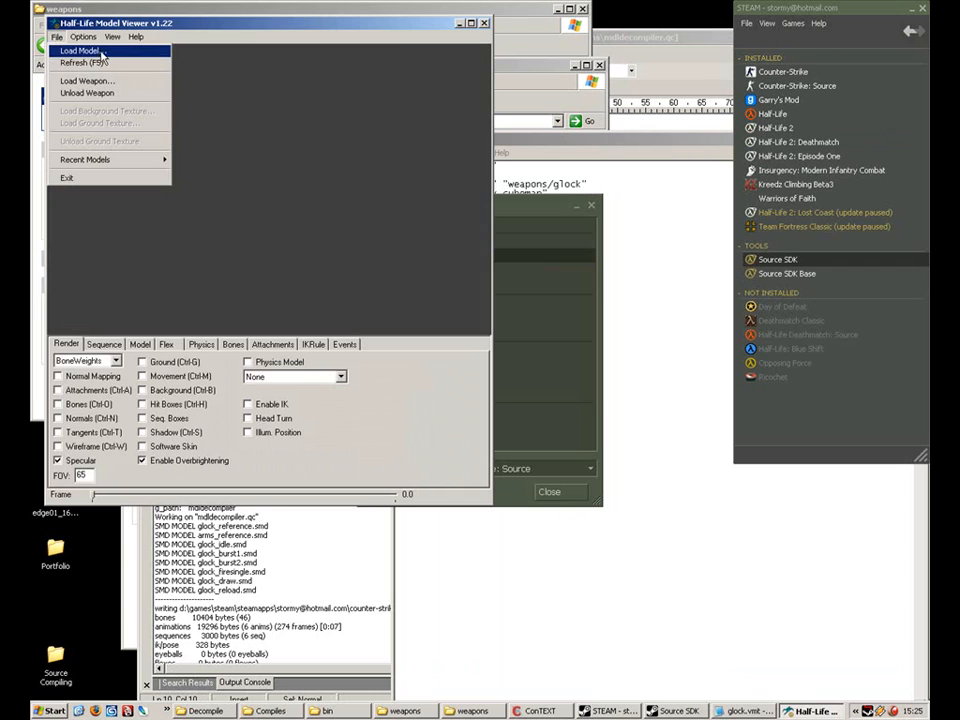
{"action": "mouse_move", "coordinate": [128, 163]}
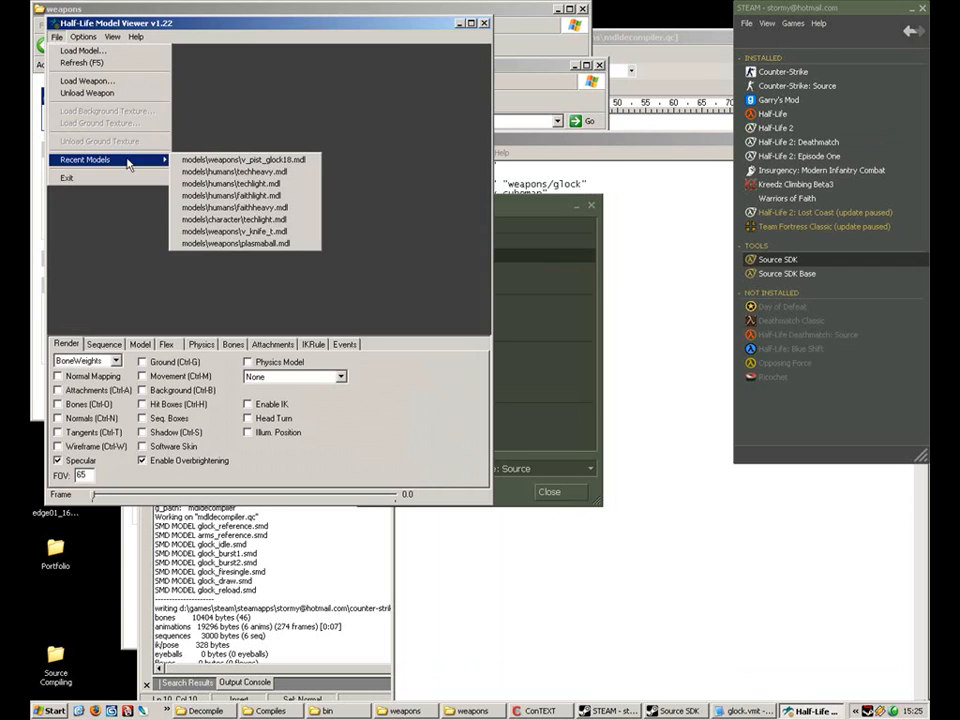
{"action": "left_click", "coordinate": [207, 166]}
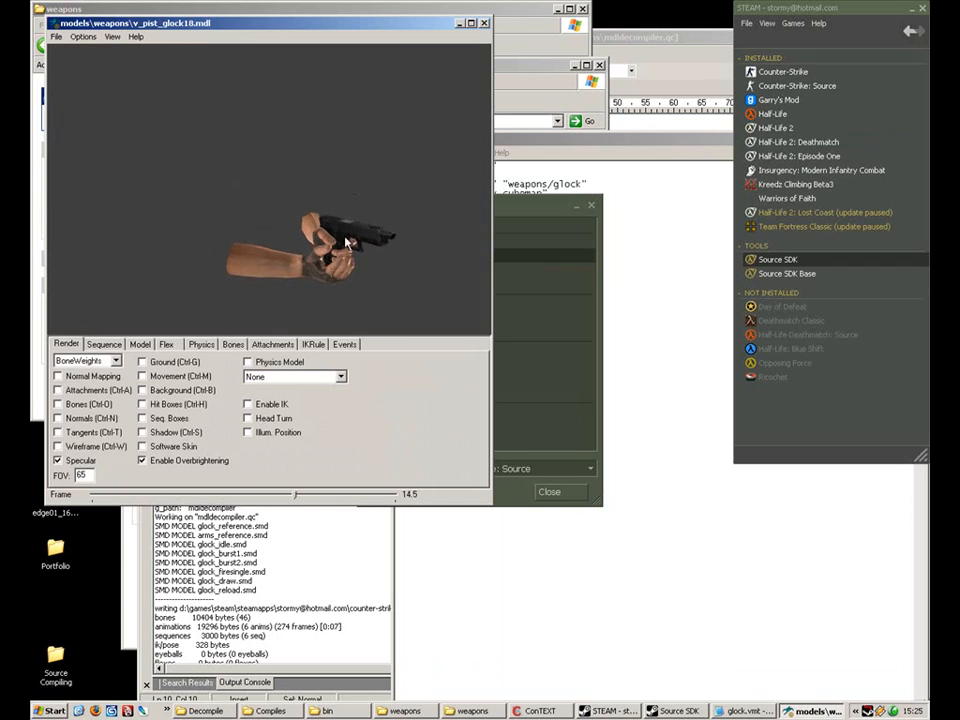
{"action": "double_click", "coordinate": [347, 24]}
Examine the reflections on the reloaded Glock from behind and close up
{"action": "right_click_drag", "start_coordinate": [430, 314], "coordinate": [450, 317]}
{"action": "left_click_drag", "start_coordinate": [450, 317], "coordinate": [535, 336]}
{"action": "mouse_move", "coordinate": [601, 330]}
{"action": "left_mouse_down"}
{"action": "mouse_move", "coordinate": [741, 330]}
{"action": "mouse_move", "coordinate": [619, 334]}
{"action": "mouse_move", "coordinate": [613, 349]}
{"action": "left_mouse_up"}
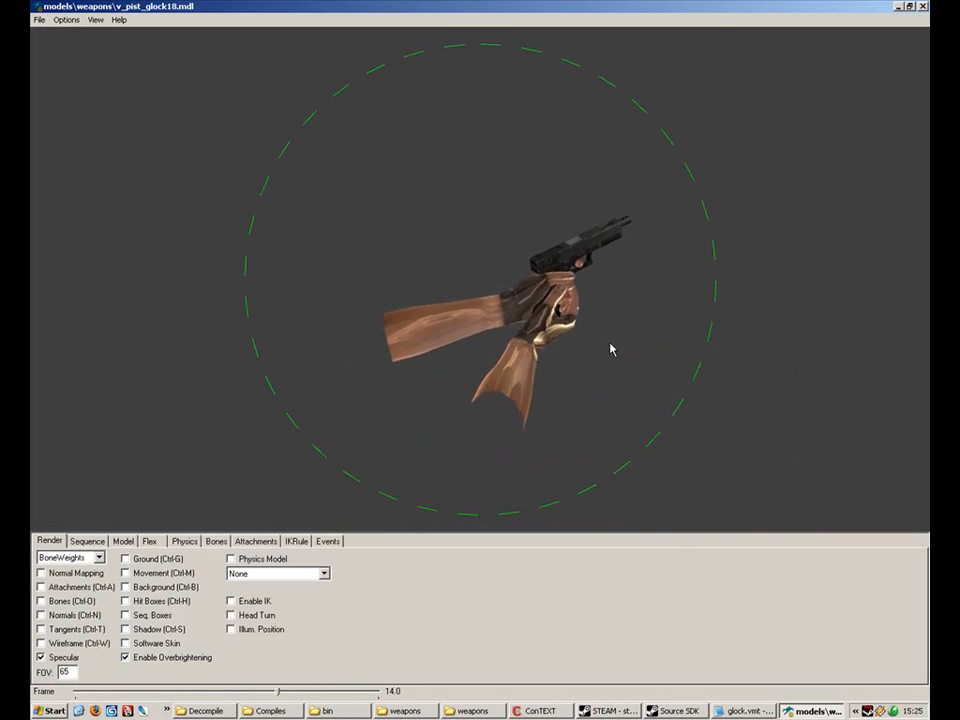
{"action": "right_click_drag", "start_coordinate": [611, 349], "coordinate": [622, 328]}
{"action": "left_click_drag", "start_coordinate": [626, 318], "coordinate": [632, 312]}
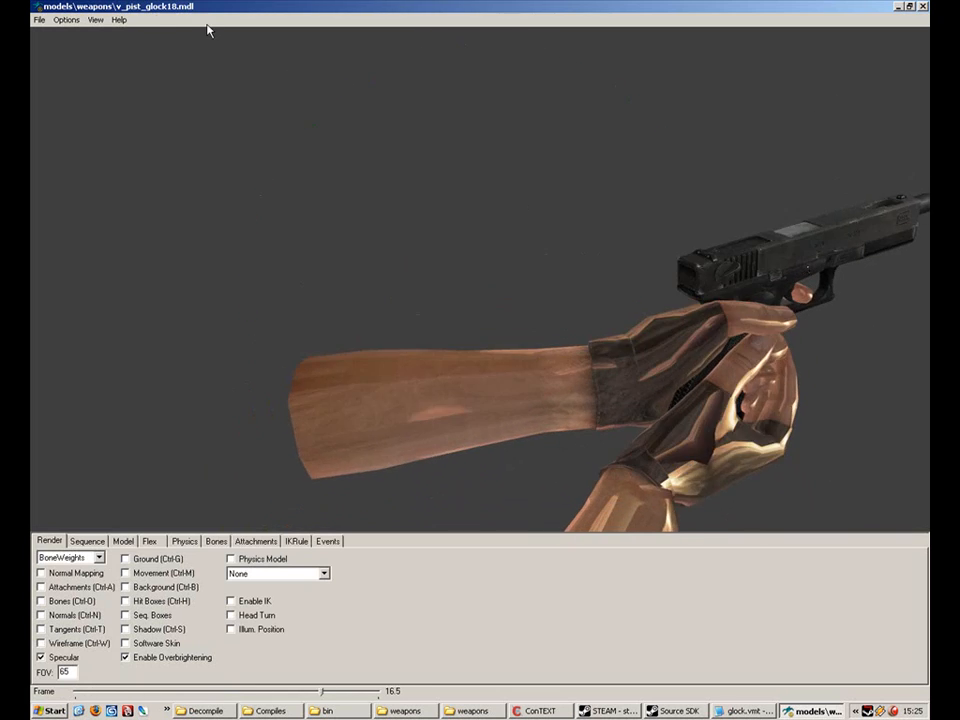
Read the viewer's mouse controls in its About information and bring the whole Glock into view
{"action": "left_click", "coordinate": [119, 19]}
{"action": "left_click", "coordinate": [122, 51]}
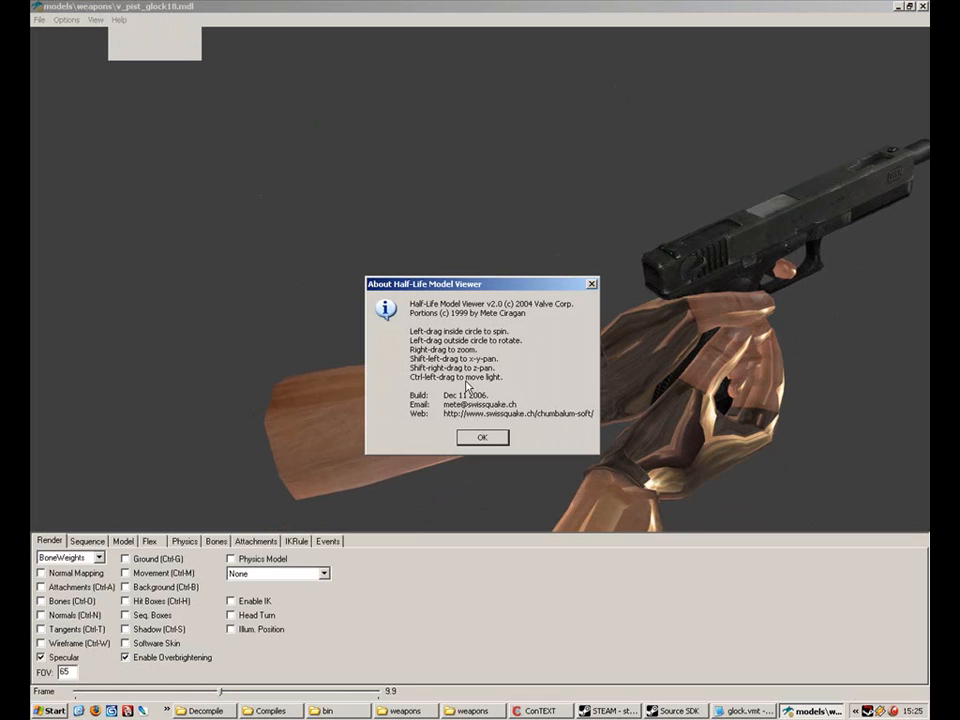
{"action": "left_click", "coordinate": [482, 437]}
{"action": "left_click_drag", "start_coordinate": [484, 437], "coordinate": [548, 365]}
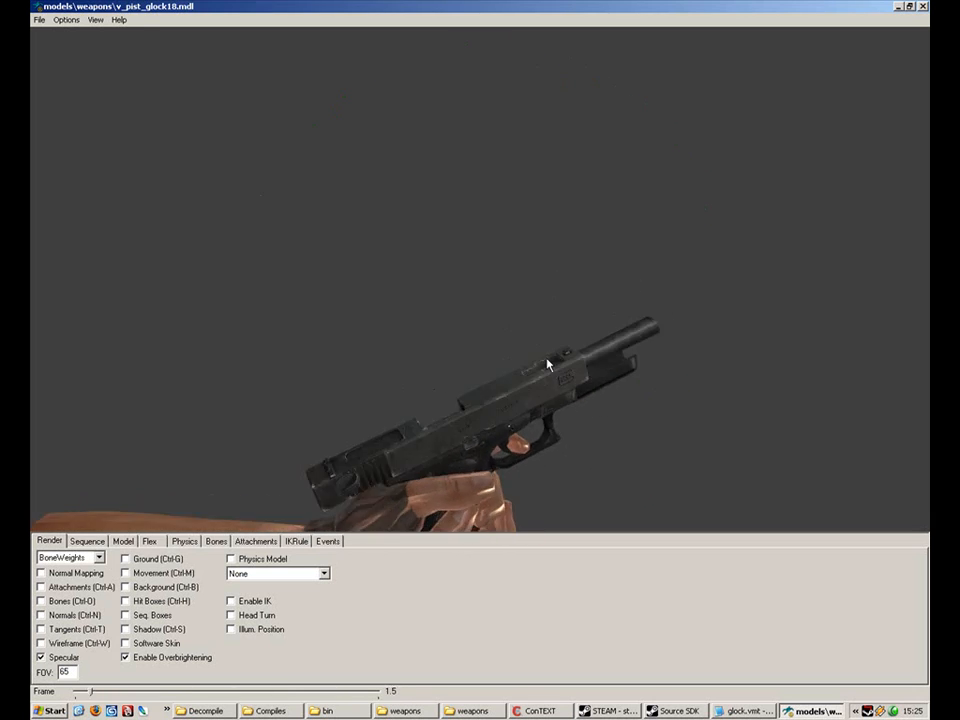
Slow the glock_firesingle playback to x 0.05 and inspect the Glock's slide from the side
{"action": "left_click", "coordinate": [87, 541]}
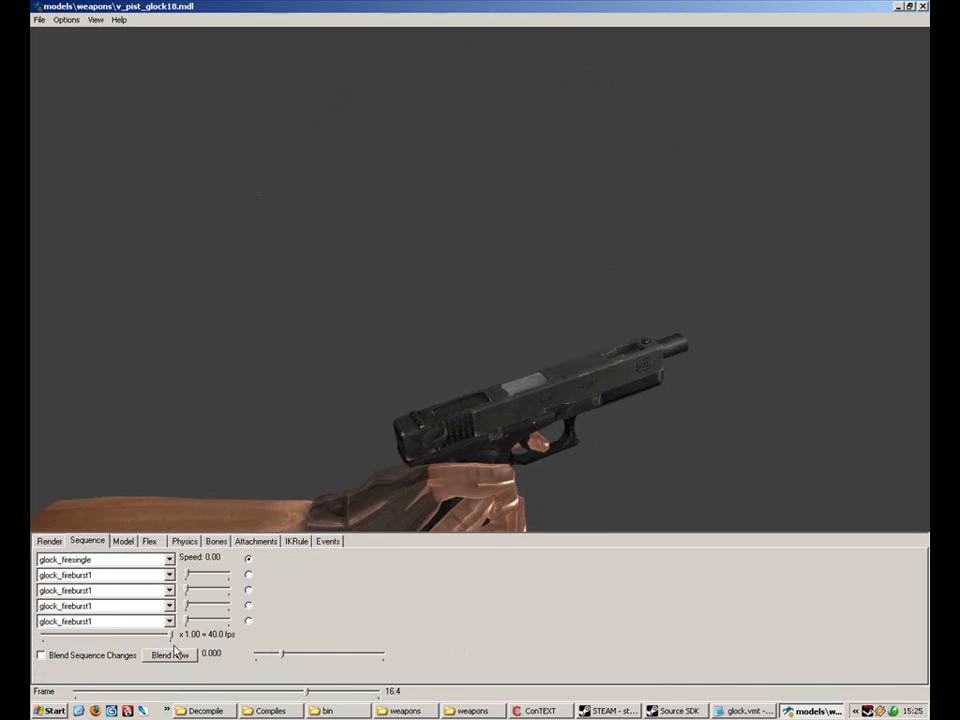
{"action": "left_click_drag", "start_coordinate": [171, 634], "coordinate": [51, 651]}
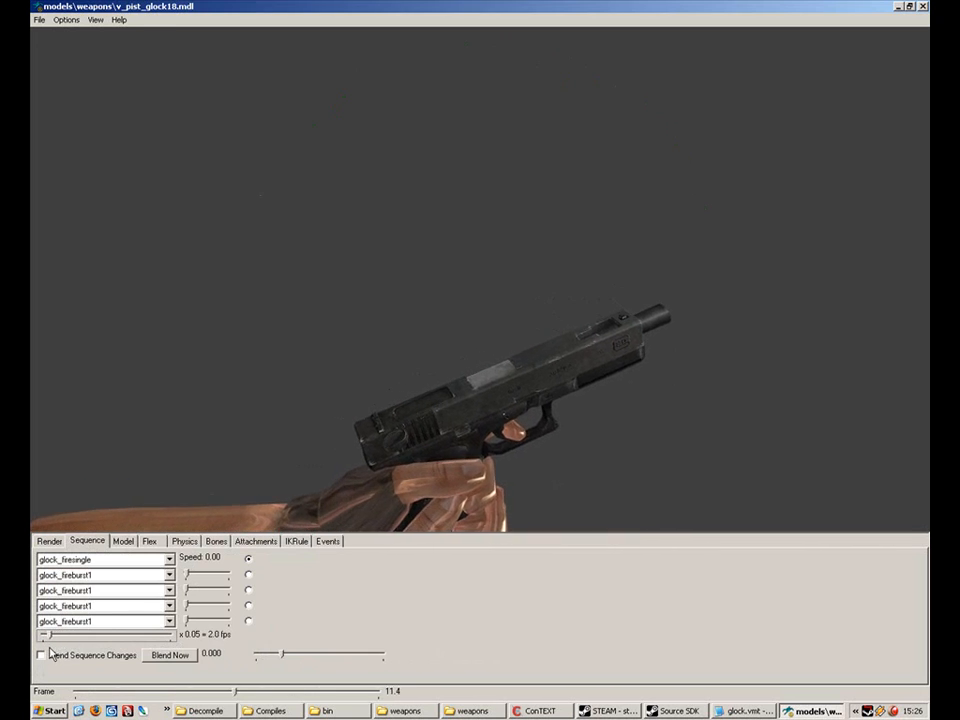
{"action": "left_click_drag", "start_coordinate": [322, 332], "coordinate": [403, 313]}
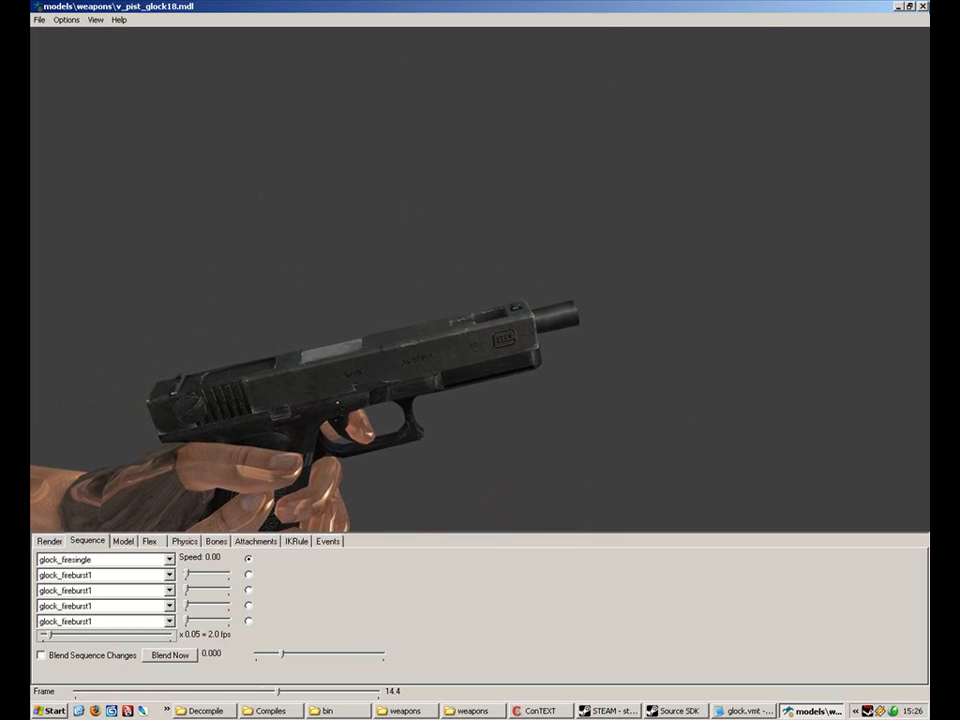
Switch to glock.vmt in Notepad, set the $envmaptint values to 0.25, save the file and close it
{"action": "left_click", "coordinate": [902, 7]}
{"action": "left_click", "coordinate": [360, 221]}
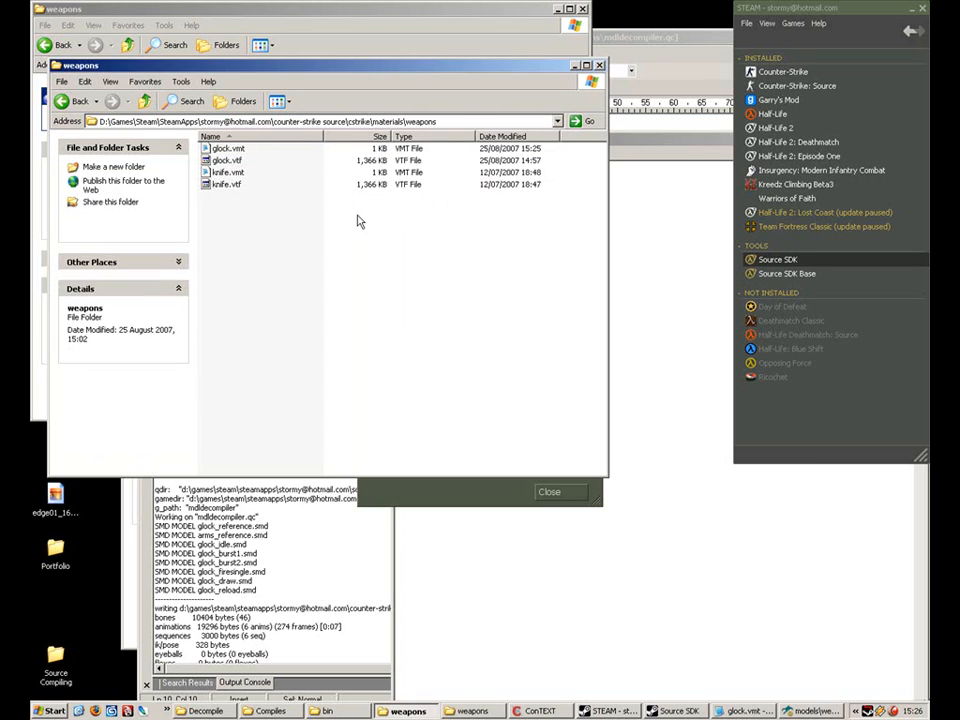
{"action": "left_click", "coordinate": [642, 262]}
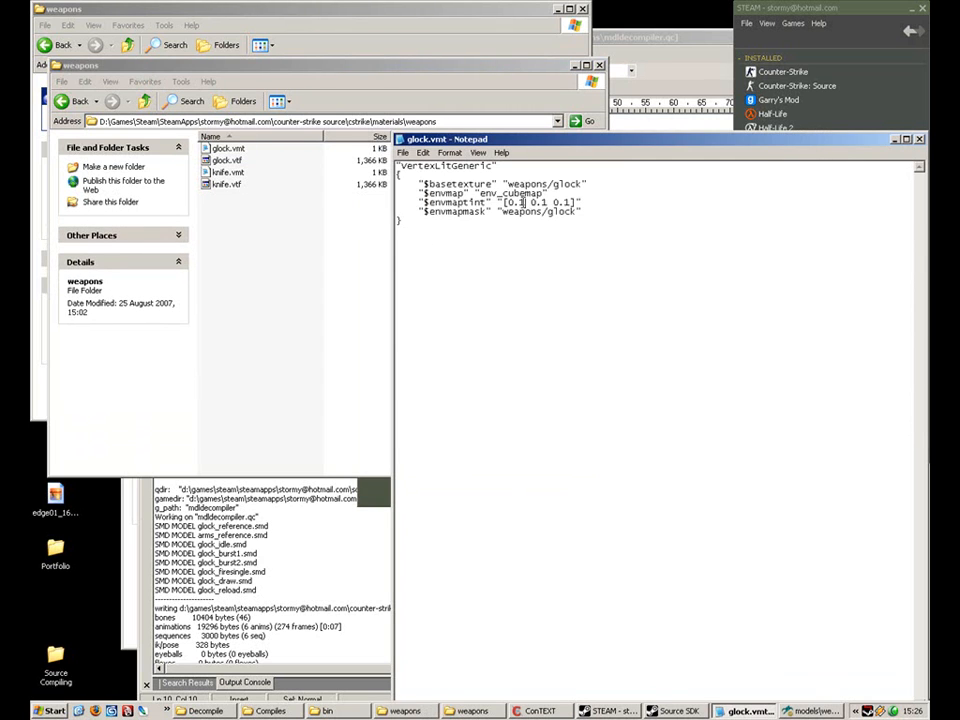
{"action": "type", "text": "5 0.25"}
{"action": "left_click", "coordinate": [402, 152]}
{"action": "left_click", "coordinate": [458, 192]}
{"action": "left_click", "coordinate": [920, 139]}
Open mdldecompiler.qc from the Compiles folder, highlight its $cdmaterials "weapons\" line and close the file
{"action": "left_click", "coordinate": [130, 548]}
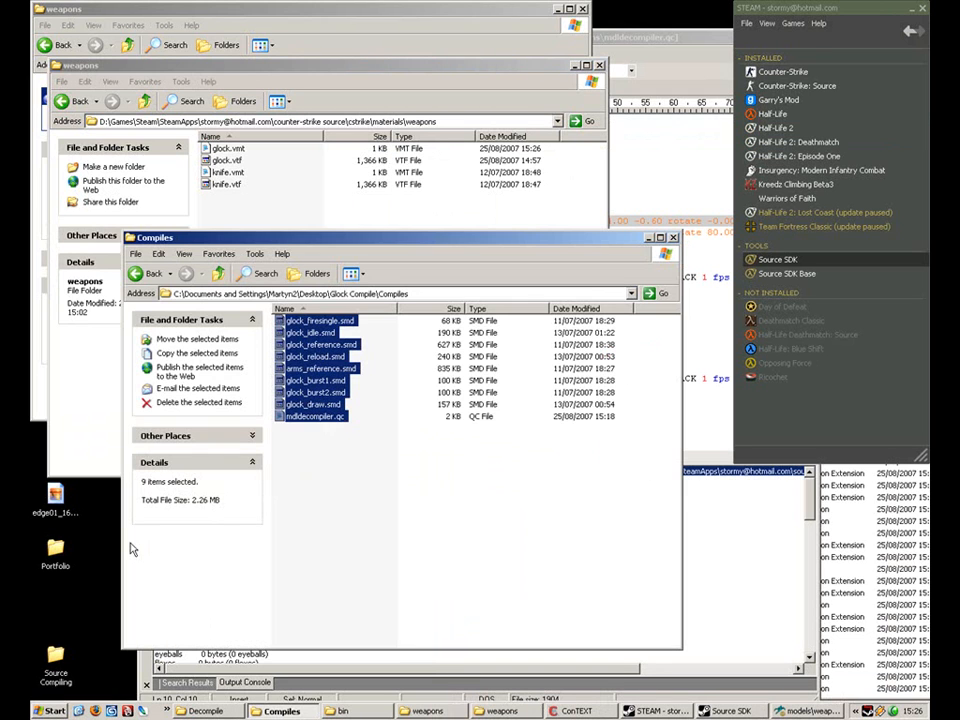
{"action": "double_click", "coordinate": [337, 419]}
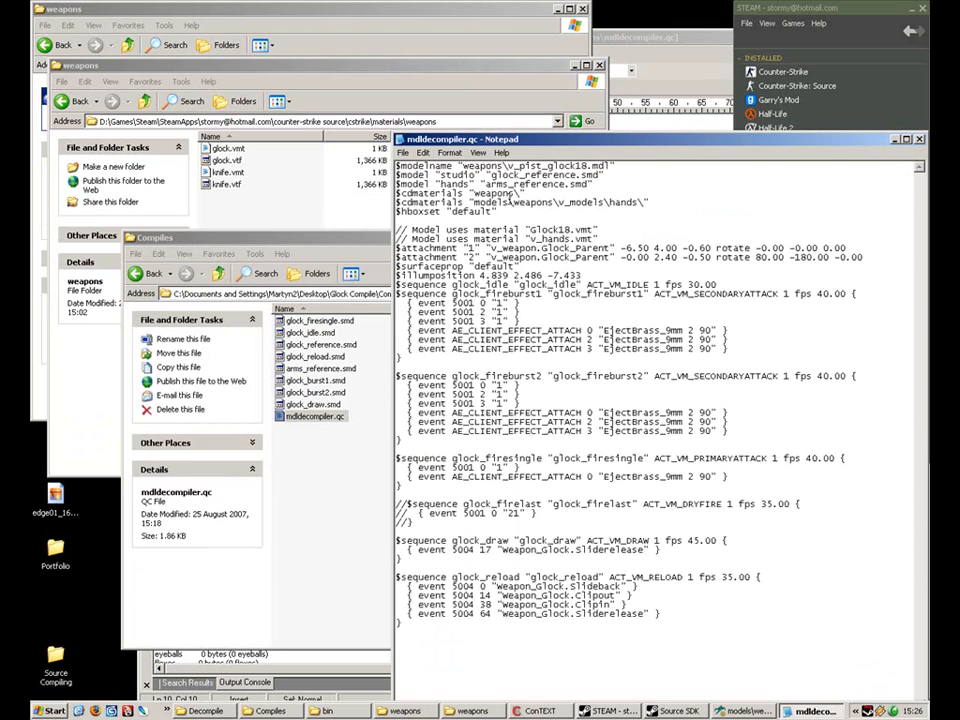
{"action": "left_click_drag", "start_coordinate": [537, 191], "coordinate": [394, 193]}
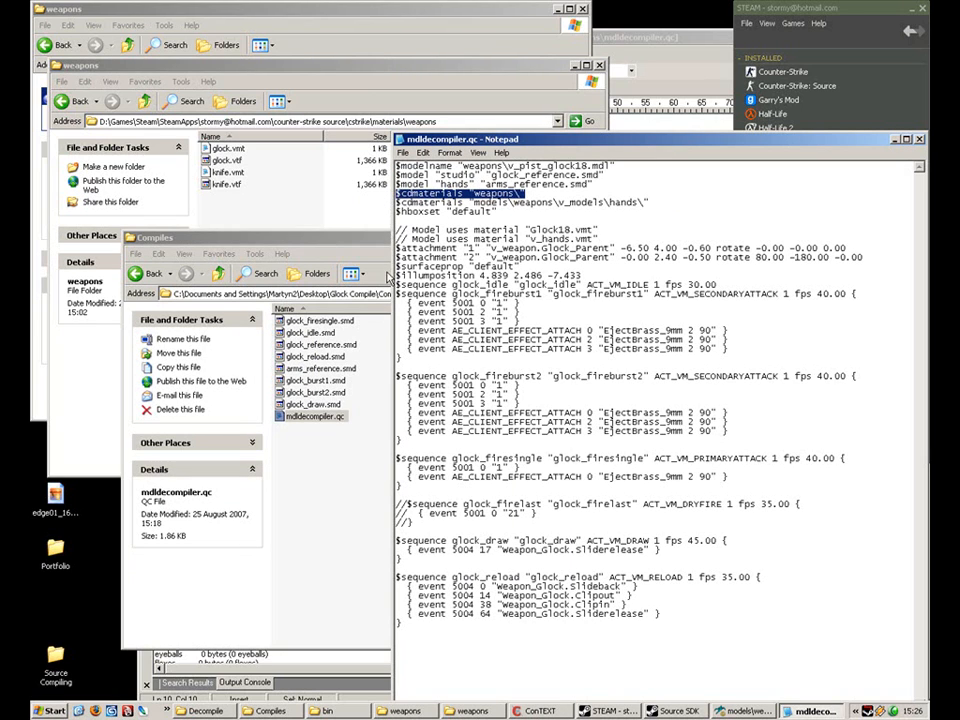
{"action": "left_click", "coordinate": [920, 139]}
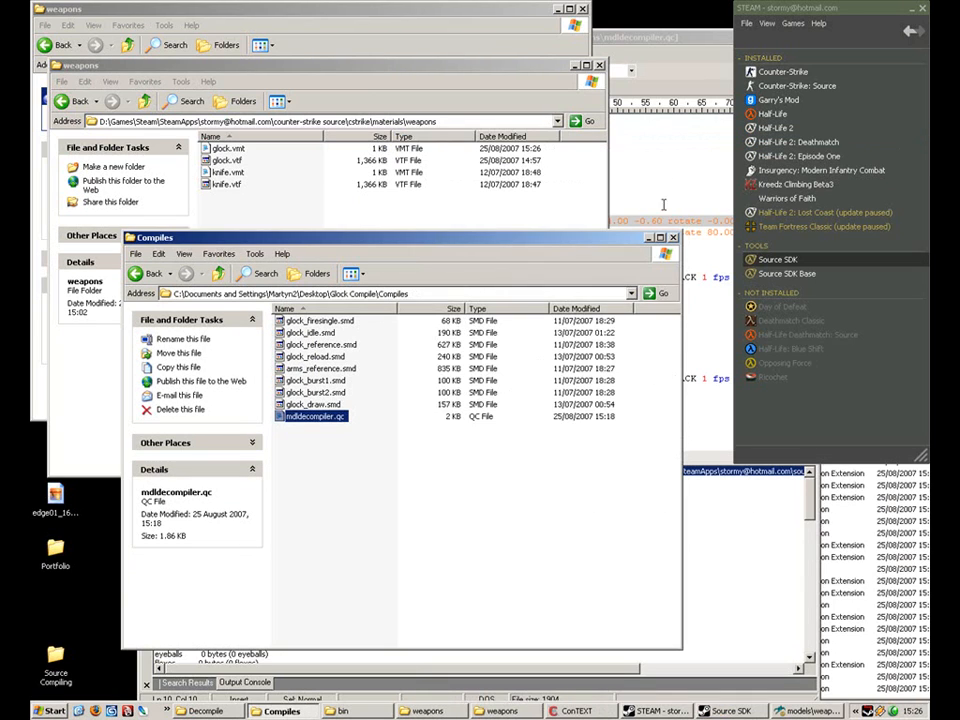
Close the open weapons folder windows and review the end of the mdldecompiler.qc compile output in ConTEXT
{"action": "left_click", "coordinate": [599, 65]}
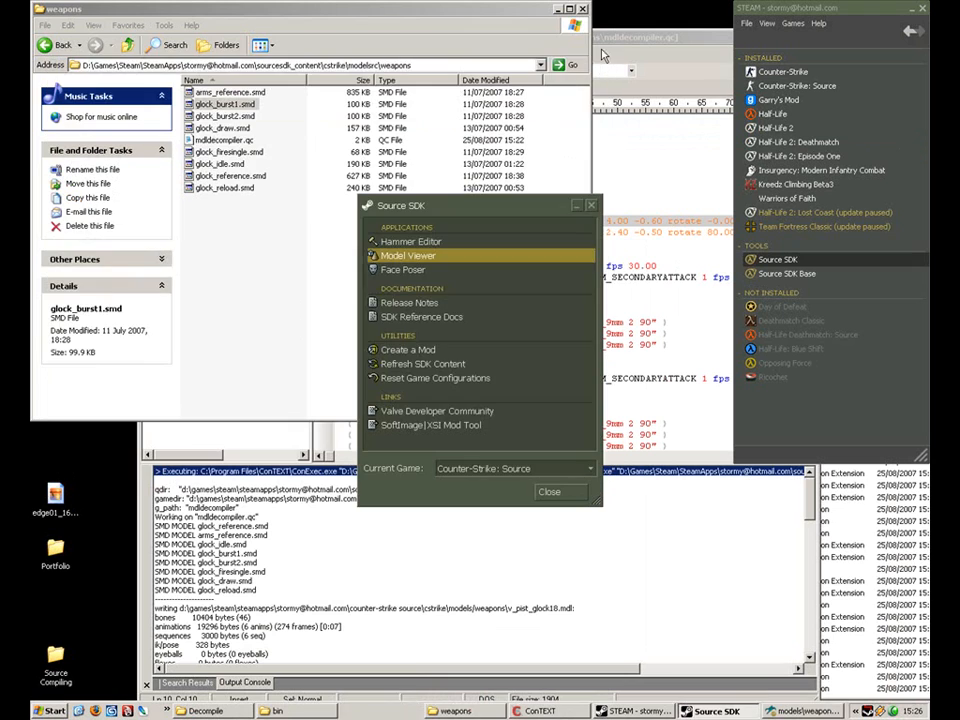
{"action": "left_click", "coordinate": [583, 9]}
{"action": "left_click", "coordinate": [588, 38]}
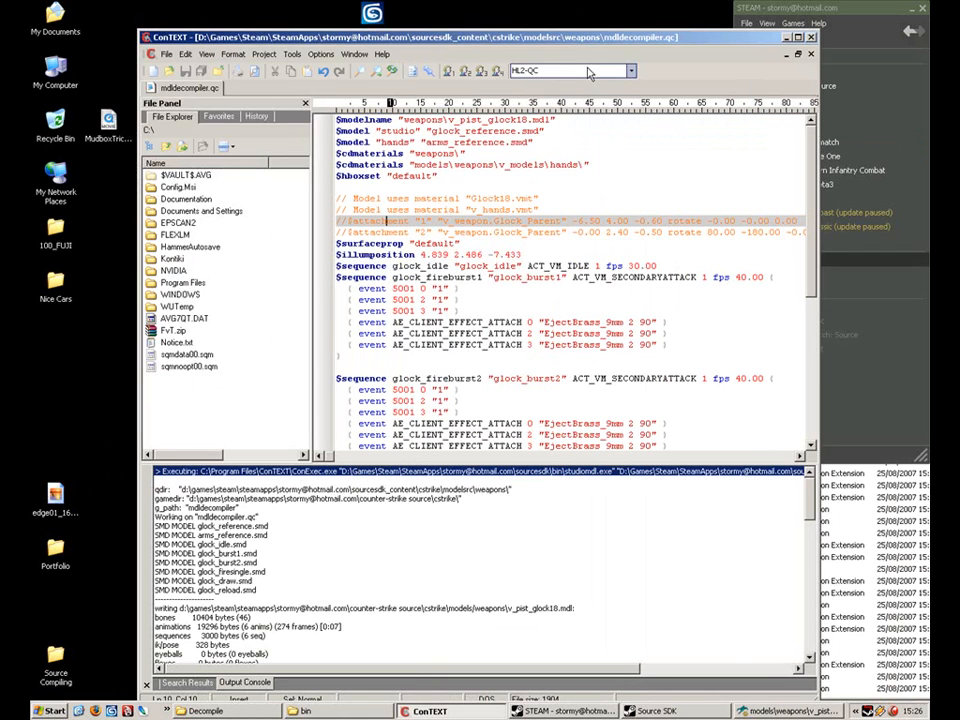
{"action": "left_click_drag", "start_coordinate": [810, 495], "coordinate": [810, 652]}
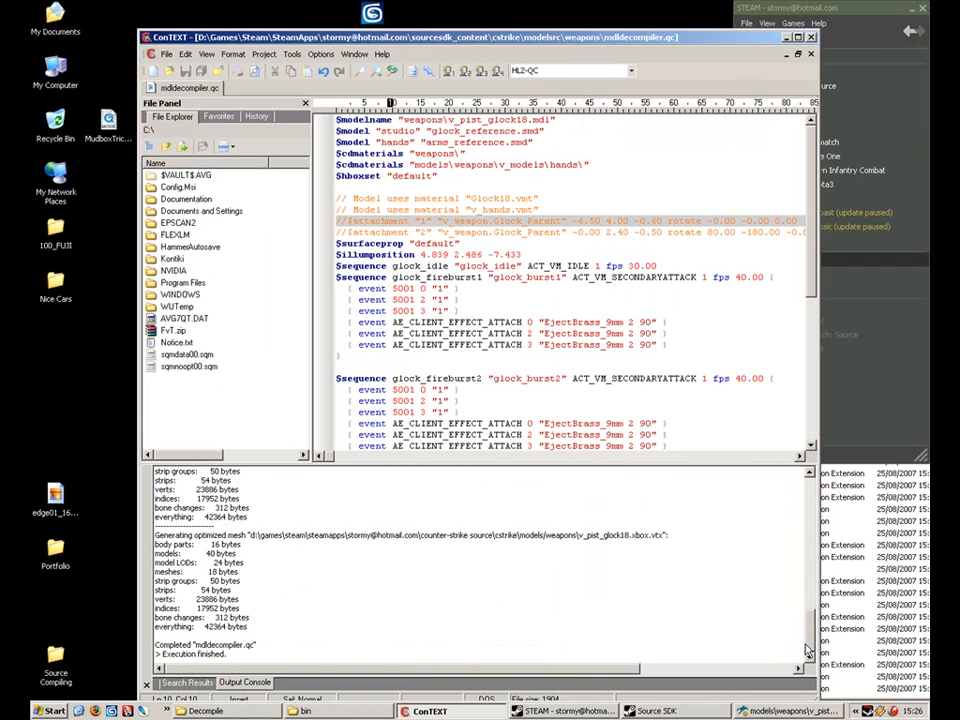
Maximize the ConTEXT window and review the mdldecompiler.qc compile output in the console, ending back at its first line
{"action": "left_click_drag", "start_coordinate": [805, 643], "coordinate": [810, 525]}
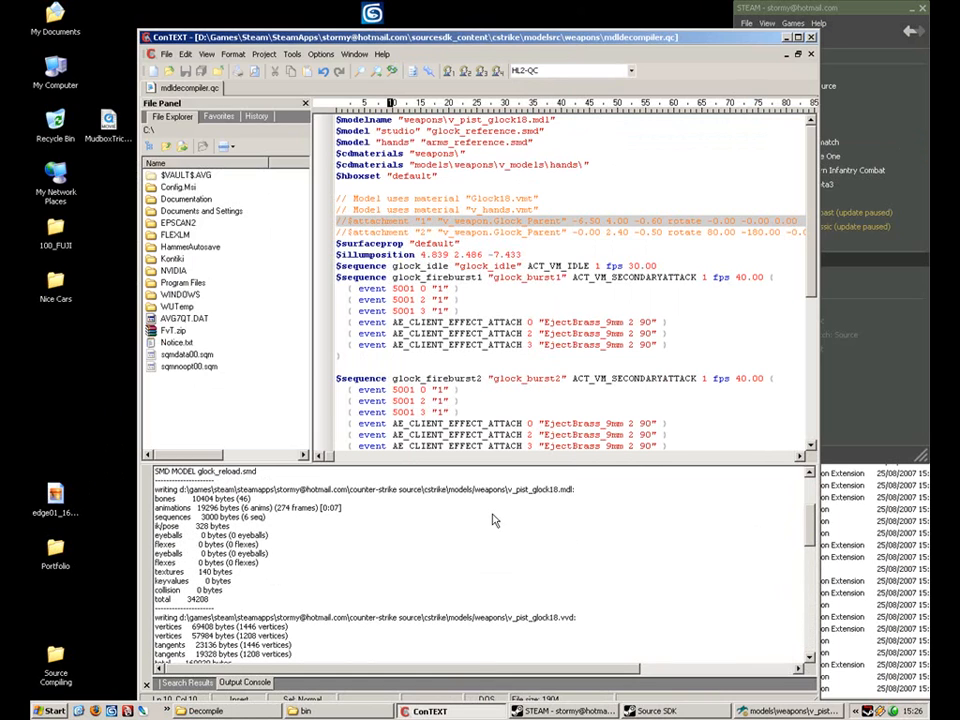
{"action": "left_click_drag", "start_coordinate": [810, 525], "coordinate": [797, 490]}
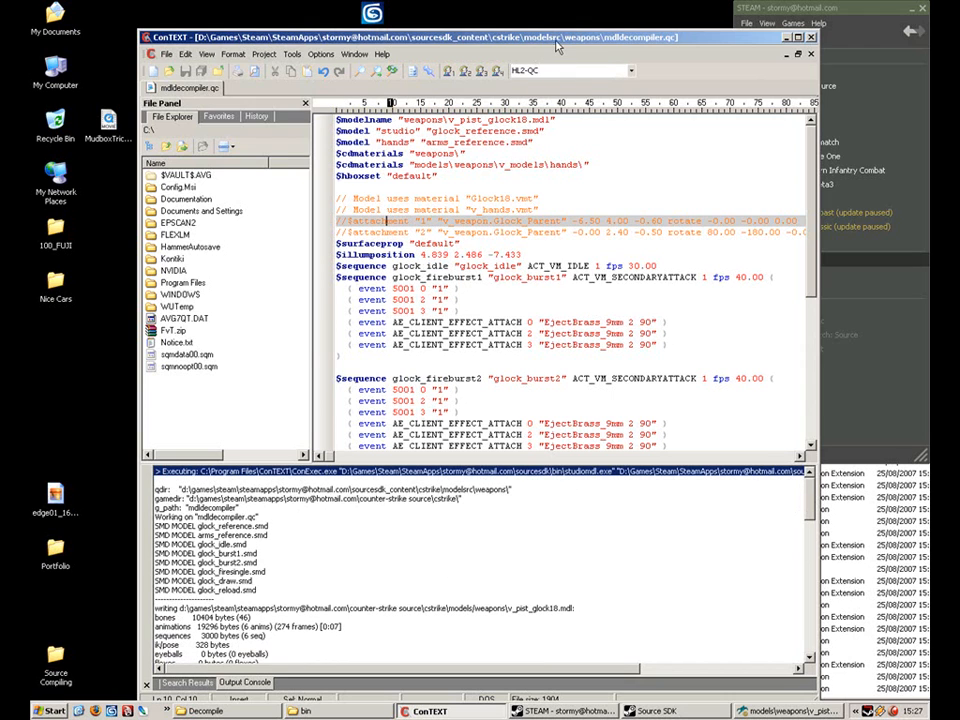
{"action": "double_click", "coordinate": [420, 37]}
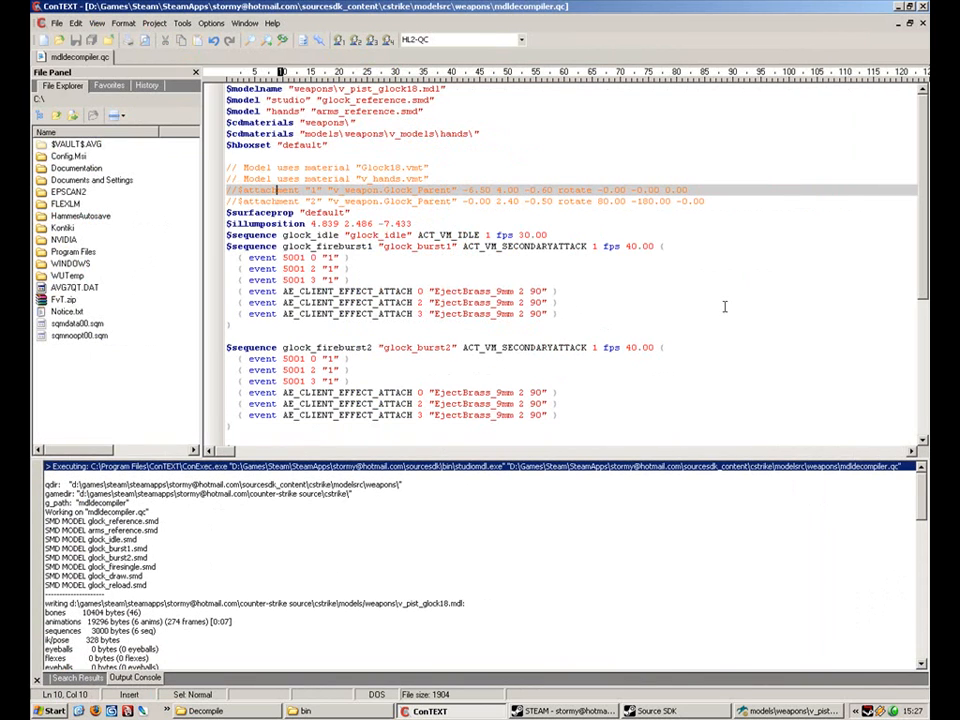
{"action": "scroll", "coordinate": [893, 624], "scroll_direction": "down", "scroll_amount": 10}
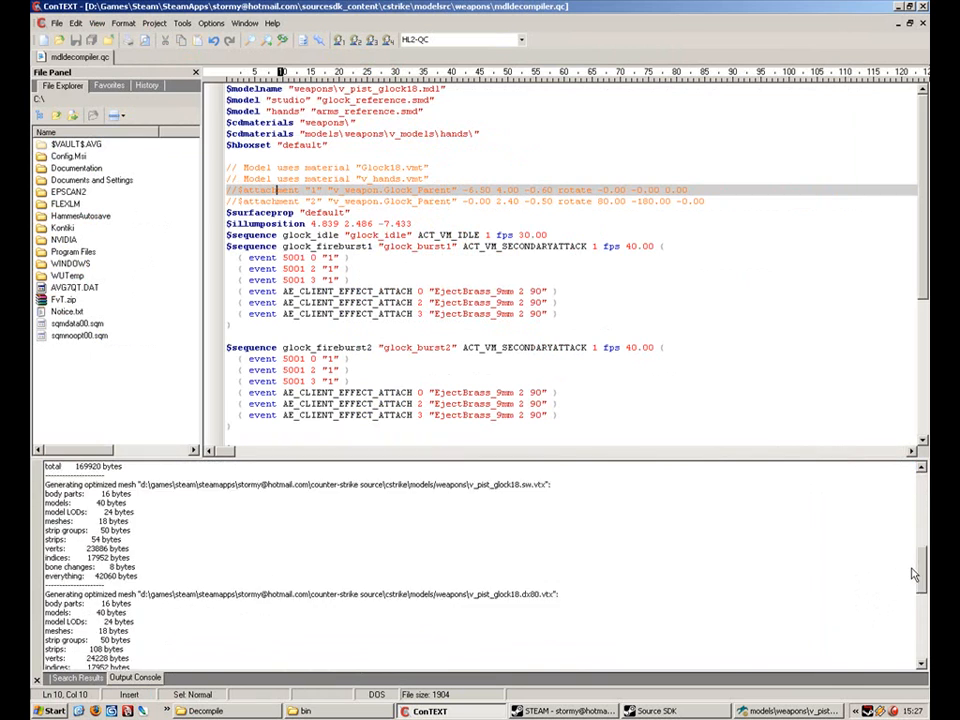
{"action": "left_click_drag", "start_coordinate": [893, 624], "coordinate": [780, 495]}
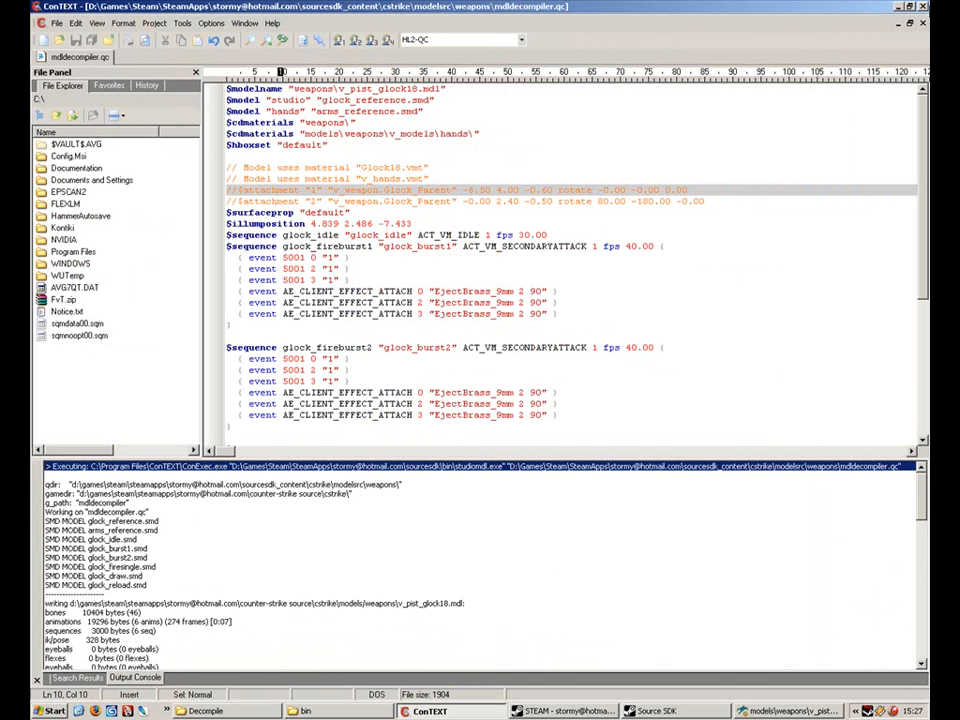
Close ConTEXT, the Source SDK, the bin folder and the Model Viewer, and launch Counter-Strike: Source from Steam
{"action": "left_click", "coordinate": [921, 6]}
{"action": "left_click", "coordinate": [589, 198]}
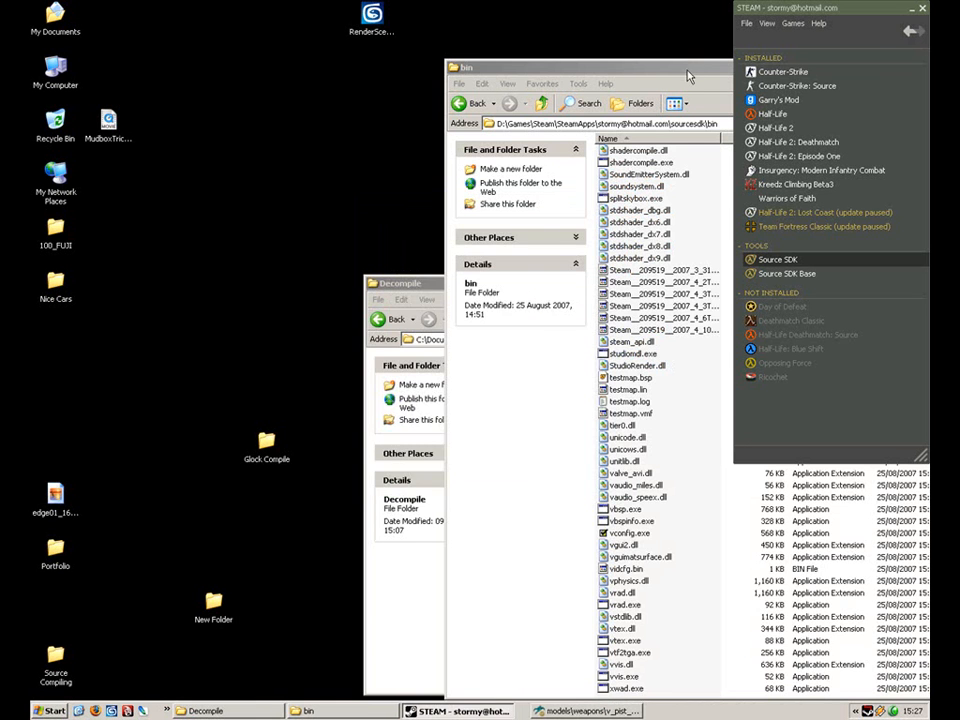
{"action": "left_click_drag", "start_coordinate": [688, 76], "coordinate": [510, 66]}
{"action": "left_click", "coordinate": [819, 57]}
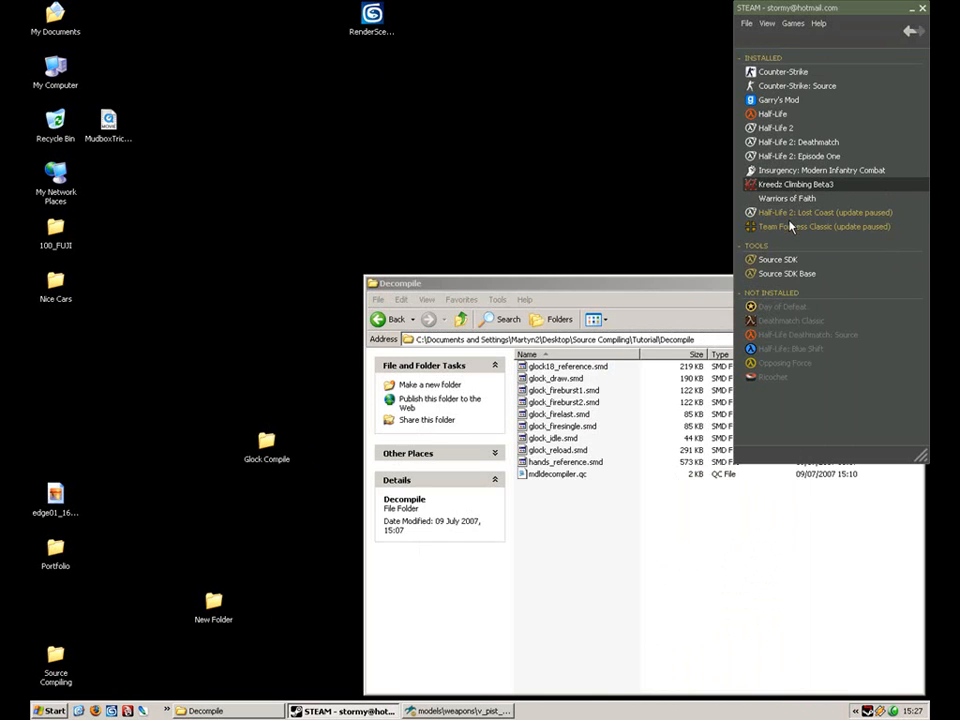
{"action": "left_click", "coordinate": [458, 711]}
{"action": "right_click", "coordinate": [490, 711]}
{"action": "left_click", "coordinate": [505, 706]}
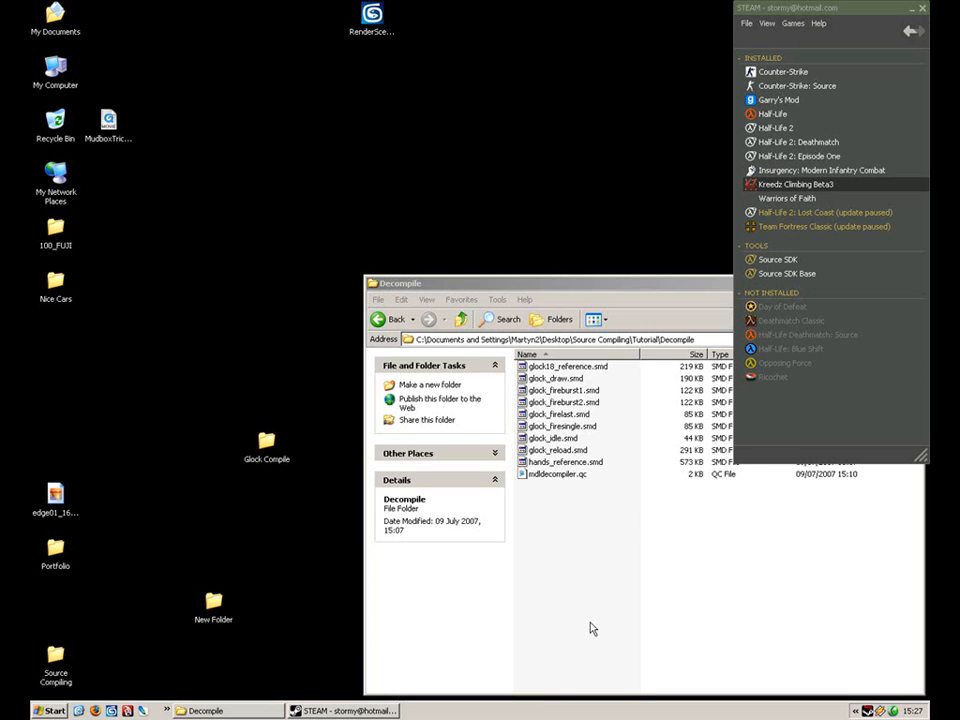
{"action": "double_click", "coordinate": [795, 86]}
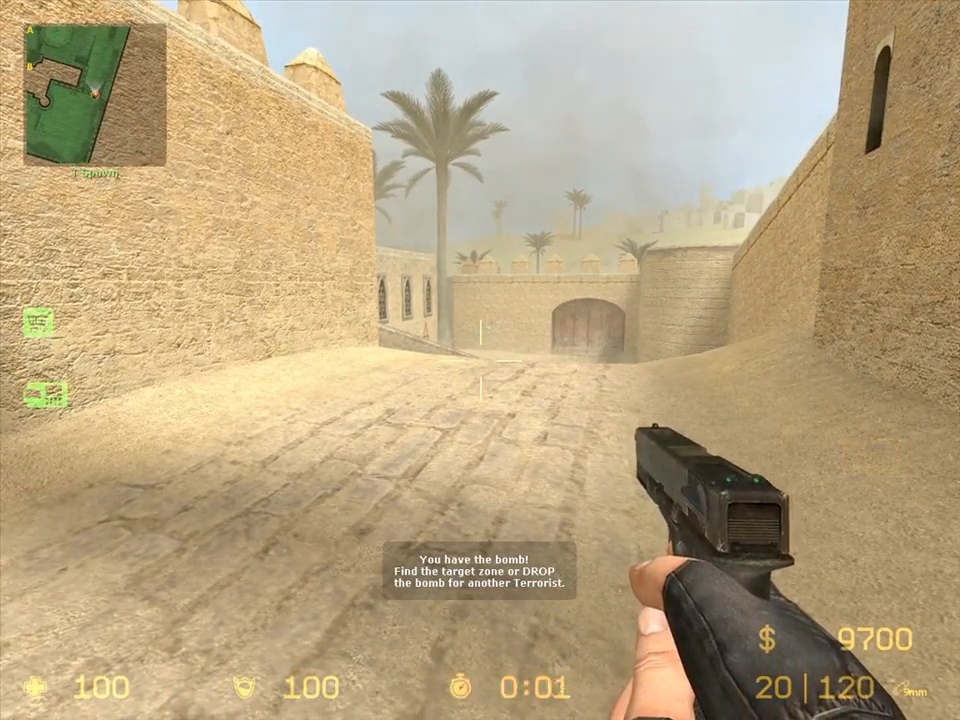
Walk back and forth through the T Spawn archway and redraw the Glock to check its view model in-game
{"action": "key", "text": "a"}
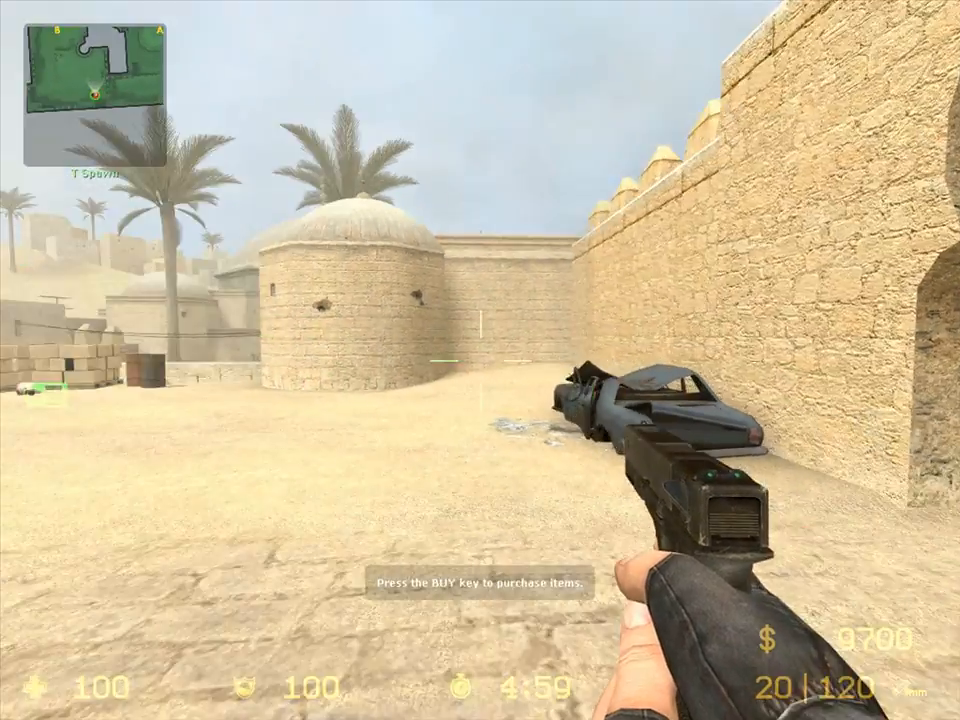
{"action": "key", "text": "w"}
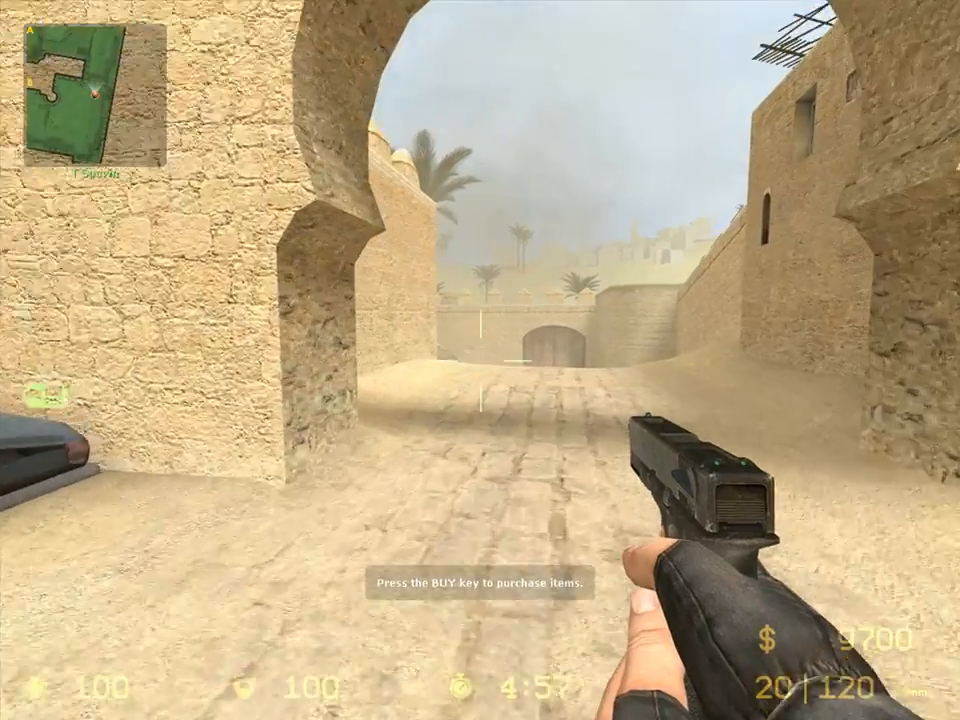
{"action": "key", "text": "w"}
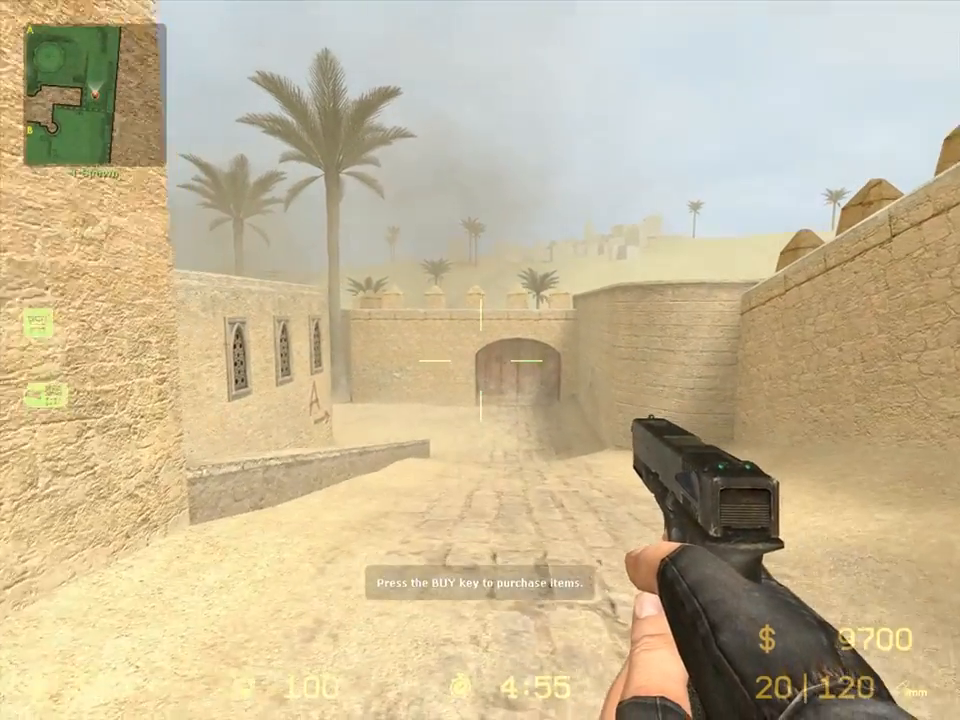
{"action": "key", "text": "q"}
{"action": "key", "text": "q"}
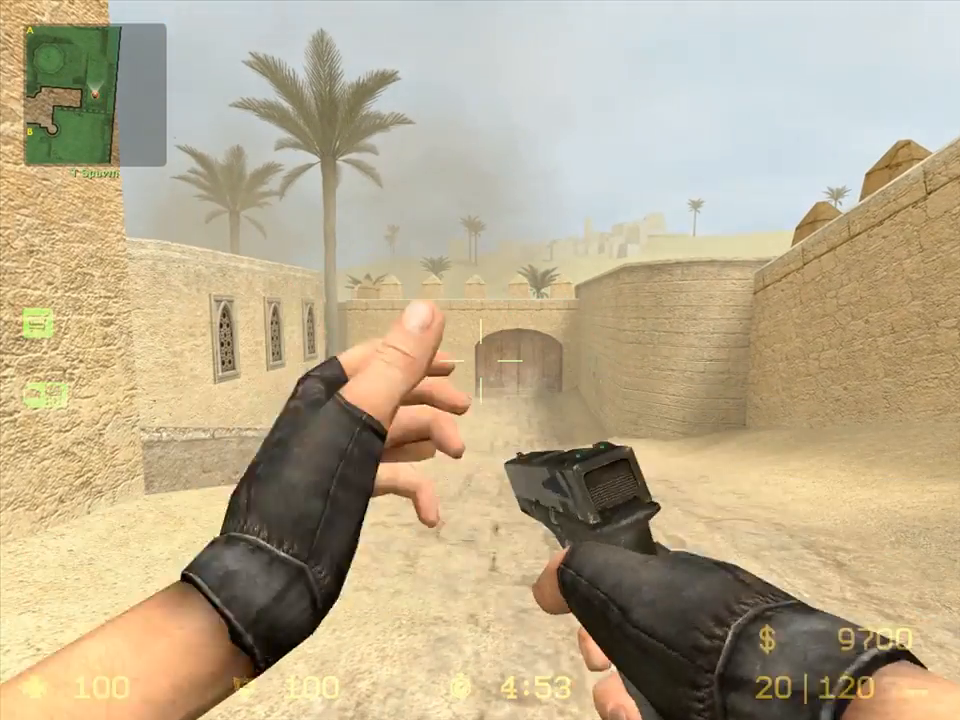
{"action": "key", "text": "s"}
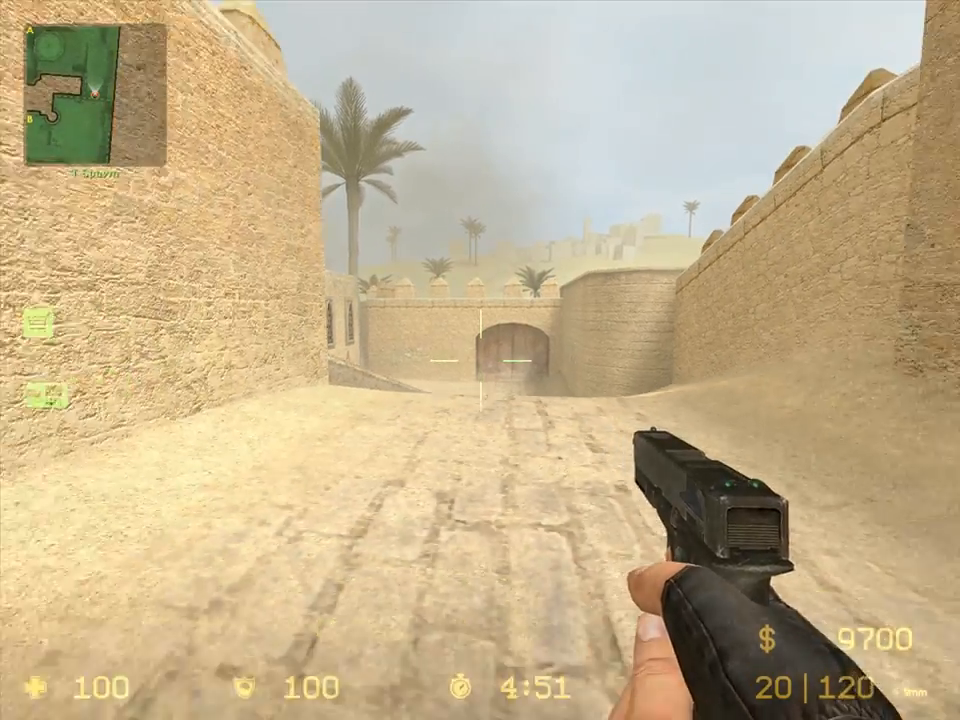
{"action": "key", "text": "s"}
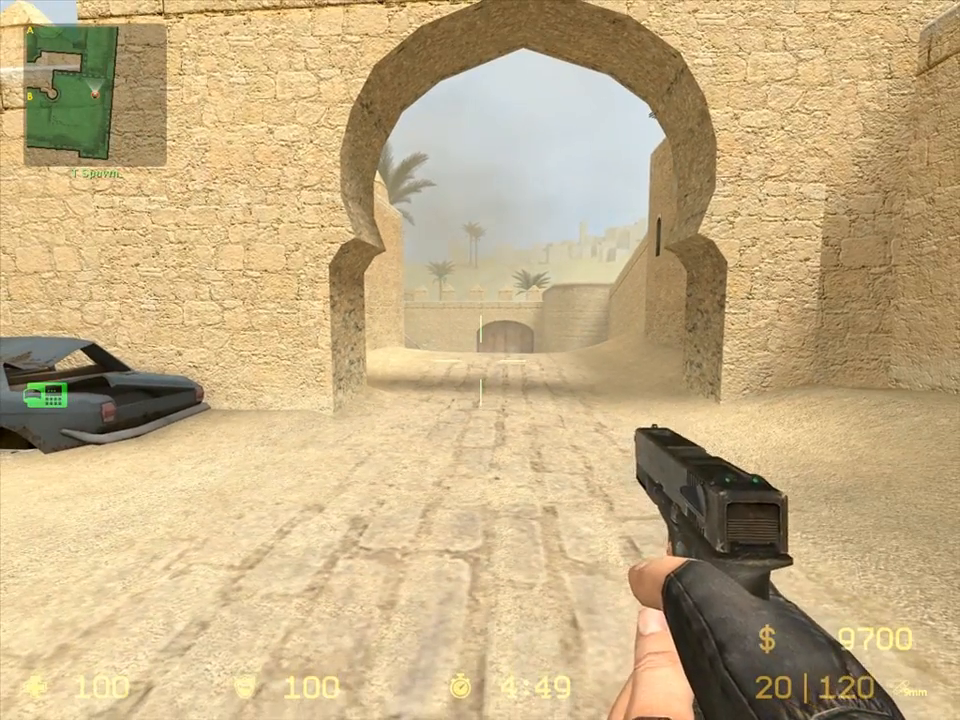
{"action": "key", "text": "w"}
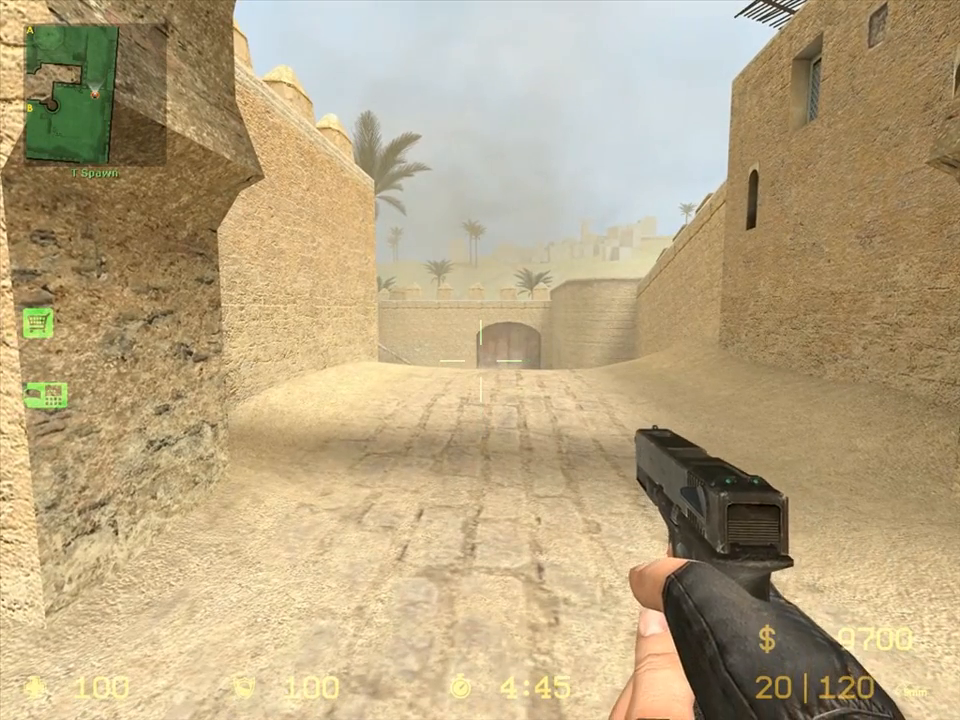
{"action": "key", "text": "s"}
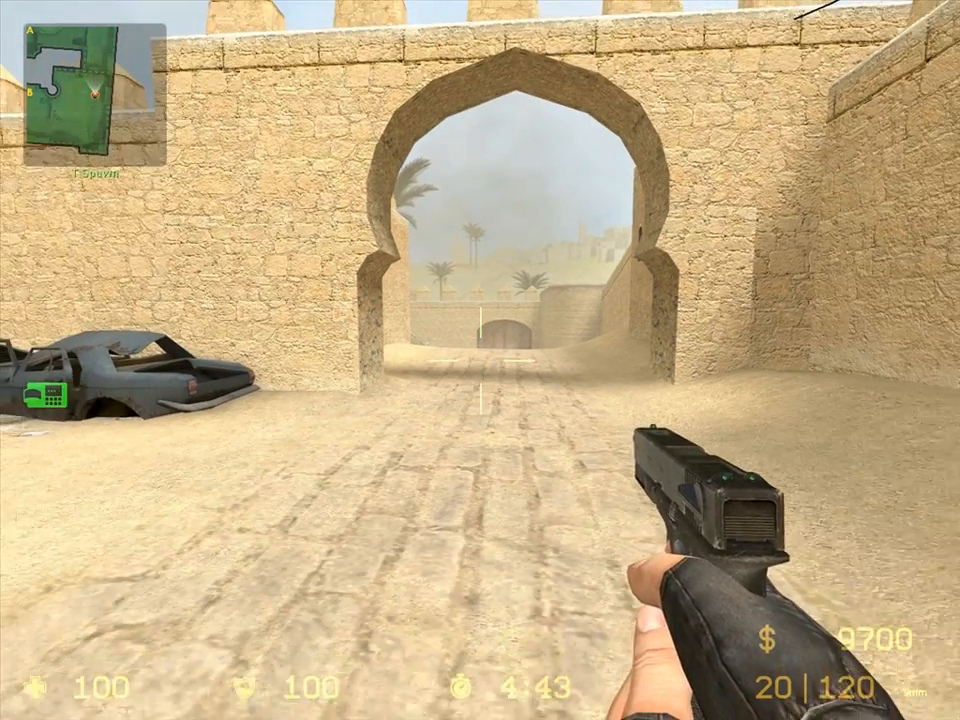
{"action": "key", "text": "s"}
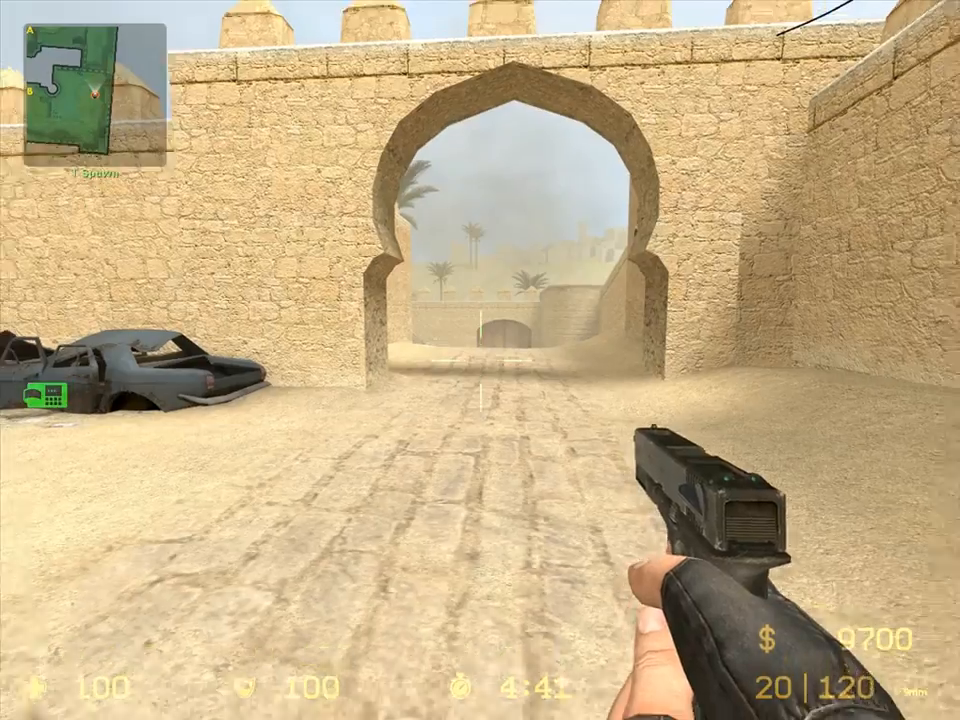
Cross the T Spawn courtyard over the stacked stone blocks and return toward the archway, viewing the Glock from changing directions
{"action": "key", "text": "a"}
{"action": "key", "text": "w"}
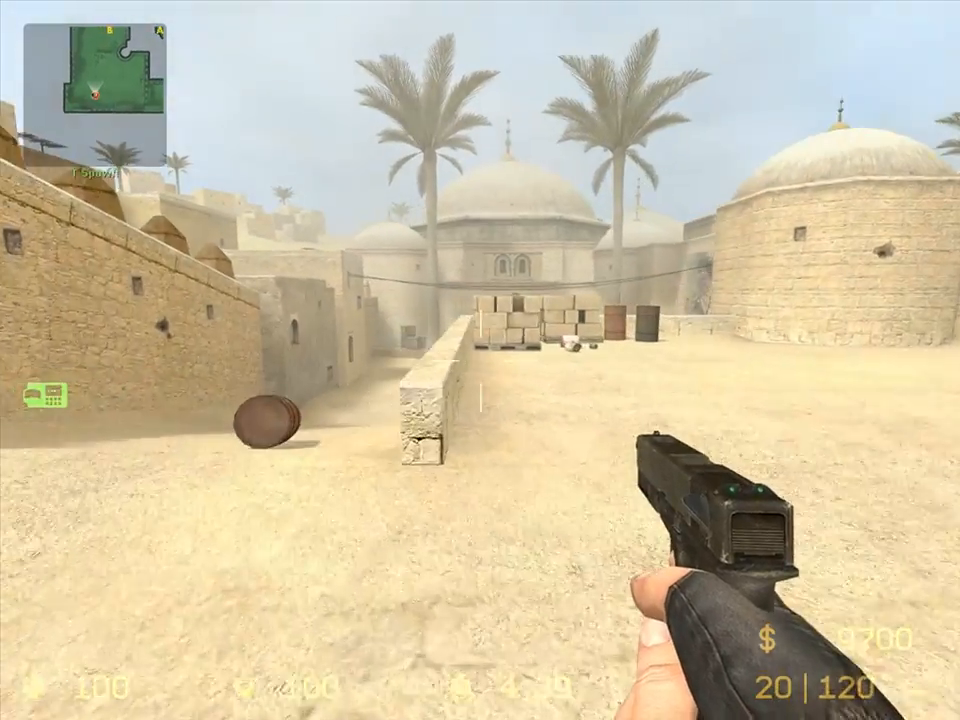
{"action": "key", "text": "space"}
{"action": "key", "text": "w"}
{"action": "key", "text": "space"}
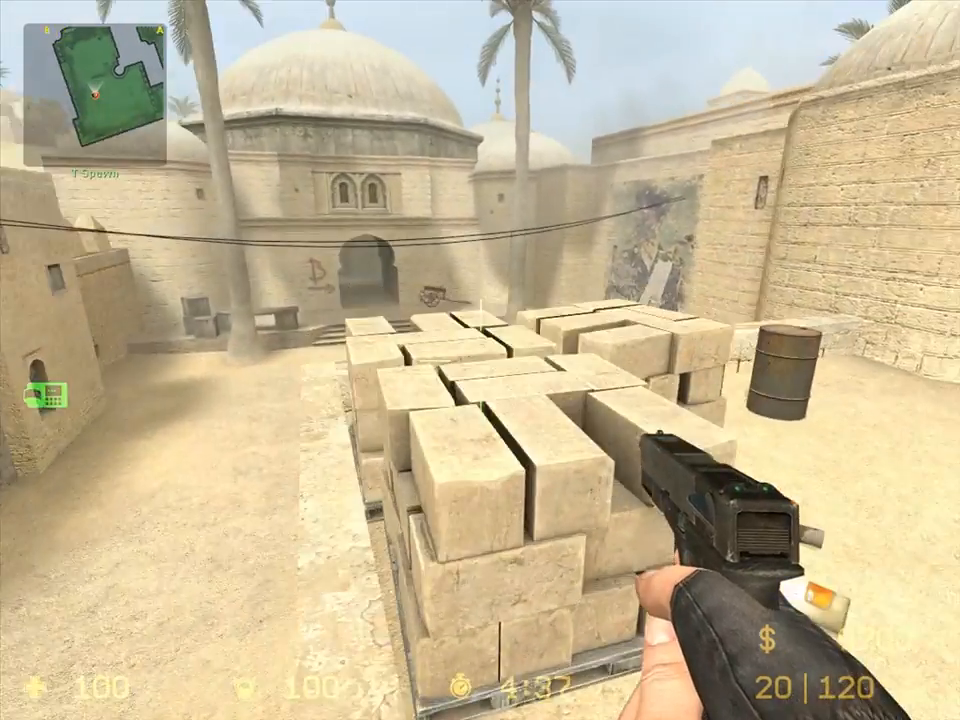
{"action": "key", "text": "s"}
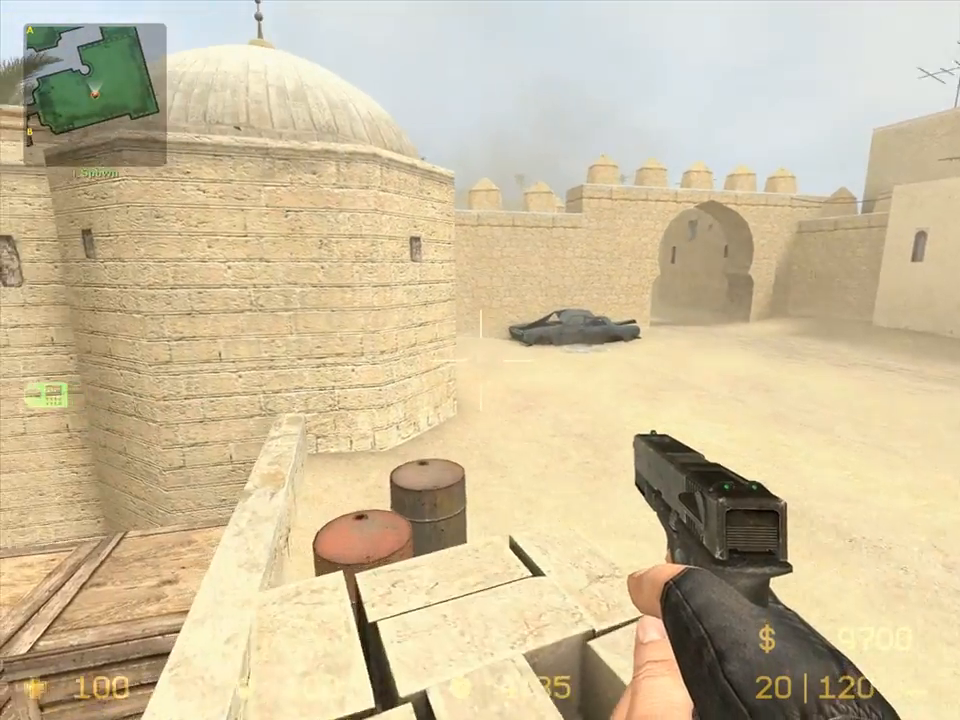
{"action": "key", "text": "w"}
{"action": "key", "text": "s"}
{"action": "key", "text": "w"}
{"action": "key", "text": "w"}
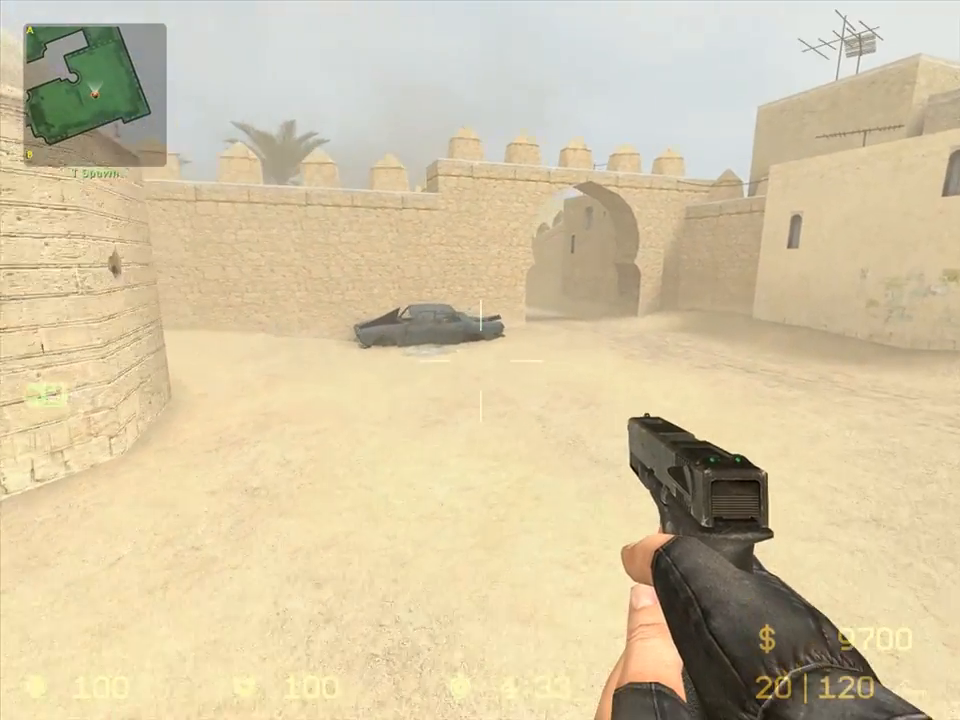
{"action": "key", "text": "w"}
{"action": "key", "text": "d"}
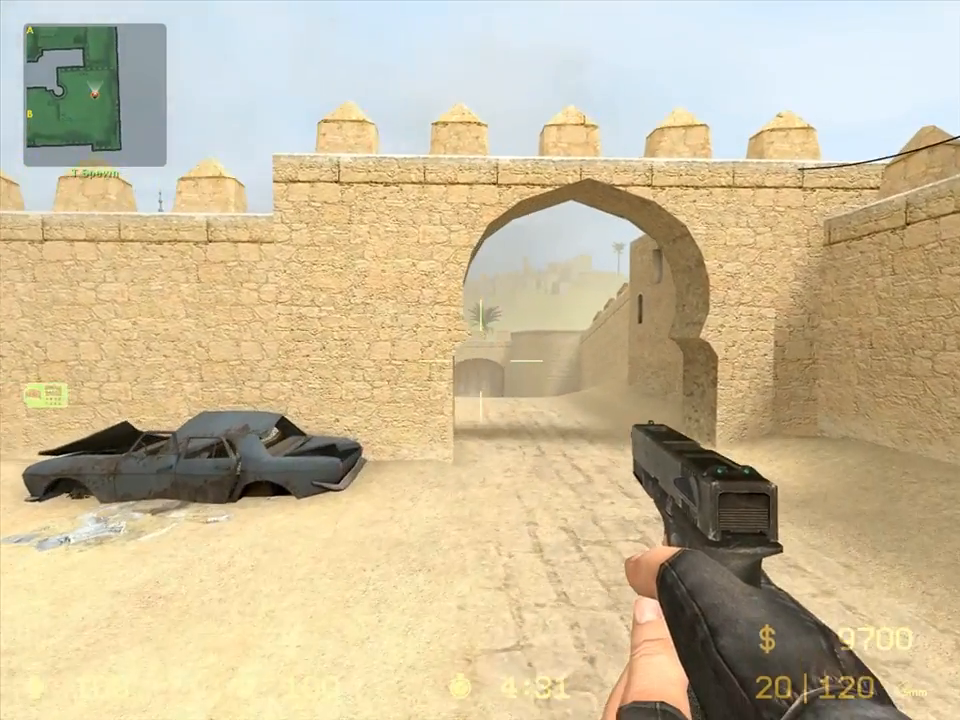
{"action": "key", "text": "s"}
{"action": "key", "text": "s"}
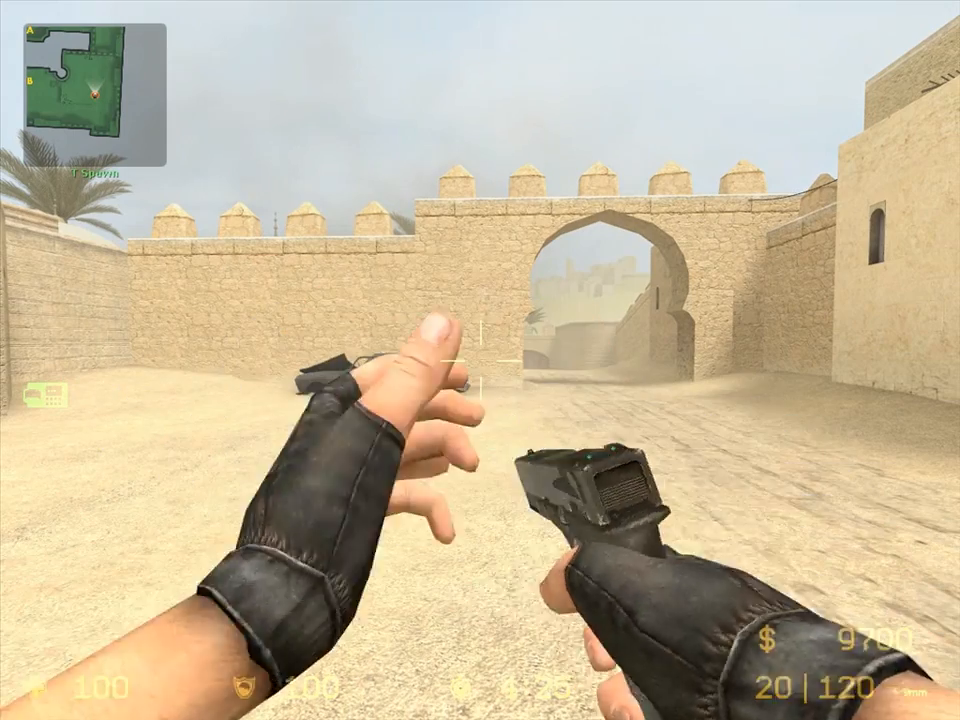
Switch weapons repeatedly to replay and examine the Glock's draw animation
{"action": "key", "text": "q"}
{"action": "key", "text": "q"}
{"action": "key", "text": "q"}
{"action": "key", "text": "q"}
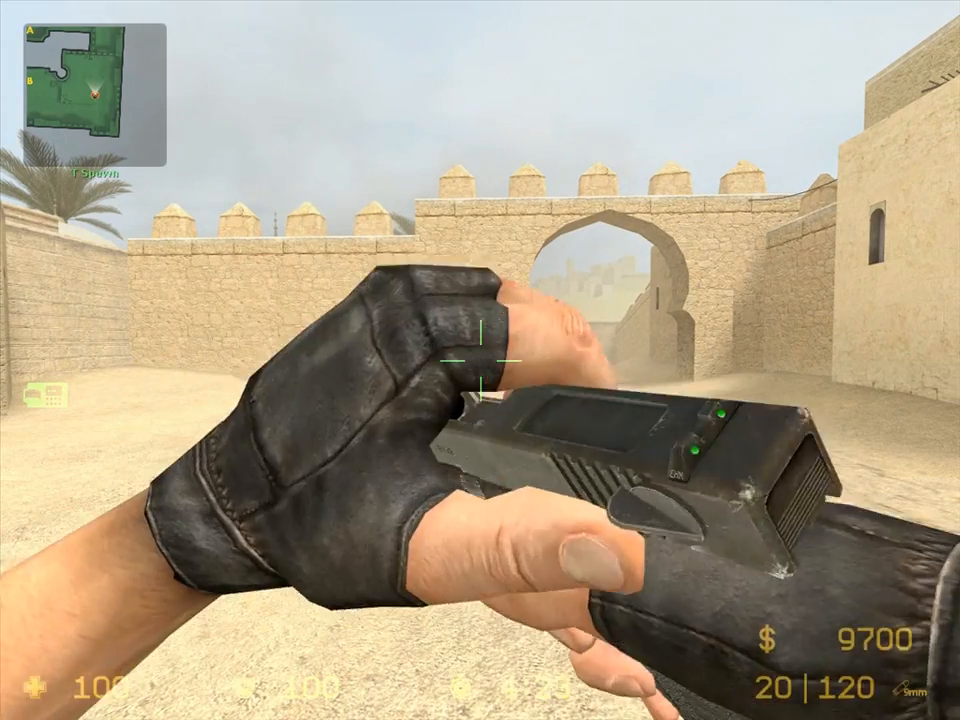
{"action": "key", "text": "q"}
{"action": "key", "text": "q"}
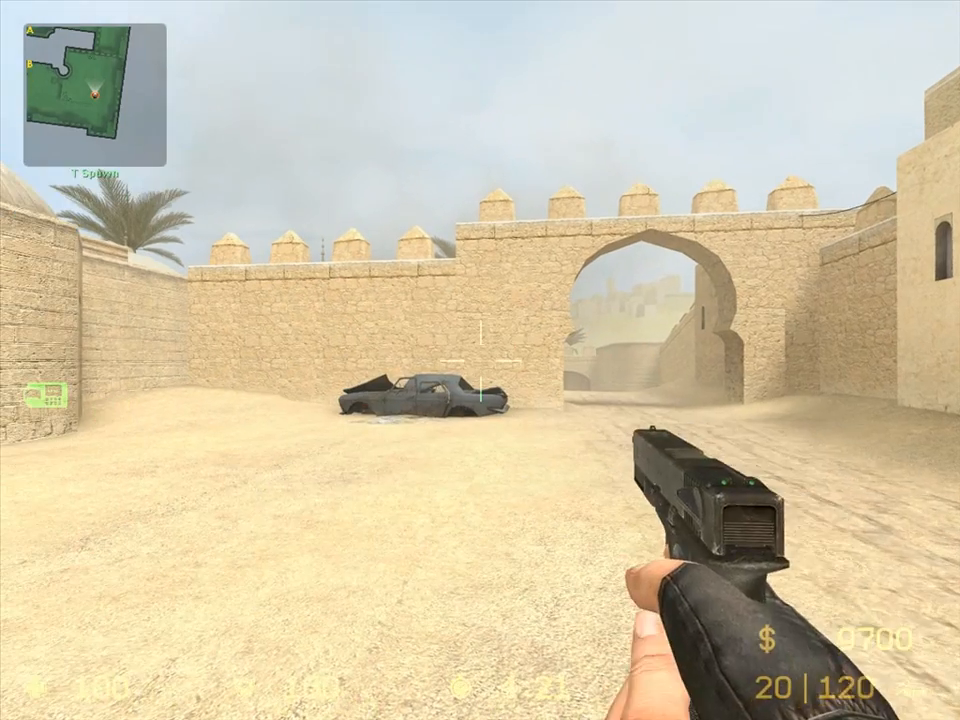
Fire the Glock at the wall behind the wrecked car and check its firing and reload animations
{"action": "left_click", "coordinate": [480, 360]}
{"action": "left_click", "coordinate": [480, 360]}
{"action": "left_click", "coordinate": [480, 360]}
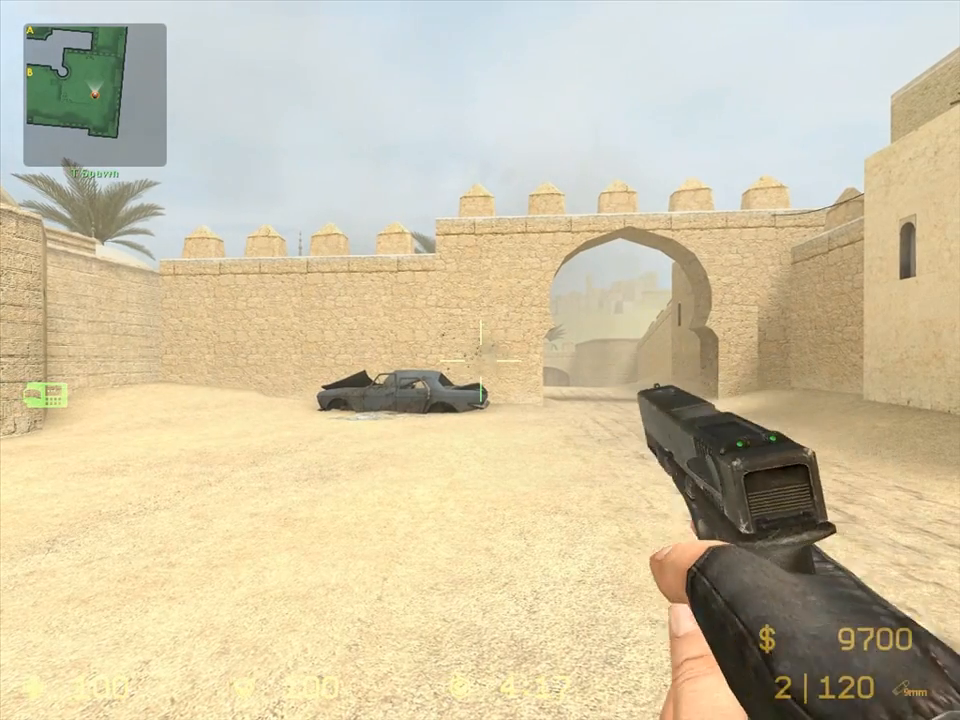
{"action": "key", "text": "w"}
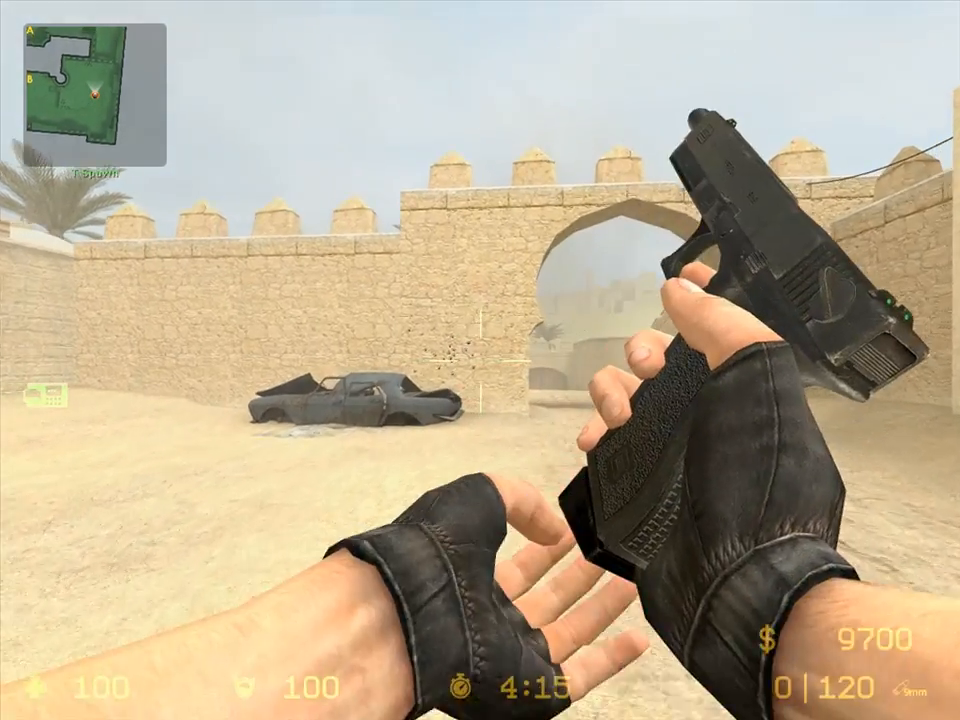
{"action": "left_click", "coordinate": [480, 360]}
{"action": "left_click", "coordinate": [480, 360]}
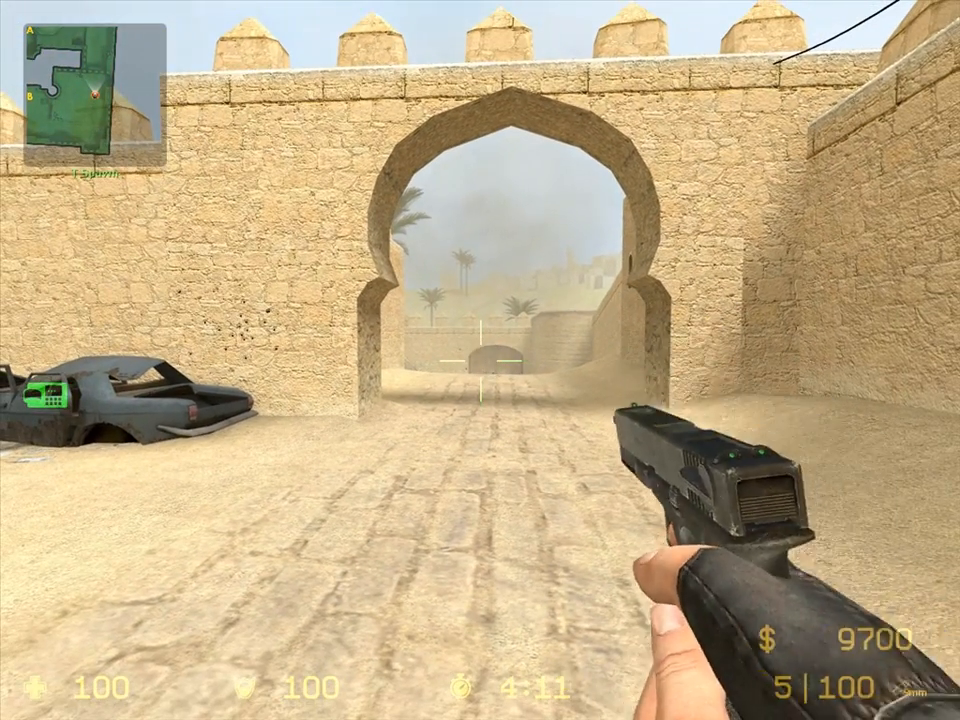
Reload the Glock, switch it to semi-automatic and test-fire it through the archway
{"action": "key", "text": "r"}
{"action": "key", "text": "s"}
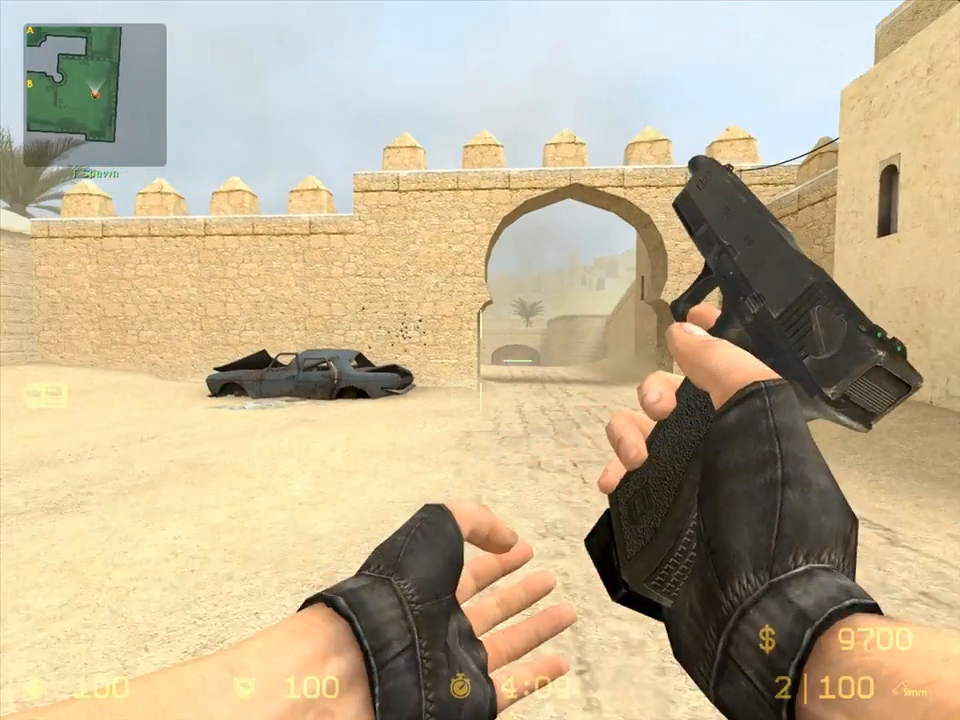
{"action": "key", "text": "w"}
{"action": "right_click", "coordinate": [480, 360]}
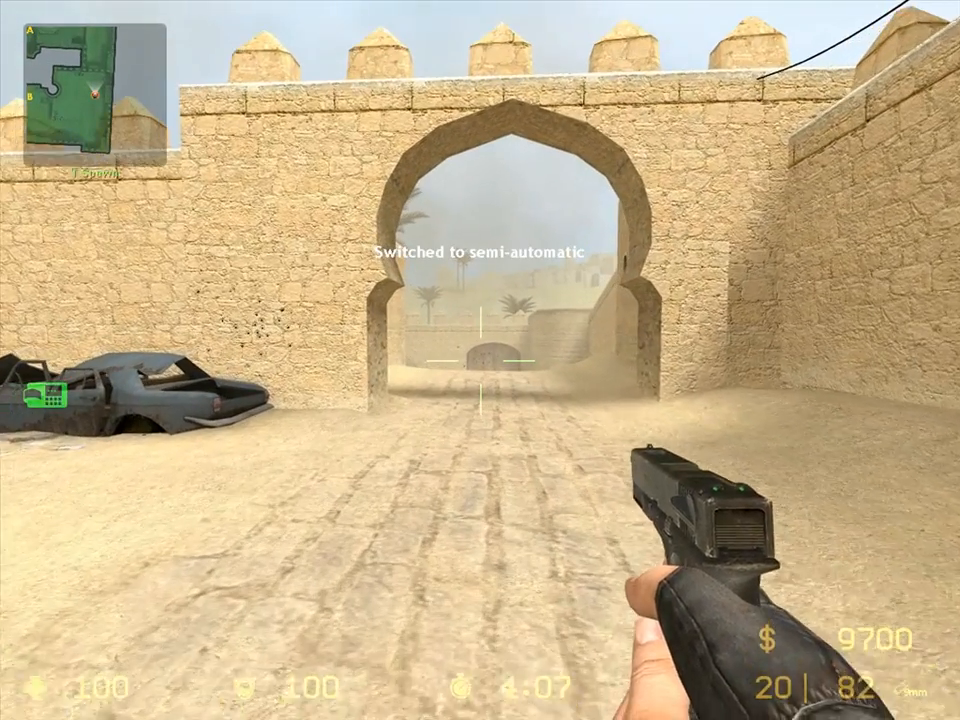
{"action": "left_click", "coordinate": [480, 360]}
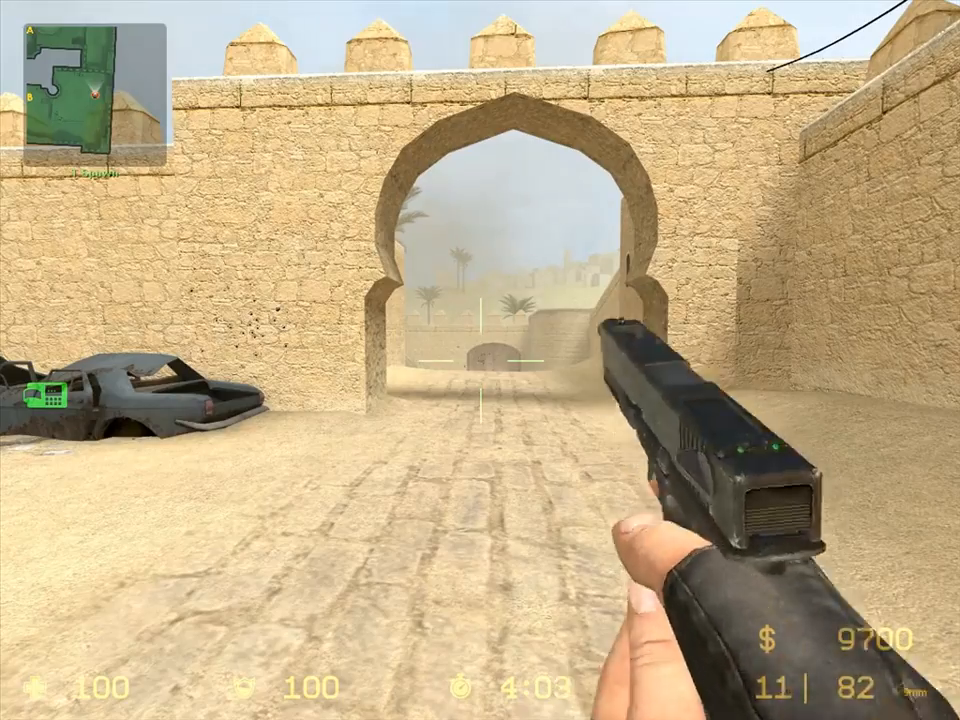
Walk through the archway into the shaded passage at Middle to check the Glock's appearance in darker lighting
{"action": "key", "text": "w"}
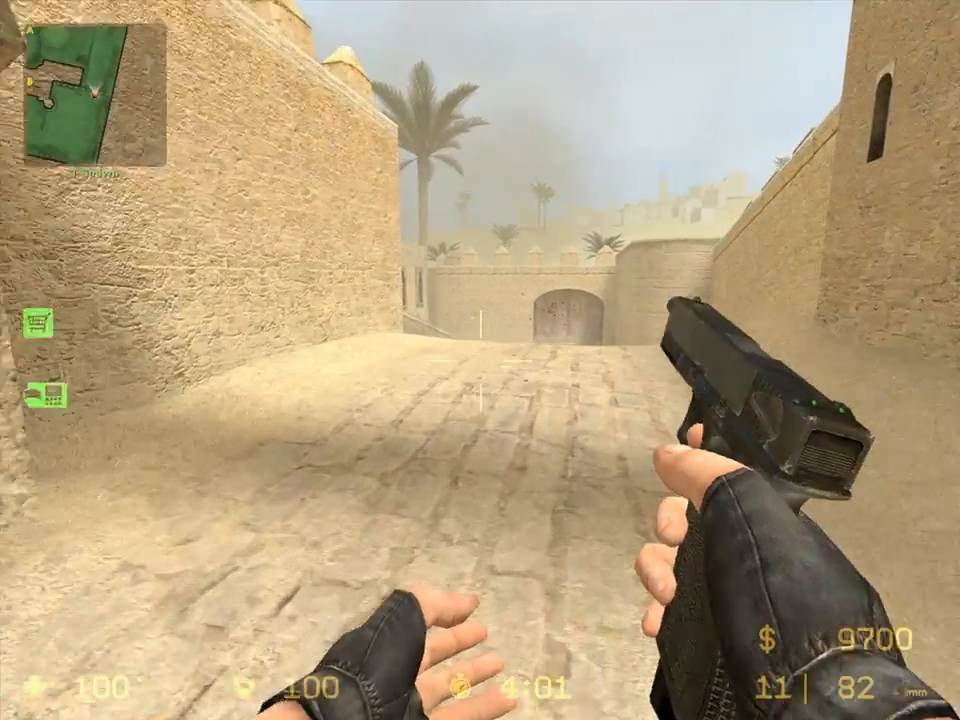
{"action": "key", "text": "w"}
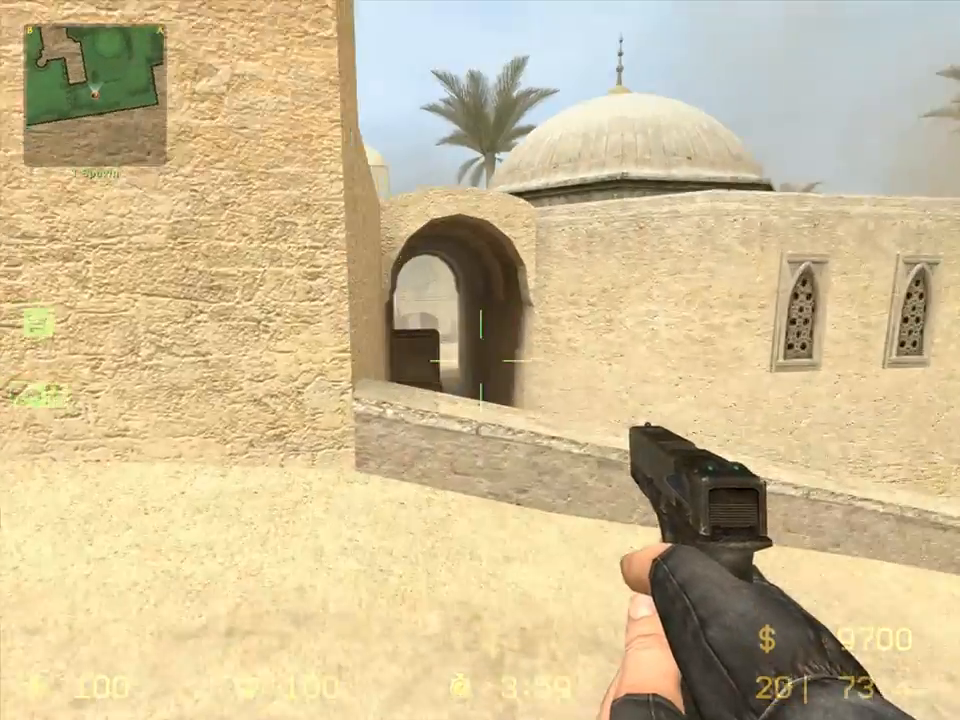
{"action": "key", "text": "w"}
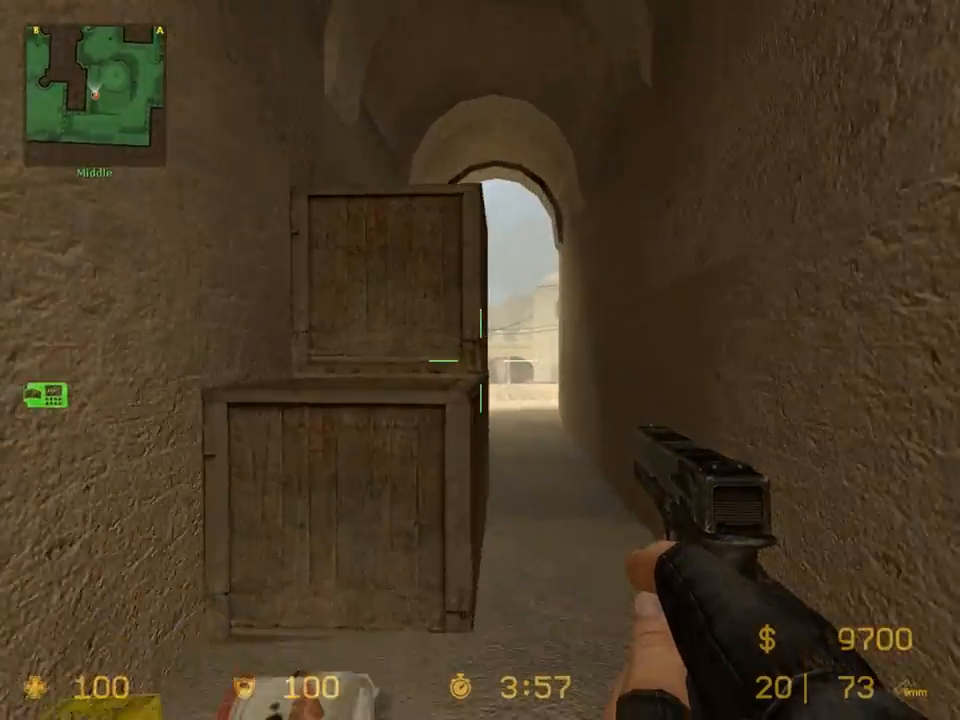
Walk out of the Middle passage up to Bombsite A to check the Glock in sunlight, and set it to burst-fire
{"action": "key", "text": "w"}
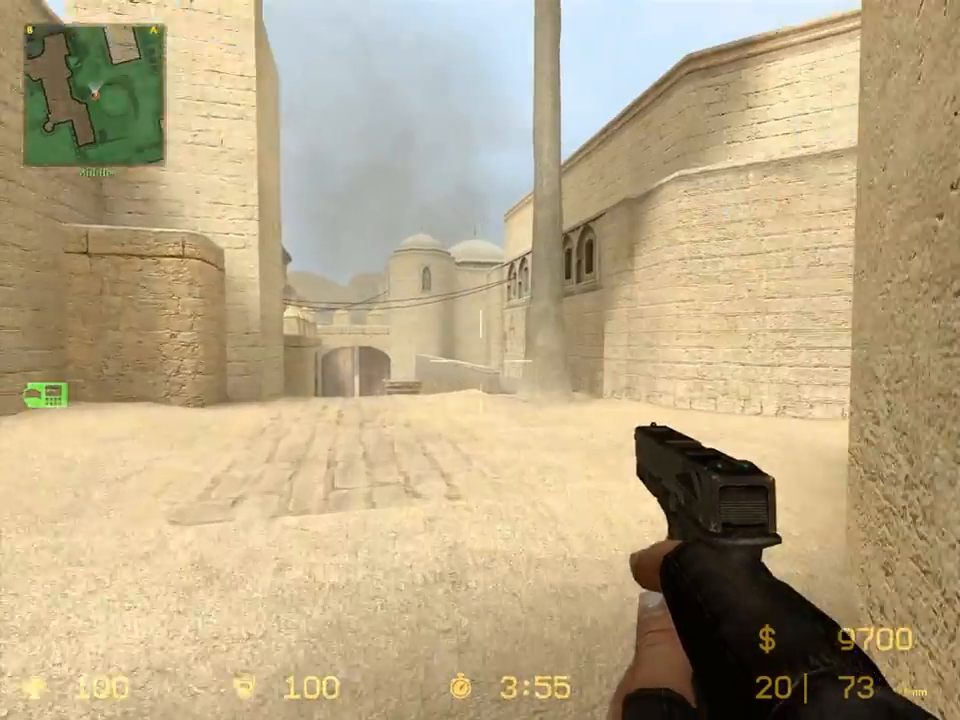
{"action": "key", "text": "w"}
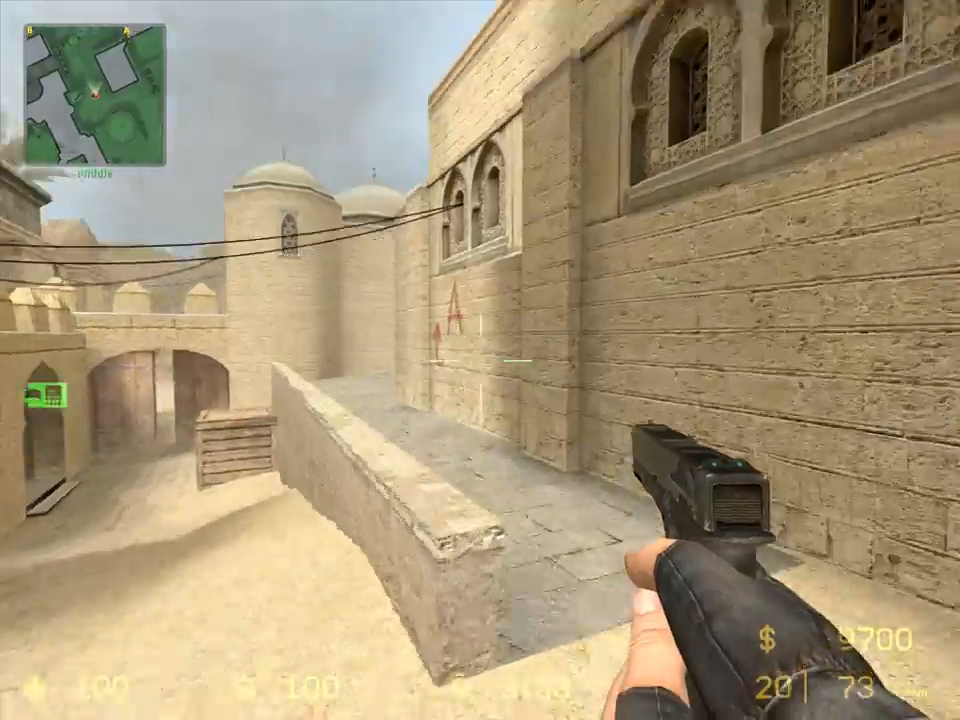
{"action": "key", "text": "w"}
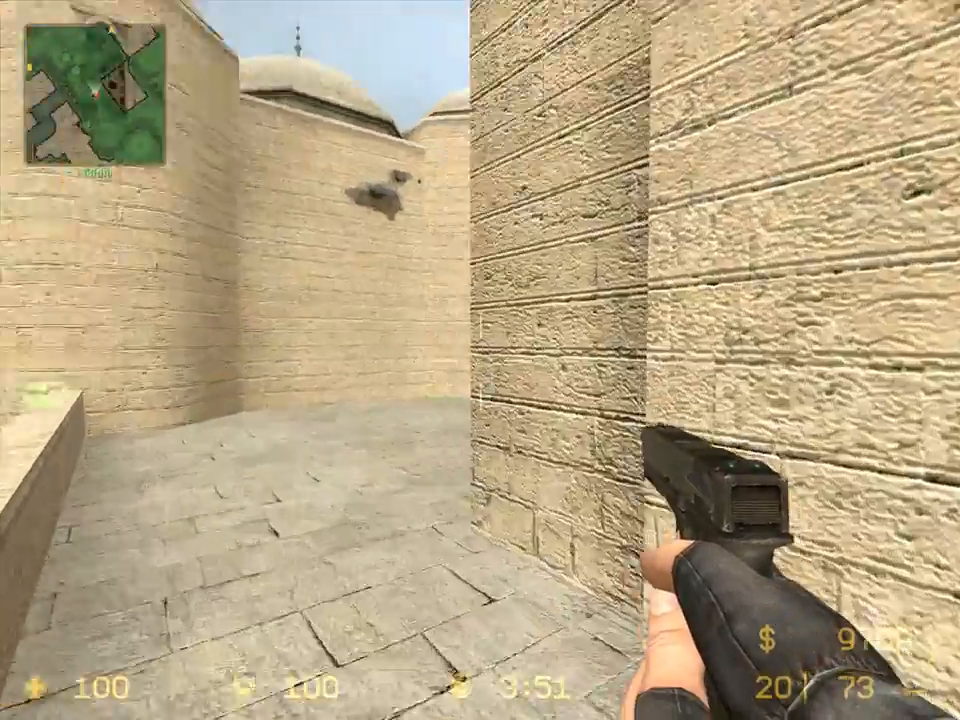
{"action": "key", "text": "w"}
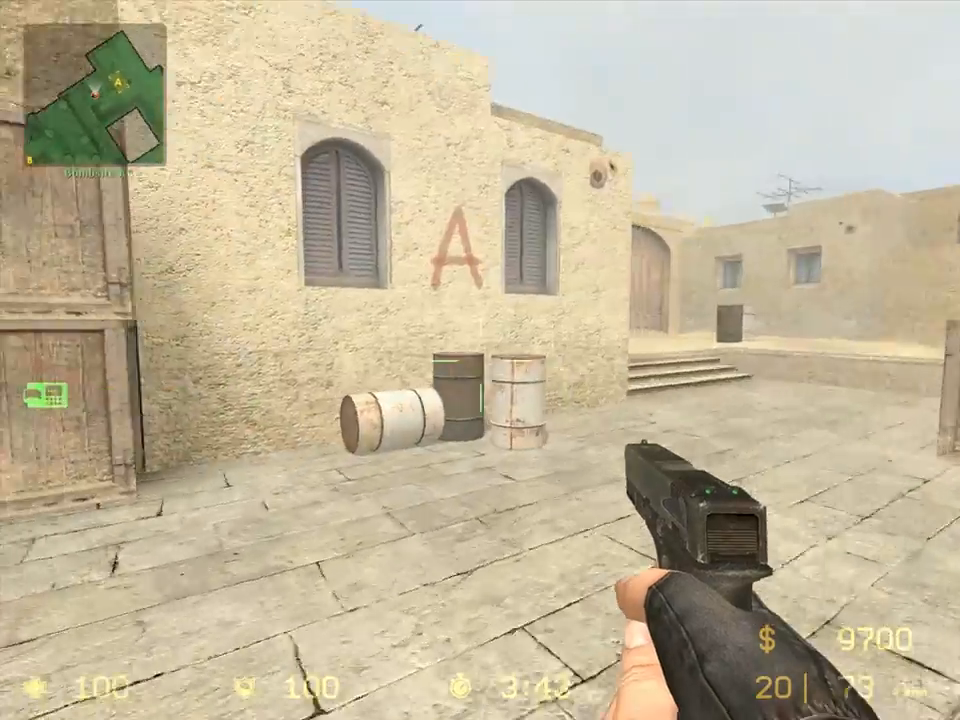
{"action": "key", "text": "w"}
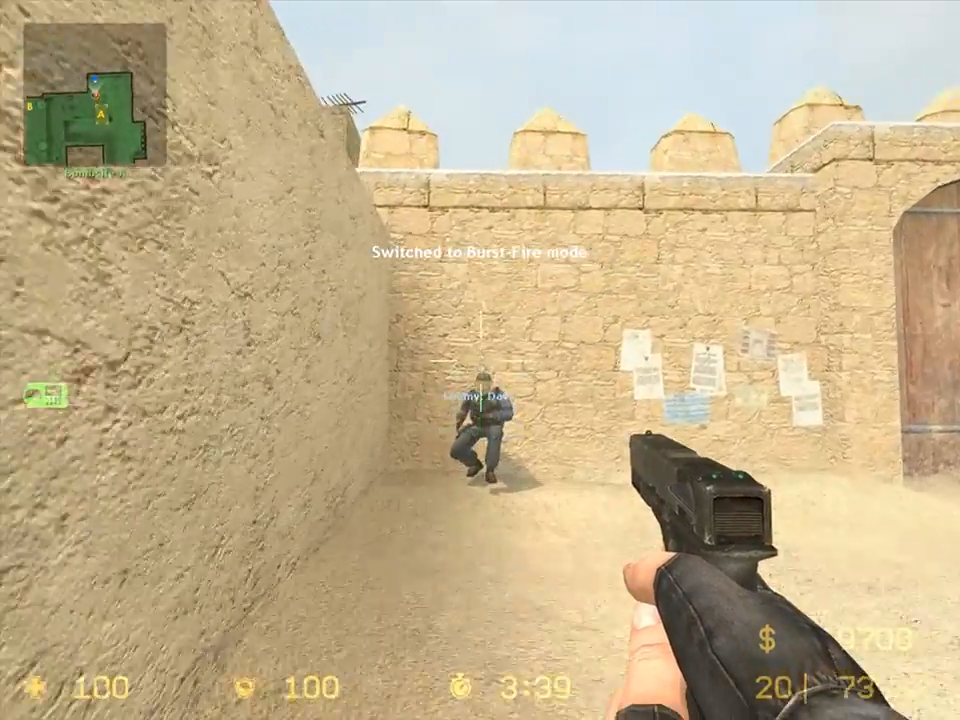
Shoot the enemies at Bombsite A with the burst-fire Glock and examine its firing and reload animations
{"action": "left_click", "coordinate": [480, 360]}
{"action": "left_click", "coordinate": [480, 360]}
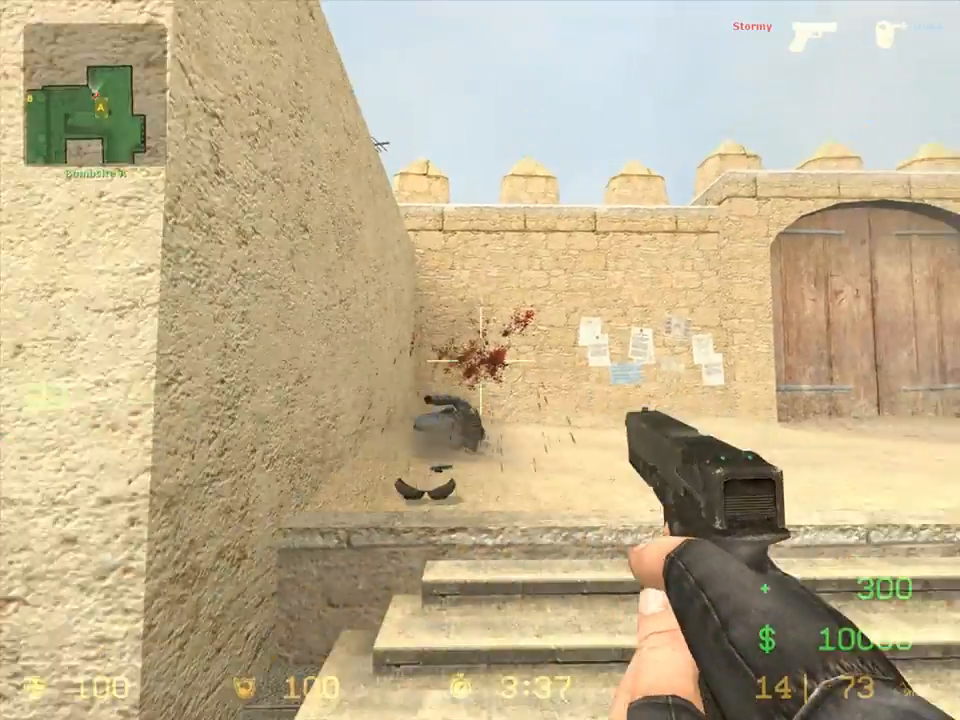
{"action": "key", "text": "r"}
{"action": "key", "text": "w"}
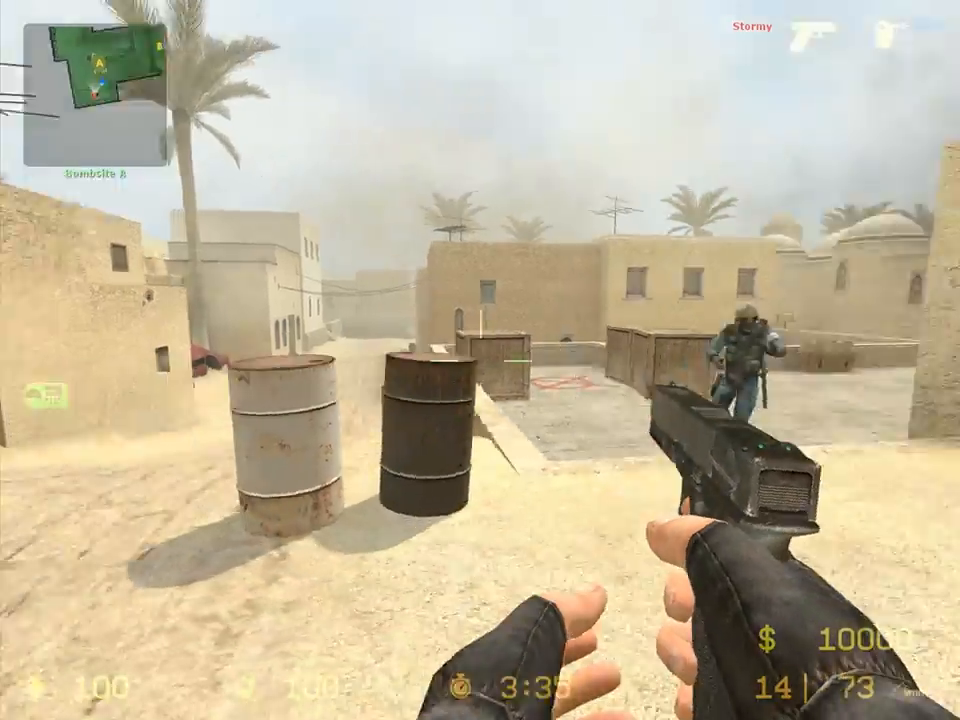
{"action": "key", "text": "a"}
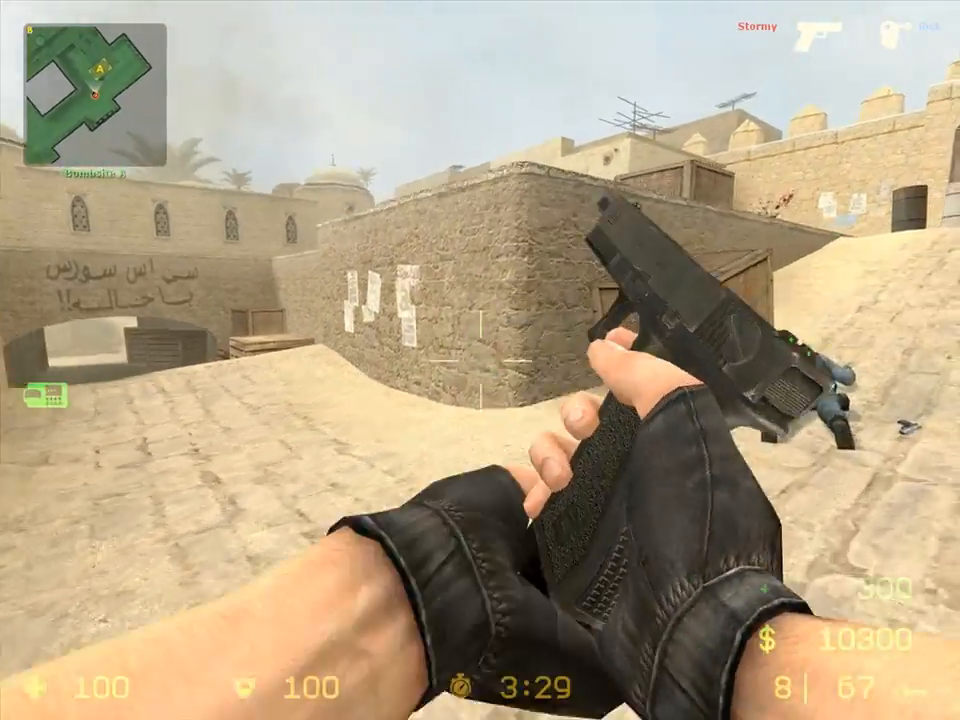
{"action": "key", "text": "w"}
Carry the Glock over the Bombsite A crates and wall to the woven baskets to check its appearance
{"action": "key", "text": "w"}
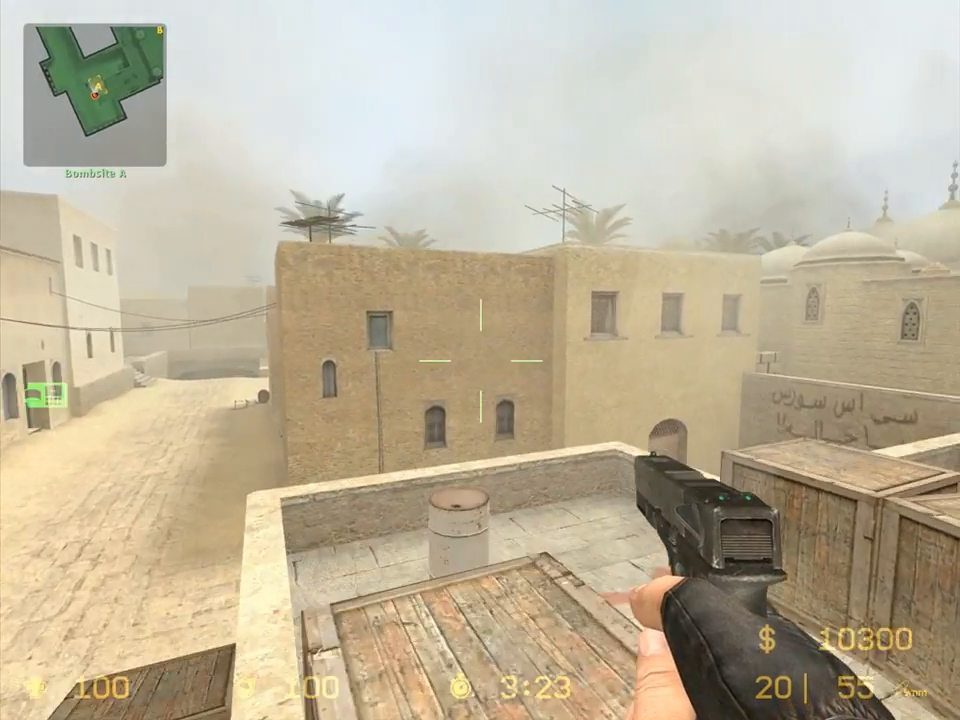
{"action": "key", "text": "space"}
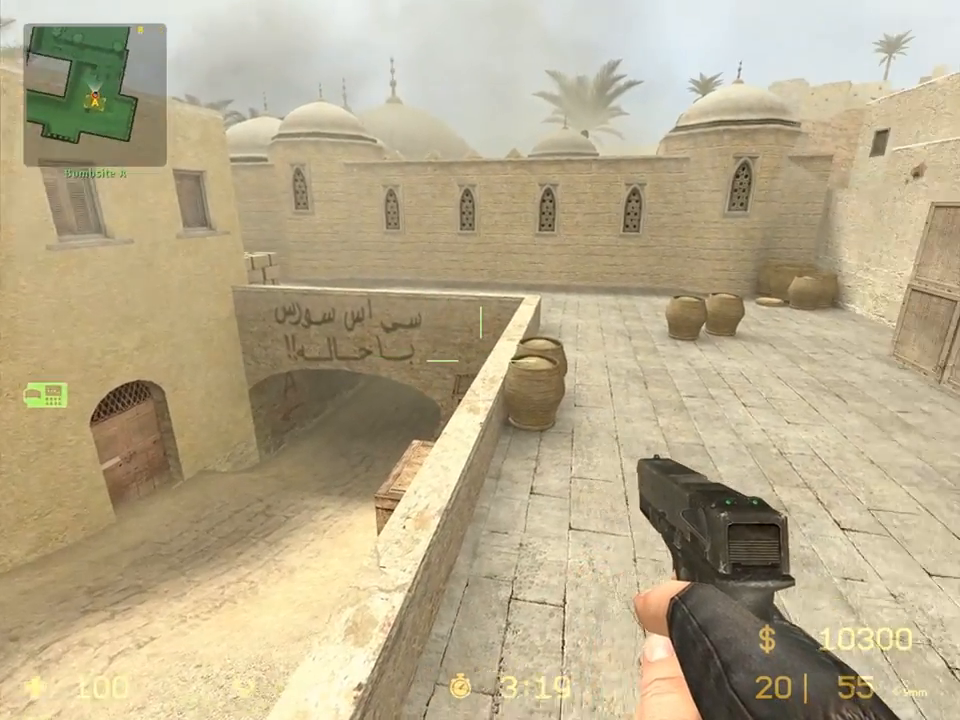
{"action": "key", "text": "w"}
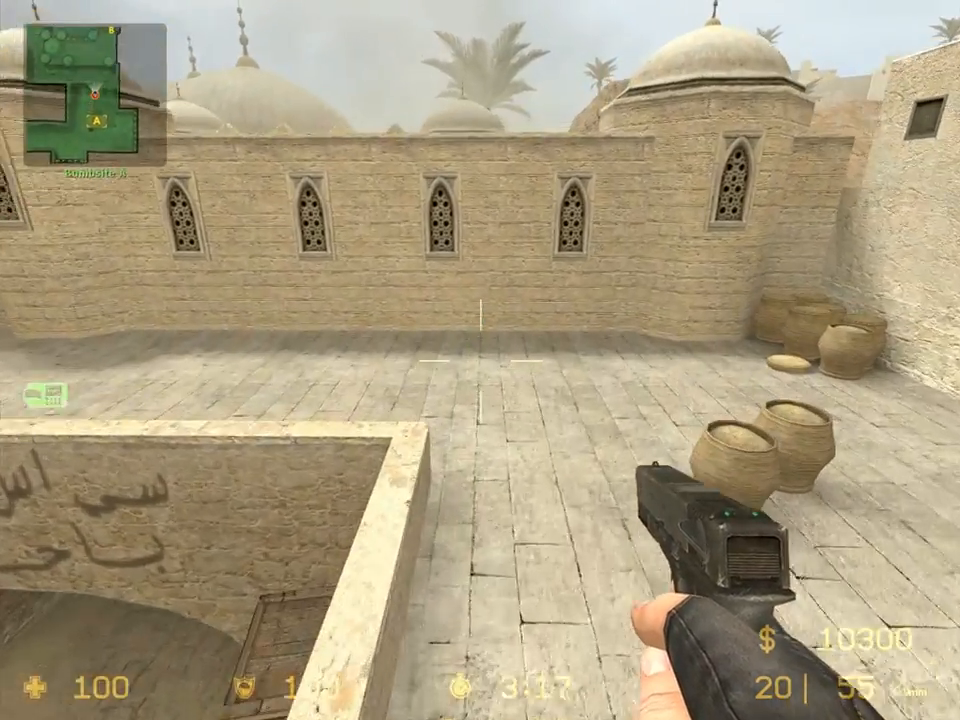
{"action": "key", "text": "1"}
{"action": "key", "text": "w"}
Switch to the foam-hand melee weapon and swing it while crossing the Bombsite A platform
{"action": "key", "text": "3"}
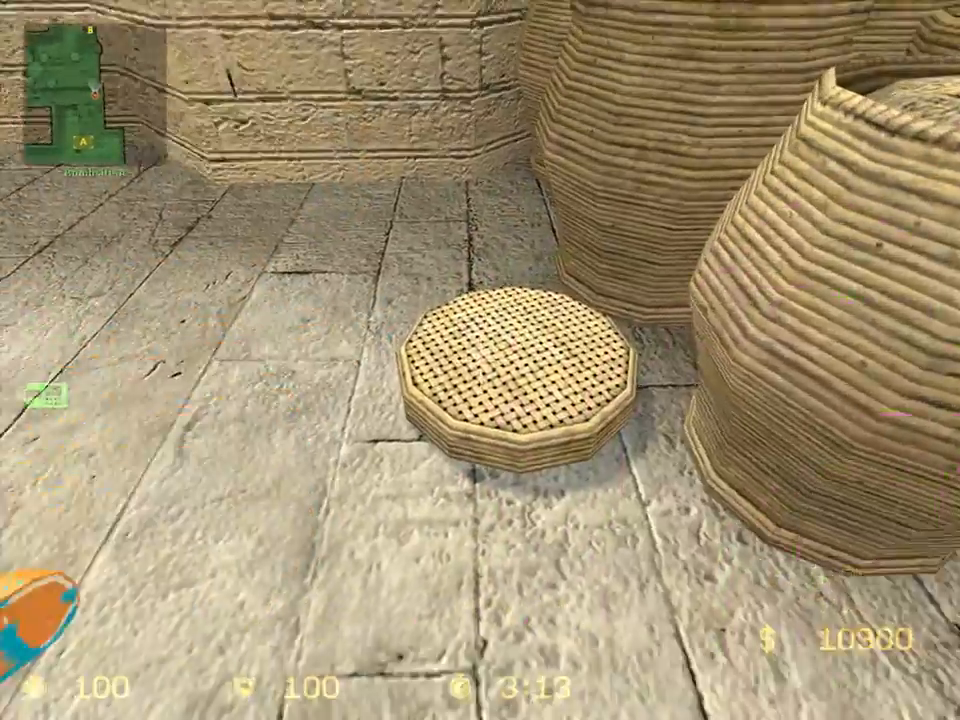
{"action": "left_click", "coordinate": [480, 355]}
{"action": "left_click", "coordinate": [480, 355]}
{"action": "key", "text": "w"}
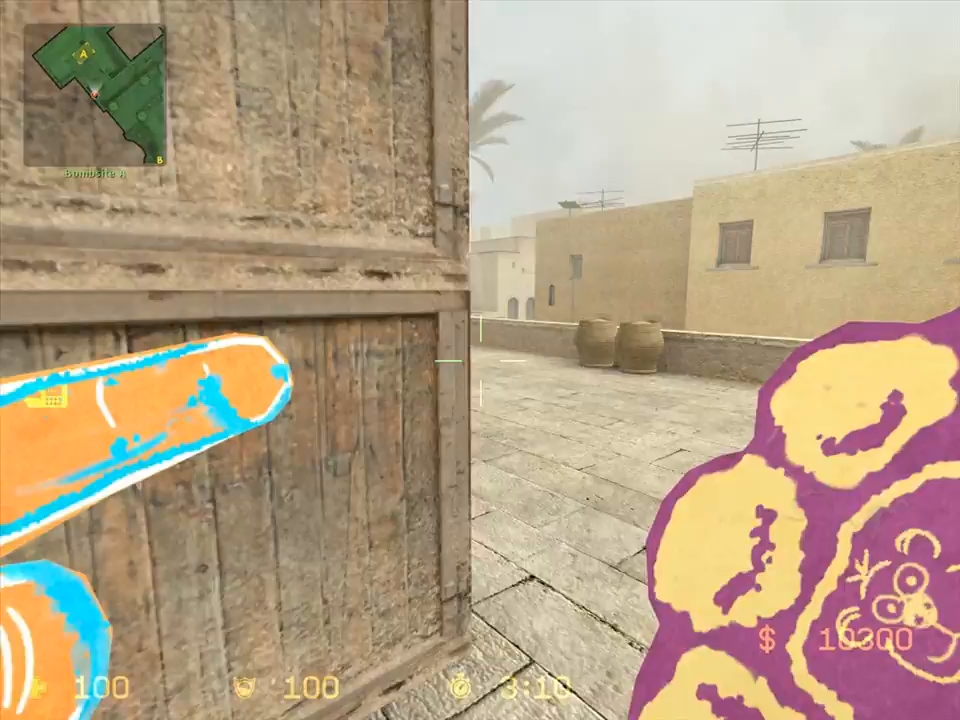
{"action": "left_click", "coordinate": [480, 360]}
{"action": "key", "text": "w"}
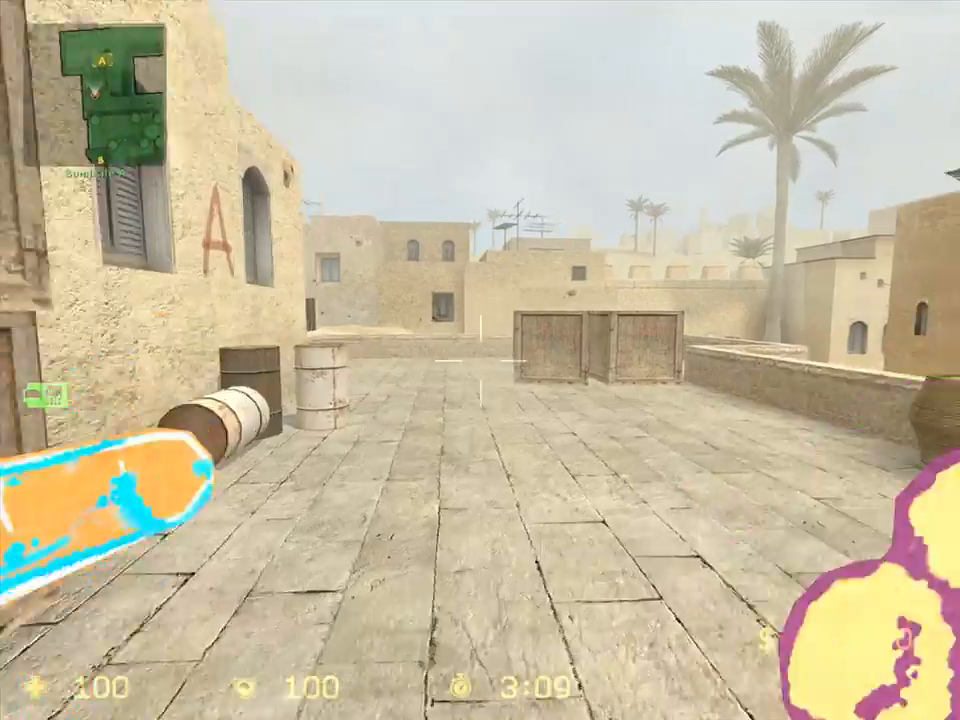
{"action": "key", "text": "w"}
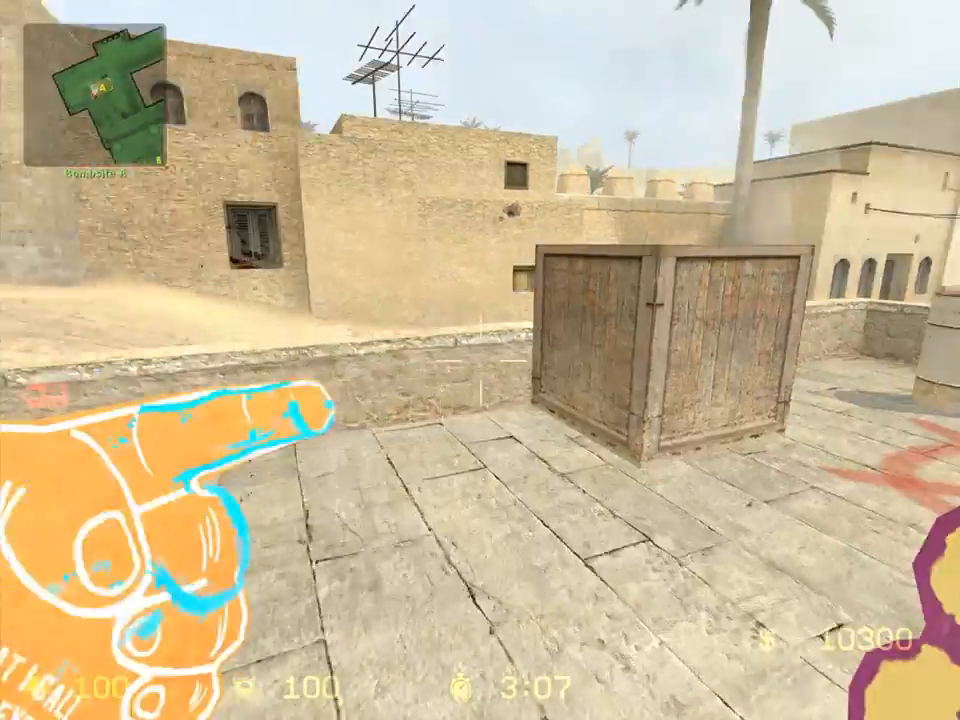
Jump down from the platform and strike the wooden crate below with the foam hands
{"action": "key", "text": "space"}
{"action": "left_click", "coordinate": [480, 360]}
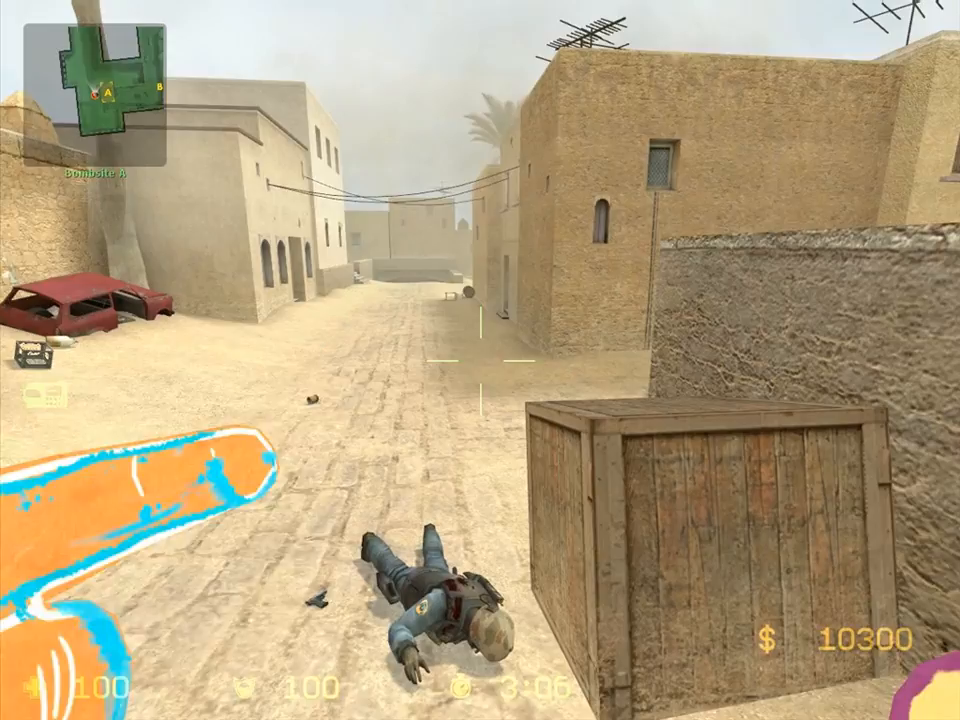
{"action": "key", "text": "w"}
{"action": "left_click", "coordinate": [480, 360]}
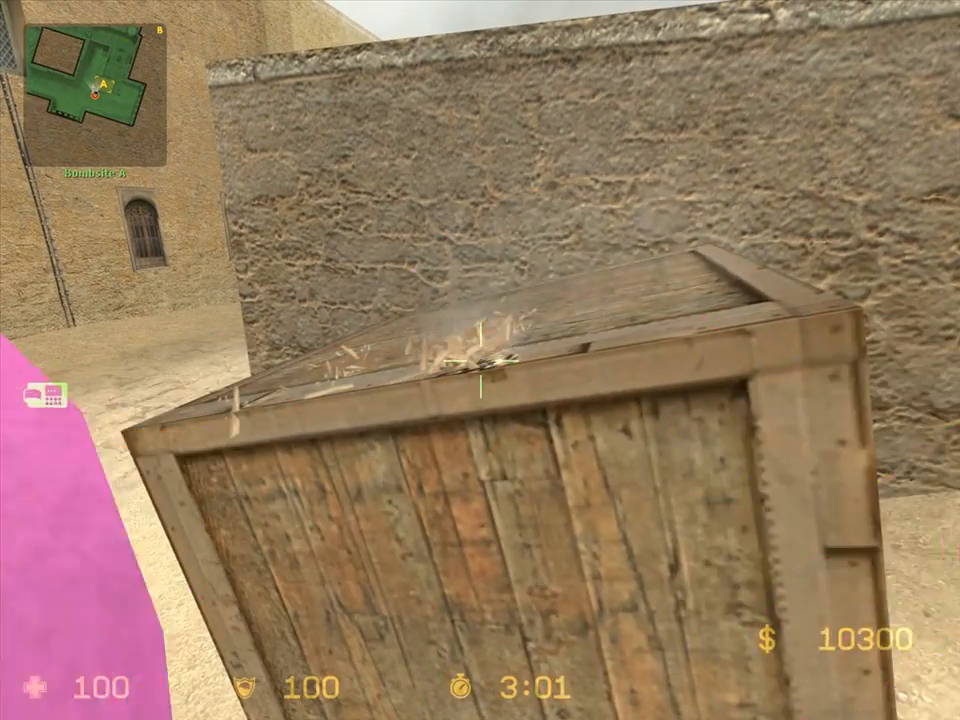
{"action": "key", "text": "w"}
{"action": "left_click", "coordinate": [480, 360]}
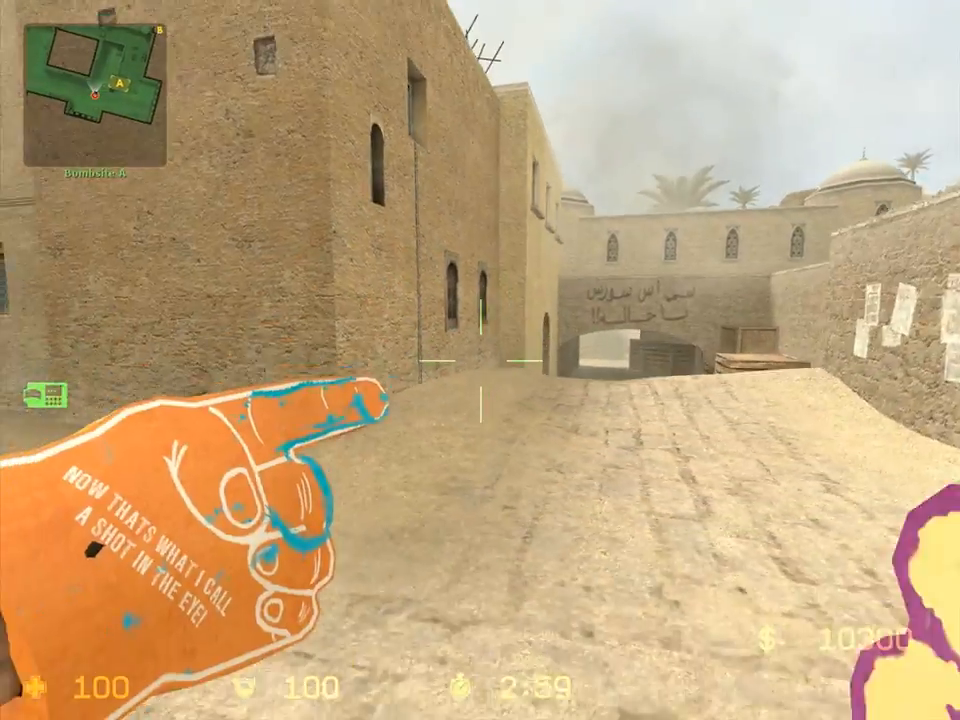
{"action": "key", "text": "w"}
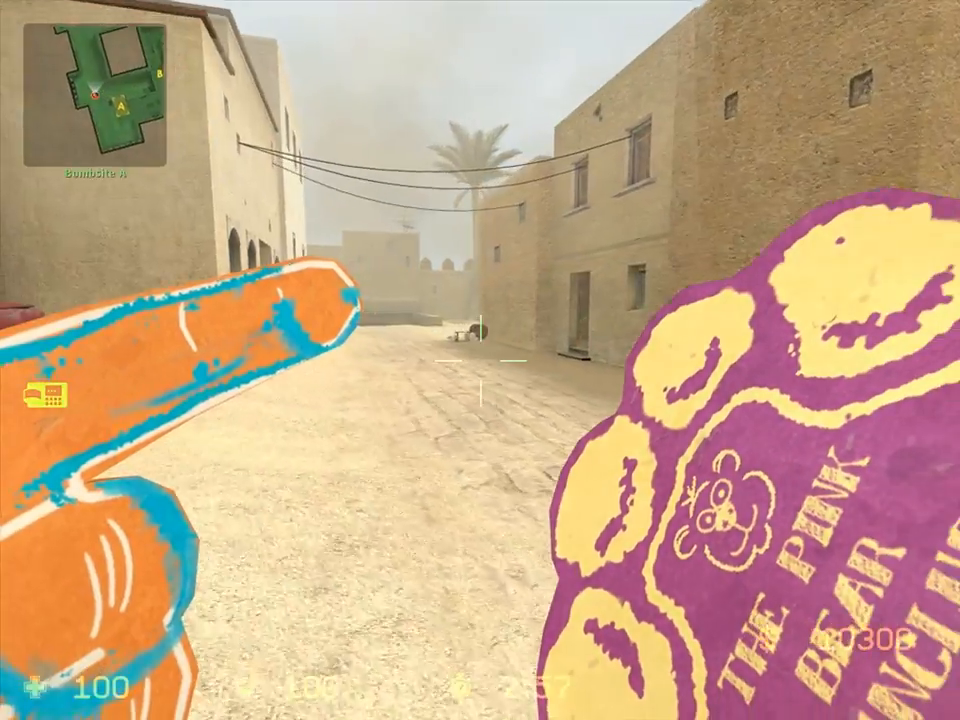
Draw the Glock in the street below Bombsite A and examine the slide and sights during its draw animation
{"action": "key", "text": "w"}
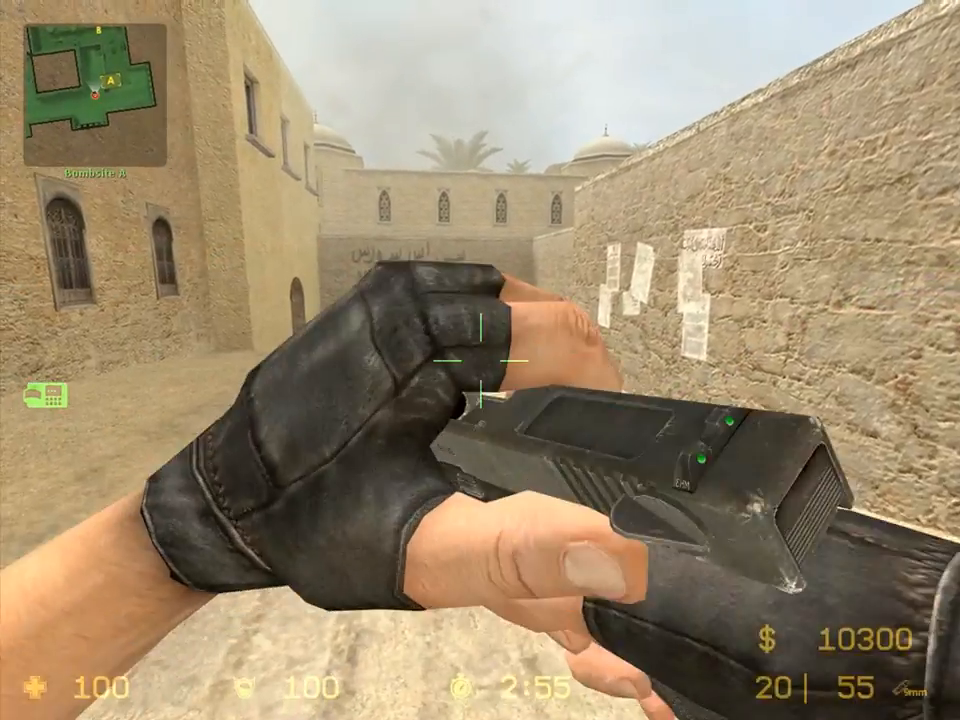
{"action": "key", "text": "s"}
{"action": "key", "text": "d"}
{"action": "key", "text": "a"}
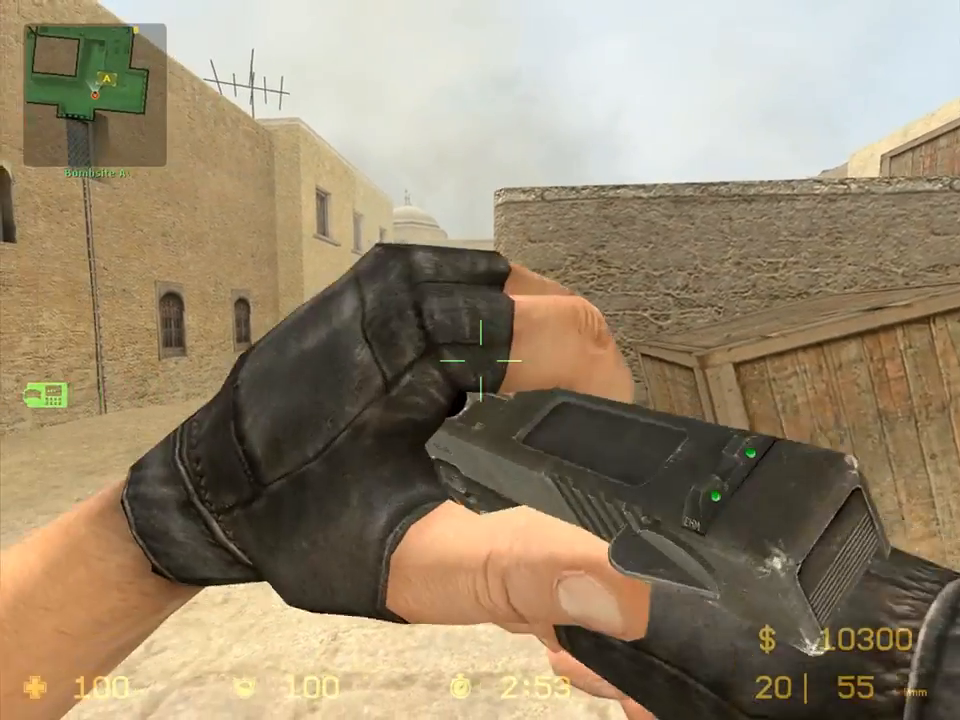
{"action": "key", "text": "d"}
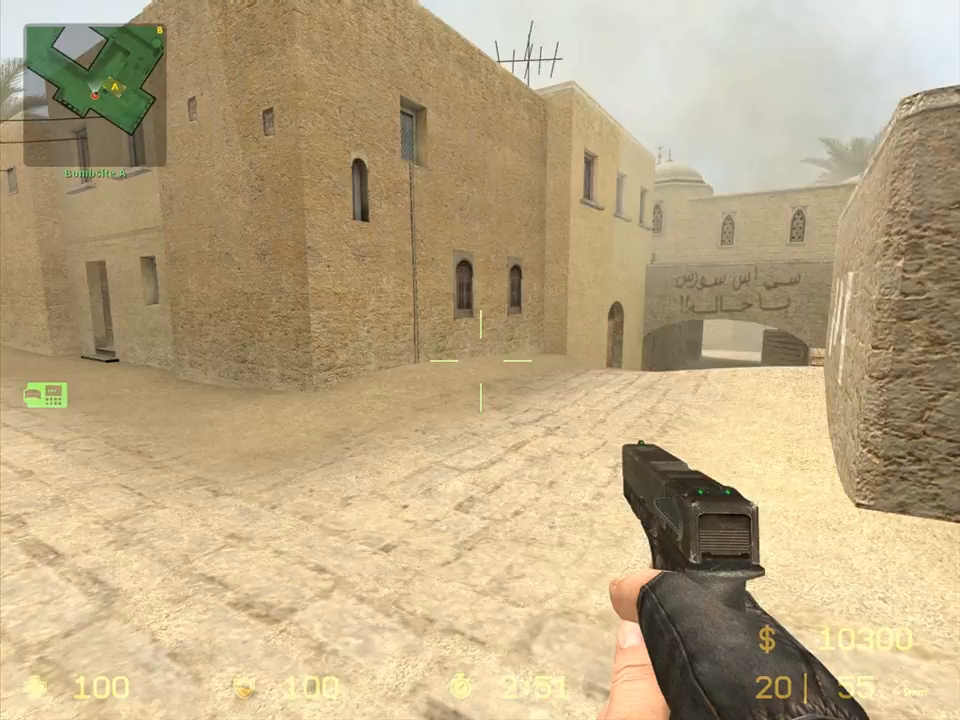
Jump back onto the Bombsite A platform and plant the C4 on the crate
{"action": "key", "text": "space"}
{"action": "key", "text": "space"}
{"action": "key", "text": "w"}
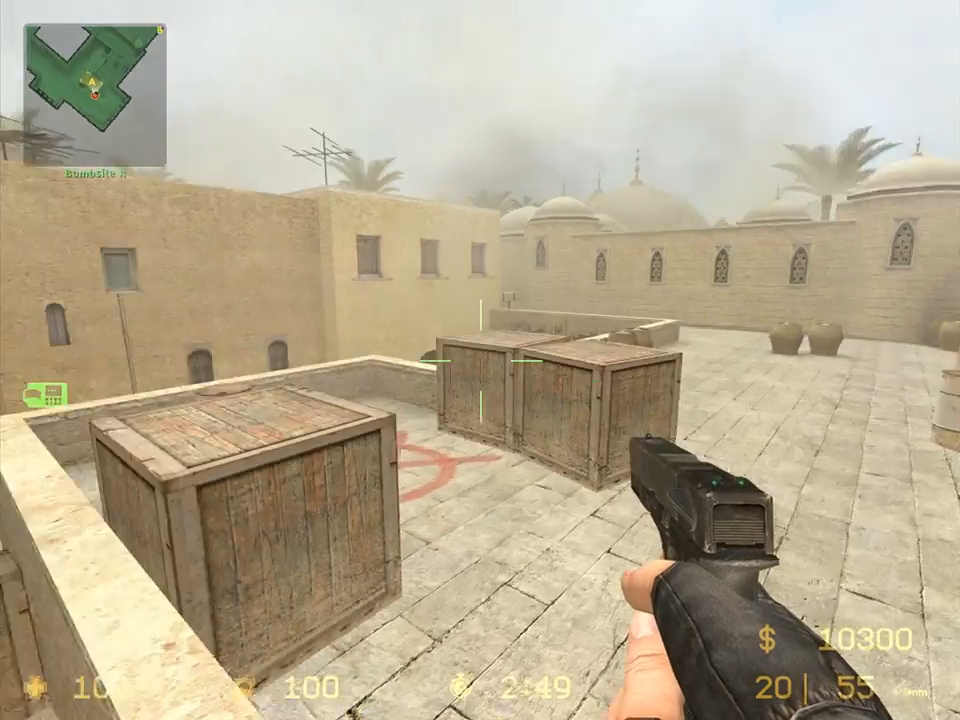
{"action": "key", "text": "w"}
{"action": "key", "text": "space"}
{"action": "key", "text": "5"}
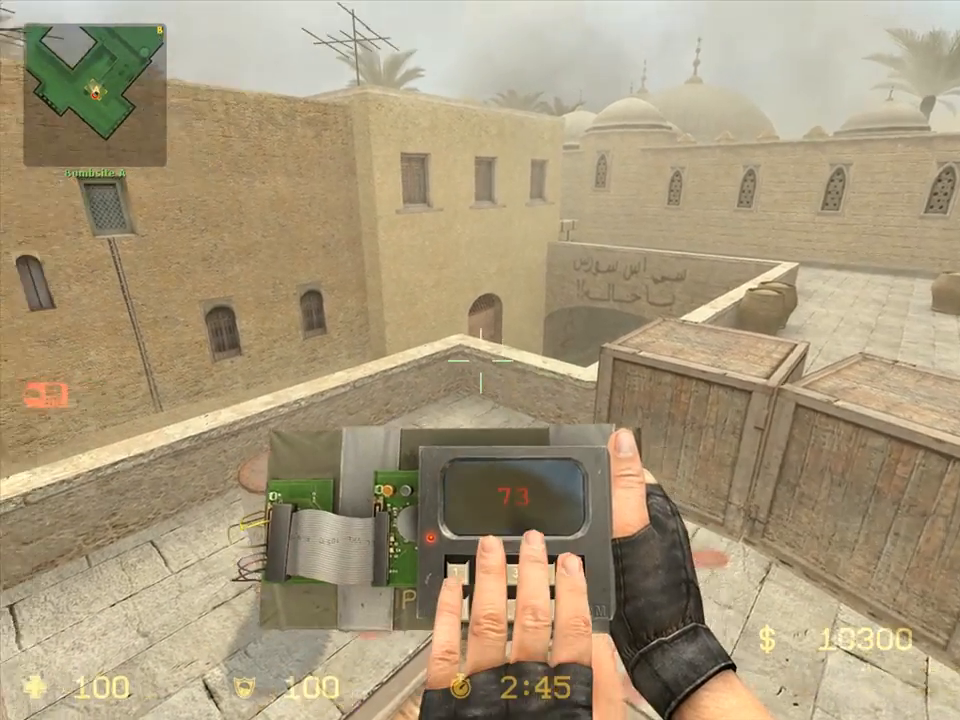
Switch between the scoped rifle and the Glock in the street to replay the Glock's draw animation
{"action": "key", "text": "a"}
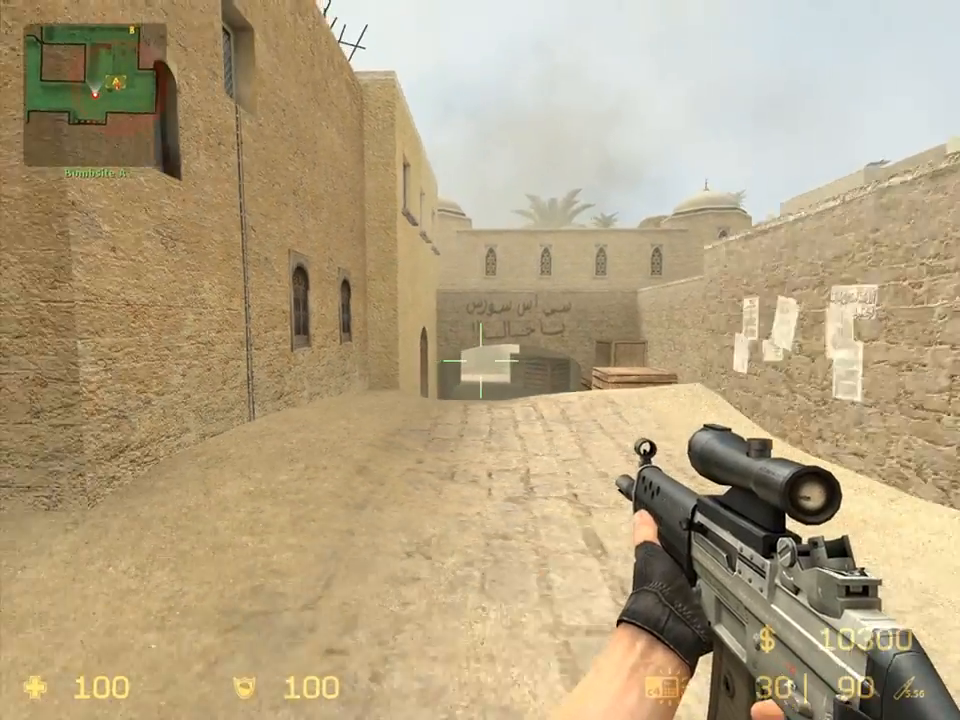
{"action": "key", "text": "2"}
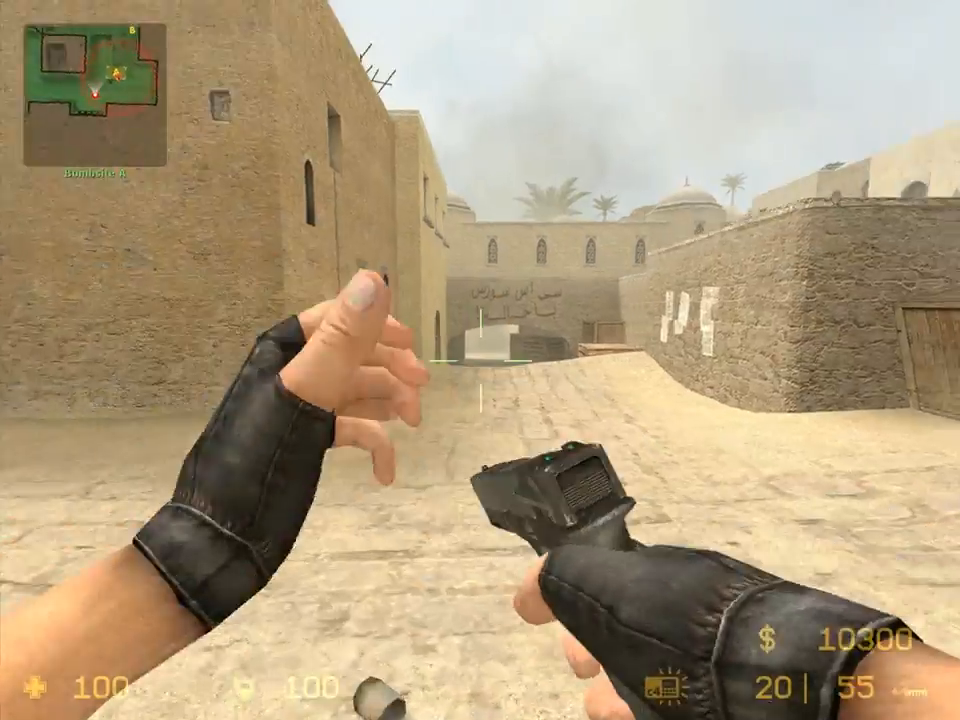
{"action": "key", "text": "w"}
{"action": "key", "text": "s"}
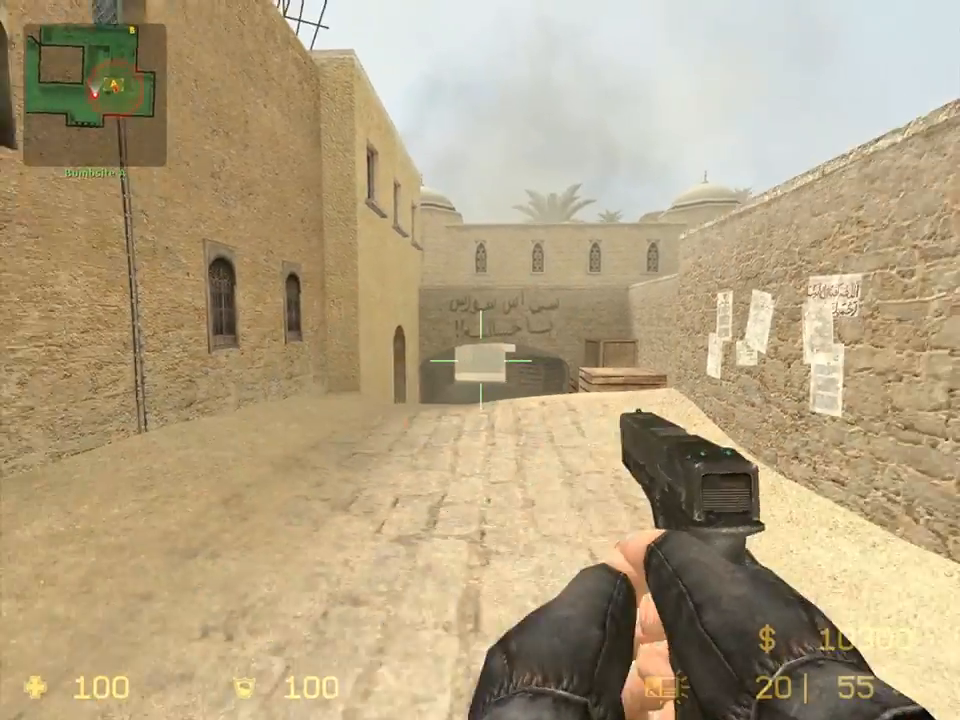
{"action": "key", "text": "q"}
{"action": "key", "text": "q"}
Jump around the low wall and tilted crate at Bombsite A to check the Glock while moving
{"action": "key", "text": "w"}
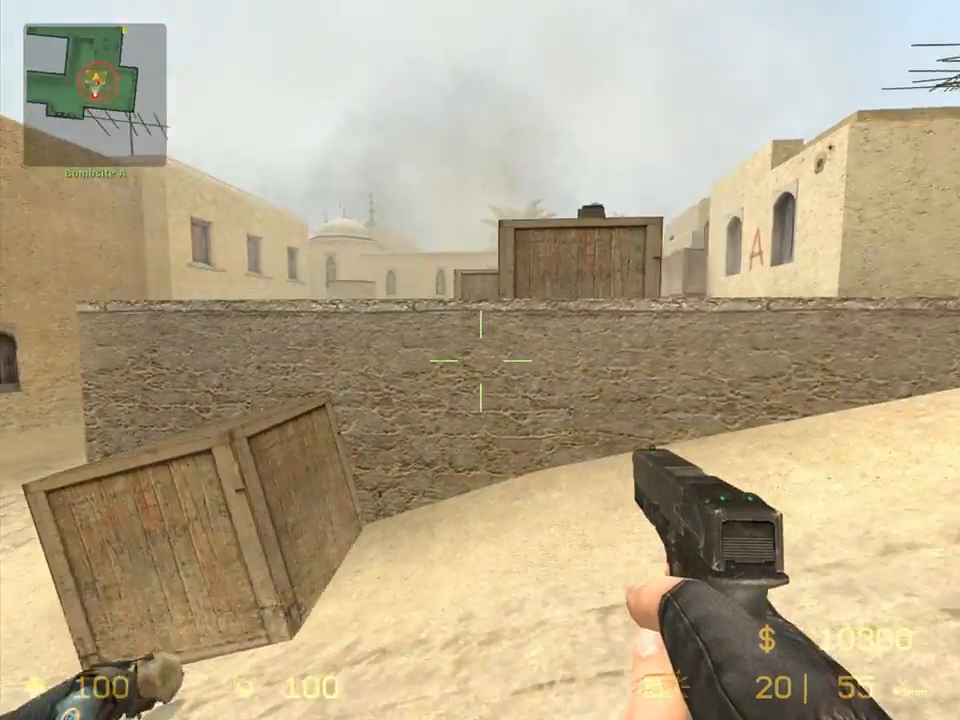
{"action": "key", "text": "space"}
{"action": "key", "text": "a"}
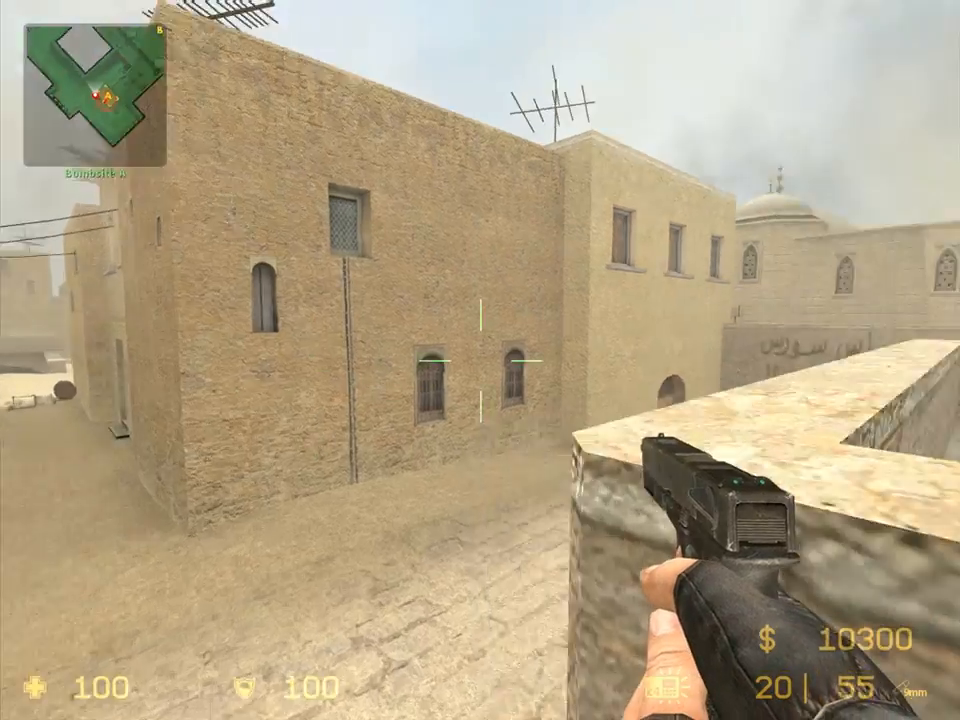
Switch to the scoped rifle and fire at the enemy under the archway
{"action": "key", "text": "1"}
{"action": "key", "text": "w"}
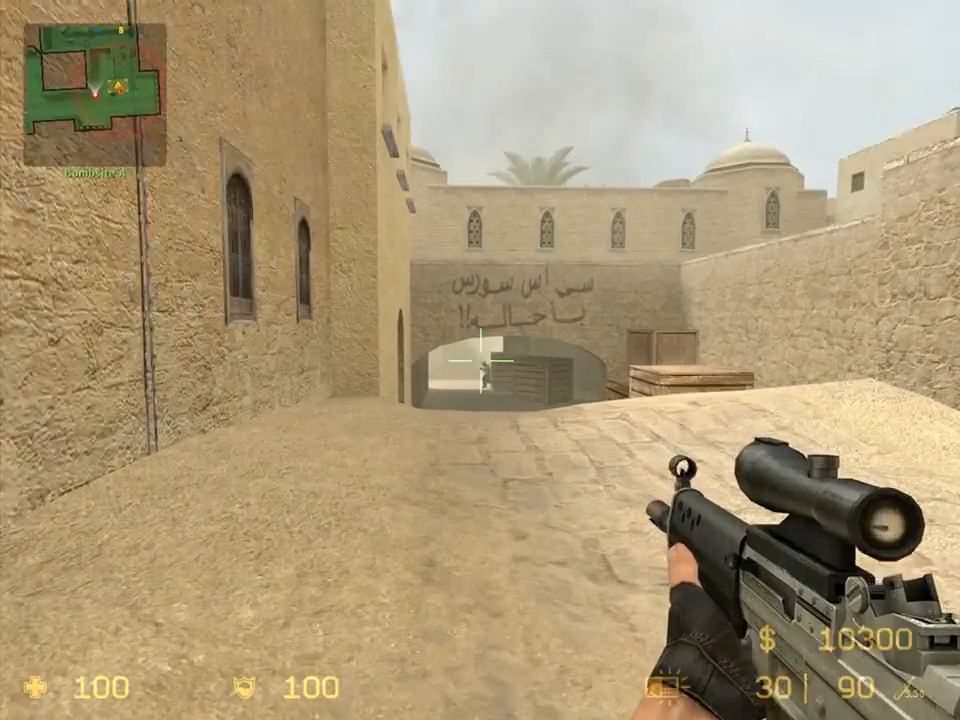
{"action": "left_click", "coordinate": [480, 360]}
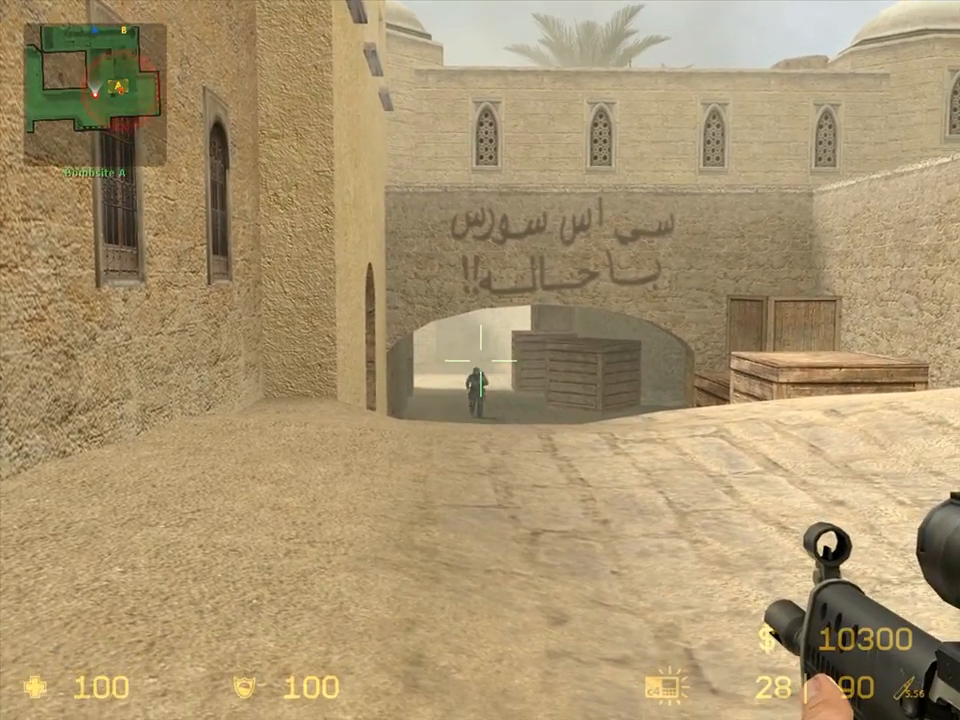
{"action": "left_click", "coordinate": [480, 360]}
{"action": "left_click", "coordinate": [480, 360]}
Draw the Glock, shoot the approaching enemy in burst-fire and reload to check the animations in combat
{"action": "key", "text": "2"}
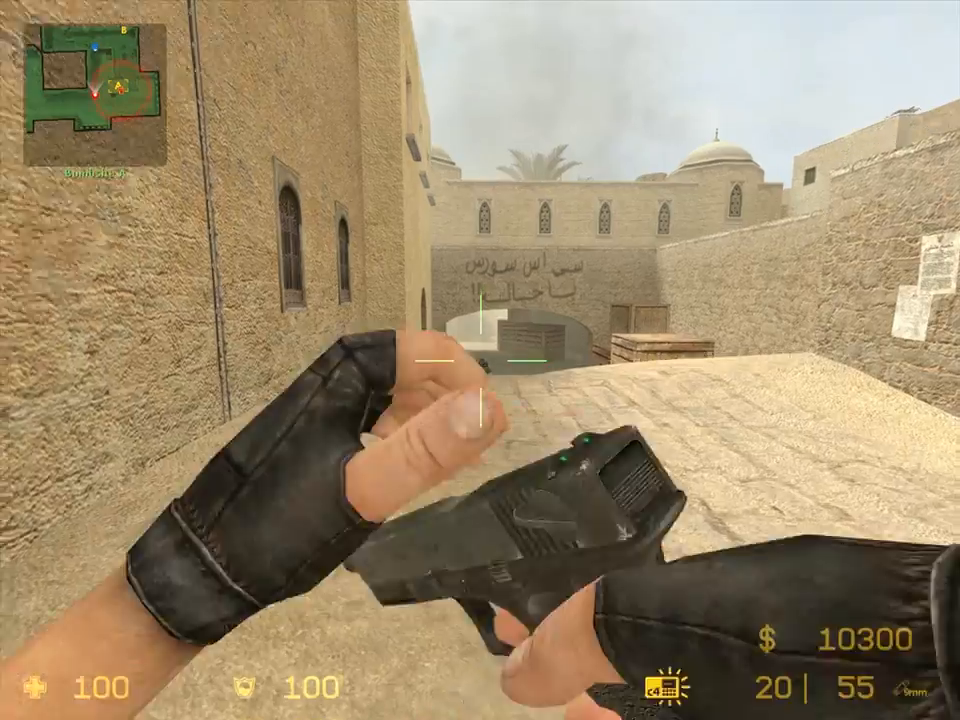
{"action": "left_click", "coordinate": [480, 360]}
{"action": "left_click", "coordinate": [480, 360]}
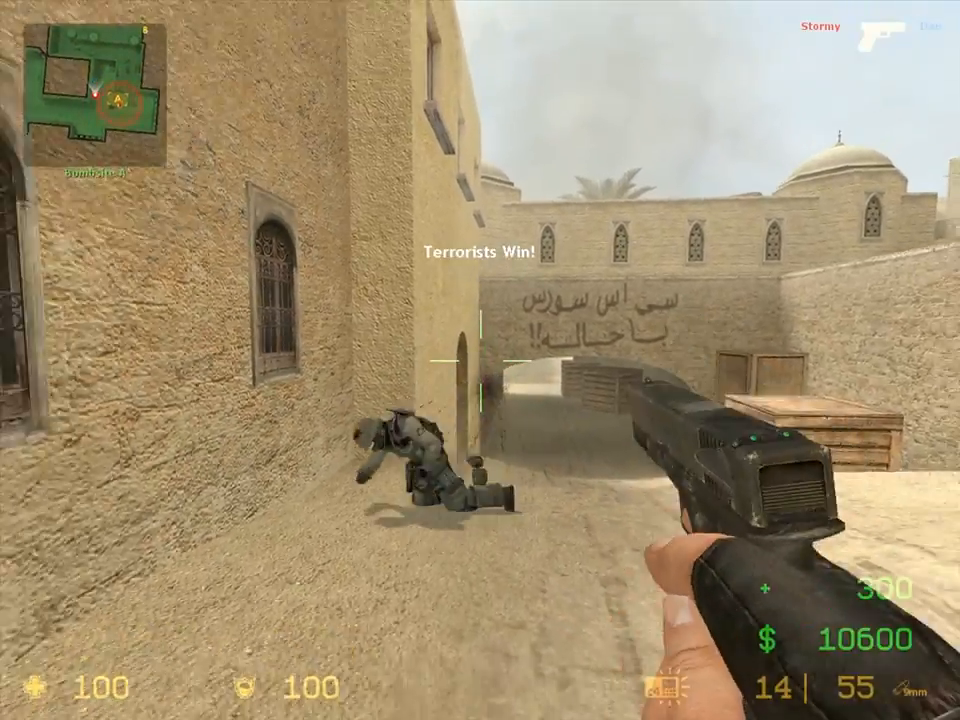
{"action": "key", "text": "r"}
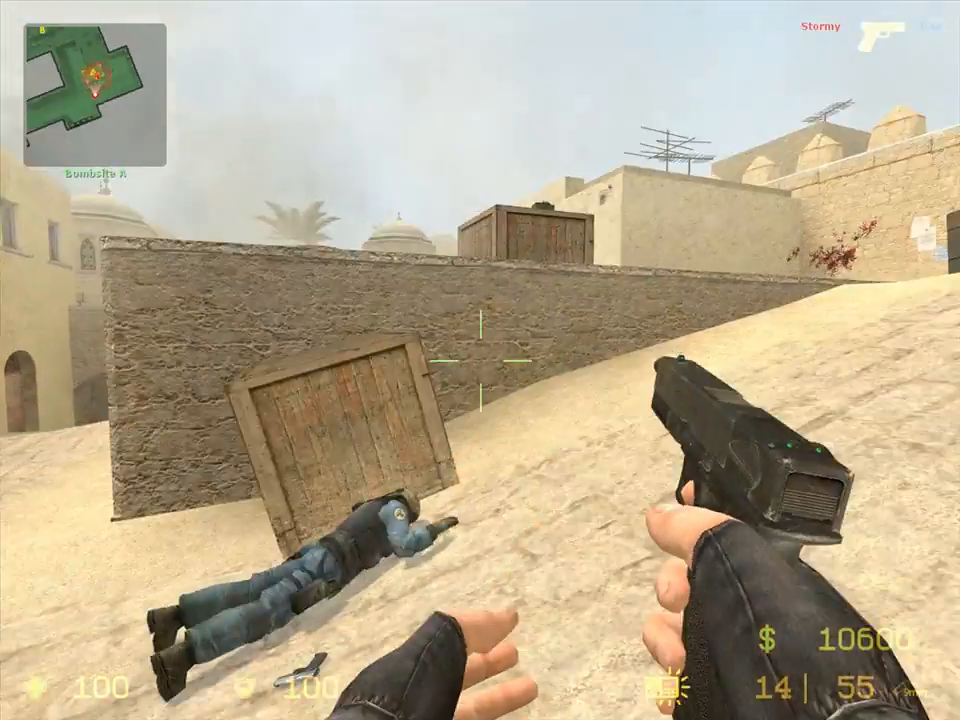